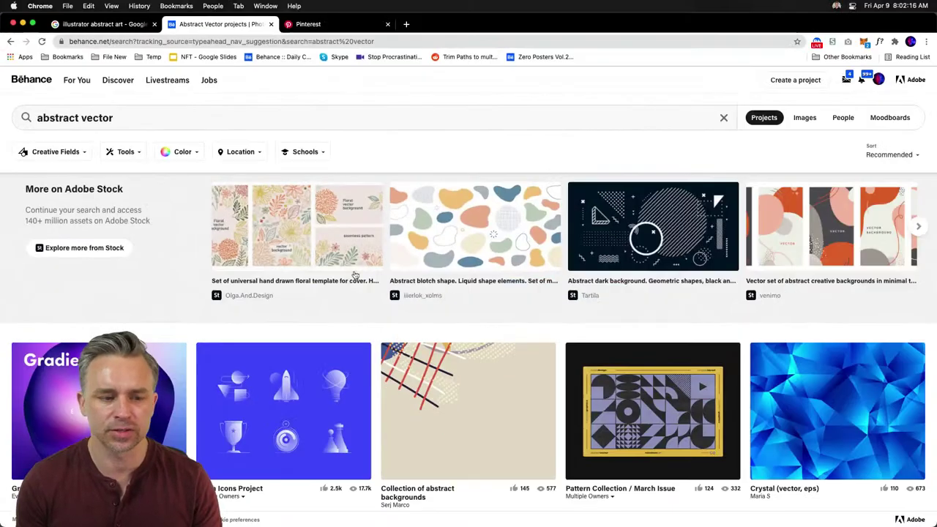
# Browse the Behance 'abstract vector' results and screenshot the Novelty Waves thumbnail.
pyautogui.scroll(-10, 359, 280)
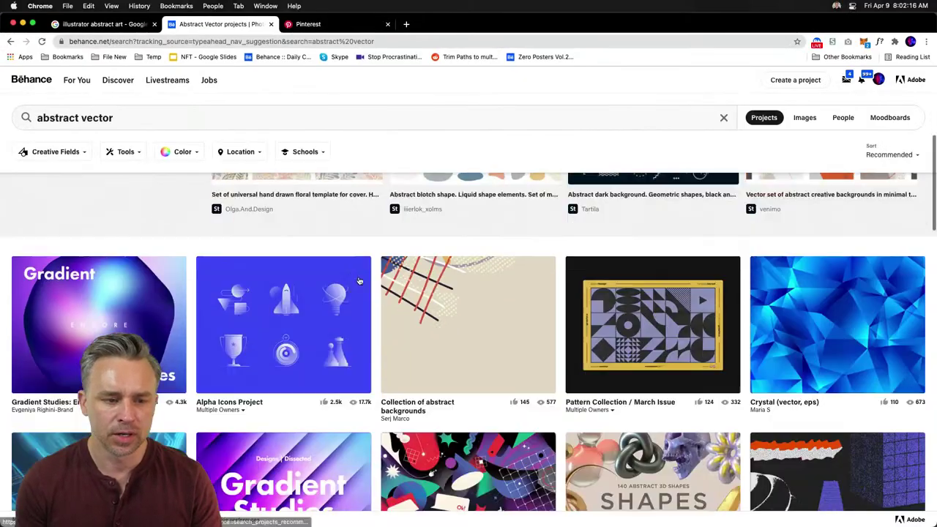
pyautogui.scroll(2, 359, 281)
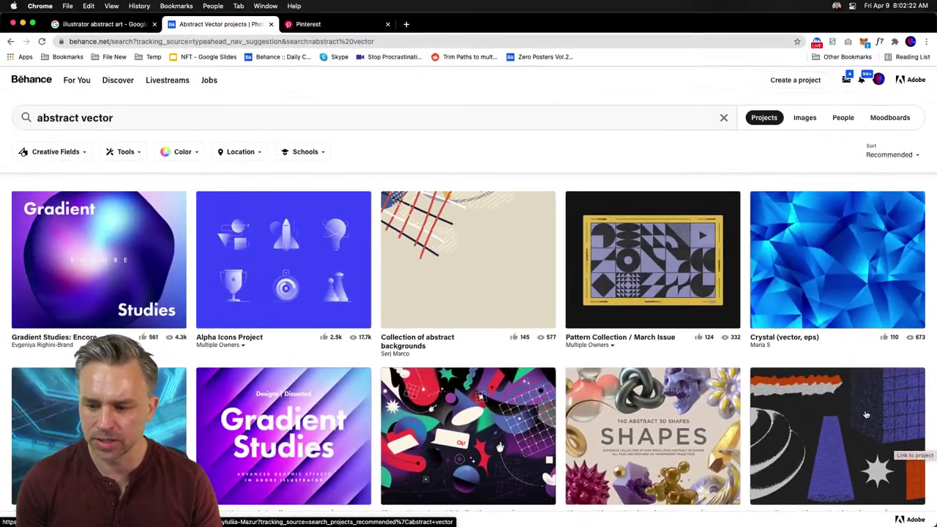
pyautogui.scroll(5, 544, 347)
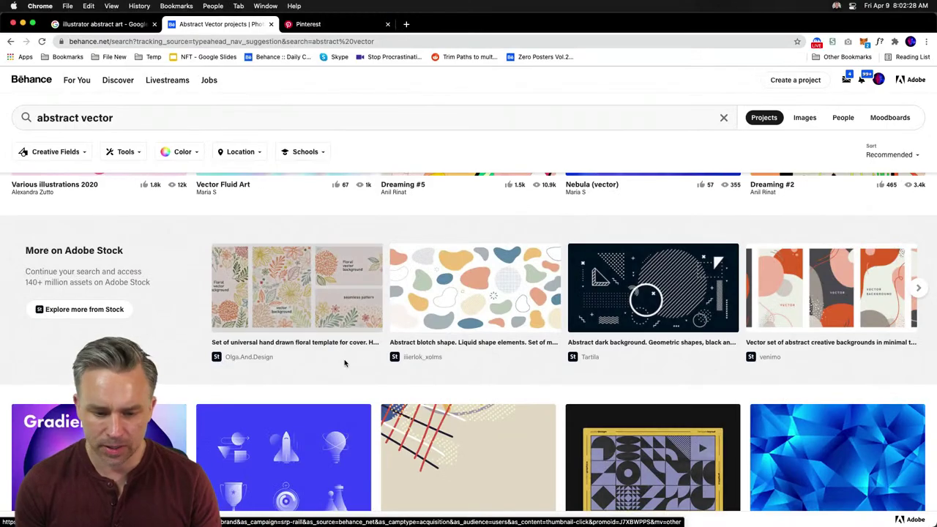
pyautogui.scroll(-3, 349, 364)
pyautogui.scroll(-9, 349, 361)
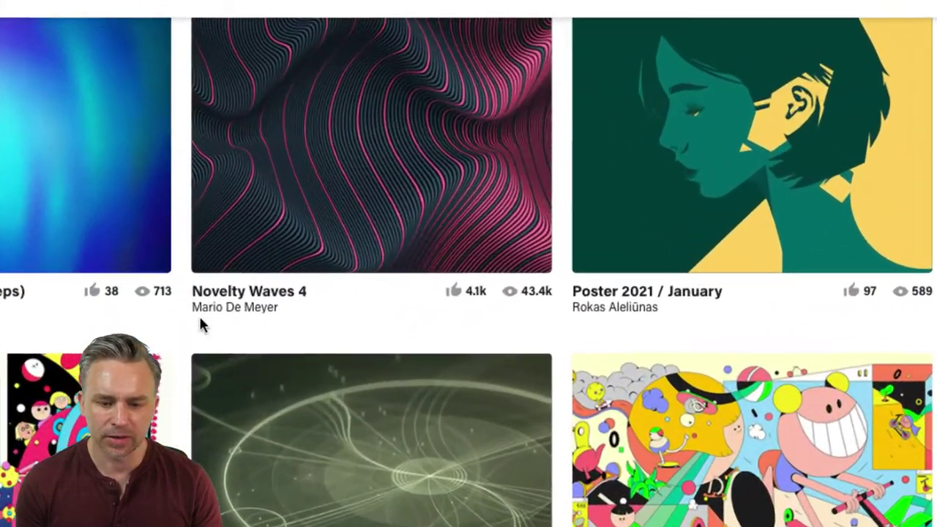
pyautogui.scroll(2, 251, 79)
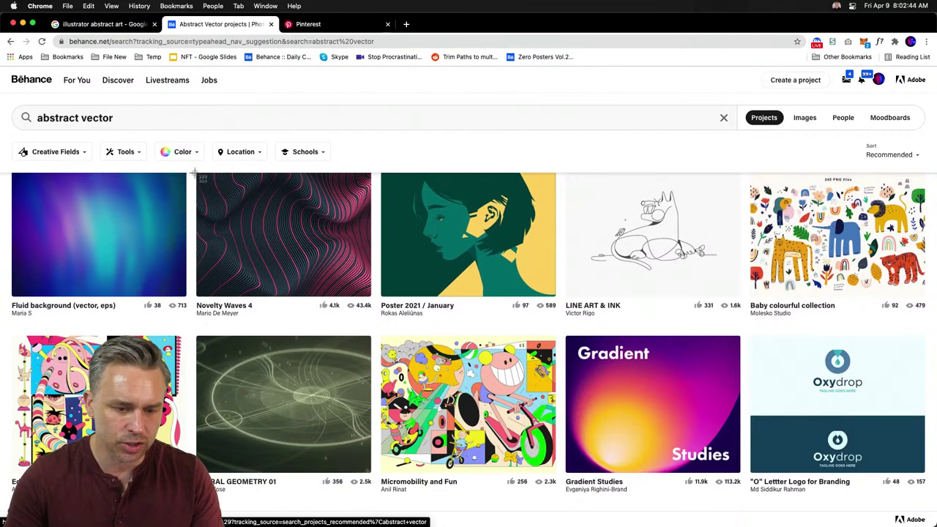
pyautogui.moveTo(195, 173); pyautogui.dragTo(370, 301)
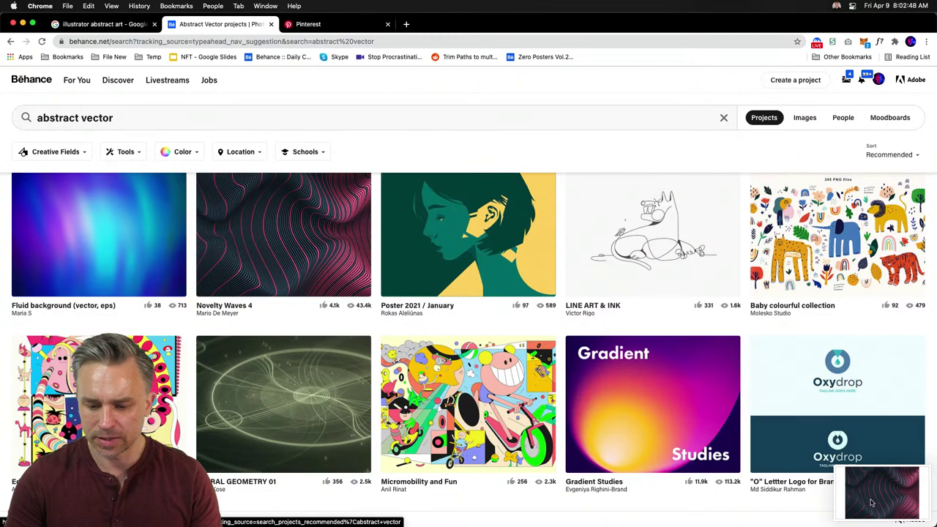
pyautogui.moveTo(871, 502); pyautogui.dragTo(226, 515)
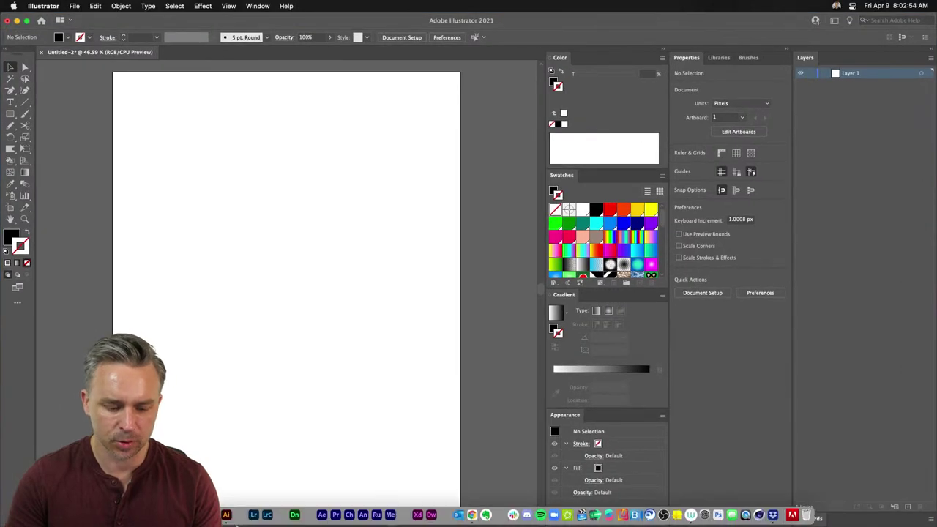
# Close the Finder window and drag the Novelty Waves screenshot onto the Illustrator artboard.
pyautogui.press('super+Tab')
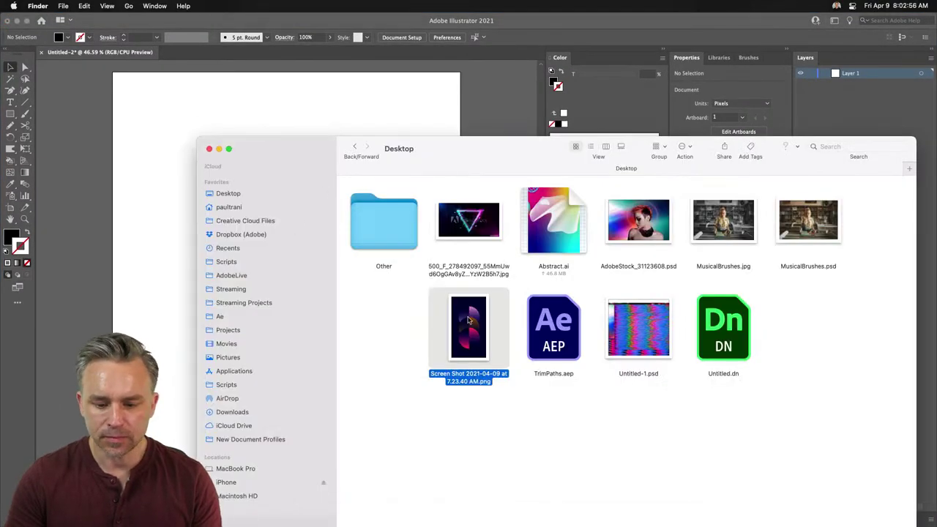
pyautogui.click(634, 281)
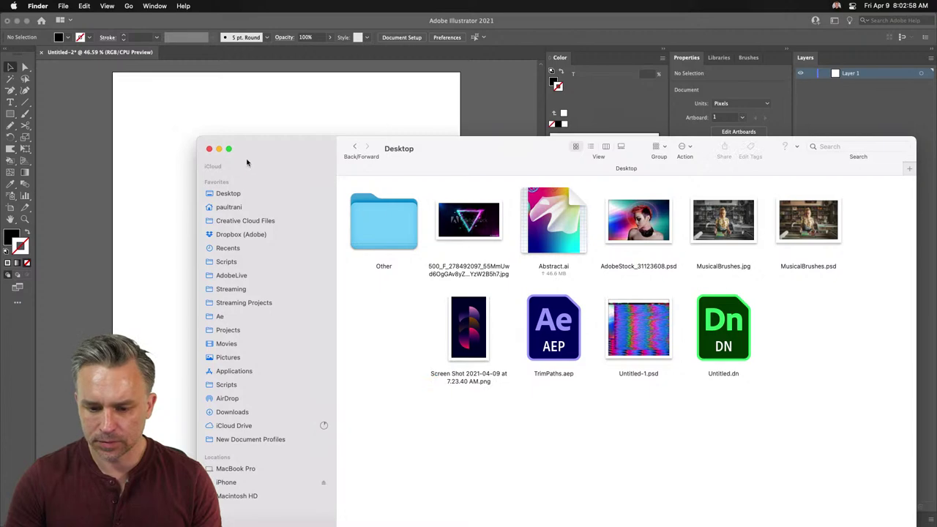
pyautogui.click(231, 194)
pyautogui.moveTo(306, 144); pyautogui.dragTo(243, 95)
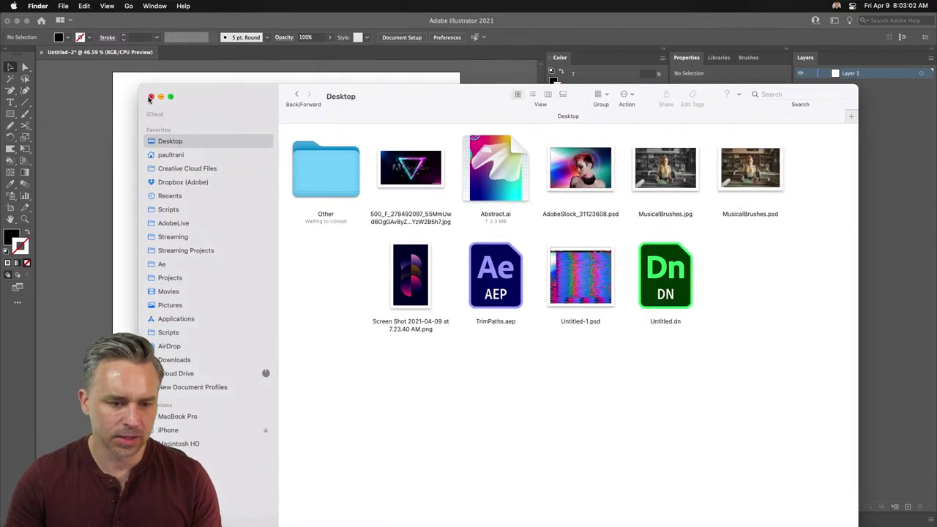
pyautogui.click(150, 98)
pyautogui.click(466, 517)
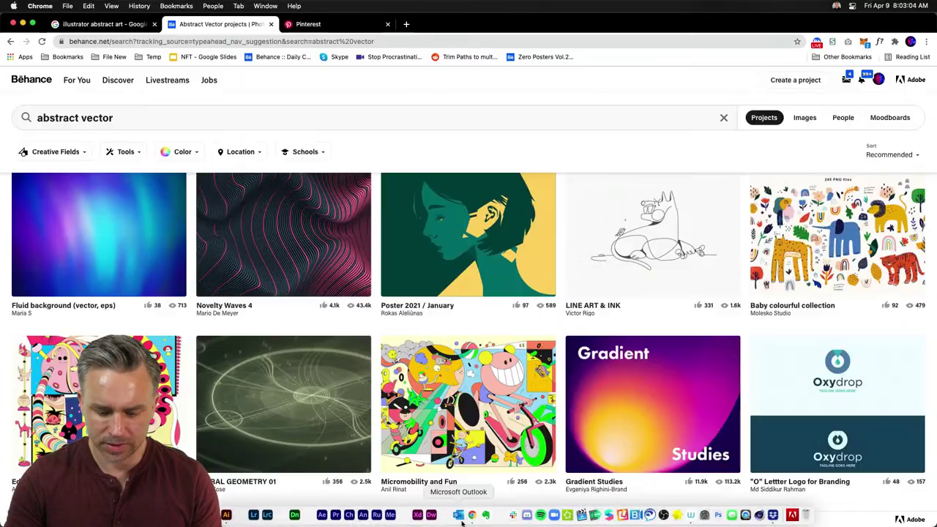
pyautogui.moveTo(2, 107); pyautogui.dragTo(380, 110)
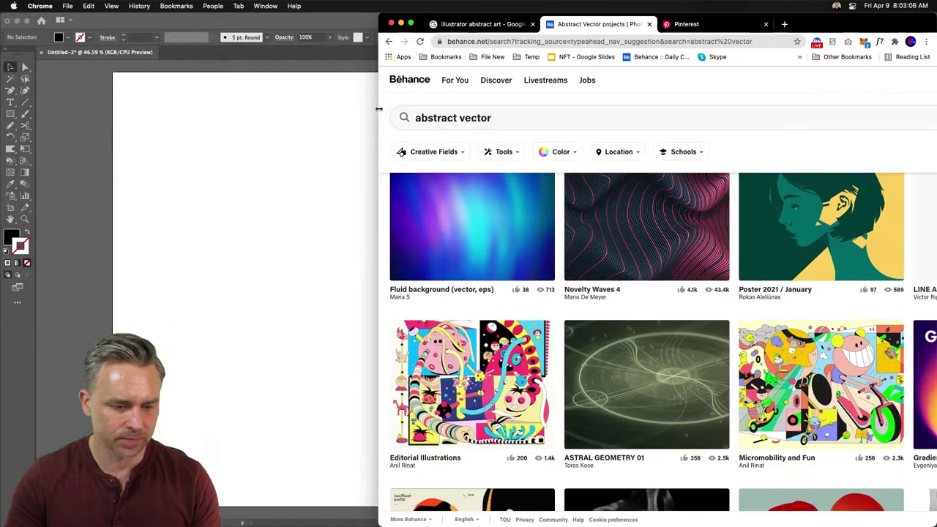
pyautogui.scroll(-5, 454, 325)
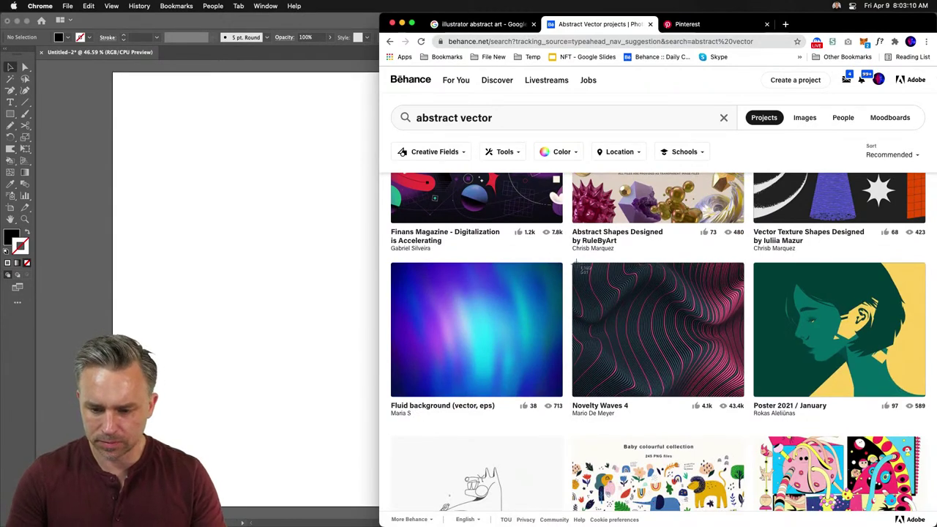
pyautogui.moveTo(576, 268); pyautogui.dragTo(241, 194)
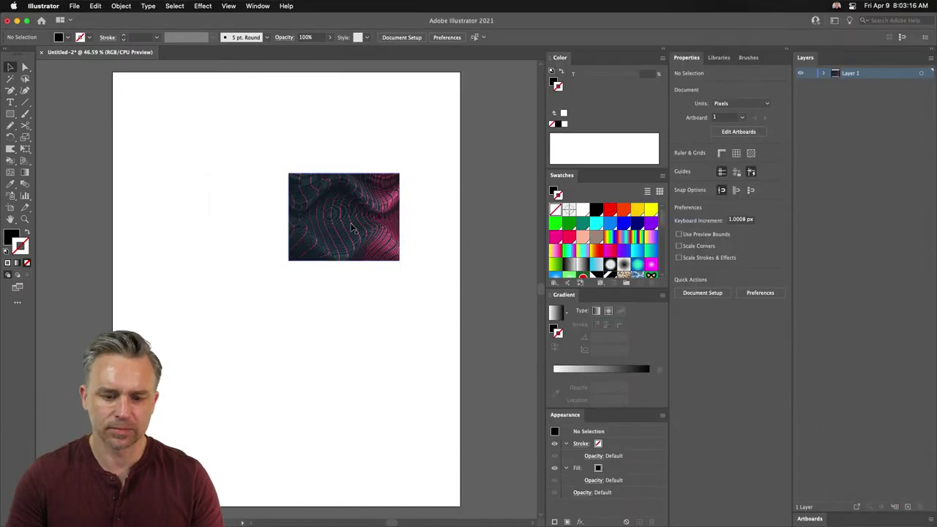
# Screenshot the blue Fluid background thumbnail and drop it onto the artboard.
pyautogui.moveTo(561, 524)
pyautogui.click(473, 517)
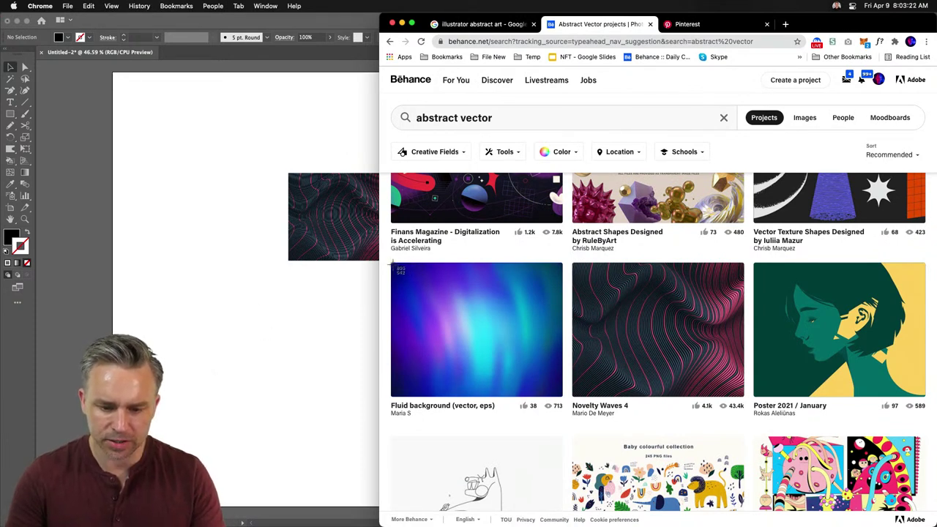
pyautogui.moveTo(393, 265); pyautogui.dragTo(557, 393)
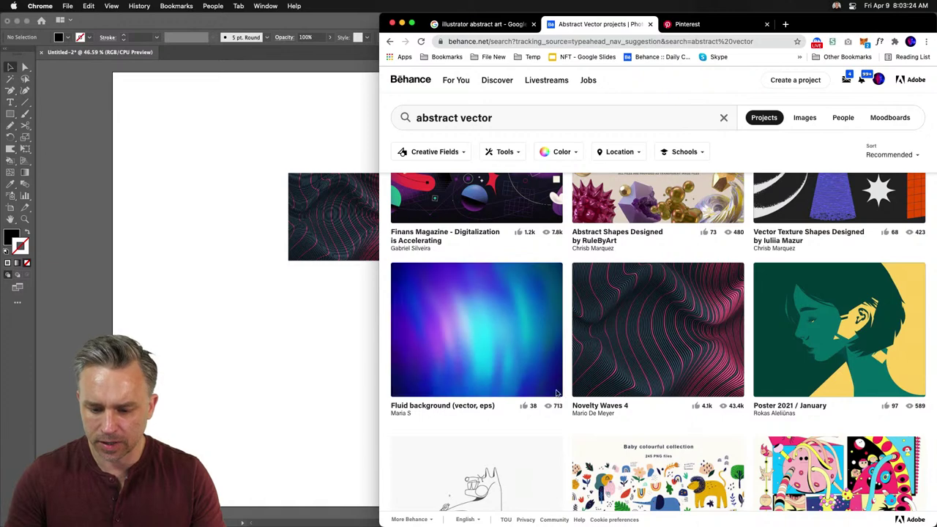
pyautogui.moveTo(908, 498); pyautogui.dragTo(290, 320)
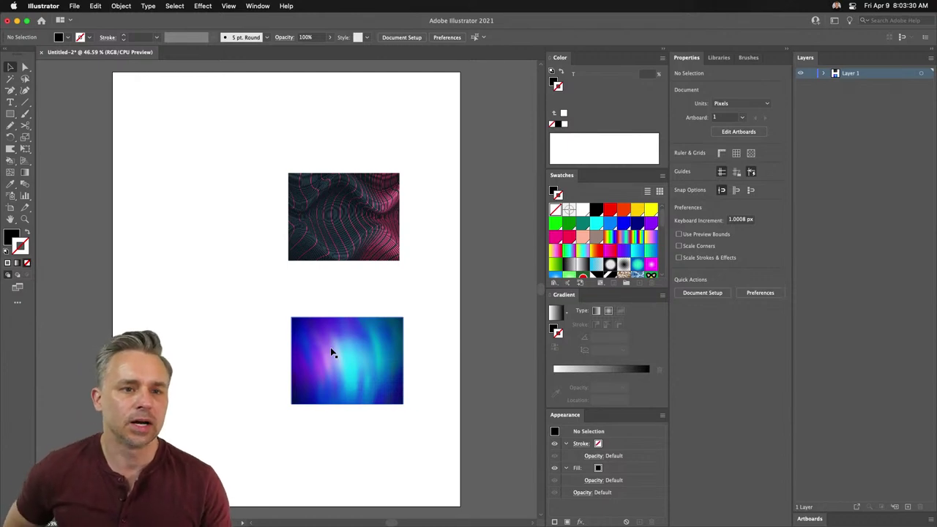
# Capture the Symmetry line-art thumbnail from Behance and place it on the artboard.
pyautogui.moveTo(418, 520)
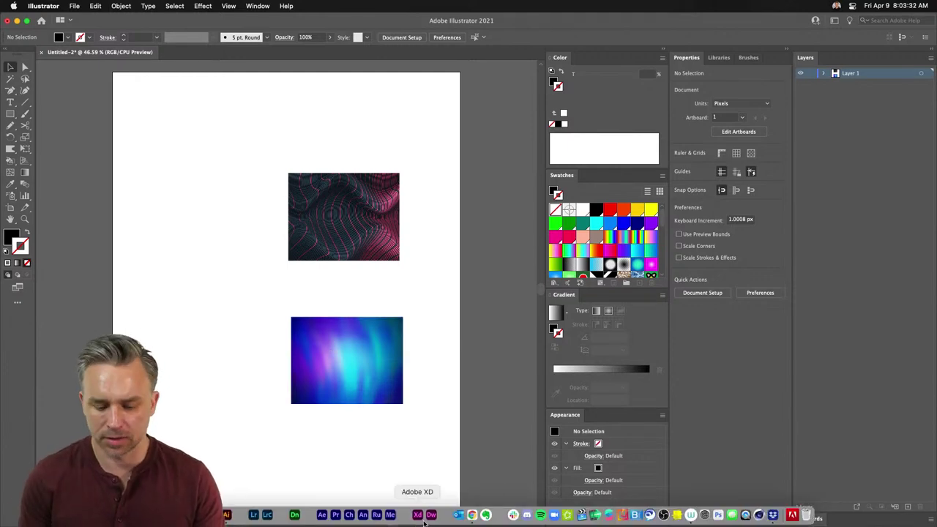
pyautogui.click(472, 517)
pyautogui.scroll(-5, 516, 274)
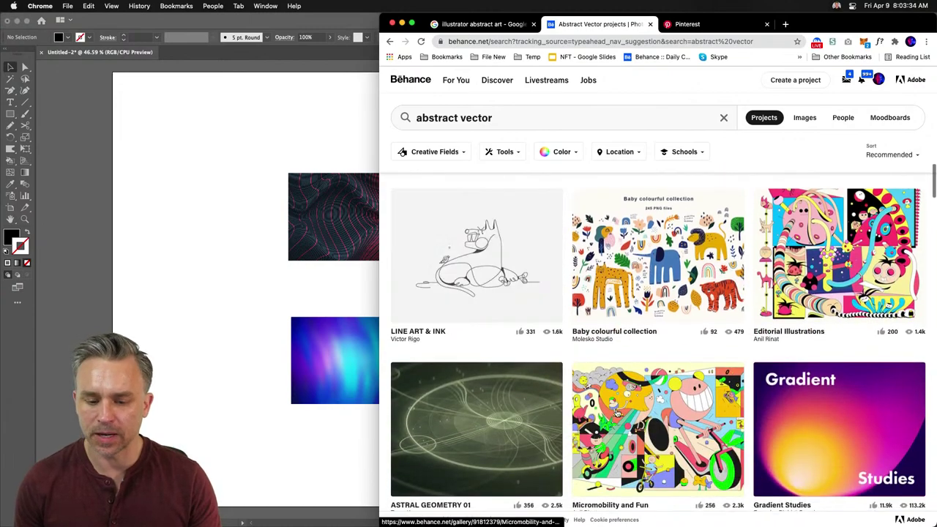
pyautogui.scroll(-5, 617, 414)
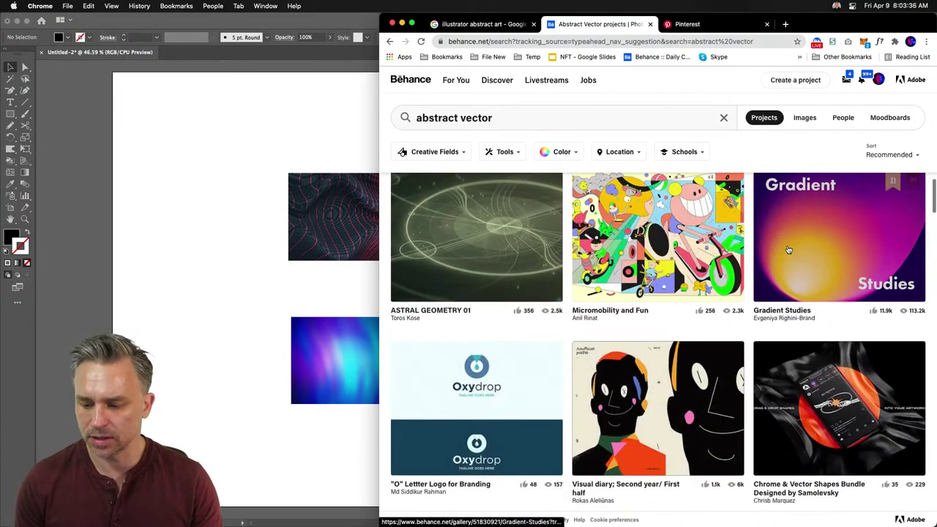
pyautogui.scroll(-8, 789, 249)
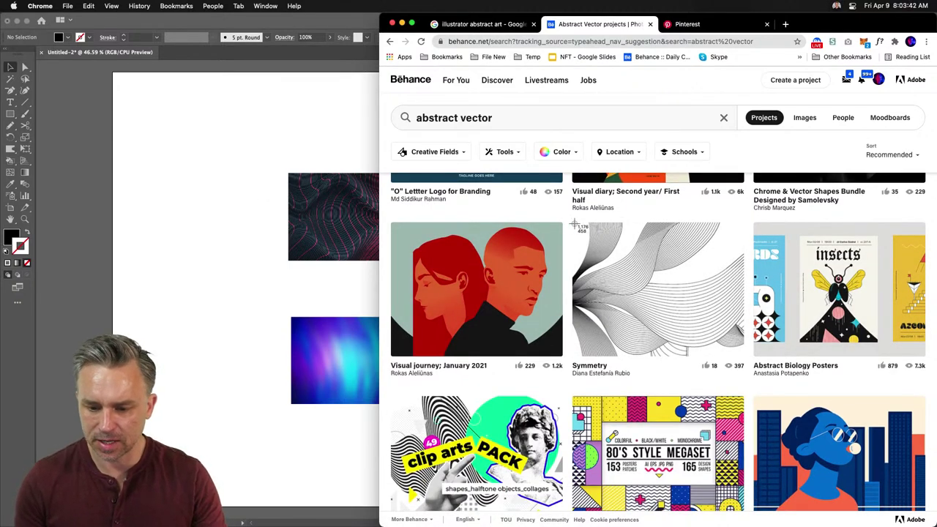
pyautogui.moveTo(574, 223); pyautogui.dragTo(741, 355)
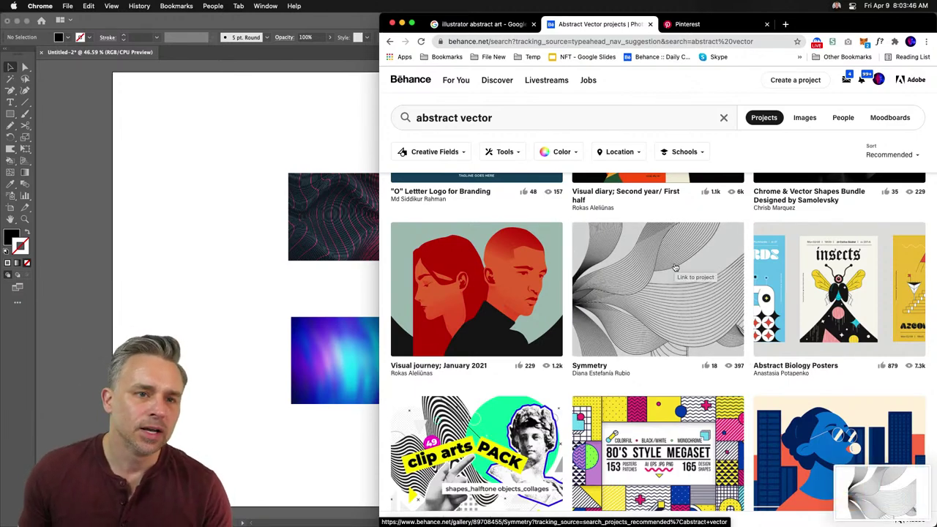
pyautogui.moveTo(876, 492); pyautogui.dragTo(206, 226)
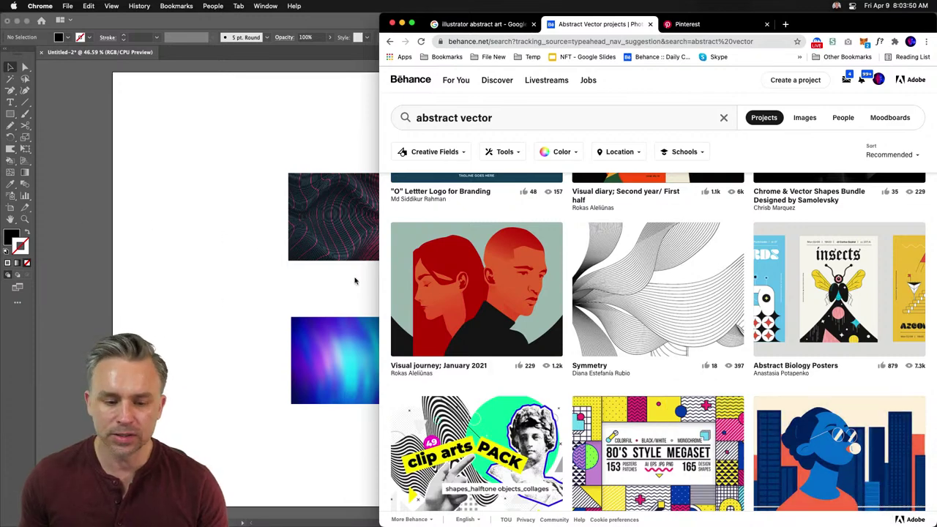
# Capture the Symmetry image again and place a second copy on the artboard.
pyautogui.press('super+shift+4')
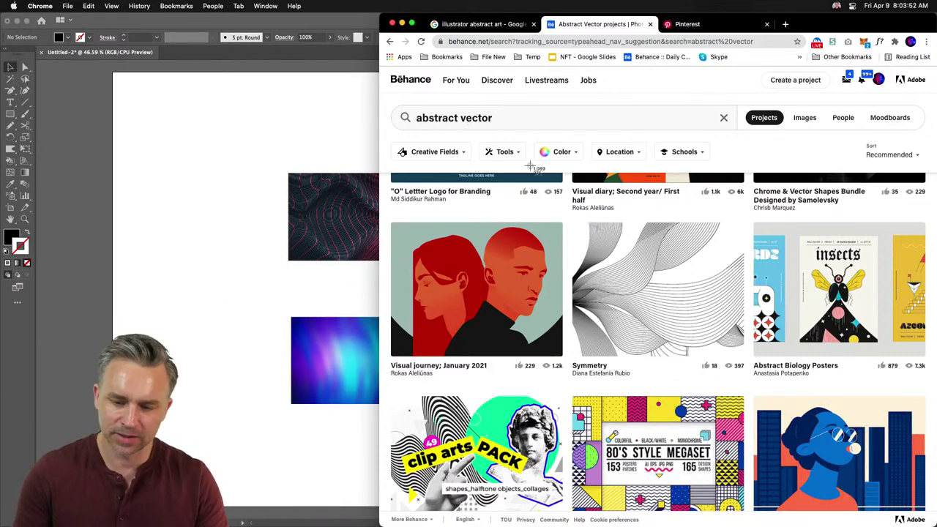
pyautogui.moveTo(575, 224); pyautogui.dragTo(747, 359)
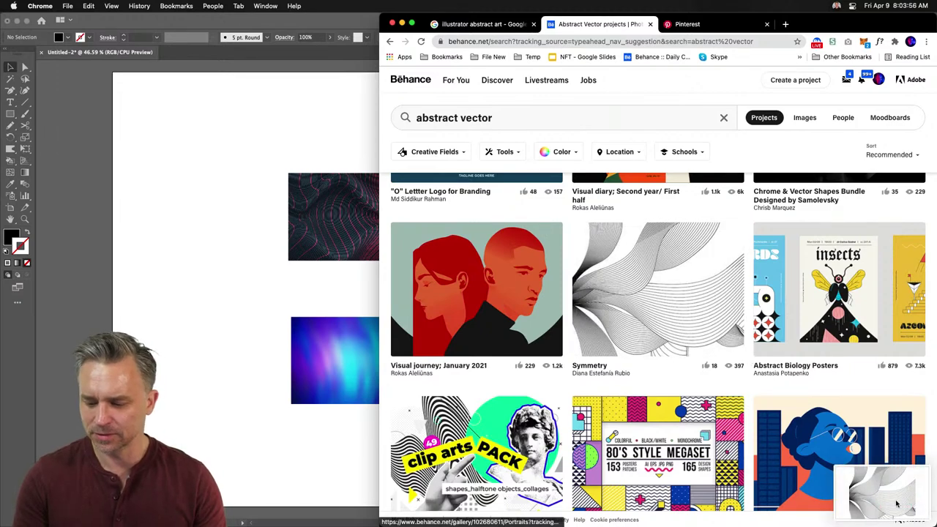
pyautogui.moveTo(896, 504); pyautogui.dragTo(202, 298)
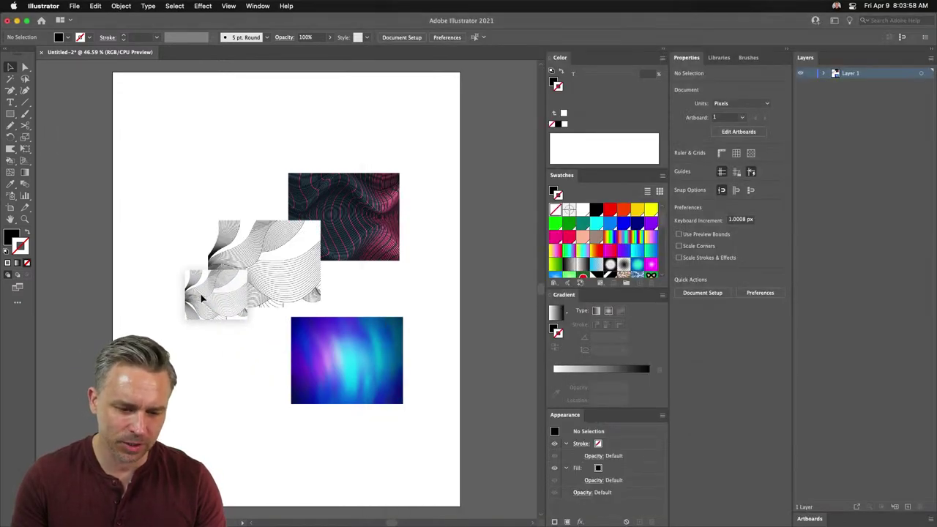
# Delete the extra line-art copy and stack the three references to the right of the artboard.
pyautogui.click(168, 306)
pyautogui.press('Delete')
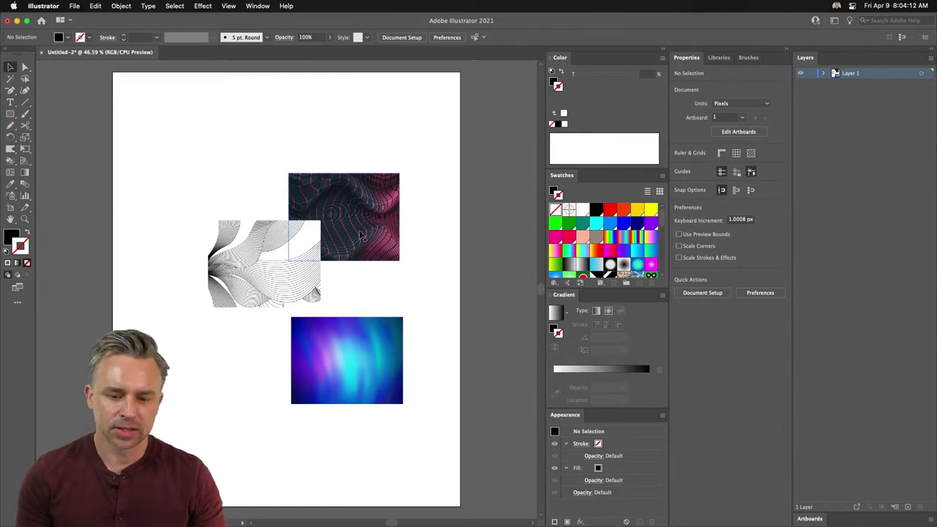
pyautogui.hscroll(5, 215, 161)
pyautogui.moveTo(244, 190); pyautogui.dragTo(425, 159)
pyautogui.moveTo(157, 267); pyautogui.dragTo(420, 286)
pyautogui.moveTo(240, 378); pyautogui.dragTo(418, 395)
# Collapse the colour and appearance panels and pan to show the artboard and references.
pyautogui.click(203, 245)
pyautogui.moveTo(203, 245); pyautogui.dragTo(248, 242)
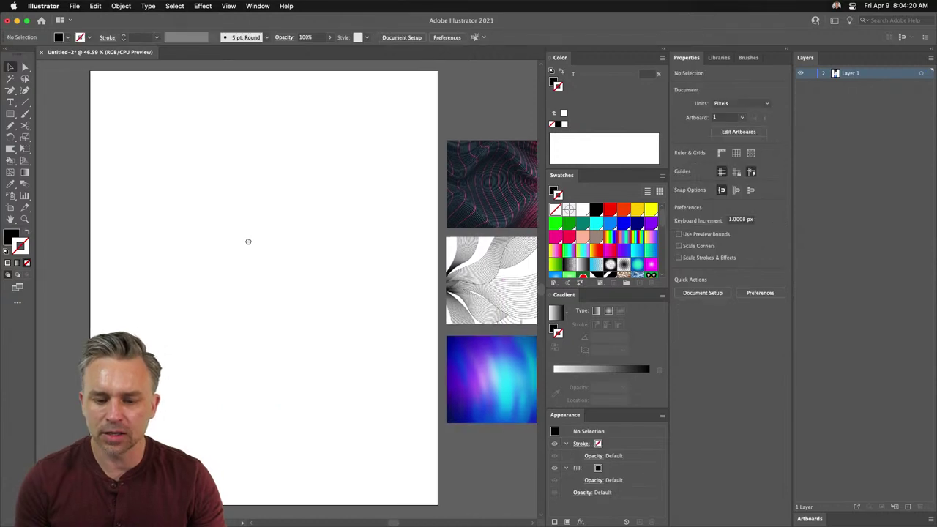
pyautogui.click(663, 54)
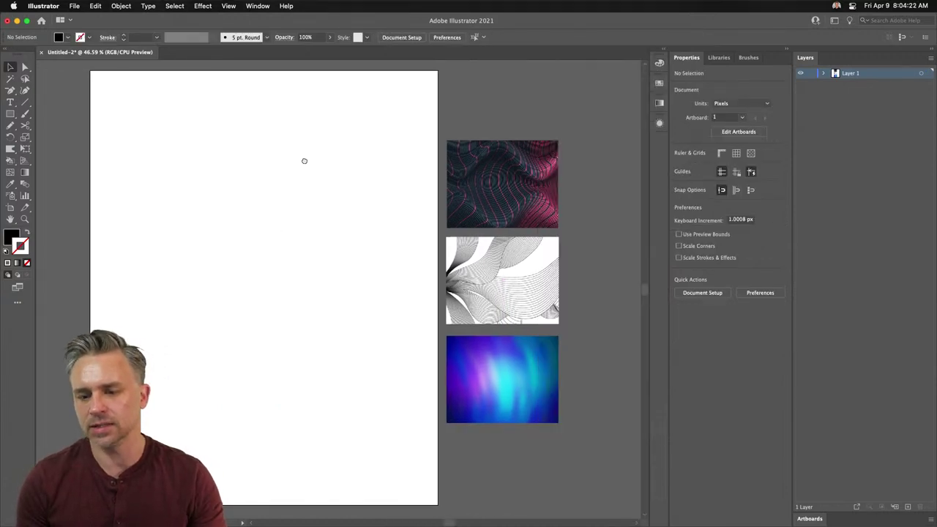
pyautogui.moveTo(303, 159); pyautogui.dragTo(364, 163)
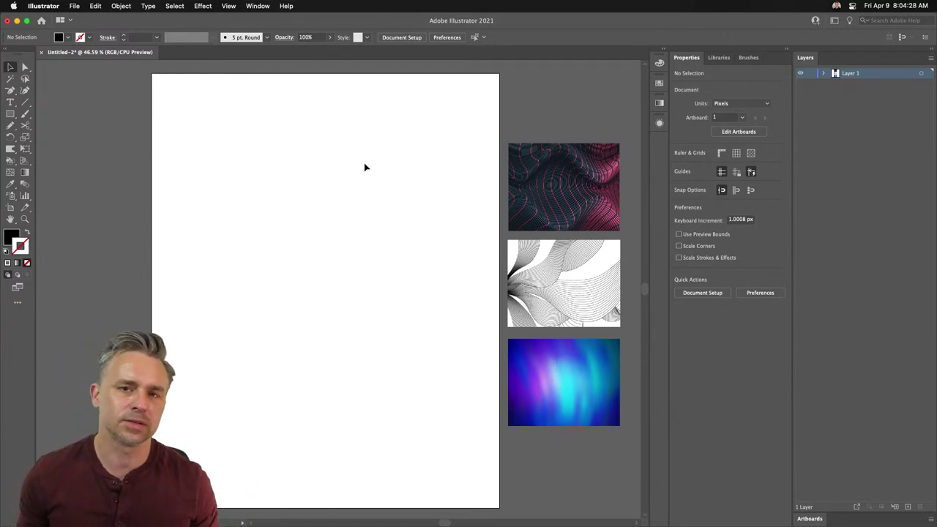
# Draw a black, stroke-free rectangle covering the entire 1080 × 1350 px artboard.
pyautogui.click(10, 114)
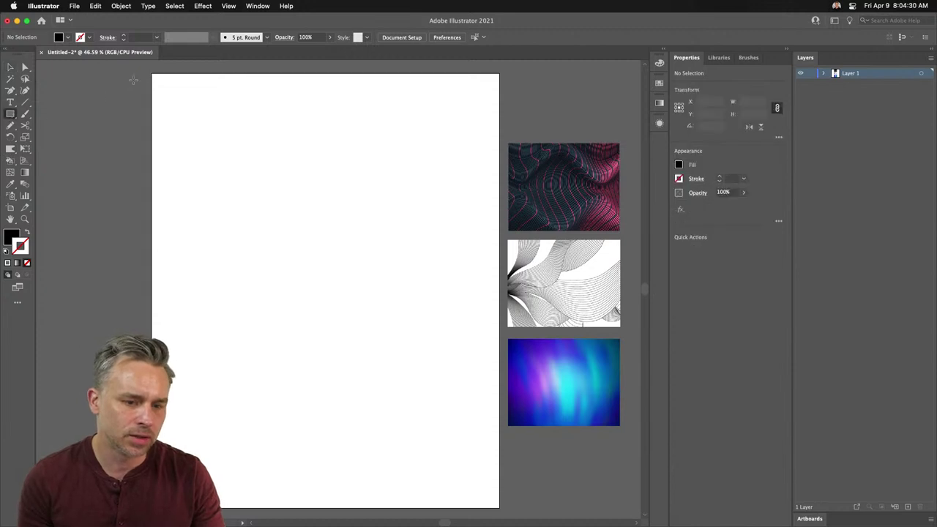
pyautogui.moveTo(153, 73); pyautogui.dragTo(466, 415)
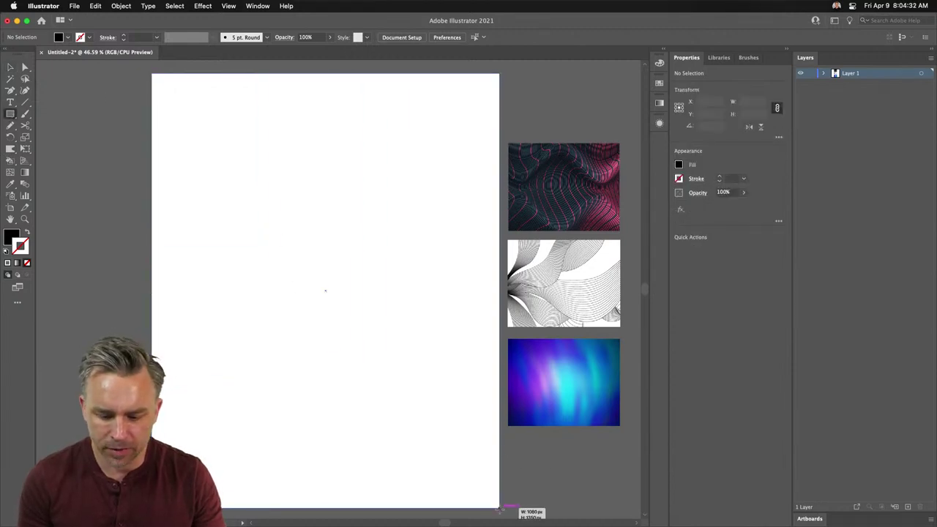
pyautogui.moveTo(500, 508); pyautogui.dragTo(500, 507)
pyautogui.click(10, 67)
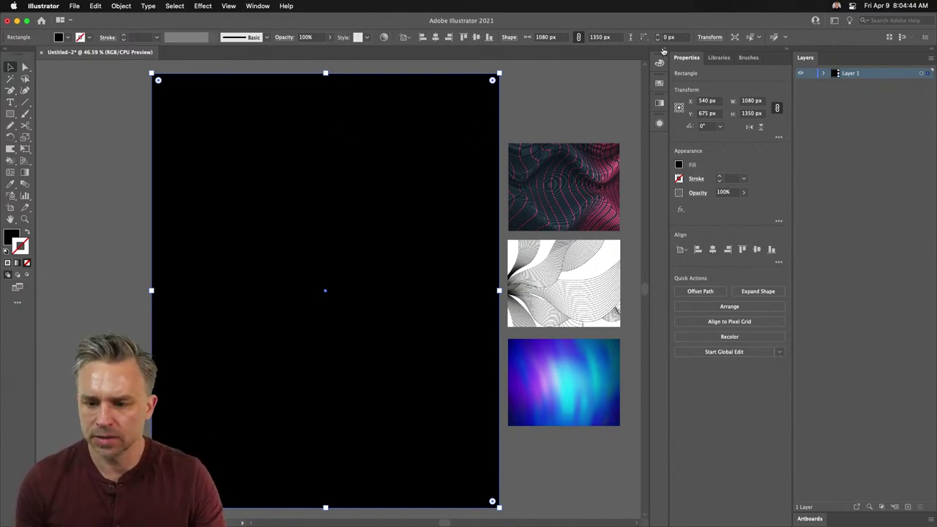
pyautogui.click(661, 51)
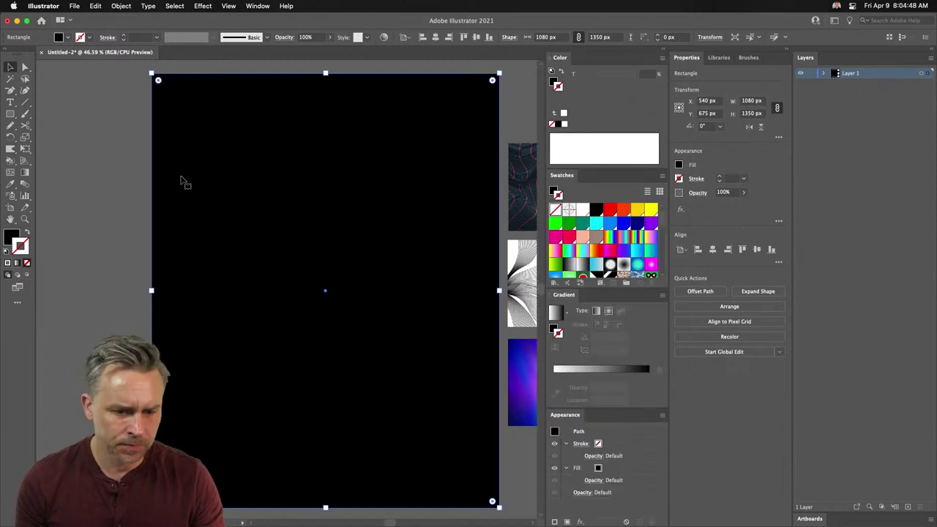
# Try cyan, peach and crimson pink solid fills on the background rectangle.
pyautogui.click(10, 237)
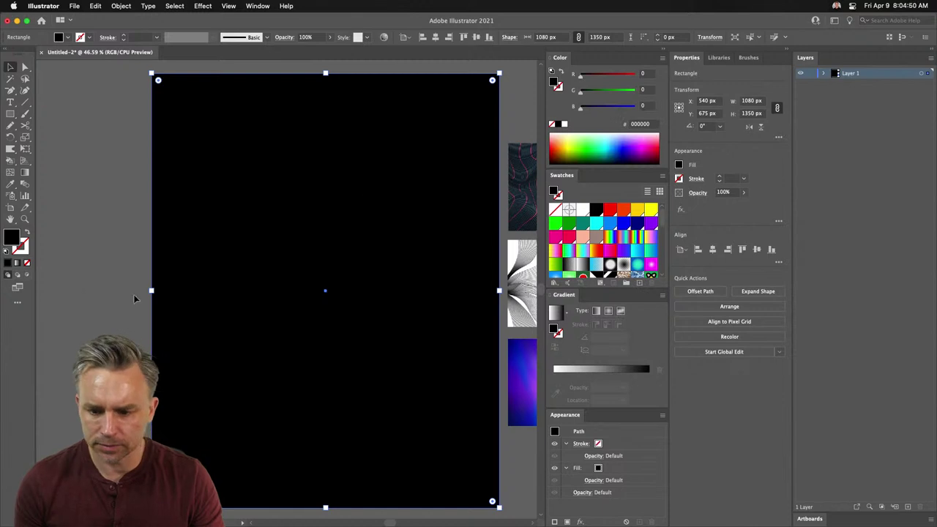
pyautogui.click(23, 247)
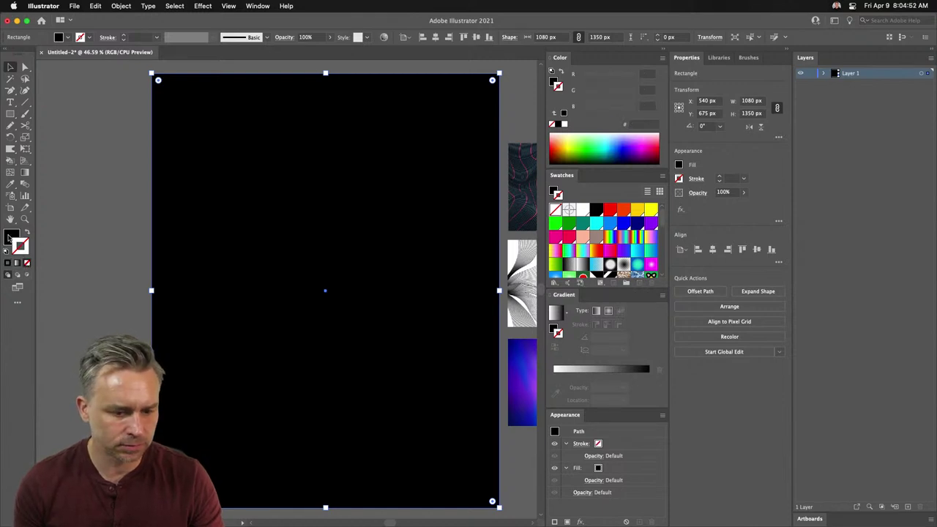
pyautogui.click(10, 237)
pyautogui.click(595, 224)
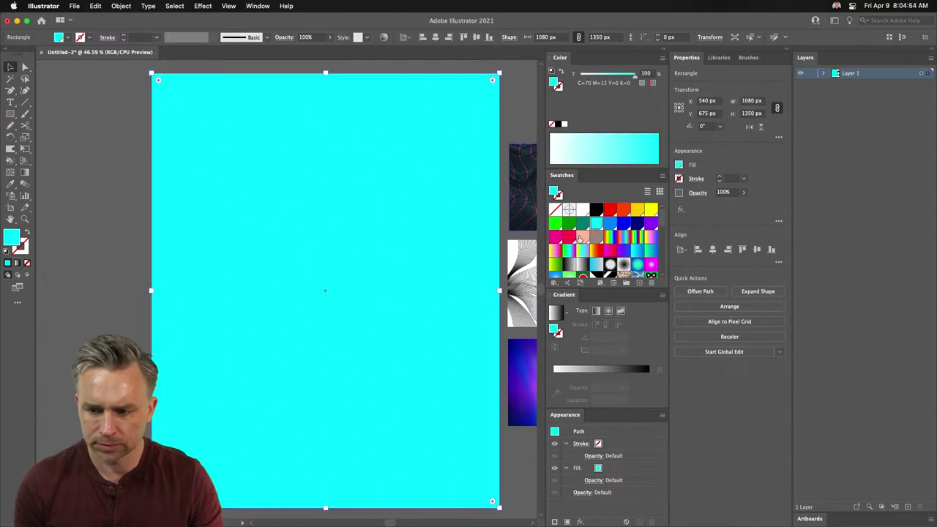
pyautogui.click(583, 238)
pyautogui.click(556, 239)
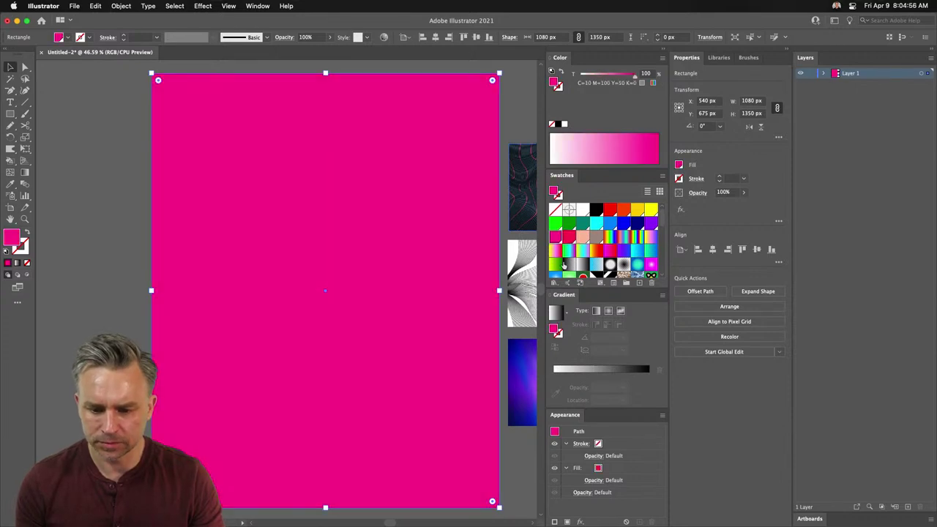
# Fill the rectangle with a purple-to-blue gradient swatch and tuck the colour panels away.
pyautogui.doubleClick(594, 295)
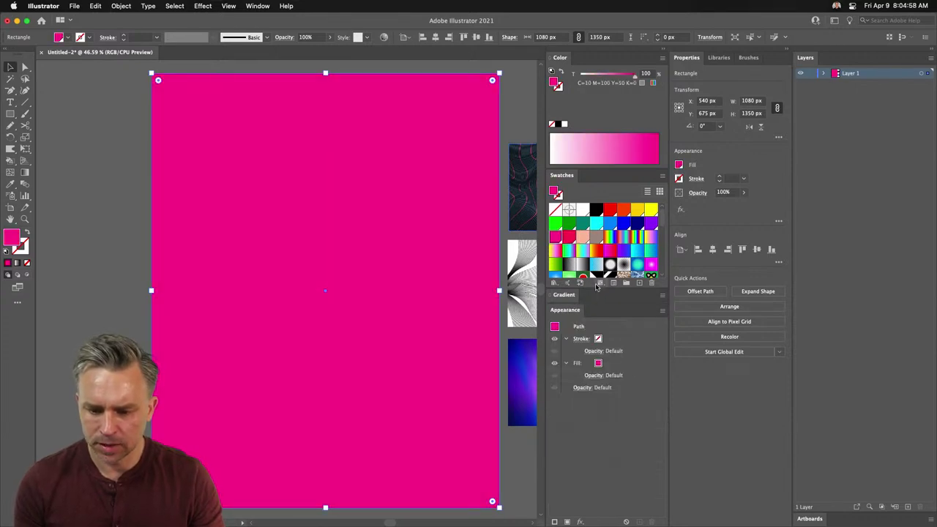
pyautogui.moveTo(592, 288); pyautogui.dragTo(590, 361)
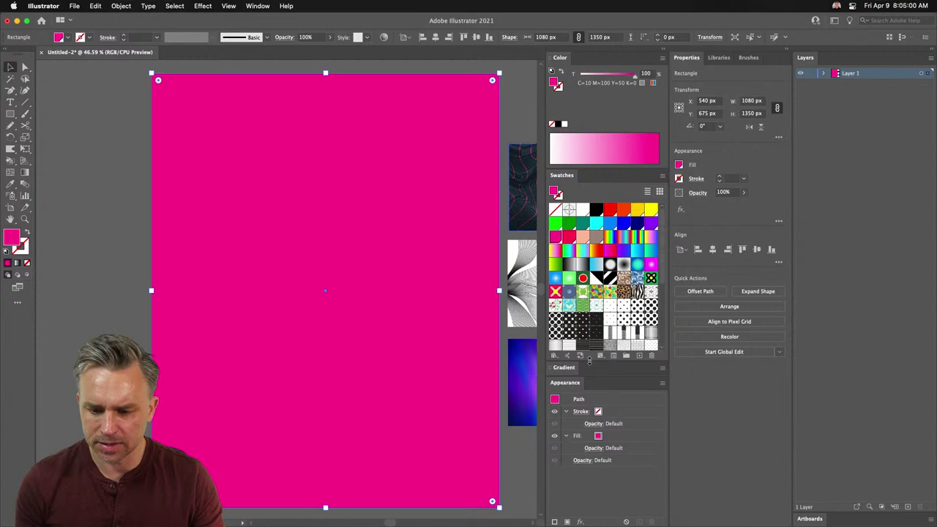
pyautogui.click(628, 254)
pyautogui.click(623, 252)
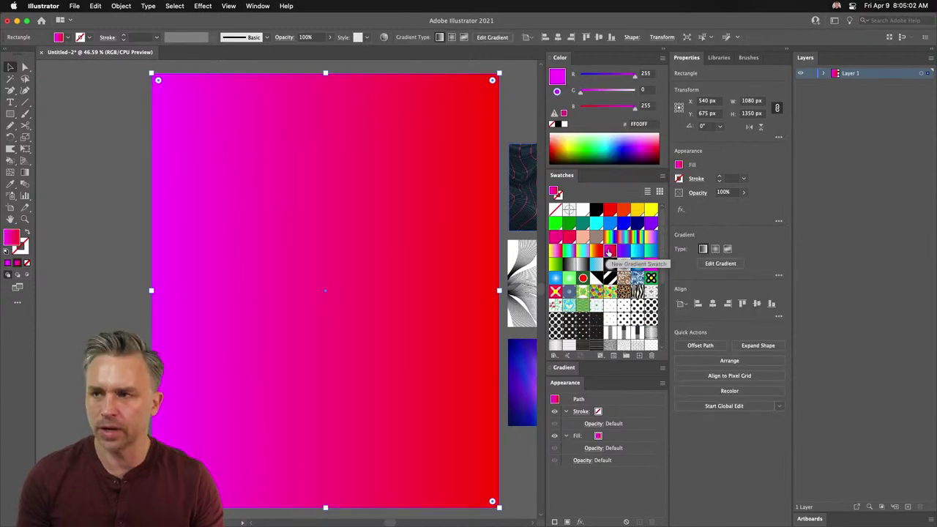
pyautogui.click(623, 252)
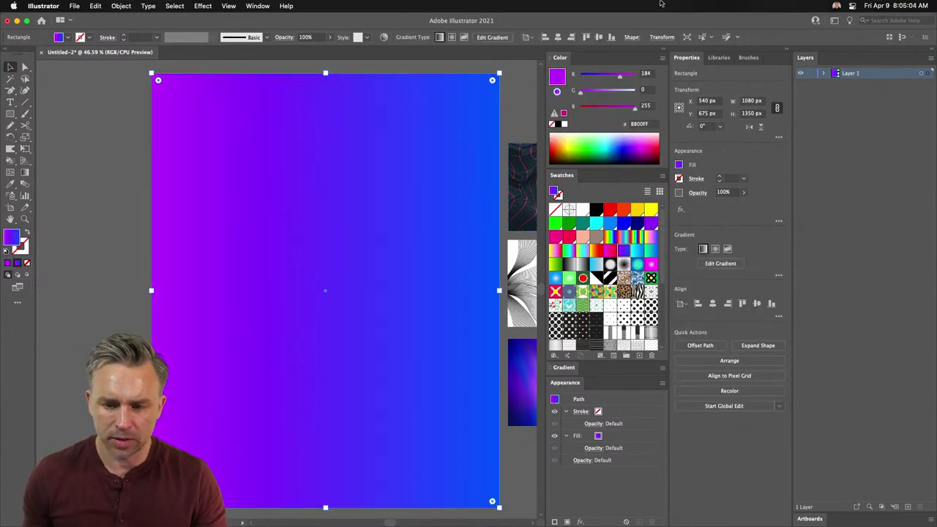
pyautogui.click(664, 50)
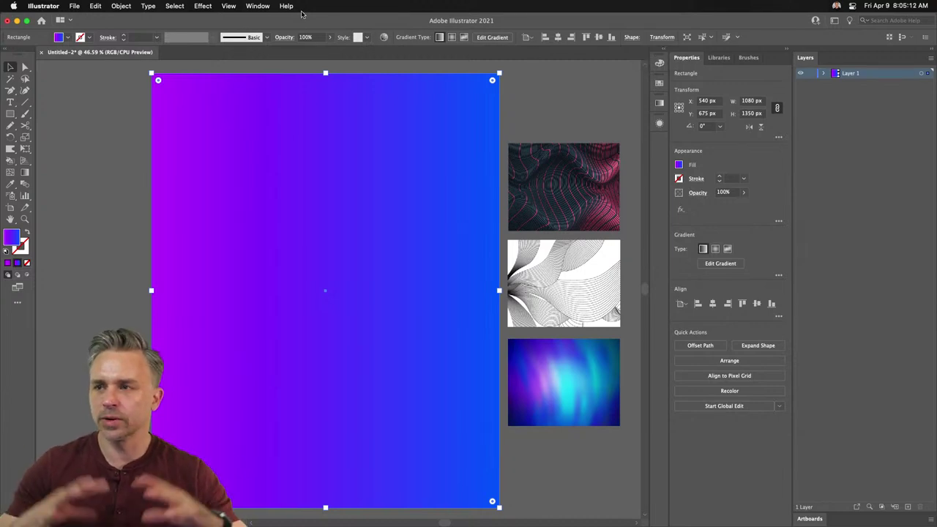
# Maximize Chrome, scroll the Behance results, then view Google Images for 'illustrator abstract art'.
pyautogui.moveTo(526, 515)
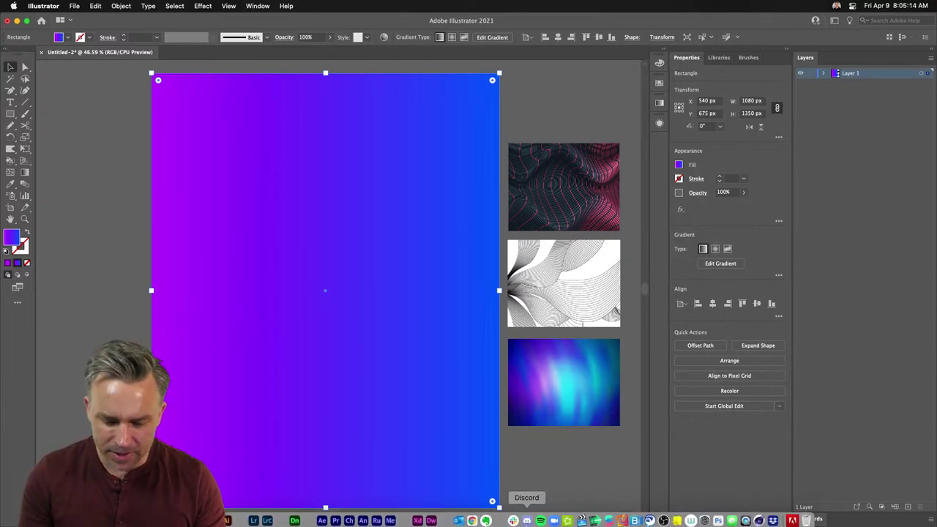
pyautogui.click(472, 515)
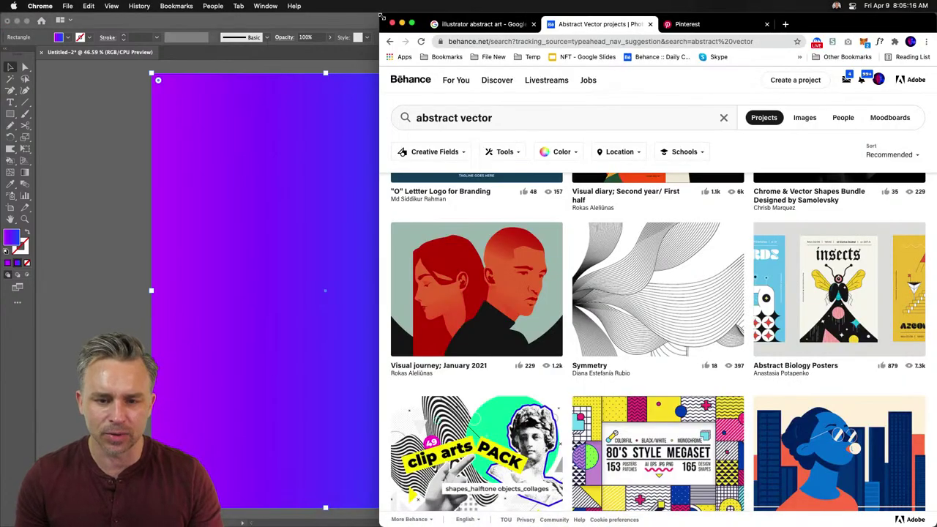
pyautogui.click(412, 23)
pyautogui.scroll(-5, 409, 255)
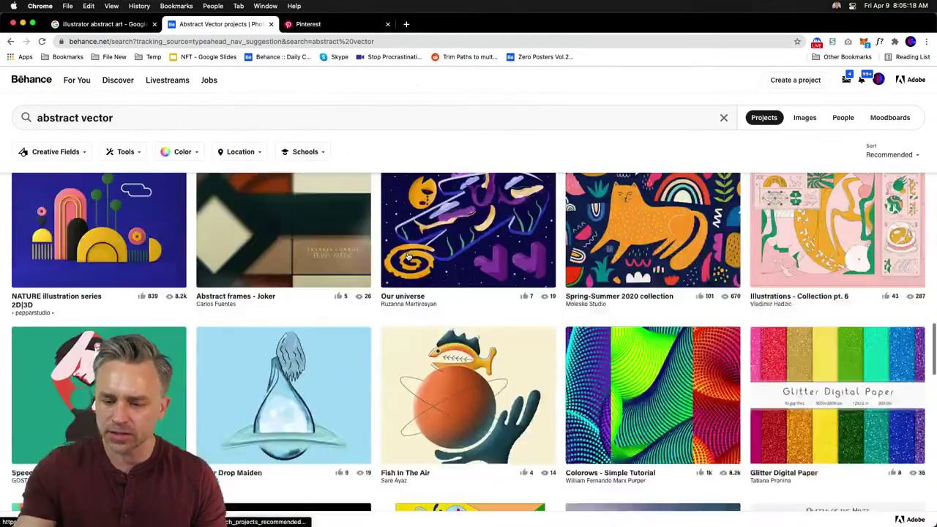
pyautogui.scroll(-2, 409, 255)
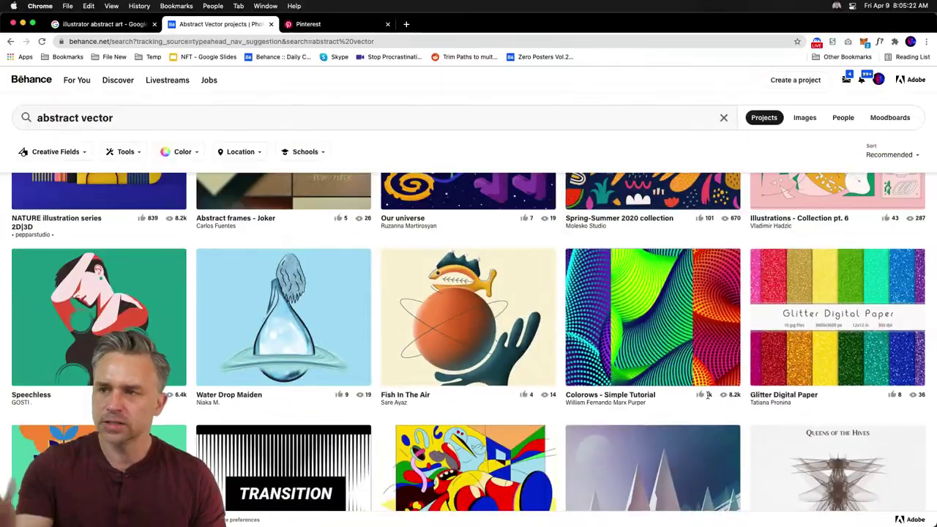
pyautogui.scroll(-7, 708, 395)
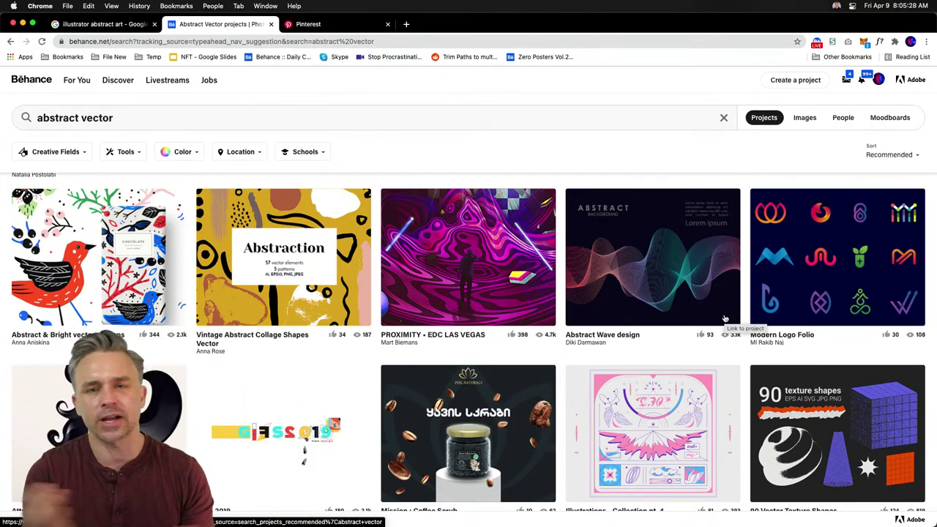
pyautogui.scroll(-10, 714, 308)
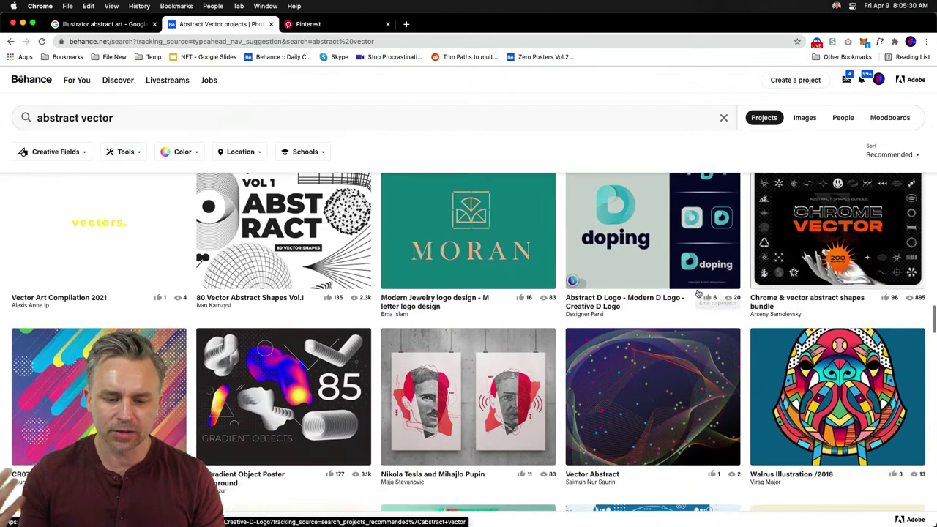
pyautogui.scroll(-5, 698, 294)
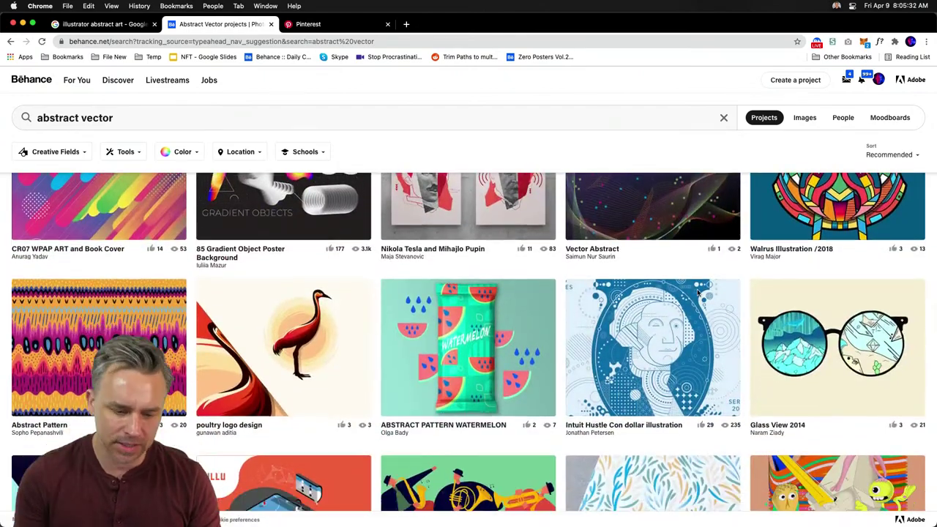
pyautogui.scroll(-4, 698, 294)
pyautogui.scroll(-7, 200, 241)
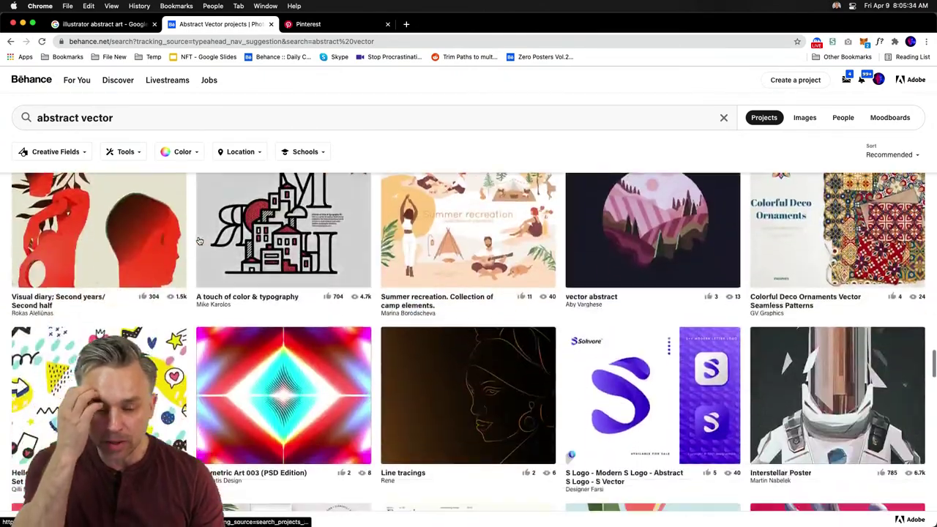
pyautogui.scroll(-2, 199, 241)
pyautogui.scroll(-4, 248, 399)
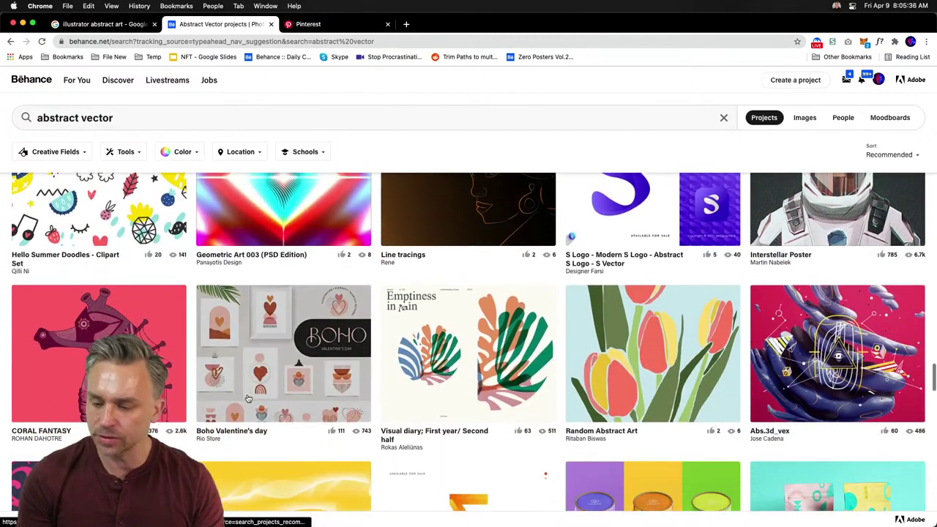
pyautogui.scroll(-1, 249, 396)
pyautogui.scroll(-6, 253, 395)
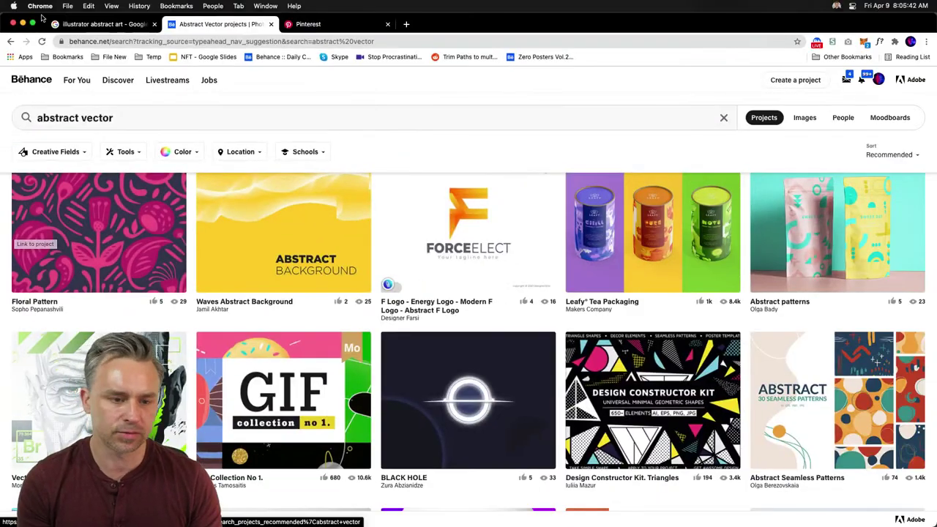
pyautogui.click(77, 26)
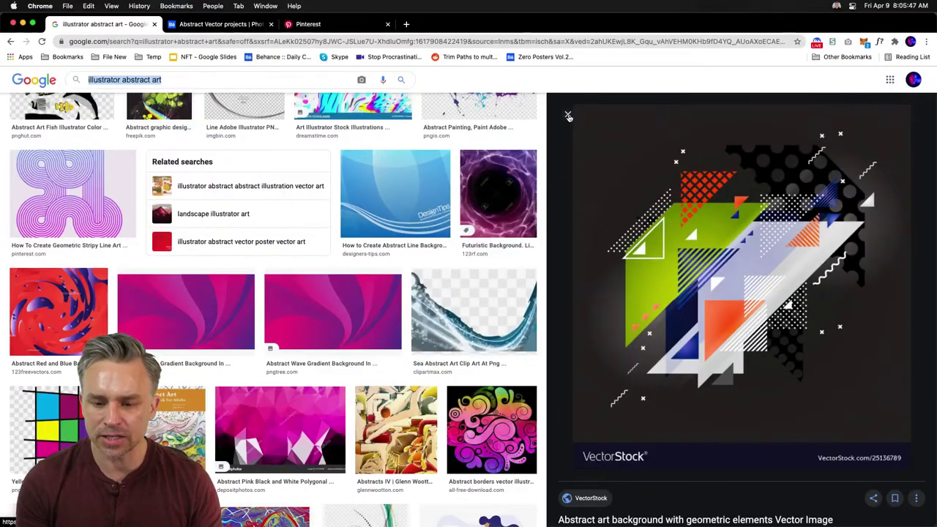
pyautogui.click(568, 118)
# Open the Coastal Swell and Rolling Hills Nordic Print shopping ads in new tabs.
pyautogui.scroll(10, 347, 192)
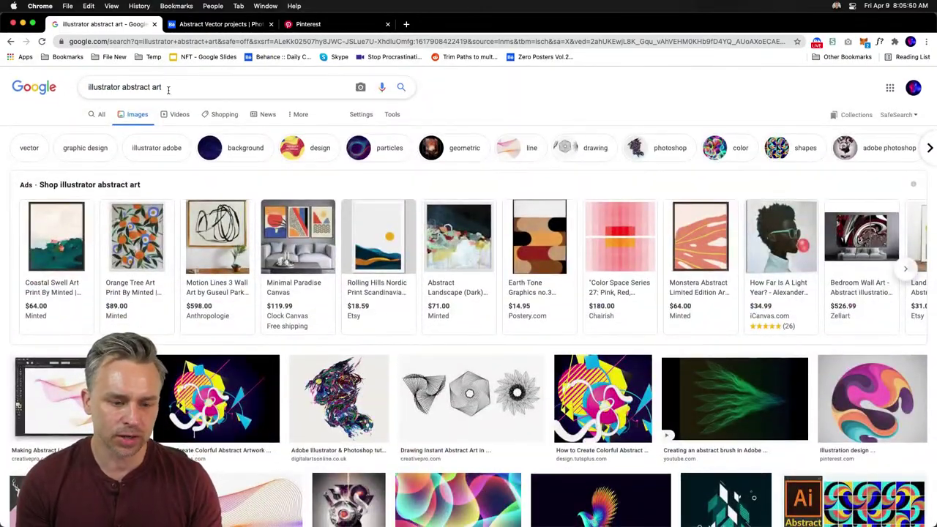
pyautogui.moveTo(50, 248)
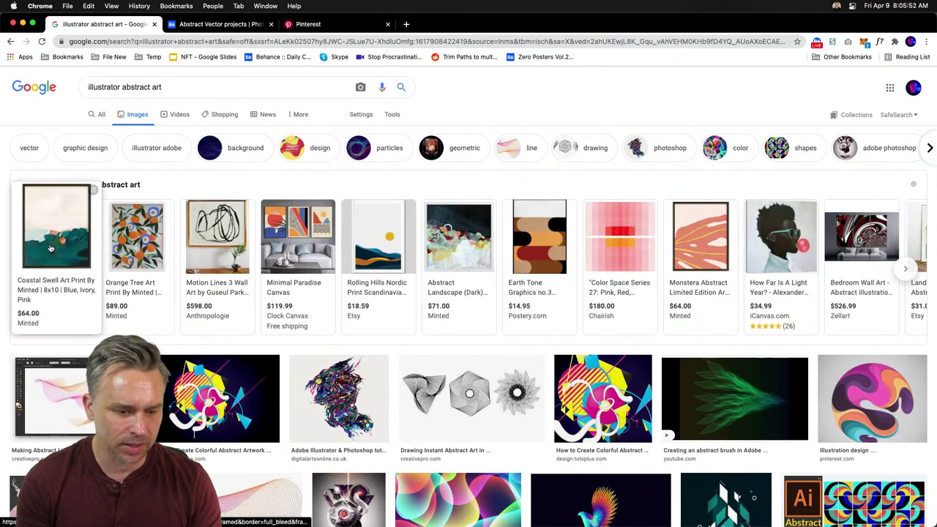
pyautogui.click(51, 248)
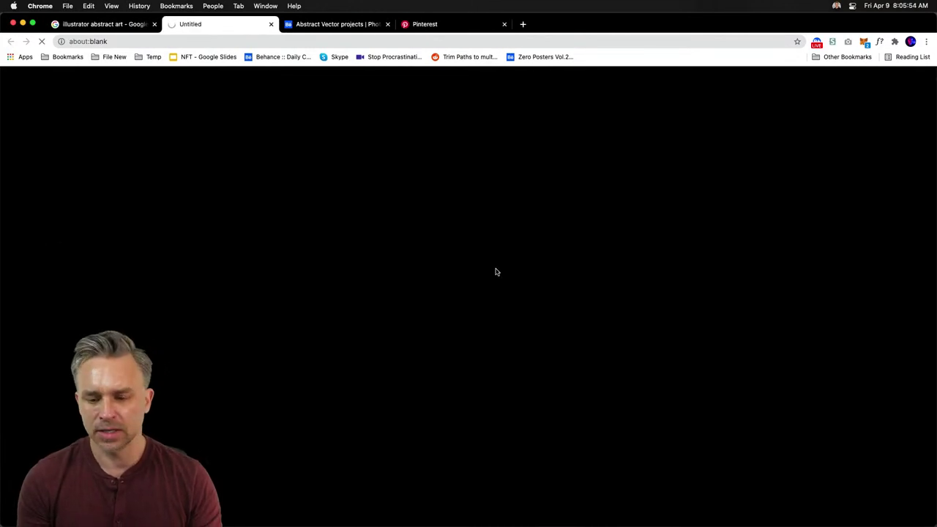
pyautogui.click(96, 24)
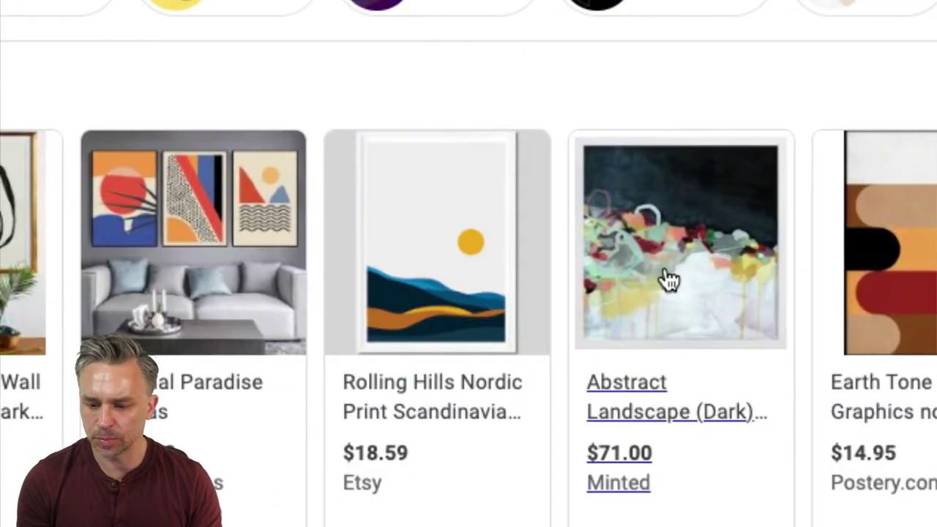
pyautogui.click(926, 293)
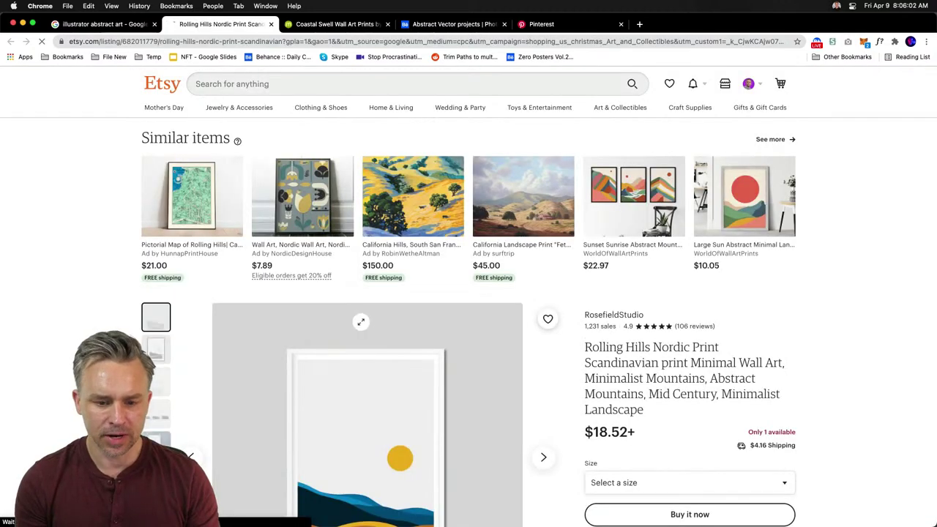
# Examine the Rolling Hills Nordic Print product image on its Etsy listing.
pyautogui.scroll(-3, 359, 322)
pyautogui.rightClick(291, 320)
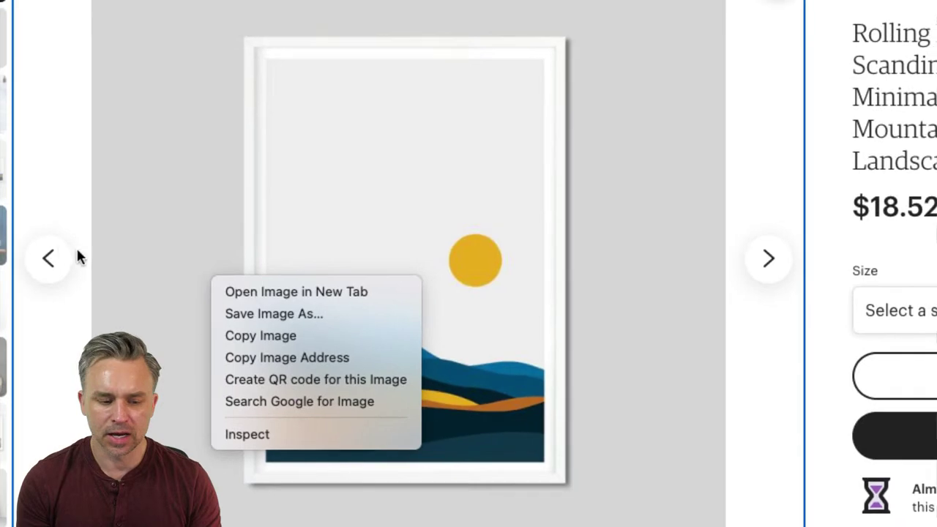
pyautogui.click(18, 170)
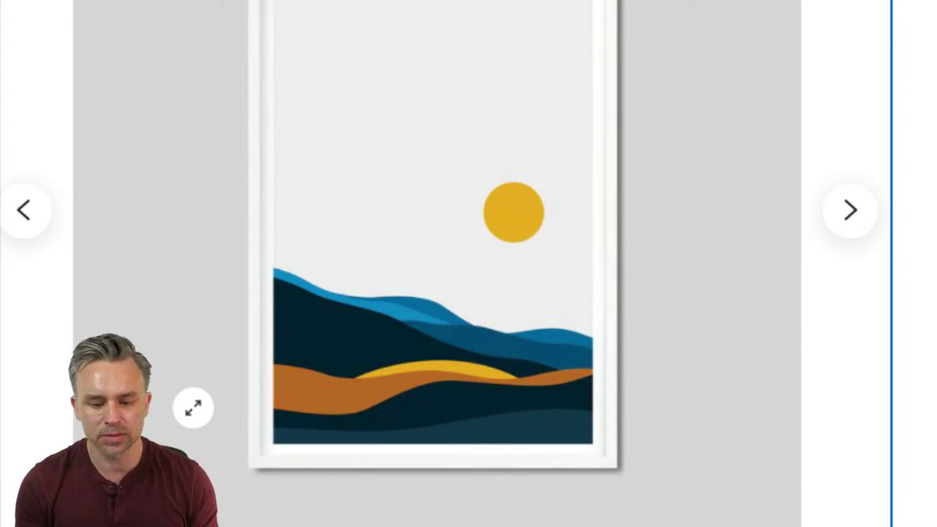
pyautogui.scroll(1, 272, 22)
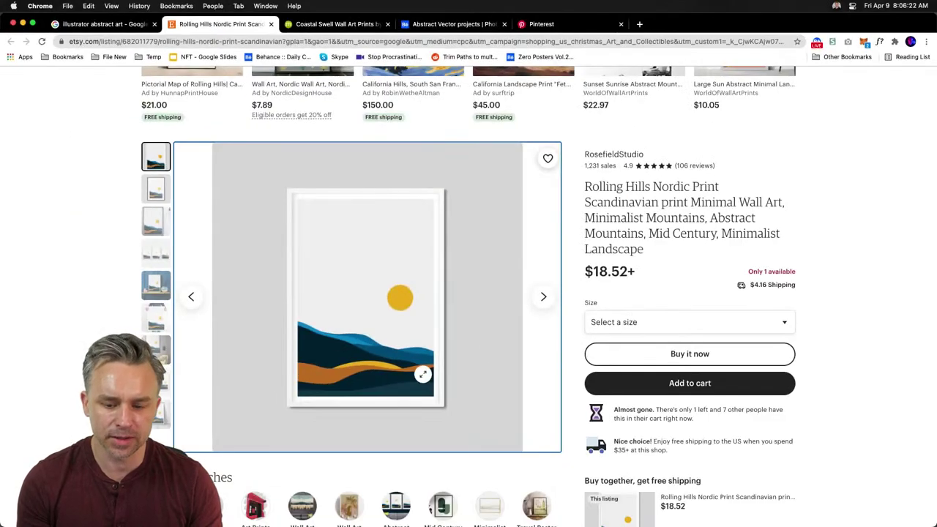
# Open the Earth Tone and Color Space Series 27 print listings in new tabs.
pyautogui.click(103, 23)
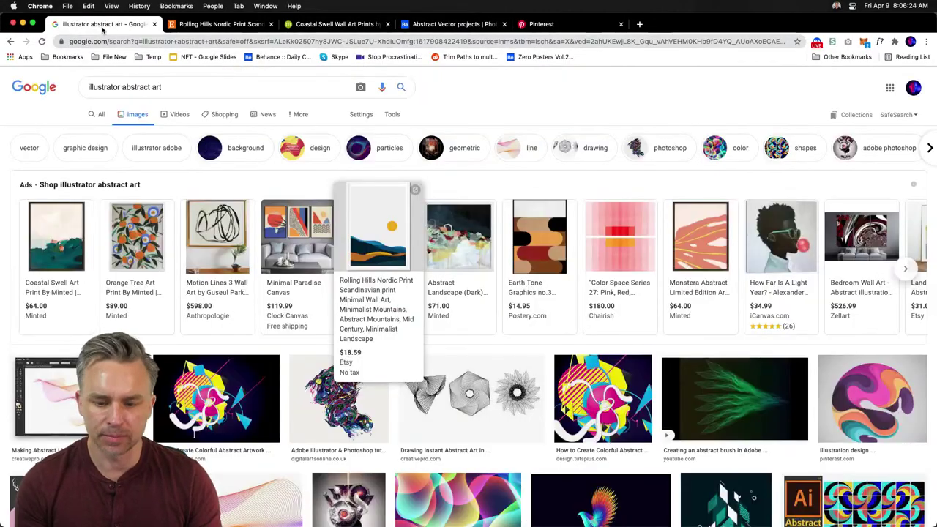
pyautogui.click(551, 246)
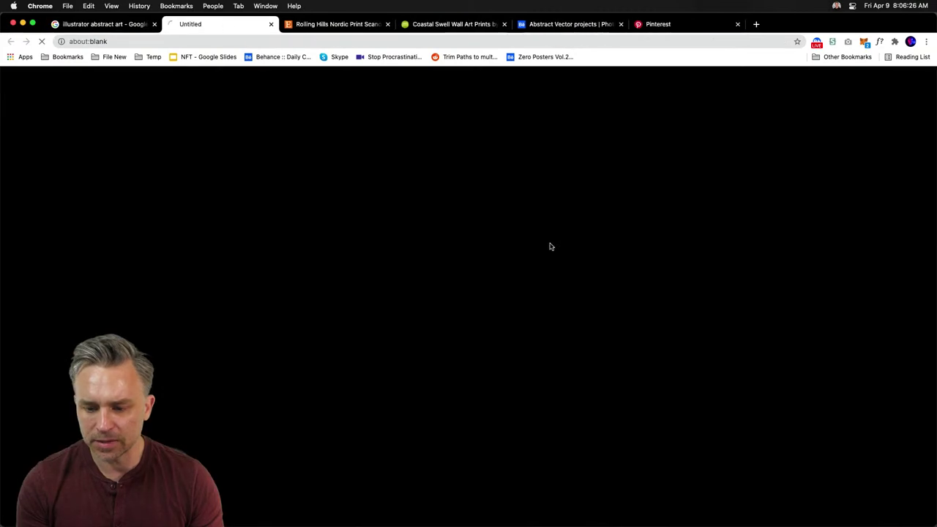
pyautogui.click(58, 23)
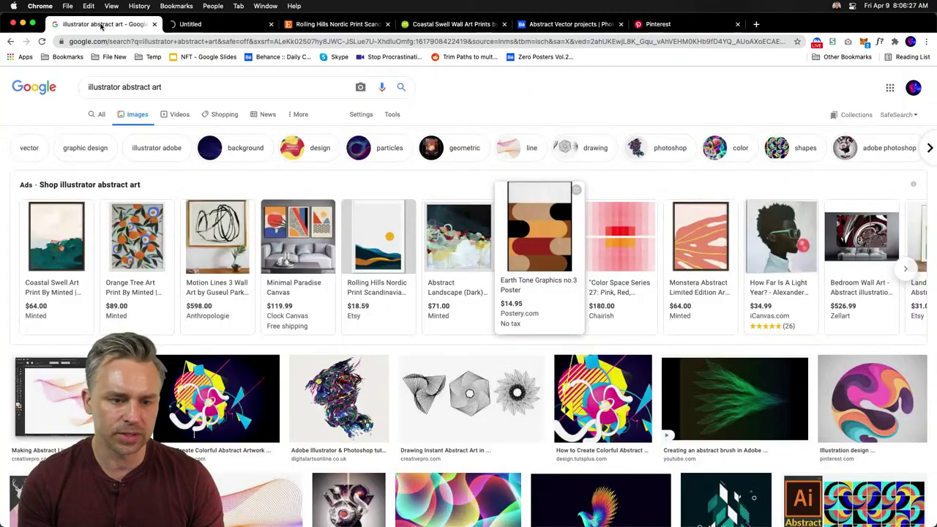
pyautogui.click(612, 248)
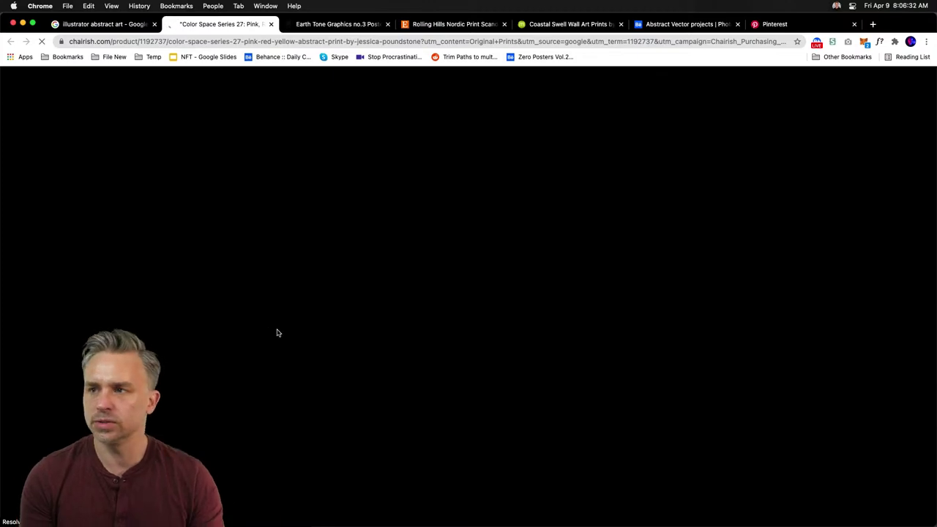
pyautogui.click(102, 25)
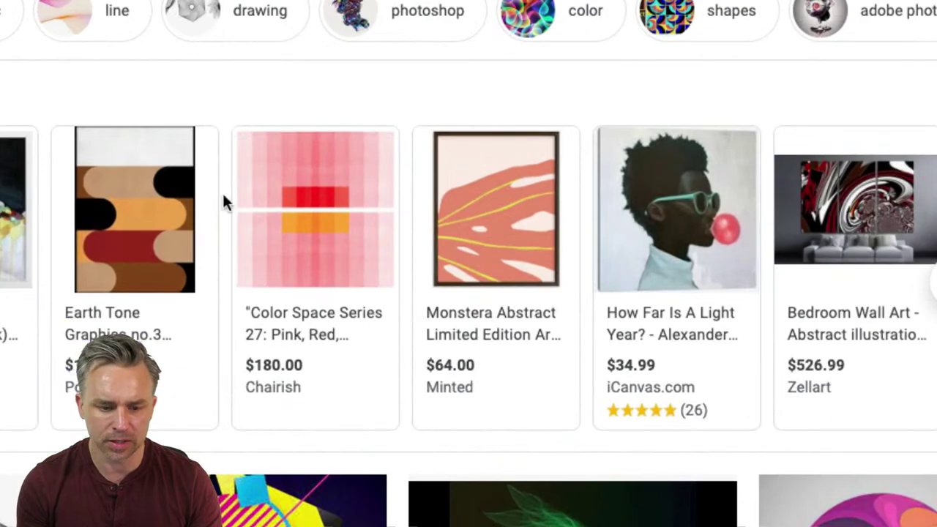
# View the Pinterest board of abstract art, then minimize Chrome to return to Illustrator.
pyautogui.moveTo(246, 223)
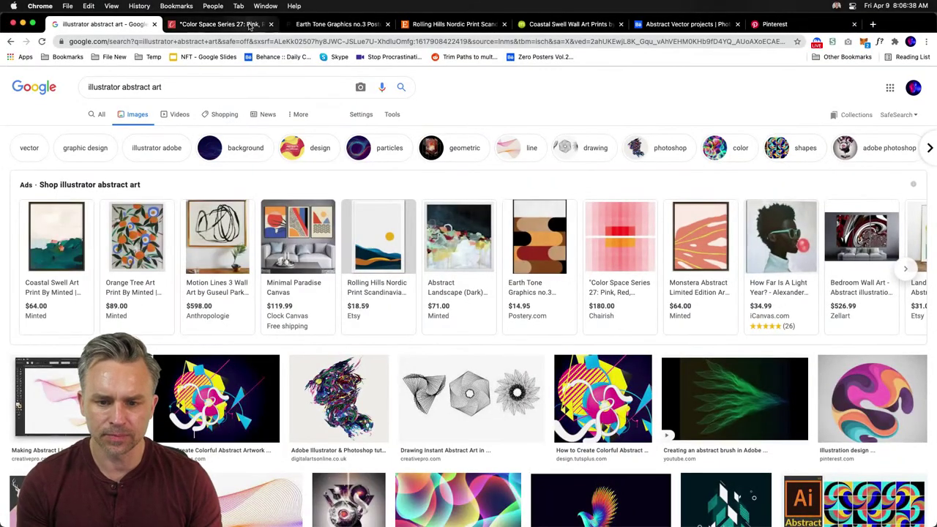
pyautogui.click(776, 24)
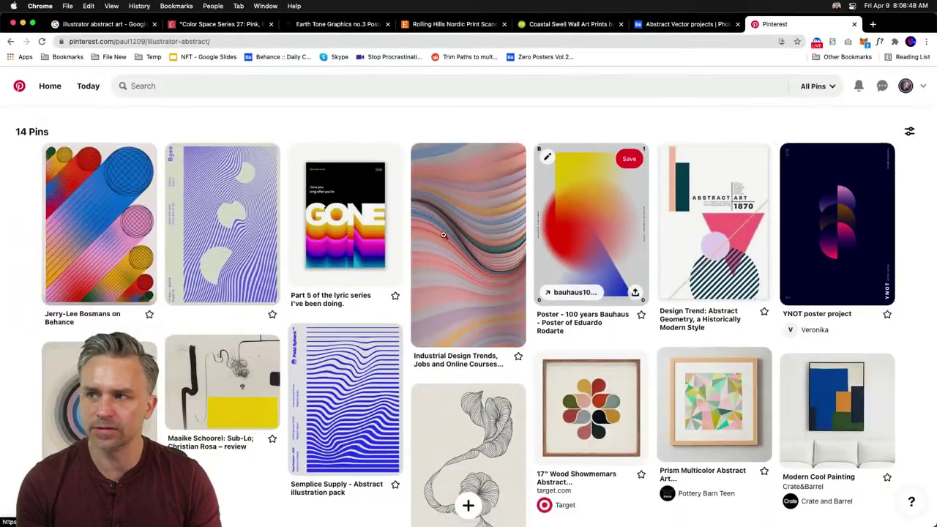
pyautogui.click(23, 24)
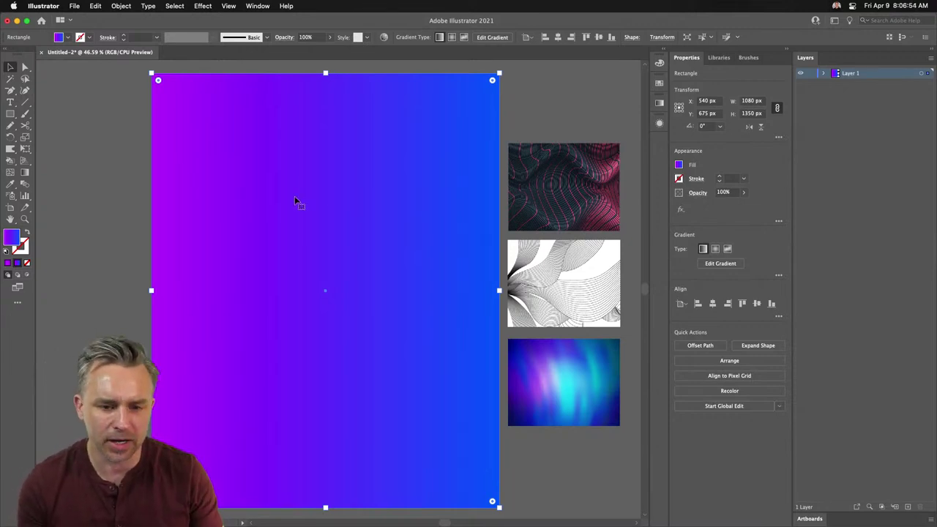
# Drag the rectangle's gradient to run purple top to blue bottom, then make it Freeform.
pyautogui.click(26, 171)
pyautogui.moveTo(387, 132); pyautogui.dragTo(387, 420)
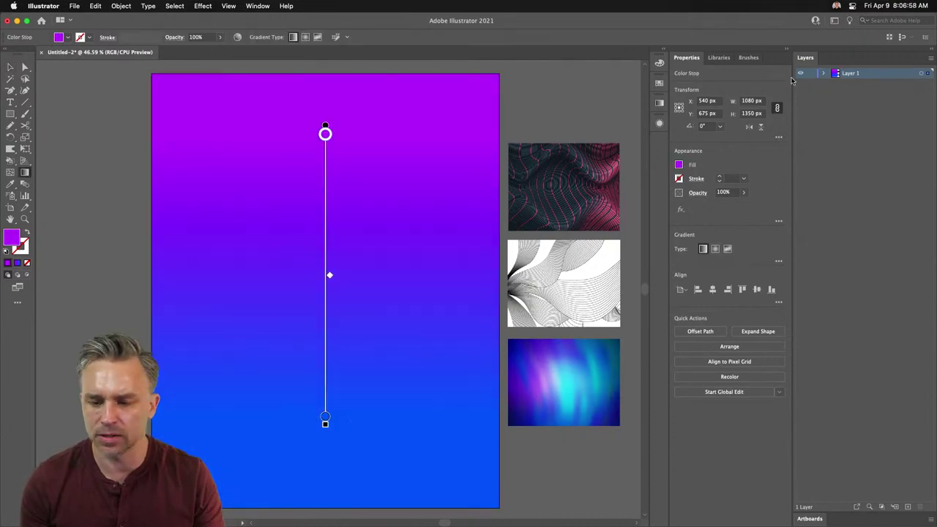
pyautogui.click(659, 49)
pyautogui.click(563, 366)
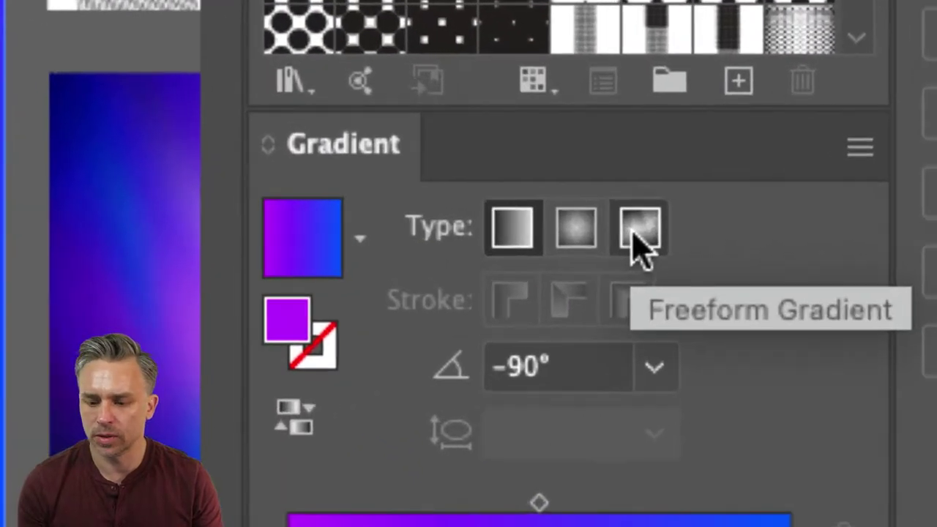
pyautogui.click(634, 240)
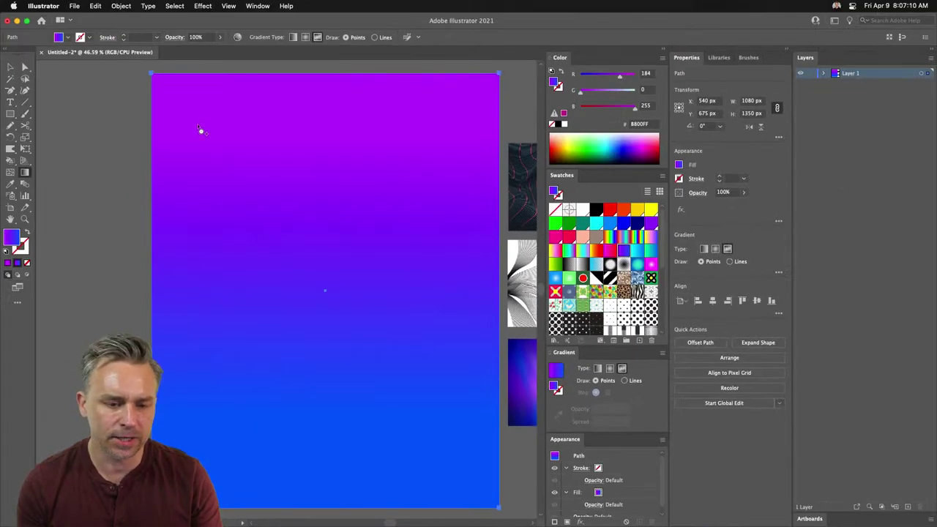
# Add freeform colour points: magenta at the top-left and yellow at the top-right.
pyautogui.click(198, 126)
pyautogui.doubleClick(197, 126)
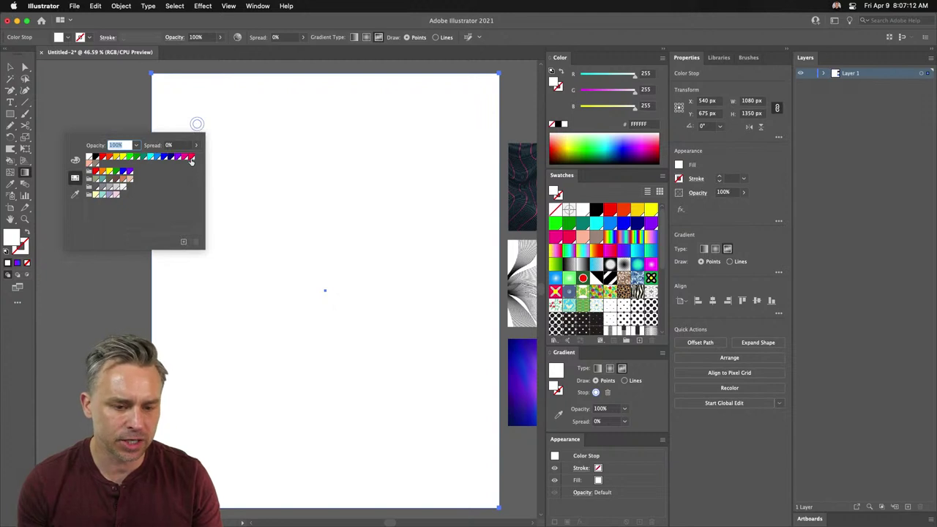
pyautogui.click(184, 159)
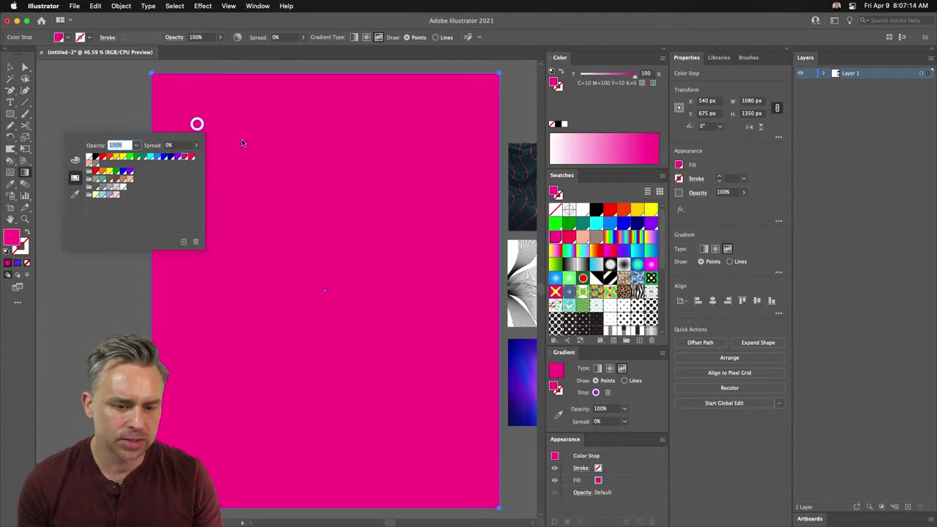
pyautogui.click(437, 137)
pyautogui.doubleClick(438, 136)
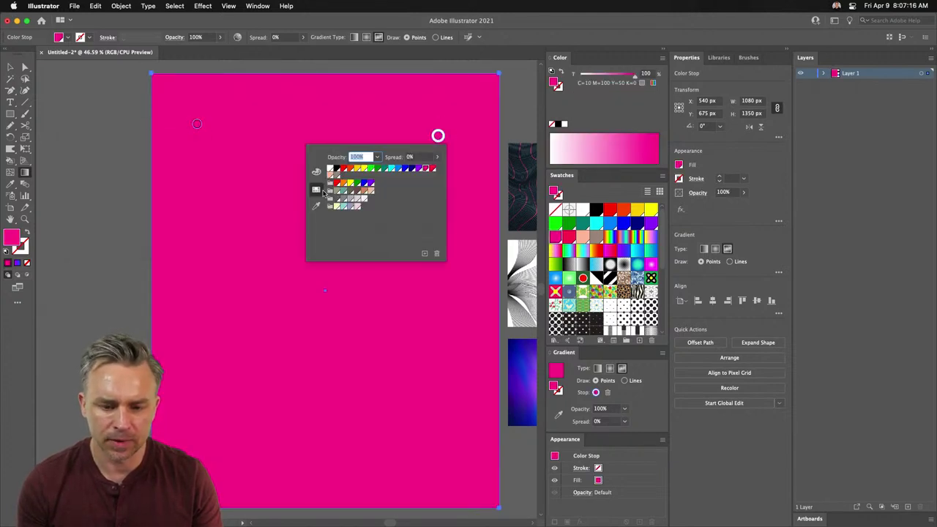
pyautogui.click(363, 170)
# Add a purple point at the lower right and a blue point at the lower left.
pyautogui.click(405, 402)
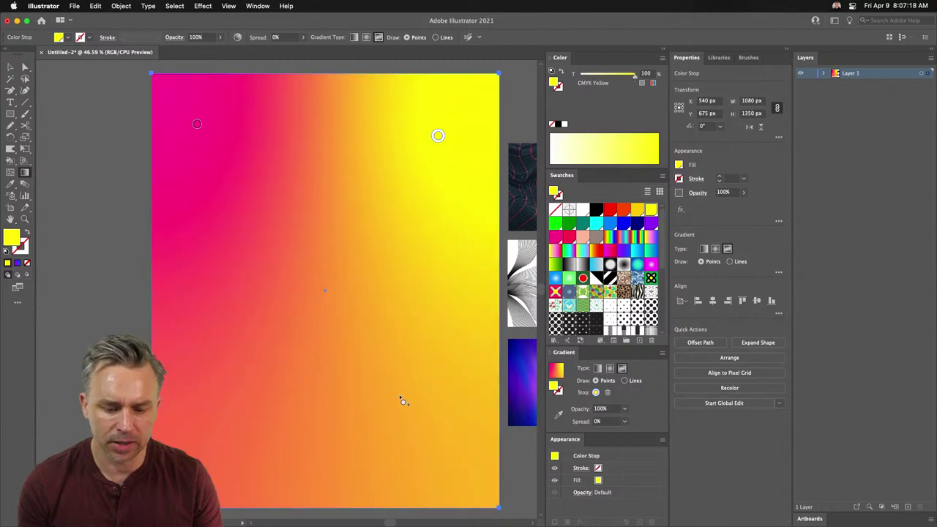
pyautogui.click(399, 397)
pyautogui.doubleClick(398, 397)
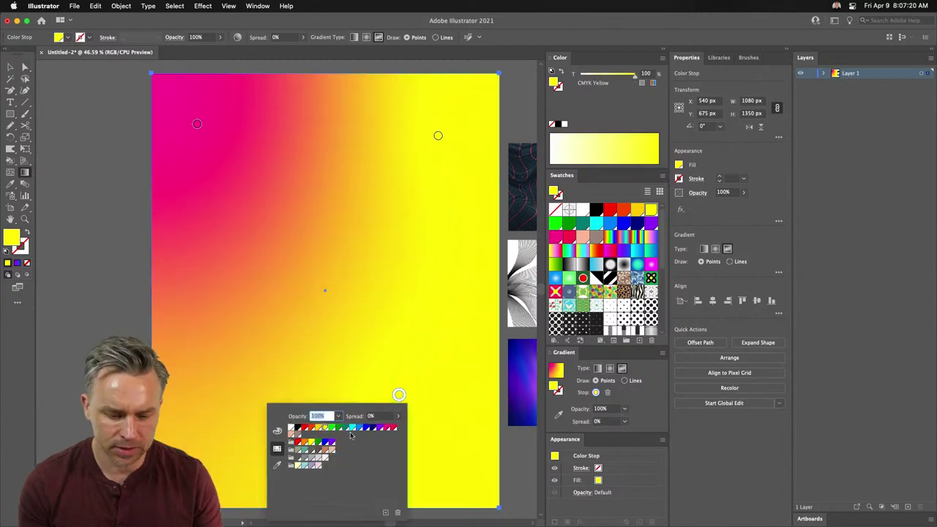
pyautogui.click(379, 430)
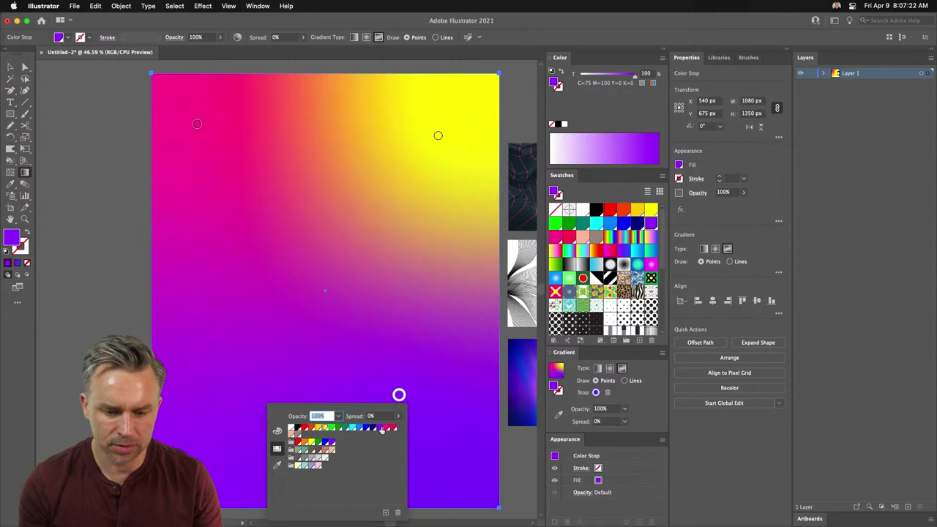
pyautogui.click(224, 329)
pyautogui.click(223, 343)
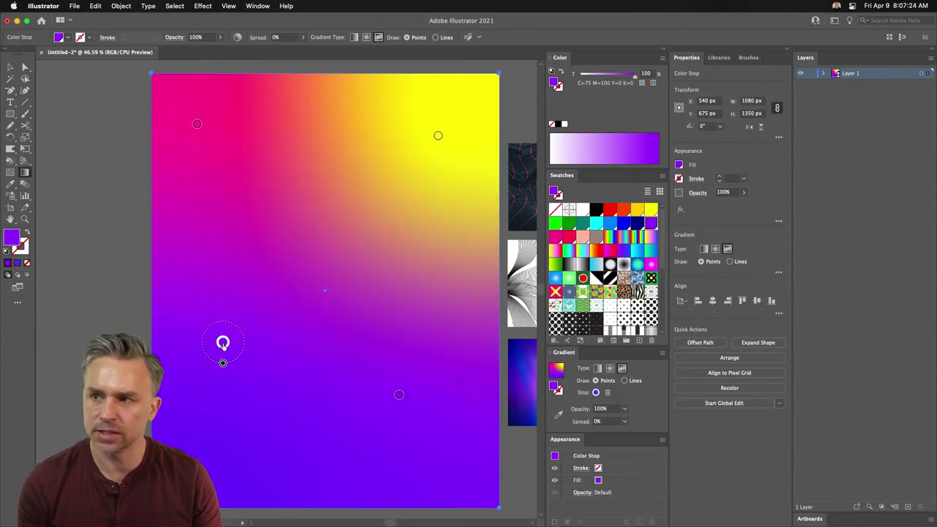
pyautogui.doubleClick(223, 343)
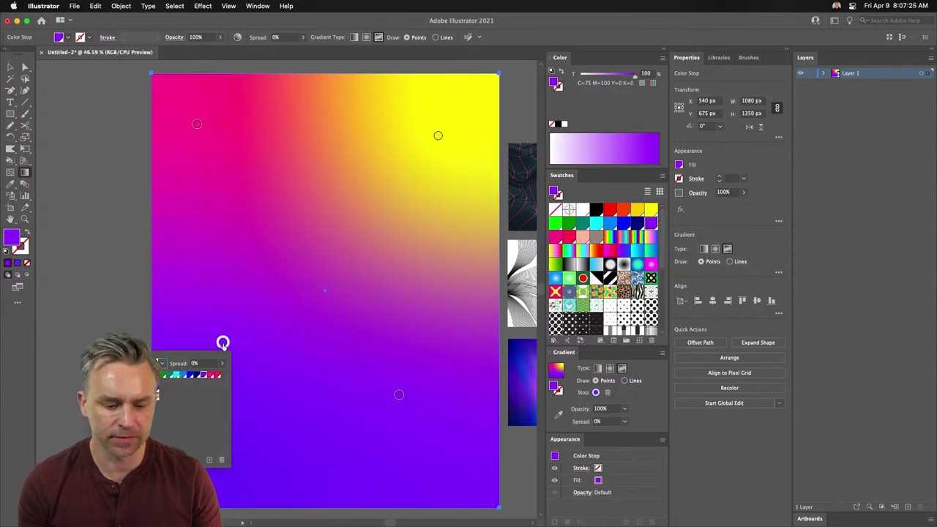
pyautogui.click(192, 375)
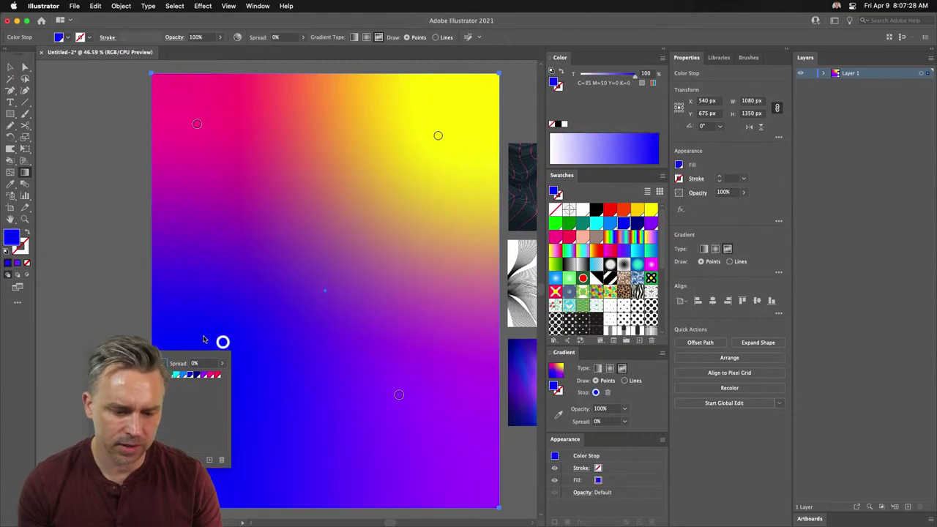
pyautogui.click(222, 343)
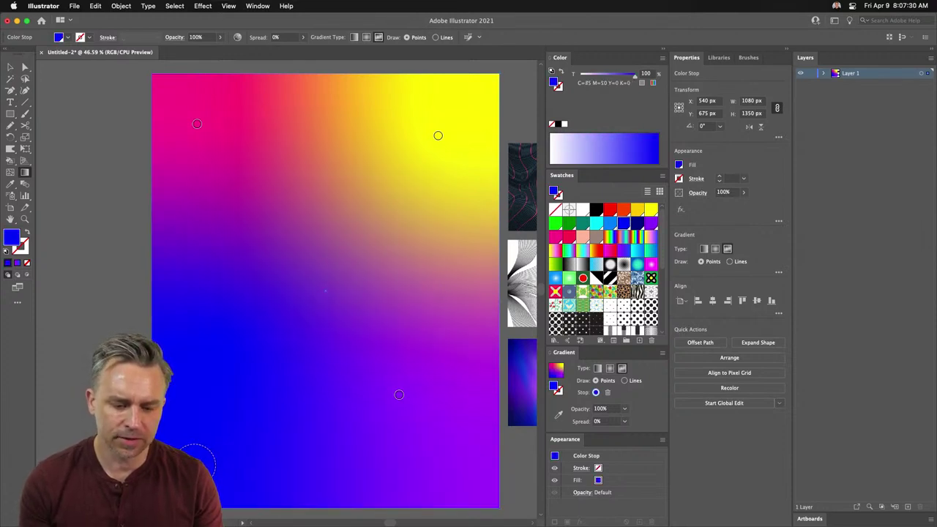
# Reposition the lower-left point and recolour it light pink.
pyautogui.moveTo(198, 476); pyautogui.dragTo(195, 442)
pyautogui.doubleClick(195, 422)
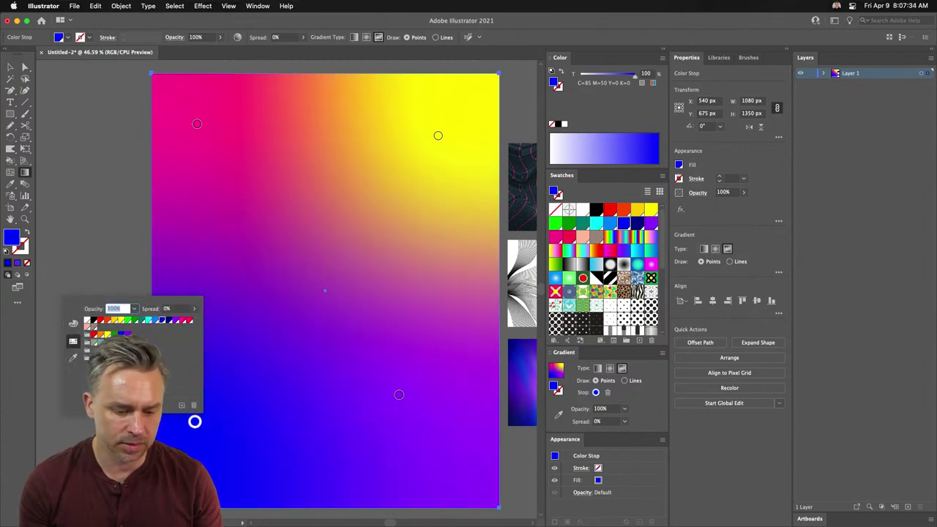
pyautogui.click(157, 348)
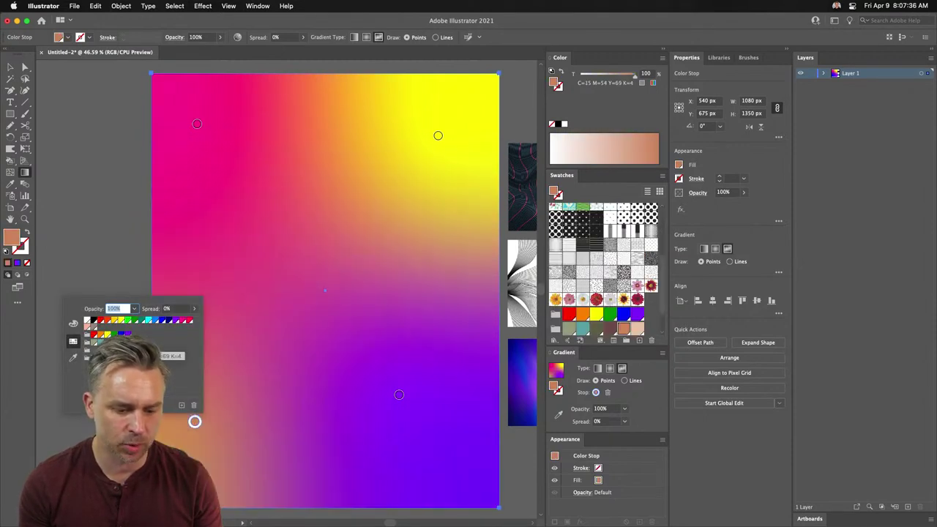
pyautogui.click(154, 352)
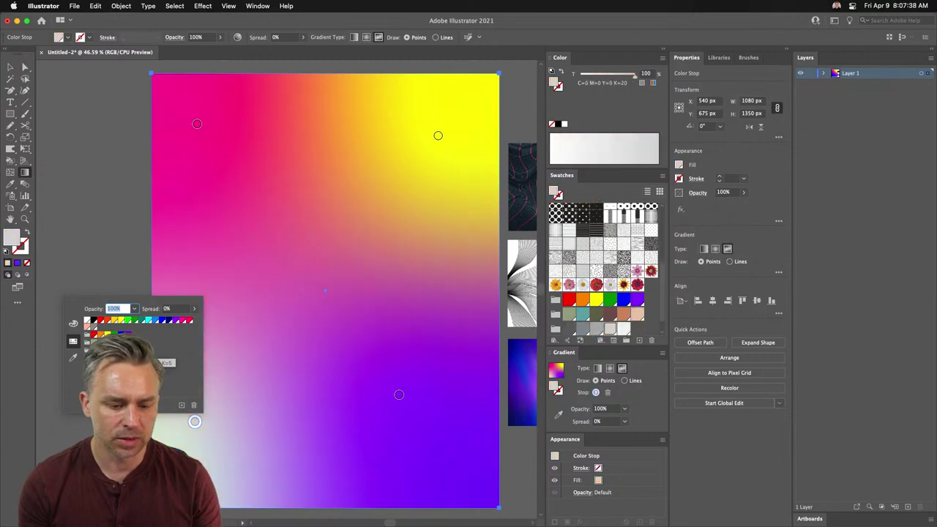
pyautogui.click(152, 352)
pyautogui.click(156, 364)
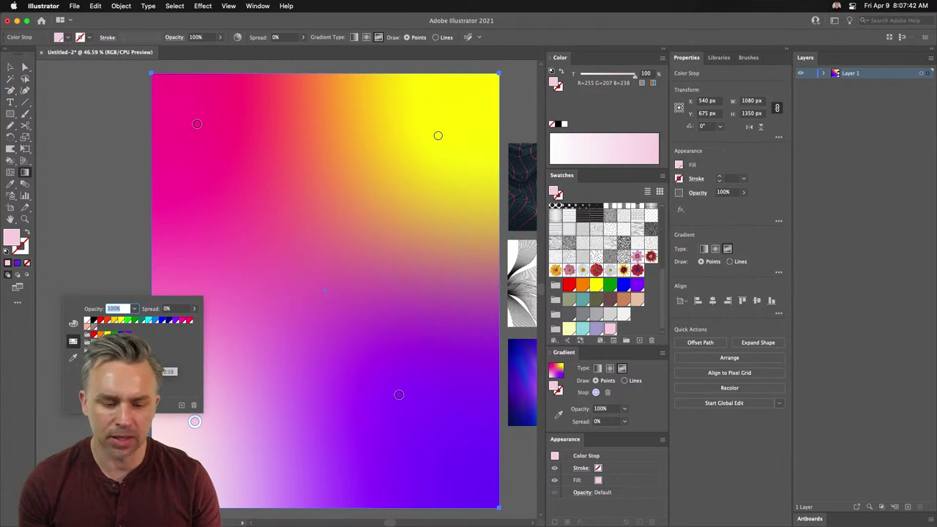
pyautogui.click(195, 422)
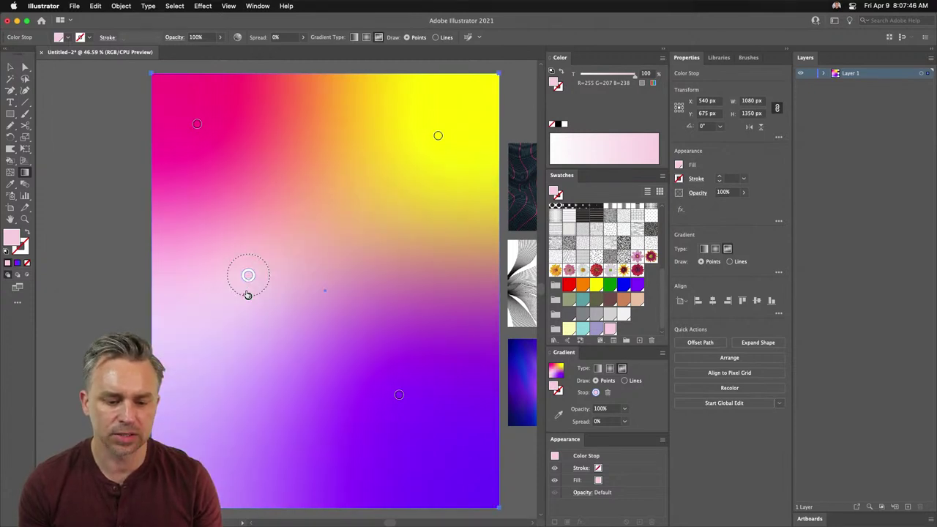
# Drag the light pink and purple points lower to refine the gradient.
pyautogui.moveTo(222, 334); pyautogui.dragTo(223, 390)
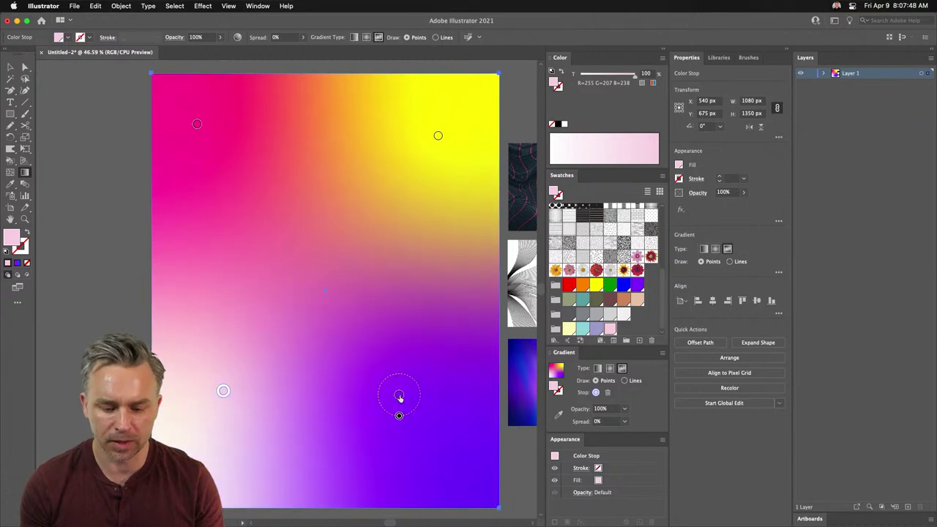
pyautogui.moveTo(399, 396); pyautogui.dragTo(397, 445)
pyautogui.click(223, 392)
pyautogui.moveTo(233, 386); pyautogui.dragTo(237, 378)
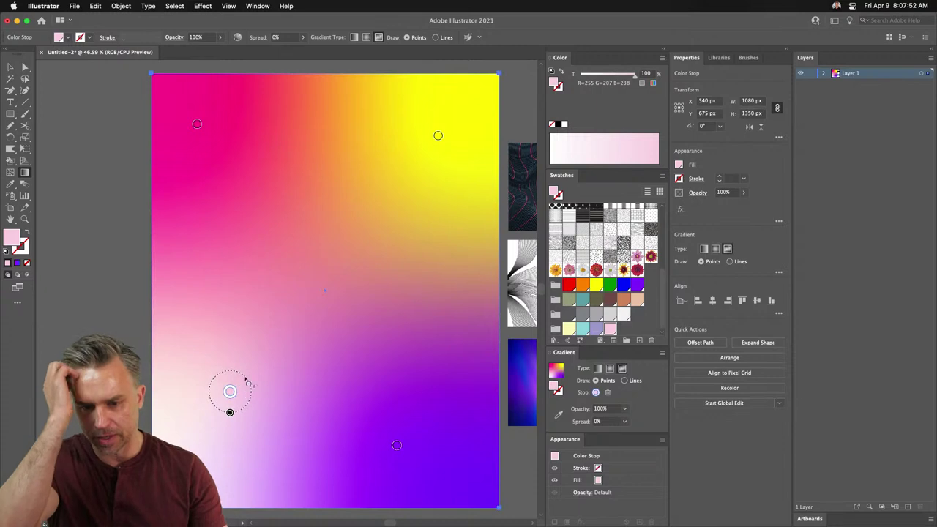
# Add a new layer and lock the gradient background layer.
pyautogui.click(908, 507)
pyautogui.click(811, 84)
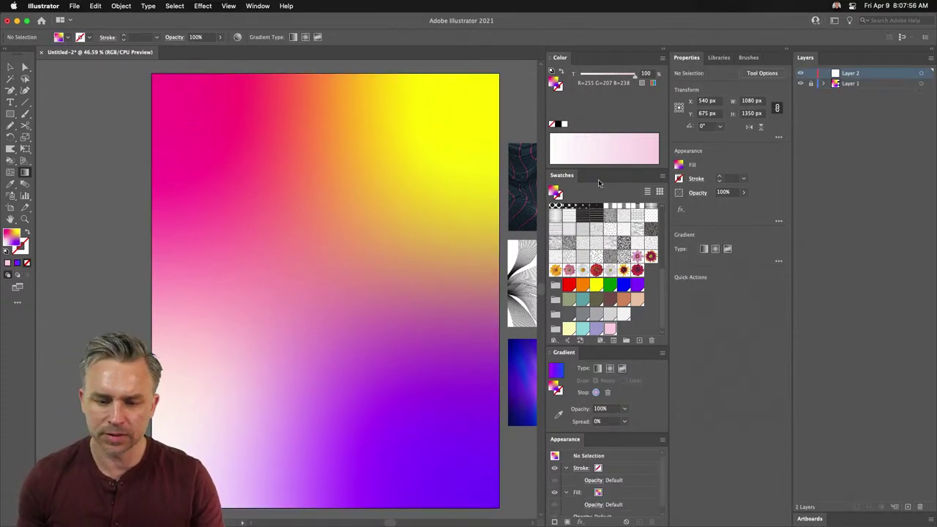
pyautogui.click(10, 68)
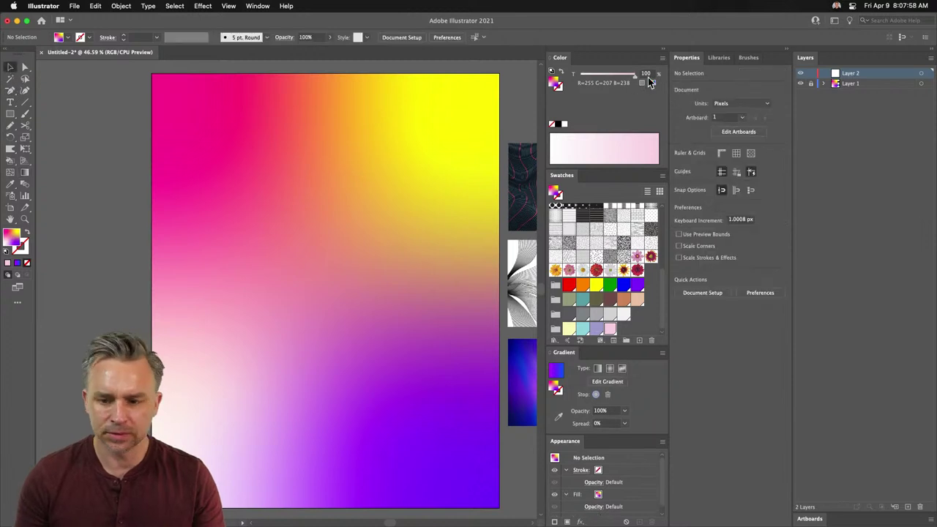
# Select and cut the three reference images beside the poster, targeting Layer 2.
pyautogui.click(665, 51)
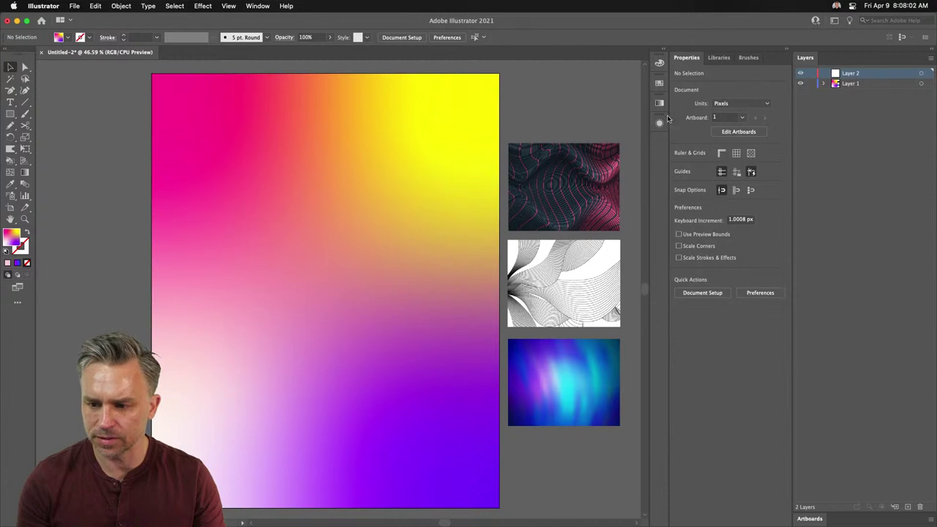
pyautogui.moveTo(631, 137); pyautogui.dragTo(564, 453)
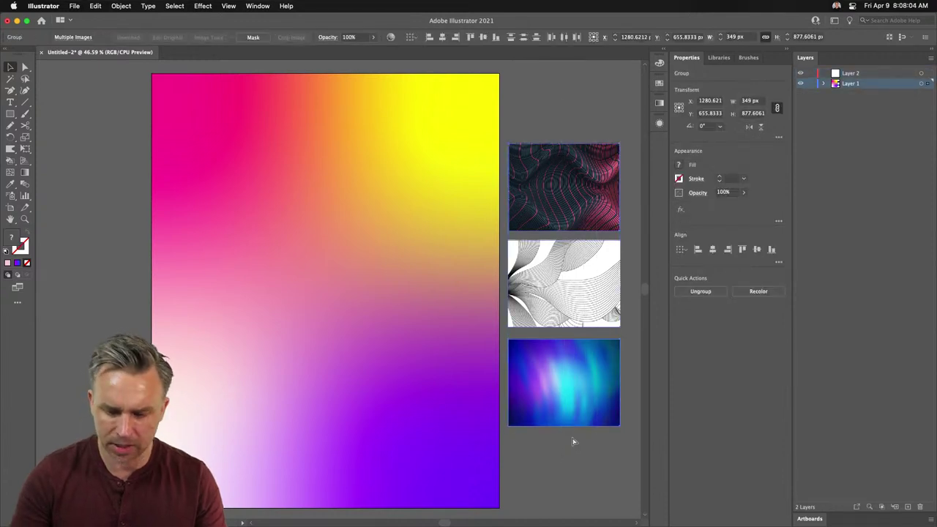
pyautogui.click(582, 486)
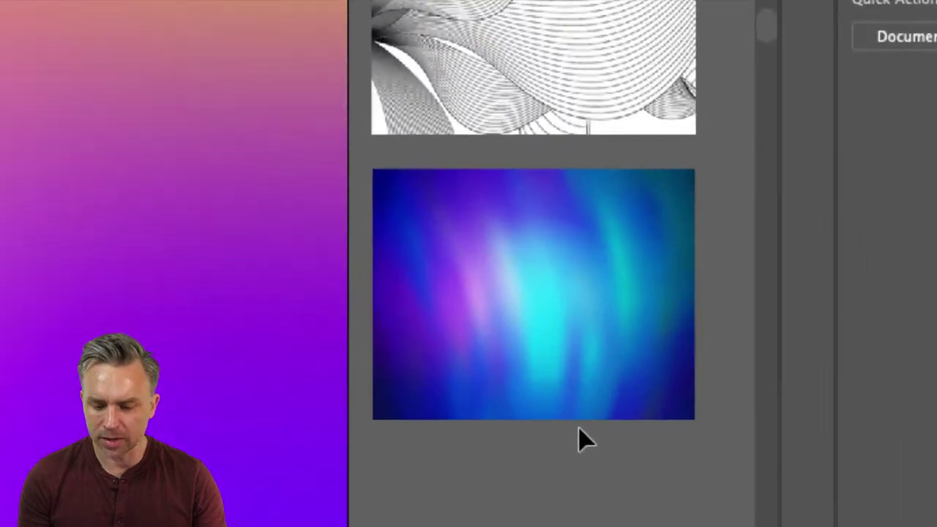
pyautogui.click(583, 401)
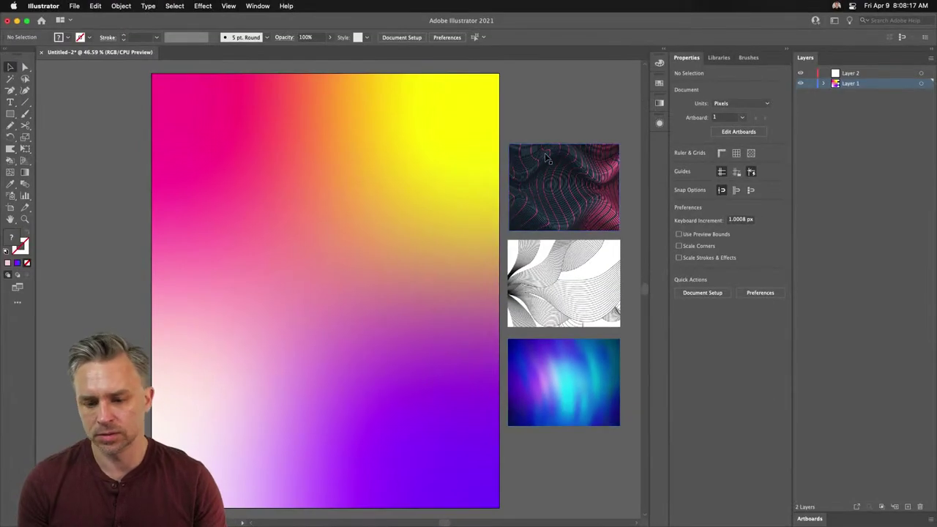
pyautogui.click(558, 419)
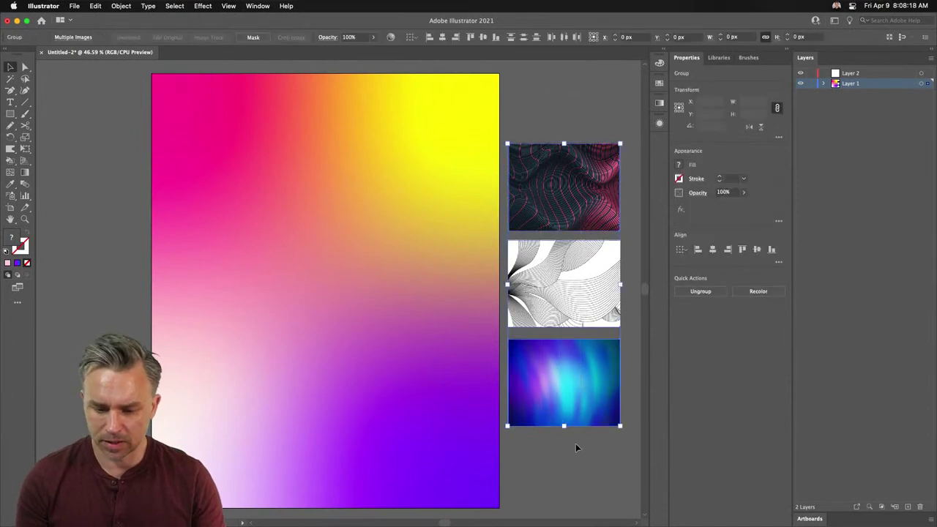
pyautogui.press('super+x')
pyautogui.click(859, 76)
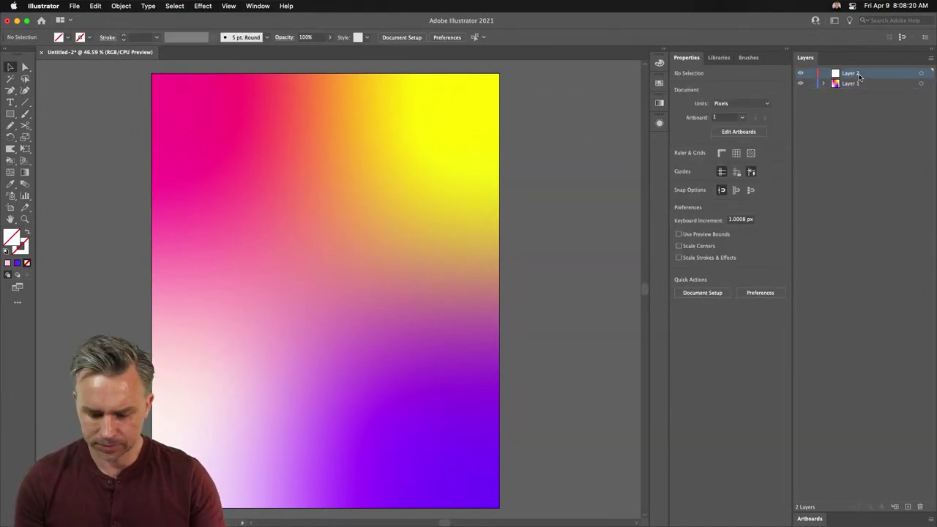
# Paste the images in place on Layer 2 and rename the layers 'examples' and 'bkgd'.
pyautogui.press('super+f')
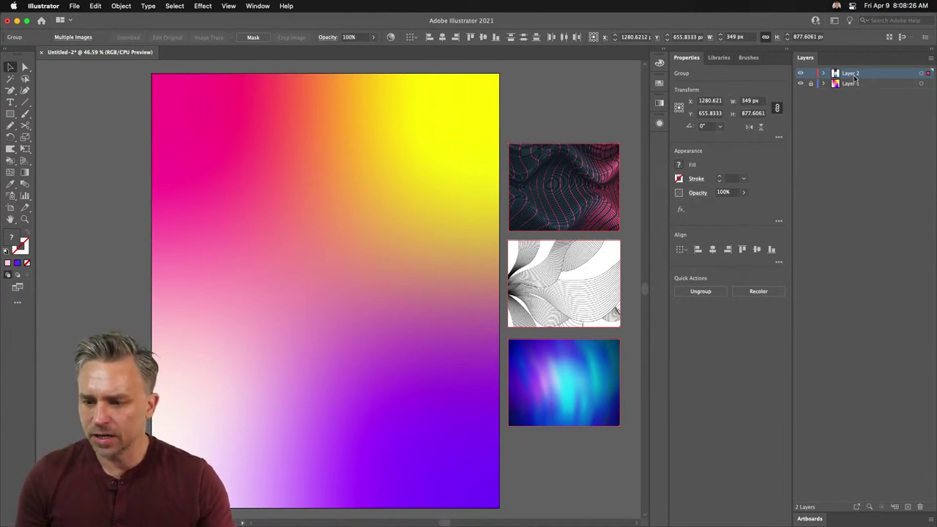
pyautogui.doubleClick(852, 74)
pyautogui.write('exampl')
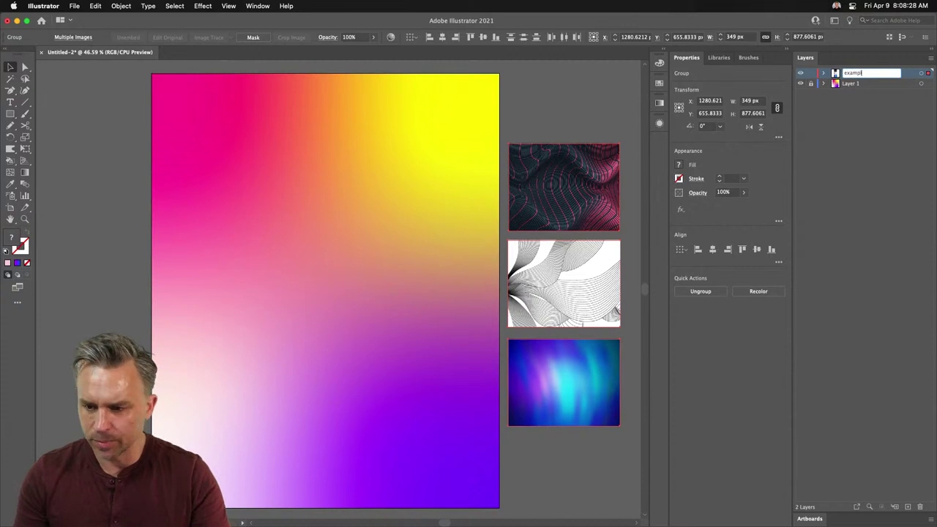
pyautogui.write('es')
pyautogui.press('Return')
pyautogui.doubleClick(851, 84)
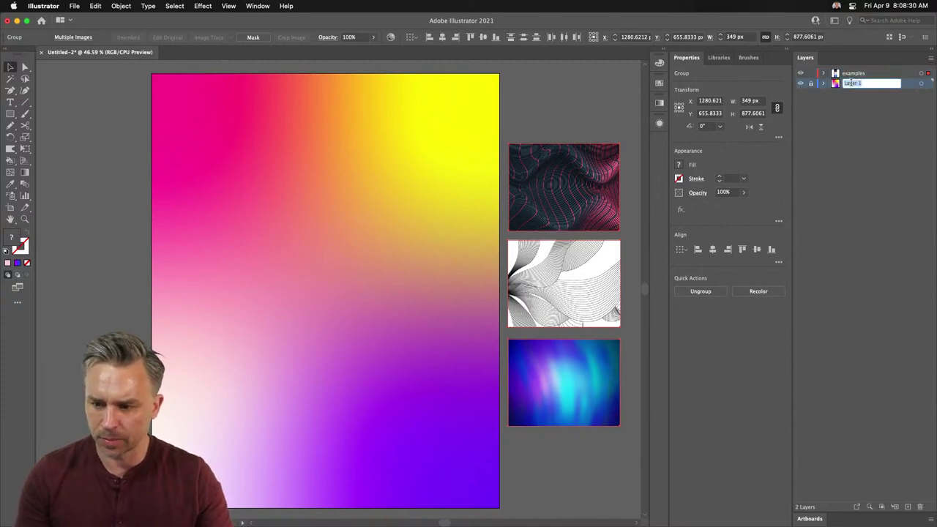
pyautogui.write('bkgd')
pyautogui.press('Return')
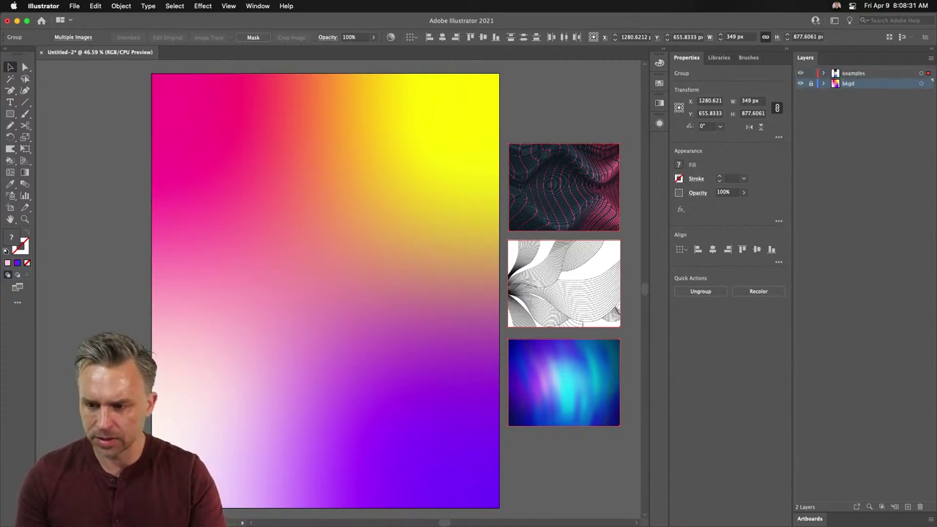
# Add a new Layer 3 and hide the examples layer.
pyautogui.click(907, 506)
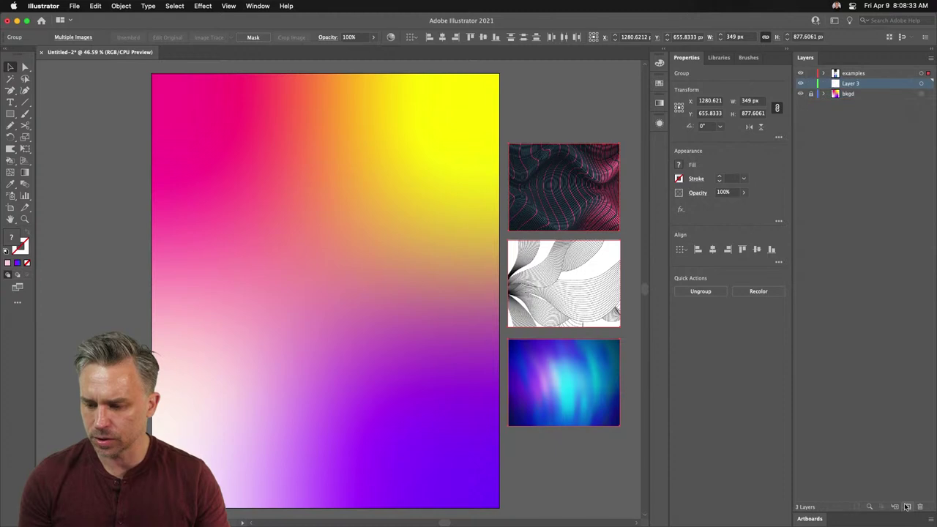
pyautogui.click(800, 74)
pyautogui.click(800, 74)
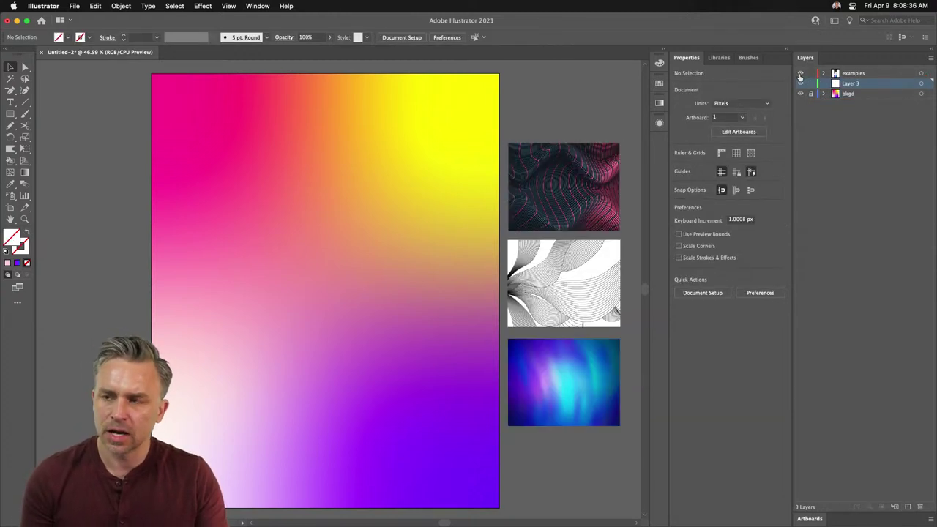
pyautogui.click(801, 74)
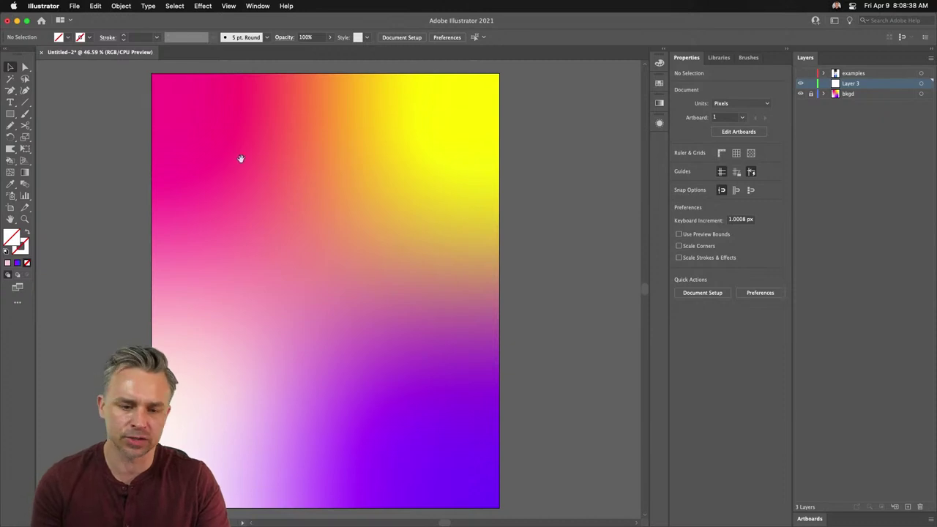
# Draw a thin rectangle along the artboard bottom, then delete it.
pyautogui.moveTo(240, 158); pyautogui.dragTo(288, 159)
pyautogui.click(10, 115)
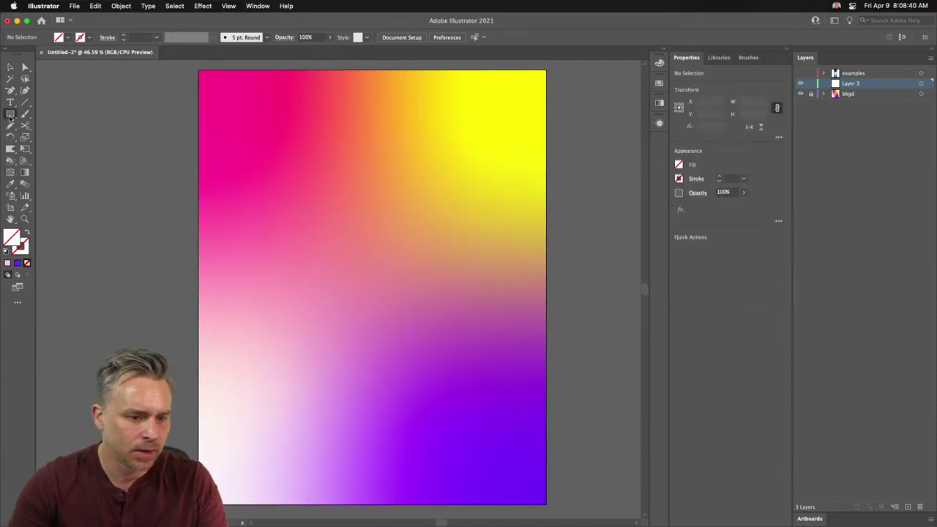
pyautogui.click(9, 115)
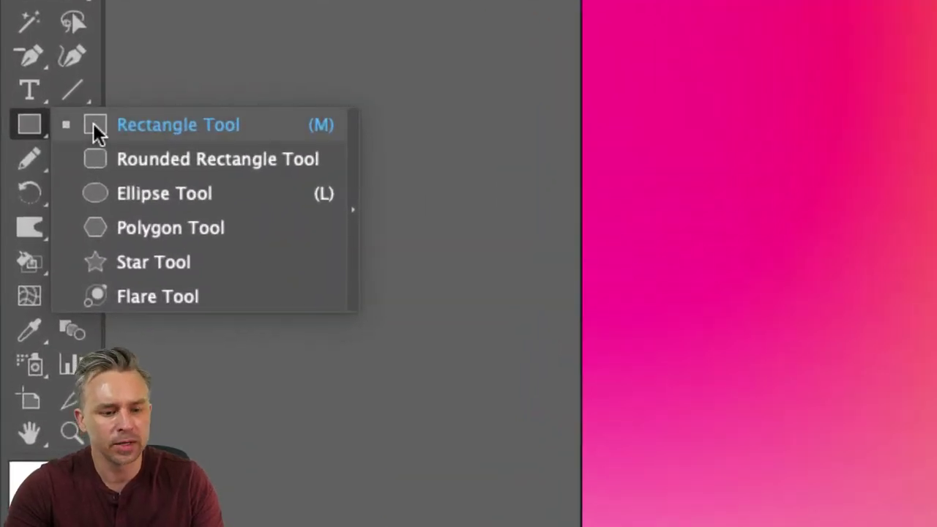
pyautogui.click(93, 123)
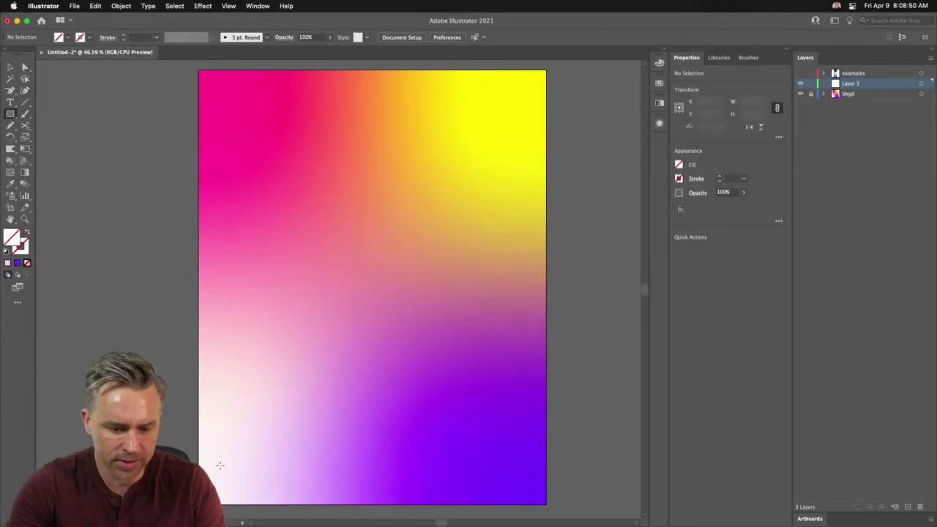
pyautogui.moveTo(210, 489); pyautogui.dragTo(538, 474)
pyautogui.press('Delete')
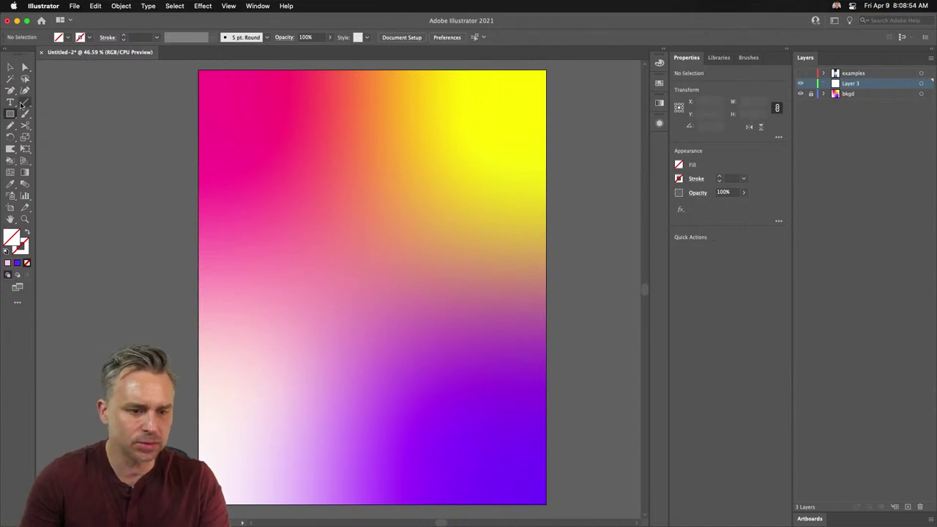
# Draw a horizontal line across the artboard top with a white 10 pt stroke.
pyautogui.click(25, 102)
pyautogui.moveTo(209, 87); pyautogui.dragTo(536, 101)
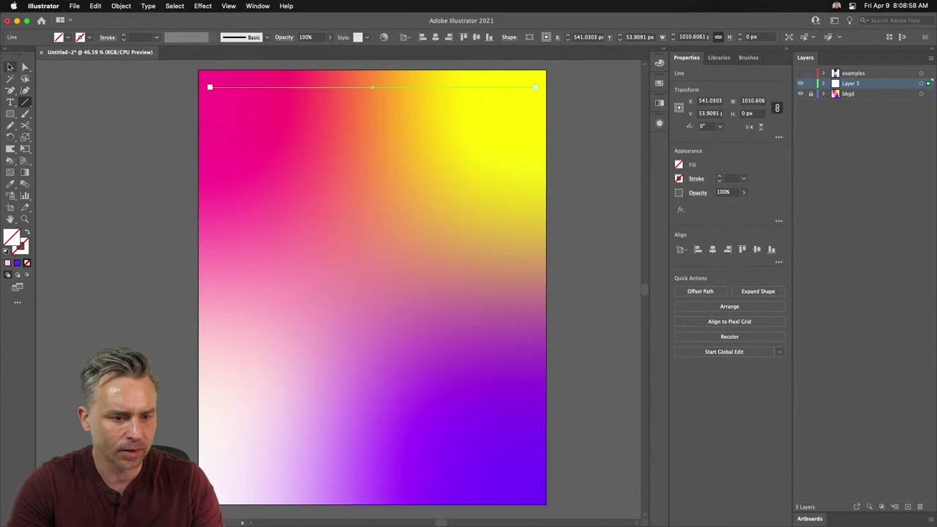
pyautogui.click(22, 253)
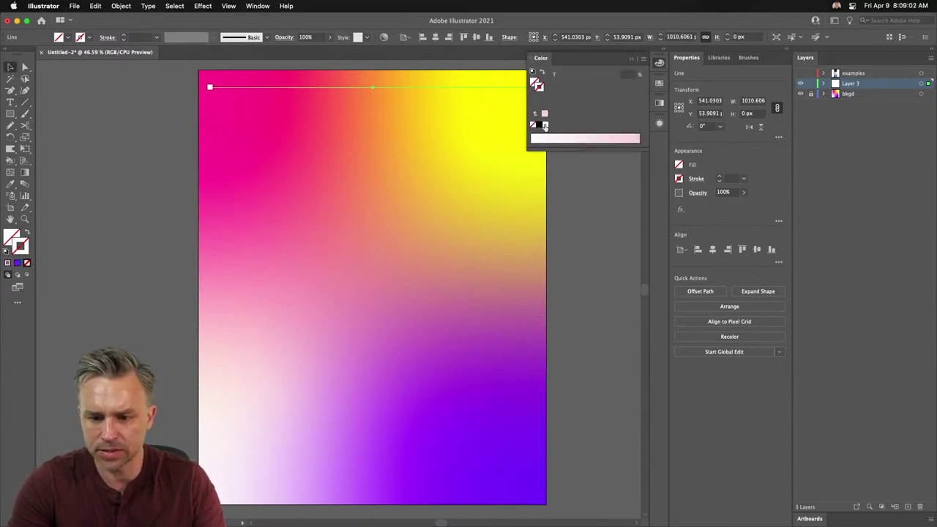
pyautogui.click(545, 125)
pyautogui.click(665, 51)
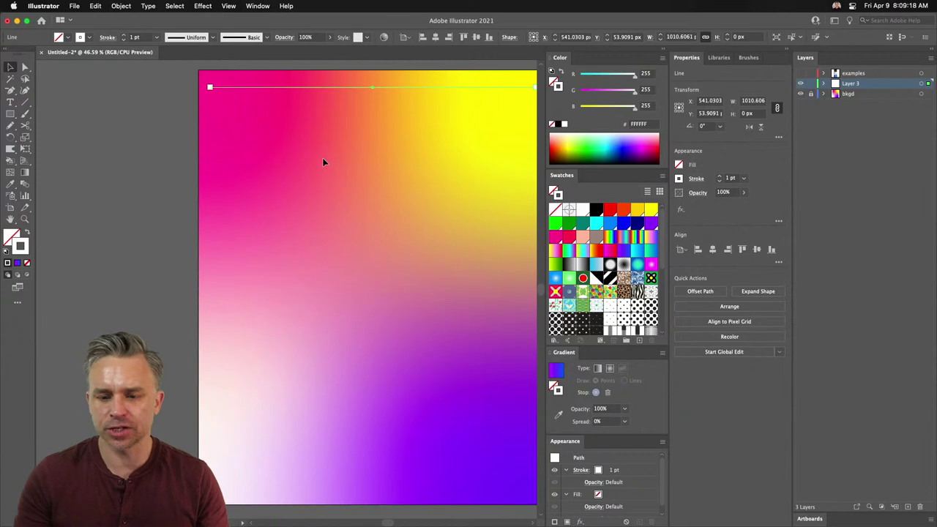
pyautogui.hscroll(3, 323, 162)
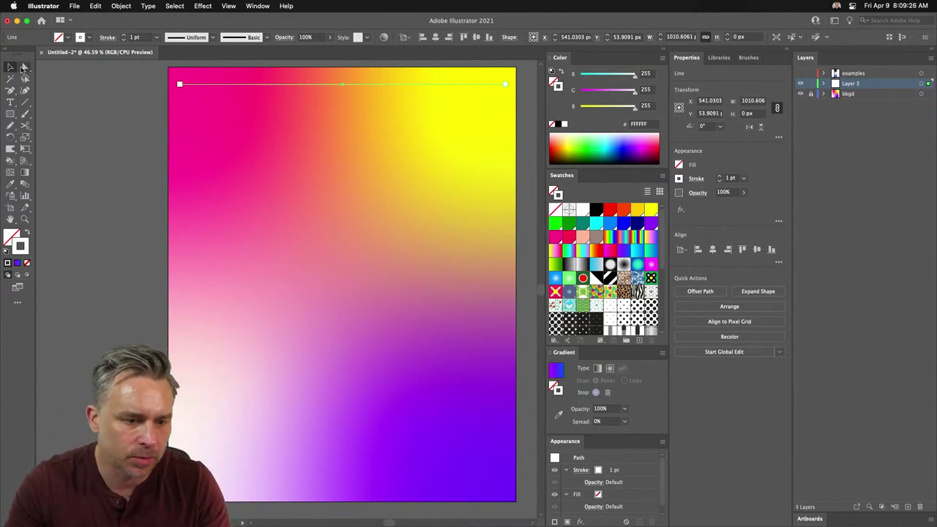
pyautogui.click(139, 37)
pyautogui.write('1')
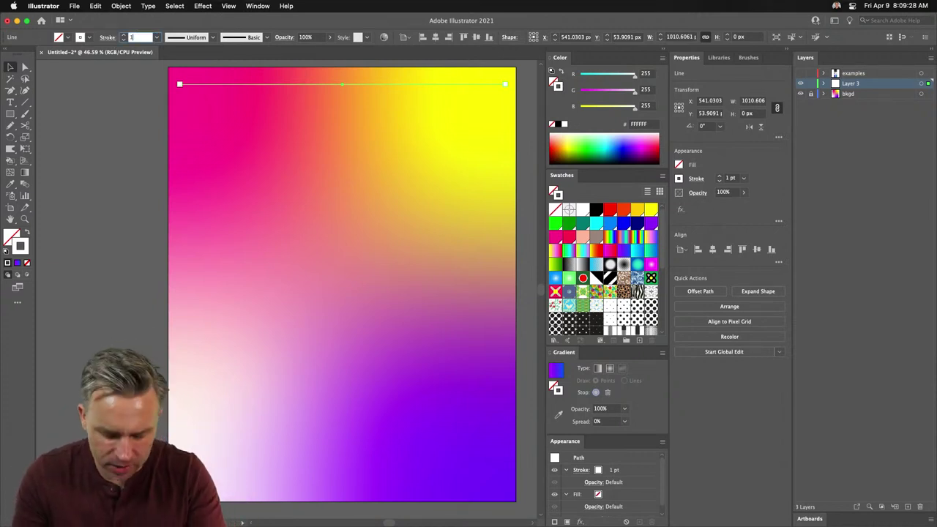
pyautogui.write('0')
pyautogui.press('Return')
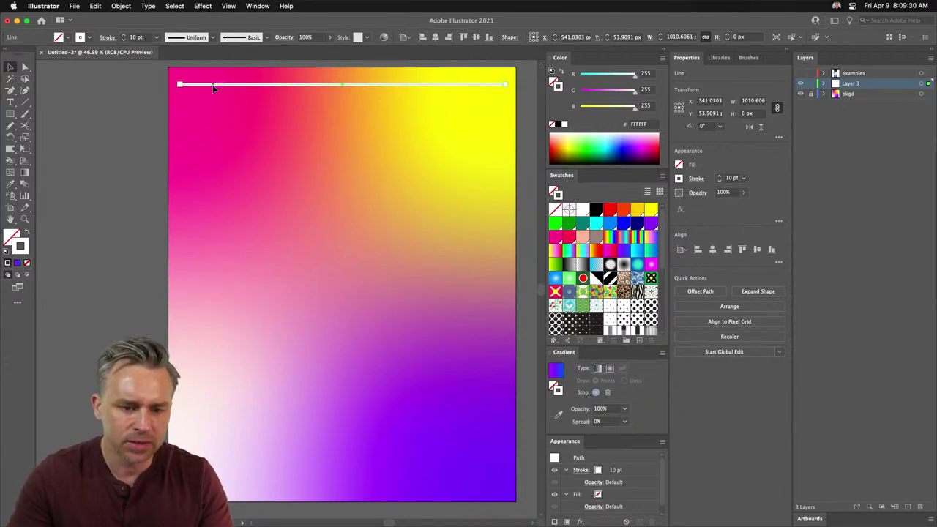
# Copy the line down to the artboard bottom and make both lines' strokes black.
pyautogui.moveTo(213, 87); pyautogui.dragTo(245, 482)
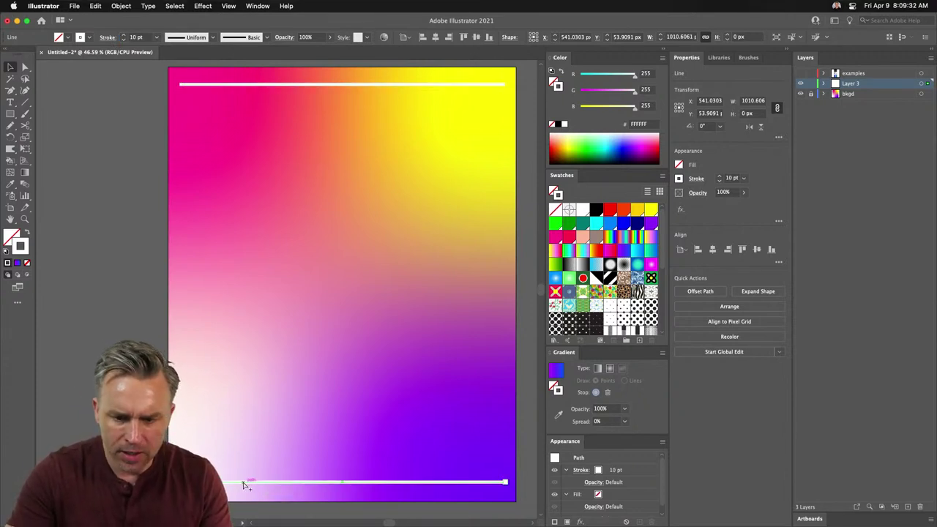
pyautogui.keyDown('shift'); pyautogui.click(245, 84); pyautogui.keyUp('shift')
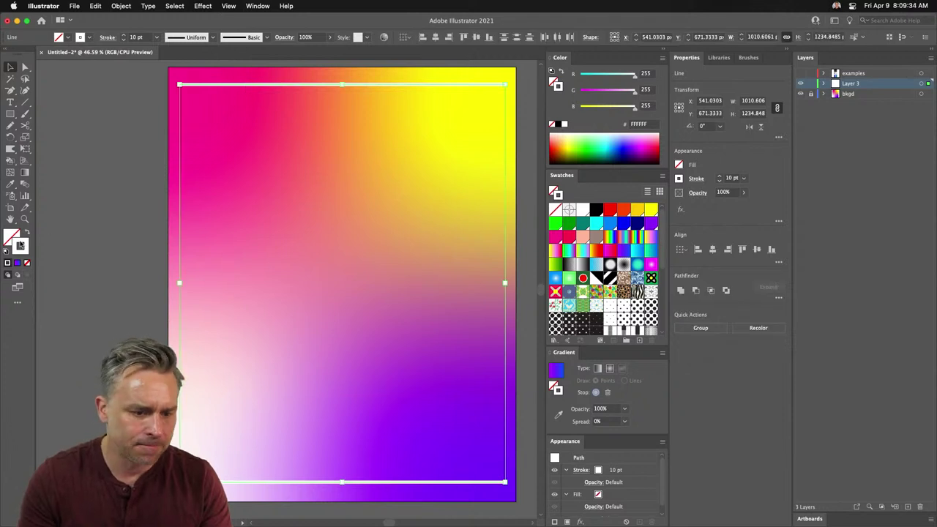
pyautogui.click(560, 125)
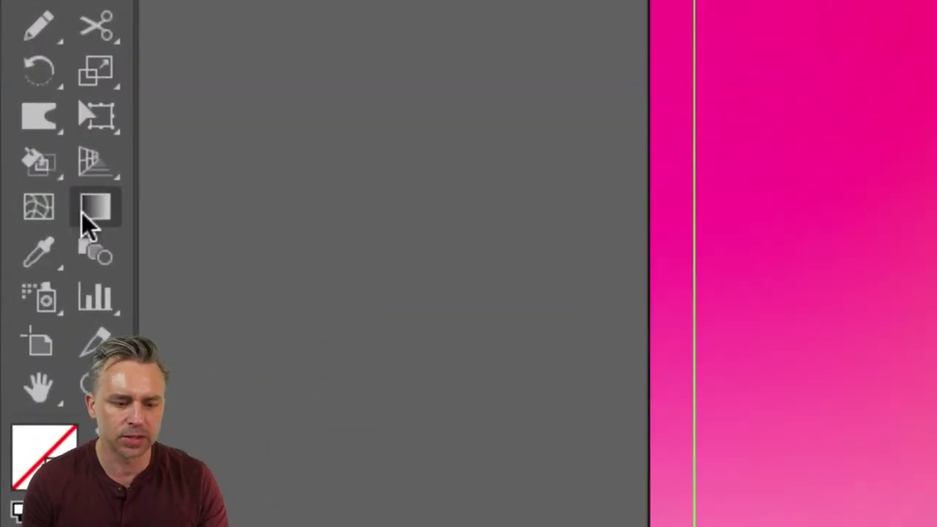
# Blend the top line into the bottom line, filling the poster with horizontal stripes.
pyautogui.click(97, 260)
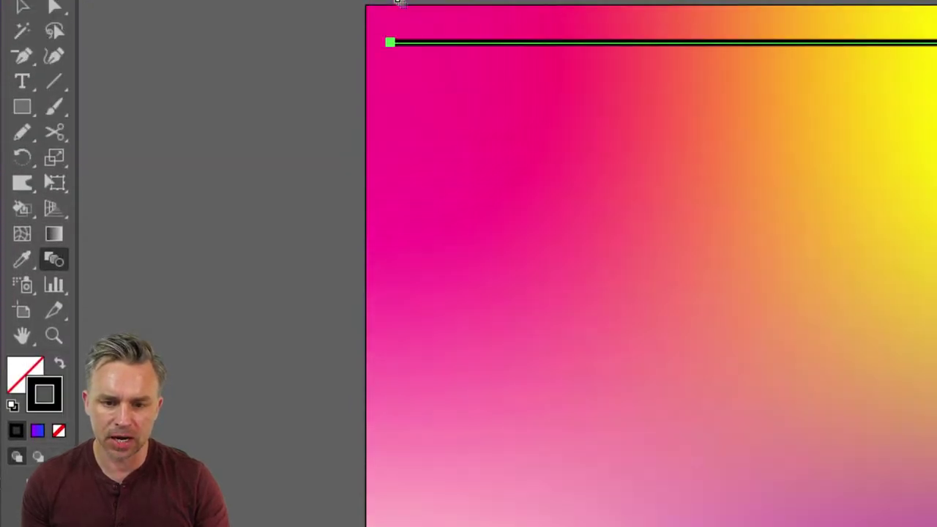
pyautogui.click(394, 46)
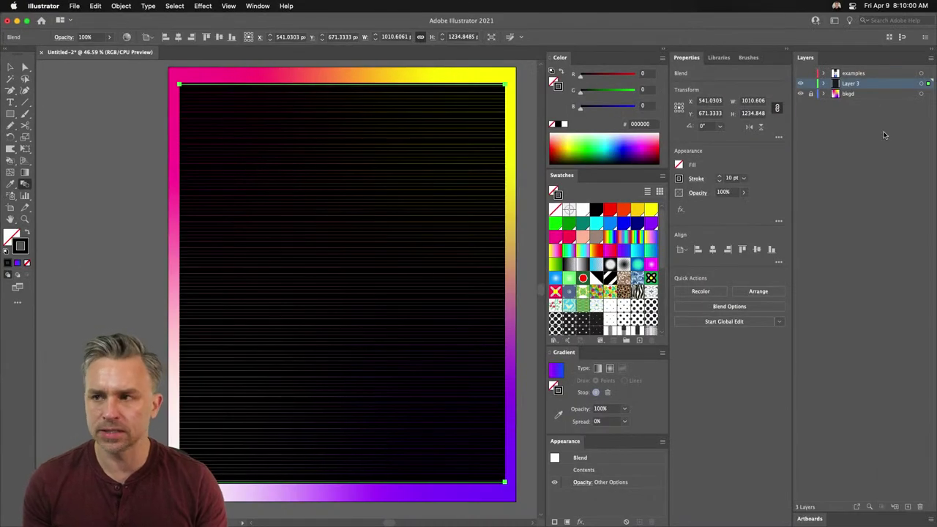
pyautogui.click(664, 52)
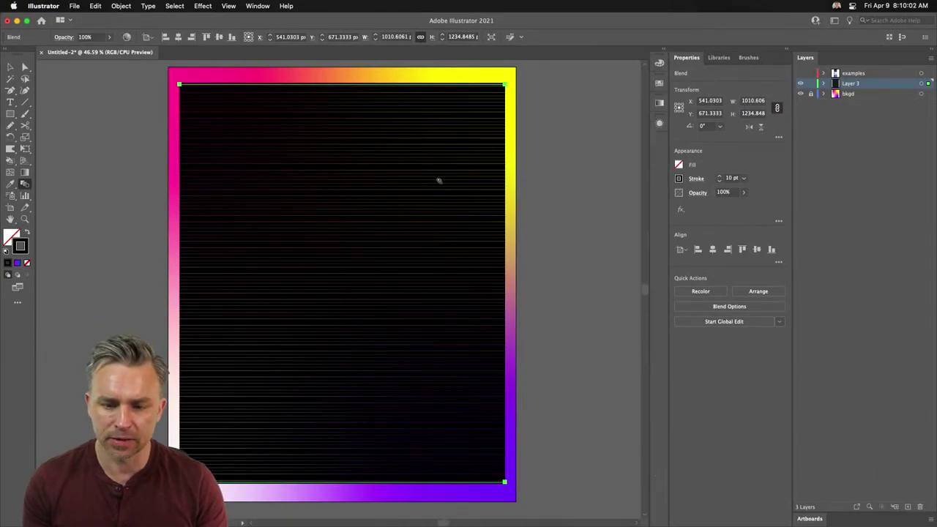
pyautogui.hscroll(-5, 443, 185)
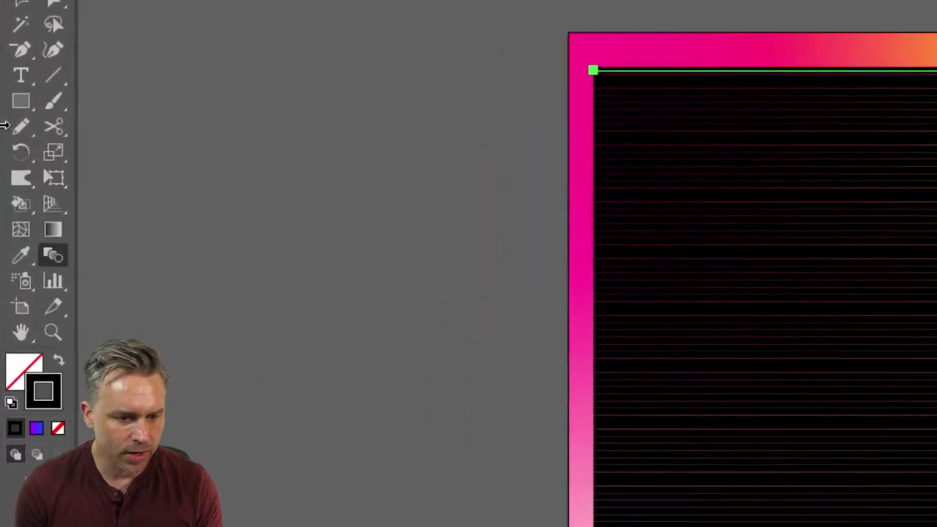
# Set the blend spacing to 50 Specified Steps in Blend Options.
pyautogui.doubleClick(66, 266)
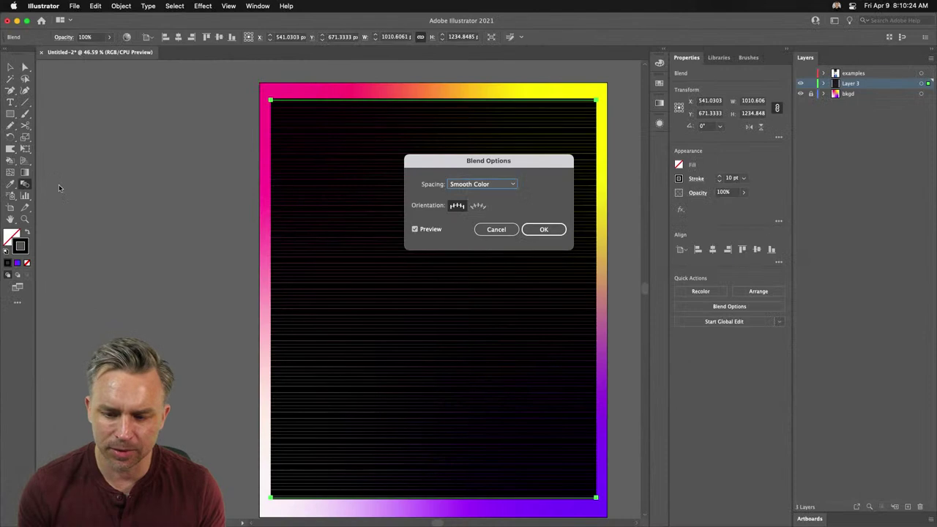
pyautogui.moveTo(461, 165); pyautogui.dragTo(637, 196)
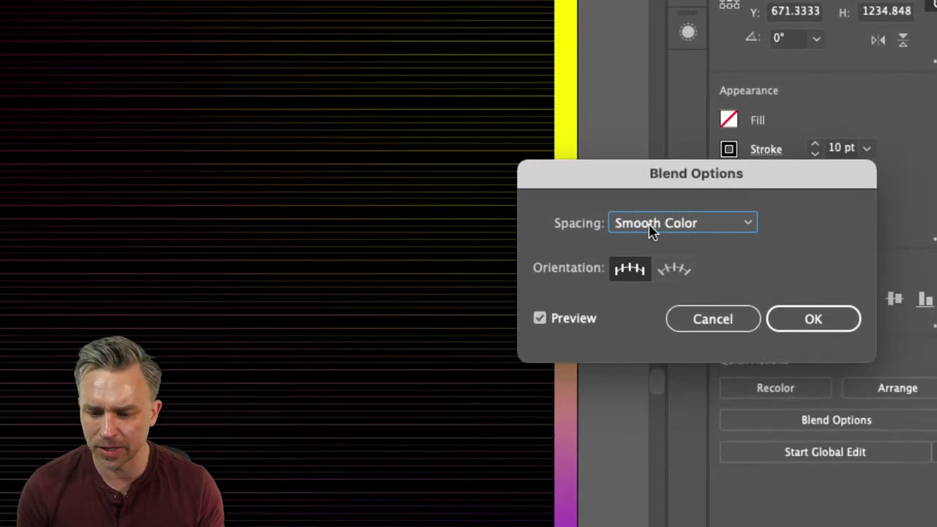
pyautogui.click(652, 224)
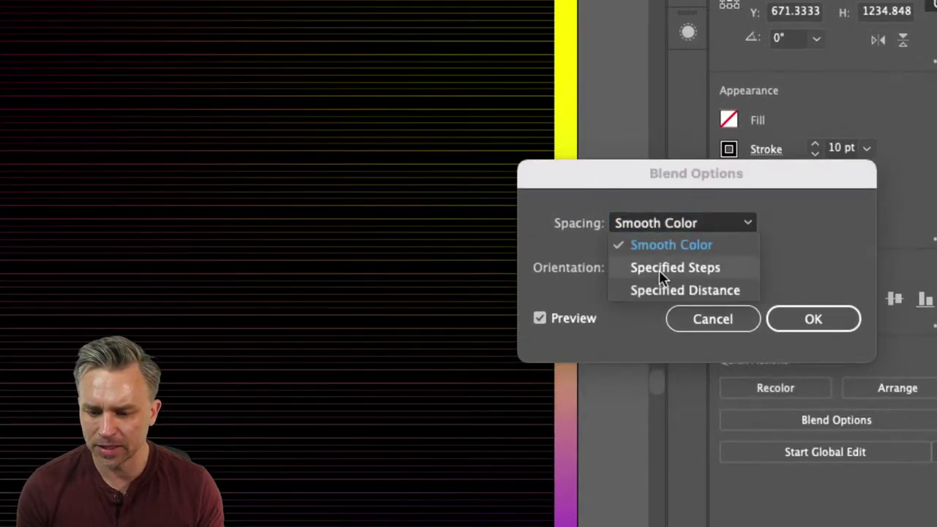
pyautogui.click(659, 269)
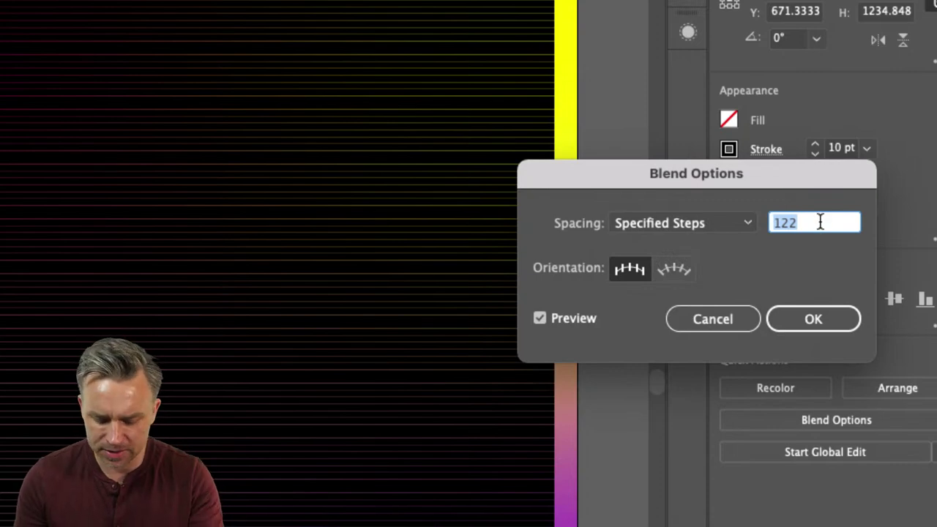
pyautogui.write('80')
pyautogui.press('Tab')
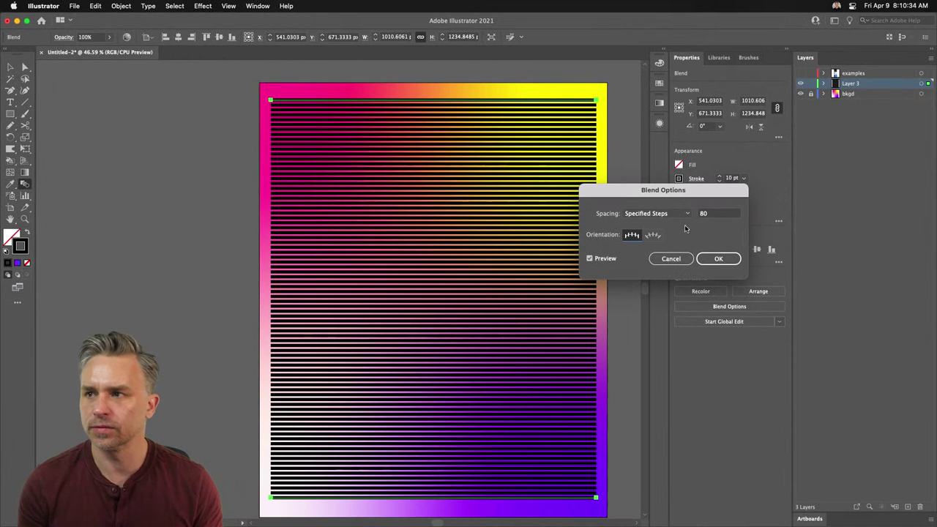
pyautogui.hotkey('shift', 'Tab')
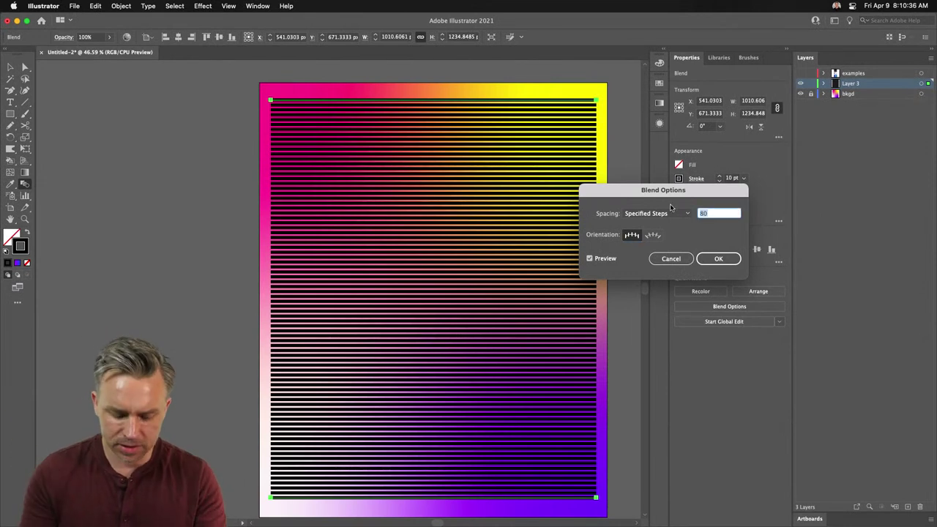
pyautogui.write('50')
pyautogui.press('Tab')
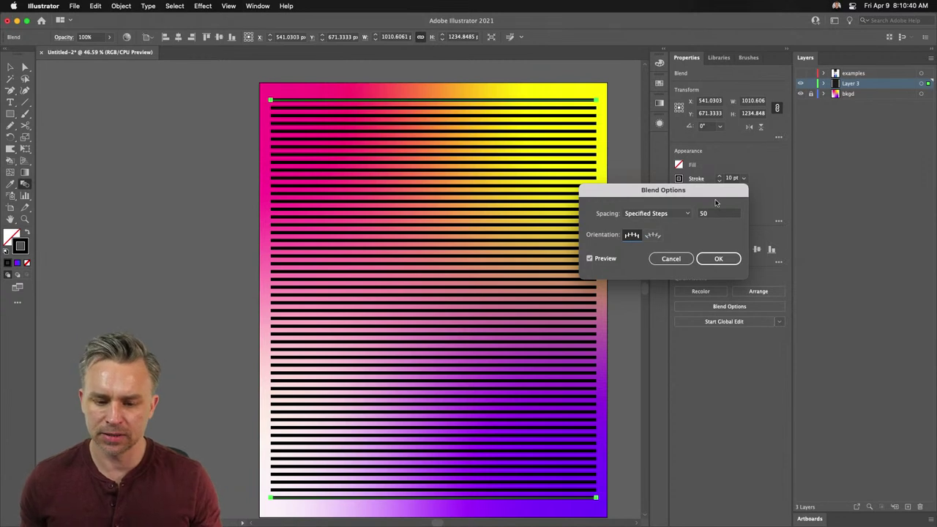
pyautogui.click(718, 258)
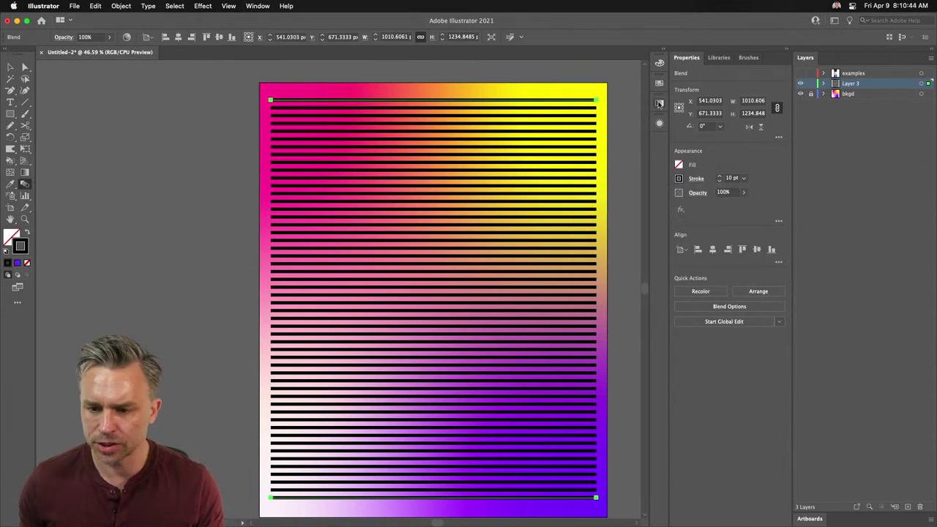
# Make the blended stripes white, deselect them, and unlock the bkgd layer.
pyautogui.click(659, 82)
pyautogui.click(568, 112)
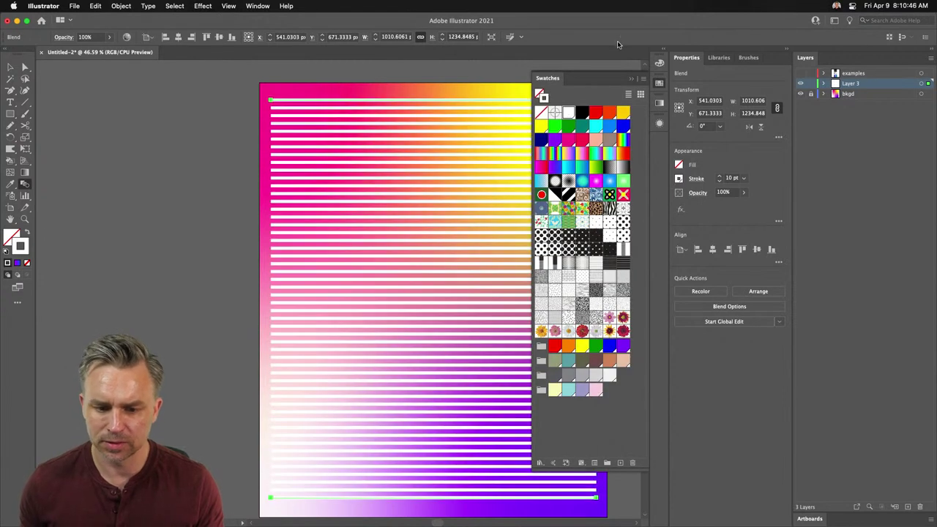
pyautogui.click(633, 82)
pyautogui.moveTo(137, 224); pyautogui.dragTo(86, 146)
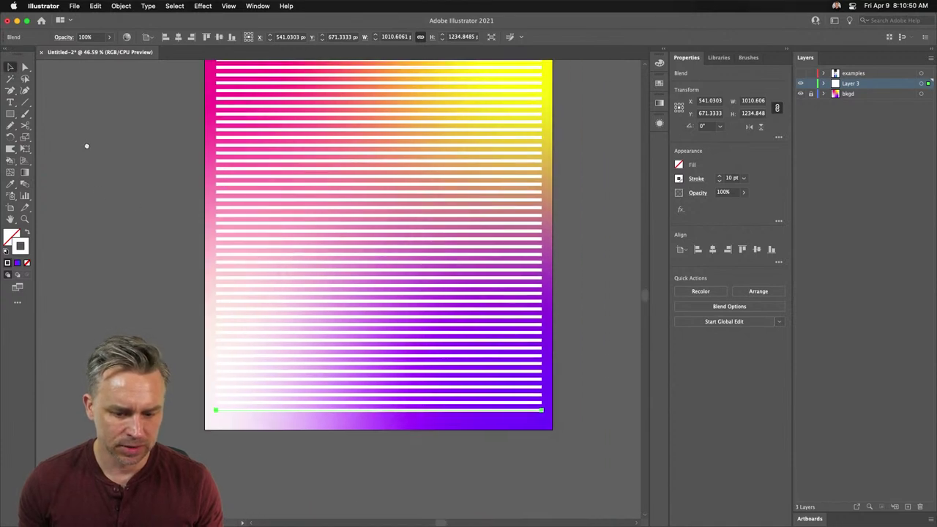
pyautogui.click(238, 424)
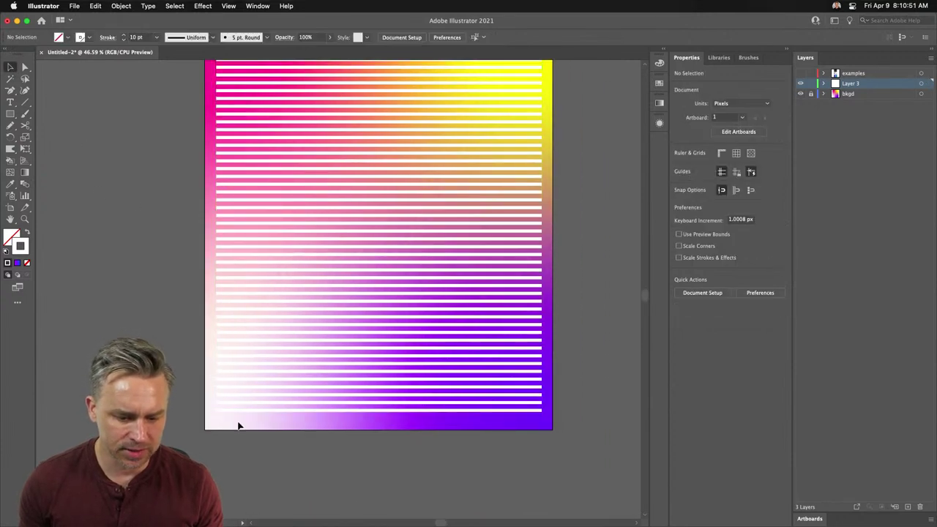
pyautogui.click(811, 94)
# Select the background rectangle's gradient fill and hide the stripes layer.
pyautogui.click(396, 425)
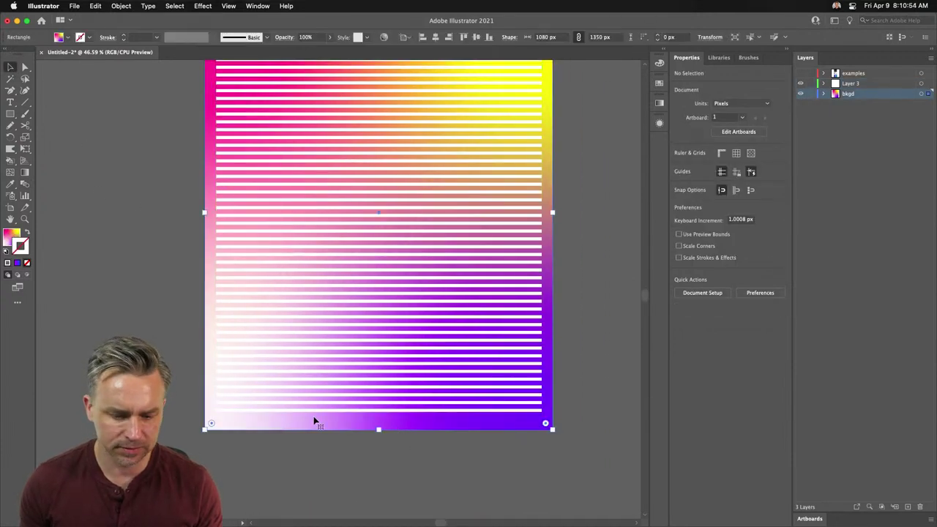
pyautogui.doubleClick(212, 424)
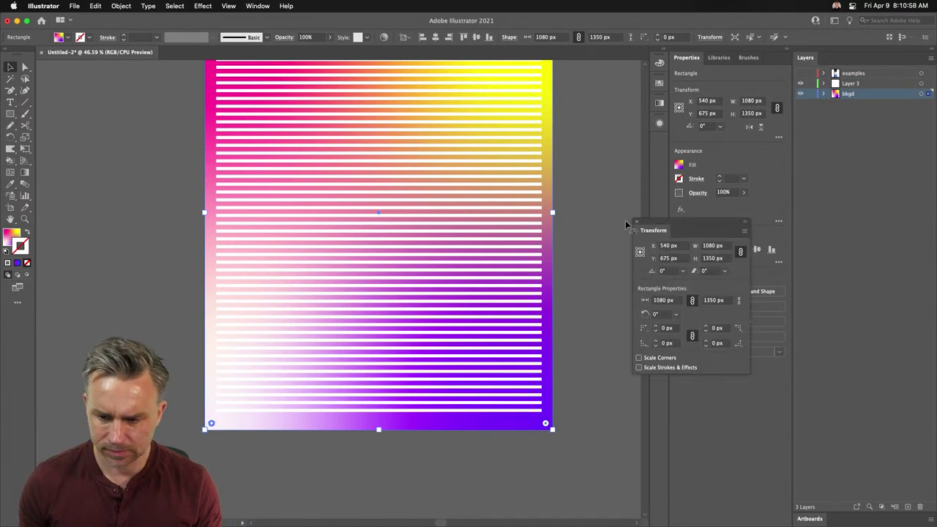
pyautogui.press('Escape')
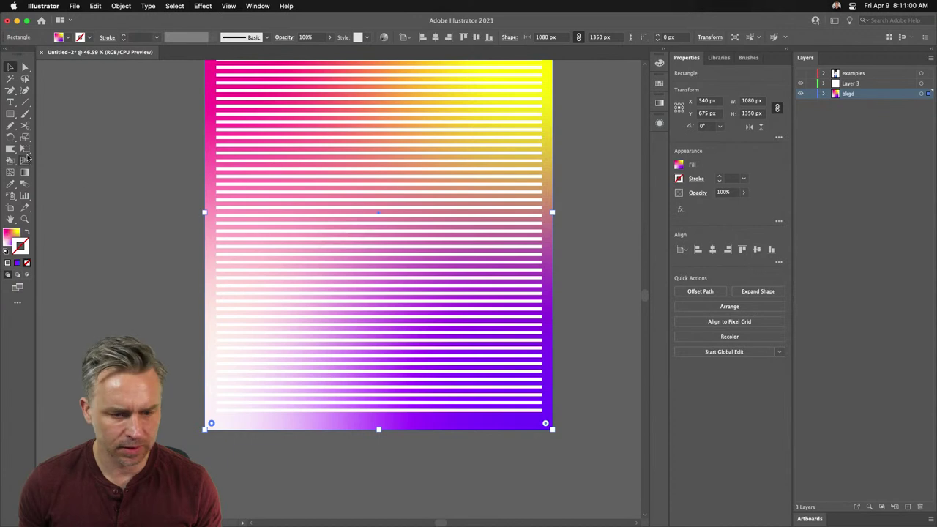
pyautogui.click(667, 49)
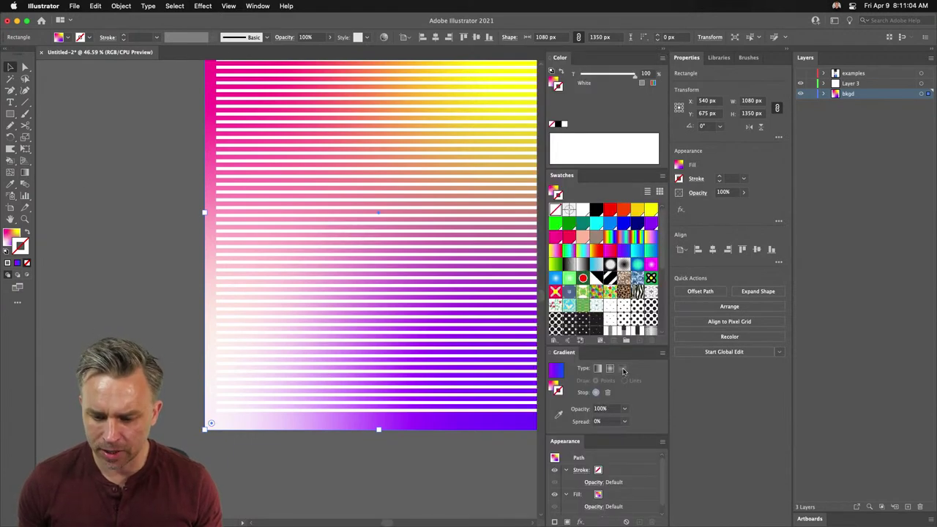
pyautogui.click(10, 234)
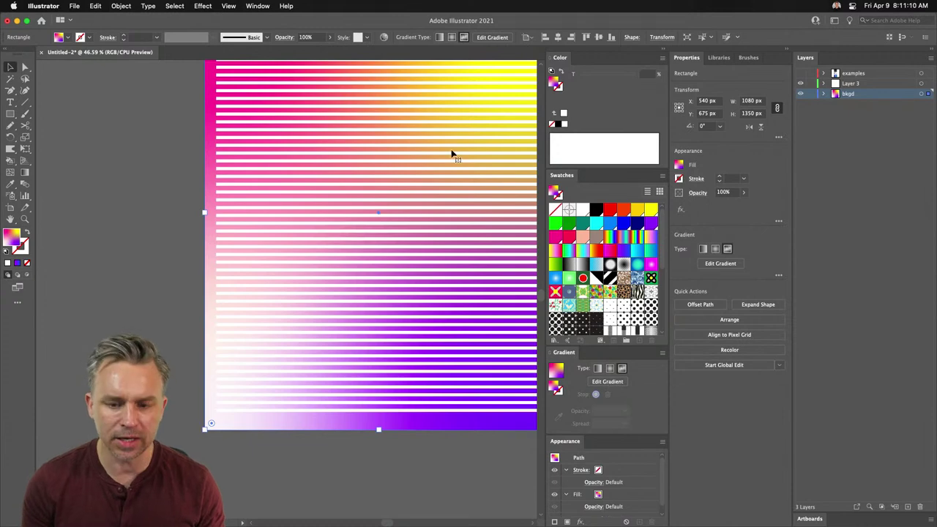
pyautogui.click(203, 266)
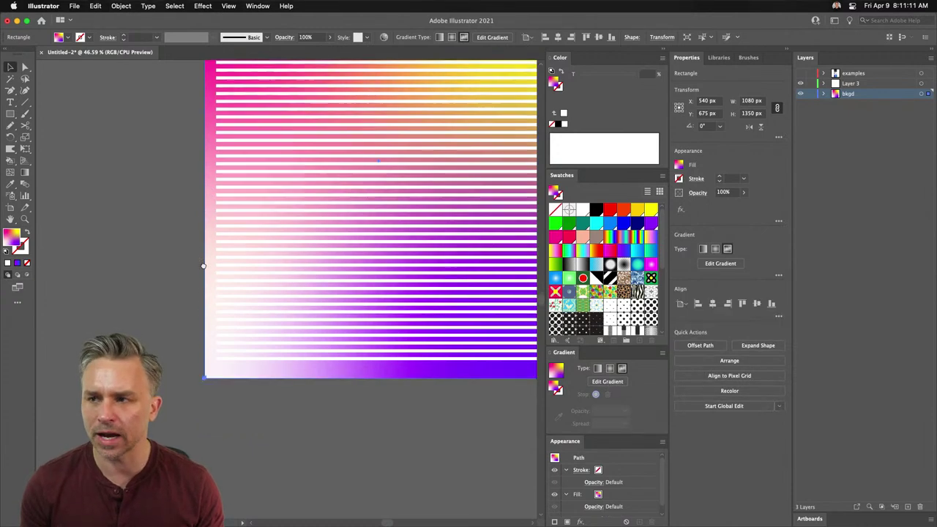
pyautogui.click(802, 84)
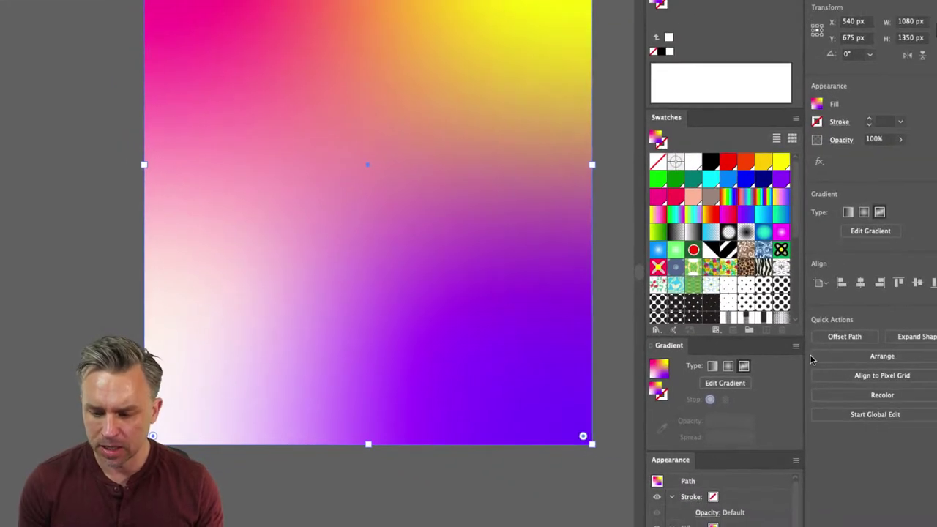
# Recolour the lower-left freeform point navy and drag it toward the lower-left corner.
pyautogui.click(725, 385)
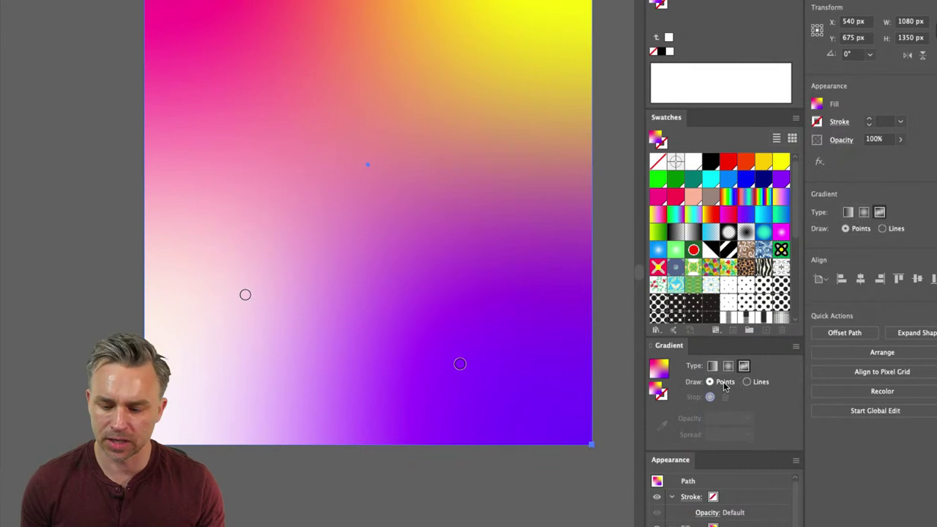
pyautogui.doubleClick(245, 294)
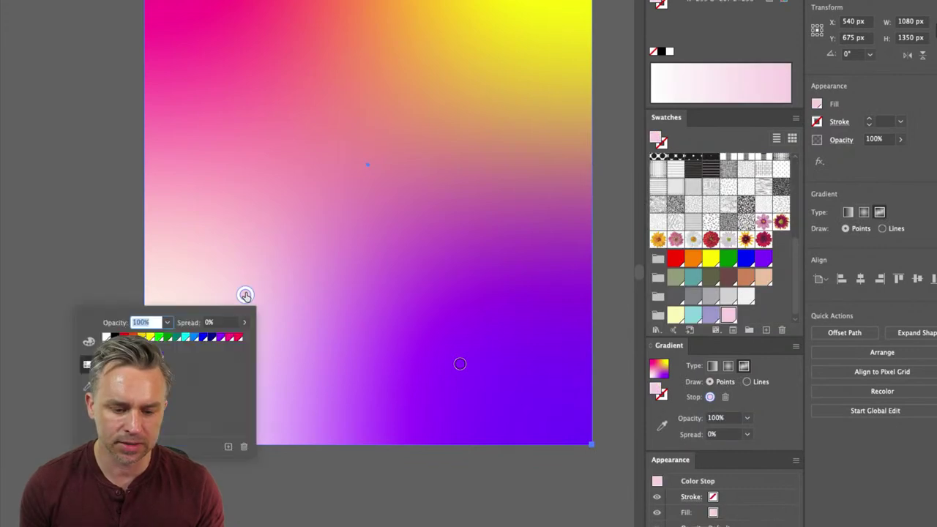
pyautogui.click(203, 339)
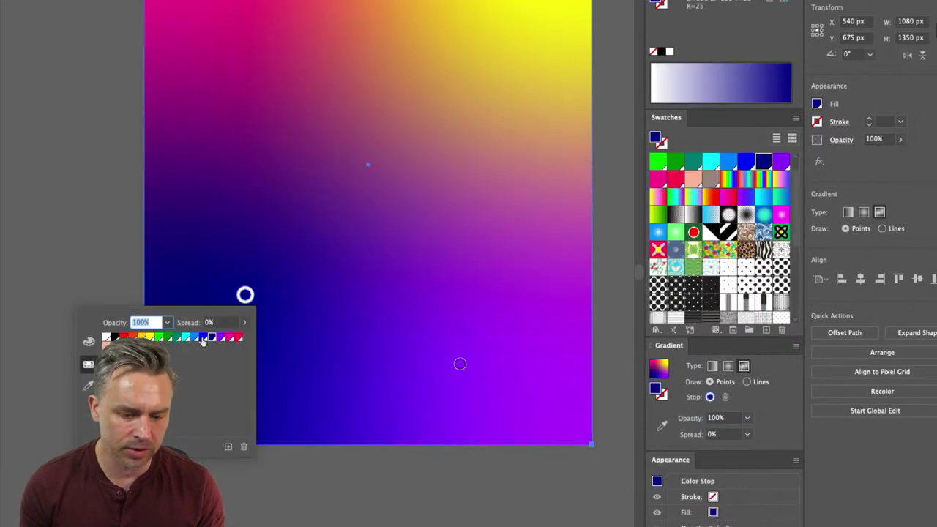
pyautogui.click(221, 339)
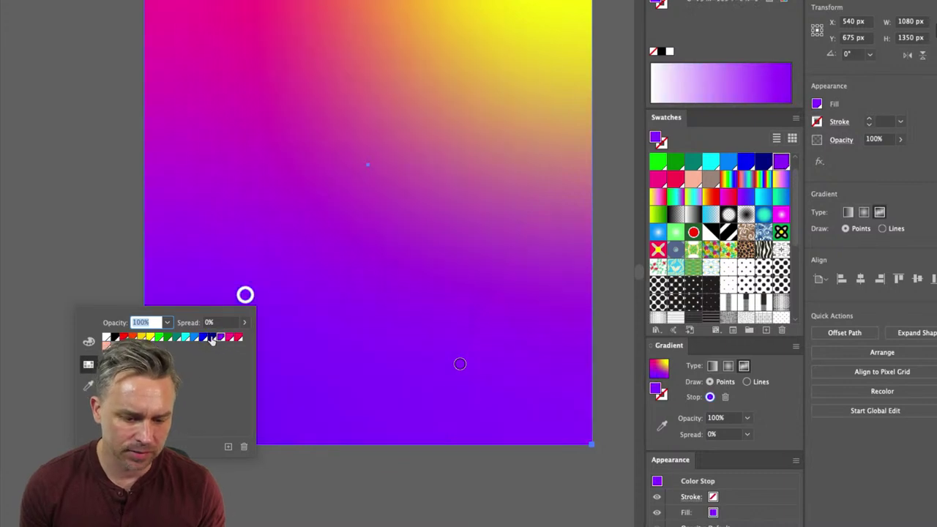
pyautogui.click(211, 338)
pyautogui.click(245, 295)
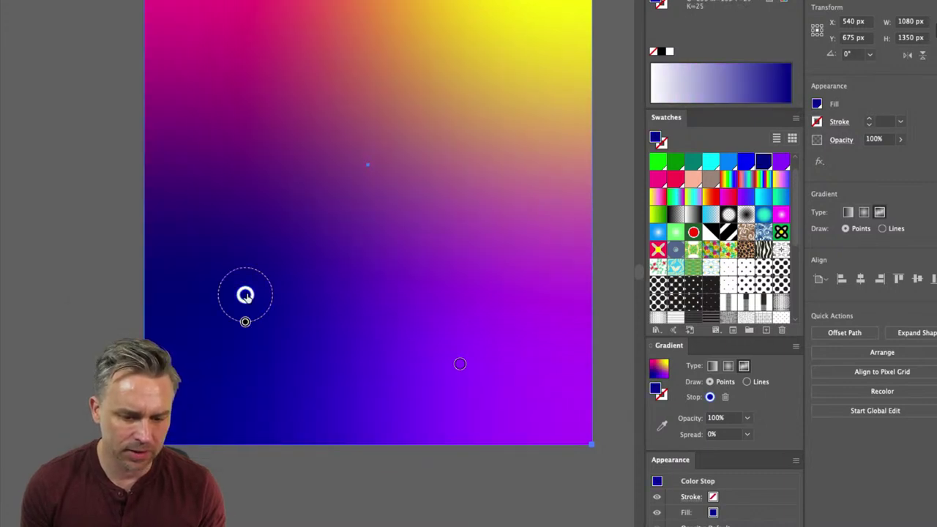
pyautogui.moveTo(245, 295); pyautogui.dragTo(220, 377)
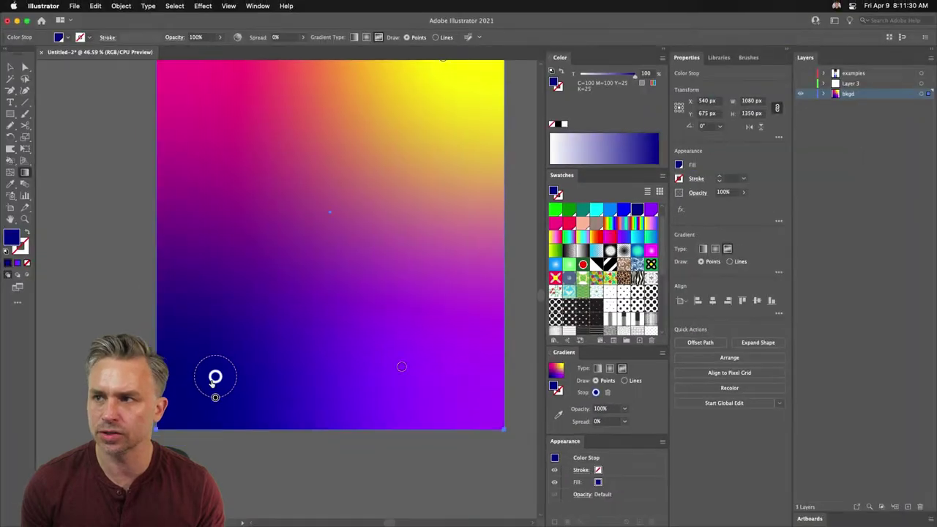
# Show the stripes layer again, lock bkgd, and make Layer 3 active.
pyautogui.click(11, 68)
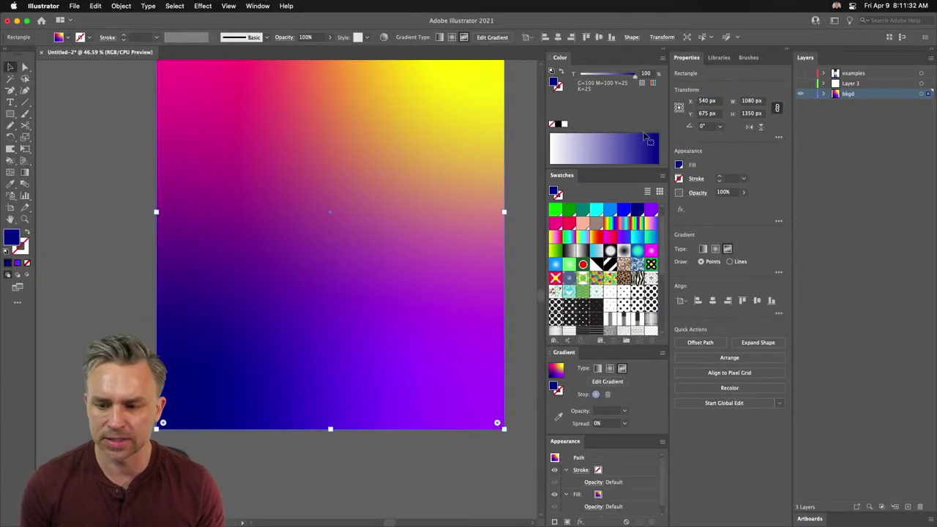
pyautogui.click(801, 84)
pyautogui.click(810, 94)
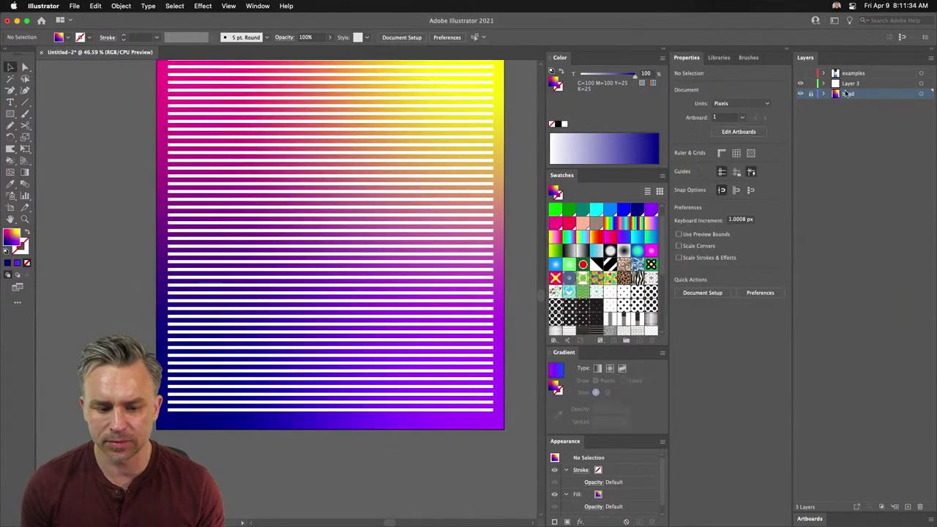
pyautogui.click(862, 86)
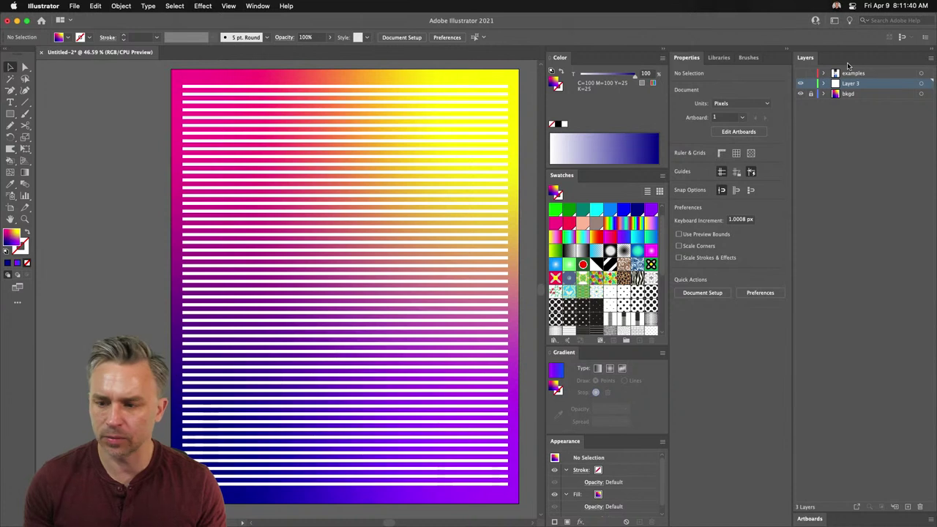
# Option-drag a copy of the stripe blend onto the pasteboard right of the artboard.
pyautogui.click(339, 88)
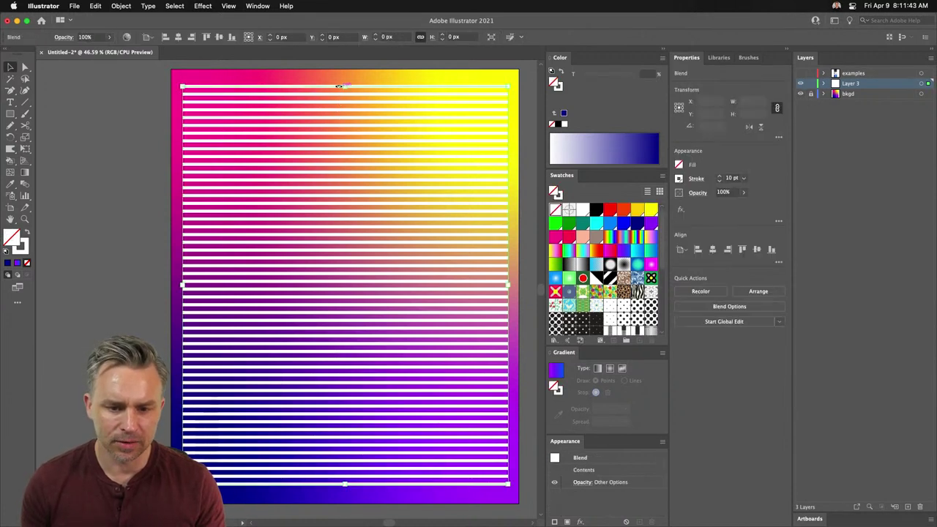
pyautogui.click(664, 52)
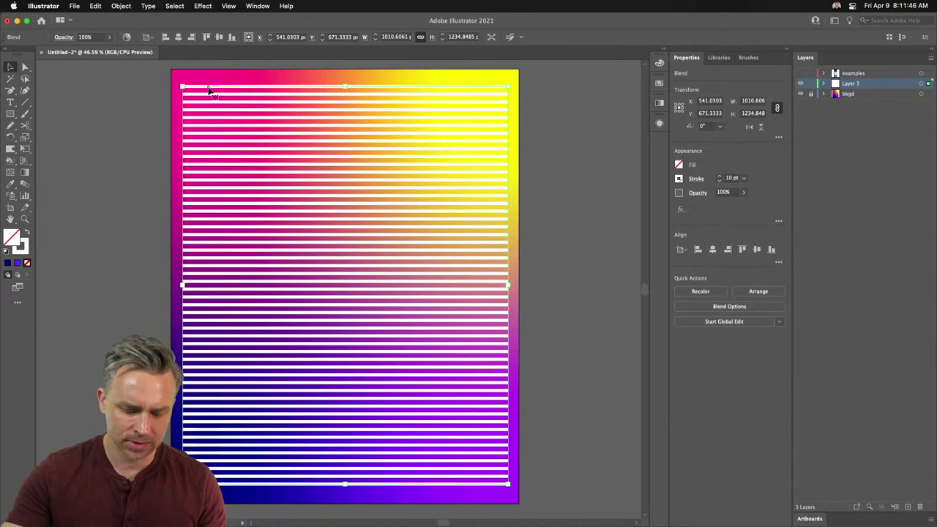
pyautogui.moveTo(208, 89); pyautogui.dragTo(593, 101)
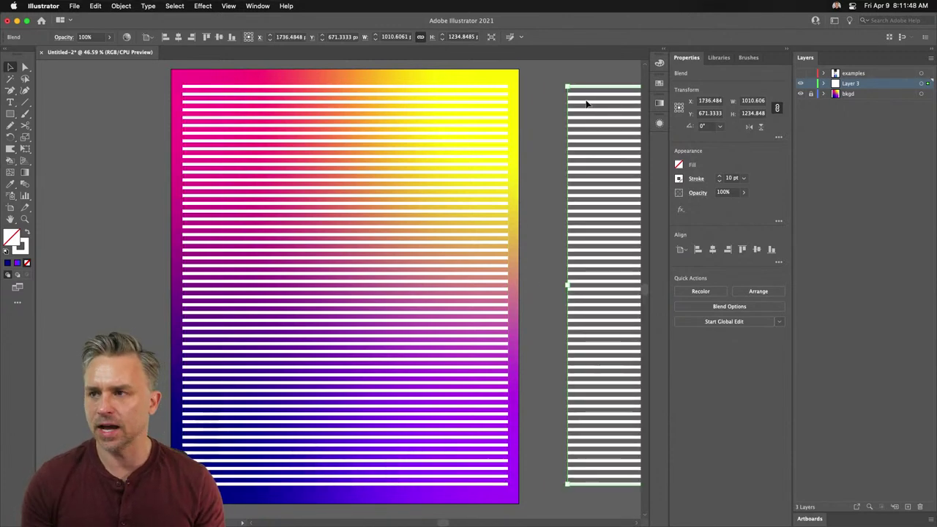
pyautogui.click(320, 87)
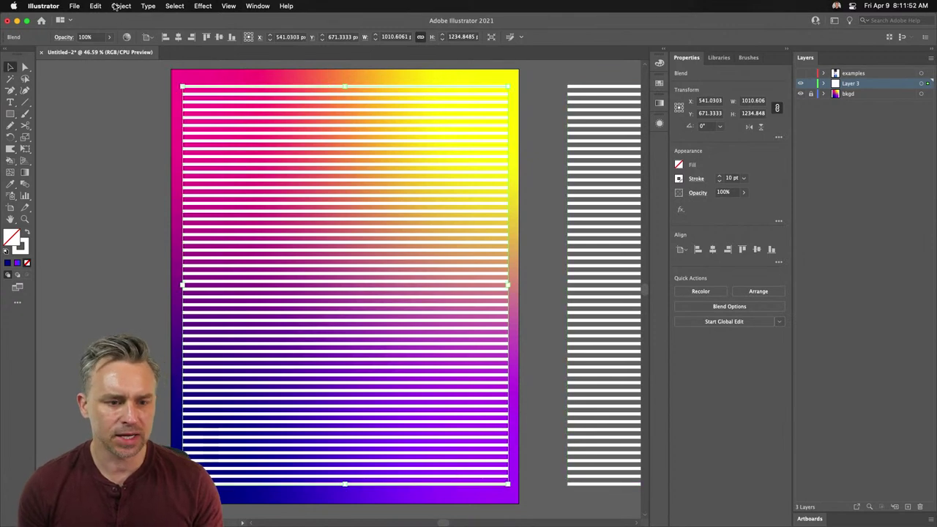
# Expand the artboard's stripe blend via Object > Expand and ungroup it into individual white lines.
pyautogui.click(117, 6)
pyautogui.click(124, 128)
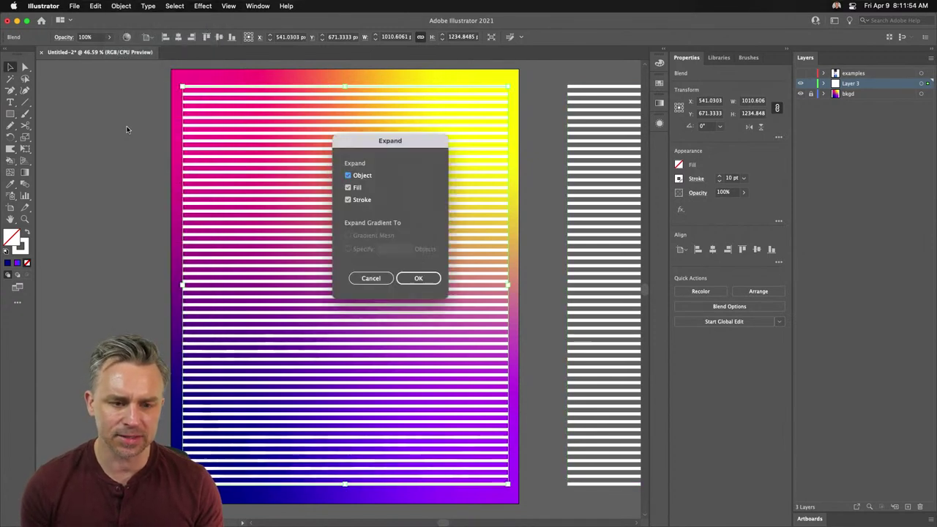
pyautogui.click(418, 279)
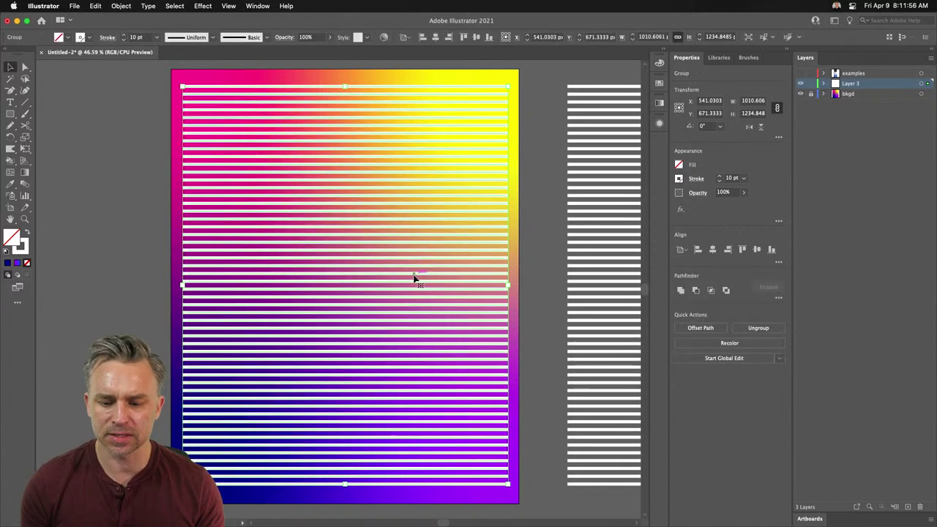
pyautogui.rightClick(357, 219)
pyautogui.click(376, 309)
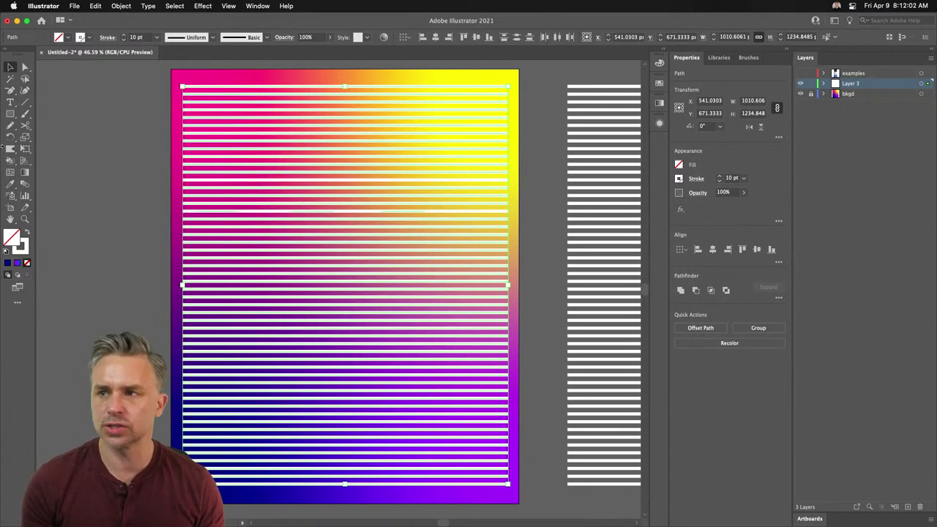
pyautogui.click(860, 94)
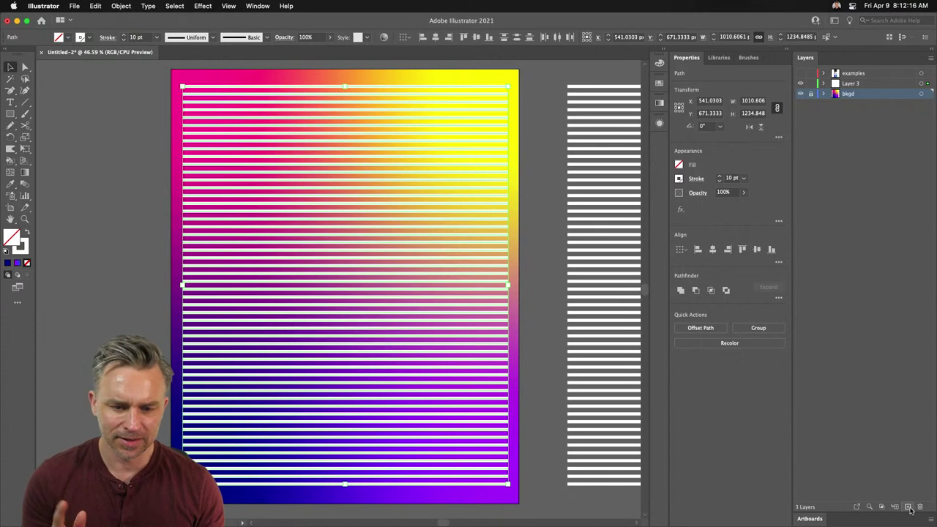
# Hide the artboard boundaries from the View menu.
pyautogui.click(225, 5)
pyautogui.click(224, 6)
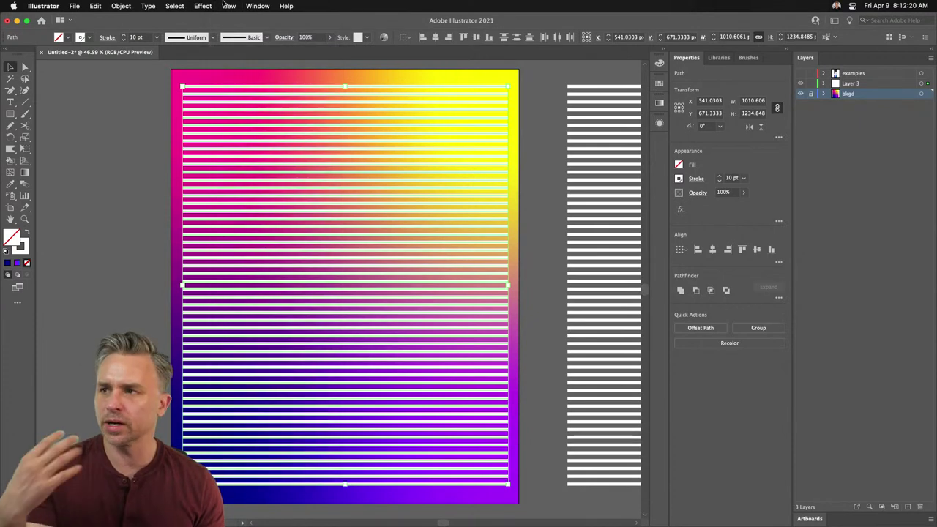
pyautogui.click(225, 5)
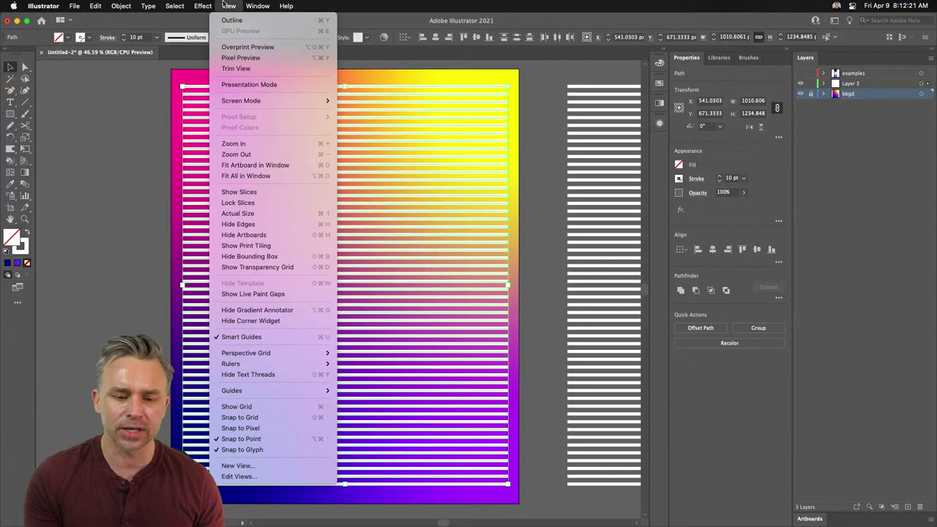
pyautogui.click(278, 235)
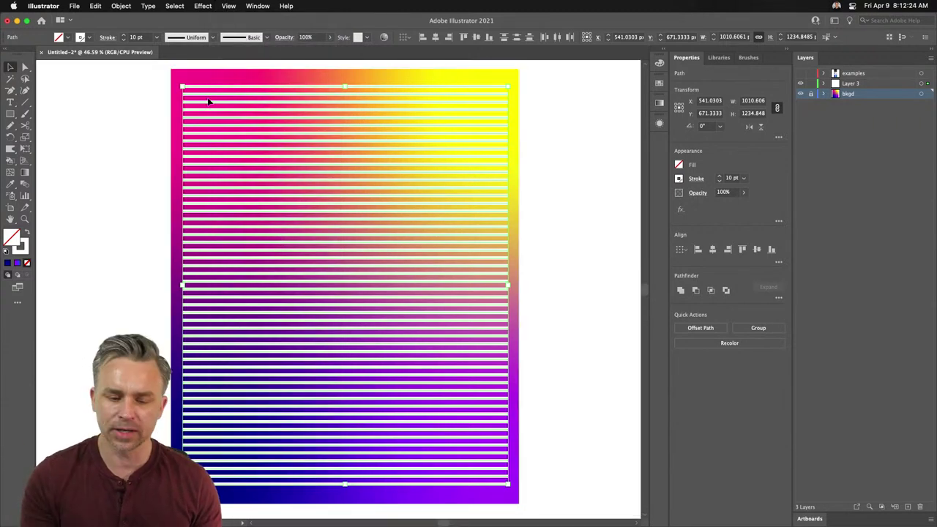
pyautogui.hscroll(-3, 146, 115)
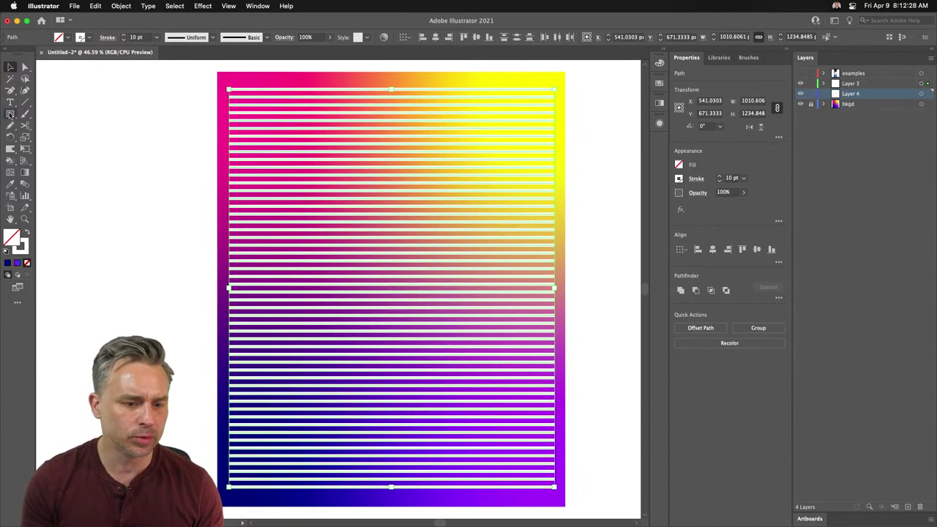
# Draw a rectangle covering the whole poster and fill it with black.
pyautogui.click(11, 113)
pyautogui.press('super+minus')
pyautogui.press('super+minus')
pyautogui.press('super+minus')
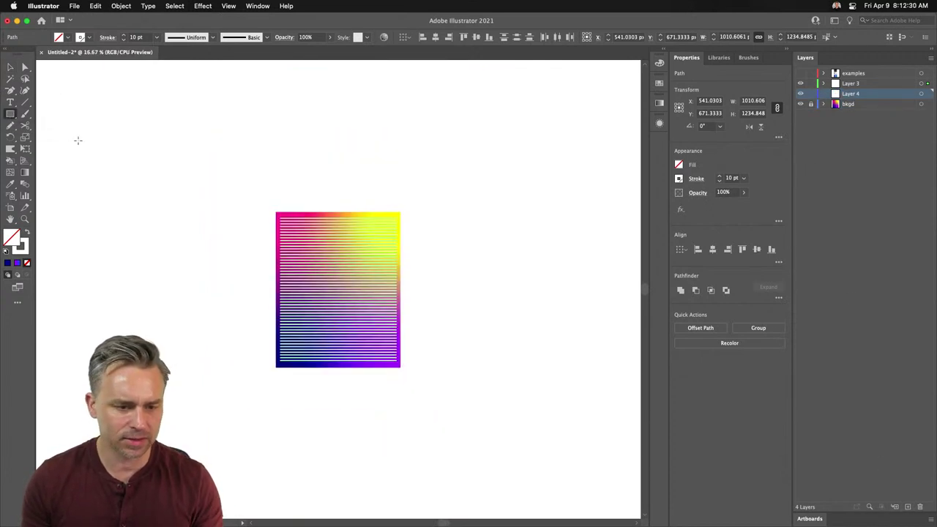
pyautogui.moveTo(119, 137); pyautogui.dragTo(575, 460)
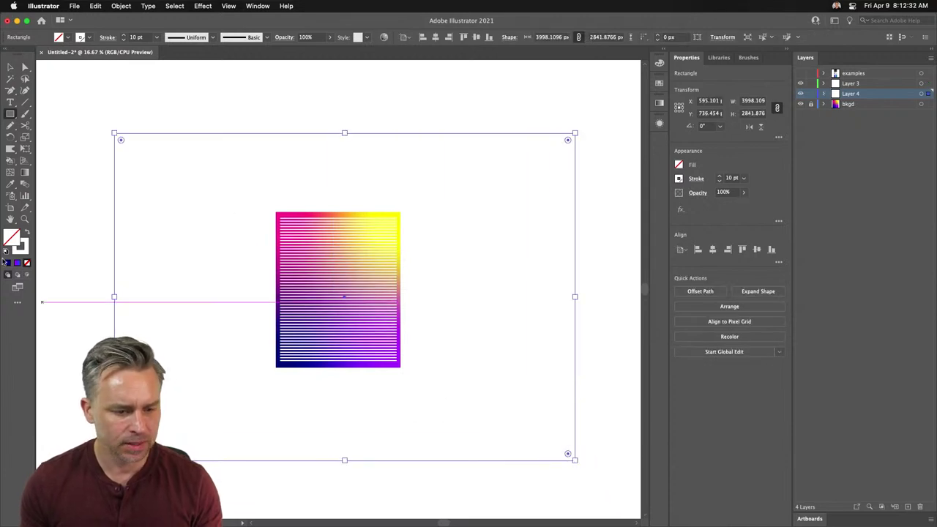
pyautogui.click(27, 232)
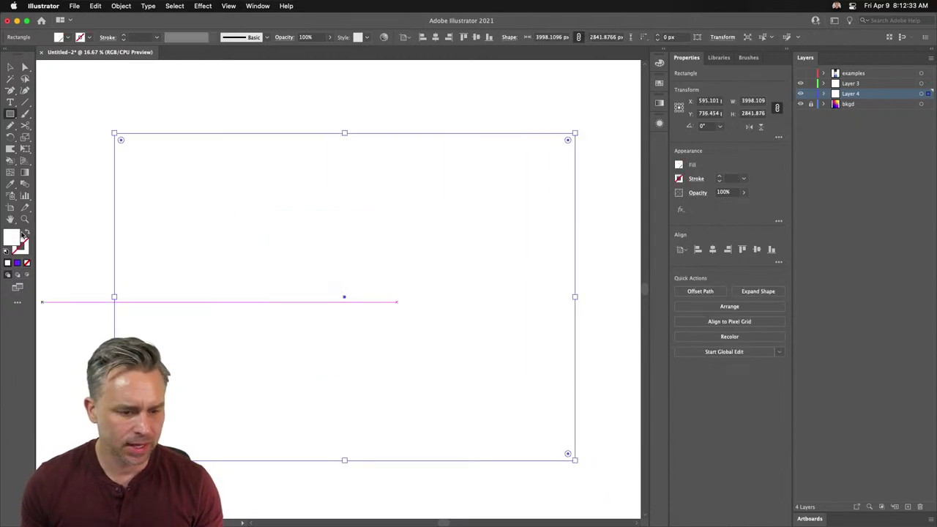
pyautogui.click(678, 165)
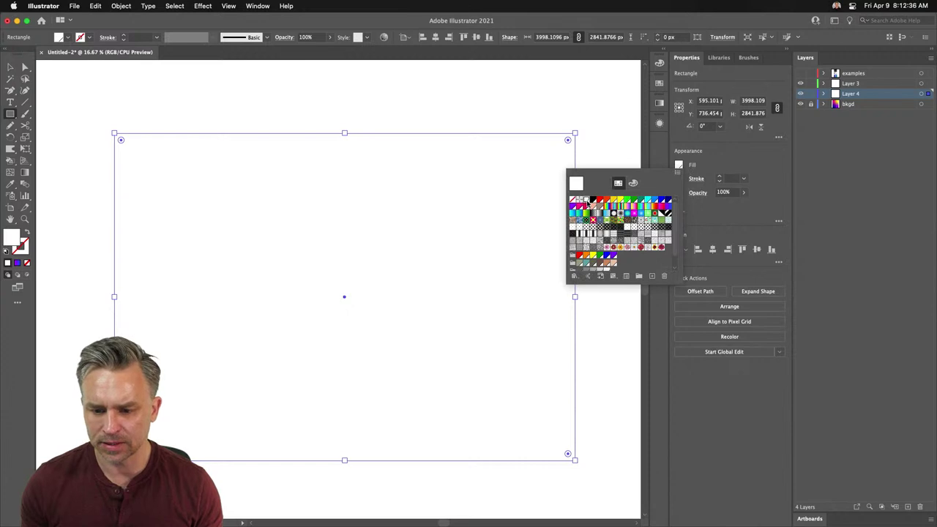
pyautogui.click(593, 200)
pyautogui.click(9, 67)
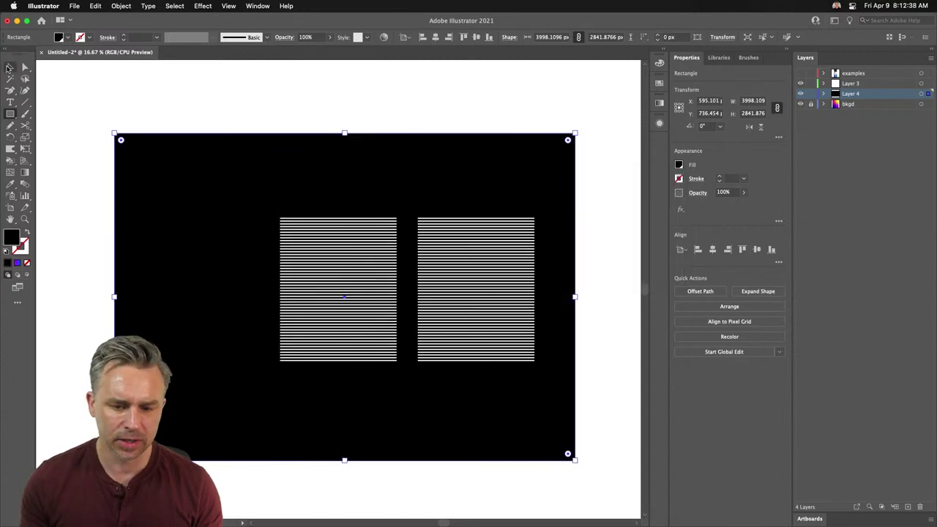
# Lock Layer 4 with the black background and make Layer 3 active.
pyautogui.click(811, 93)
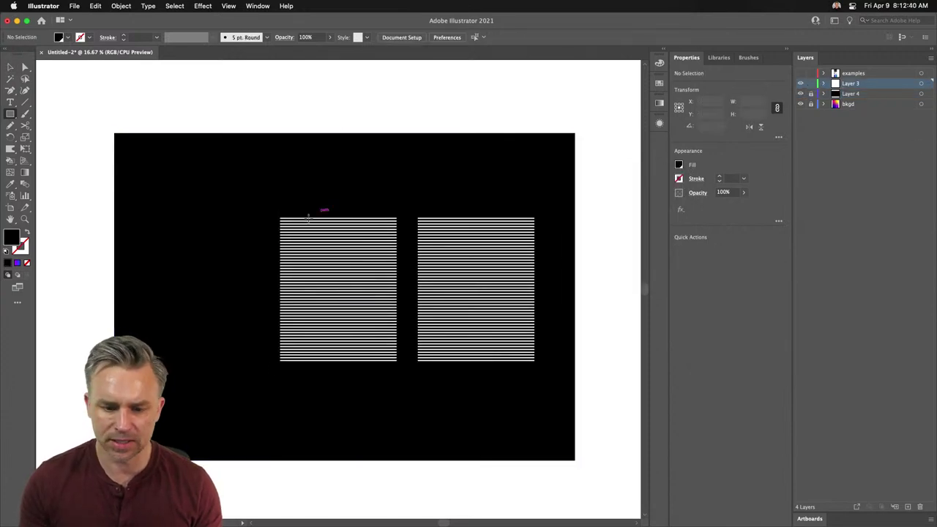
pyautogui.click(311, 248)
pyautogui.click(364, 230)
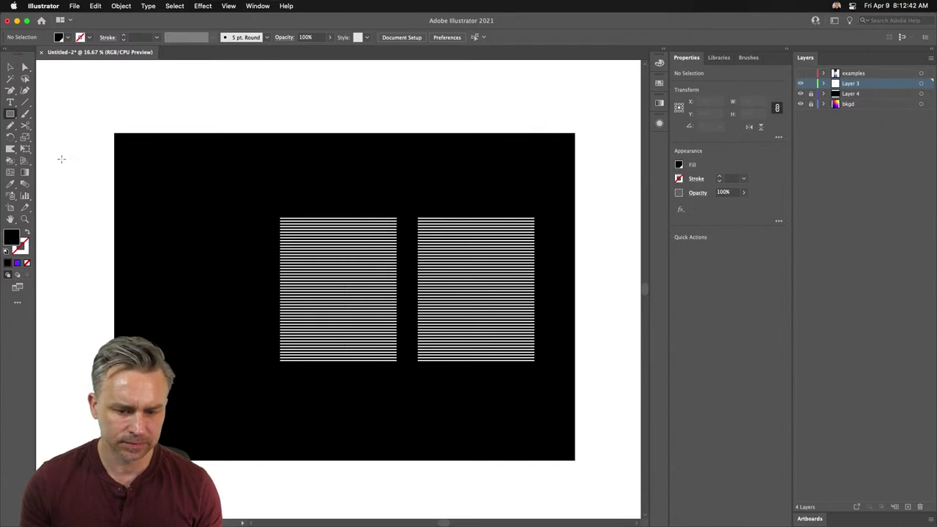
pyautogui.click(11, 67)
# Zoom in on the stripes and marquee-select every stripe path in the left block.
pyautogui.press('super+equal')
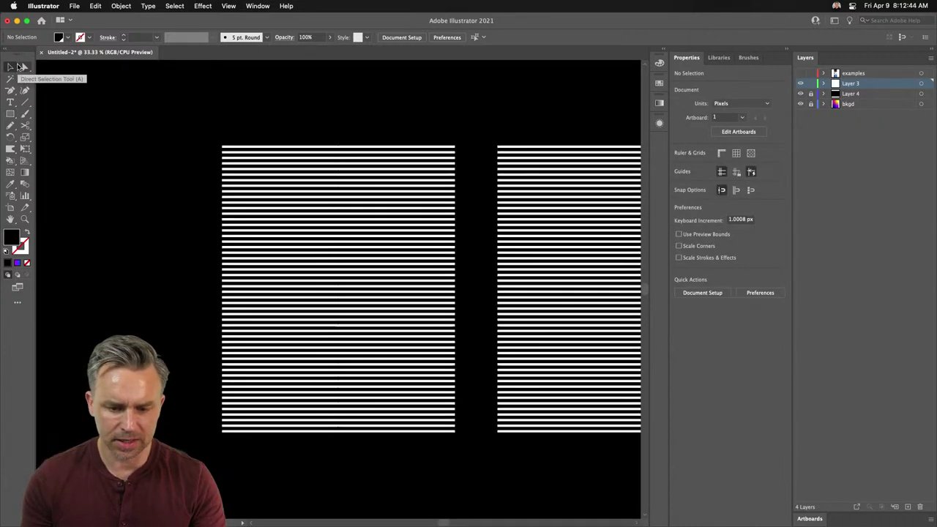
pyautogui.press('super+equal')
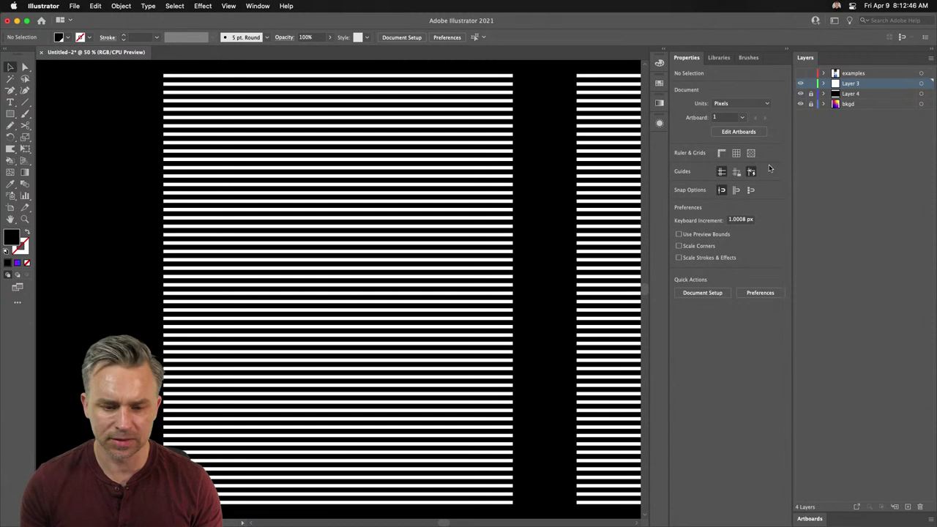
pyautogui.click(285, 168)
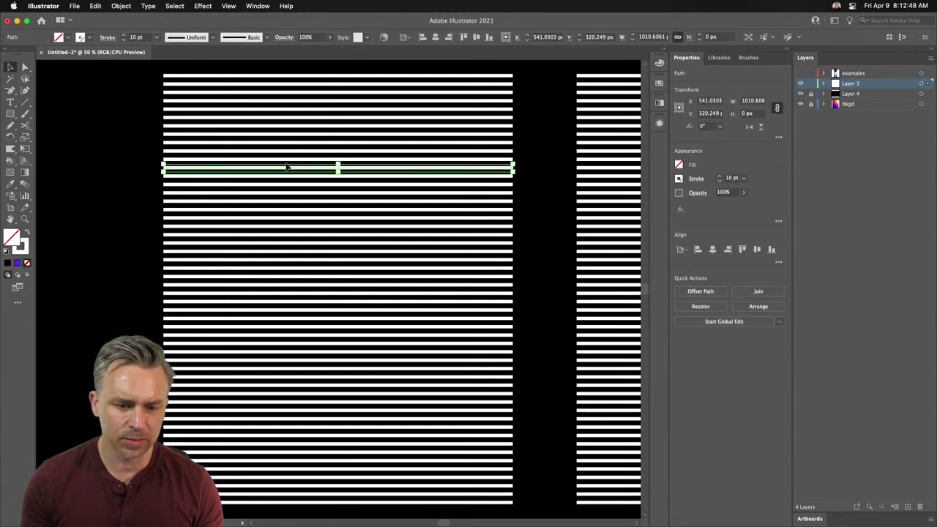
pyautogui.press('super+minus')
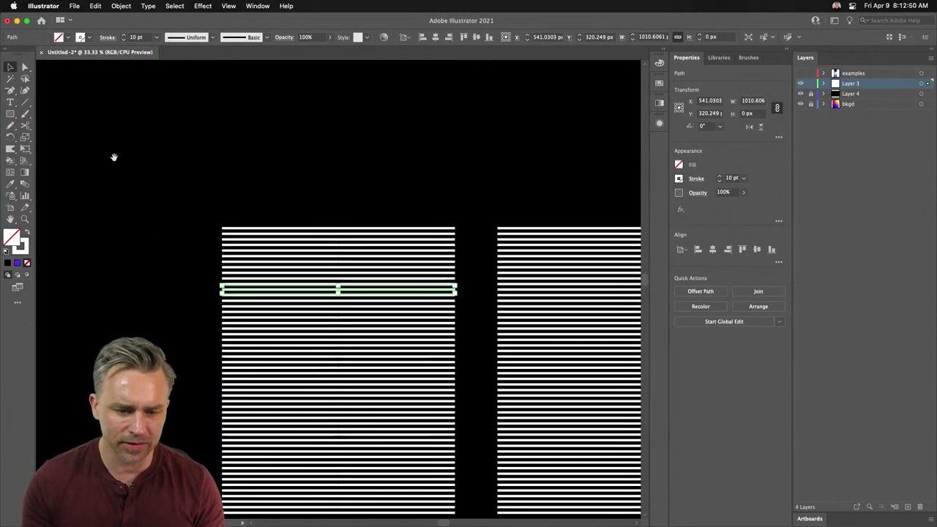
pyautogui.scroll(-5, 205, 119)
pyautogui.moveTo(232, 82); pyautogui.dragTo(498, 401)
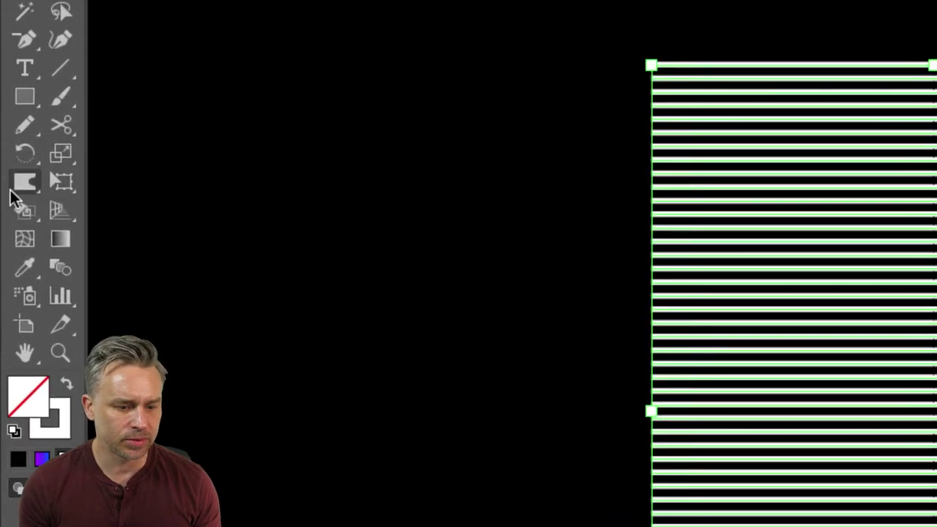
pyautogui.click(18, 171)
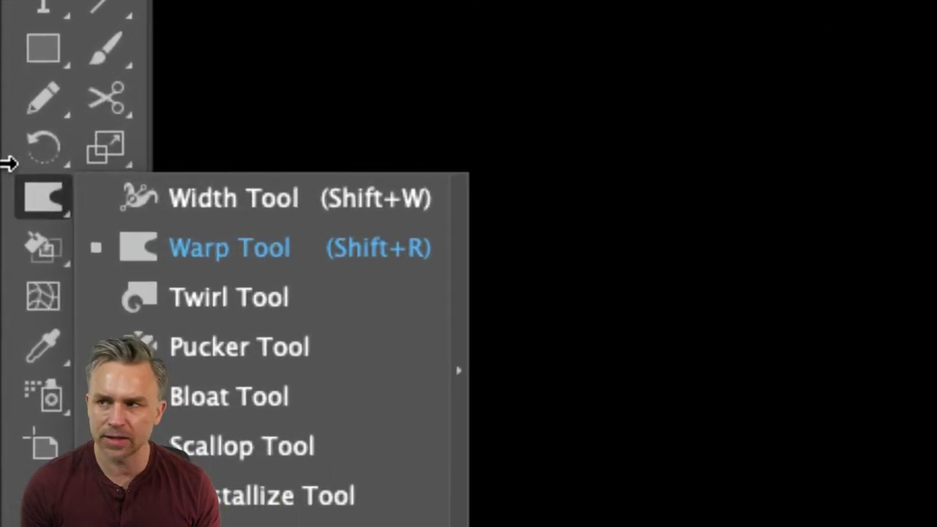
# Choose the Warp tool and enlarge its brush over the left block.
pyautogui.click(291, 250)
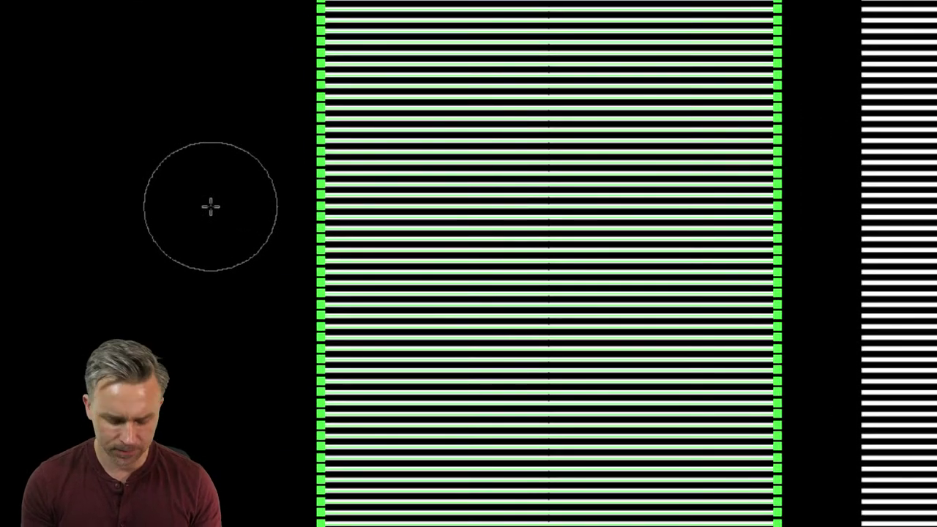
pyautogui.moveTo(211, 208)
pyautogui.mouseDown()
pyautogui.moveTo(197, 232)
pyautogui.moveTo(238, 212)
pyautogui.moveTo(180, 224)
pyautogui.moveTo(214, 205)
pyautogui.moveTo(195, 224)
pyautogui.moveTo(204, 219)
pyautogui.mouseUp()
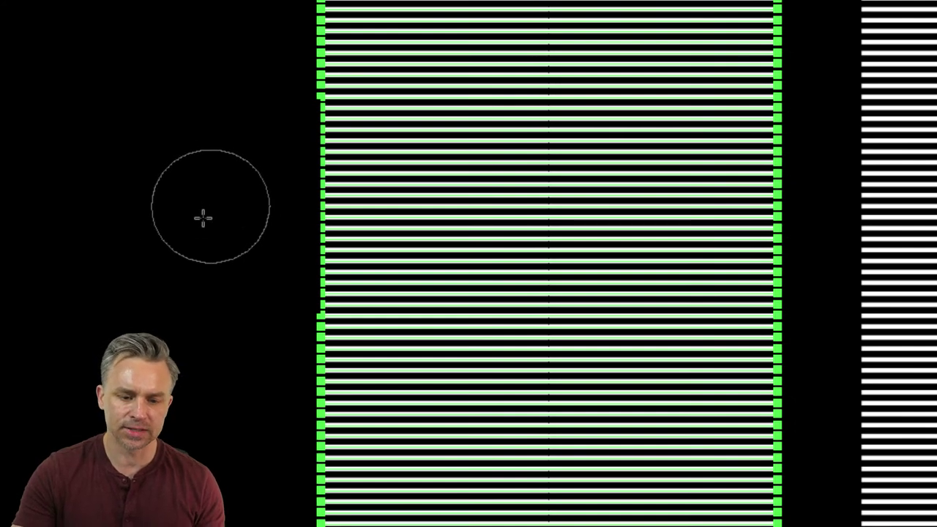
pyautogui.moveTo(254, 279)
pyautogui.mouseDown()
pyautogui.moveTo(230, 159)
pyautogui.moveTo(188, 237)
pyautogui.mouseUp()
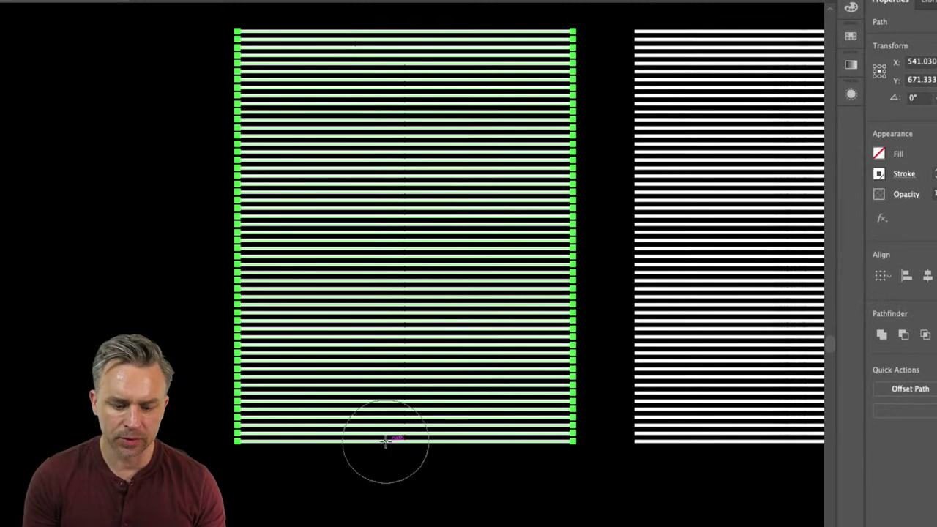
# Warp the left block's stripes into flowing curved waves with several drags.
pyautogui.moveTo(455, 511); pyautogui.dragTo(476, 516)
pyautogui.moveTo(402, 441)
pyautogui.mouseDown()
pyautogui.moveTo(353, 338)
pyautogui.moveTo(333, 129)
pyautogui.mouseUp()
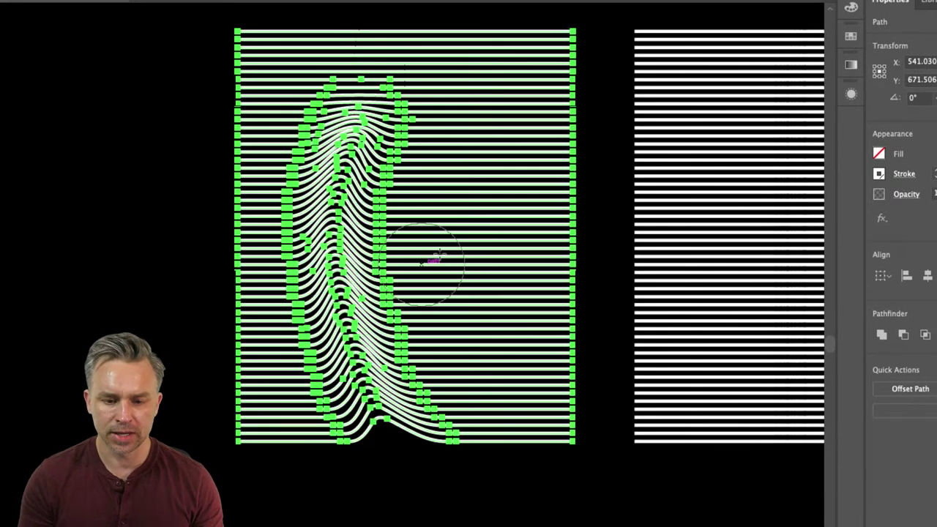
pyautogui.moveTo(445, 53)
pyautogui.mouseDown()
pyautogui.moveTo(525, 207)
pyautogui.moveTo(523, 333)
pyautogui.mouseUp()
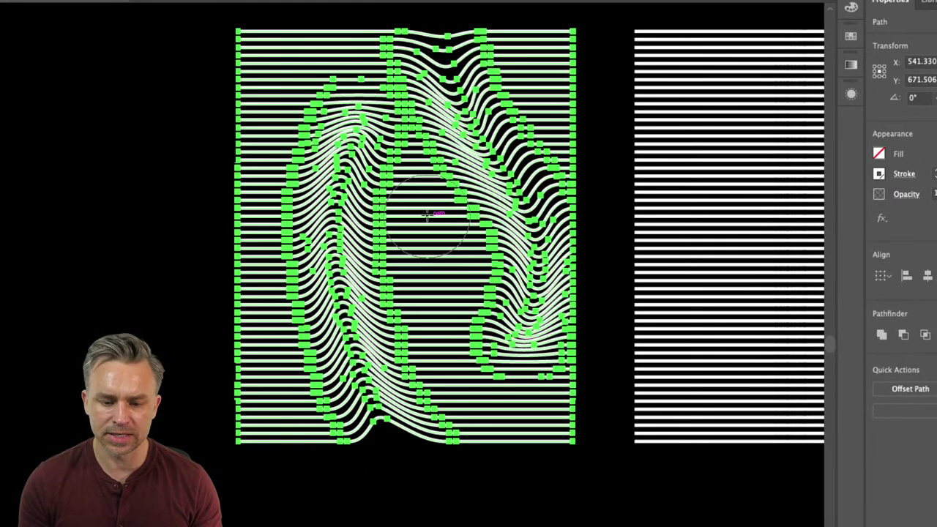
pyautogui.moveTo(410, 236); pyautogui.dragTo(441, 88)
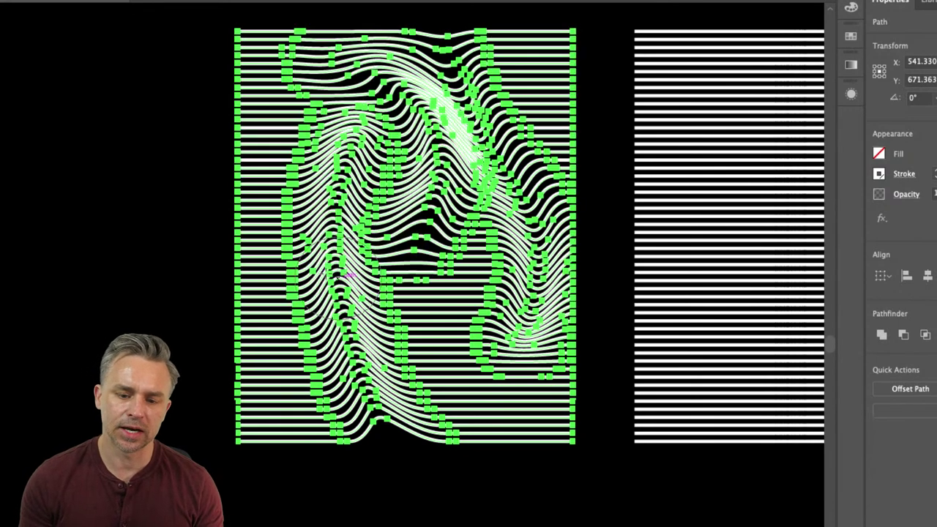
pyautogui.press('super+shift+a')
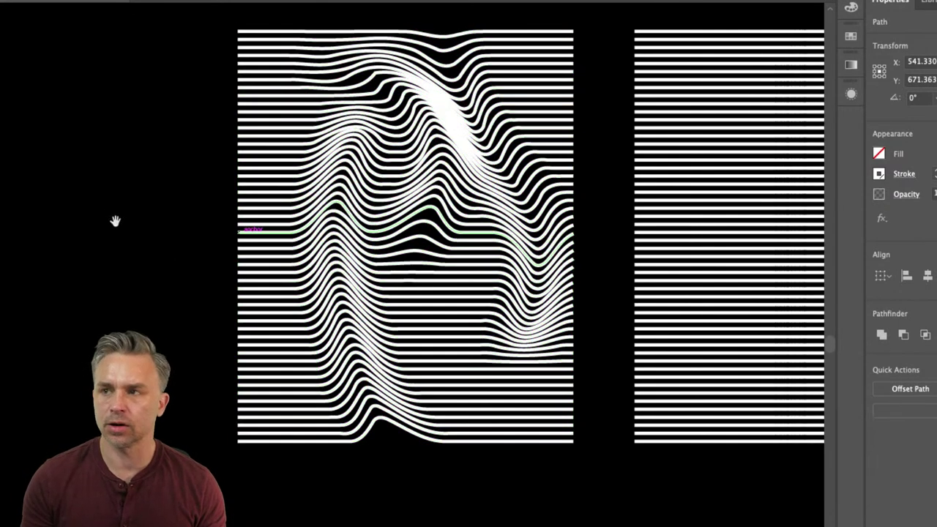
pyautogui.moveTo(118, 234); pyautogui.dragTo(125, 258)
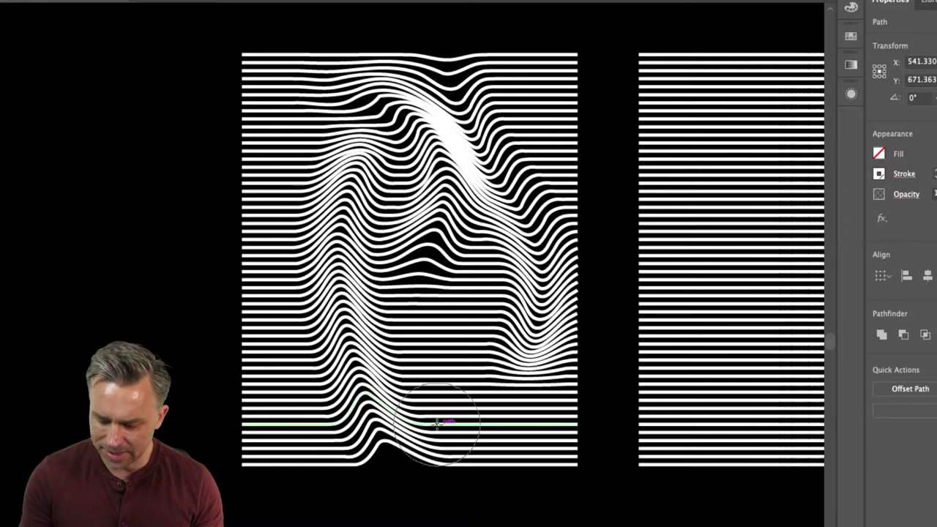
pyautogui.moveTo(432, 425)
pyautogui.mouseDown()
pyautogui.moveTo(446, 419)
pyautogui.moveTo(448, 429)
pyautogui.mouseUp()
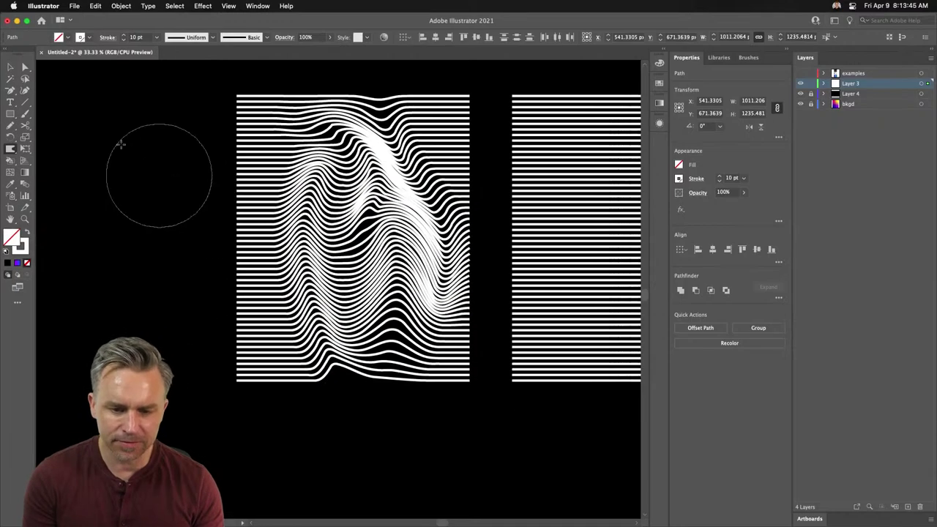
# Move the straight-stripe block from the right to the left of the warped block.
pyautogui.click(10, 67)
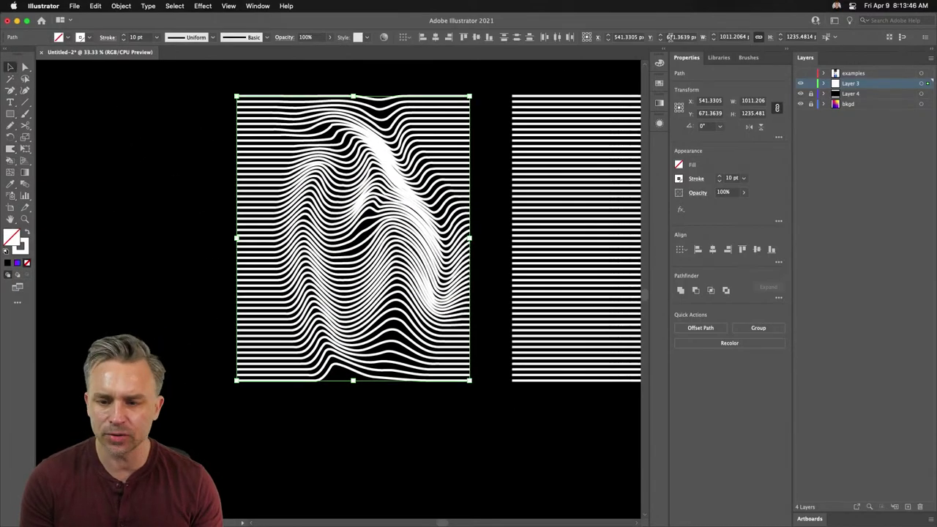
pyautogui.click(784, 50)
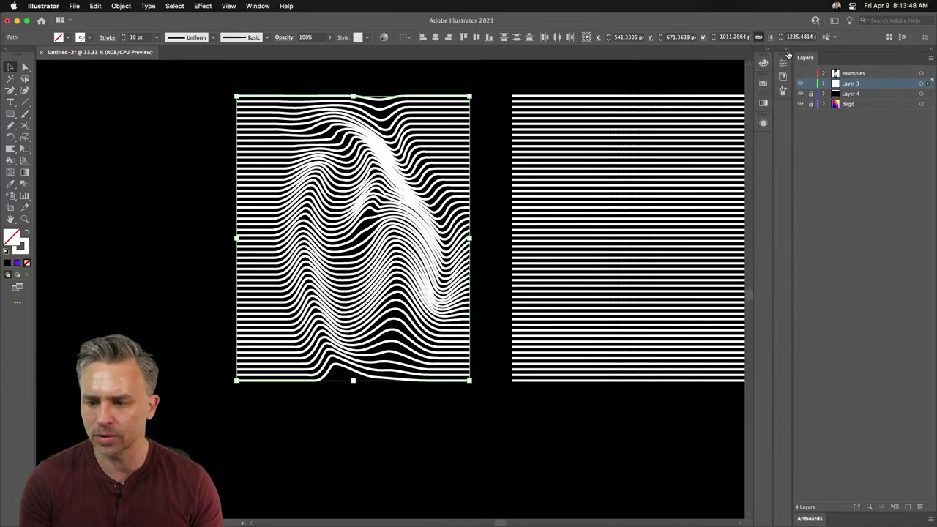
pyautogui.moveTo(564, 76); pyautogui.dragTo(655, 432)
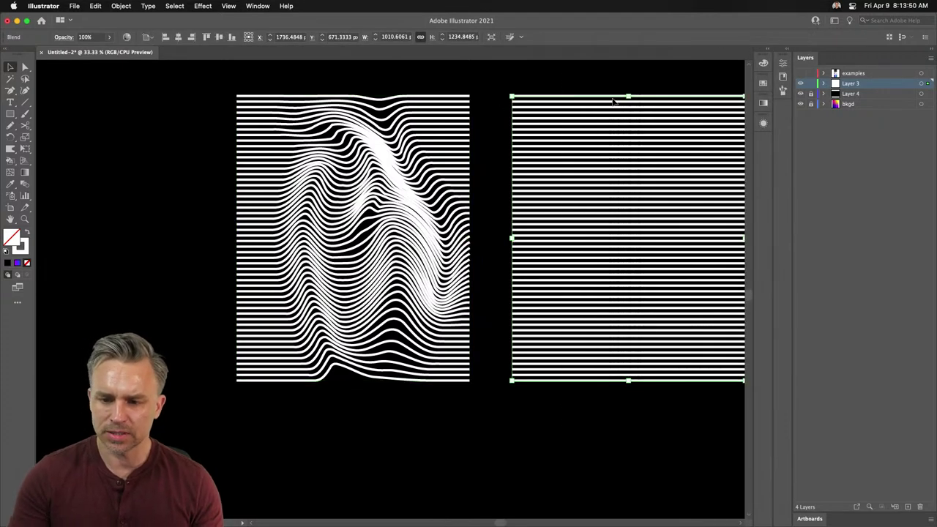
pyautogui.moveTo(380, 100); pyautogui.dragTo(519, 136)
pyautogui.moveTo(716, 136); pyautogui.dragTo(164, 146)
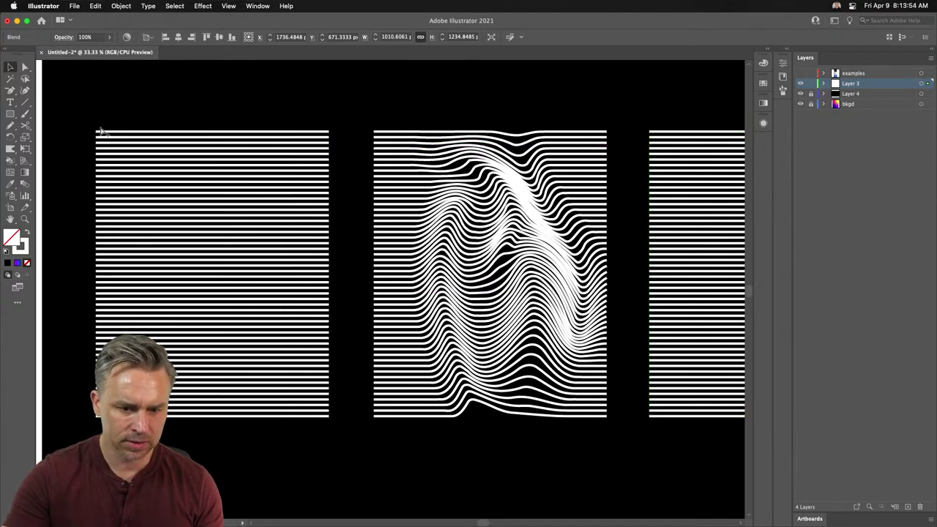
# Expand the left straight-stripe blend into plain stripe paths via Object > Expand.
pyautogui.click(103, 5)
pyautogui.click(121, 5)
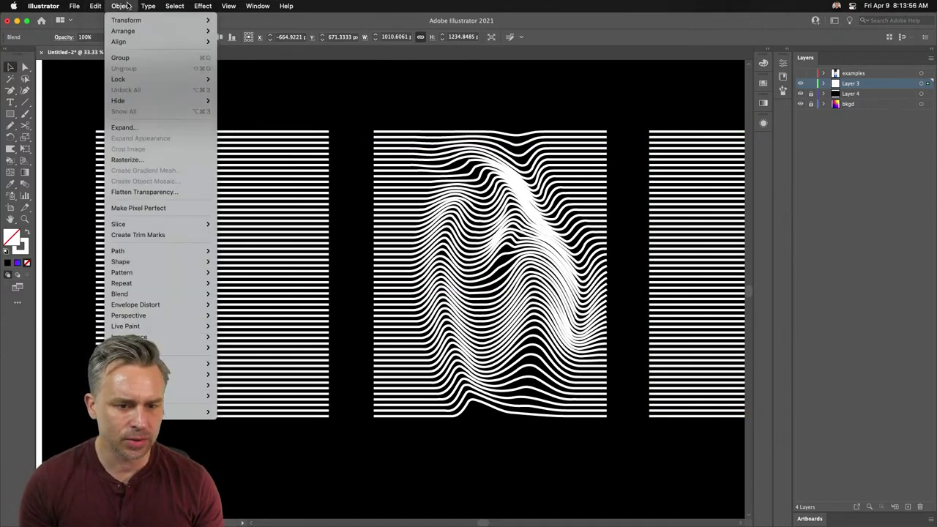
pyautogui.moveTo(122, 83)
pyautogui.moveTo(93, 5)
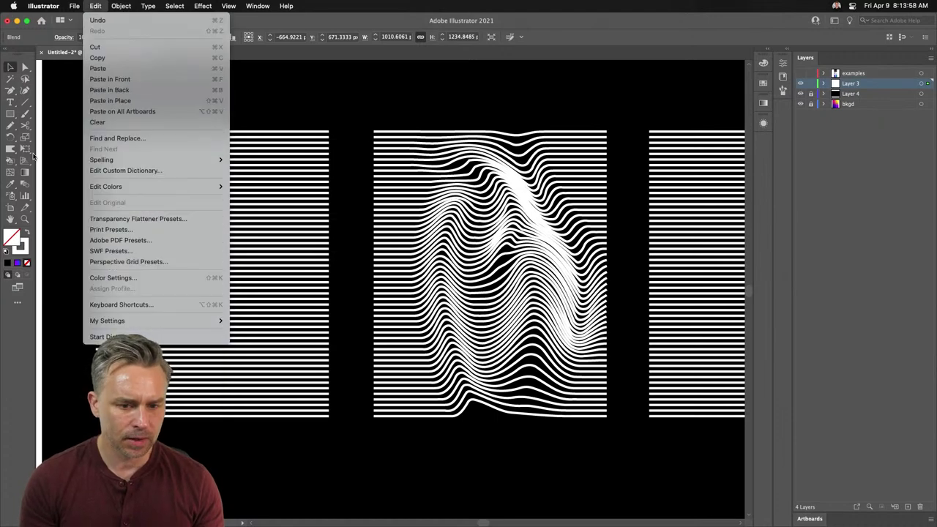
pyautogui.click(108, 135)
pyautogui.click(113, 6)
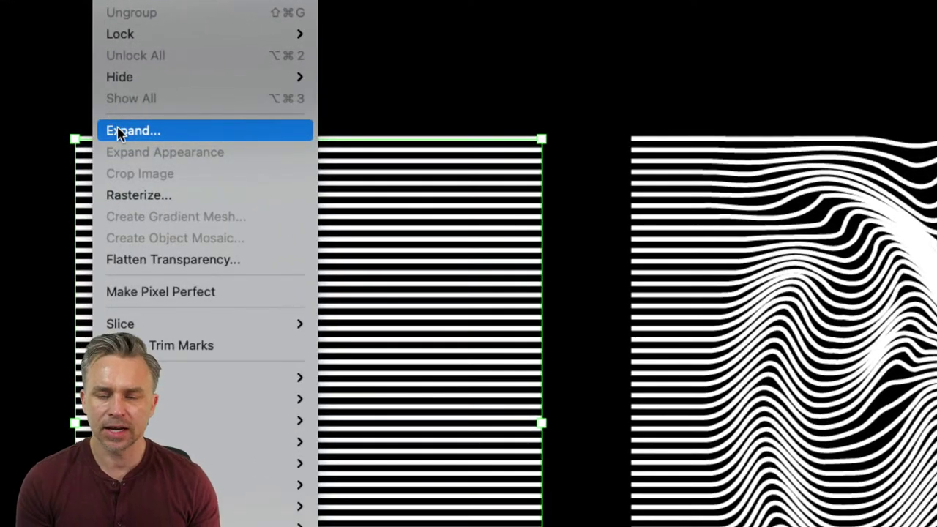
pyautogui.click(118, 132)
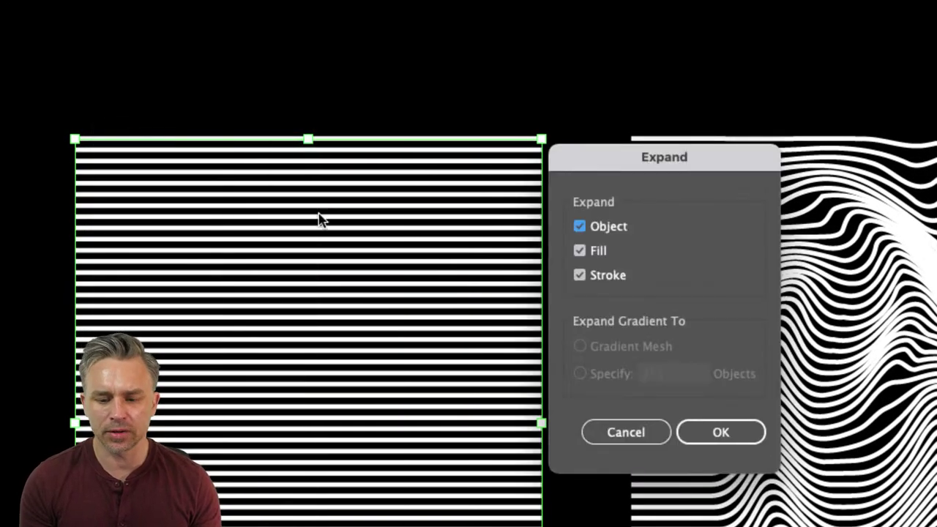
pyautogui.click(720, 434)
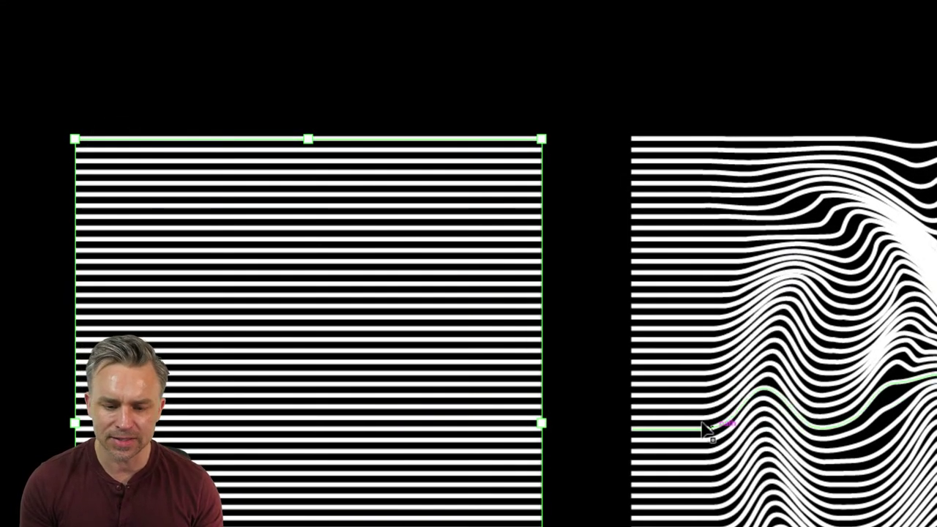
pyautogui.hotkey('ctrl', 'shift', 'a')
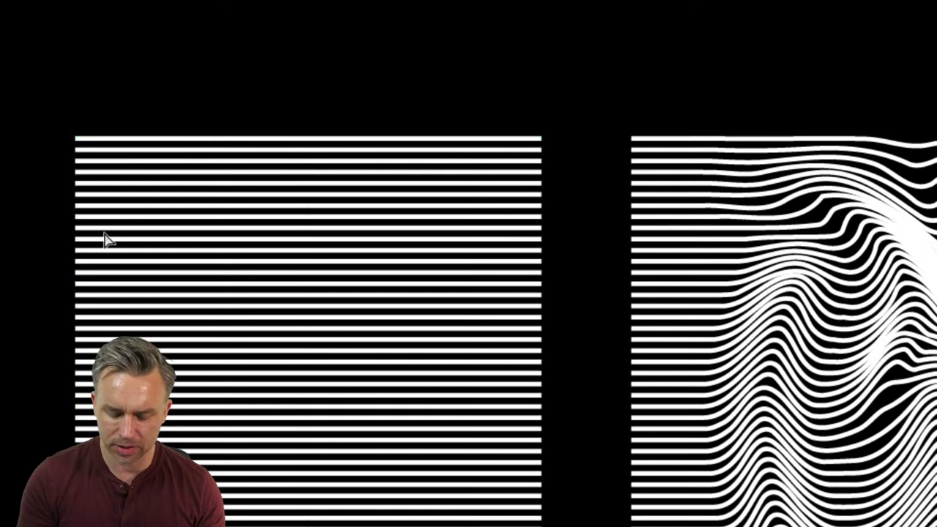
# Ungroup the left blend into separate stripes and pick the Warp tool.
pyautogui.click(104, 240)
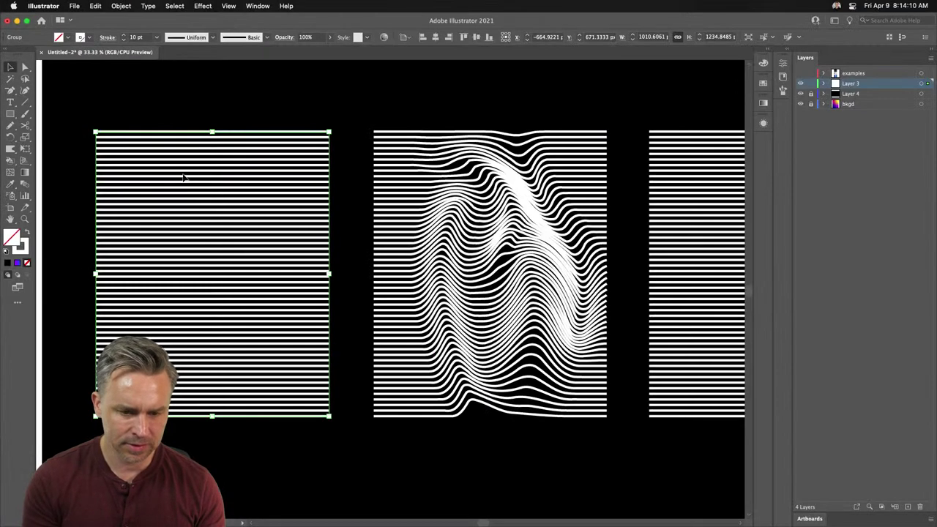
pyautogui.rightClick(255, 240)
pyautogui.click(191, 269)
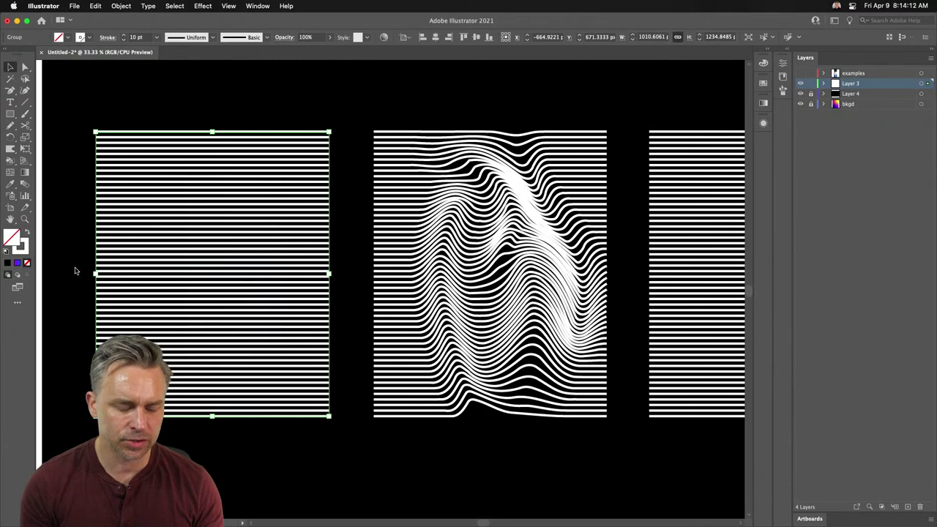
pyautogui.click(9, 150)
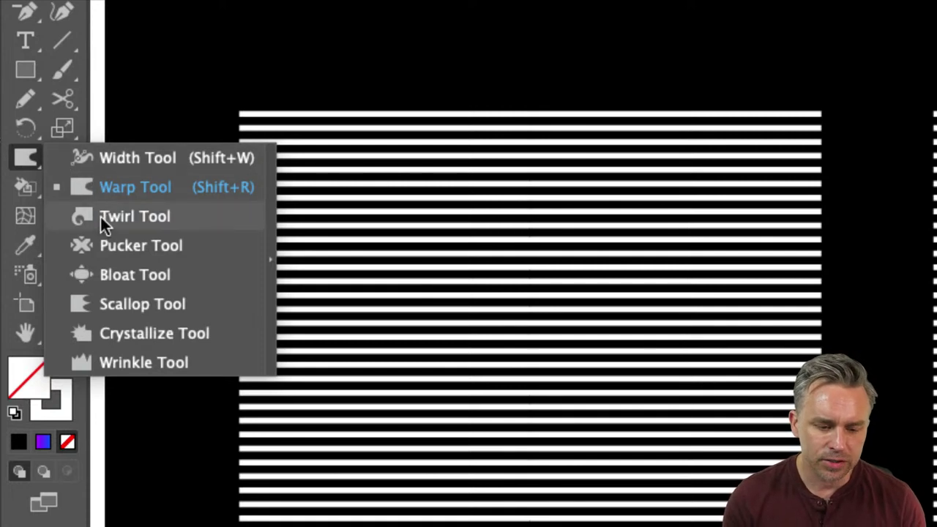
pyautogui.click(78, 184)
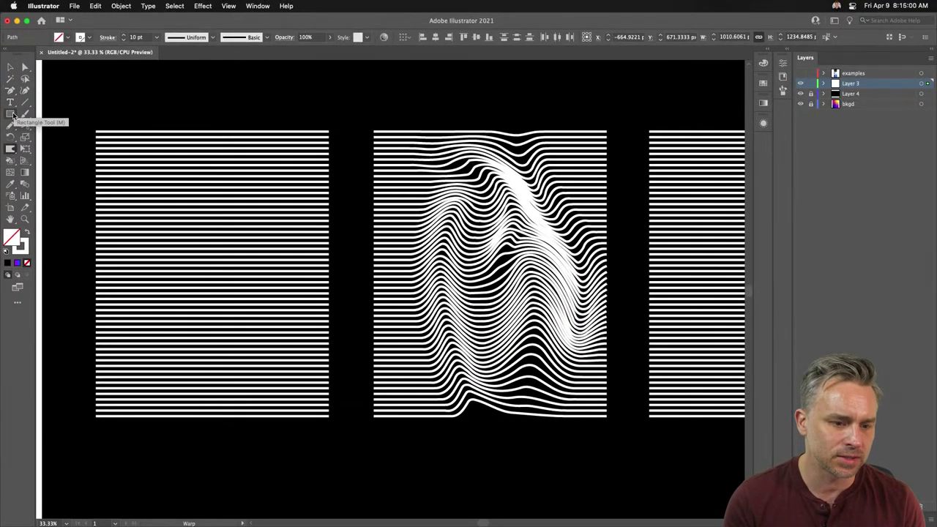
pyautogui.click(11, 114)
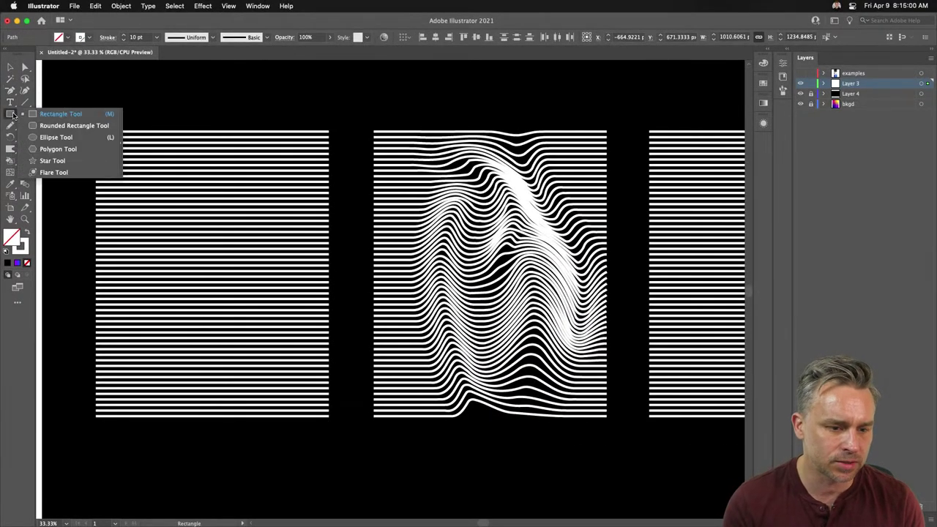
# In Warp Tool Options, change the brush Intensity from 50% to 60%.
pyautogui.doubleClick(11, 150)
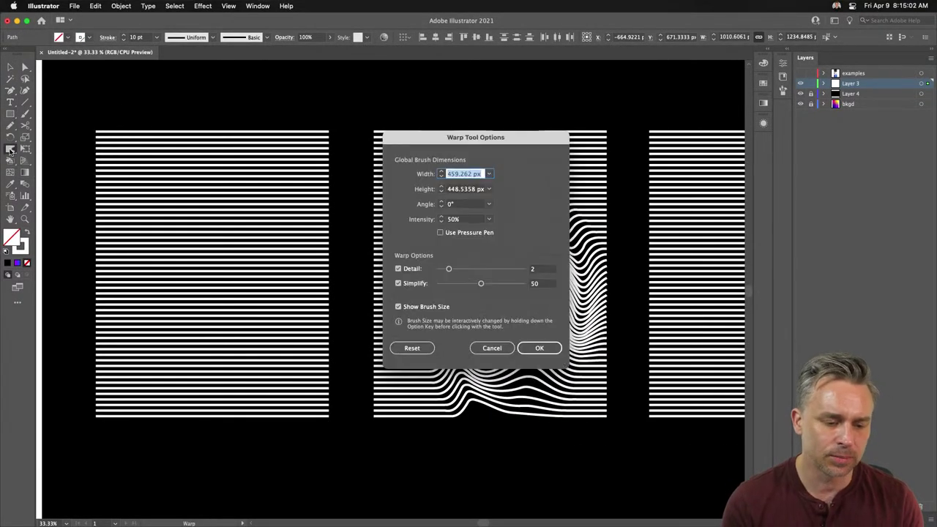
pyautogui.moveTo(403, 146); pyautogui.dragTo(177, 114)
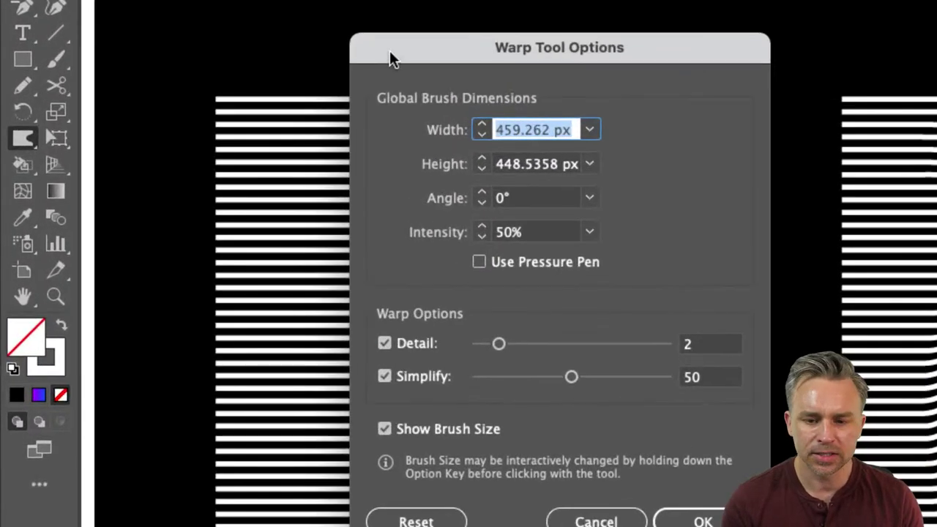
pyautogui.moveTo(390, 59); pyautogui.dragTo(206, 21)
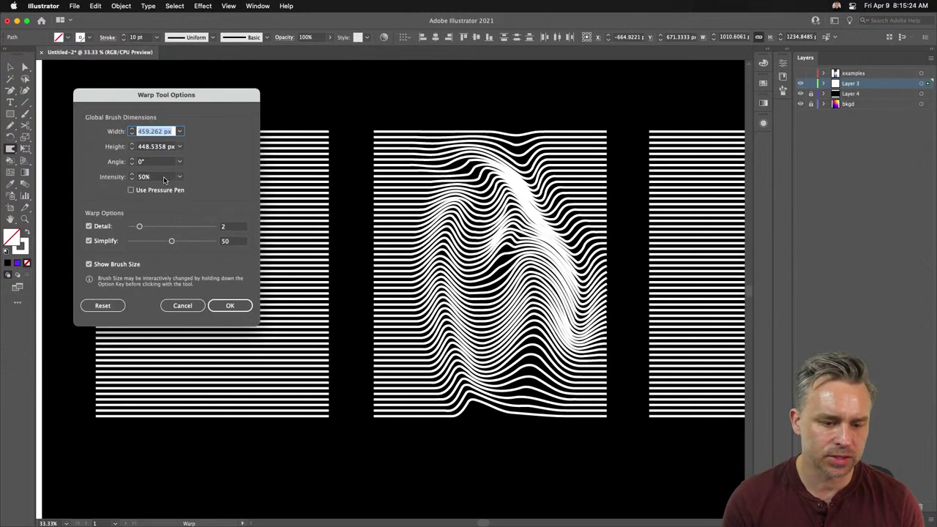
pyautogui.click(164, 177)
pyautogui.write('60')
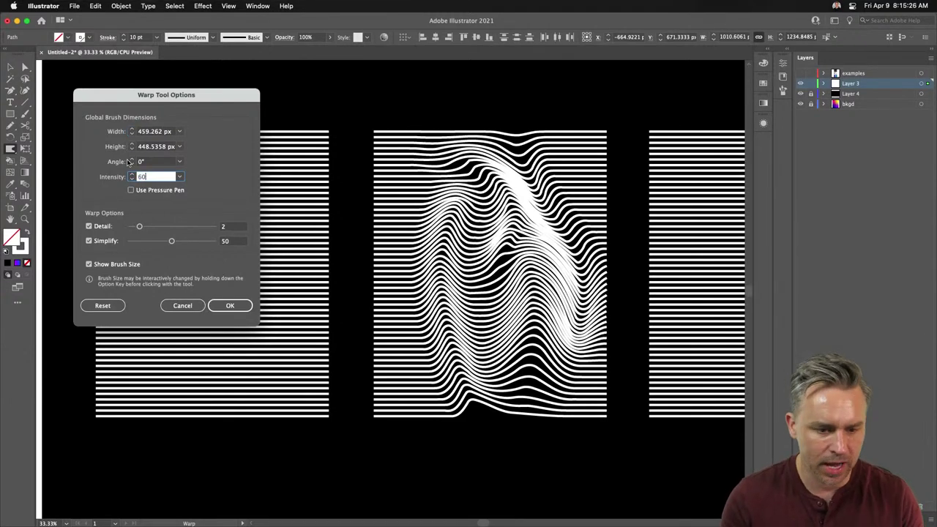
# Warp the left panel's stripes into sweeping curves with four drags.
pyautogui.click(236, 305)
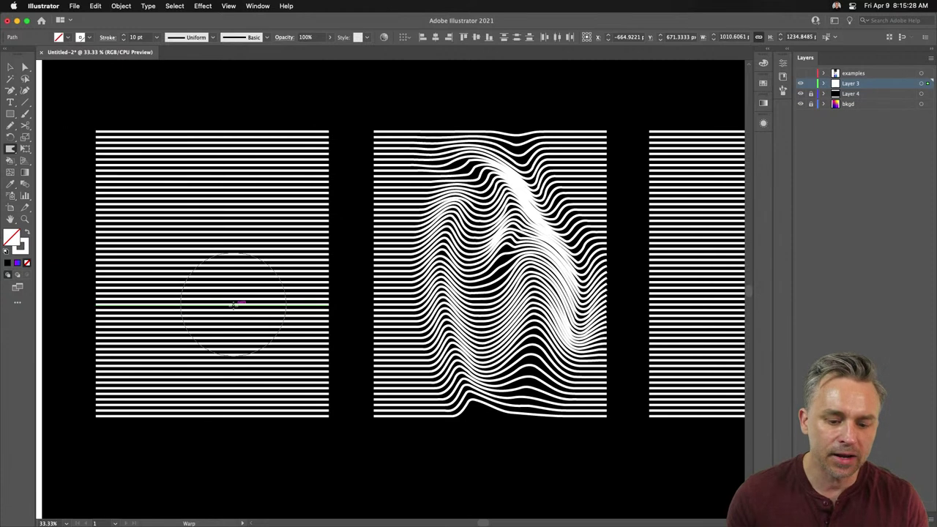
pyautogui.hscroll(-5, 295, 251)
pyautogui.moveTo(314, 454)
pyautogui.mouseDown()
pyautogui.moveTo(342, 414)
pyautogui.moveTo(240, 203)
pyautogui.mouseUp()
pyautogui.moveTo(376, 128); pyautogui.dragTo(469, 314)
pyautogui.moveTo(320, 136); pyautogui.dragTo(211, 166)
pyautogui.moveTo(246, 267)
pyautogui.mouseDown()
pyautogui.moveTo(161, 261)
pyautogui.moveTo(109, 282)
pyautogui.mouseUp()
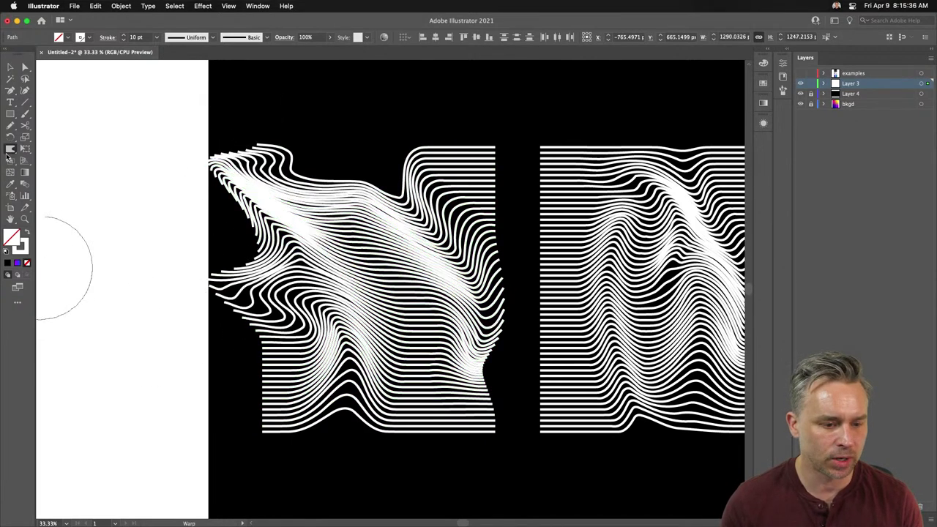
# Pinch the middle of the left stripes into a starburst with the Pucker tool.
pyautogui.moveTo(9, 151)
pyautogui.mouseDown()
pyautogui.moveTo(32, 148)
pyautogui.moveTo(51, 185)
pyautogui.mouseUp()
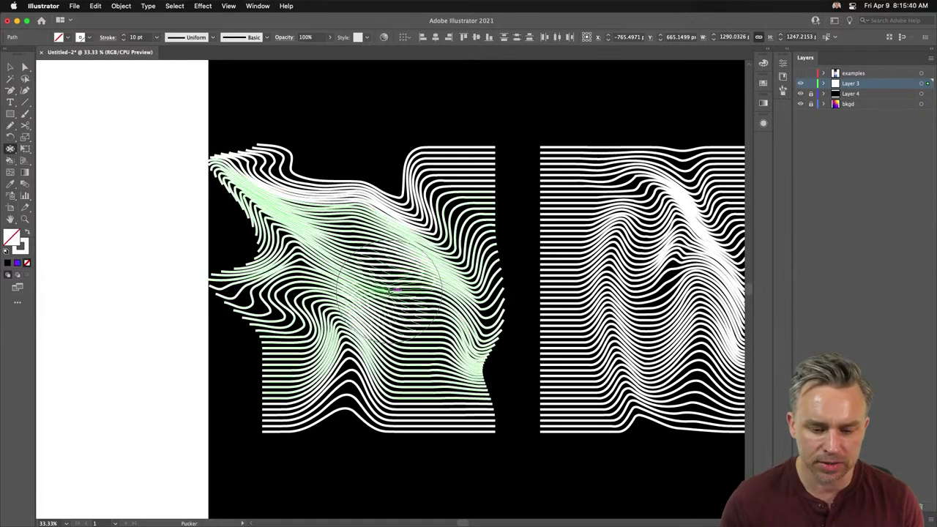
pyautogui.moveTo(386, 295); pyautogui.dragTo(387, 295)
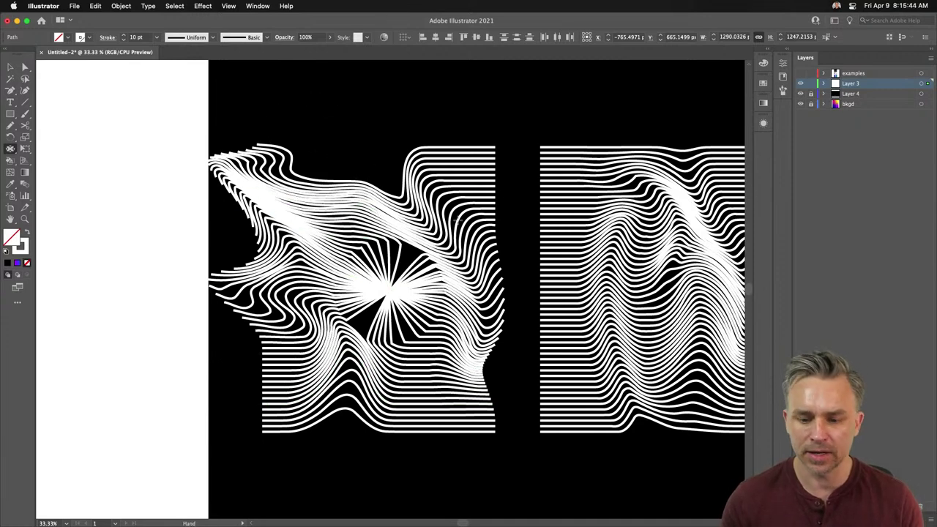
pyautogui.click(10, 67)
pyautogui.hscroll(15, 277, 242)
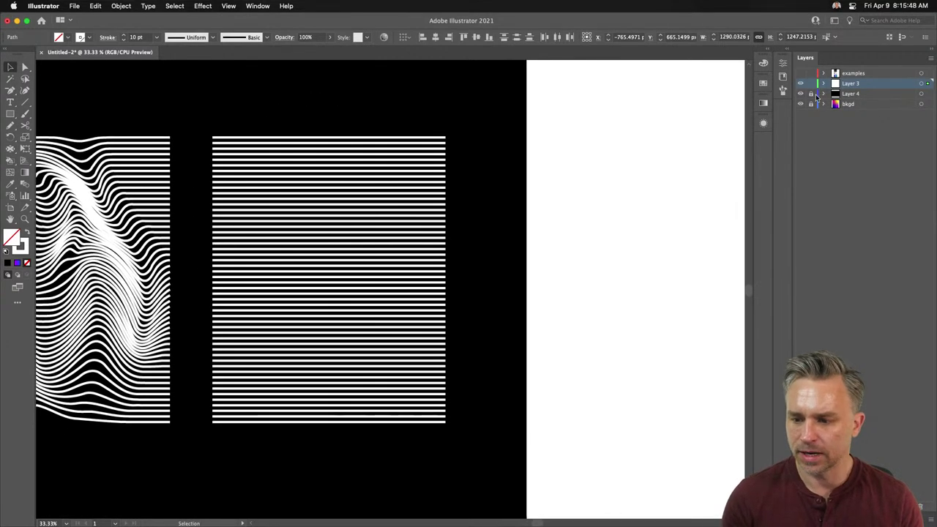
# Stretch the black background rectangle to the right and lock Layer 4.
pyautogui.click(484, 137)
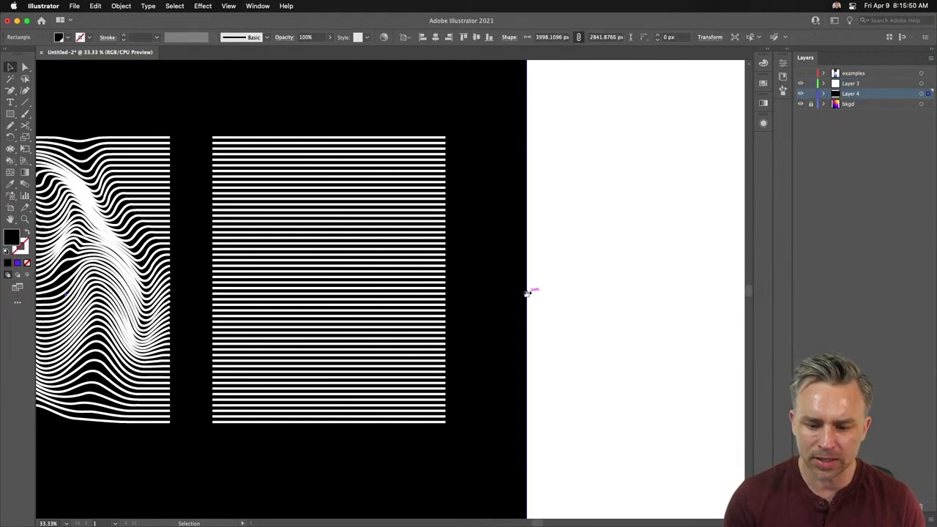
pyautogui.moveTo(527, 295); pyautogui.dragTo(703, 293)
pyautogui.click(811, 94)
# Duplicate the straight-stripe blend as a new right panel and expand it into paths.
pyautogui.moveTo(242, 105); pyautogui.dragTo(333, 435)
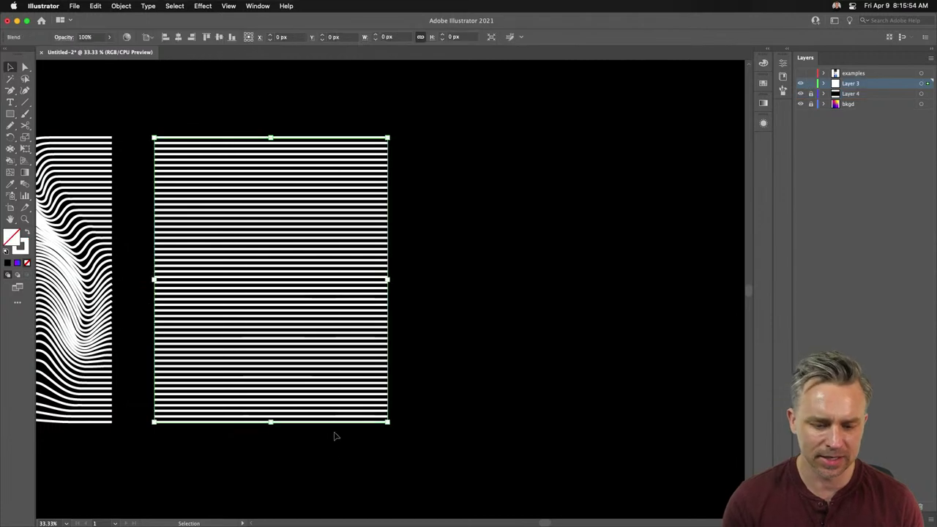
pyautogui.moveTo(182, 141); pyautogui.dragTo(465, 153)
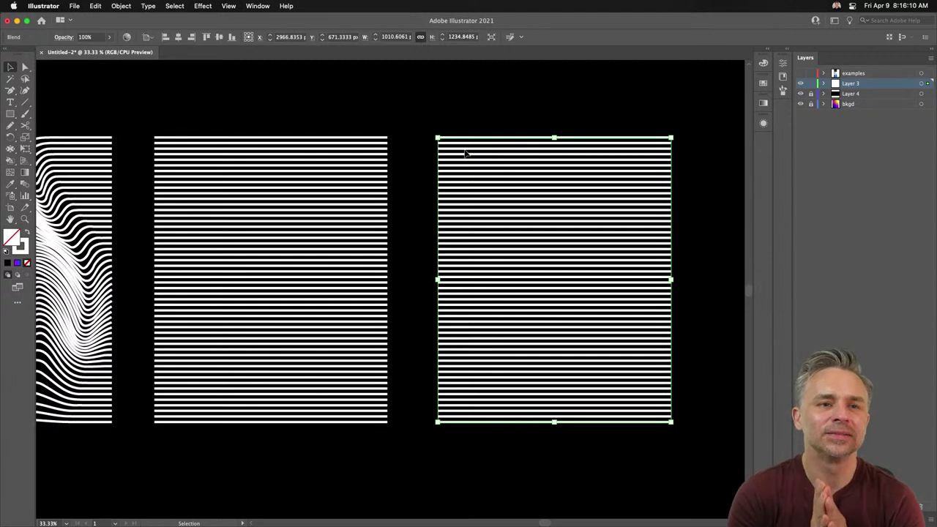
pyautogui.moveTo(472, 132); pyautogui.dragTo(376, 153)
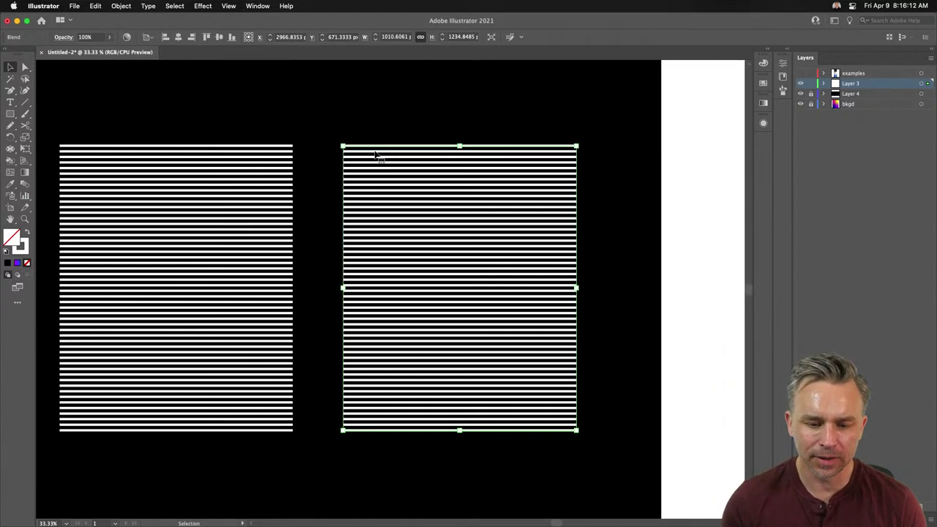
pyautogui.click(96, 6)
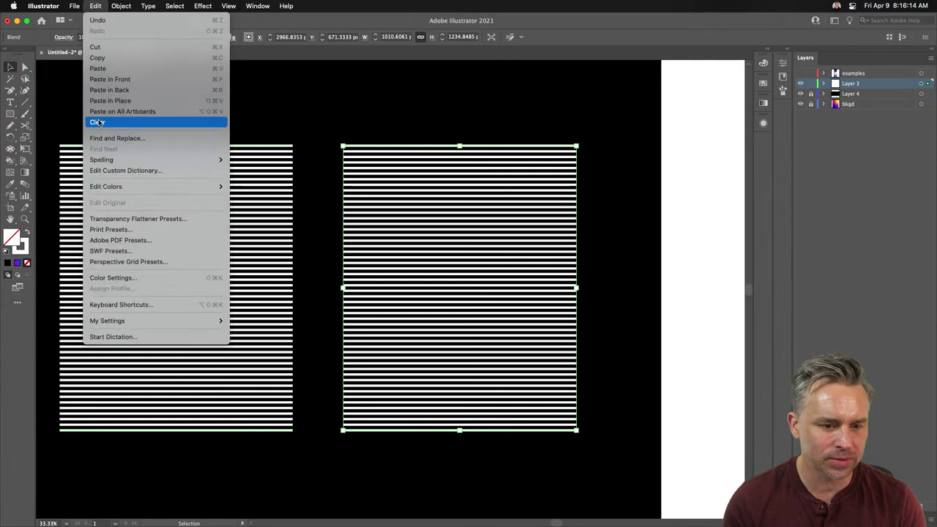
pyautogui.moveTo(124, 6)
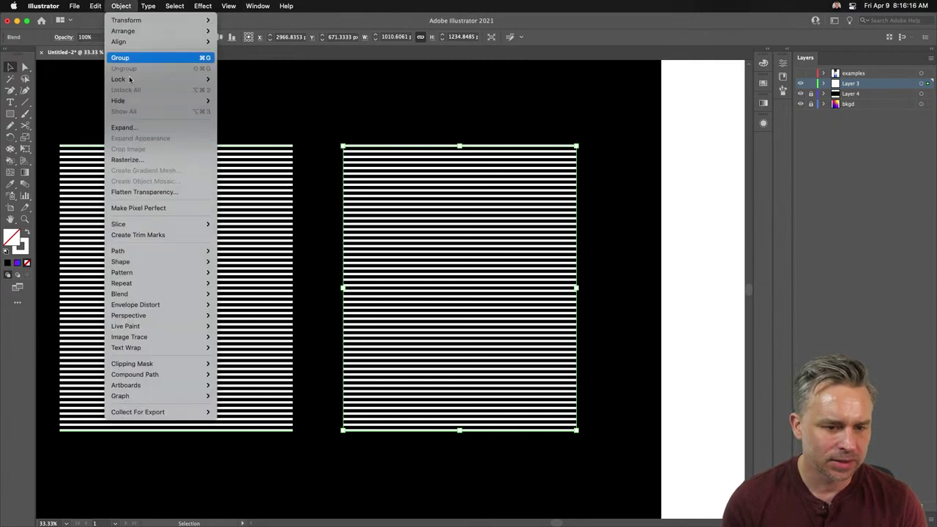
pyautogui.click(130, 132)
pyautogui.click(418, 278)
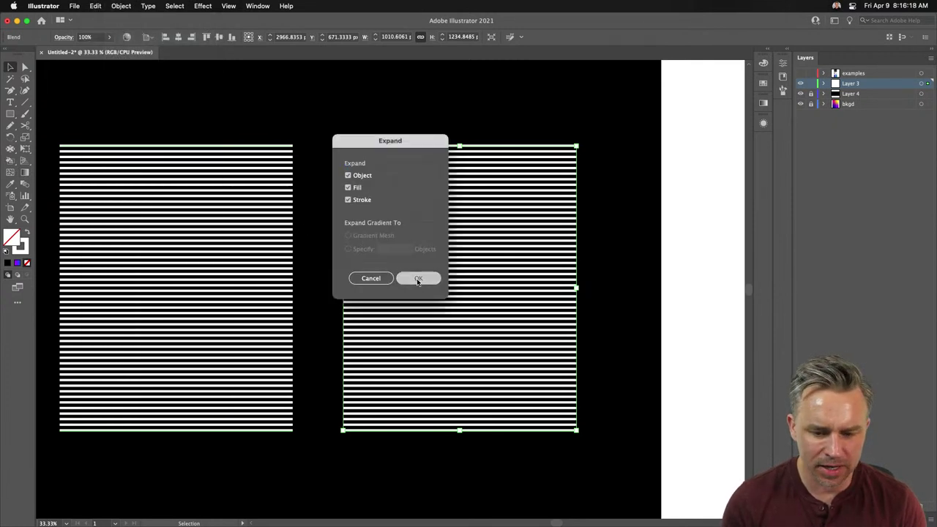
pyautogui.moveTo(10, 149); pyautogui.dragTo(39, 184)
# Pucker the top of the right panel's stripes into an hourglass pinch.
pyautogui.doubleClick(10, 149)
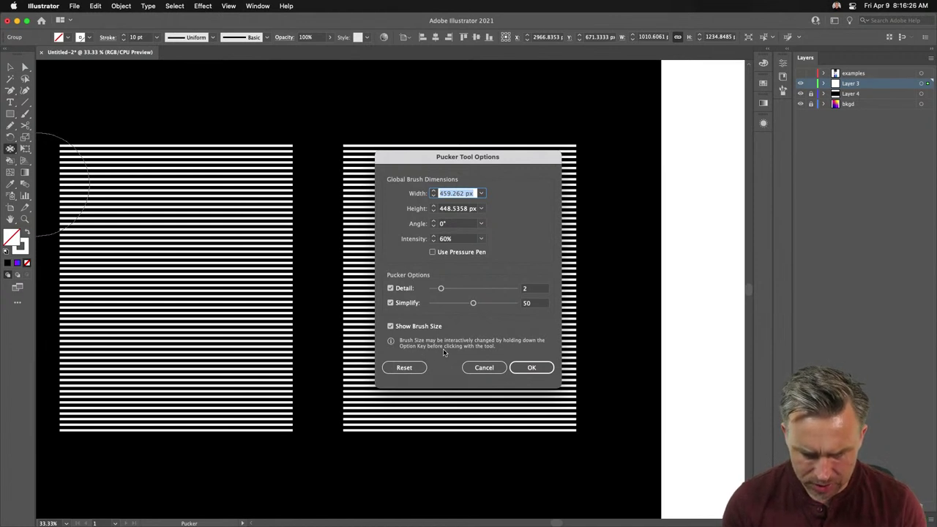
pyautogui.click(532, 367)
pyautogui.moveTo(424, 216); pyautogui.dragTo(425, 216)
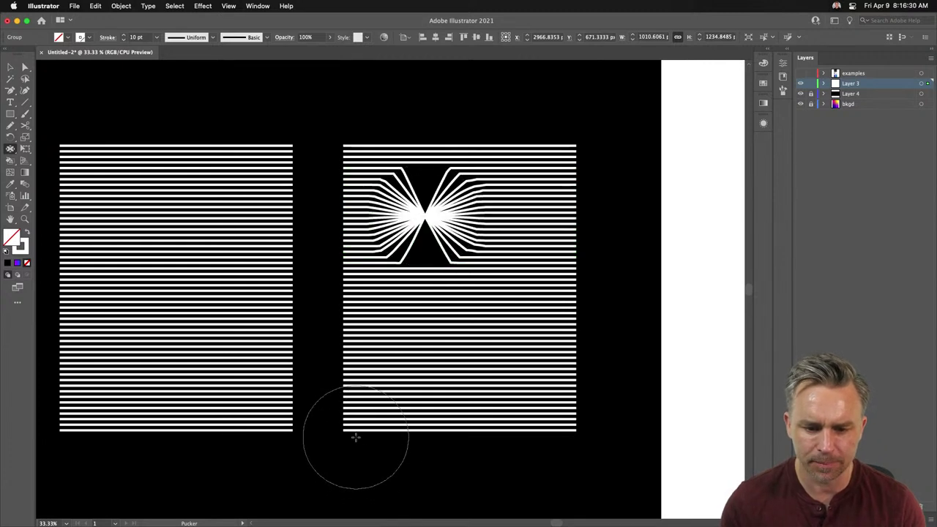
# Try a Bloat bulge in the middle of the right panel, then undo it.
pyautogui.moveTo(9, 150); pyautogui.dragTo(44, 193)
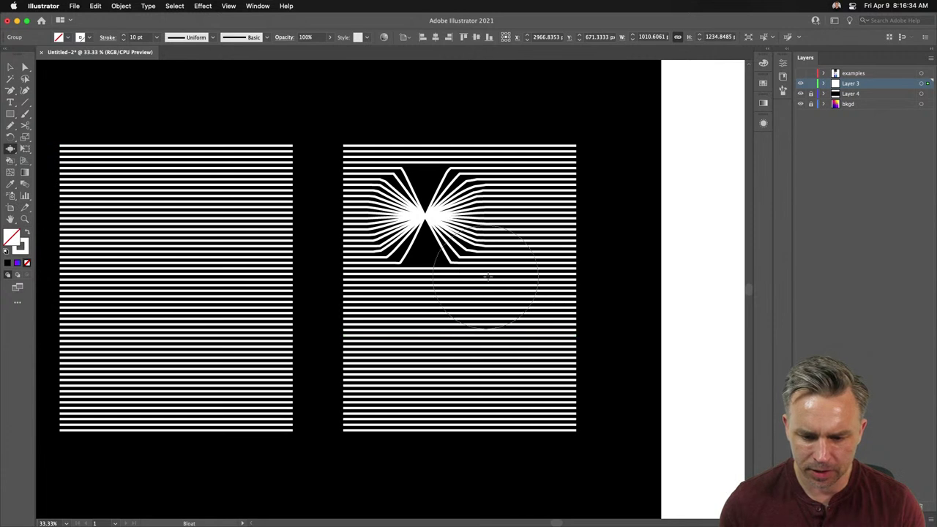
pyautogui.moveTo(511, 280); pyautogui.dragTo(511, 280)
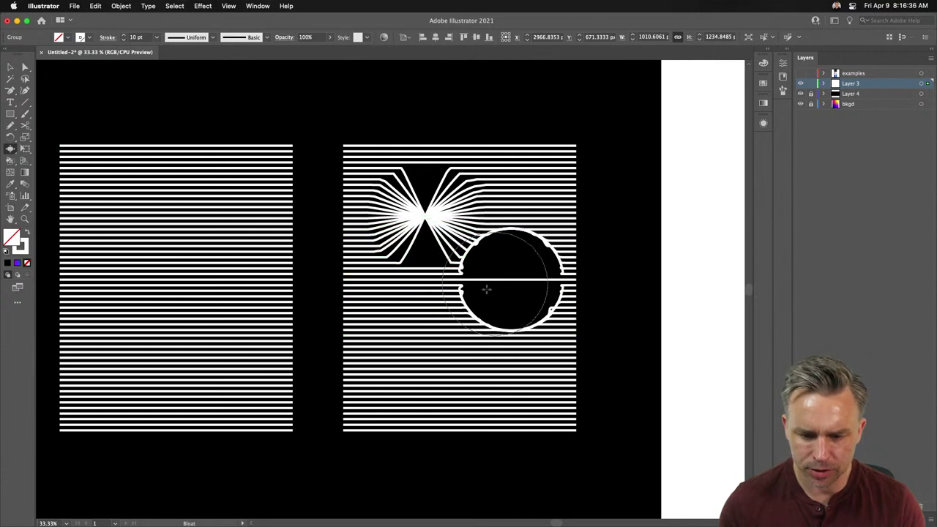
pyautogui.press('super+z')
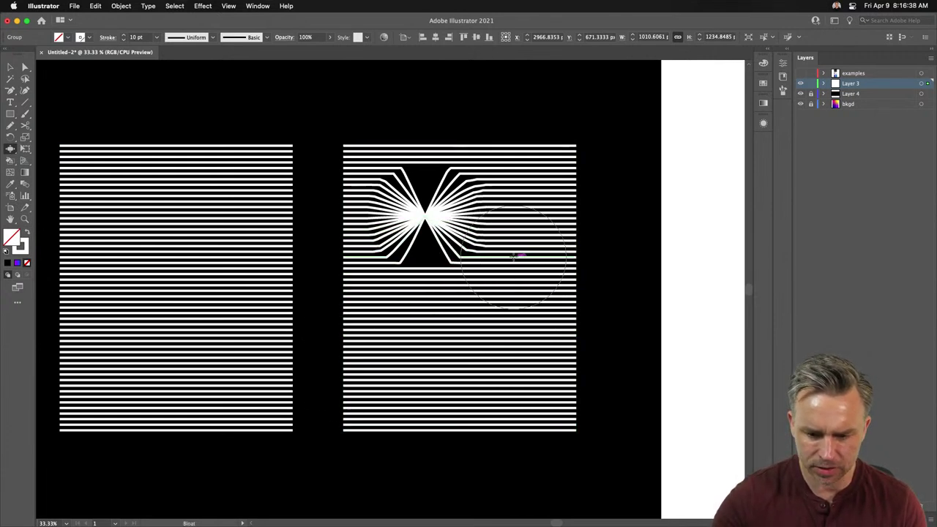
pyautogui.press('super+shift+z')
pyautogui.press('super+z')
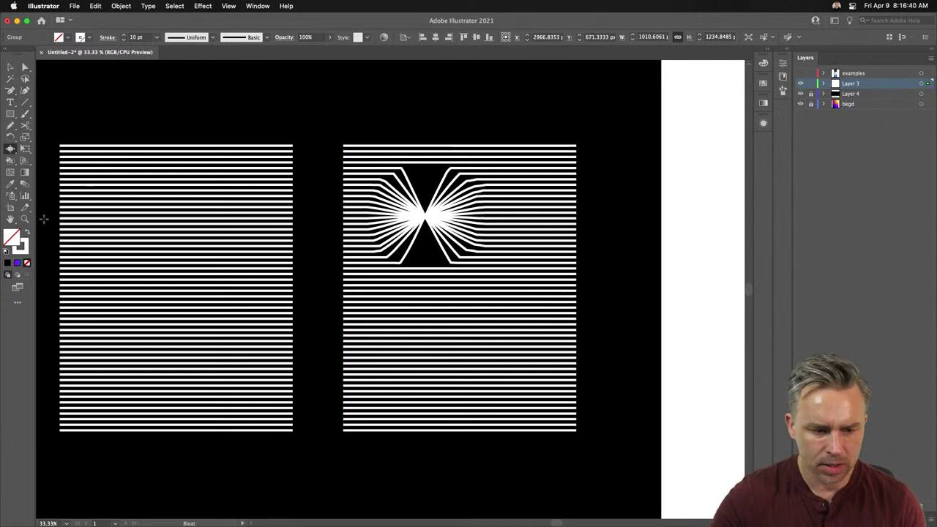
# Set the Bloat tool intensity to 100%.
pyautogui.doubleClick(11, 150)
pyautogui.click(451, 224)
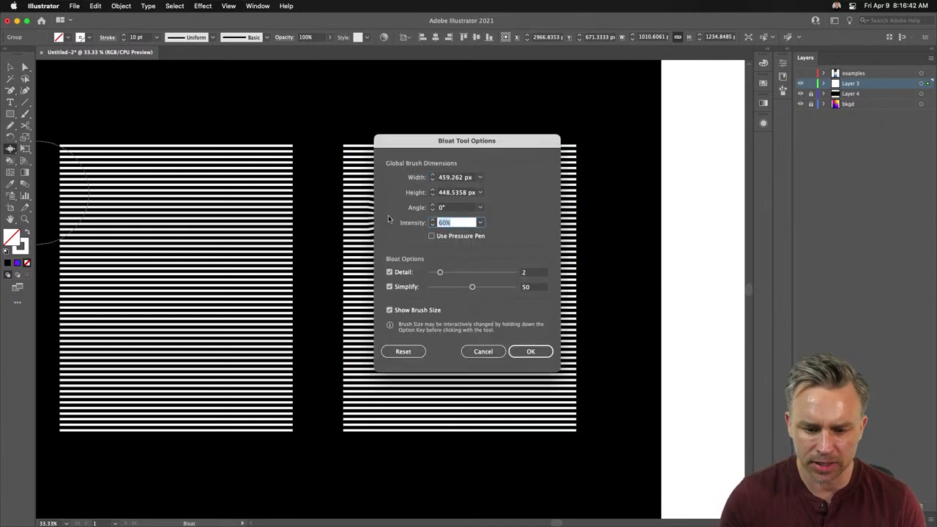
pyautogui.write('100')
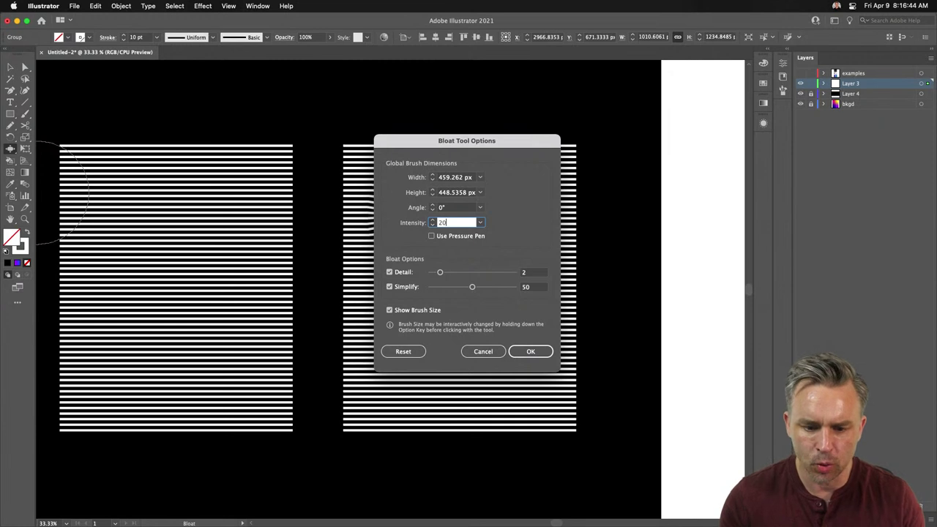
pyautogui.press('Return')
pyautogui.click(424, 216)
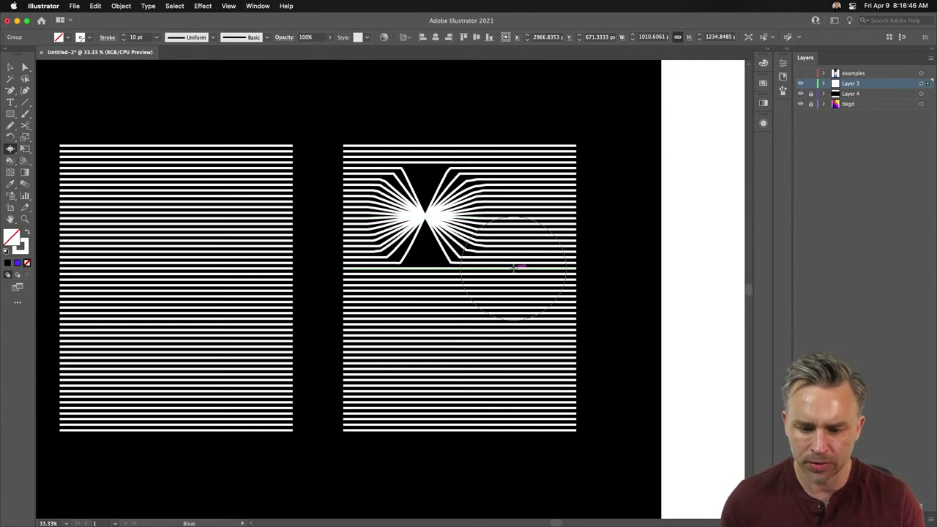
# Bloat a lens-shaped bulge into the lower right-panel stripes, leaving Bloat options unchanged.
pyautogui.moveTo(516, 265); pyautogui.dragTo(522, 266)
pyautogui.press('super+z')
pyautogui.moveTo(450, 333); pyautogui.dragTo(452, 336)
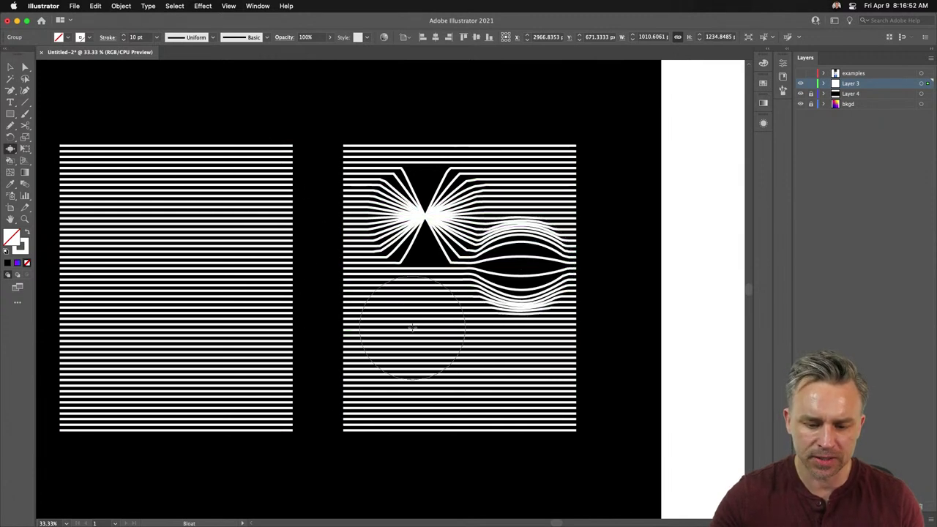
pyautogui.press('super+z')
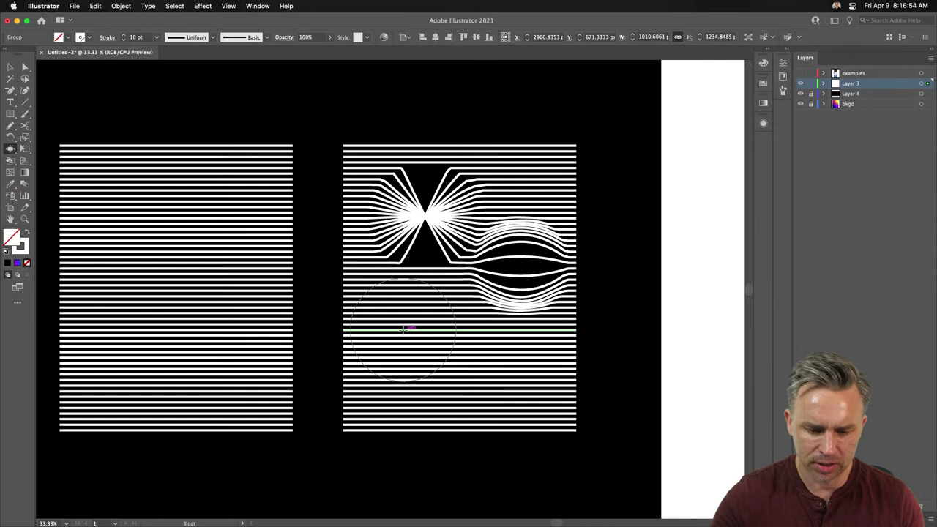
pyautogui.moveTo(404, 329); pyautogui.dragTo(404, 329)
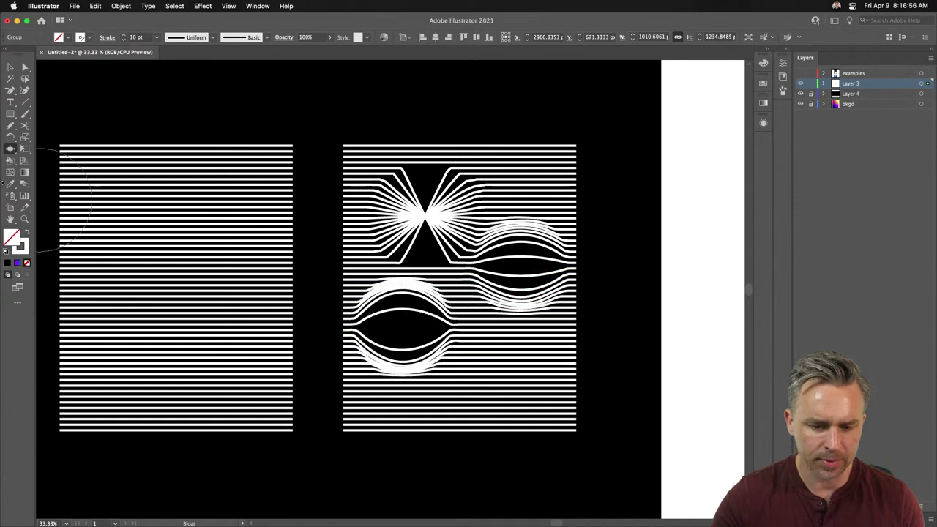
pyautogui.doubleClick(9, 149)
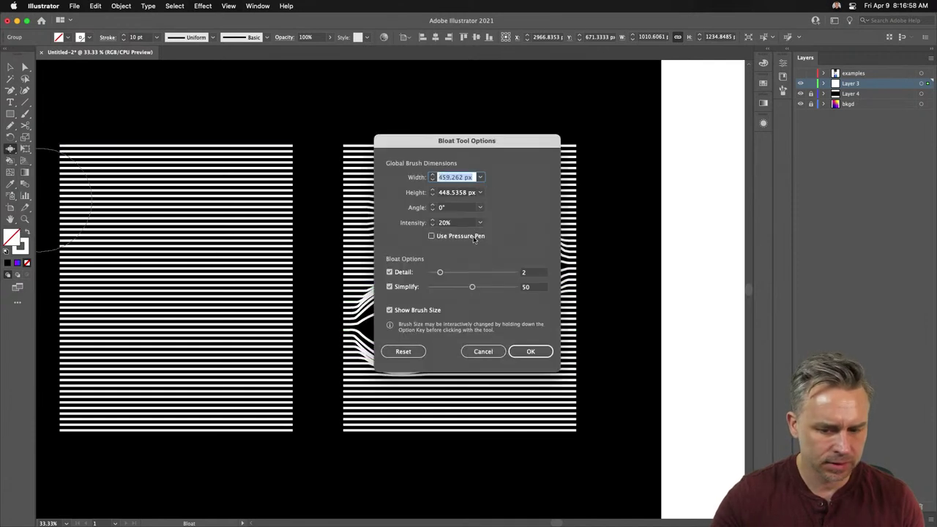
pyautogui.click(483, 351)
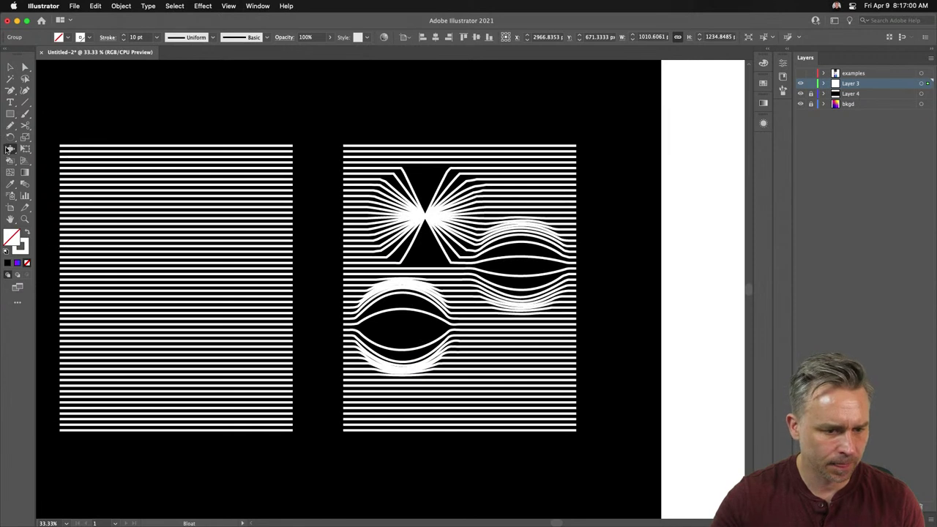
# Select the Twirl tool from the warp flyout and accept its brush options.
pyautogui.moveTo(10, 150); pyautogui.dragTo(65, 172)
pyautogui.doubleClick(9, 150)
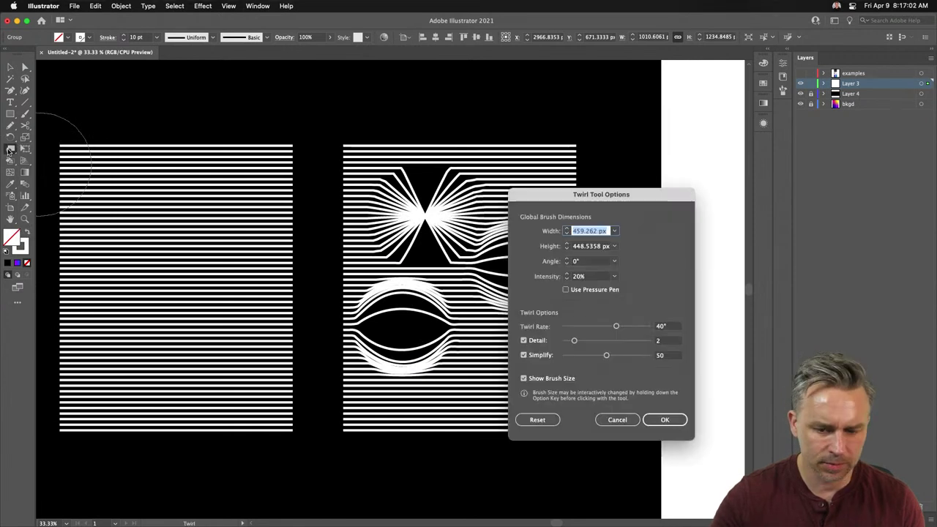
pyautogui.moveTo(533, 196); pyautogui.dragTo(499, 138)
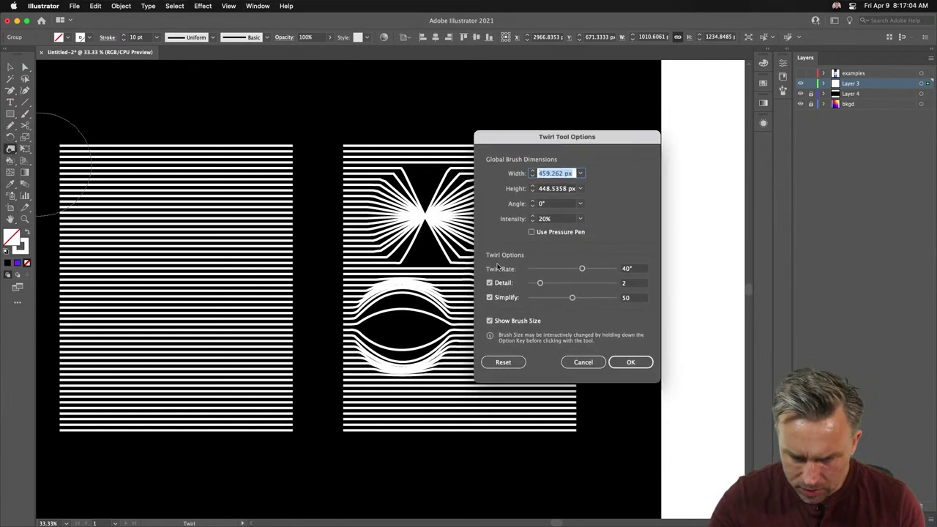
pyautogui.click(628, 361)
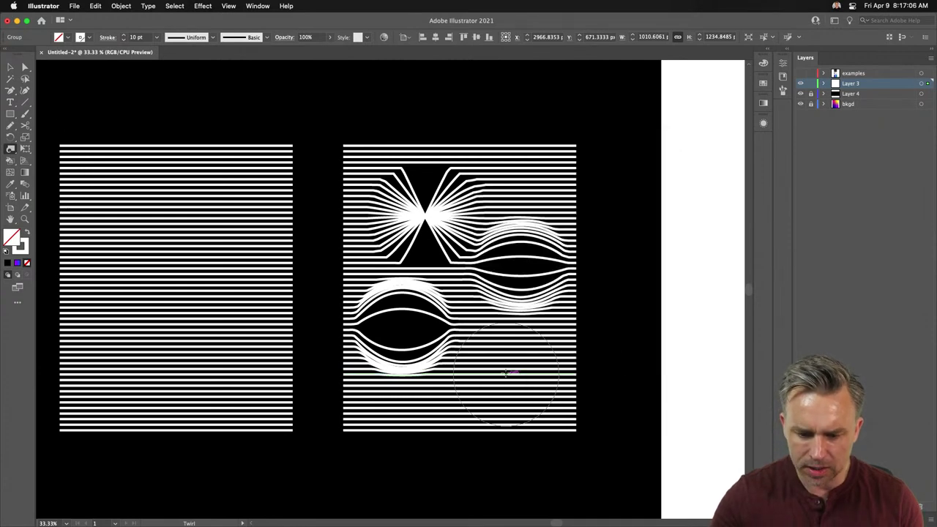
# Twirl the stripes at the lower right of the right panel, then undo the twirl.
pyautogui.moveTo(507, 372); pyautogui.dragTo(503, 369)
pyautogui.press('super+z')
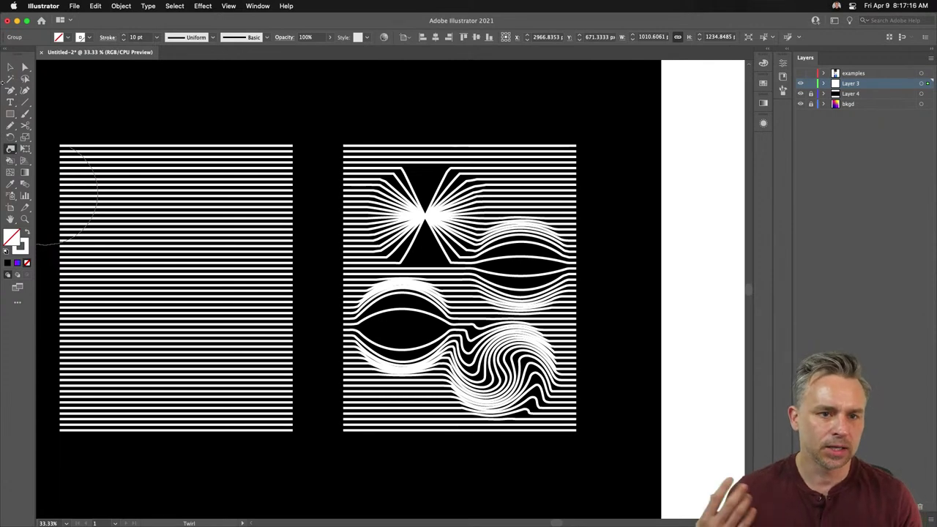
pyautogui.click(9, 67)
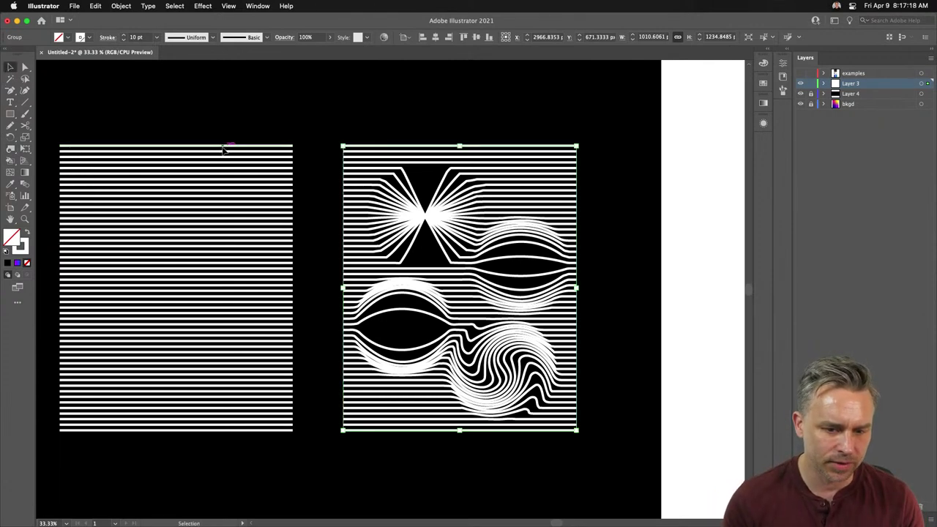
# Give the top stripe of the middle blend a 5 pt stroke.
pyautogui.click(226, 146)
pyautogui.hscroll(-5, 293, 136)
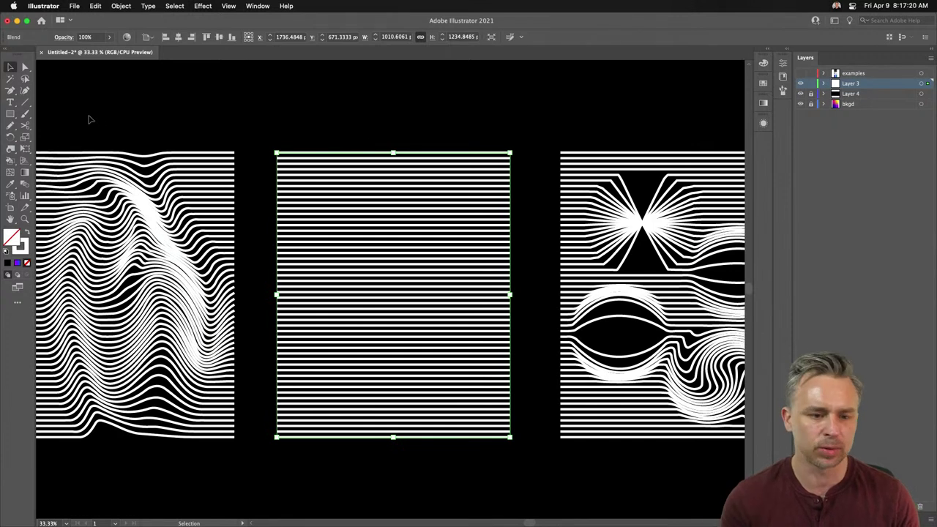
pyautogui.click(24, 67)
pyautogui.click(265, 126)
pyautogui.click(328, 153)
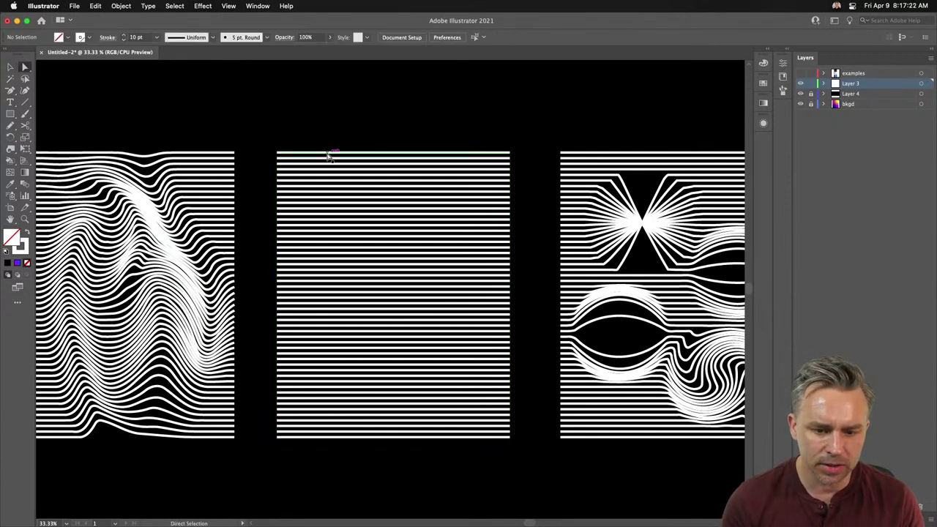
pyautogui.click(22, 245)
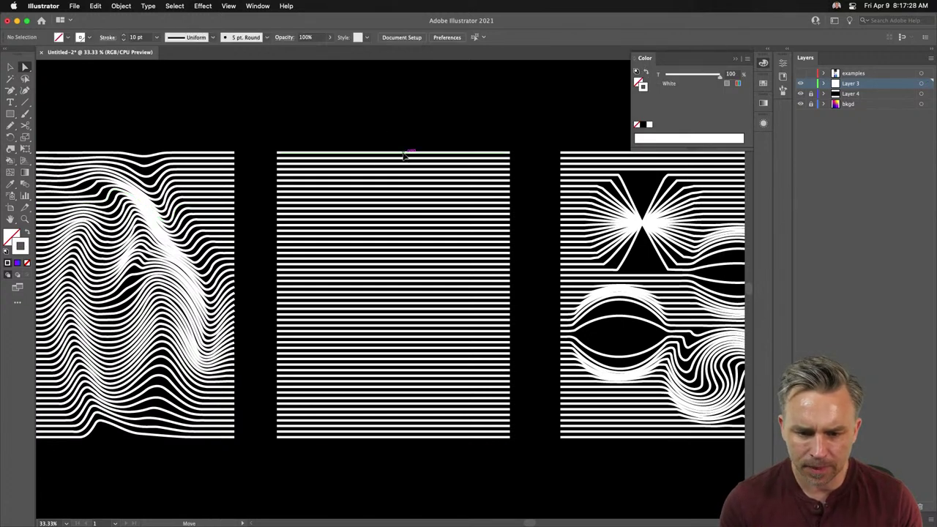
pyautogui.click(788, 49)
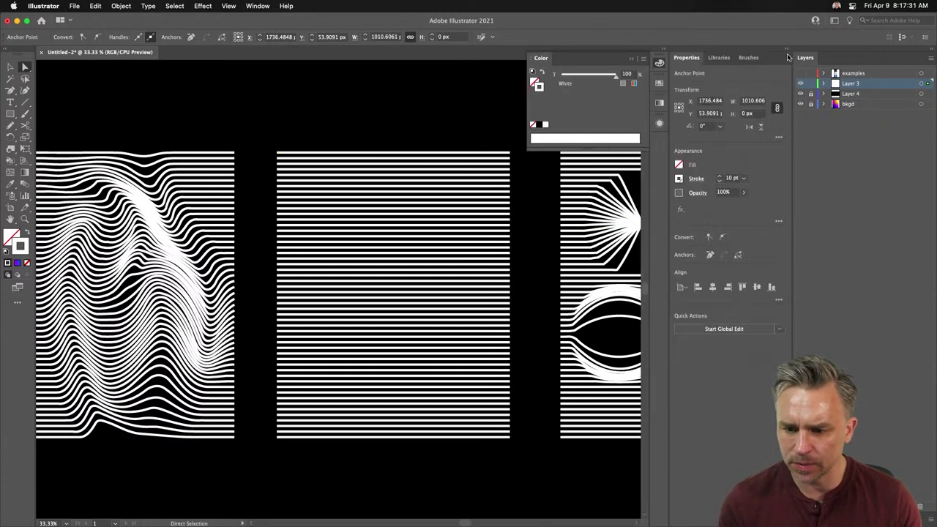
pyautogui.click(732, 178)
pyautogui.write('5')
pyautogui.press('Return')
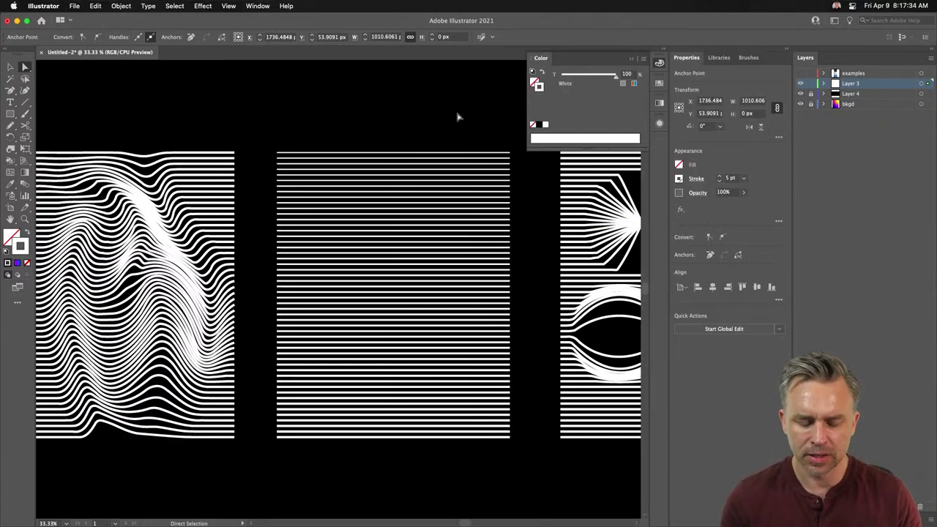
# Set the middle blend's bottom stripe to a 20 pt stroke, then thicken it to 40 pt.
pyautogui.click(368, 438)
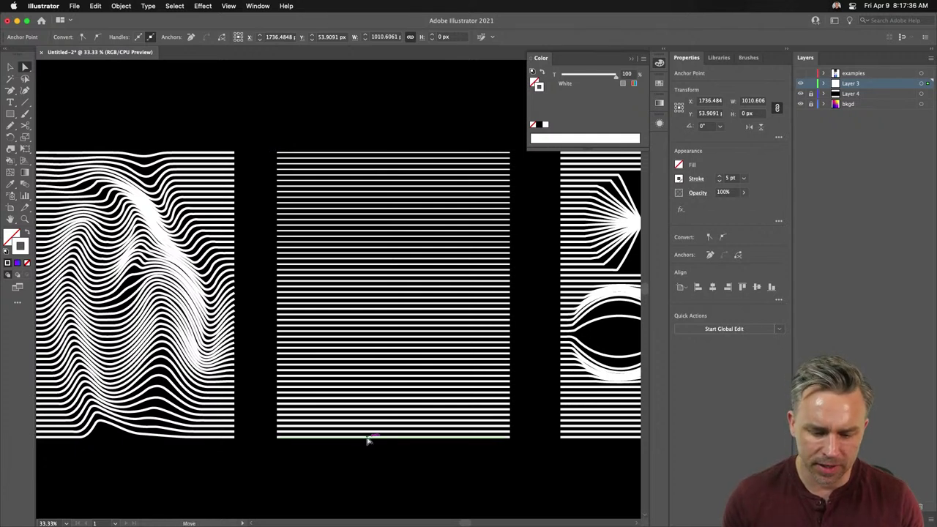
pyautogui.click(732, 178)
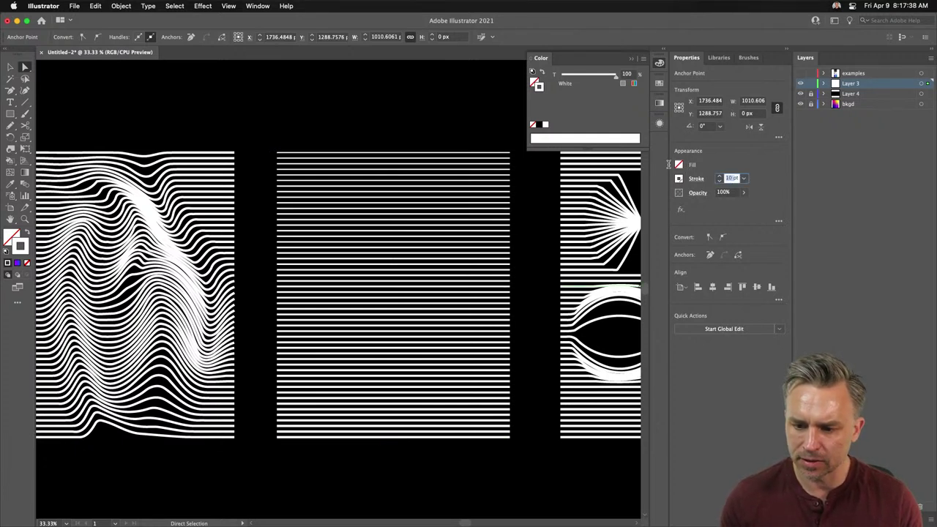
pyautogui.write('20')
pyautogui.press('Return')
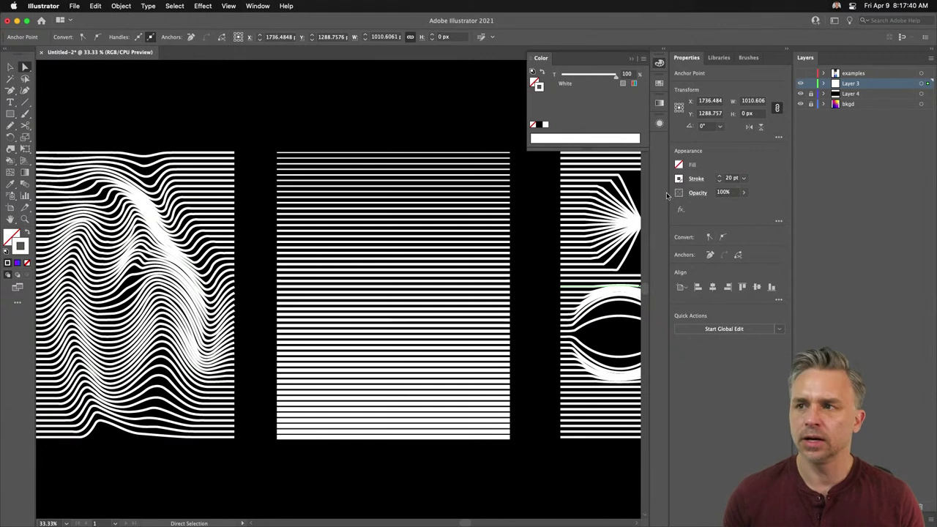
pyautogui.click(9, 68)
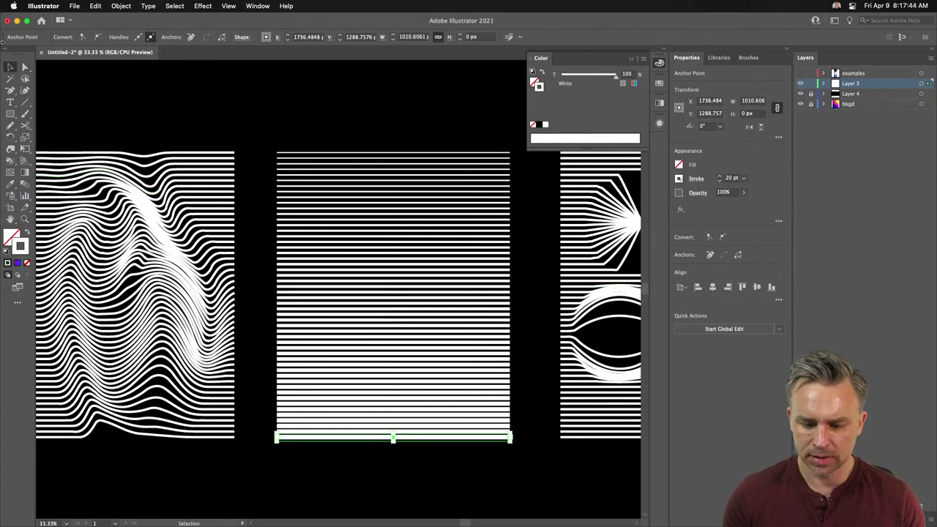
pyautogui.click(731, 178)
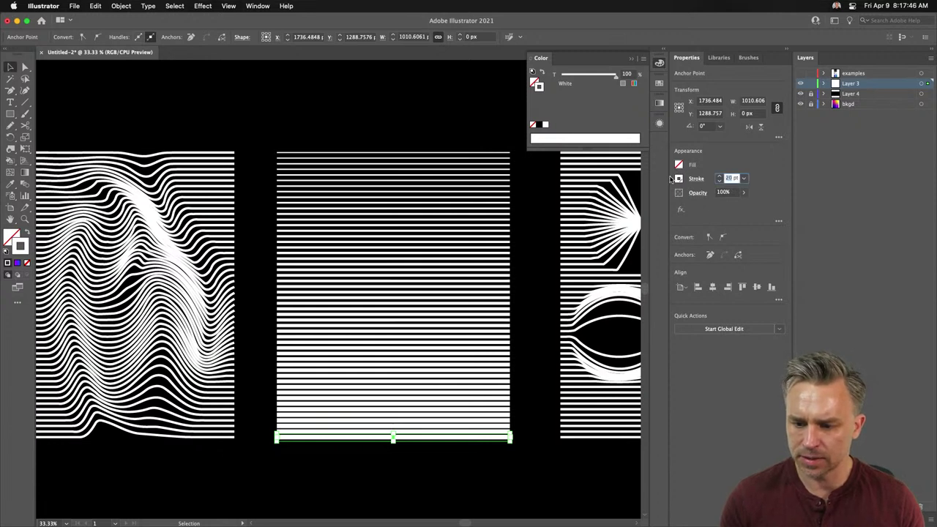
pyautogui.write('40')
pyautogui.press('Return')
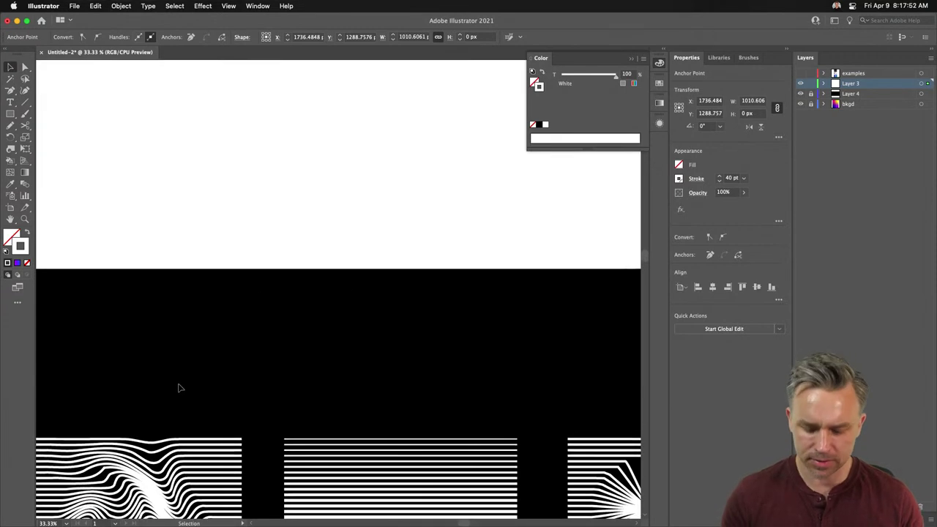
# Stretch the black background rectangle outward to frame all four stripe panels.
pyautogui.press('super+minus')
pyautogui.press('super+minus')
pyautogui.press('super+minus')
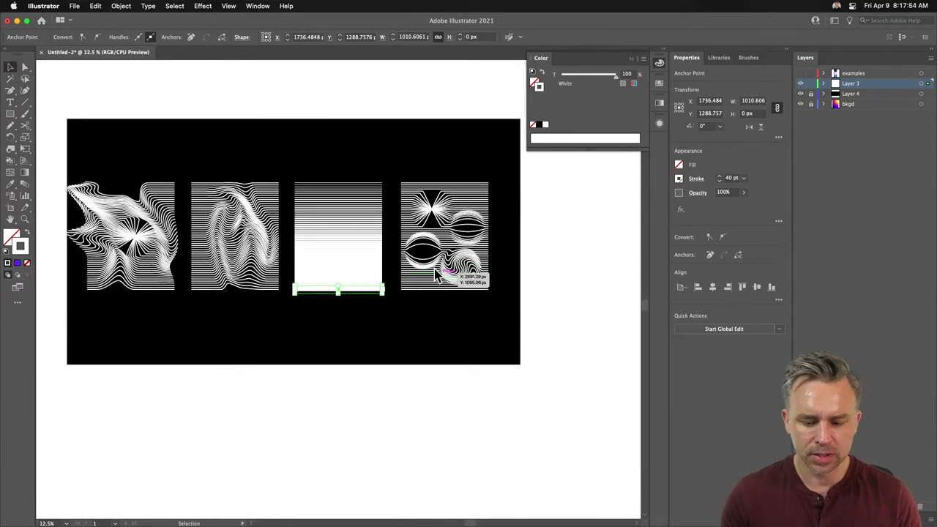
pyautogui.press('super+minus')
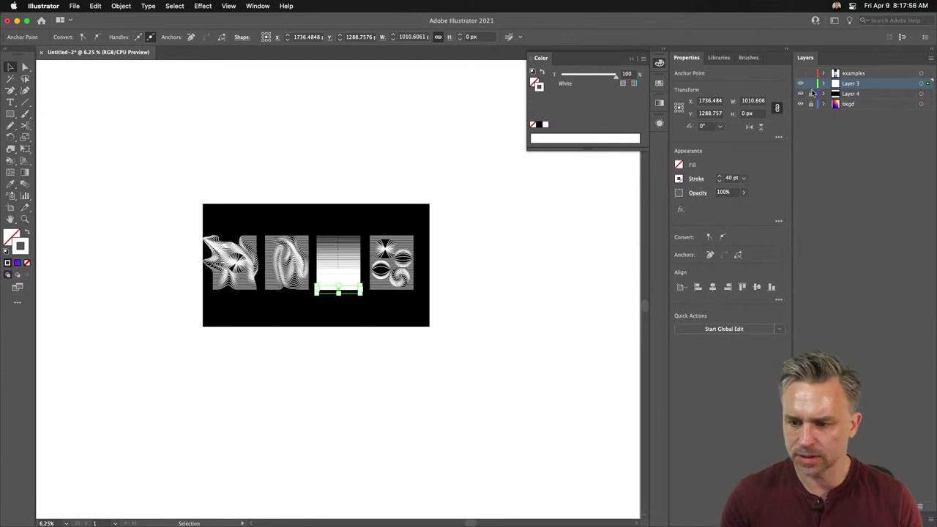
pyautogui.click(203, 206)
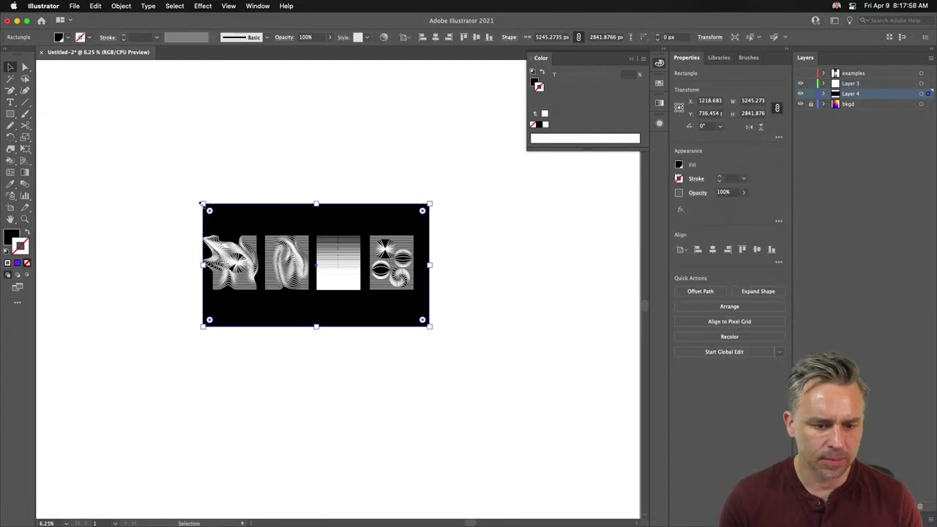
pyautogui.moveTo(203, 205); pyautogui.dragTo(69, 72)
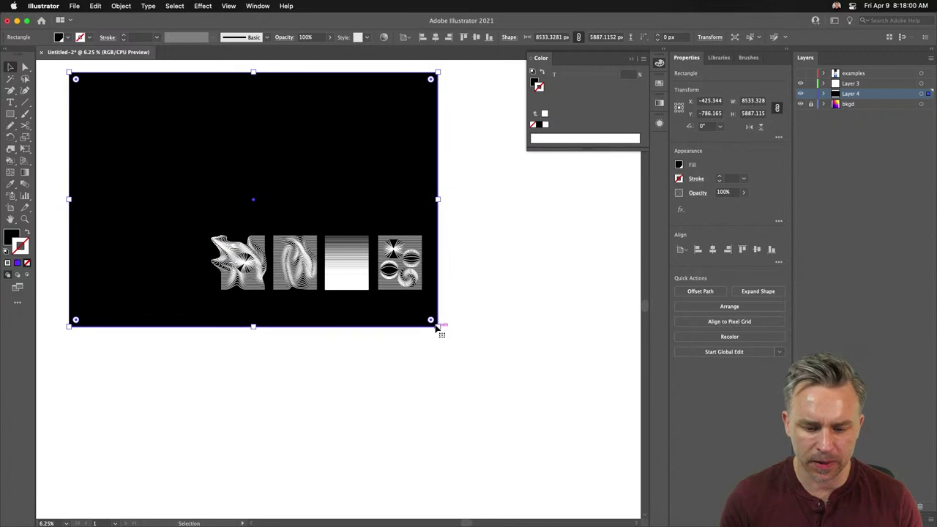
pyautogui.moveTo(438, 327); pyautogui.dragTo(581, 462)
pyautogui.moveTo(122, 121); pyautogui.dragTo(142, 160)
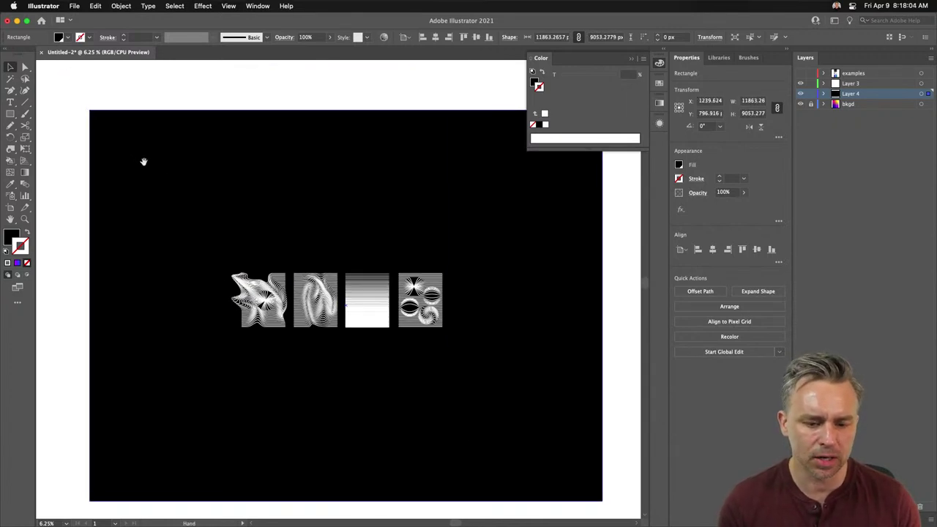
# Lock Layer 4 and make Layer 3 the active layer.
pyautogui.click(812, 93)
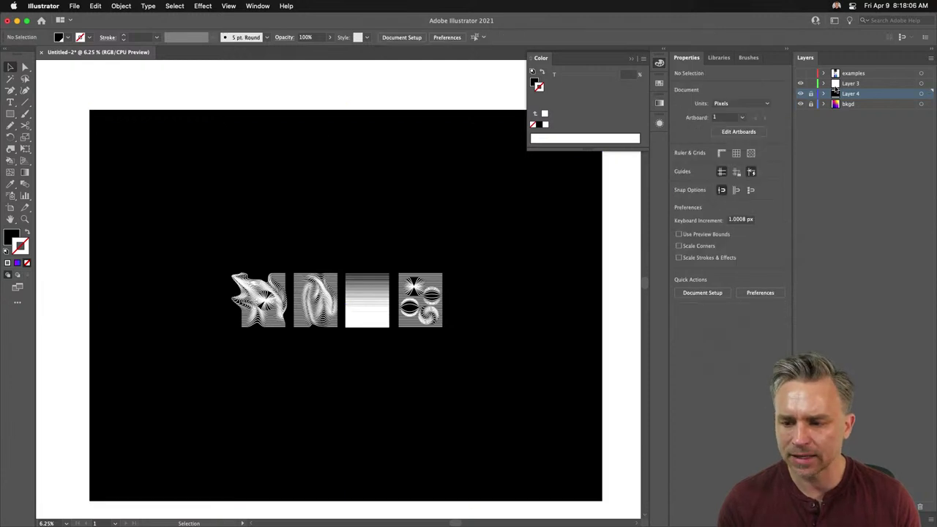
pyautogui.click(856, 83)
pyautogui.click(75, 5)
pyautogui.click(75, 5)
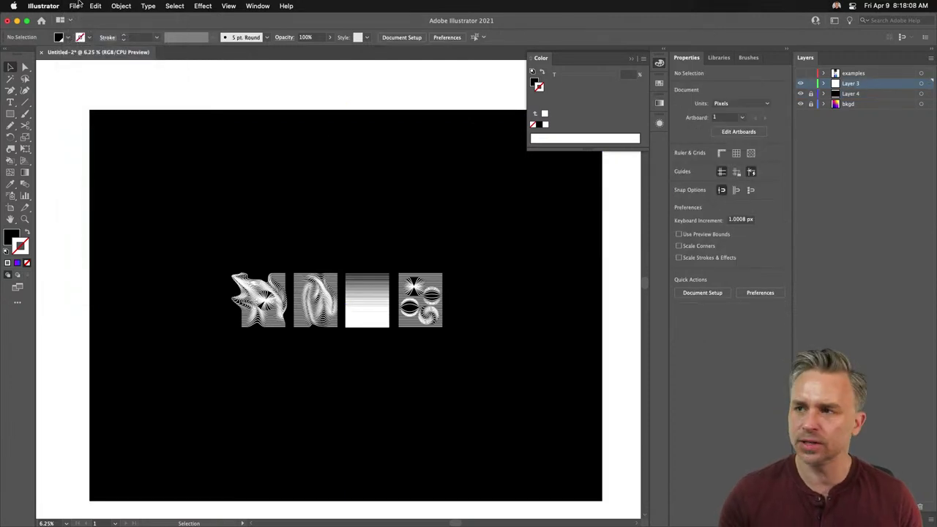
pyautogui.press('super+equal')
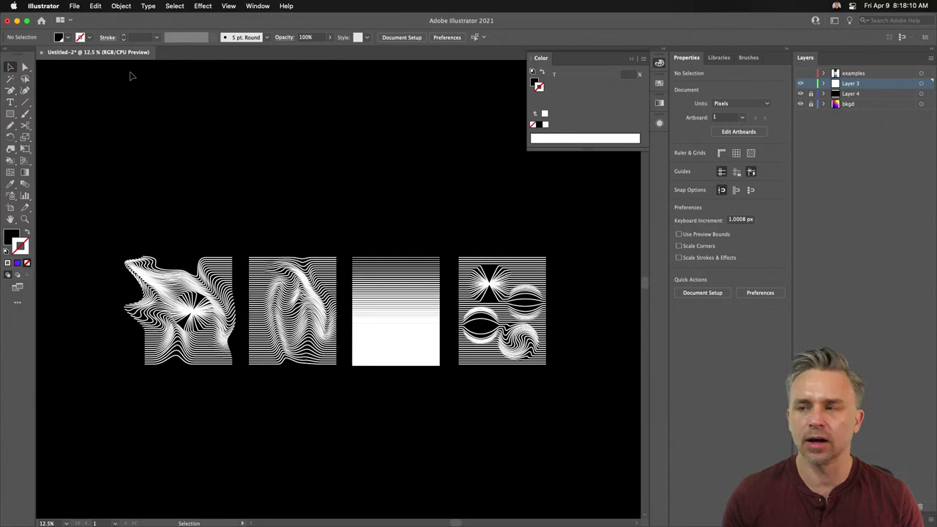
# Open File > Document Setup, showing Pixels units and 0 px bleed, and drag the dialog aside.
pyautogui.click(229, 6)
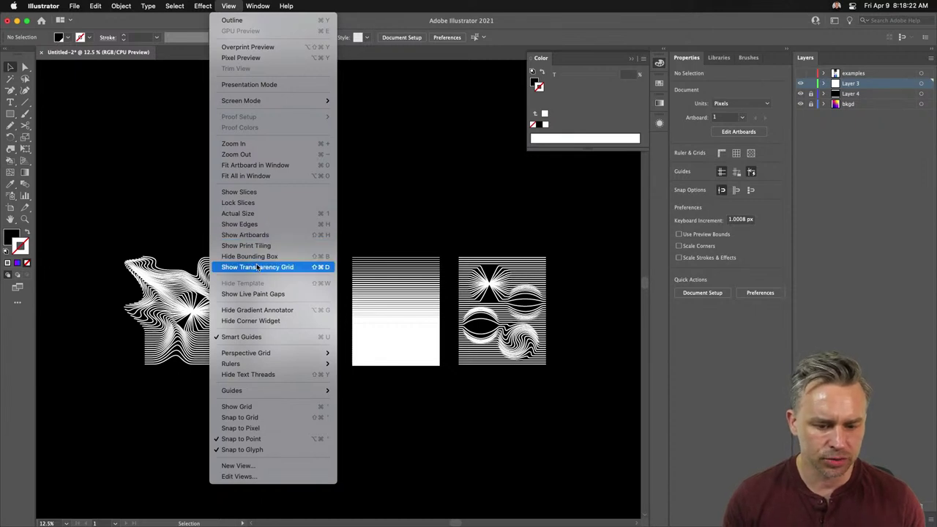
pyautogui.moveTo(76, 6)
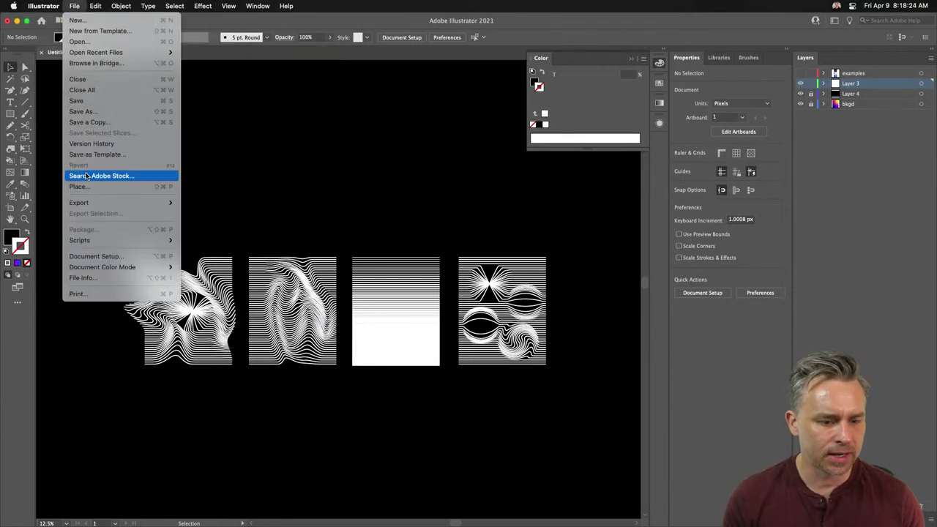
pyautogui.click(82, 257)
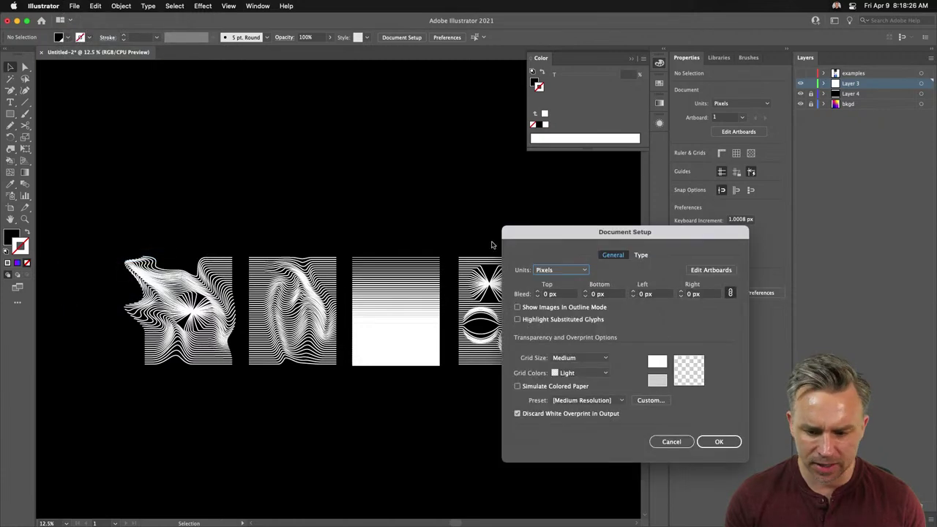
pyautogui.moveTo(514, 213); pyautogui.dragTo(461, 184)
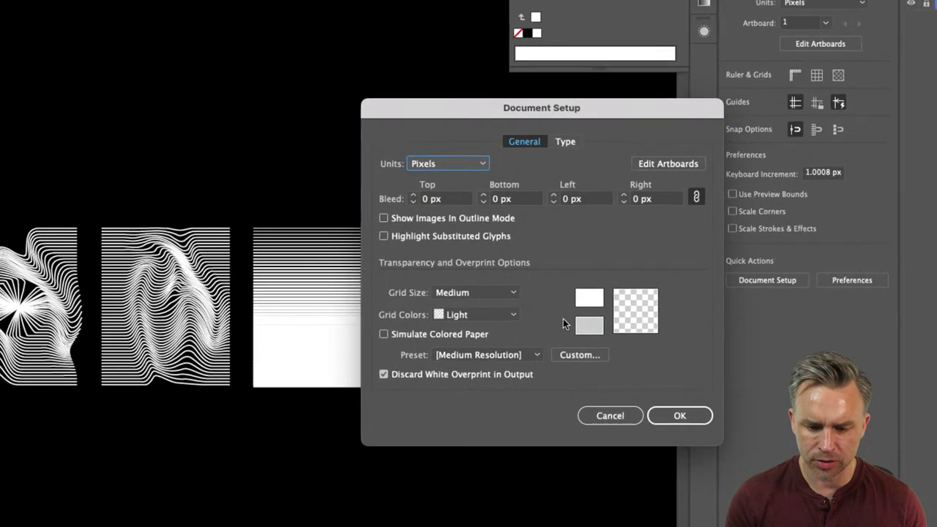
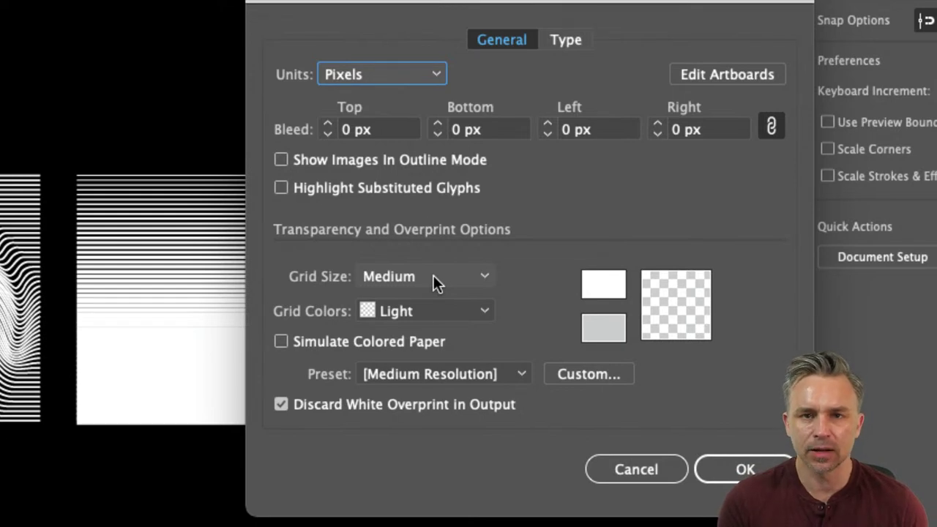
# Keep the transparency grid size at Medium and set both grid colours to black Licorice.
pyautogui.click(433, 275)
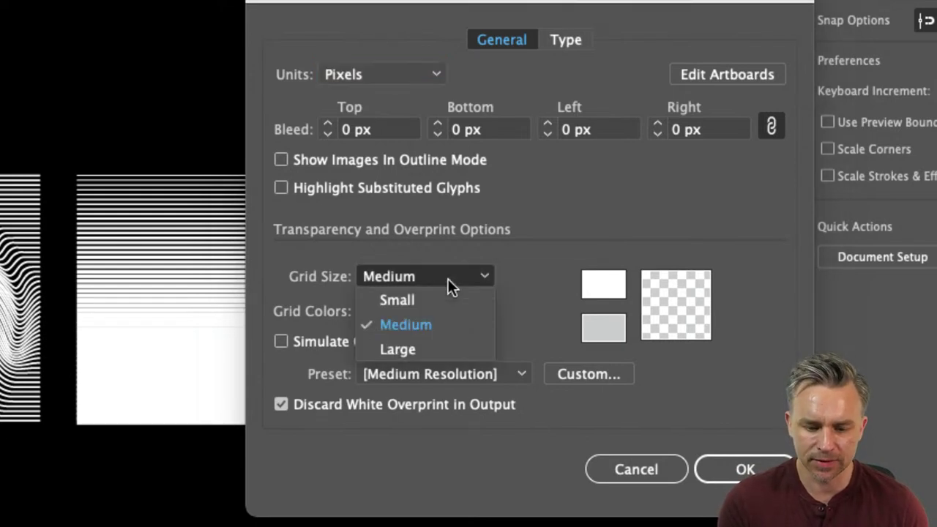
pyautogui.click(534, 236)
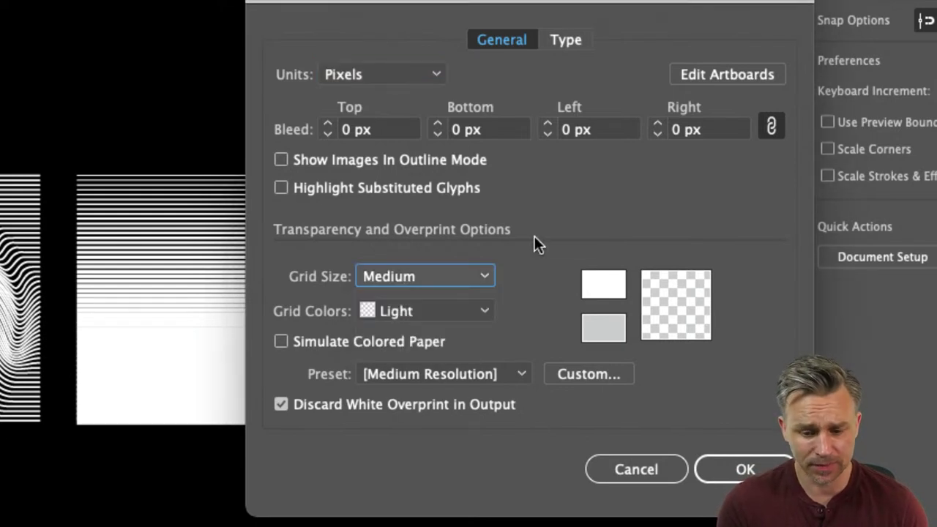
pyautogui.click(605, 286)
pyautogui.click(329, 203)
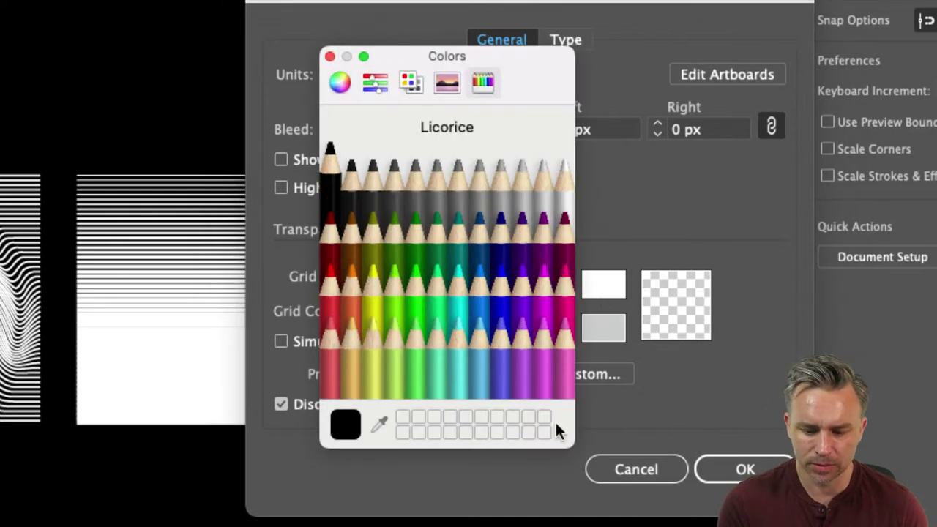
pyautogui.click(330, 56)
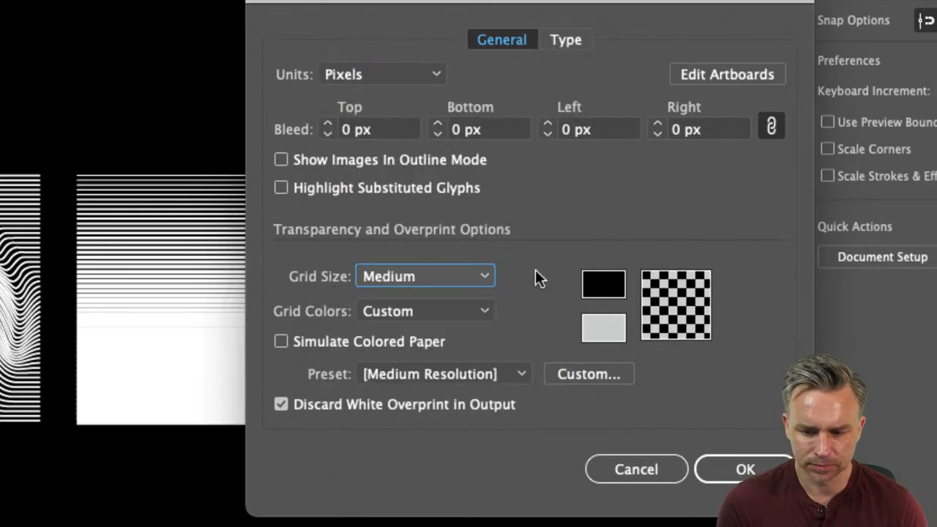
pyautogui.click(602, 328)
pyautogui.click(330, 169)
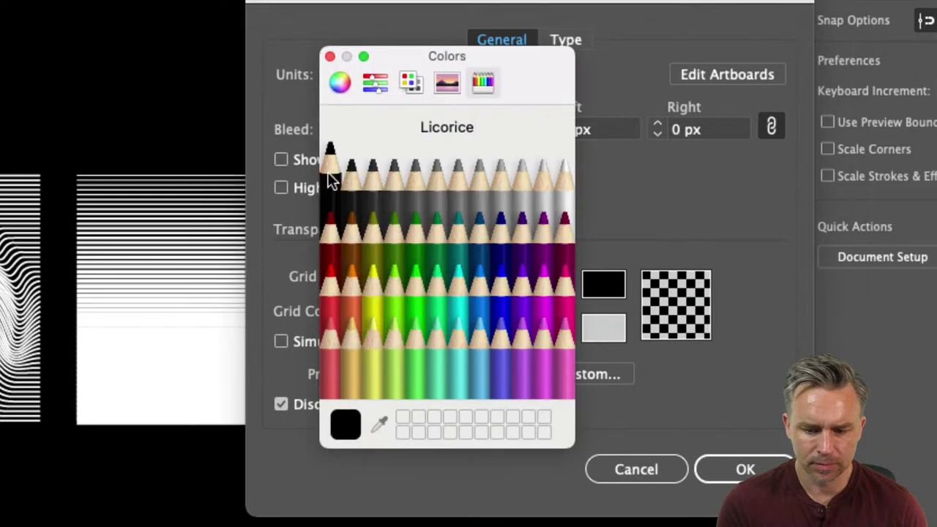
pyautogui.click(329, 56)
# Confirm Document Setup, hide Layer 4 and bkgd, and show the transparency grid.
pyautogui.click(725, 466)
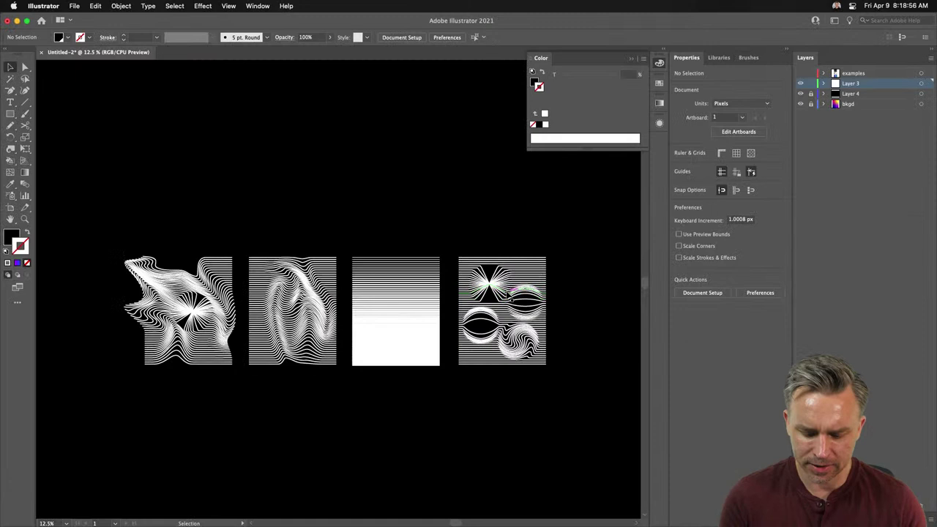
pyautogui.press('super+minus')
pyautogui.press('super+minus')
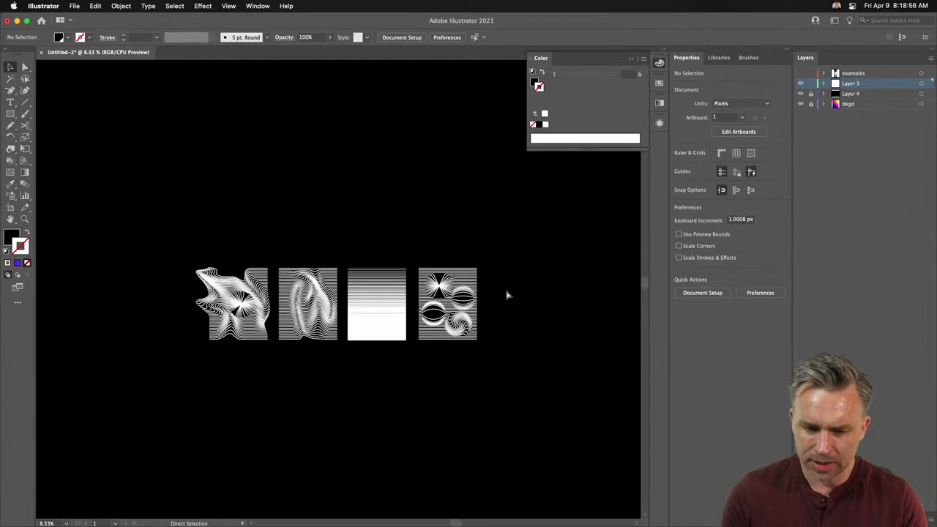
pyautogui.click(801, 94)
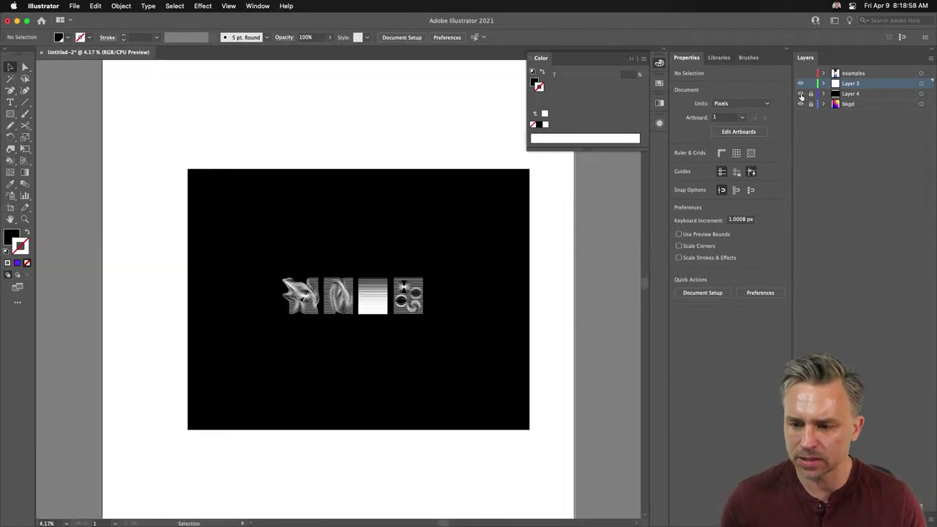
pyautogui.click(800, 104)
pyautogui.click(203, 6)
pyautogui.moveTo(228, 5)
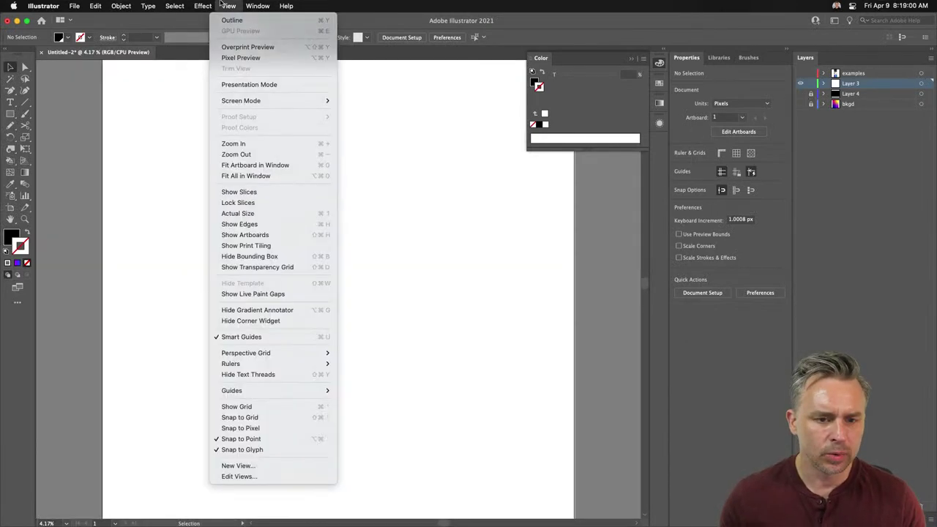
pyautogui.click(272, 269)
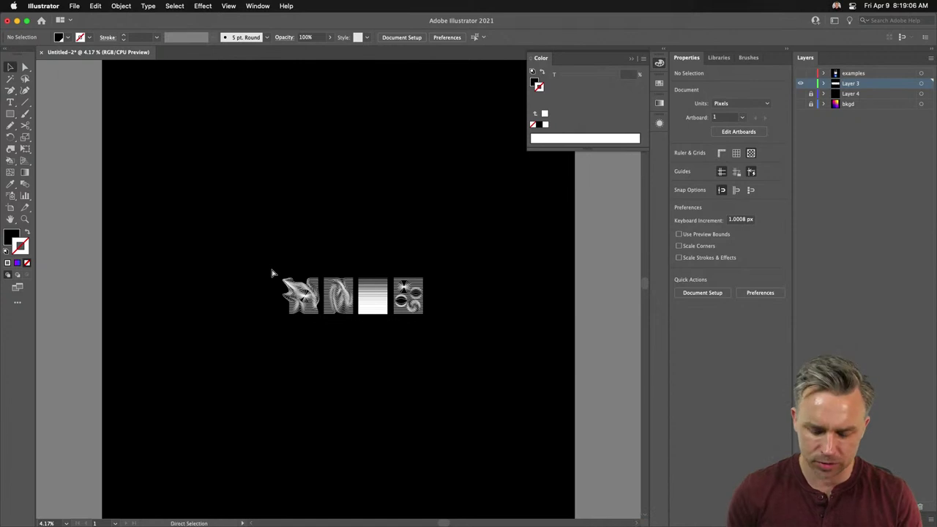
# Zoom to 25%, turn the bkgd gradient layer back on, and pan to empty space above the artwork.
pyautogui.press('super+equal')
pyautogui.press('super+equal')
pyautogui.press('super+equal')
pyautogui.press('super+equal')
pyautogui.press('super+equal')
pyautogui.press('super+minus')
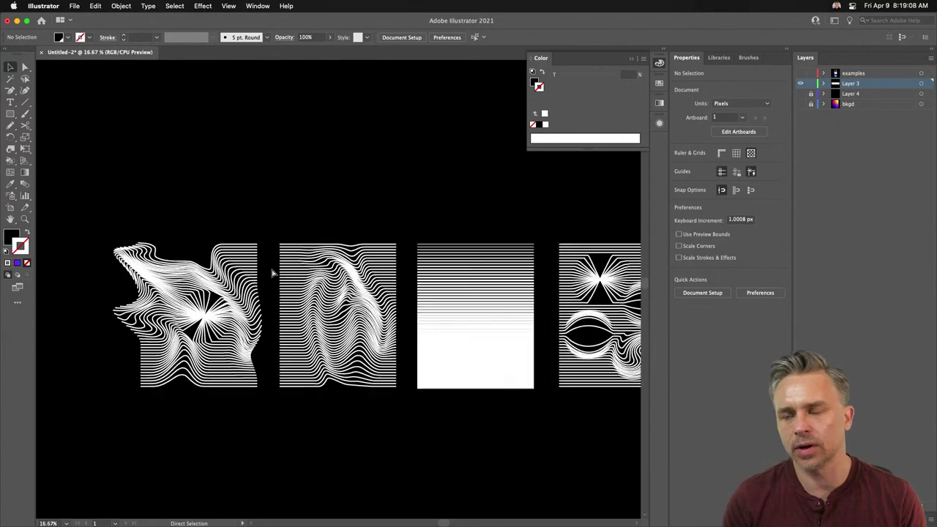
pyautogui.press('super+equal')
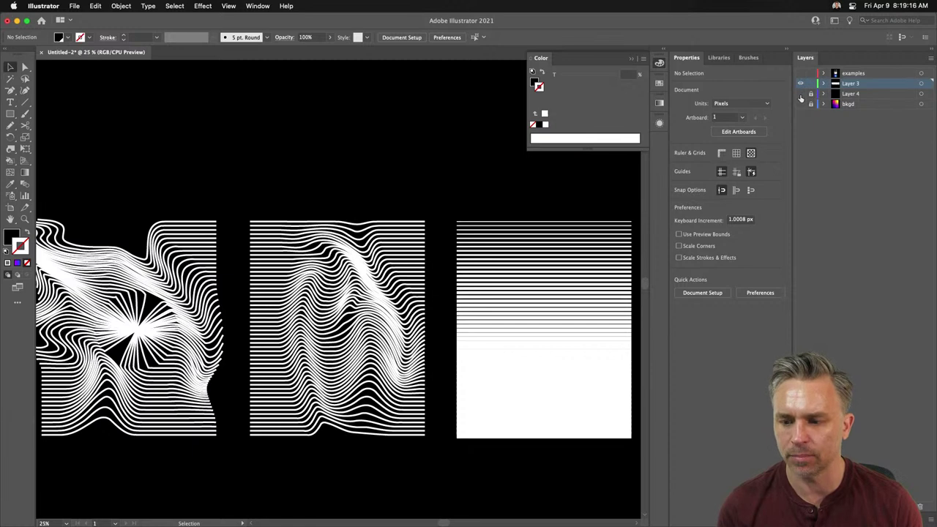
pyautogui.click(800, 105)
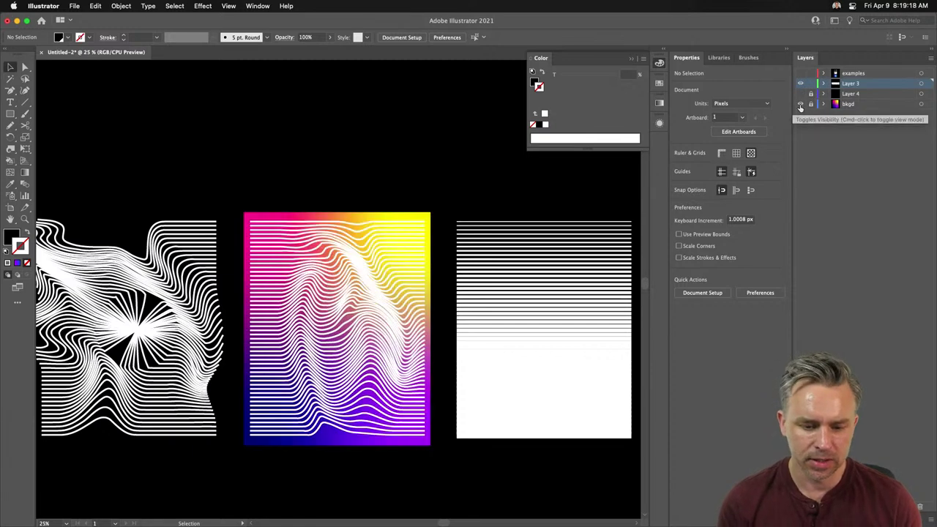
pyautogui.click(801, 104)
pyautogui.click(801, 105)
pyautogui.moveTo(327, 171); pyautogui.dragTo(339, 458)
# With the Pencil tool, set no fill and a pink gradient swatch stroke.
pyautogui.press('n')
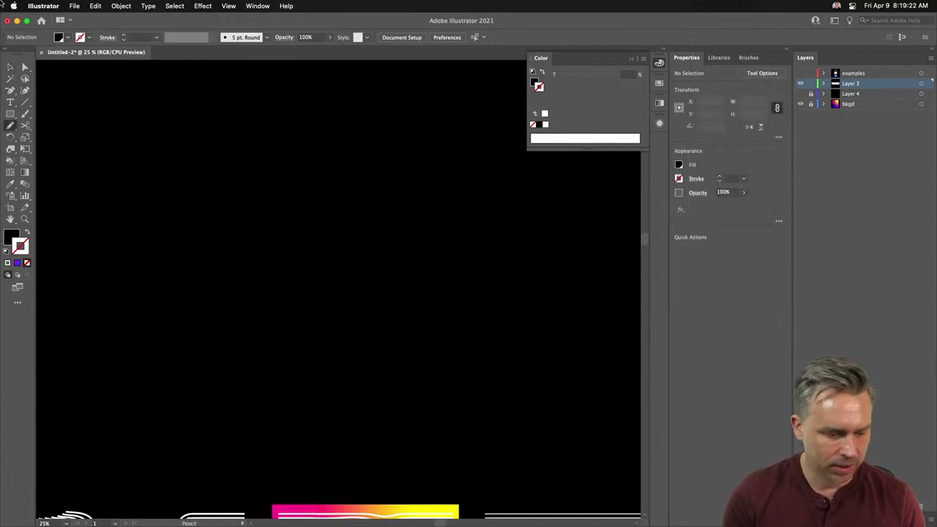
pyautogui.click(23, 231)
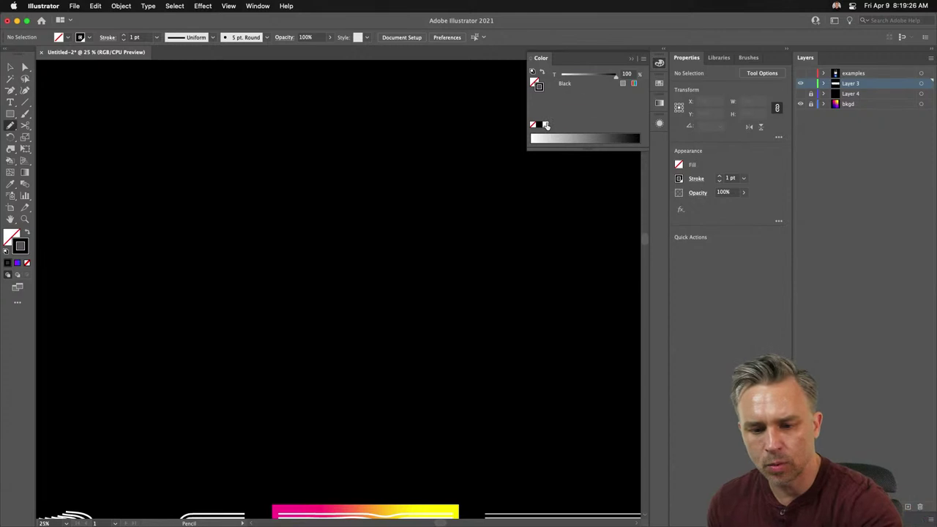
pyautogui.click(545, 125)
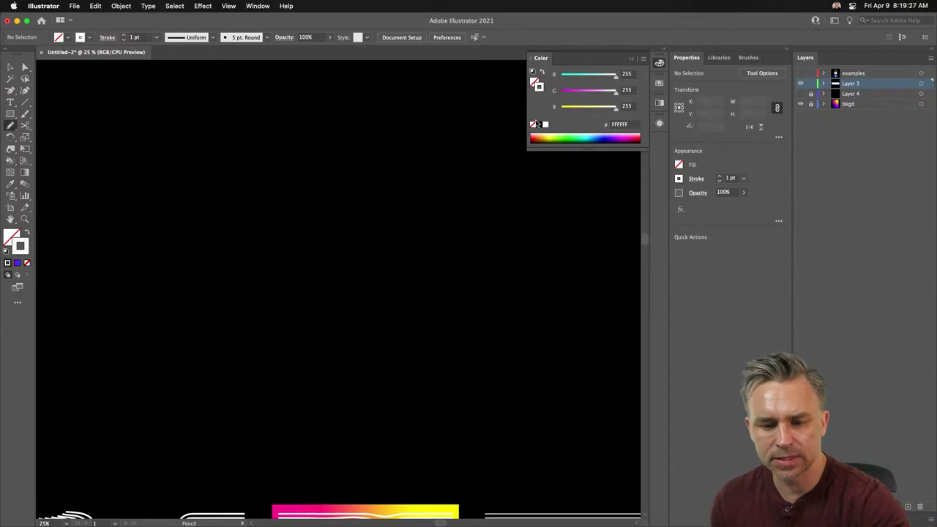
pyautogui.click(658, 83)
pyautogui.click(584, 154)
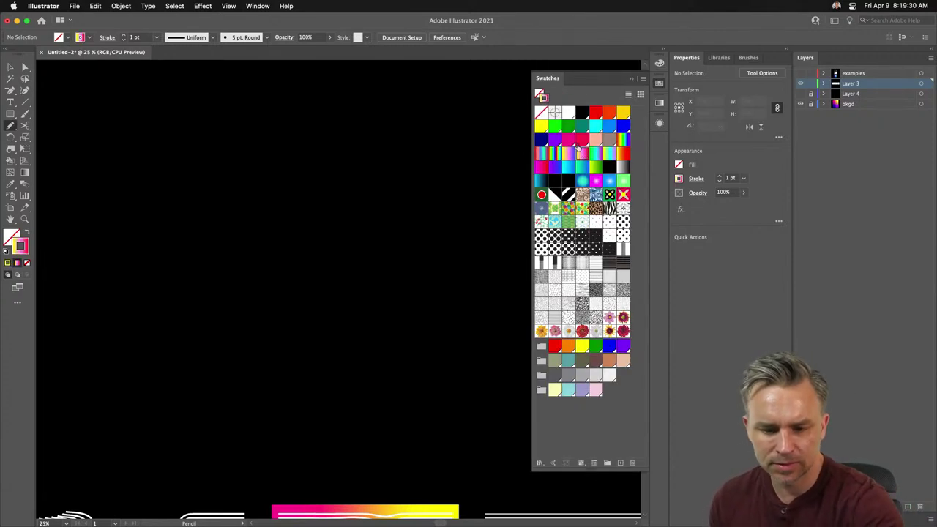
# Draw a test pencil curve, delete it, and zoom to 100% with nothing selected.
pyautogui.press('Return')
pyautogui.click(423, 306)
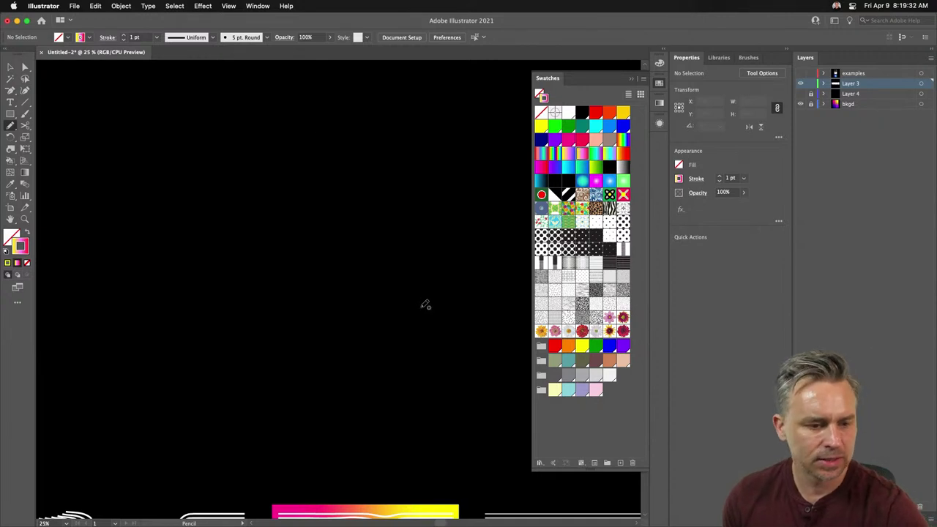
pyautogui.moveTo(167, 164)
pyautogui.mouseDown()
pyautogui.moveTo(225, 292)
pyautogui.moveTo(421, 434)
pyautogui.mouseUp()
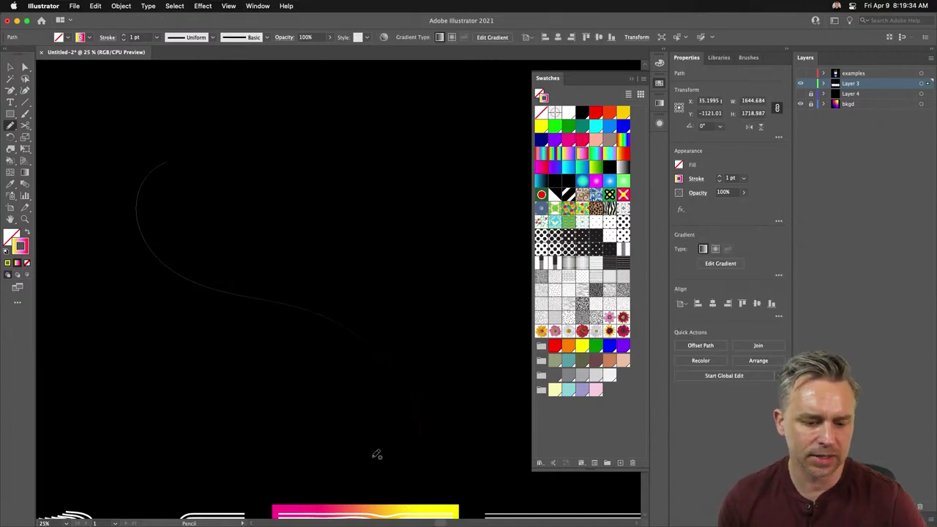
pyautogui.click(11, 68)
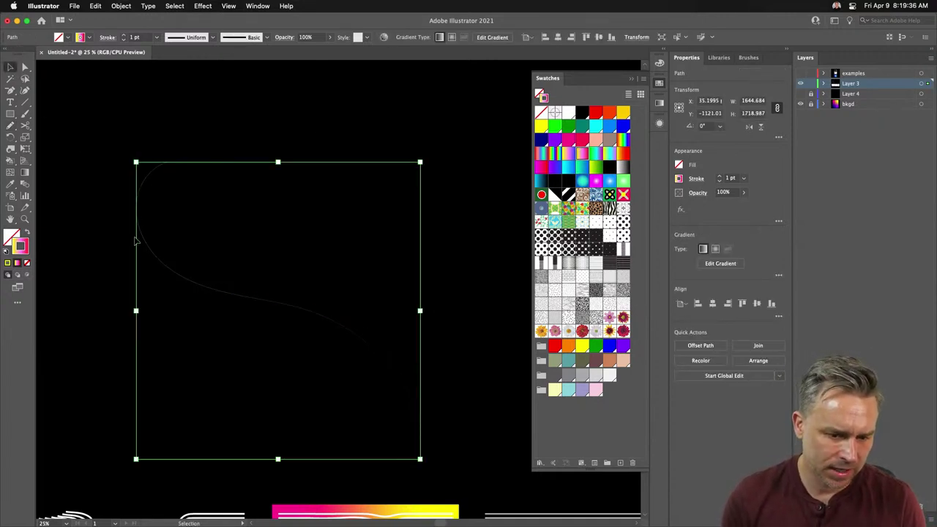
pyautogui.press('Delete')
pyautogui.press('super+1')
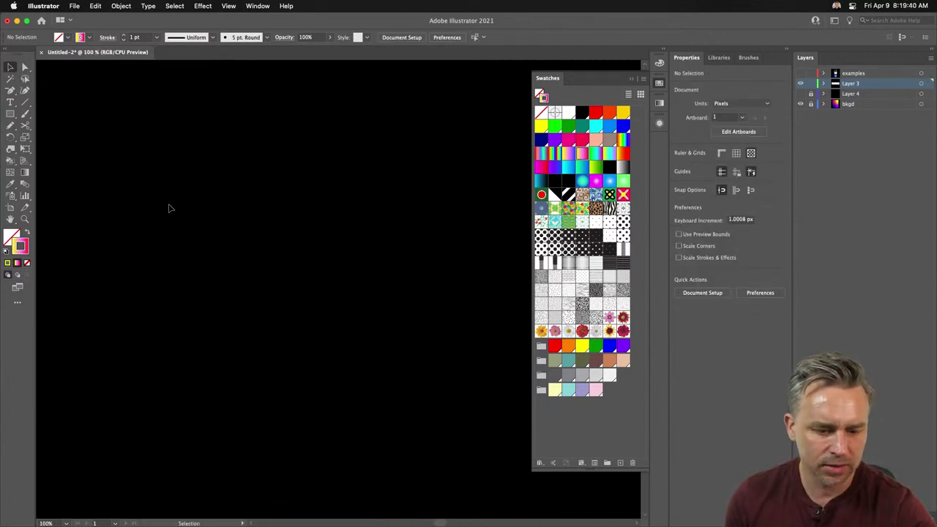
pyautogui.moveTo(168, 209); pyautogui.dragTo(284, 340)
pyautogui.click(11, 125)
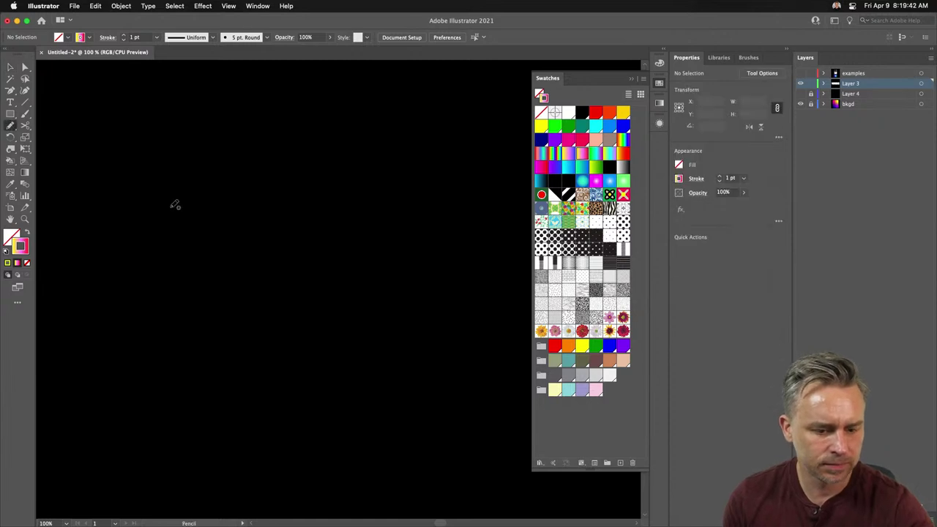
# Draw three flowing pencil curves, including a large top-right arc, then zoom out to 50%.
pyautogui.moveTo(160, 186)
pyautogui.mouseDown()
pyautogui.moveTo(142, 208)
pyautogui.moveTo(307, 350)
pyautogui.moveTo(341, 474)
pyautogui.mouseUp()
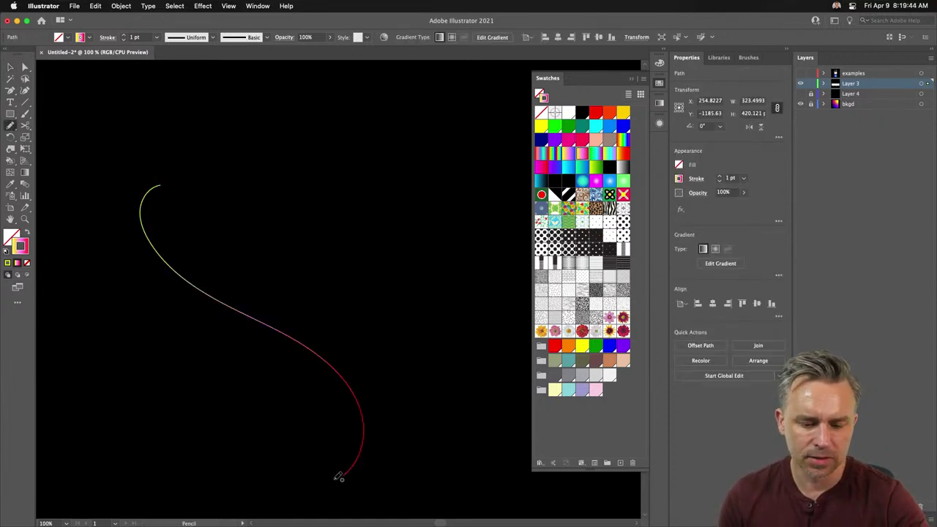
pyautogui.scroll(5, 180, 295)
pyautogui.hscroll(5, 180, 295)
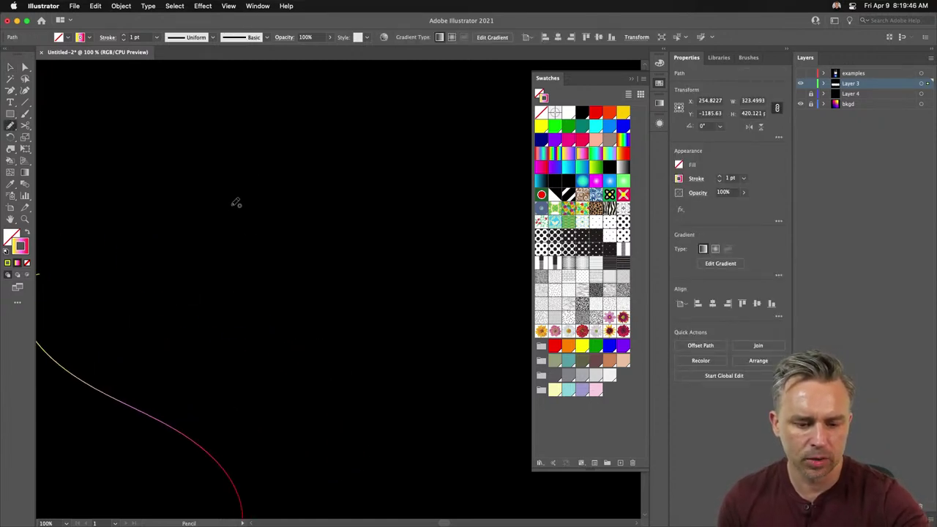
pyautogui.moveTo(236, 203)
pyautogui.mouseDown()
pyautogui.moveTo(355, 327)
pyautogui.moveTo(457, 169)
pyautogui.mouseUp()
pyautogui.moveTo(291, 163); pyautogui.dragTo(87, 365)
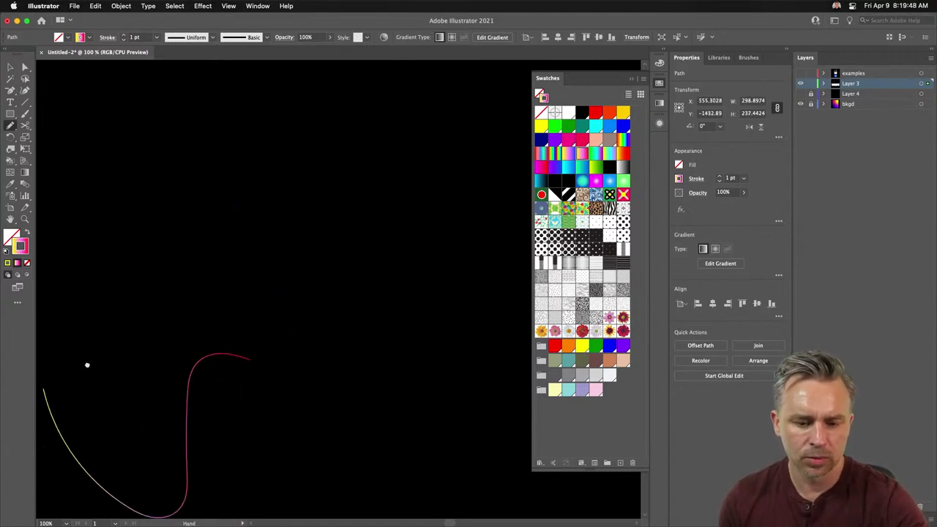
pyautogui.moveTo(183, 103)
pyautogui.mouseDown()
pyautogui.moveTo(442, 188)
pyautogui.moveTo(562, 506)
pyautogui.mouseUp()
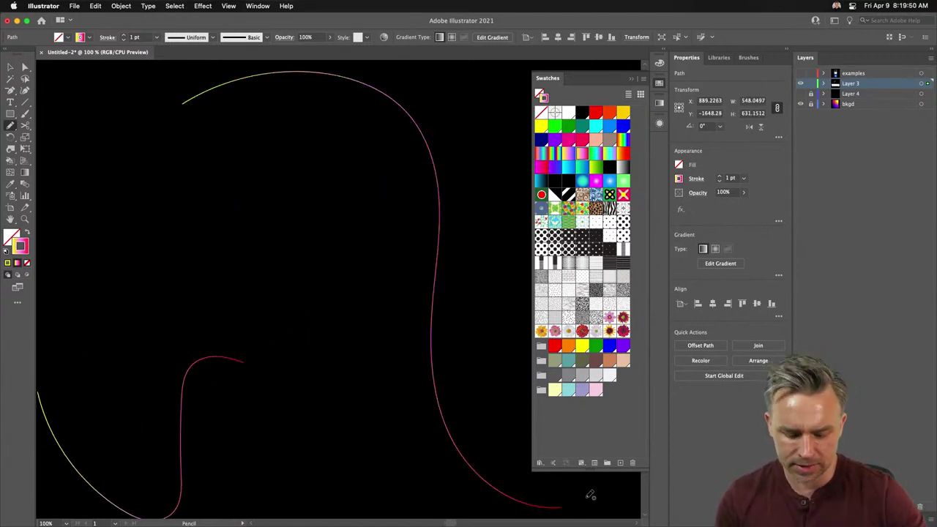
pyautogui.press('super+minus')
pyautogui.press('super+minus')
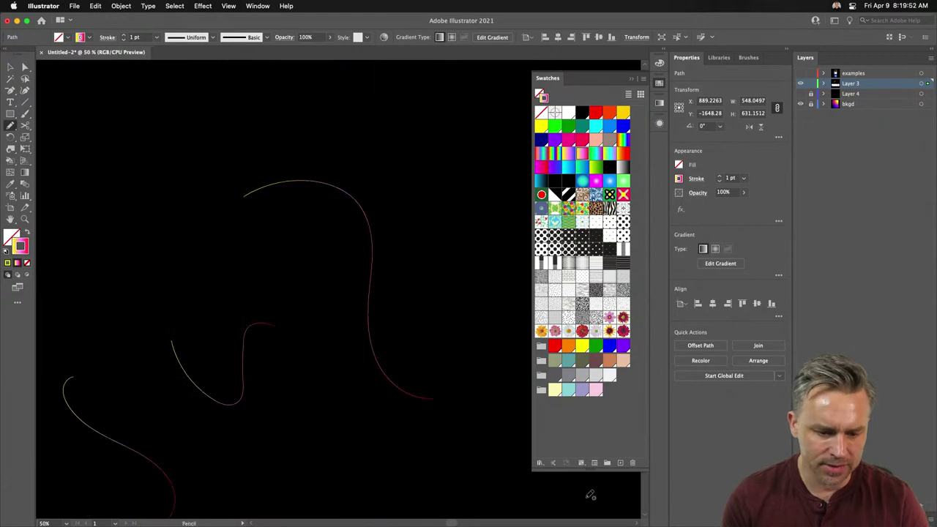
pyautogui.moveTo(344, 374); pyautogui.dragTo(397, 215)
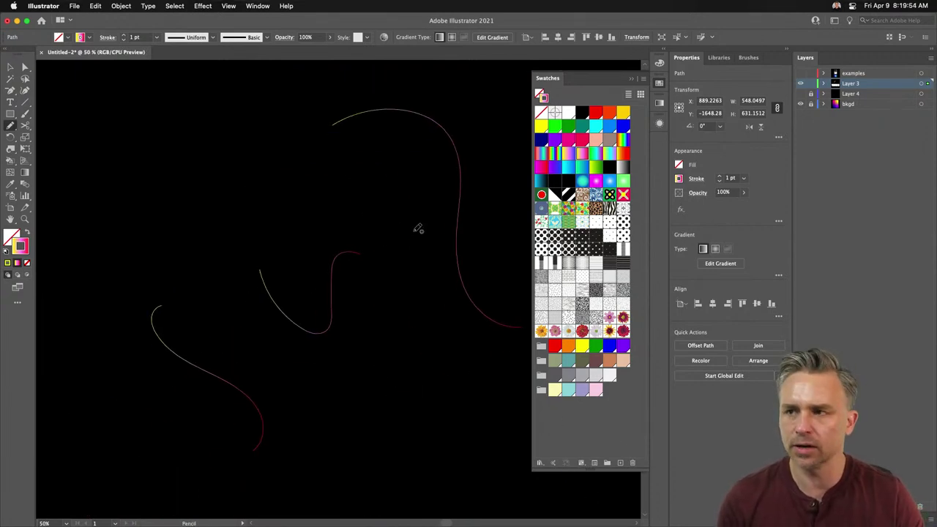
# Give the small middle curve a green-cyan gradient stroke and the large curve a red-orange one.
pyautogui.click(9, 67)
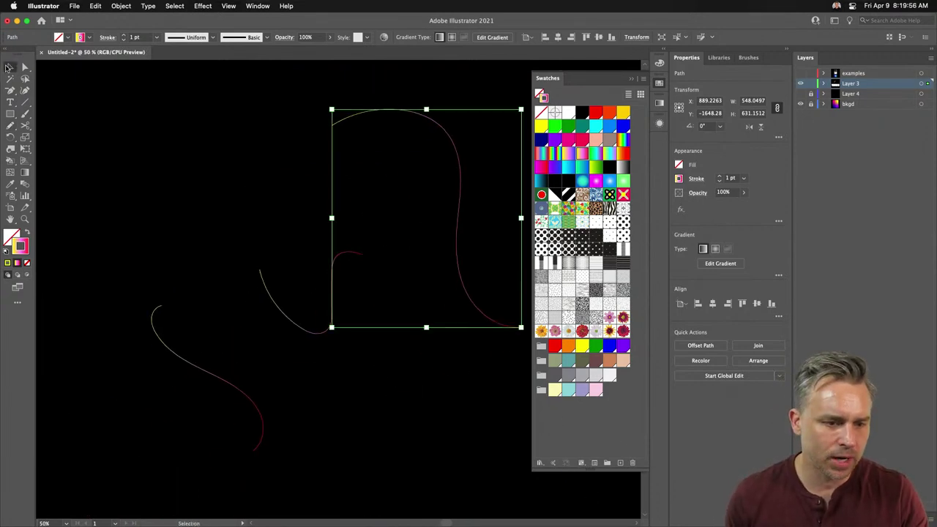
pyautogui.click(280, 297)
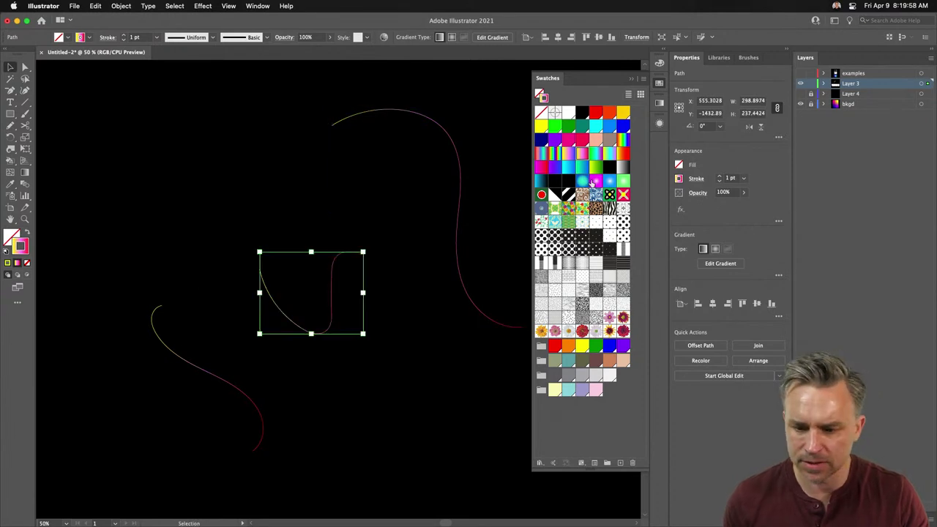
pyautogui.click(595, 153)
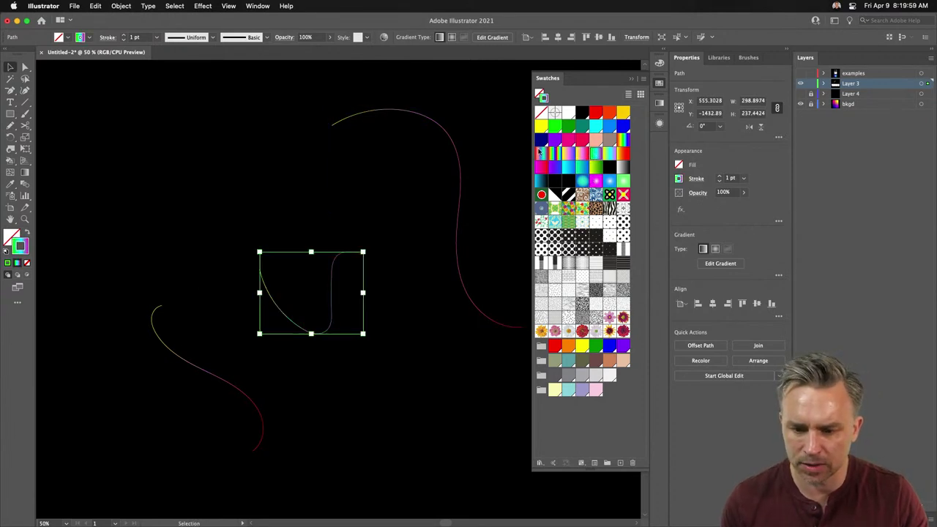
pyautogui.click(434, 125)
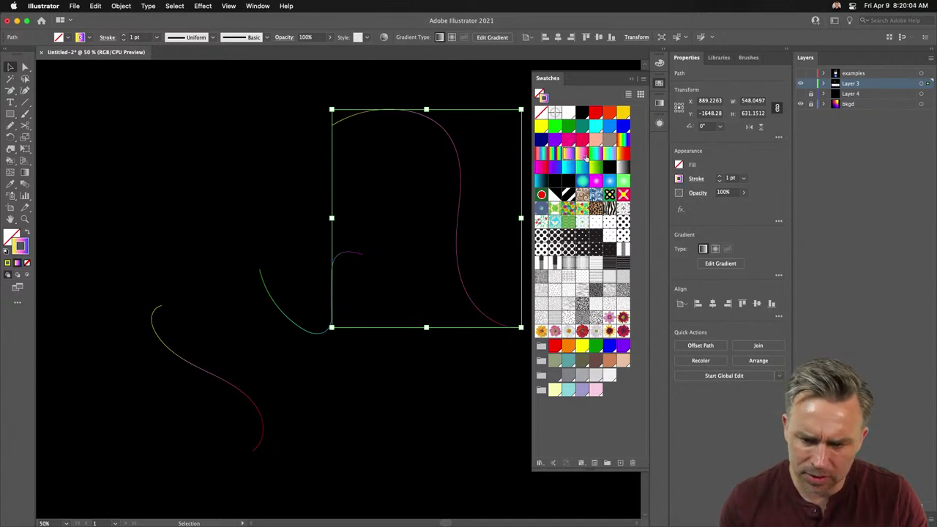
pyautogui.click(594, 155)
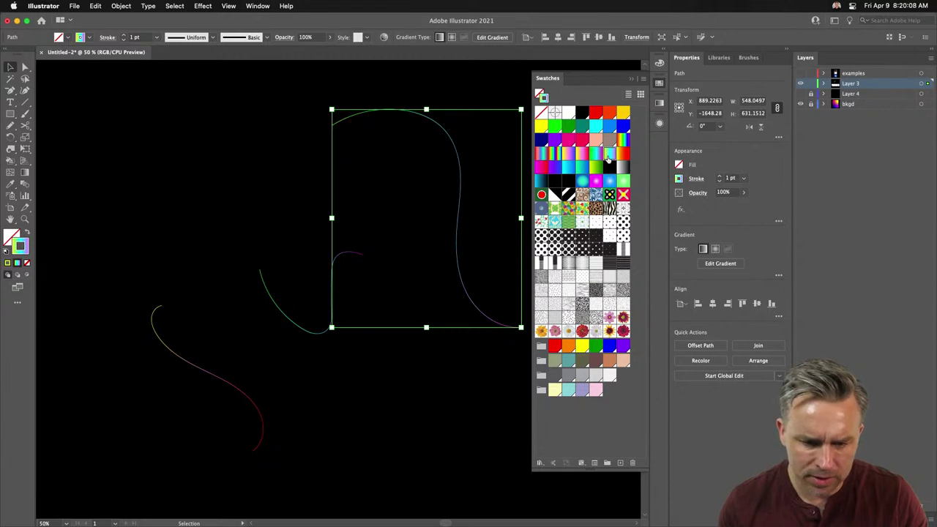
pyautogui.click(623, 155)
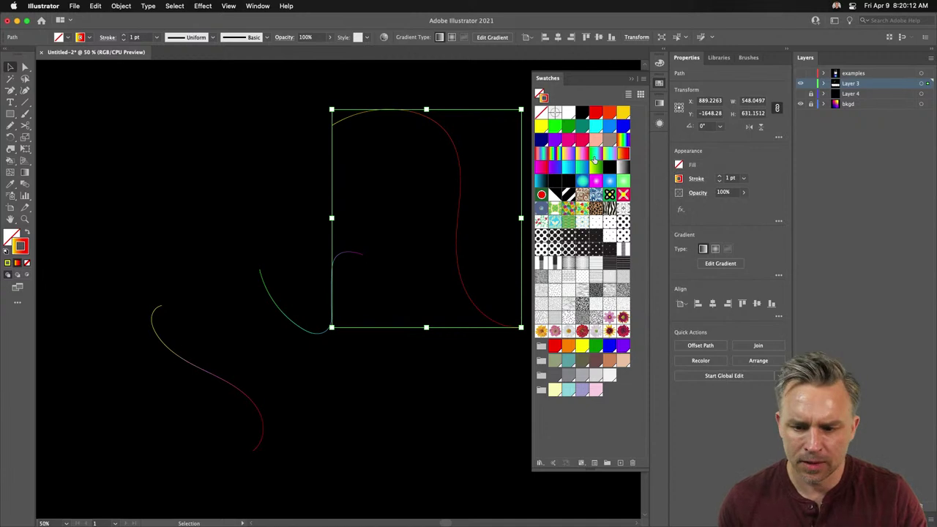
# Select all three curves and set their stroke weight to 4 pt.
pyautogui.moveTo(132, 117); pyautogui.dragTo(461, 436)
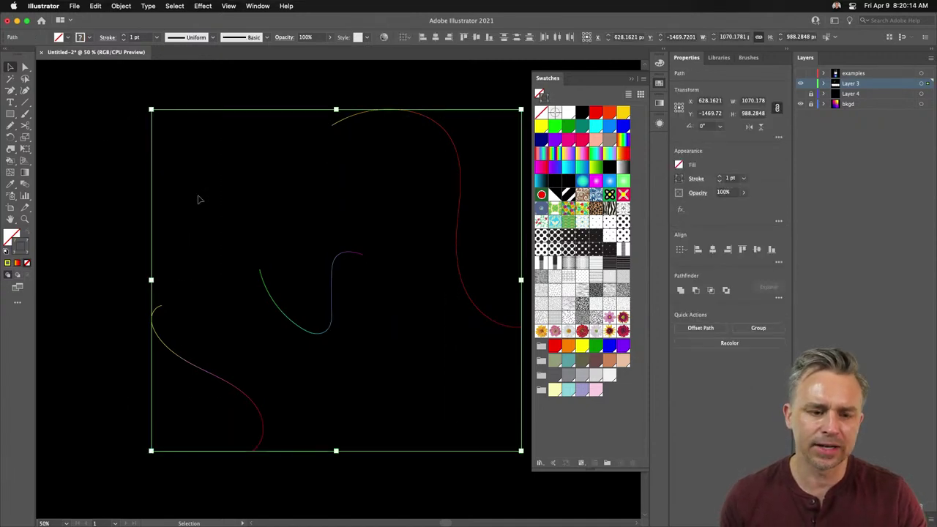
pyautogui.click(125, 35)
pyautogui.click(125, 36)
pyautogui.click(125, 35)
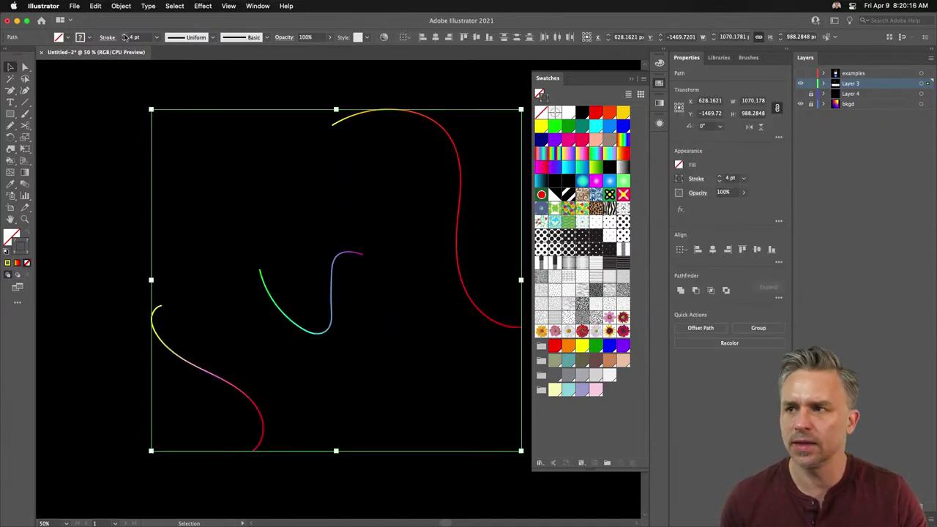
pyautogui.click(25, 184)
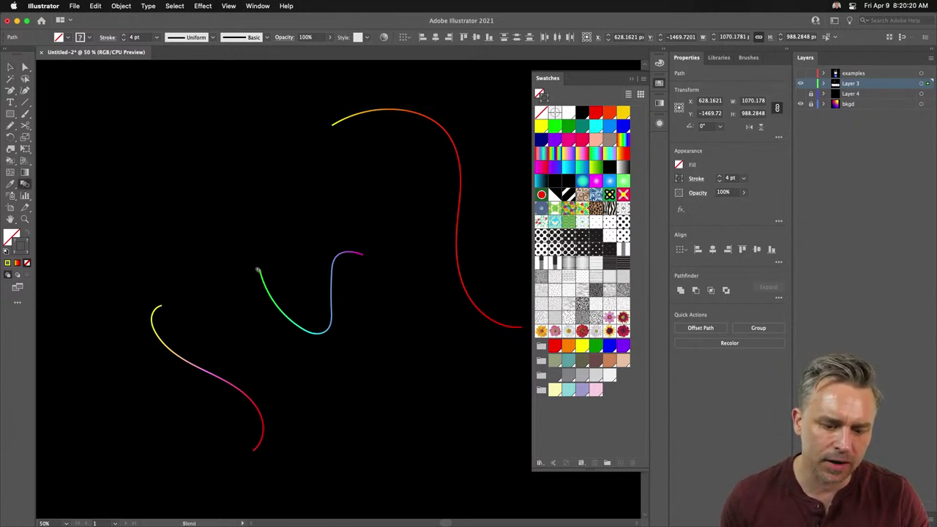
# Blend the three curves together using Specified Steps spacing of 50.
pyautogui.click(261, 273)
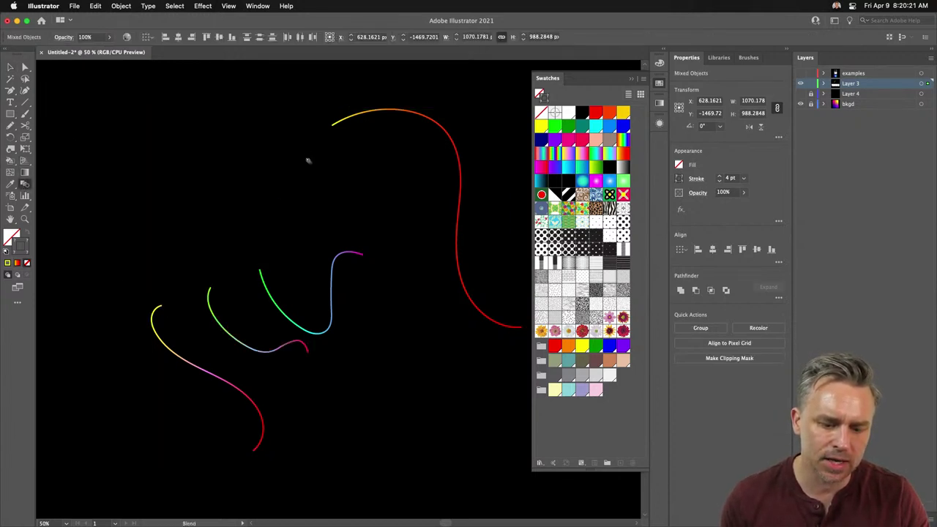
pyautogui.click(335, 129)
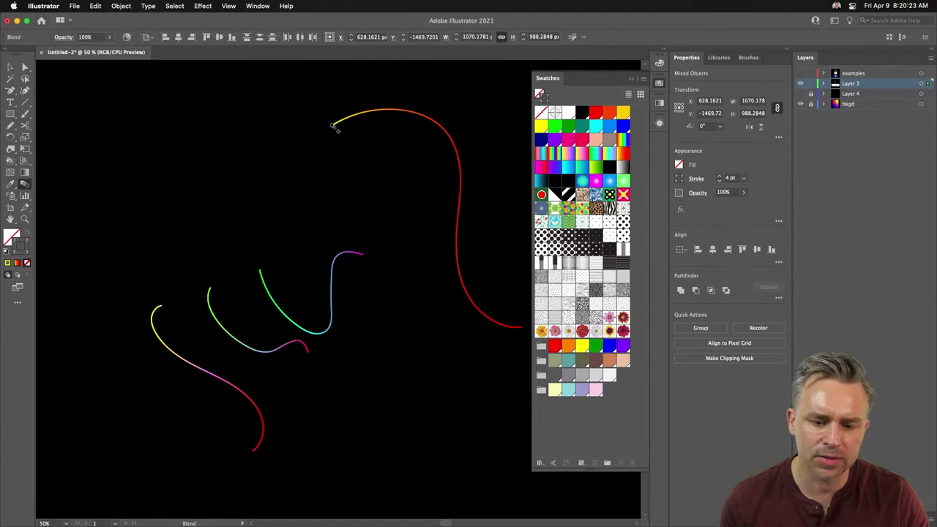
pyautogui.doubleClick(24, 184)
pyautogui.click(636, 213)
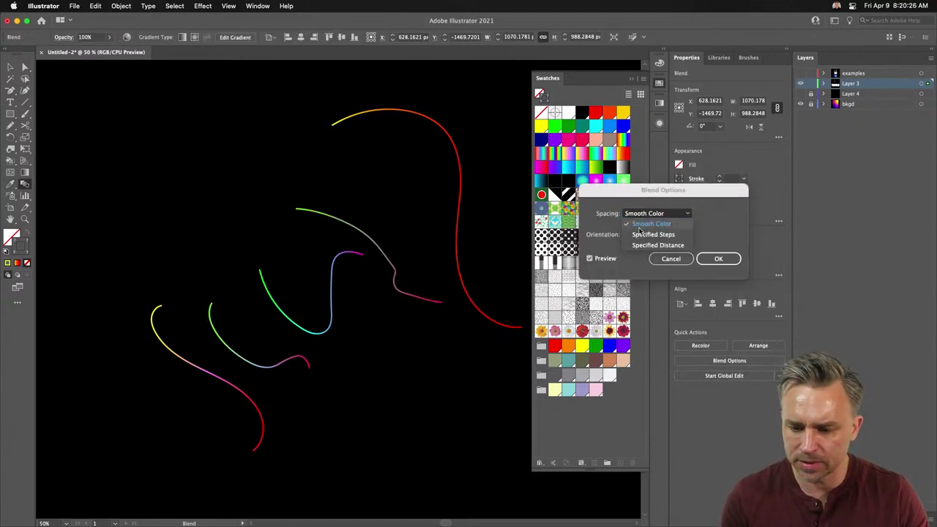
pyautogui.click(678, 224)
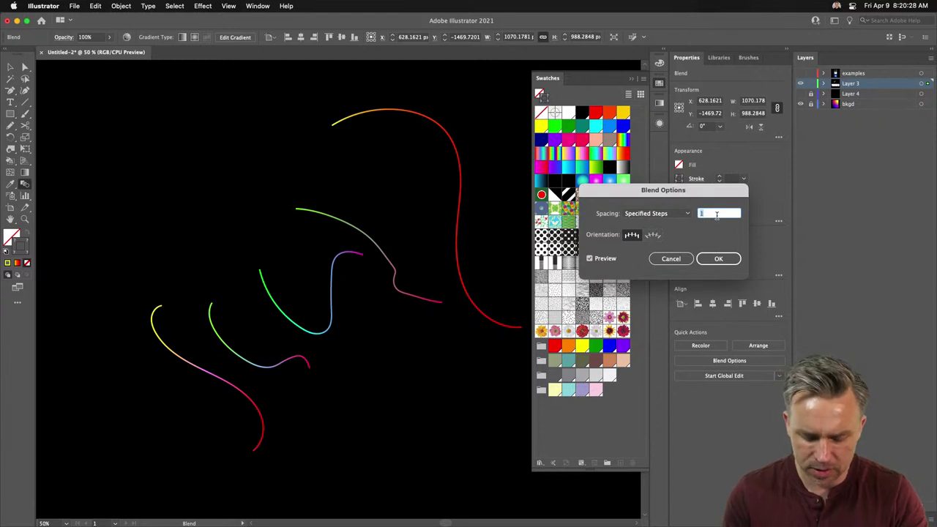
pyautogui.write('50')
pyautogui.press('Tab')
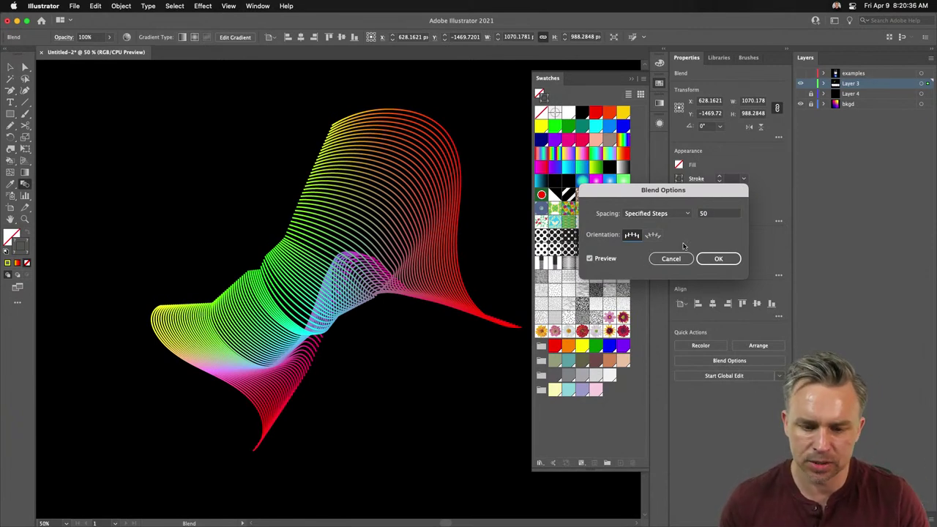
pyautogui.click(718, 259)
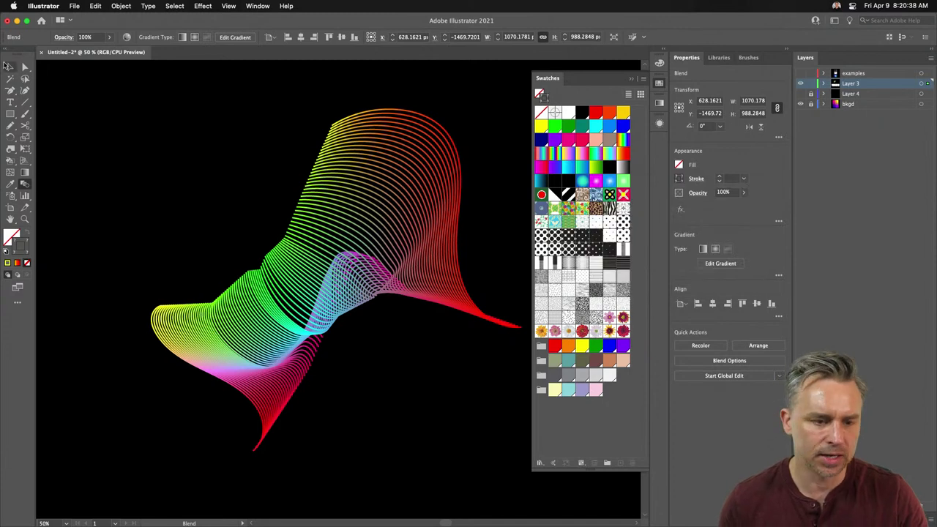
# Return to the Selection tool, scroll around the ribbon, and close the Swatches panel.
pyautogui.click(10, 67)
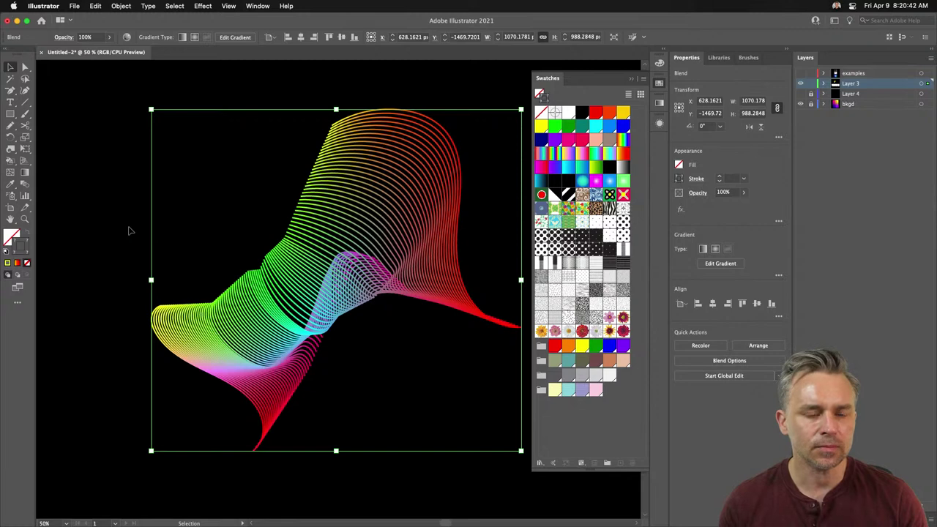
pyautogui.hscroll(4, 160, 246)
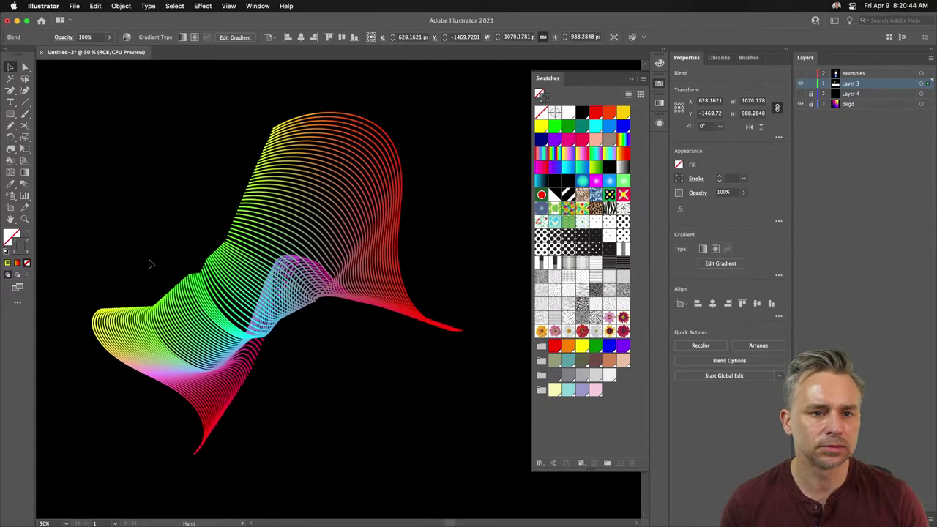
pyautogui.scroll(1, 157, 271)
pyautogui.hscroll(-1, 157, 271)
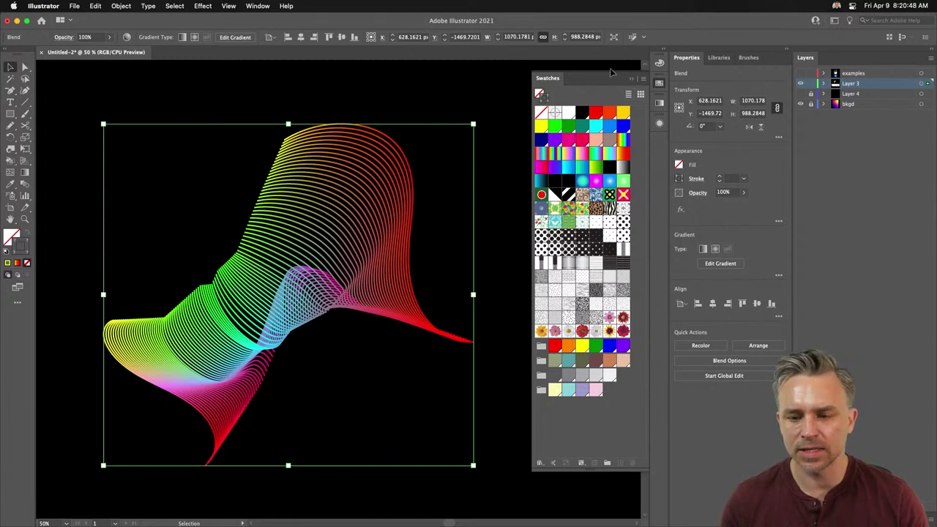
pyautogui.click(636, 80)
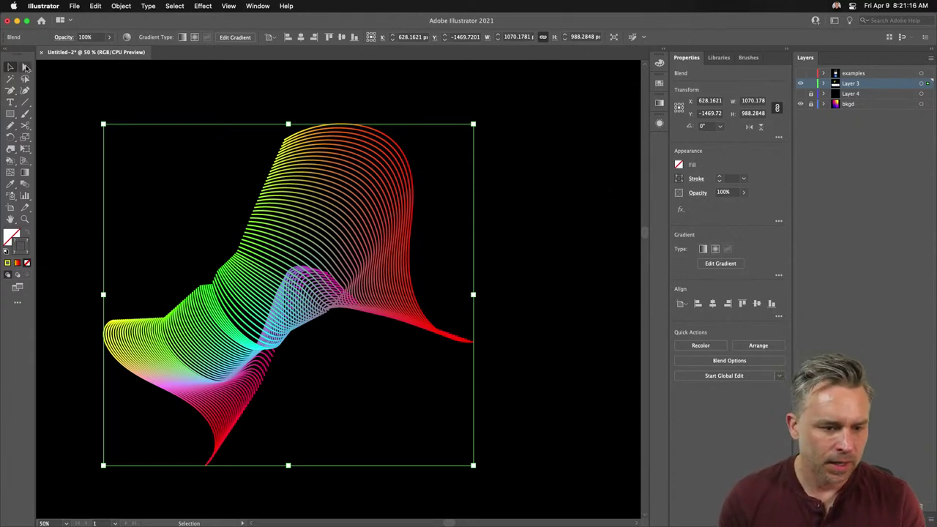
# Reshape the top blend spine, pulling its top-right anchor up and bulging a segment right.
pyautogui.press('a')
pyautogui.click(404, 153)
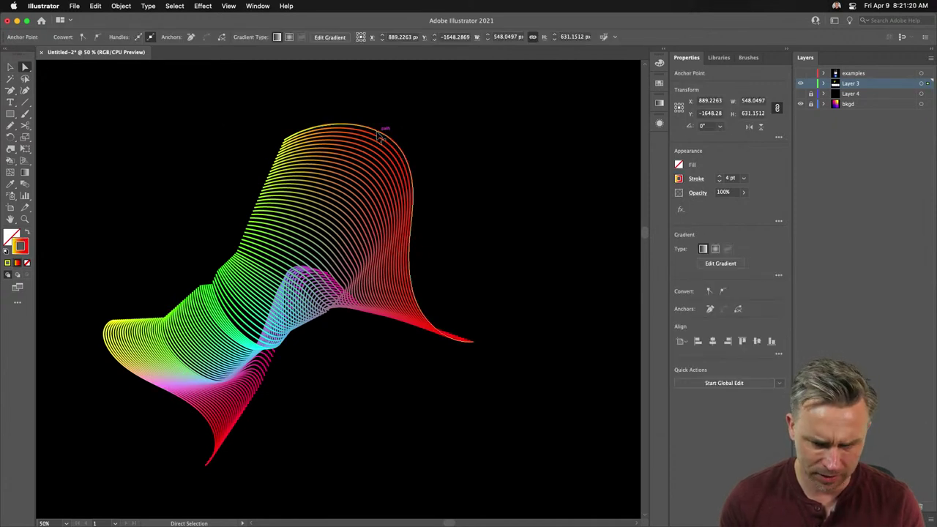
pyautogui.moveTo(396, 144); pyautogui.dragTo(426, 125)
pyautogui.click(412, 190)
pyautogui.moveTo(430, 191); pyautogui.dragTo(444, 191)
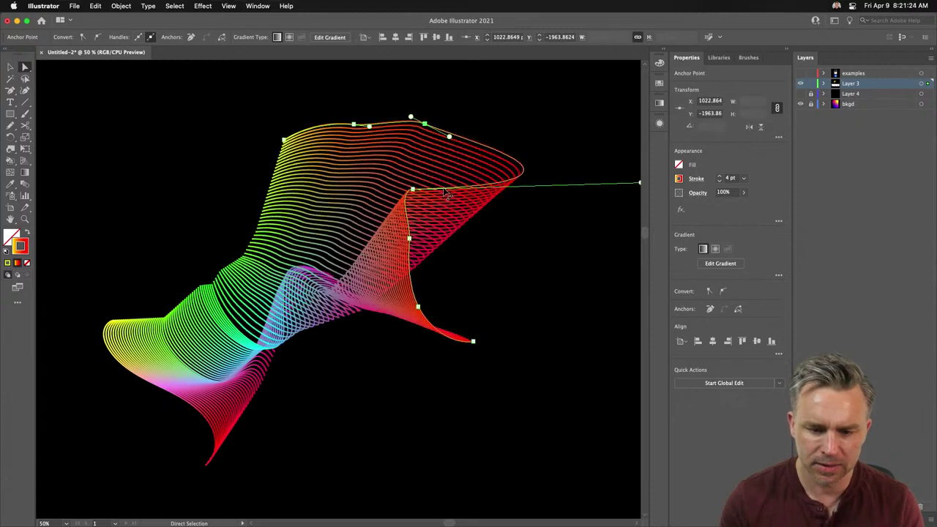
pyautogui.press('super+shift+a')
# Nudge the middle spine upward and stretch the red blend's end down and right.
pyautogui.click(293, 270)
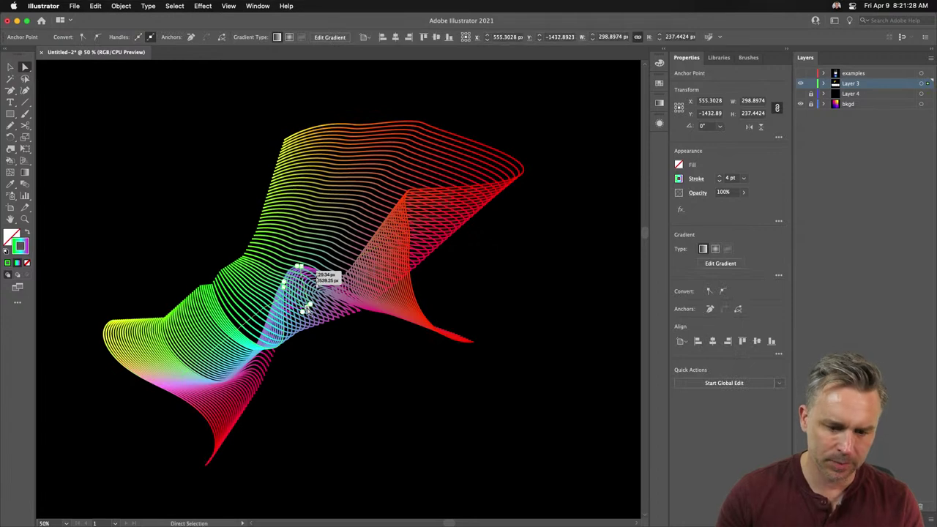
pyautogui.moveTo(320, 306); pyautogui.dragTo(300, 246)
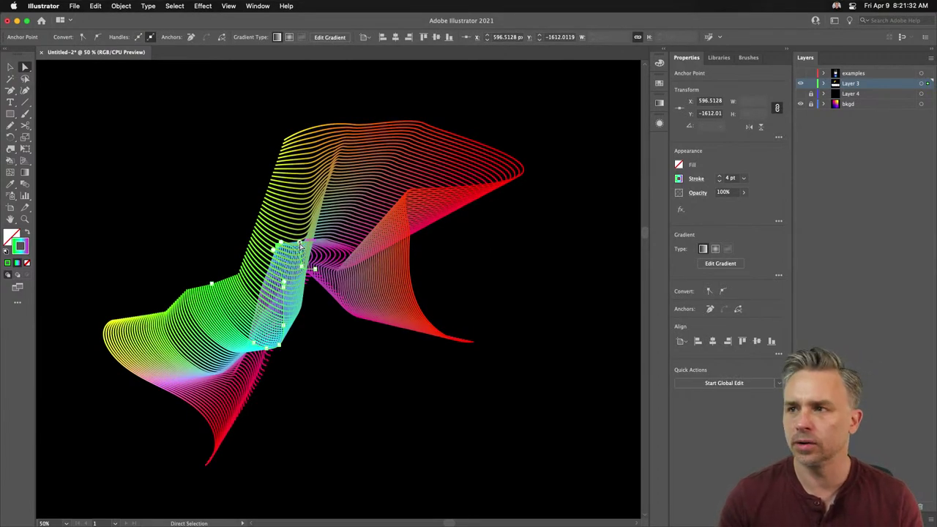
pyautogui.click(472, 343)
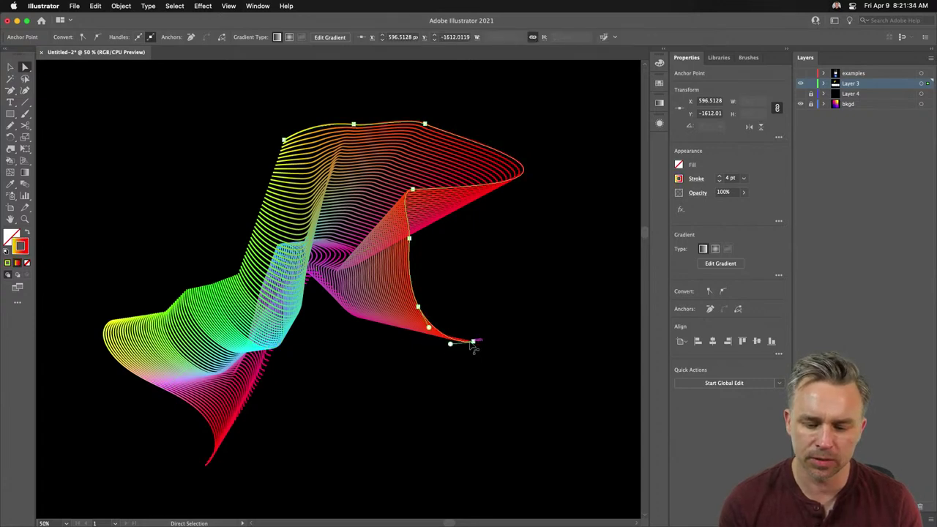
pyautogui.moveTo(472, 343); pyautogui.dragTo(509, 367)
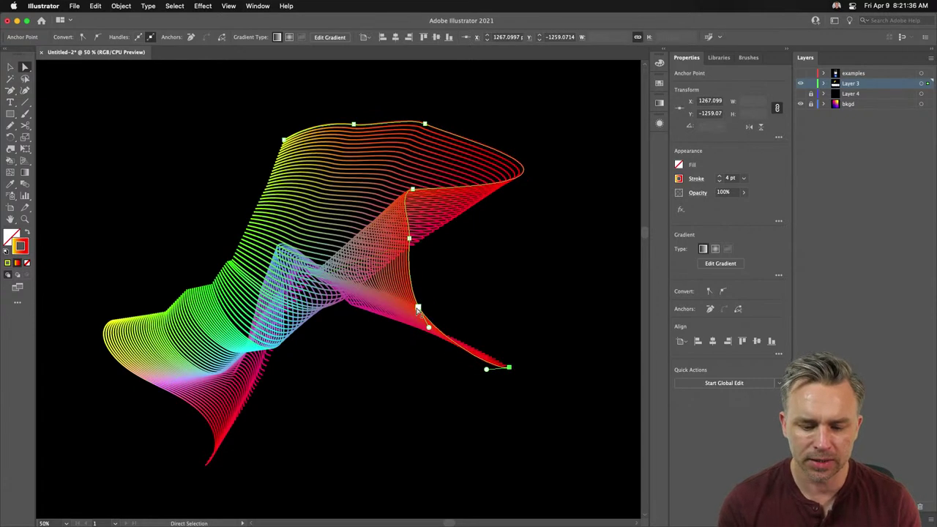
pyautogui.moveTo(418, 311); pyautogui.dragTo(492, 285)
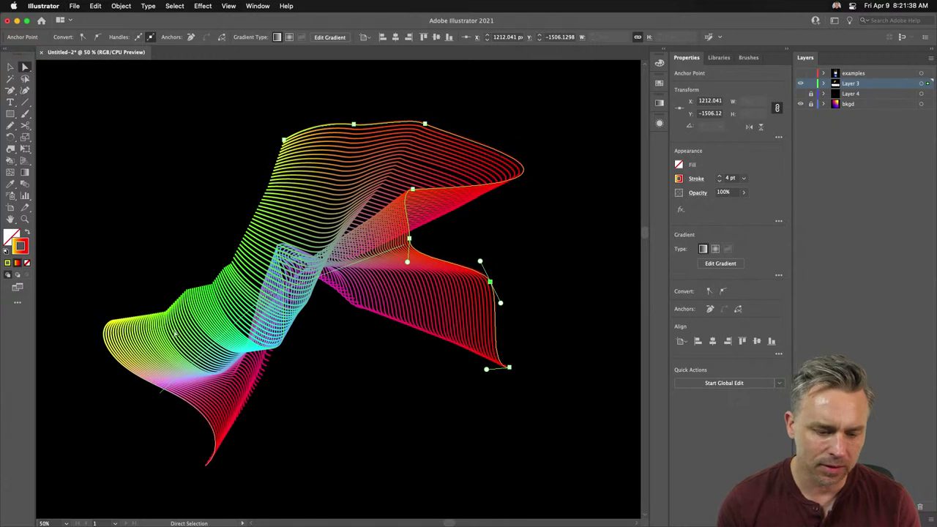
# Raise the yellow blend's left end and pull its lower-left anchor outward, then deselect.
pyautogui.click(110, 322)
pyautogui.moveTo(113, 322); pyautogui.dragTo(94, 258)
pyautogui.moveTo(103, 350); pyautogui.dragTo(73, 304)
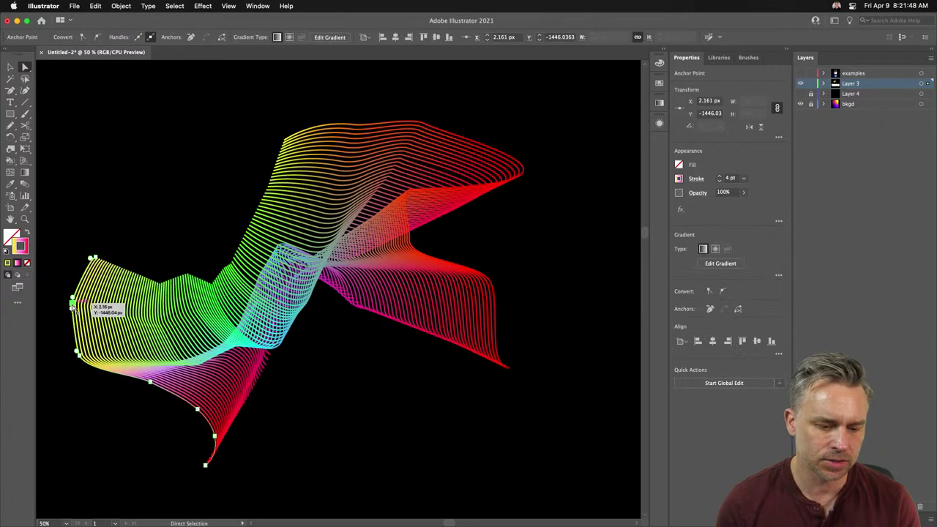
pyautogui.click(167, 205)
pyautogui.hscroll(-5, 167, 199)
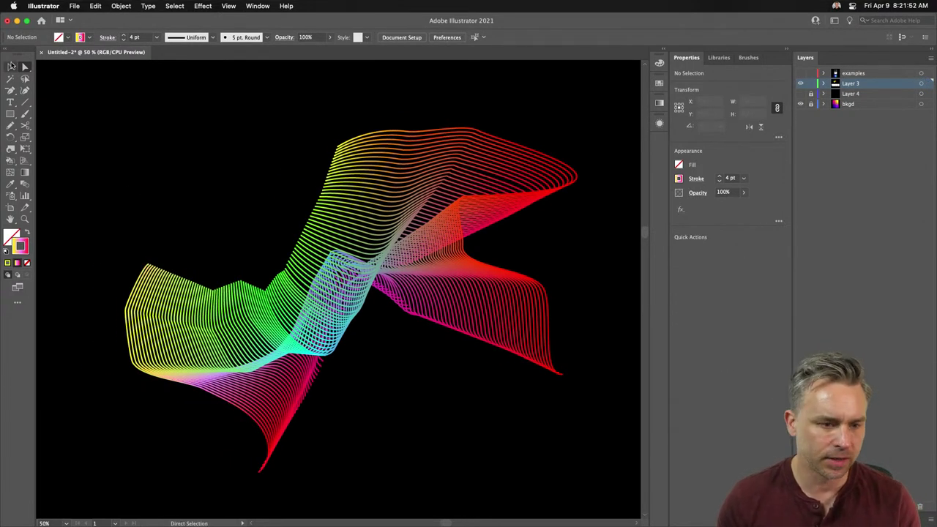
# Draw a circle at the upper left with the Ellipse tool and swap its fill and stroke.
pyautogui.press('v')
pyautogui.click(10, 113)
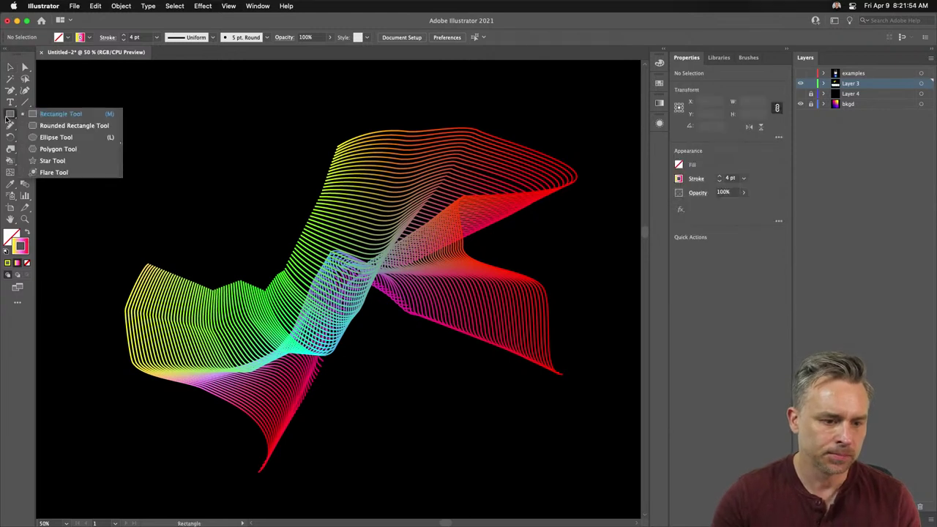
pyautogui.click(45, 137)
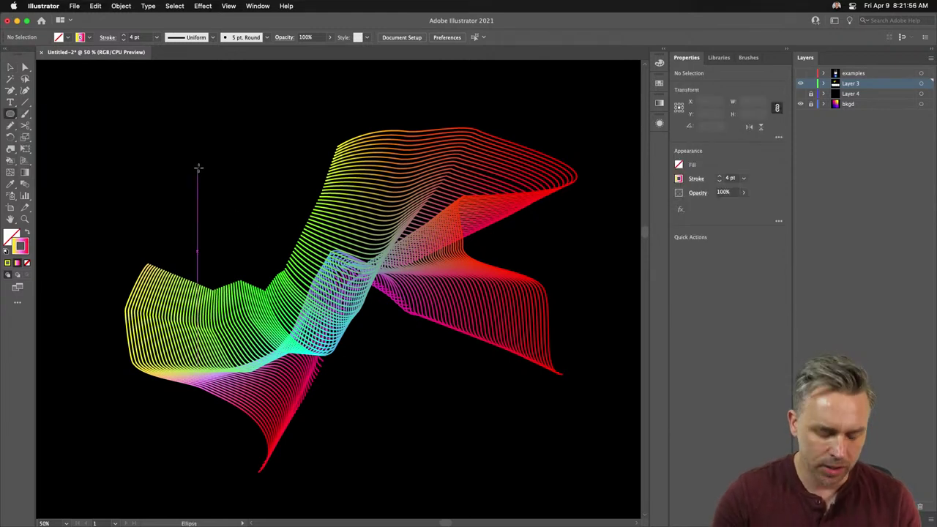
pyautogui.moveTo(198, 168); pyautogui.dragTo(230, 200)
pyautogui.press('v')
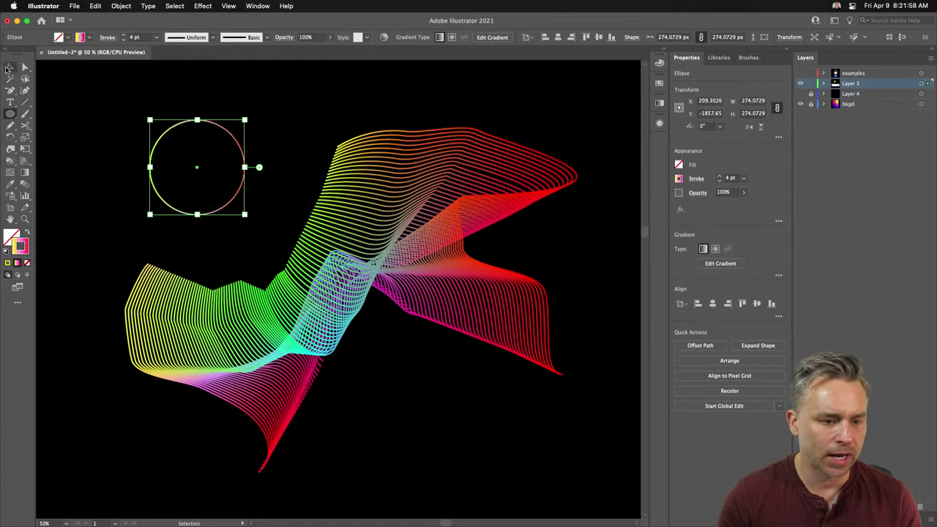
pyautogui.click(28, 233)
# Alt-drag a copy of the circle down over the wave and fill it with a white-to-black gradient.
pyautogui.moveTo(193, 169)
pyautogui.mouseDown()
pyautogui.moveTo(235, 211)
pyautogui.moveTo(209, 209)
pyautogui.moveTo(214, 300)
pyautogui.moveTo(206, 304)
pyautogui.mouseUp()
pyautogui.click(679, 165)
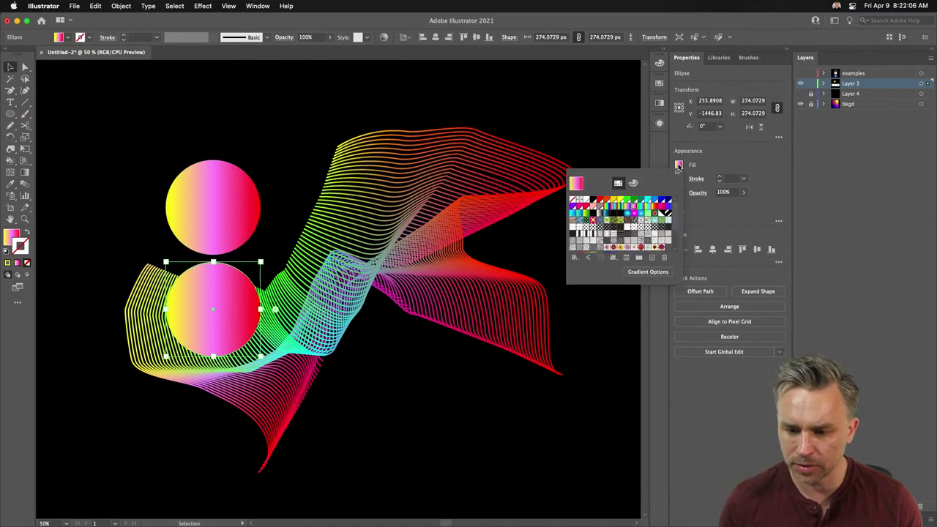
pyautogui.click(602, 213)
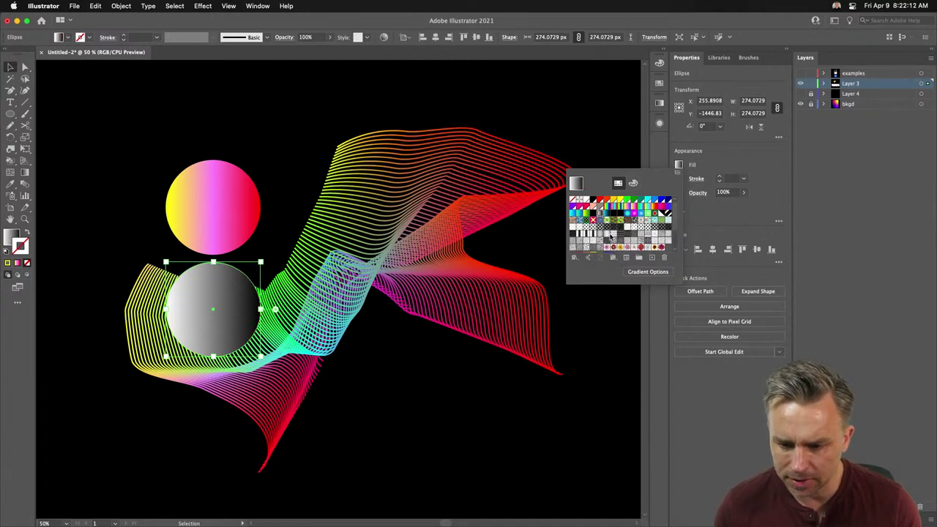
pyautogui.press('Escape')
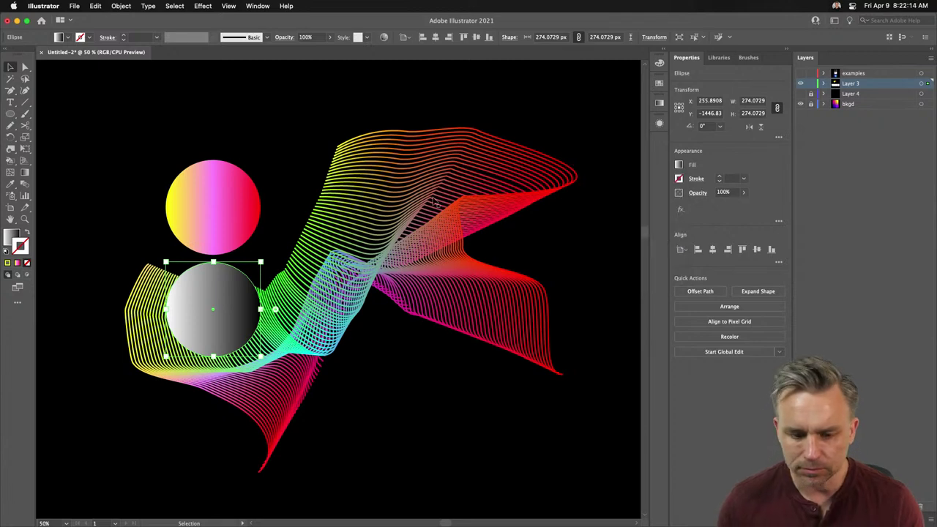
# Apply a white-to-black gradient to the circle's stroke and make its left stop black.
pyautogui.click(665, 51)
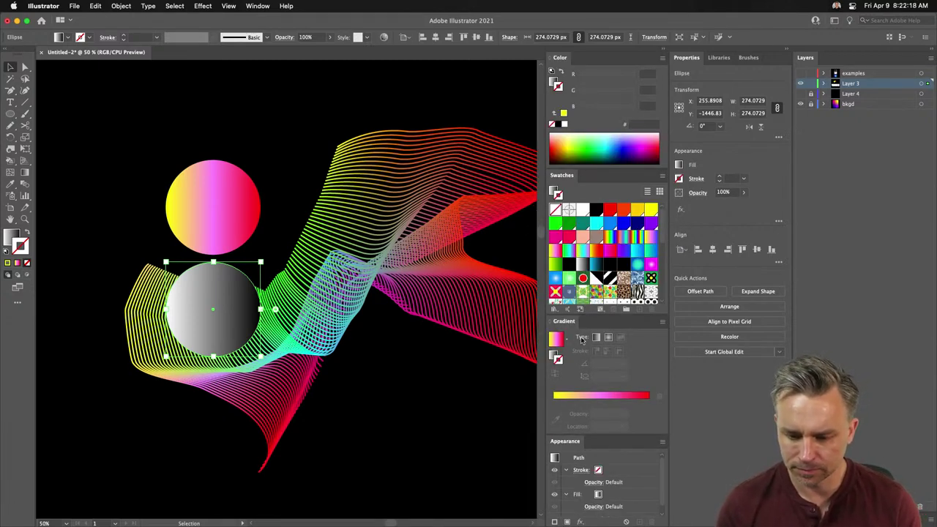
pyautogui.click(607, 337)
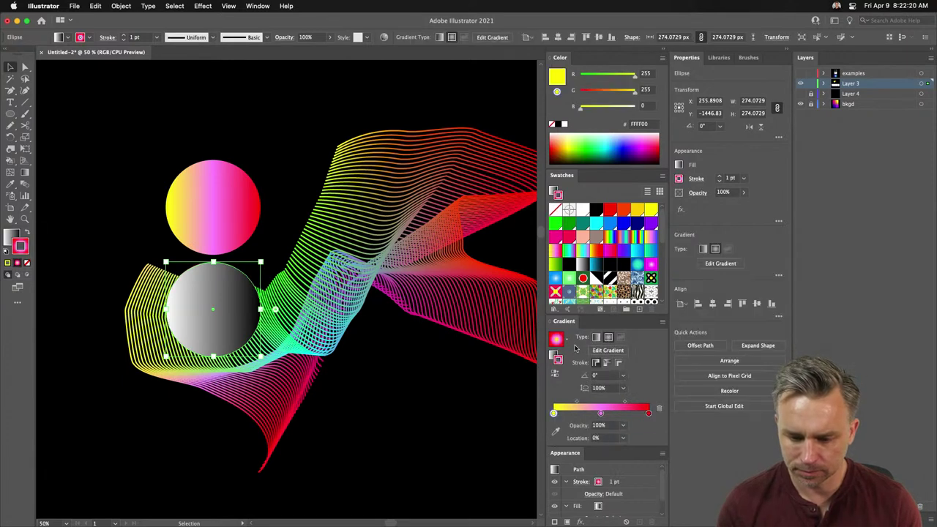
pyautogui.click(580, 265)
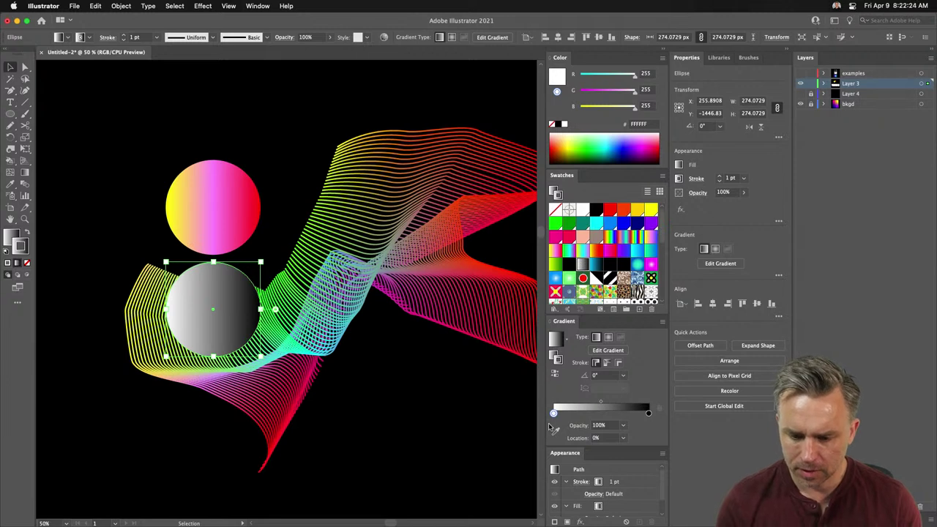
pyautogui.doubleClick(553, 414)
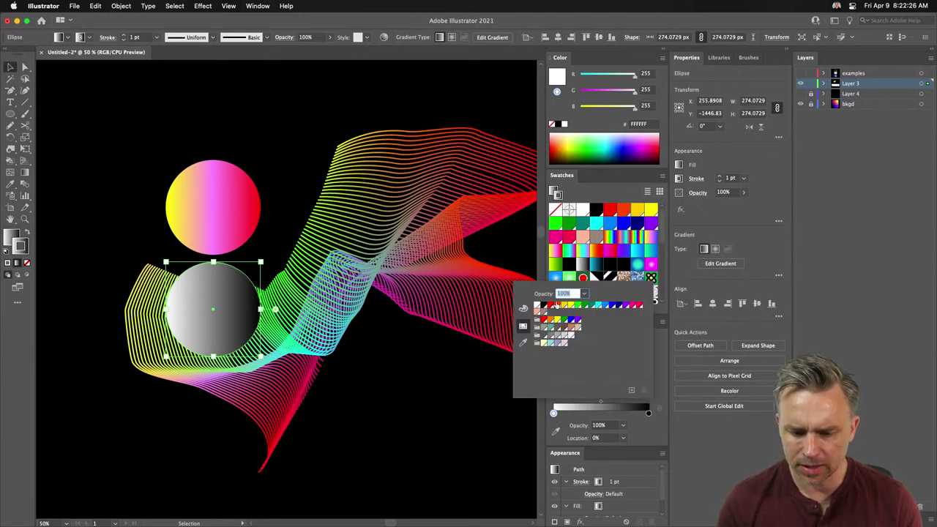
pyautogui.click(542, 307)
pyautogui.click(649, 414)
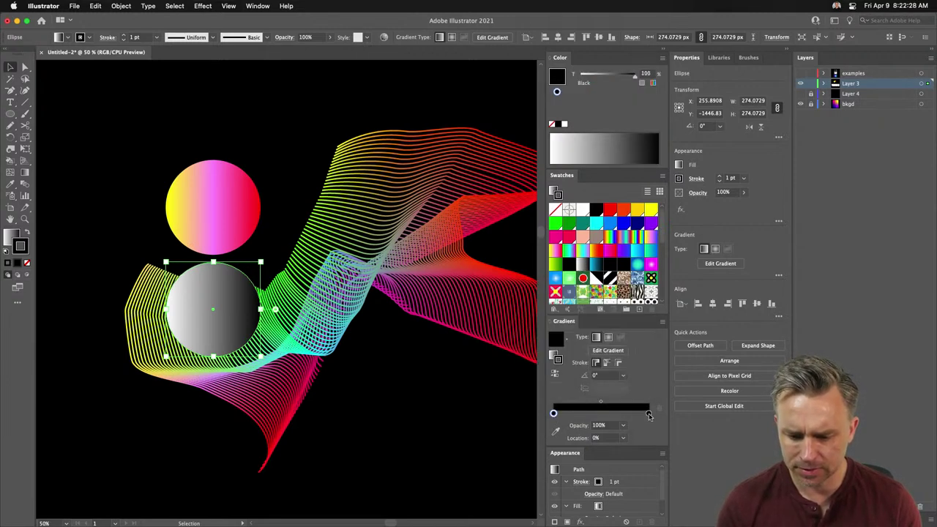
# Set the right gradient stop to 0% opacity and remove the extra stop.
pyautogui.doubleClick(649, 413)
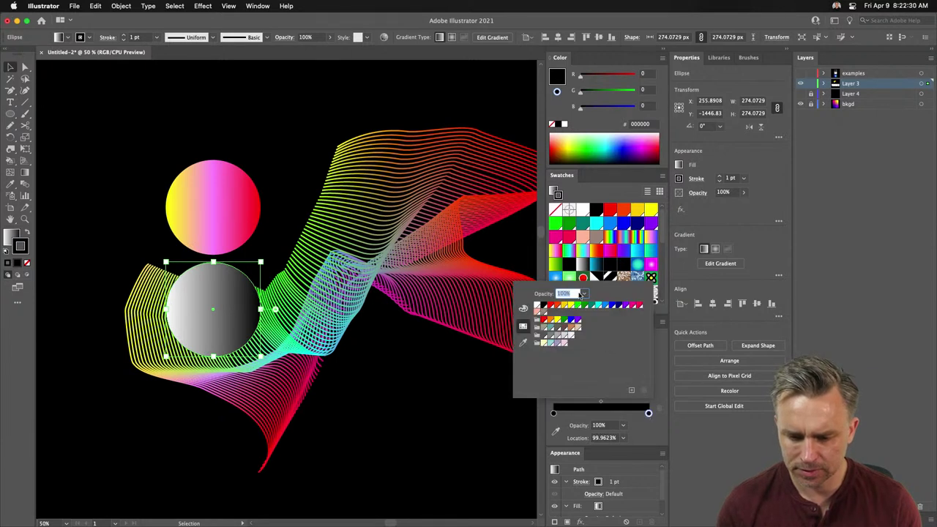
pyautogui.click(583, 293)
pyautogui.click(597, 325)
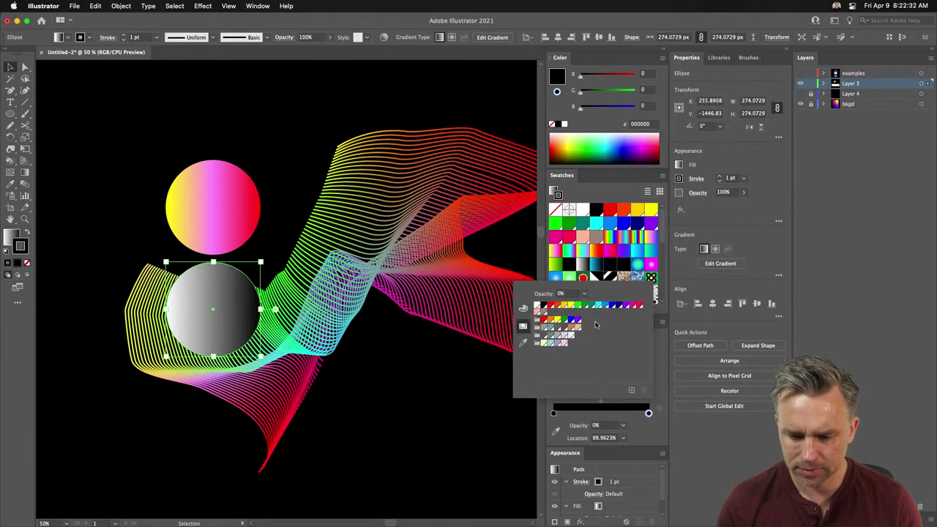
pyautogui.click(649, 415)
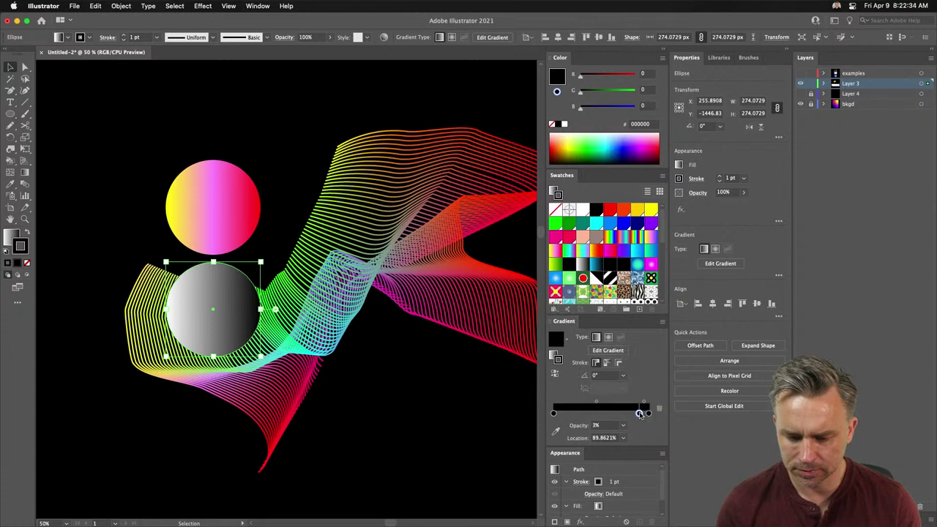
pyautogui.moveTo(639, 414); pyautogui.dragTo(641, 426)
pyautogui.click(648, 414)
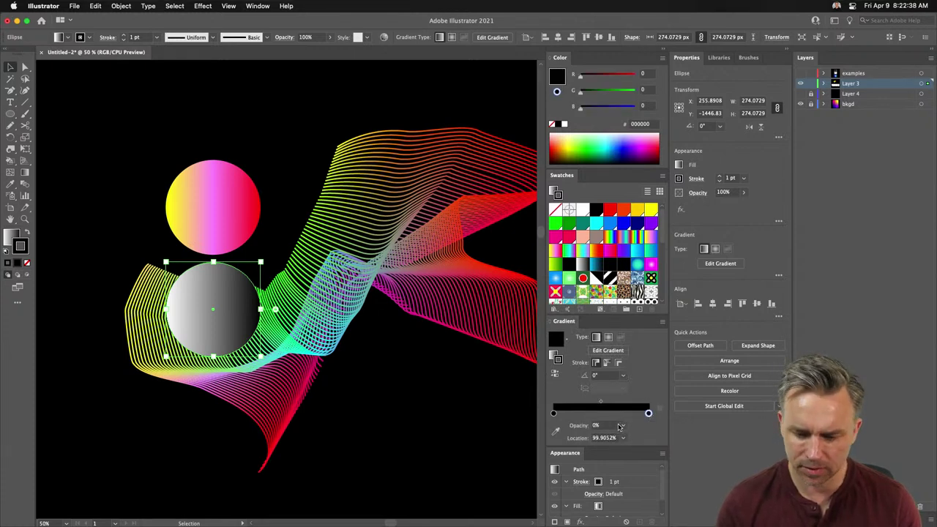
# Swap fill and stroke so the gradient fills the circle, and set the stroke to None.
pyautogui.click(28, 233)
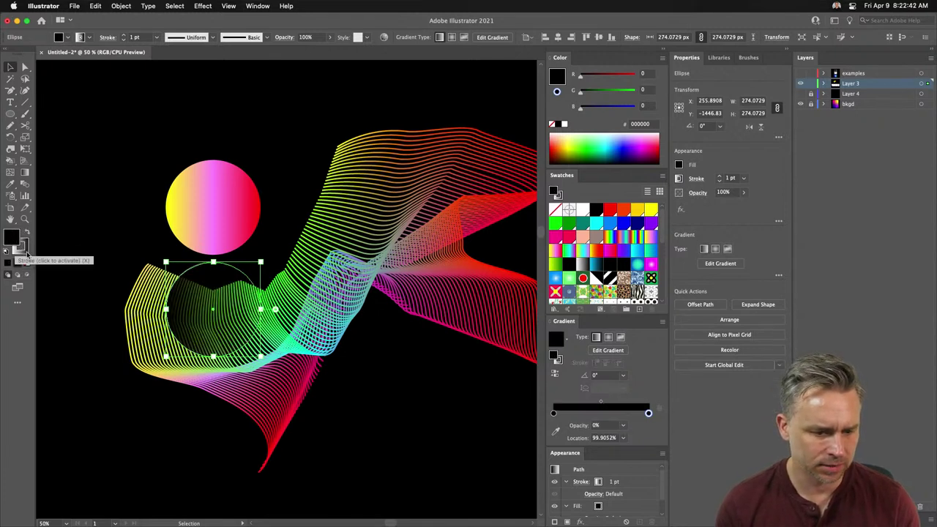
pyautogui.click(25, 251)
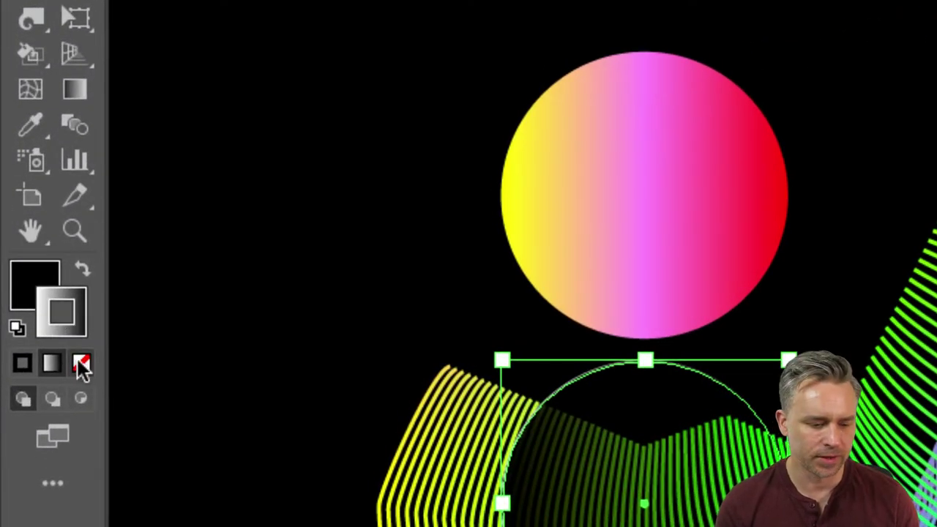
pyautogui.click(81, 364)
pyautogui.click(29, 268)
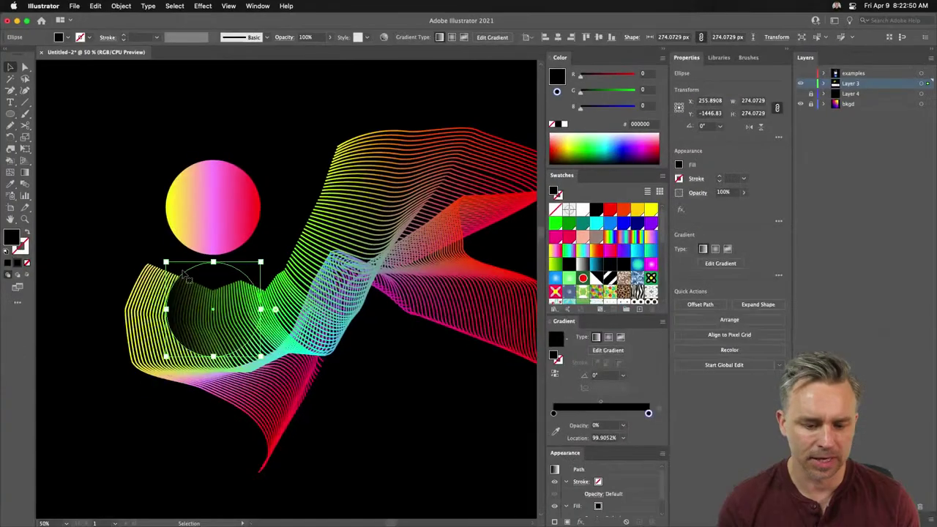
# Make the fill radial, move the circle right, flatten it into an ellipse, and set 70% opacity.
pyautogui.click(607, 339)
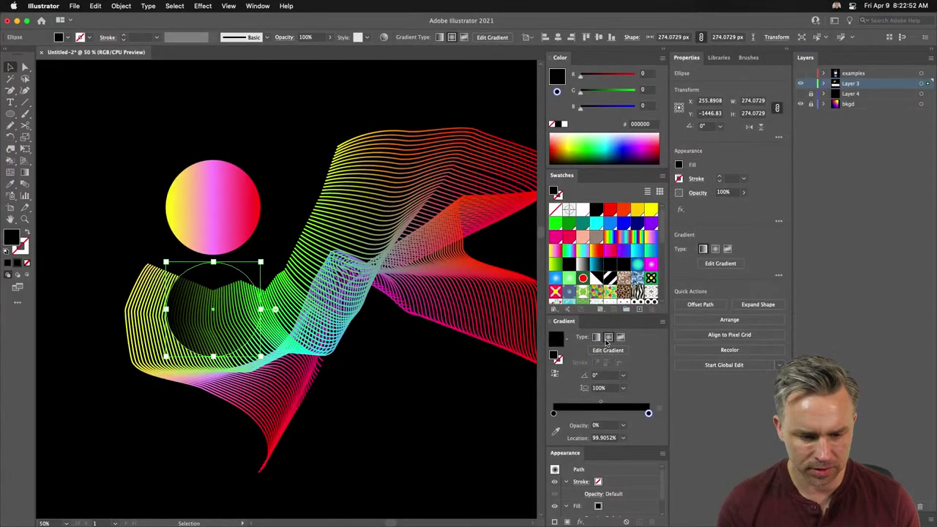
pyautogui.moveTo(212, 297); pyautogui.dragTo(243, 303)
pyautogui.moveTo(244, 268); pyautogui.dragTo(252, 295)
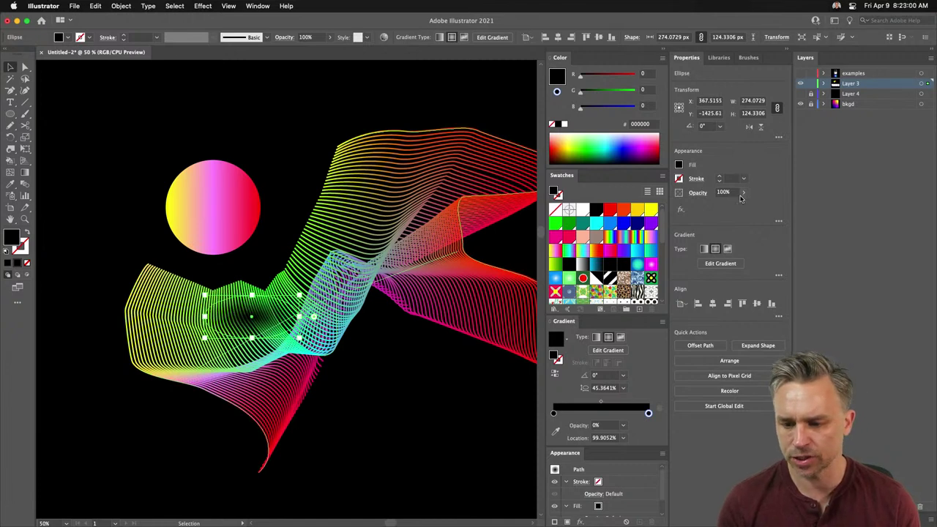
pyautogui.click(743, 193)
pyautogui.moveTo(741, 209); pyautogui.dragTo(733, 209)
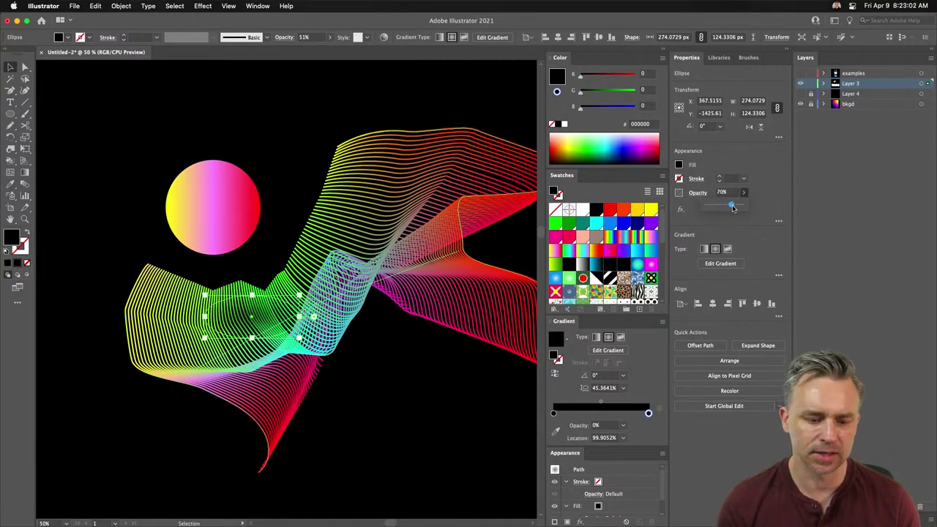
# Make the top circle's gradient radial, drawn diagonally with its highlight at upper left.
pyautogui.click(196, 202)
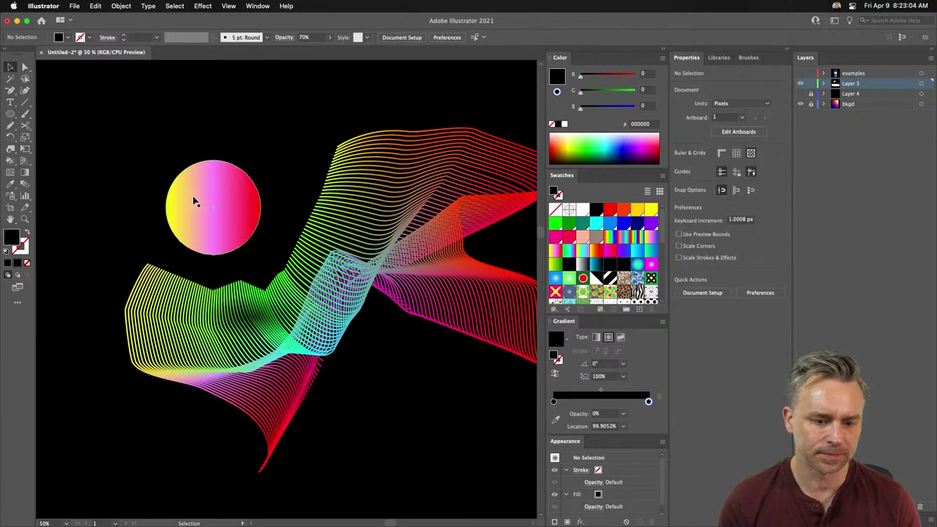
pyautogui.click(195, 202)
pyautogui.click(608, 337)
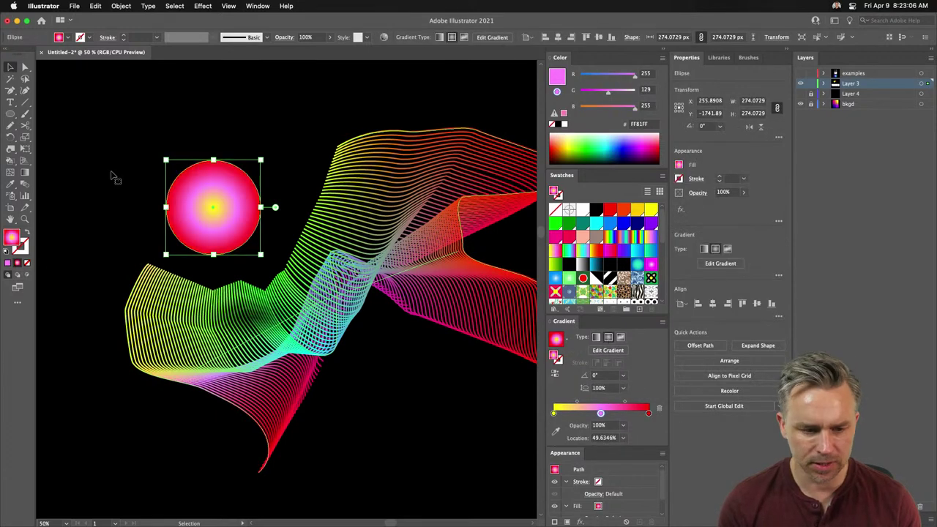
pyautogui.click(25, 173)
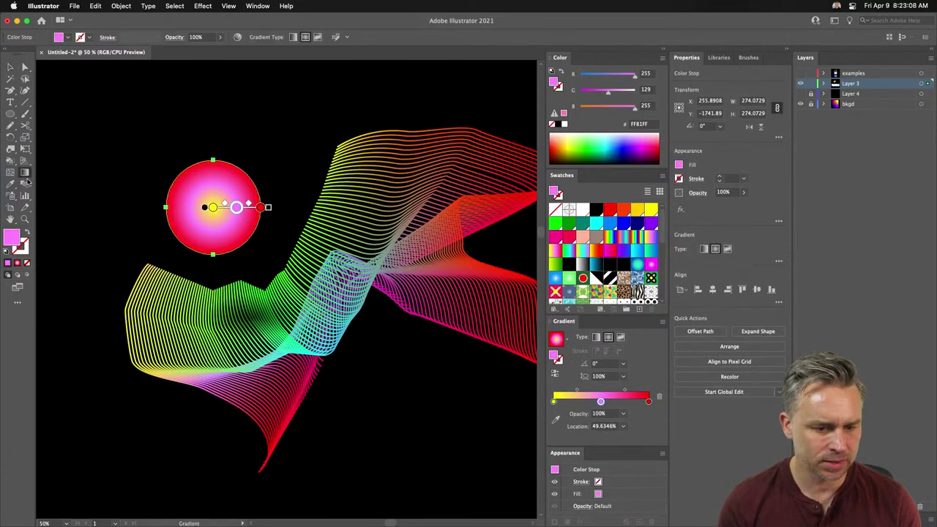
pyautogui.moveTo(189, 182); pyautogui.dragTo(253, 234)
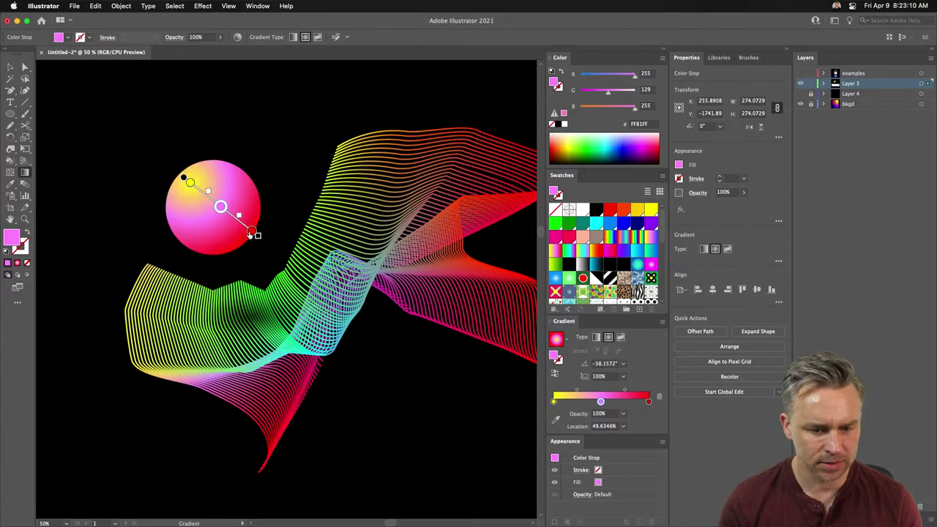
pyautogui.click(10, 67)
pyautogui.click(86, 134)
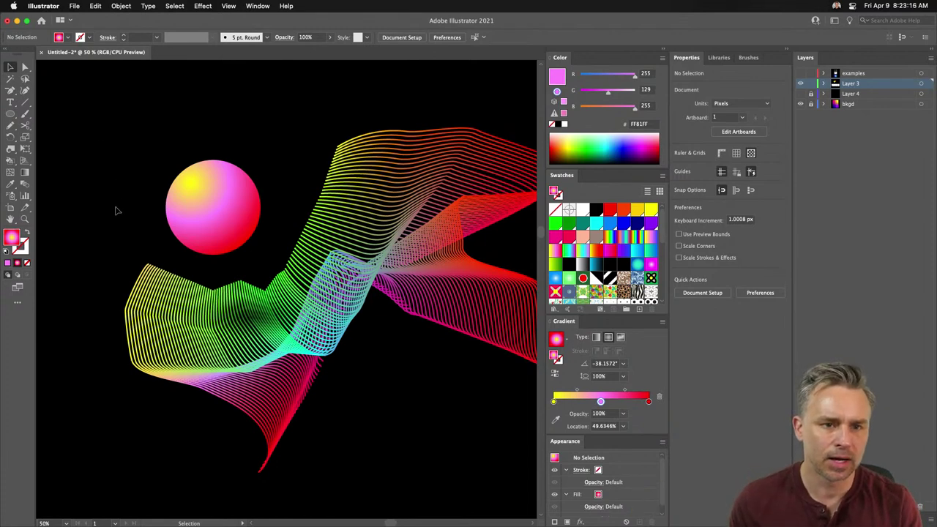
pyautogui.press('a')
pyautogui.click(252, 331)
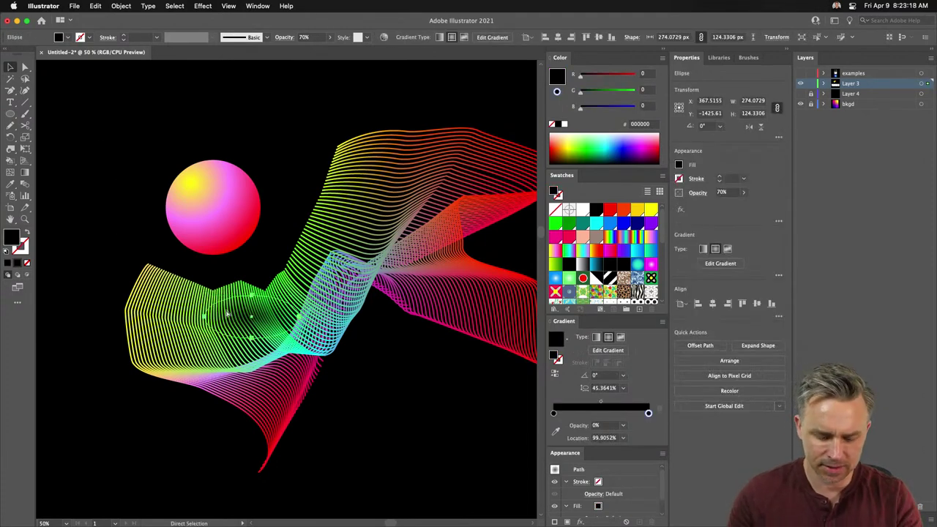
# Cut the sphere and shadow ellipse, add Layer 5, and paste both back in place there.
pyautogui.press('super+equal')
pyautogui.press('v')
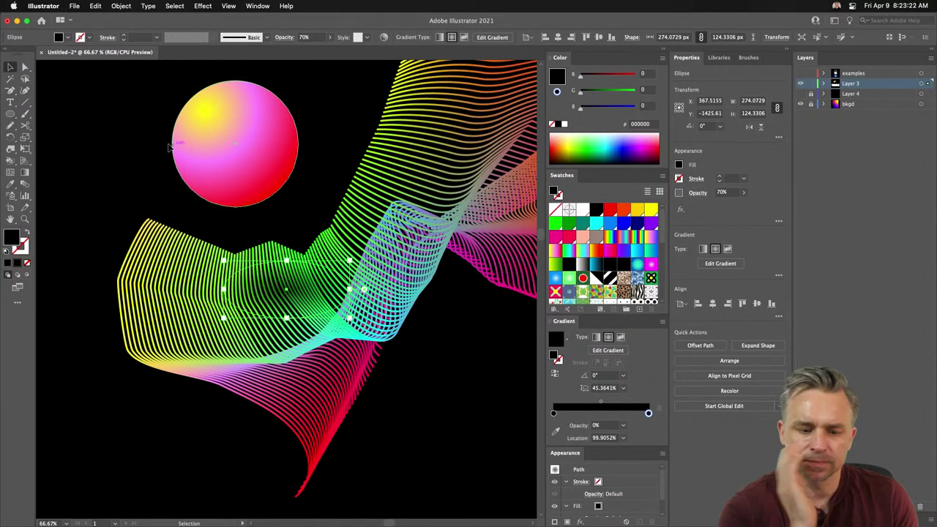
pyautogui.keyDown('shift'); pyautogui.click(211, 145); pyautogui.keyUp('shift')
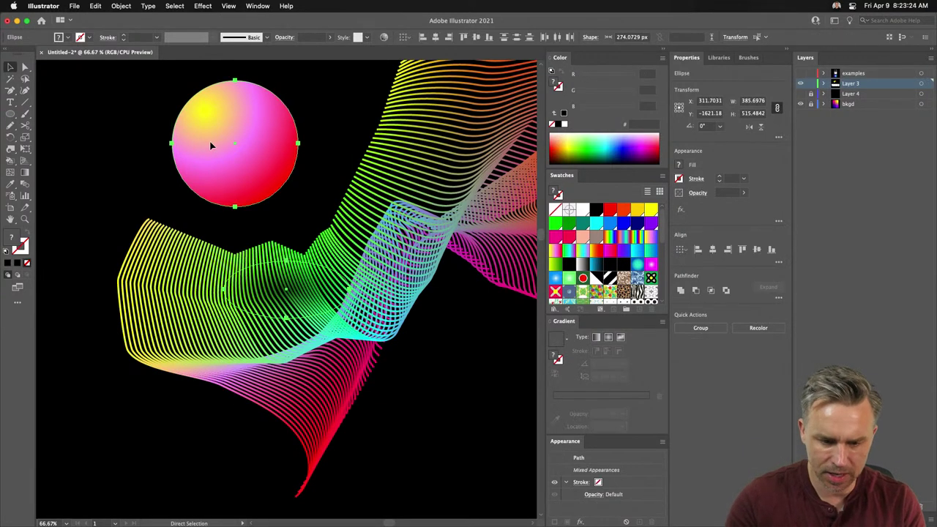
pyautogui.press('Delete')
pyautogui.click(909, 506)
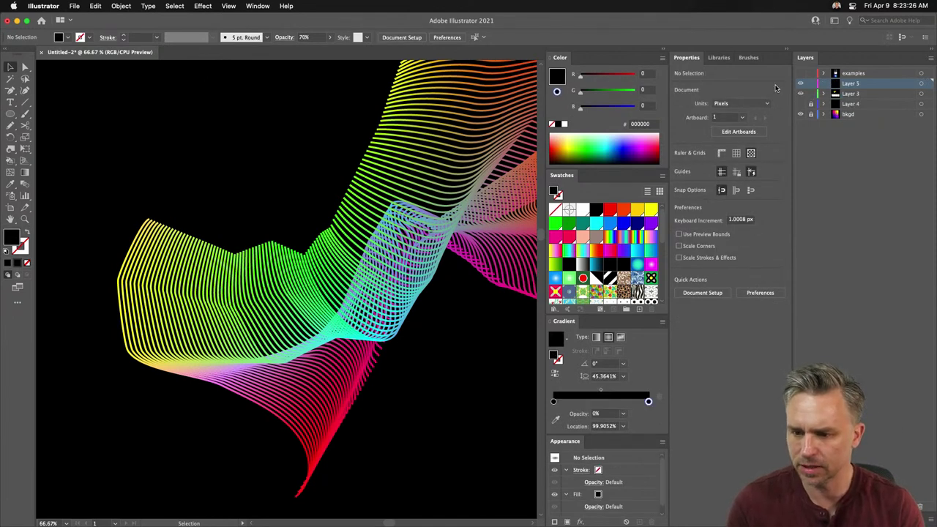
pyautogui.press('super+shift+v')
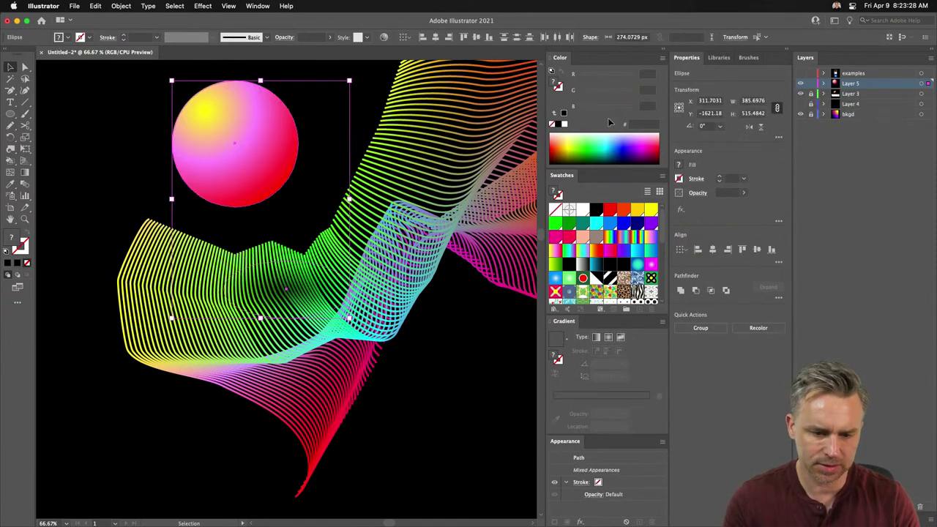
pyautogui.click(284, 291)
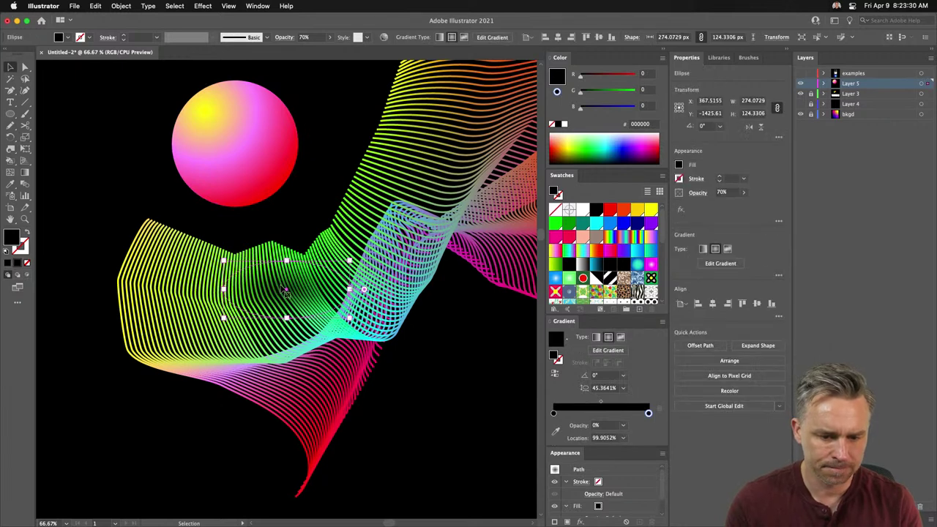
# Apply Object > Envelope Distort > Make with Mesh to the shadow ellipse.
pyautogui.click(93, 5)
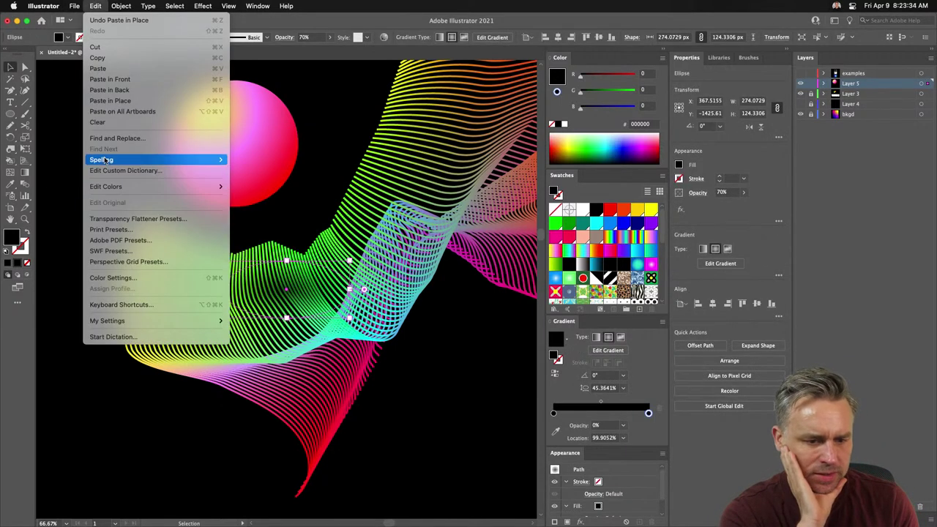
pyautogui.moveTo(105, 189)
pyautogui.moveTo(121, 5)
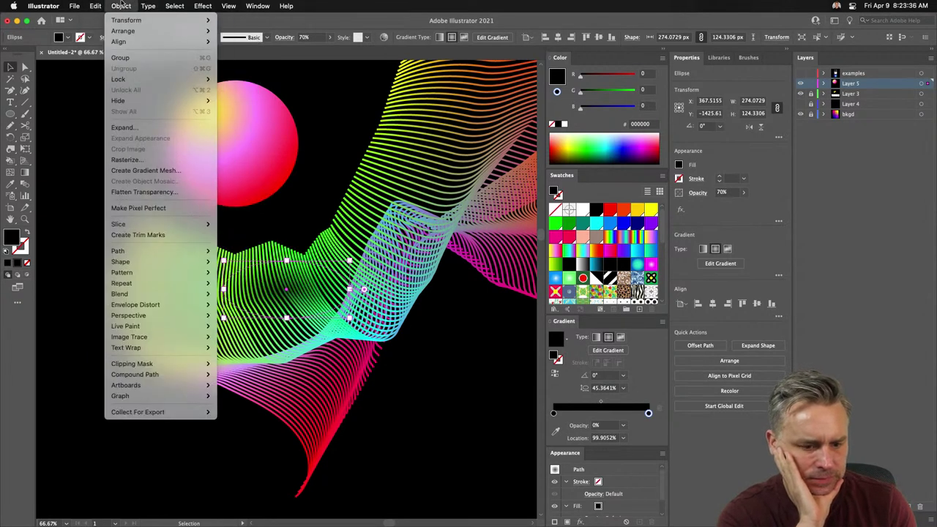
pyautogui.moveTo(141, 262)
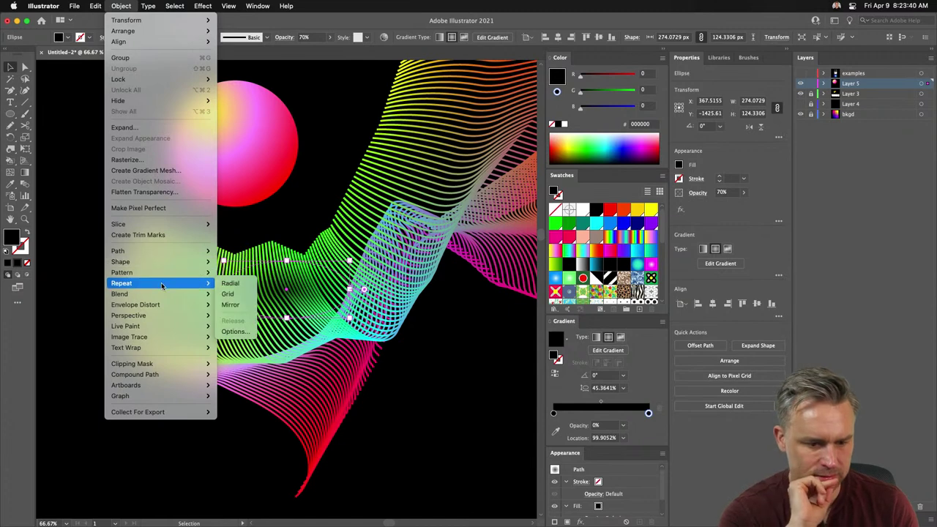
pyautogui.moveTo(168, 273)
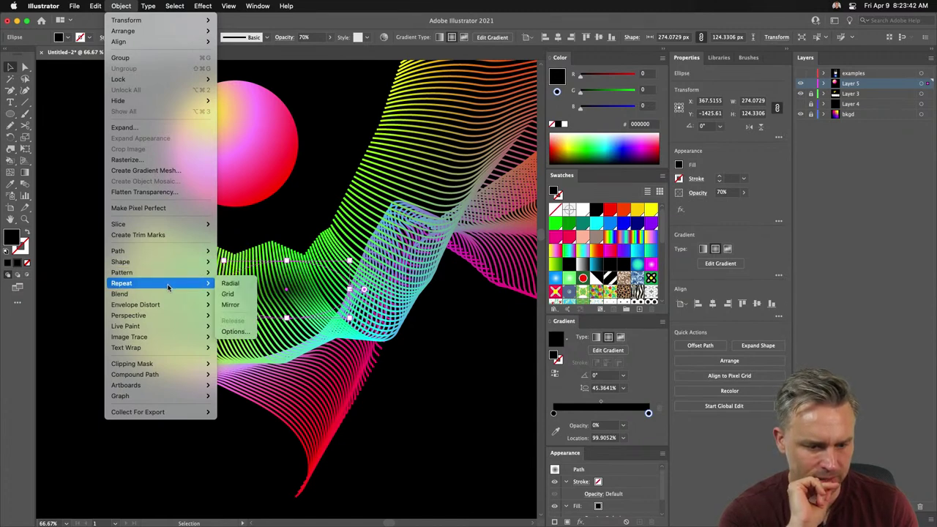
pyautogui.moveTo(165, 306)
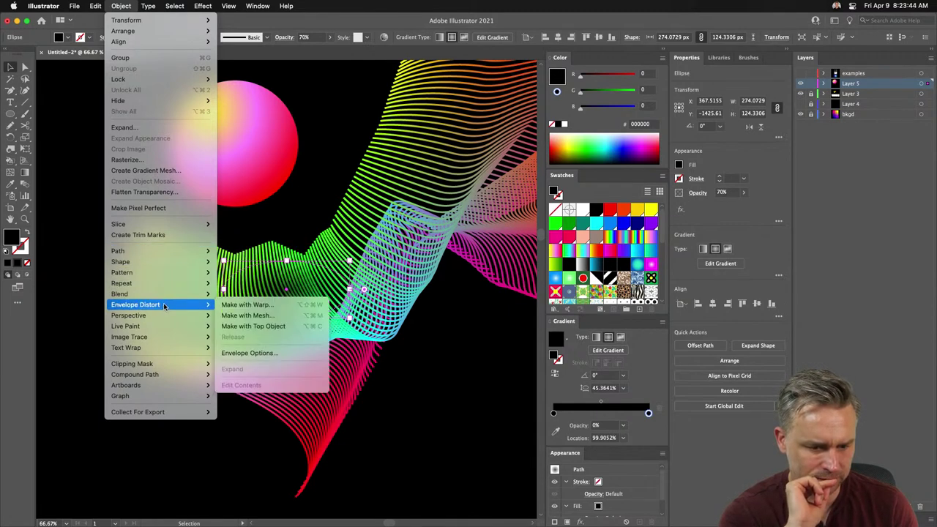
pyautogui.click(240, 316)
# Set the envelope mesh to 2 rows and 2 columns and confirm.
pyautogui.write('1')
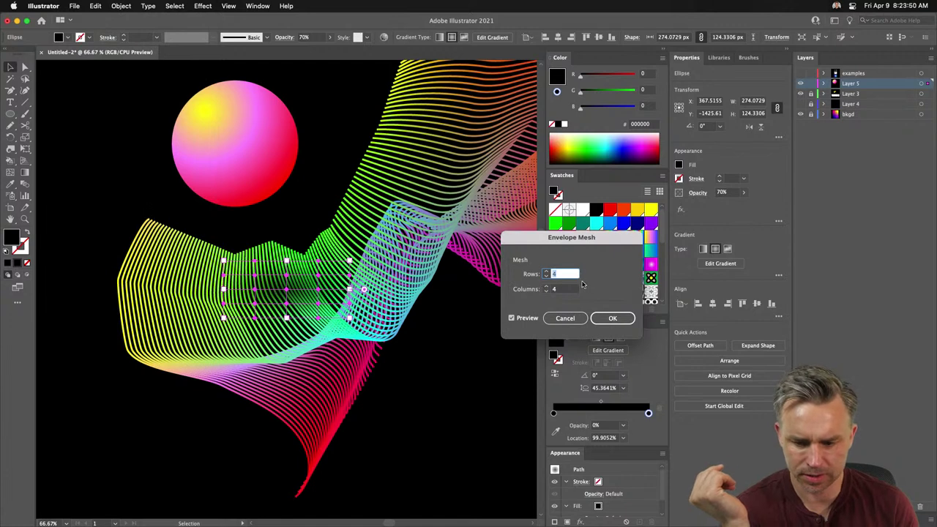
pyautogui.press('Tab')
pyautogui.write('1')
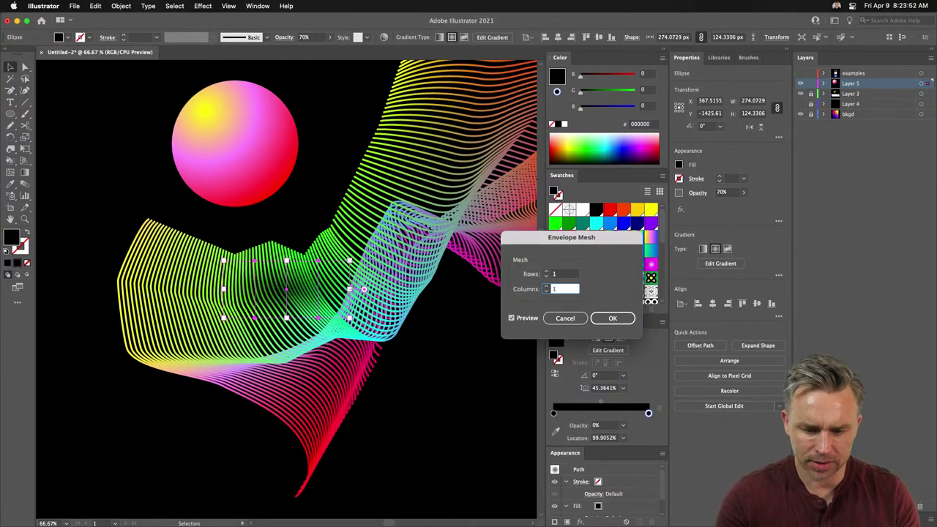
pyautogui.hotkey('shift', 'Tab')
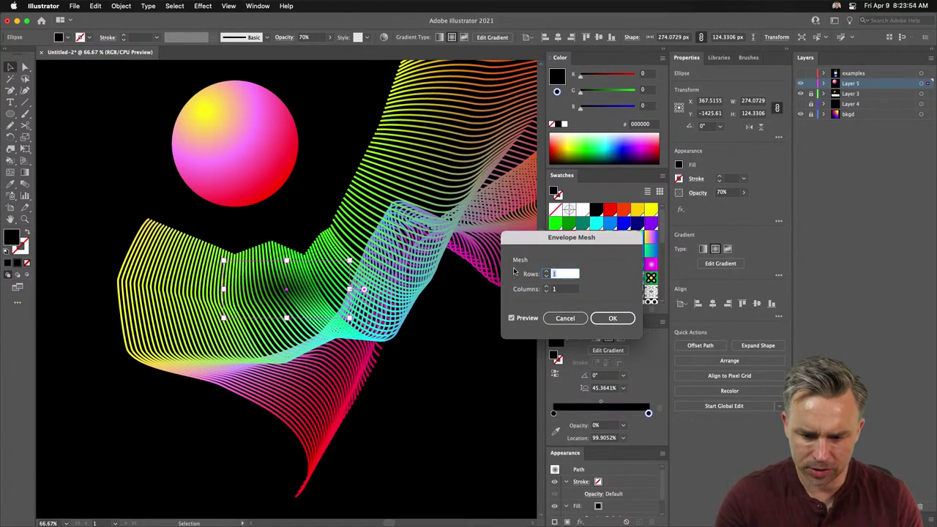
pyautogui.write('2')
pyautogui.press('Tab')
pyautogui.write('2')
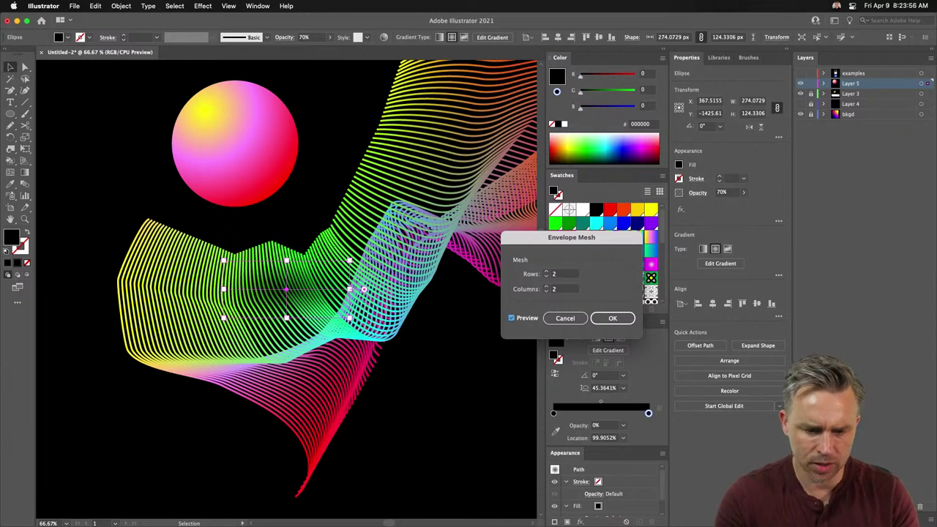
pyautogui.press('Return')
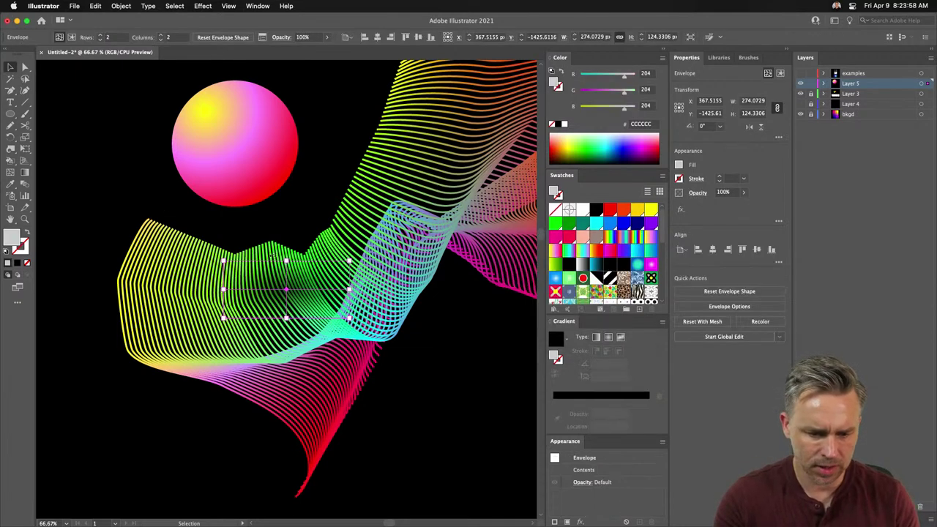
# Drag the mesh points so the shadow bends along the green wave's contour.
pyautogui.click(25, 67)
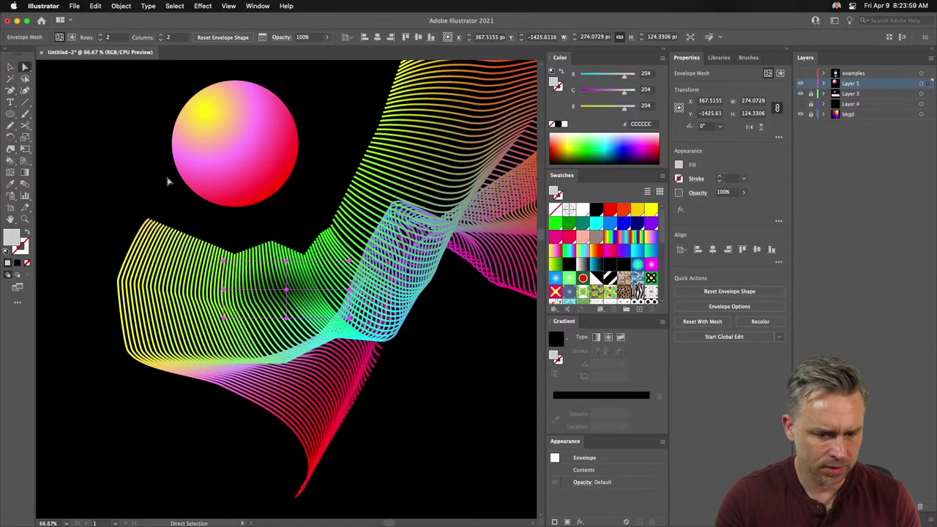
pyautogui.click(286, 262)
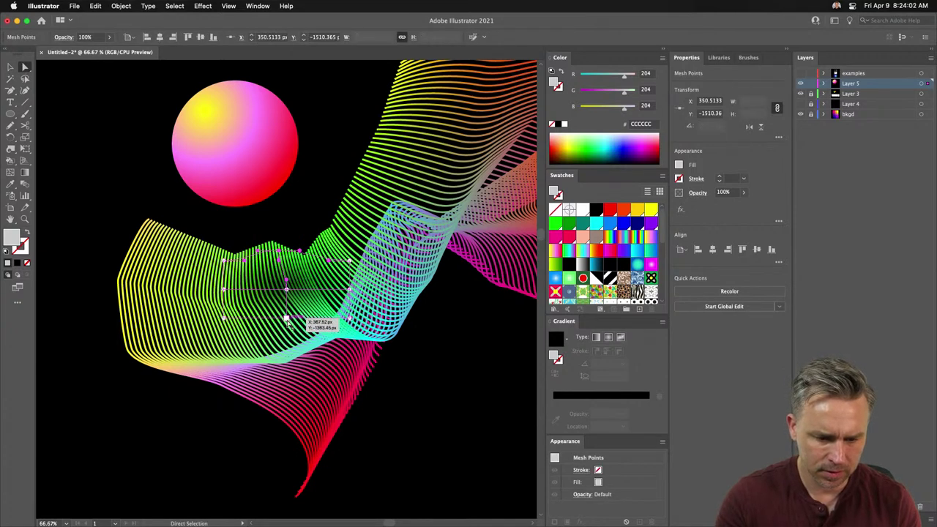
pyautogui.moveTo(287, 320); pyautogui.dragTo(296, 300)
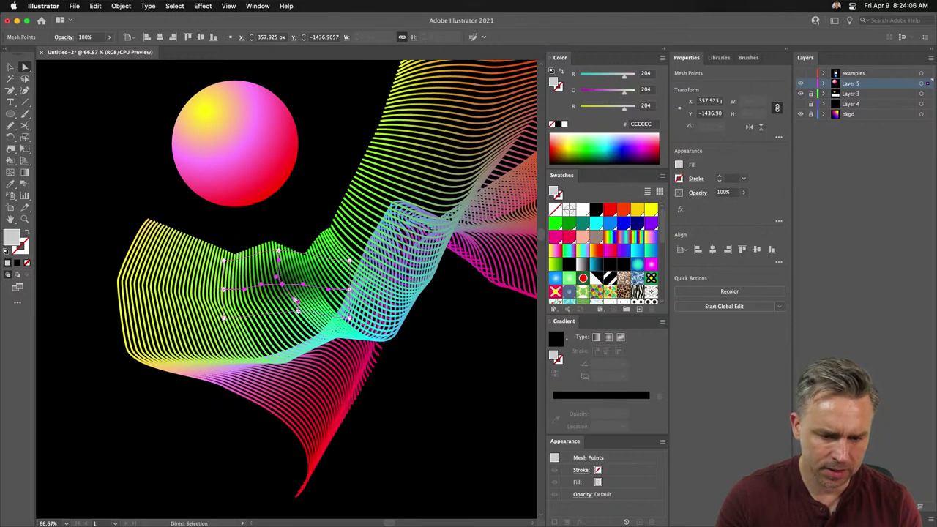
pyautogui.moveTo(333, 245)
pyautogui.mouseDown()
pyautogui.moveTo(322, 227)
pyautogui.moveTo(325, 261)
pyautogui.moveTo(332, 255)
pyautogui.mouseUp()
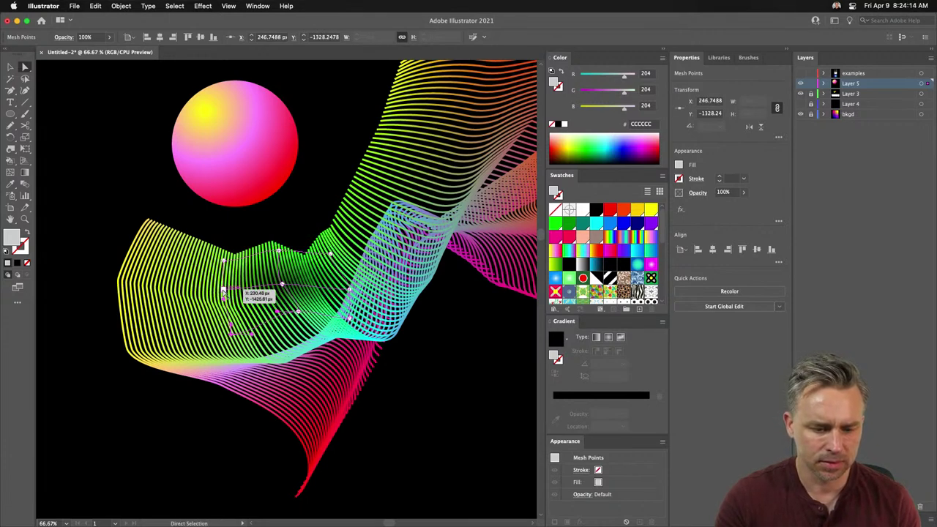
pyautogui.moveTo(220, 293); pyautogui.dragTo(226, 268)
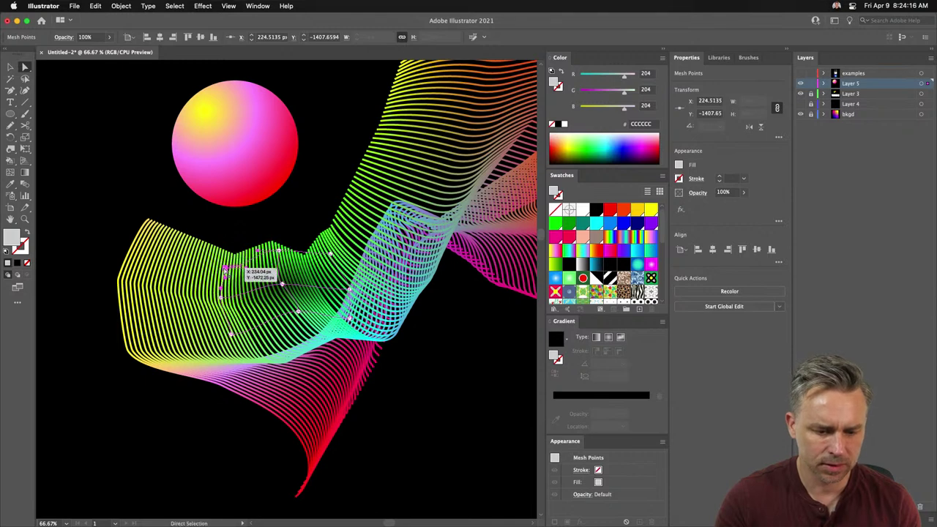
pyautogui.click(94, 167)
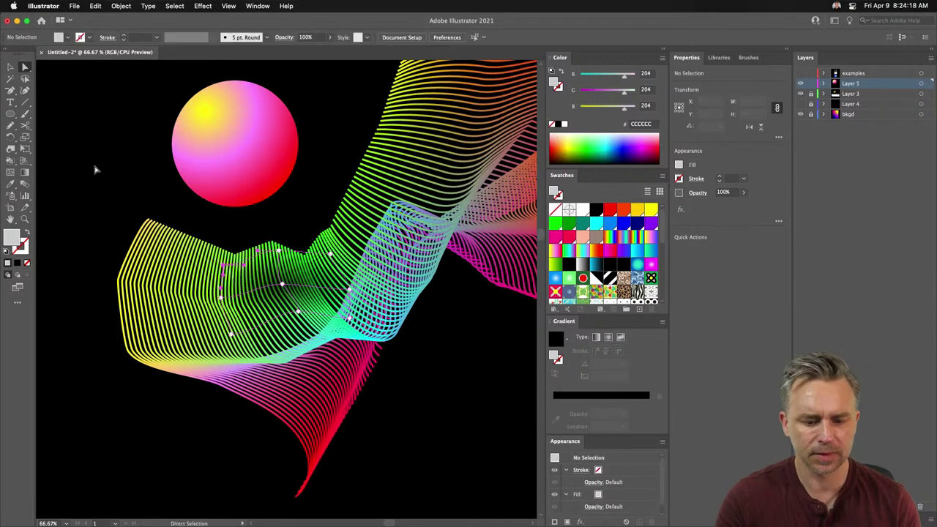
pyautogui.click(10, 66)
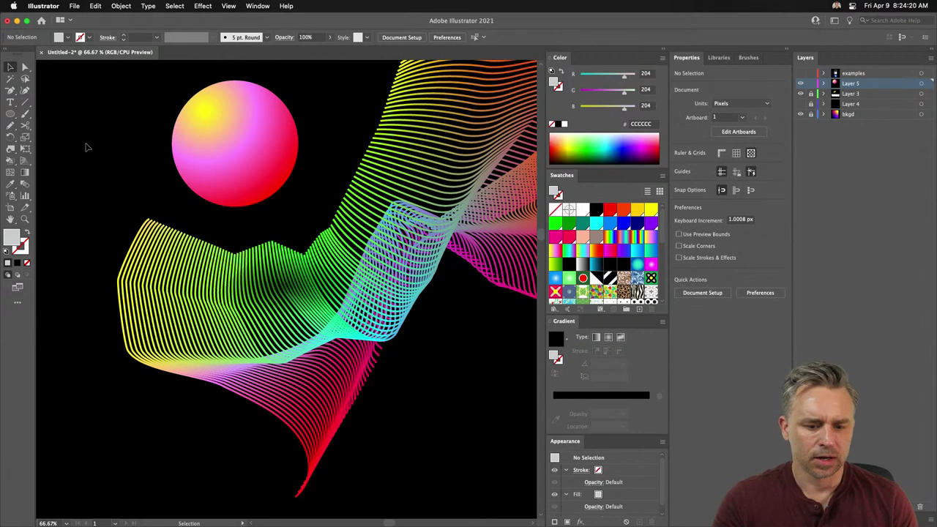
pyautogui.press('super+minus')
pyautogui.press('super+minus')
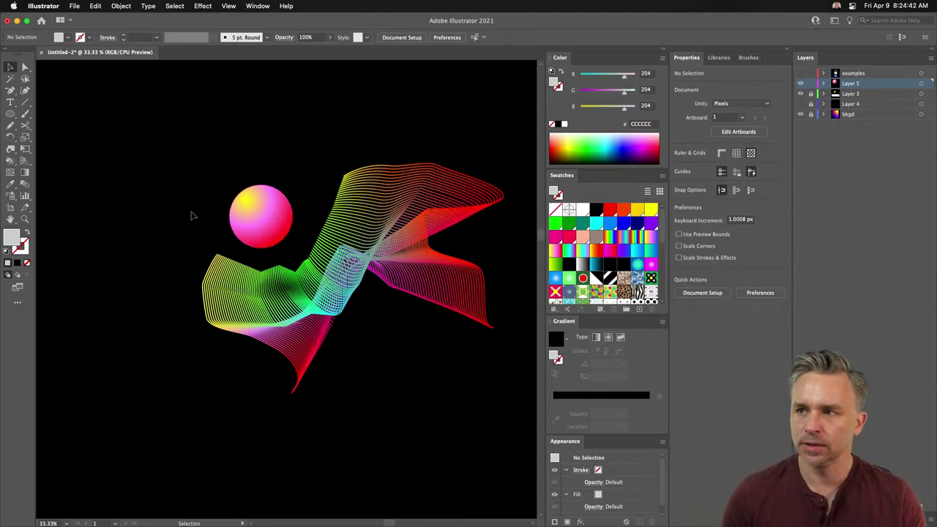
pyautogui.click(254, 220)
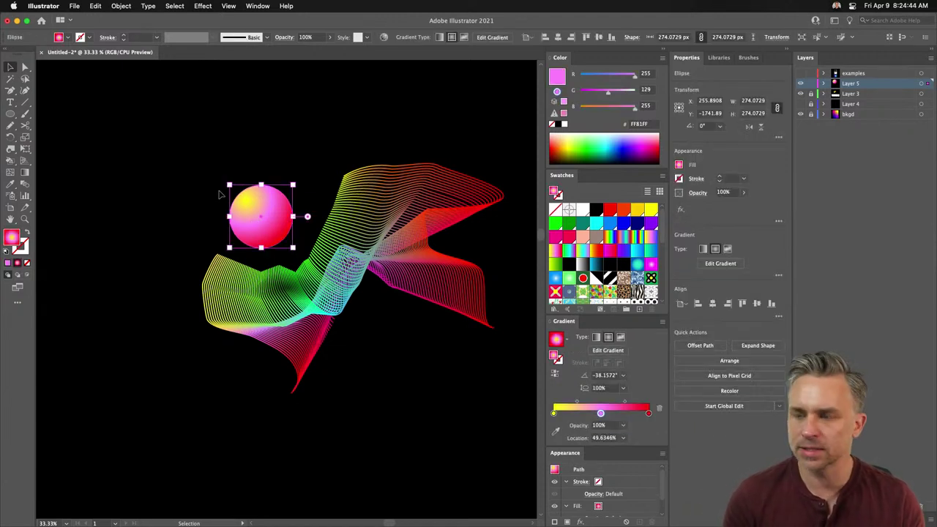
pyautogui.click(167, 144)
pyautogui.press('super+equal')
pyautogui.press('super+equal')
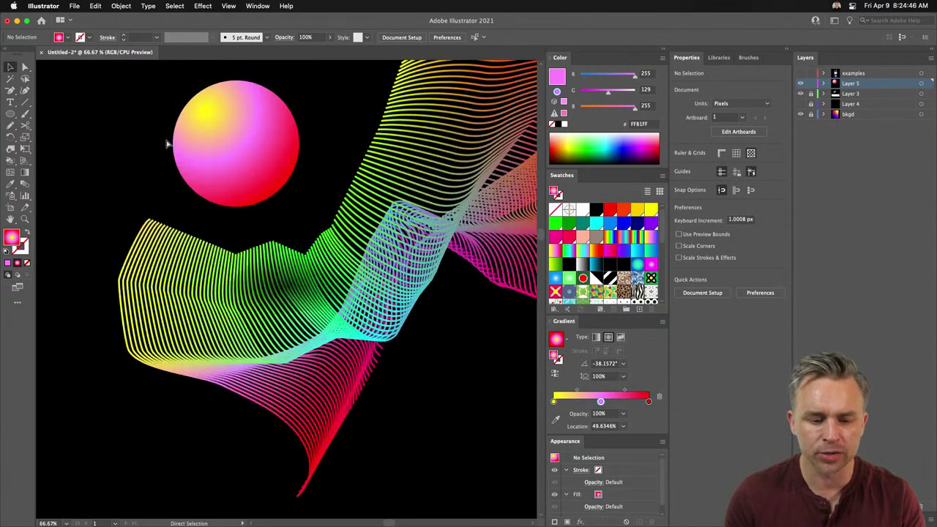
pyautogui.click(208, 155)
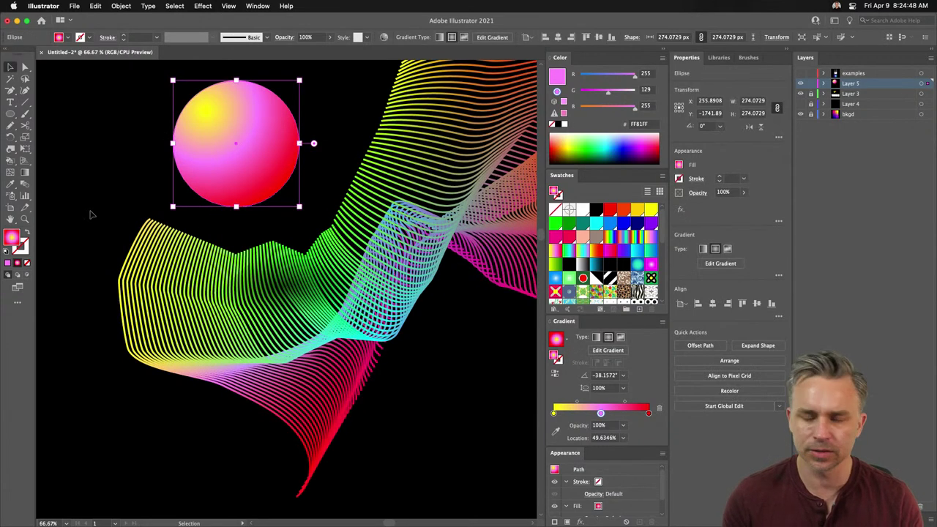
pyautogui.click(115, 168)
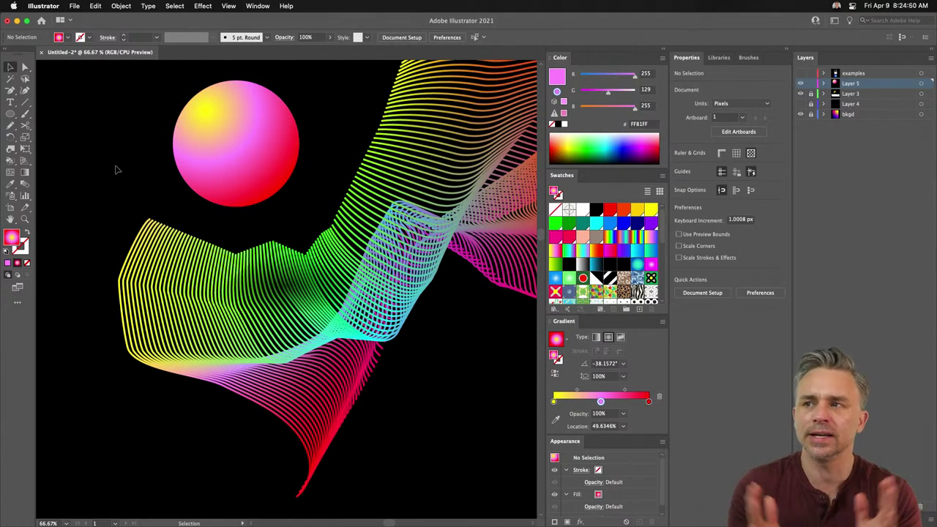
# Draw a new circle above the sphere, swapping its fill to a stroke.
pyautogui.moveTo(125, 169); pyautogui.dragTo(178, 403)
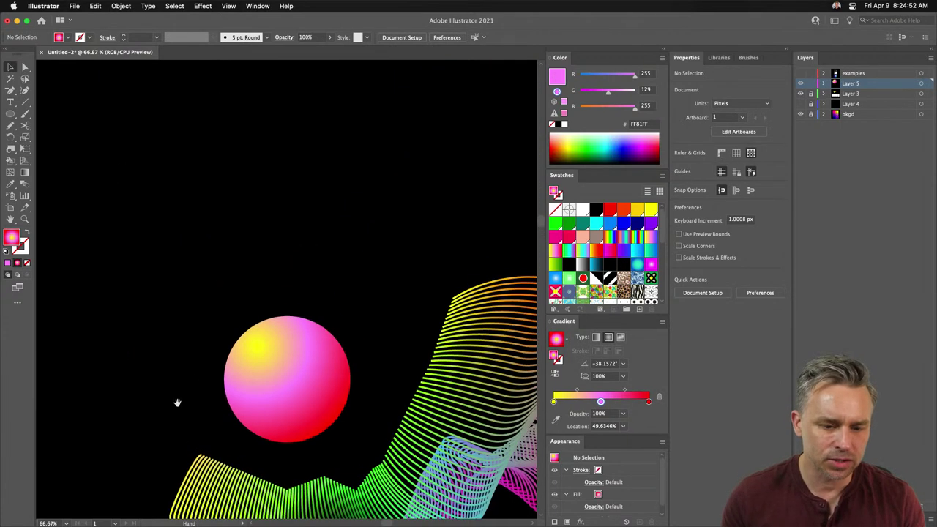
pyautogui.press('l')
pyautogui.moveTo(249, 163); pyautogui.dragTo(354, 269)
pyautogui.click(29, 235)
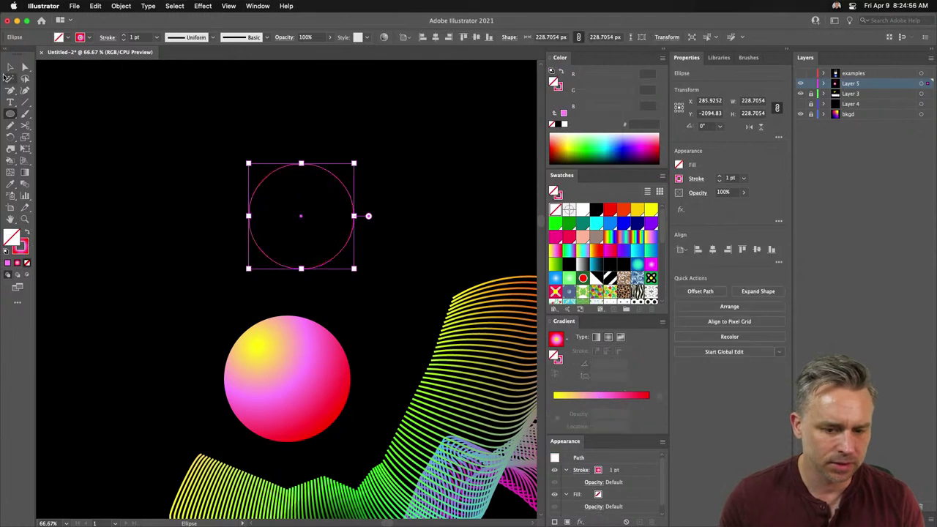
# Delete the circle's left anchor point, leaving a right-half arc.
pyautogui.click(24, 67)
pyautogui.moveTo(380, 157); pyautogui.dragTo(336, 287)
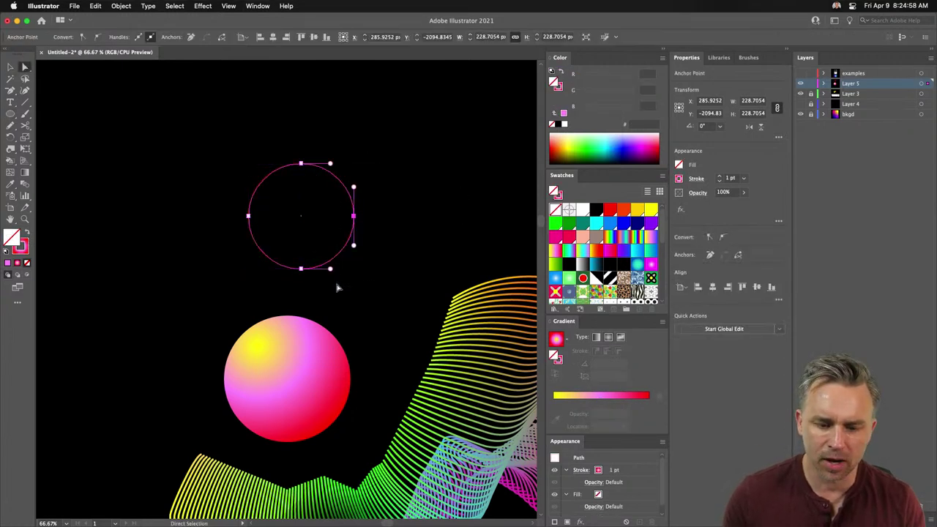
pyautogui.press('Delete')
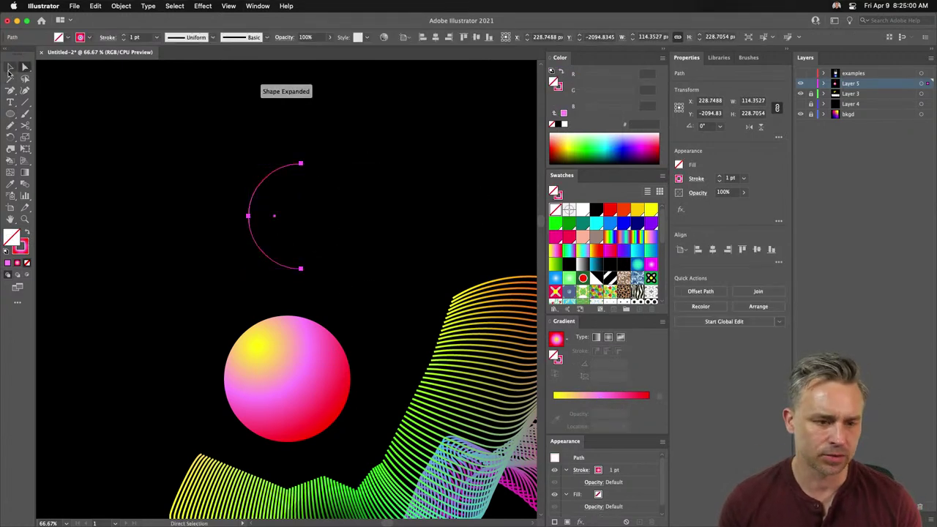
pyautogui.hotkey('ctrl', 'z')
pyautogui.moveTo(210, 159); pyautogui.dragTo(264, 260)
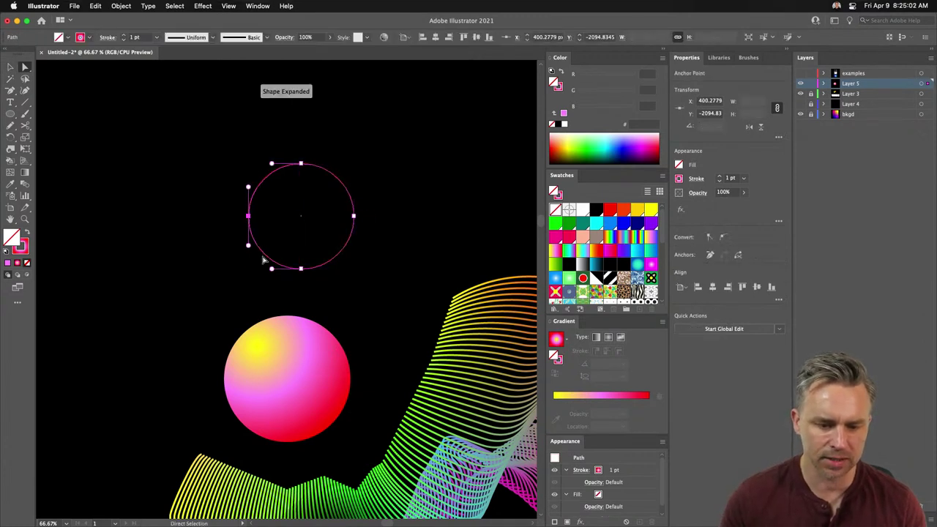
pyautogui.press('Delete')
pyautogui.click(10, 67)
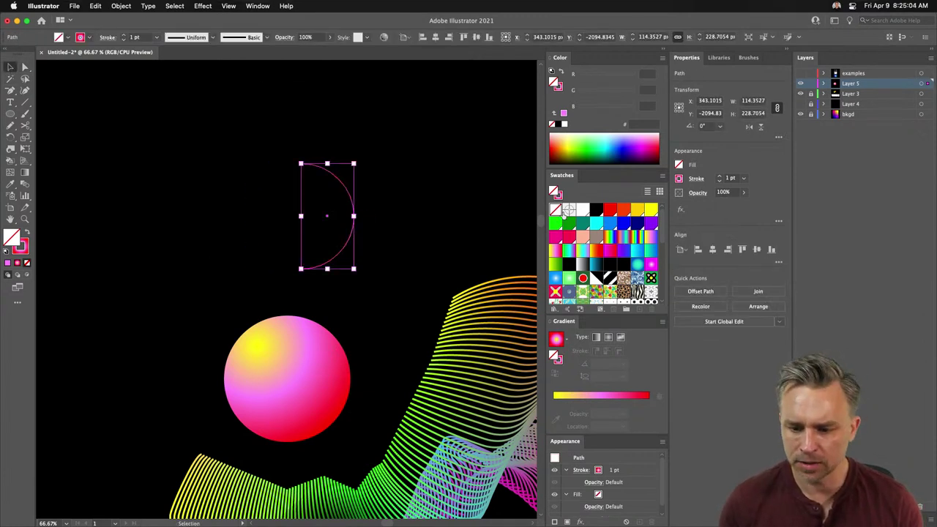
# Give the arc a solid pink stroke at 4 pt weight.
pyautogui.press('.')
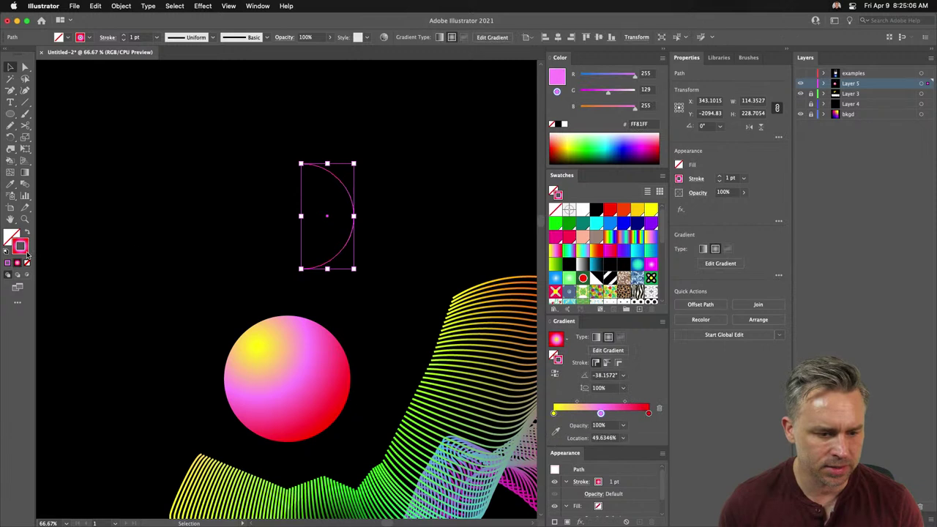
pyautogui.click(555, 242)
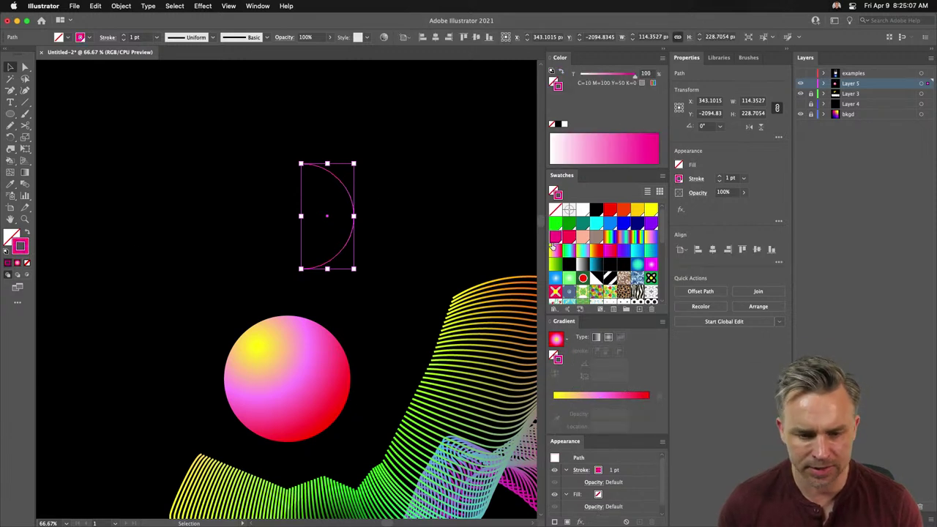
pyautogui.click(125, 37)
pyautogui.click(124, 37)
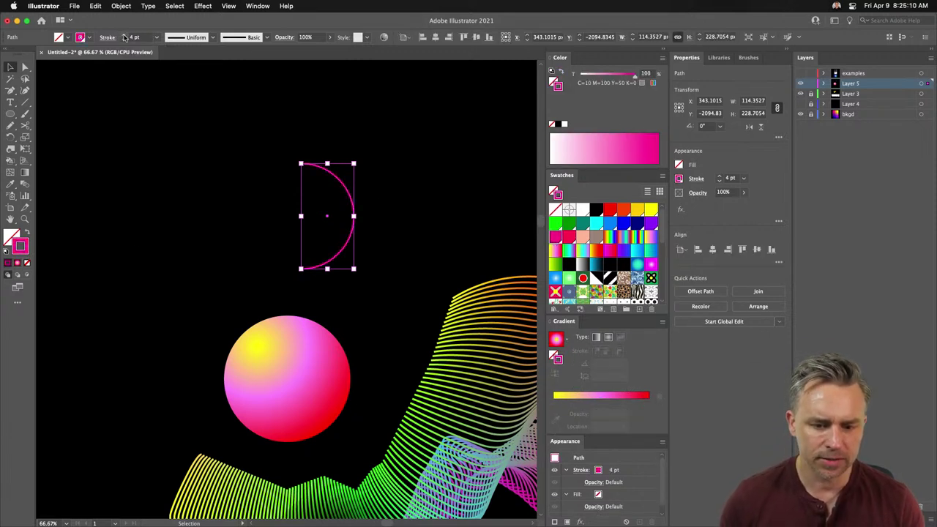
# Try Effect > 3D > Extrude & Bevel on the arc, then cancel it.
pyautogui.click(204, 6)
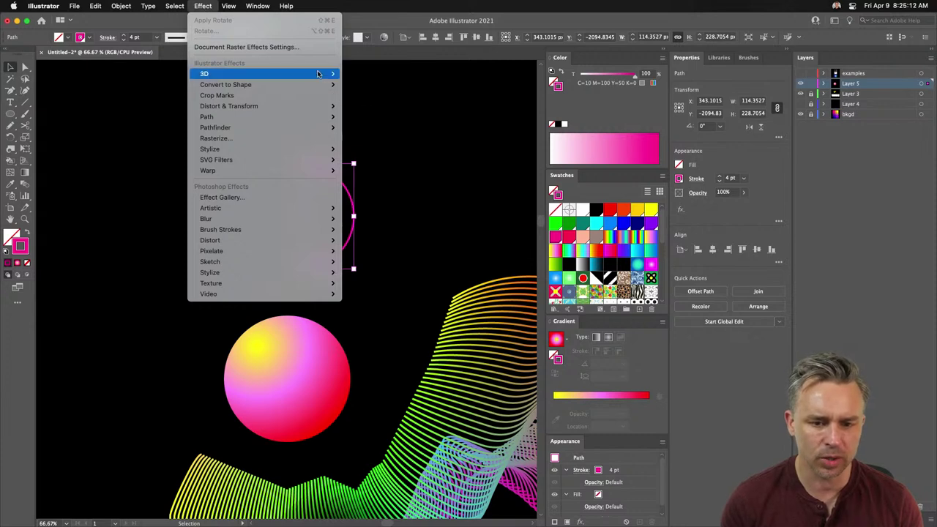
pyautogui.moveTo(320, 74)
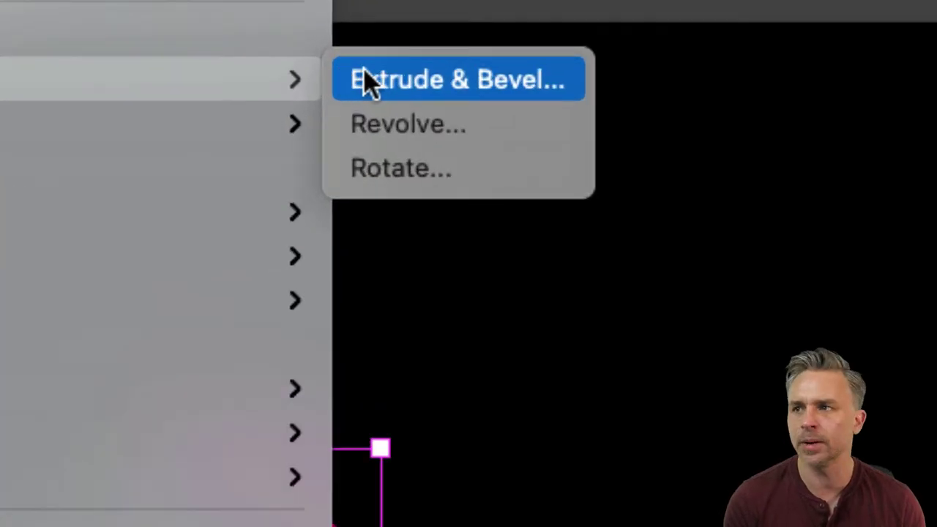
pyautogui.click(350, 74)
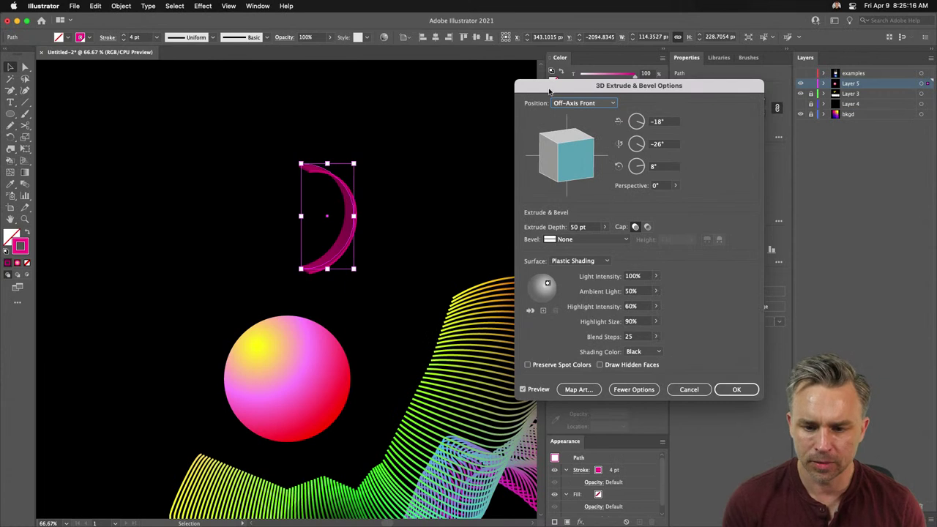
pyautogui.moveTo(549, 90); pyautogui.dragTo(435, 70)
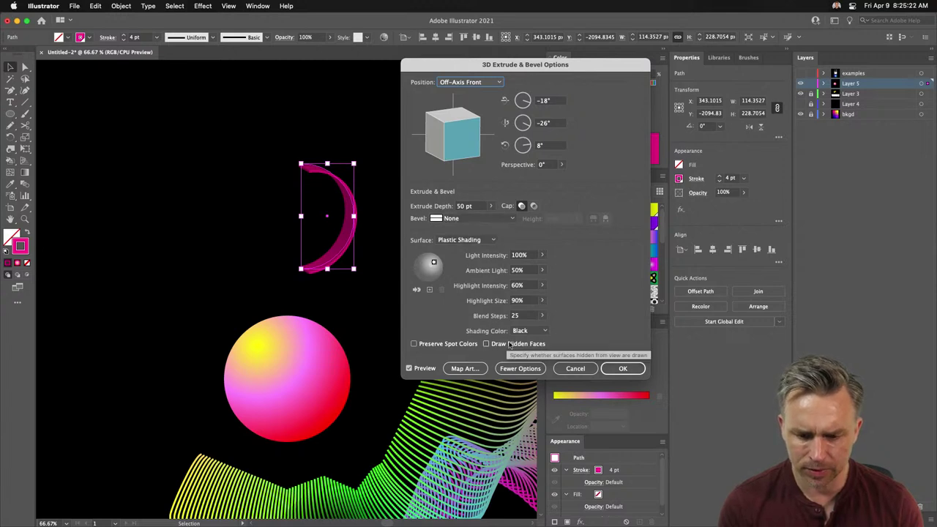
pyautogui.click(575, 369)
# Revolve the arc with Effect > 3D > Revolve, adjusting rotation and light.
pyautogui.click(203, 6)
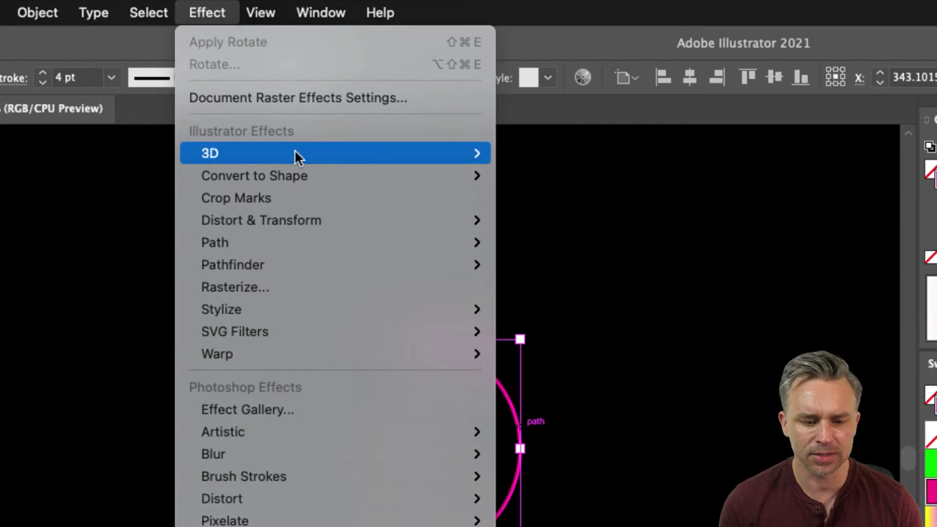
pyautogui.moveTo(245, 74)
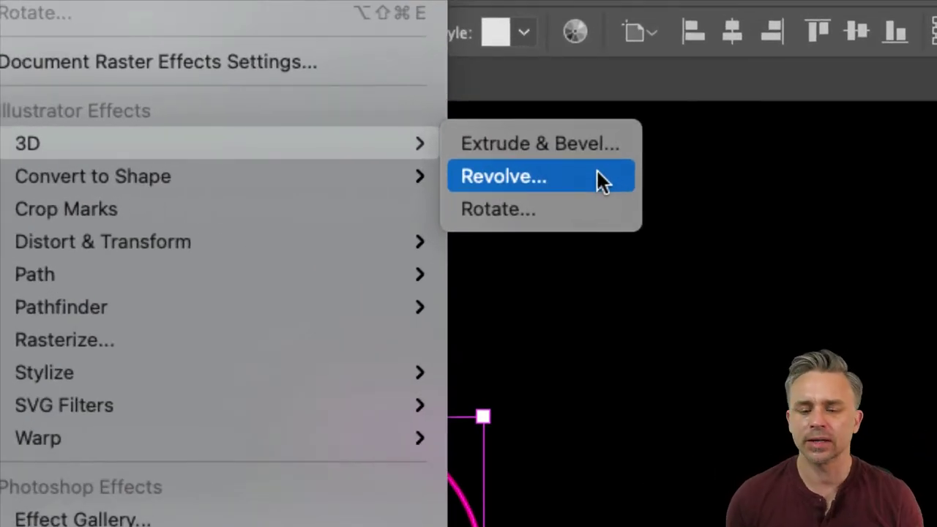
pyautogui.click(597, 175)
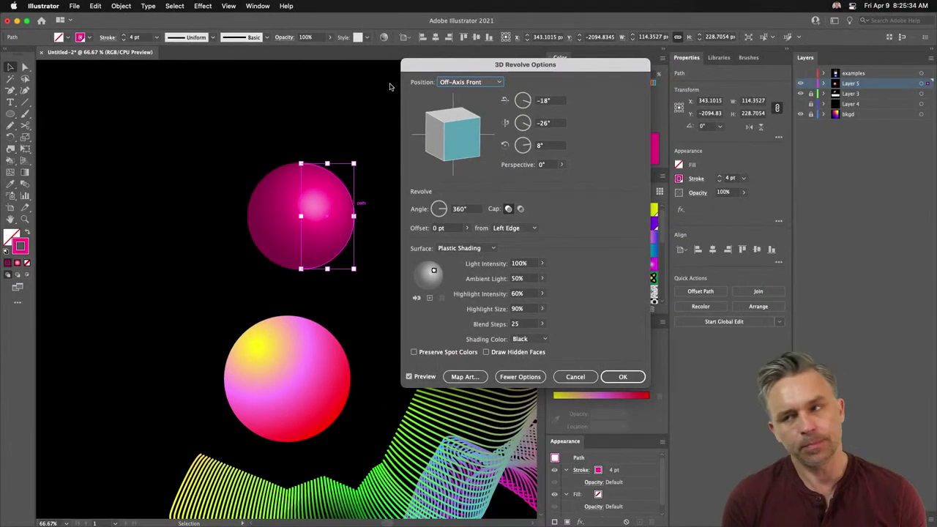
pyautogui.moveTo(458, 149); pyautogui.dragTo(453, 148)
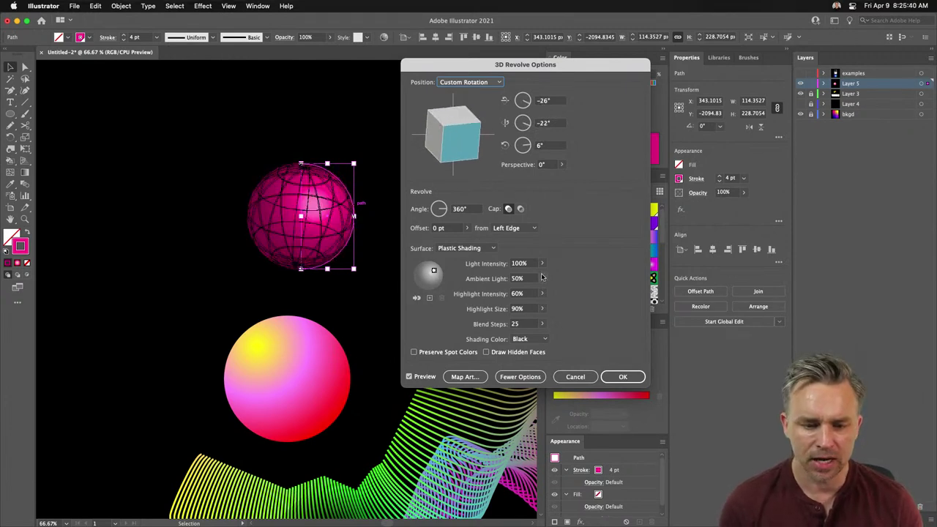
pyautogui.moveTo(434, 272); pyautogui.dragTo(418, 270)
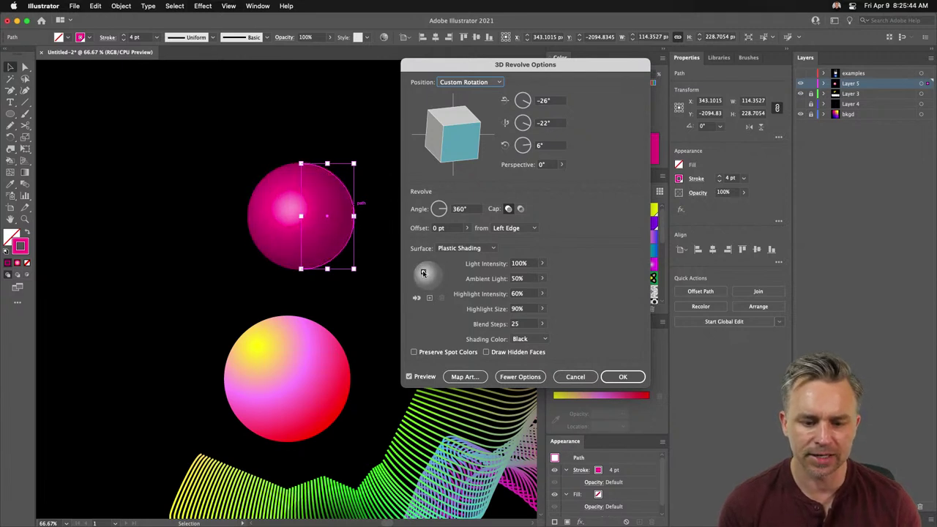
pyautogui.click(423, 272)
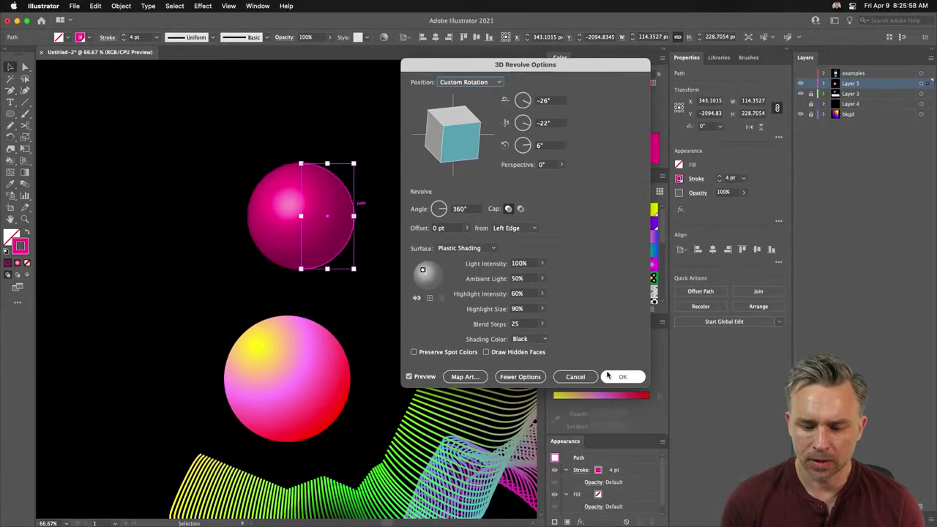
pyautogui.click(864, 402)
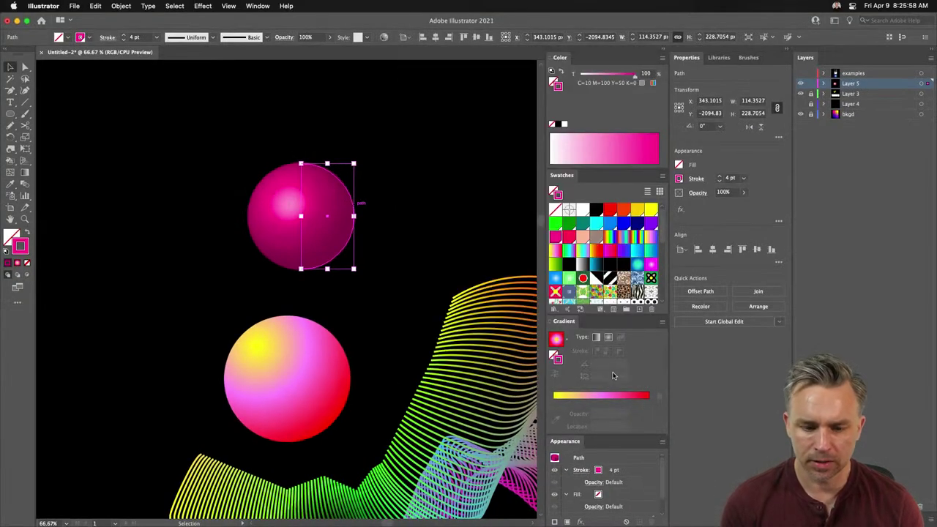
# Add a '36' text object at the top left with white fill and no stroke.
pyautogui.click(188, 153)
pyautogui.click(9, 102)
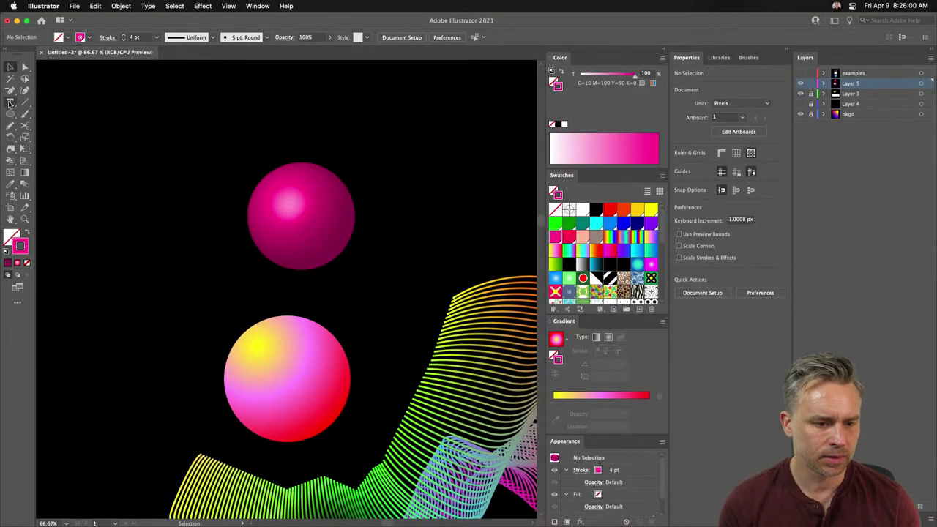
pyautogui.click(127, 175)
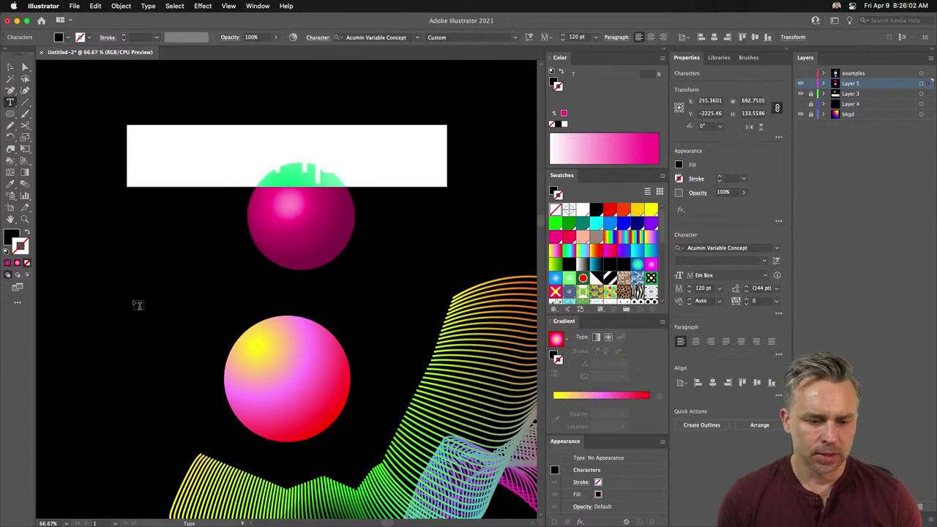
pyautogui.write('3D')
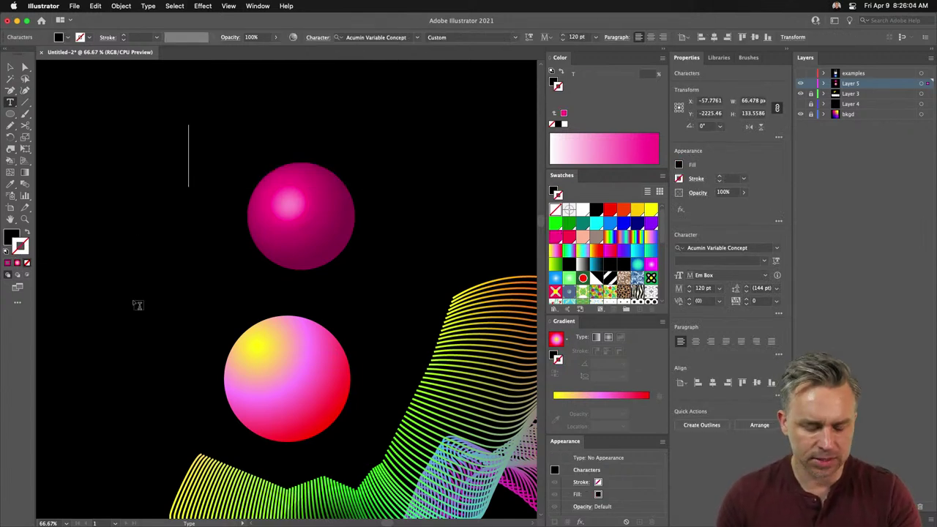
pyautogui.press('super+a')
pyautogui.click(583, 212)
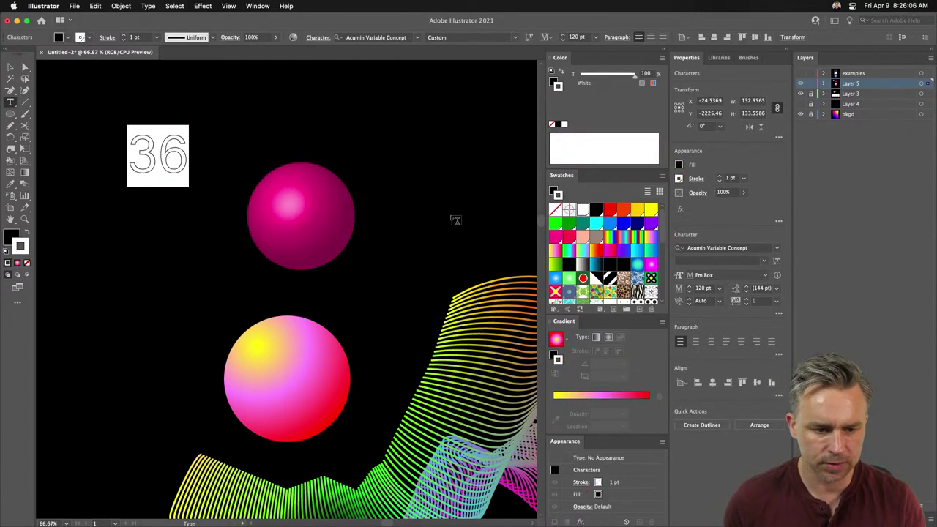
pyautogui.click(10, 67)
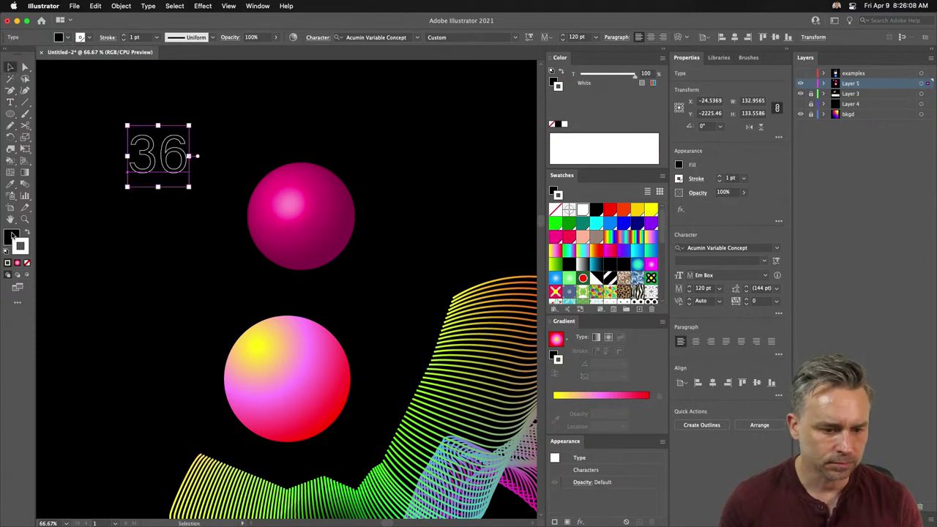
pyautogui.click(27, 232)
pyautogui.click(27, 263)
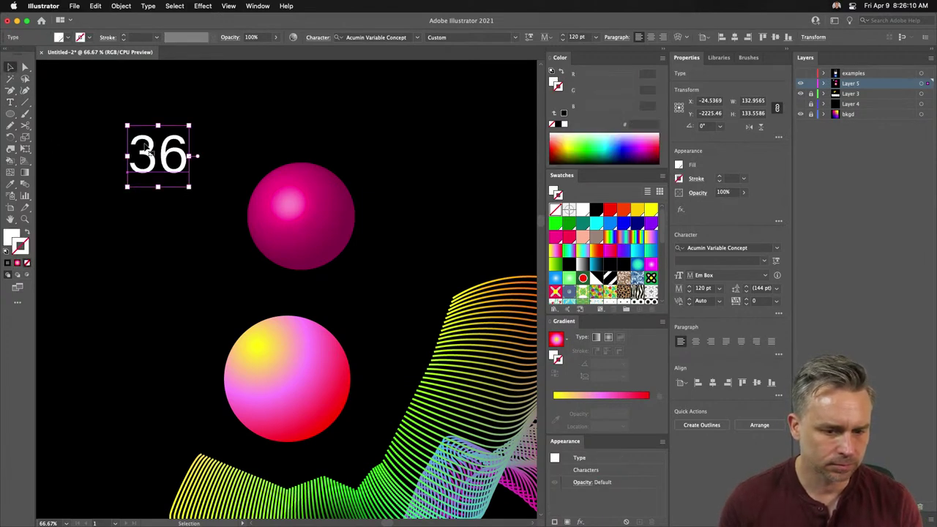
# Set the 36 text in BD Geminis, found under the Decorative font filter.
pyautogui.click(778, 249)
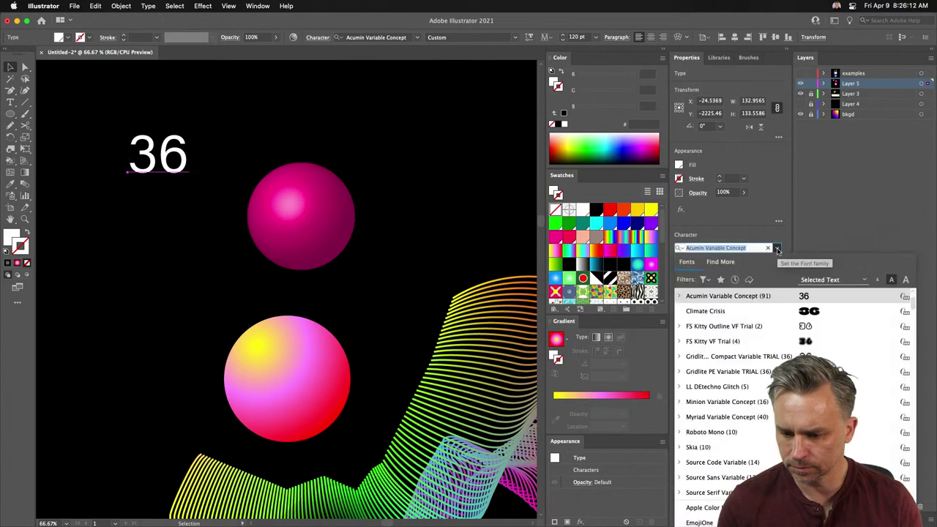
pyautogui.click(704, 280)
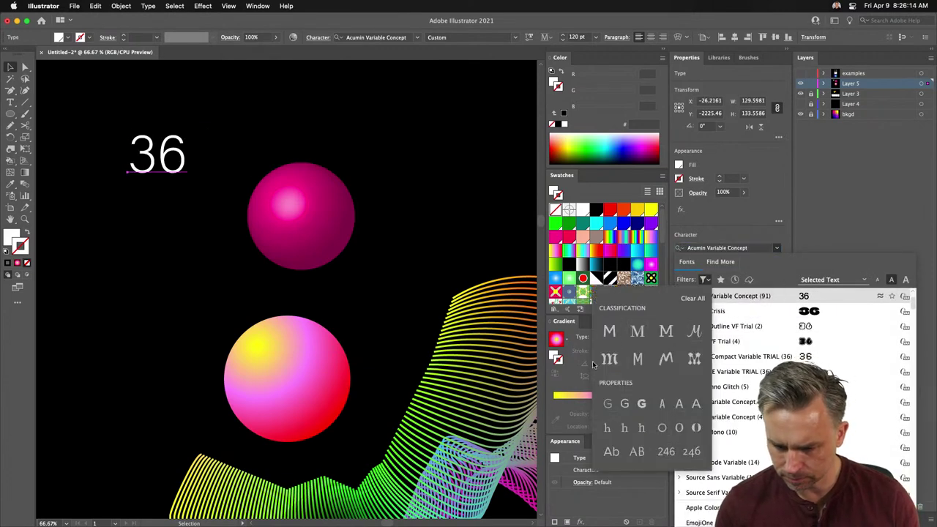
pyautogui.click(694, 358)
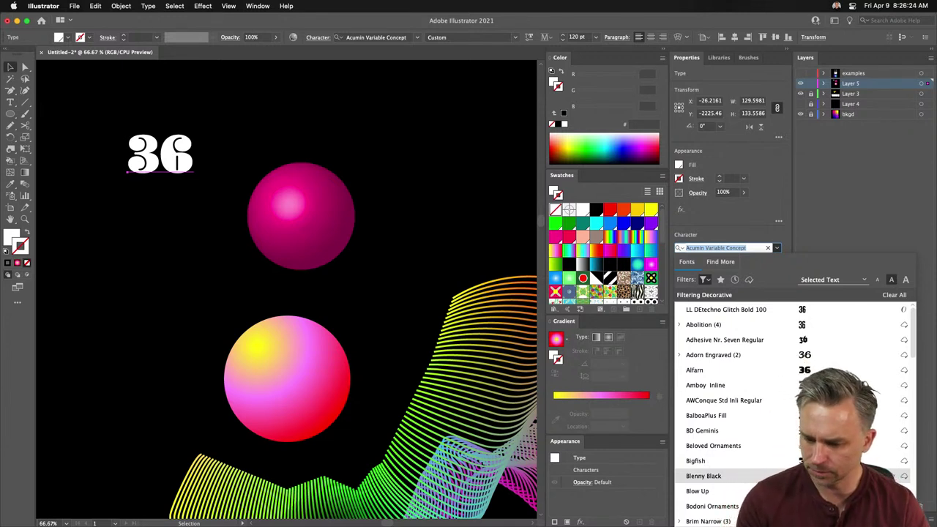
pyautogui.click(778, 430)
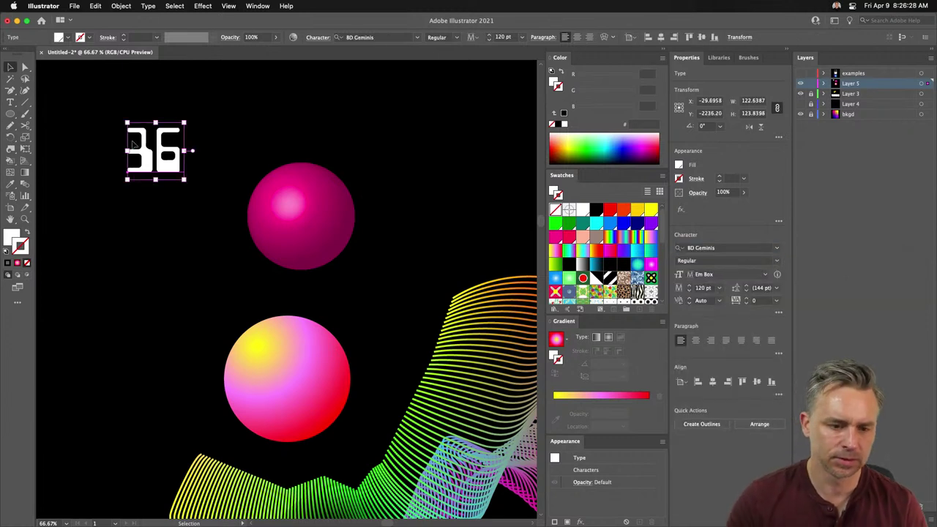
# Copy 36 below itself and retype it as stacked lines 36, DAYS, OF, TYPE.
pyautogui.doubleClick(168, 156)
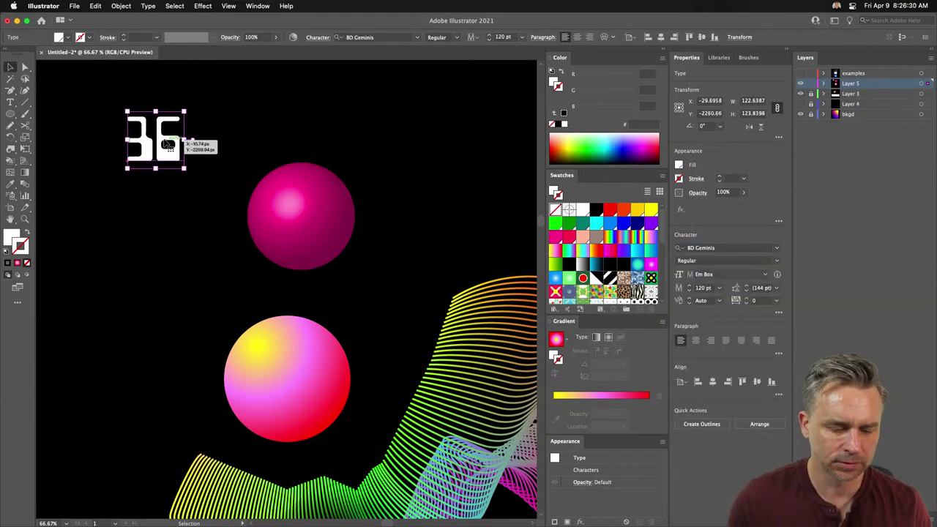
pyautogui.press('Escape')
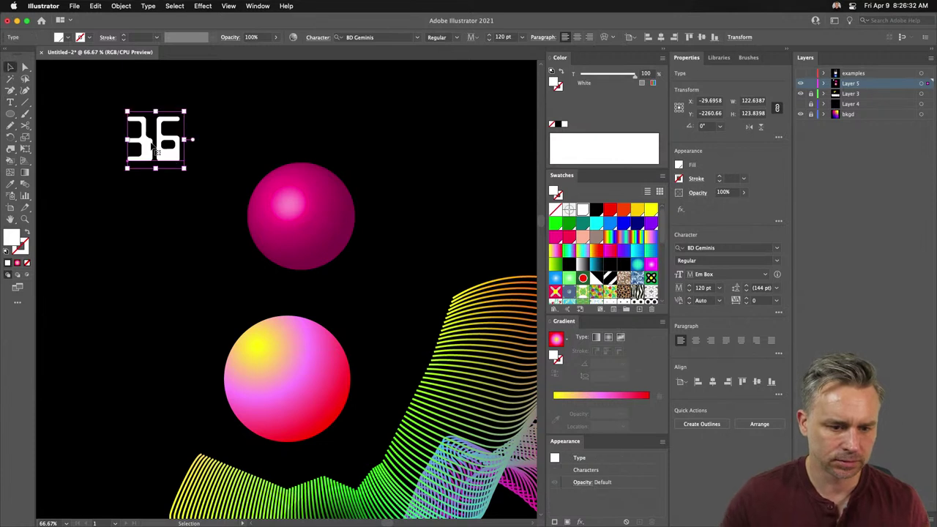
pyautogui.moveTo(159, 141); pyautogui.dragTo(157, 195)
pyautogui.doubleClick(156, 200)
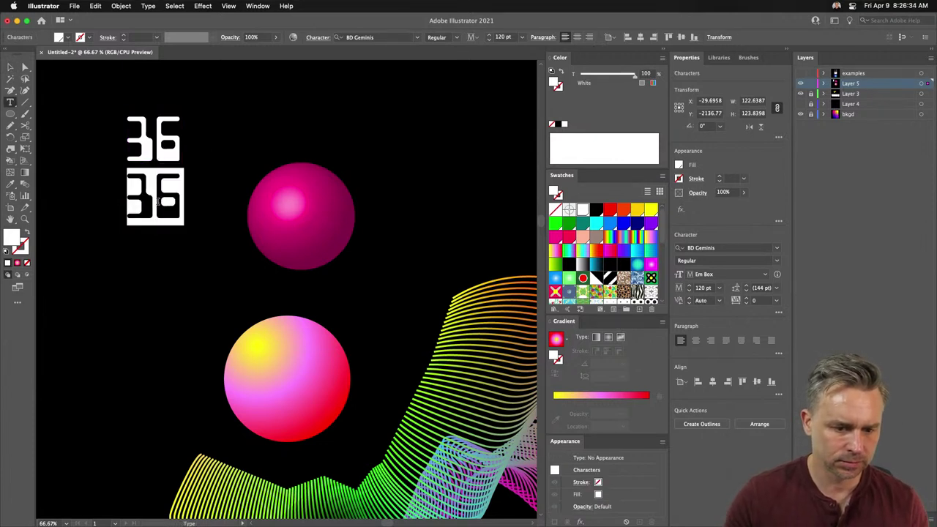
pyautogui.write('DAY')
pyautogui.press('BackSpace')
pyautogui.press('BackSpace')
pyautogui.press('BackSpace')
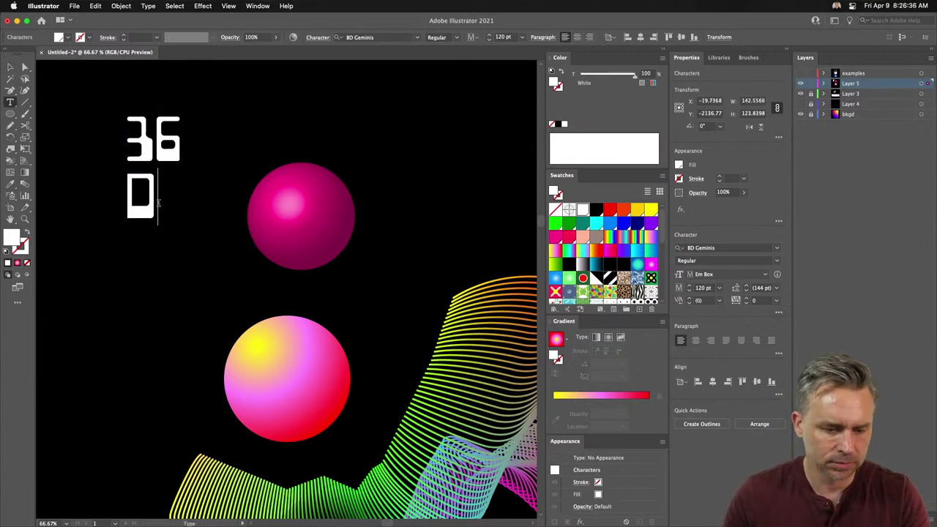
pyautogui.write('days')
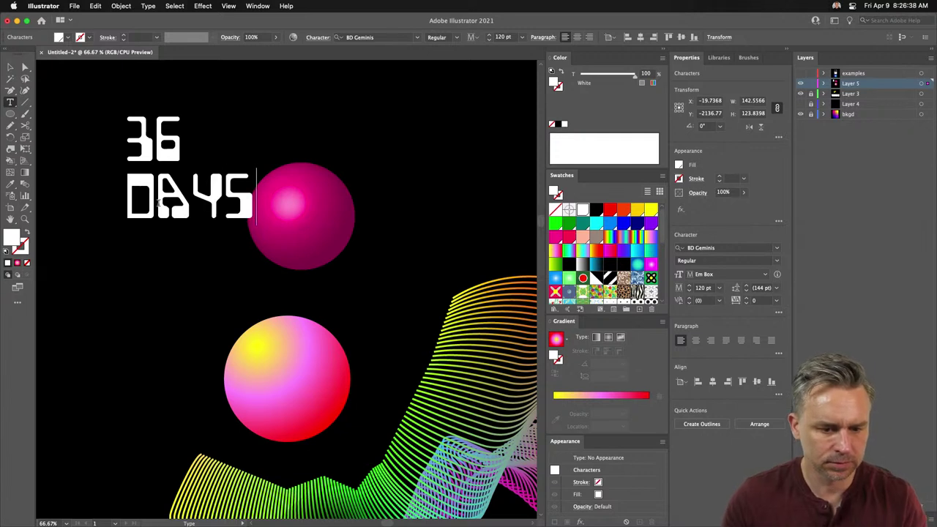
pyautogui.press('Return')
pyautogui.write('of')
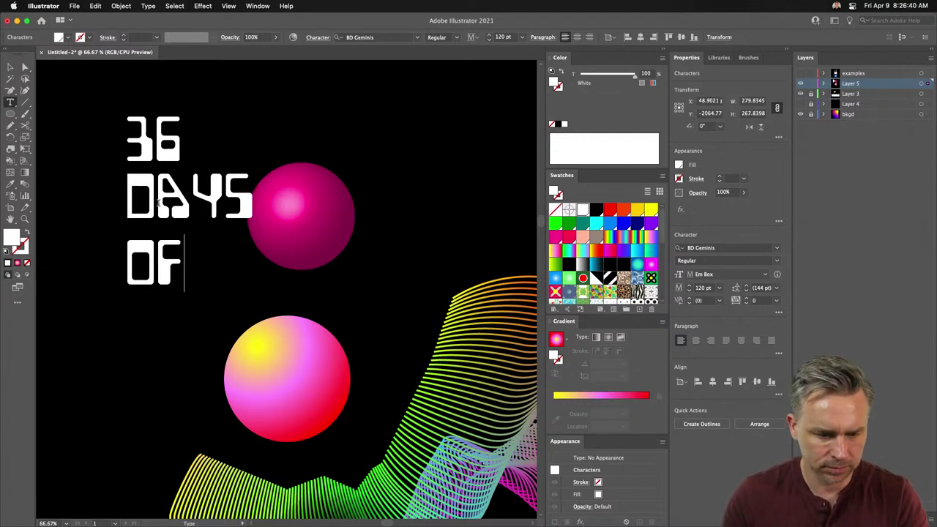
pyautogui.press('Return')
pyautogui.write('type')
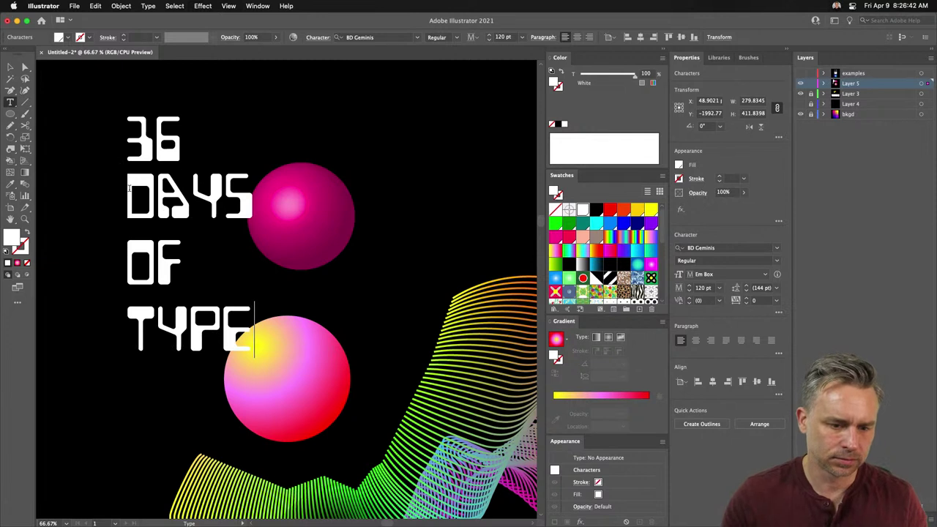
pyautogui.write('36')
pyautogui.press('Return')
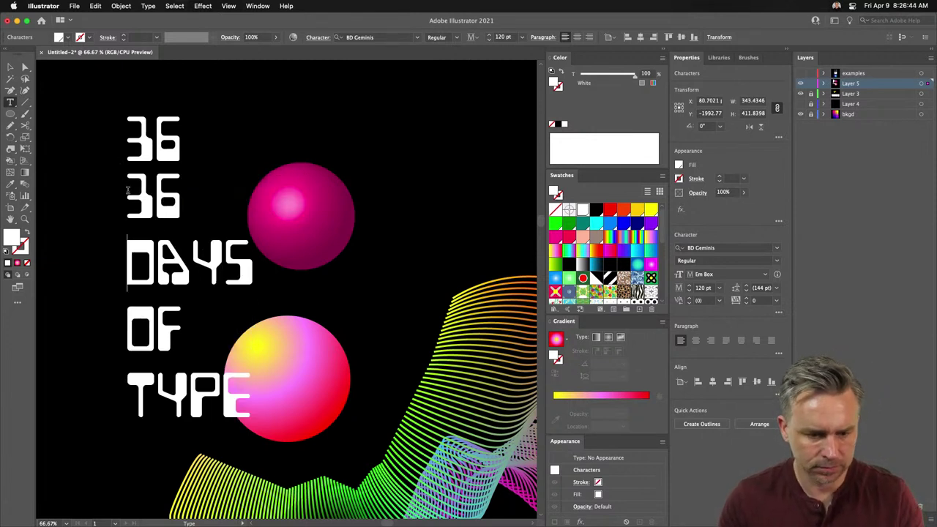
# Delete the redundant separate top 36 text.
pyautogui.click(10, 67)
pyautogui.click(159, 126)
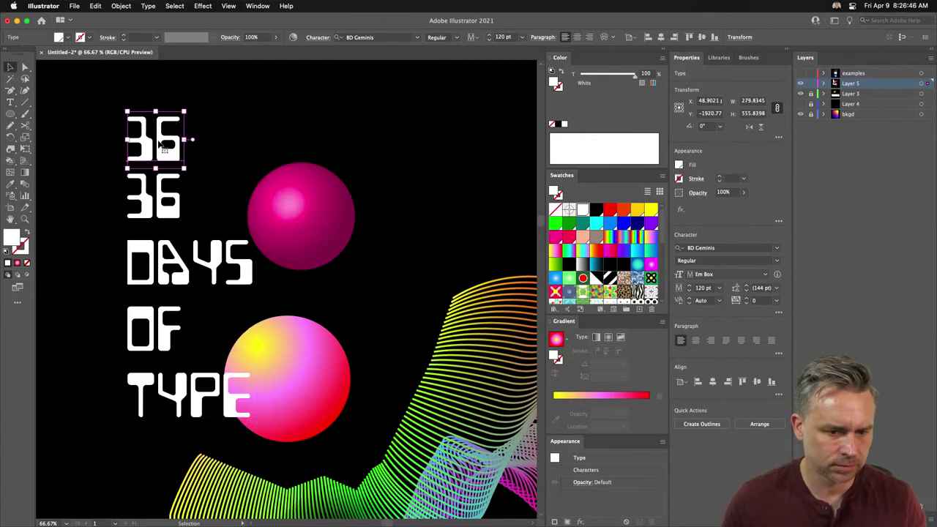
pyautogui.press('Delete')
# Move the 36 DAYS OF TYPE block and retype a copy as COMMODORE 64.
pyautogui.moveTo(187, 199); pyautogui.dragTo(440, 182)
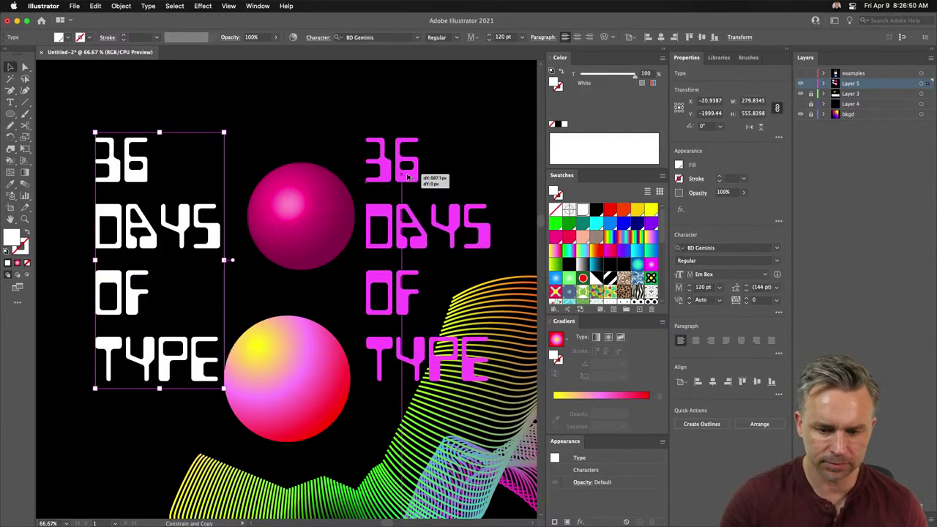
pyautogui.moveTo(366, 119); pyautogui.dragTo(329, 116)
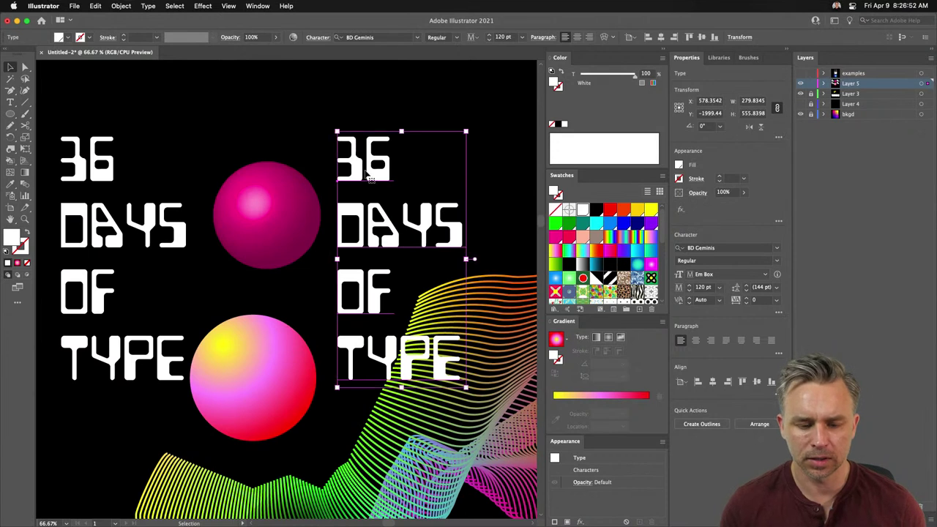
pyautogui.doubleClick(367, 169)
pyautogui.doubleClick(366, 169)
pyautogui.press('super+a')
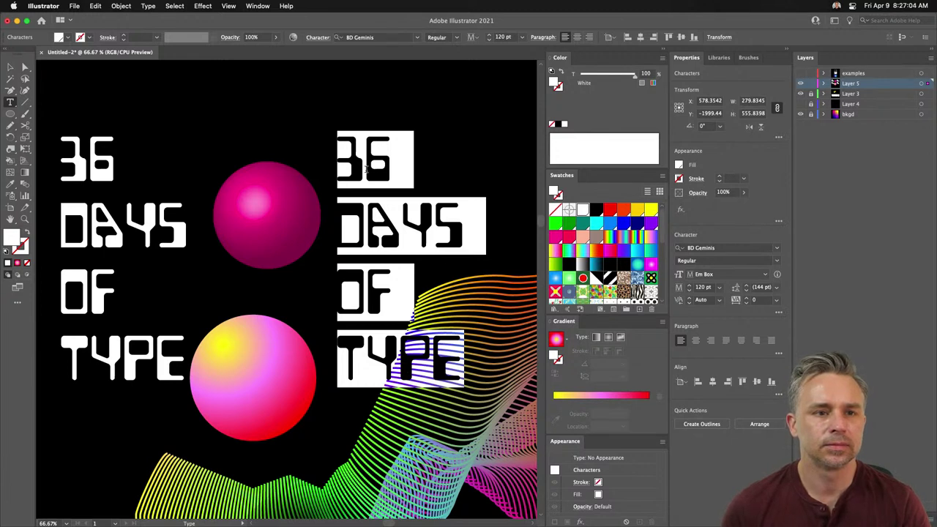
pyautogui.write('COMMOD')
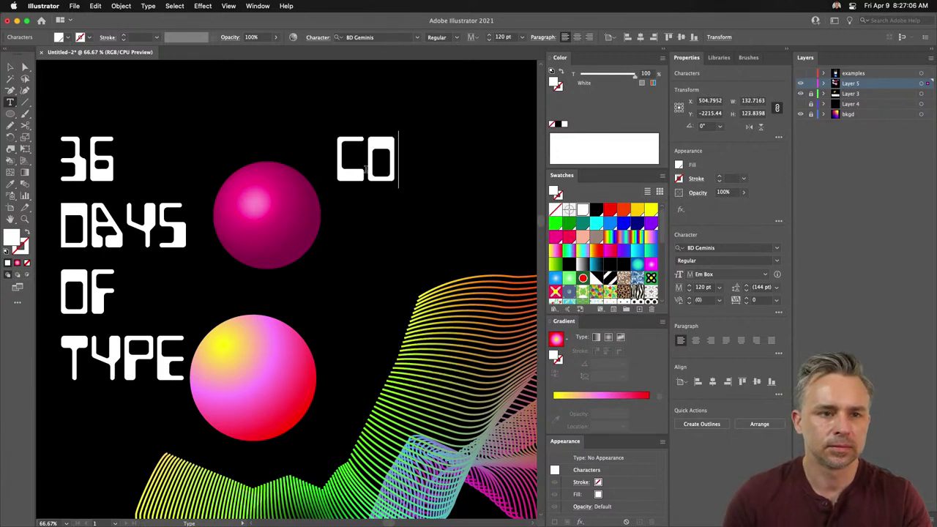
pyautogui.click(11, 66)
# Duplicate COMMODORE 64 below and retype the copy as THE FUTURE IS NOW.
pyautogui.click(662, 57)
pyautogui.moveTo(505, 158); pyautogui.dragTo(306, 112)
pyautogui.scroll(-2, 352, 121)
pyautogui.hscroll(-3, 352, 121)
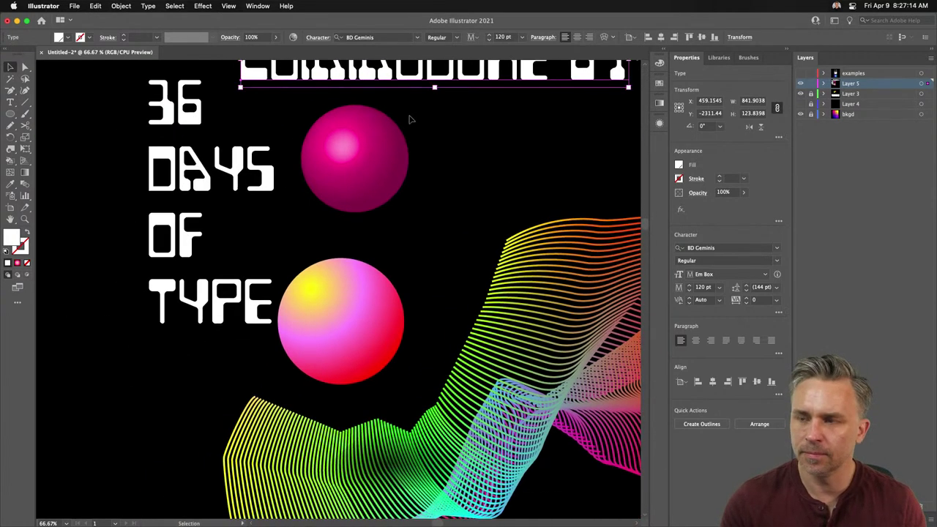
pyautogui.moveTo(446, 84); pyautogui.dragTo(534, 172)
pyautogui.scroll(2, 326, 255)
pyautogui.hscroll(3, 326, 254)
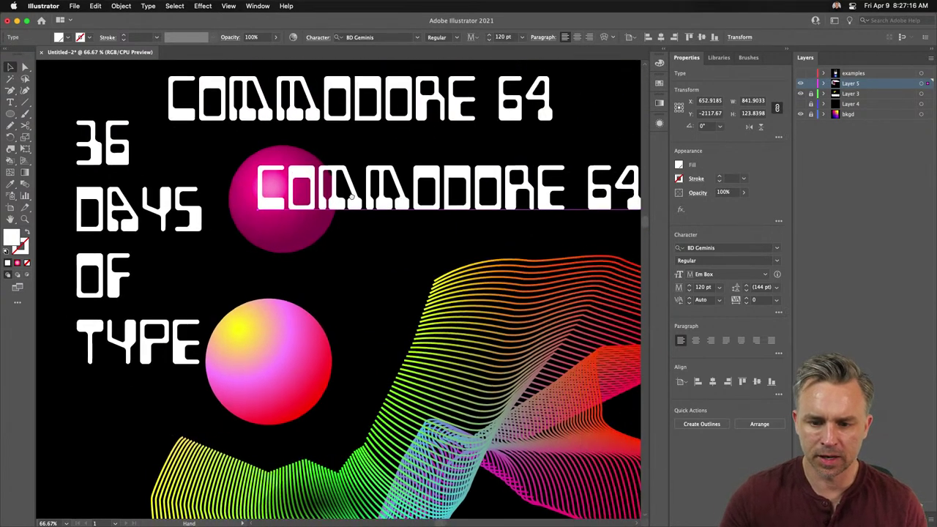
pyautogui.moveTo(366, 223); pyautogui.dragTo(429, 226)
pyautogui.doubleClick(429, 226)
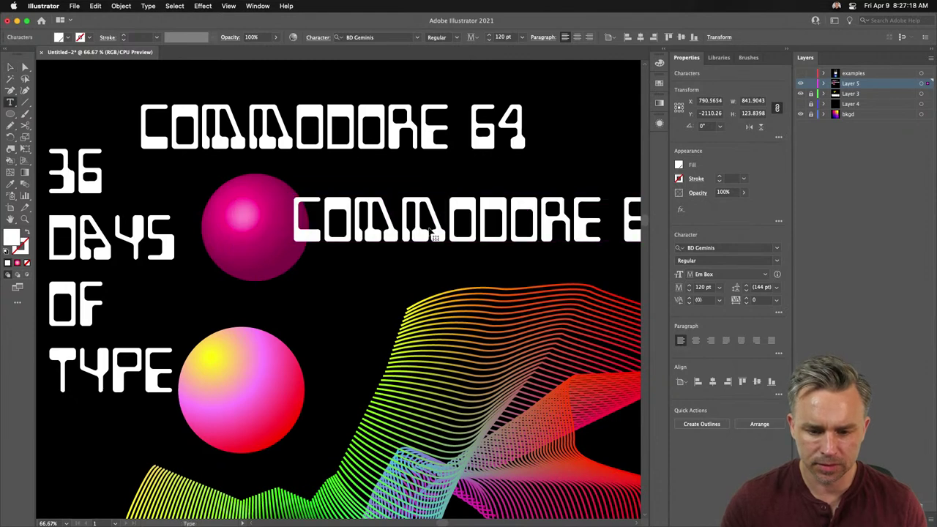
pyautogui.press('super+a')
pyautogui.write('THE FUTURE I')
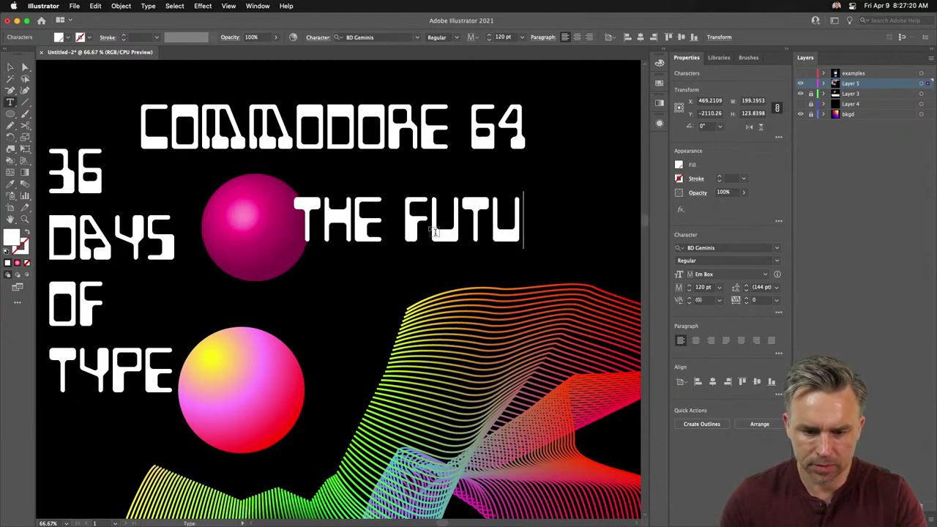
pyautogui.click(10, 66)
# Place THE FUTURE IS NOW above COMMODORE 64 and 36 DAYS OF TYPE top-left.
pyautogui.press('super+minus')
pyautogui.press('super+minus')
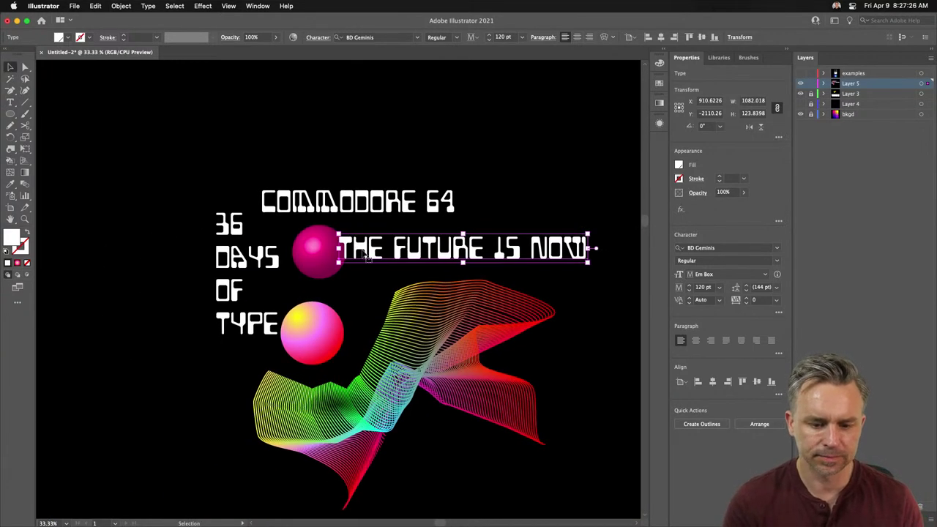
pyautogui.moveTo(350, 241); pyautogui.dragTo(302, 126)
pyautogui.moveTo(233, 256); pyautogui.dragTo(184, 146)
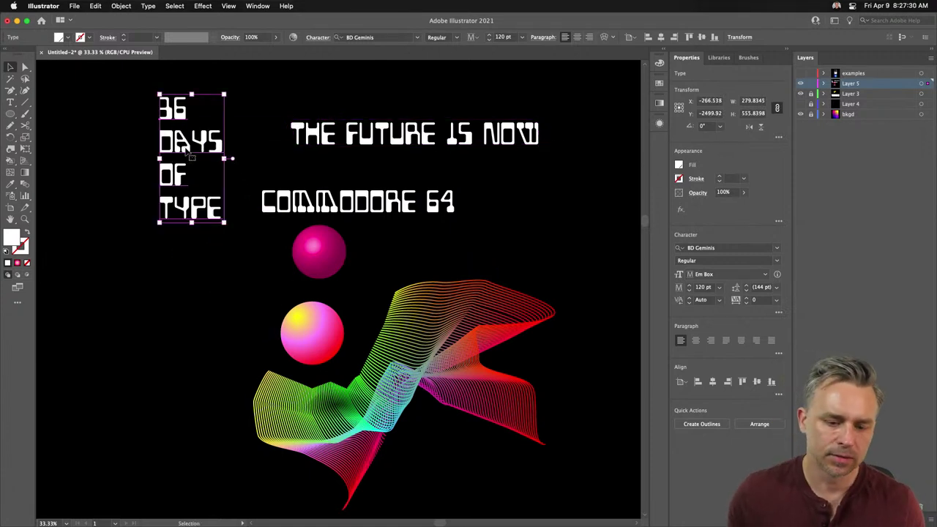
# Create a new 36 point-text object below the 36 DAYS OF TYPE block.
pyautogui.click(10, 103)
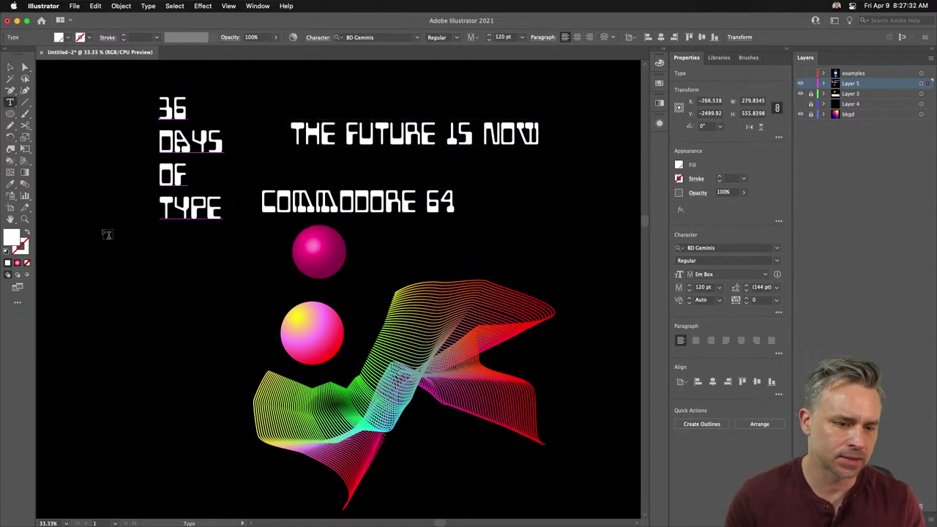
pyautogui.click(200, 274)
pyautogui.press('BackSpace')
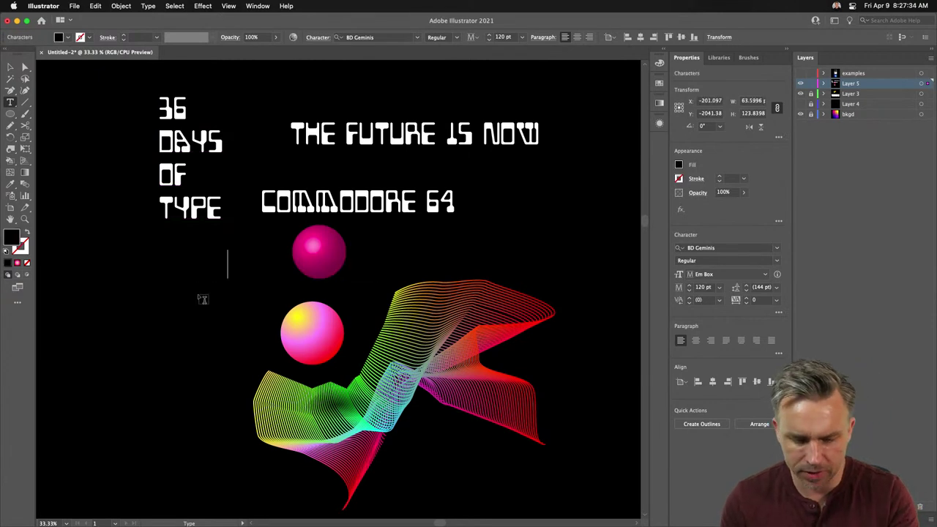
pyautogui.press('Escape')
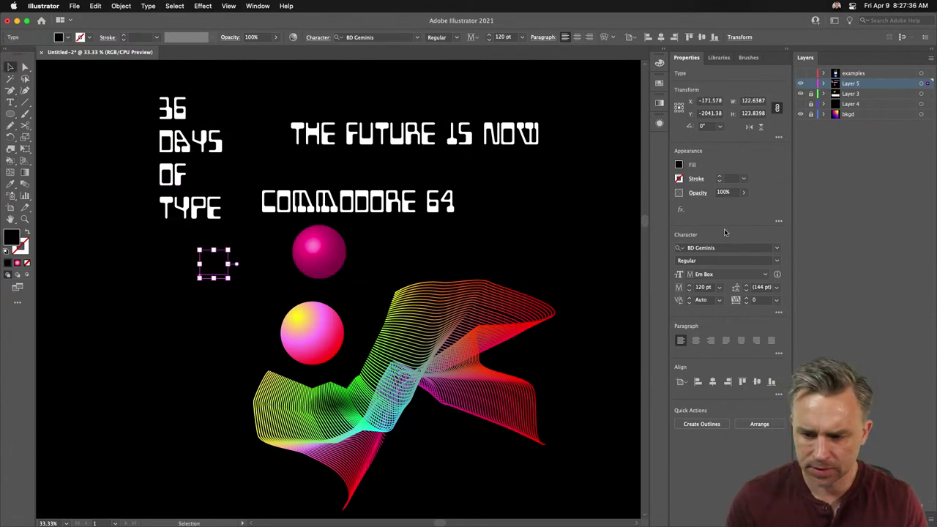
# Fill the new 36 text with the cyan swatch and zoom in on it.
pyautogui.click(678, 165)
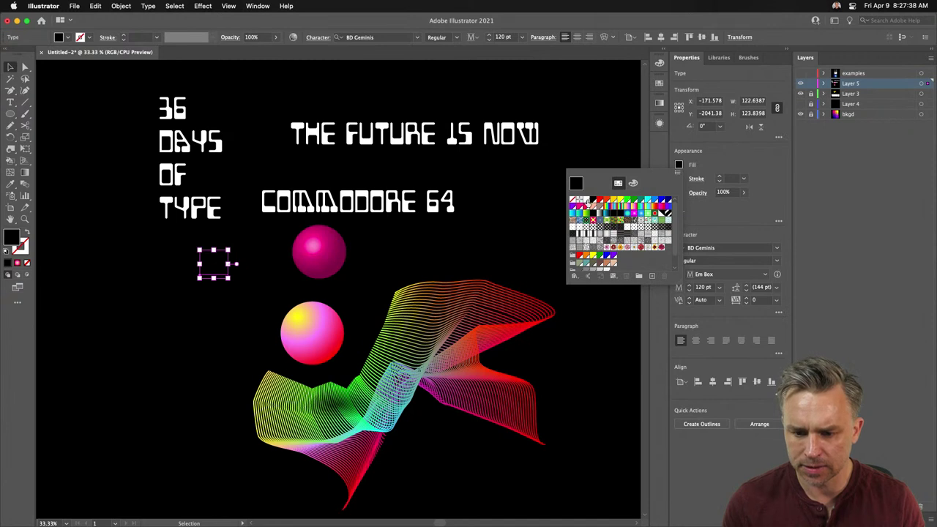
pyautogui.click(589, 200)
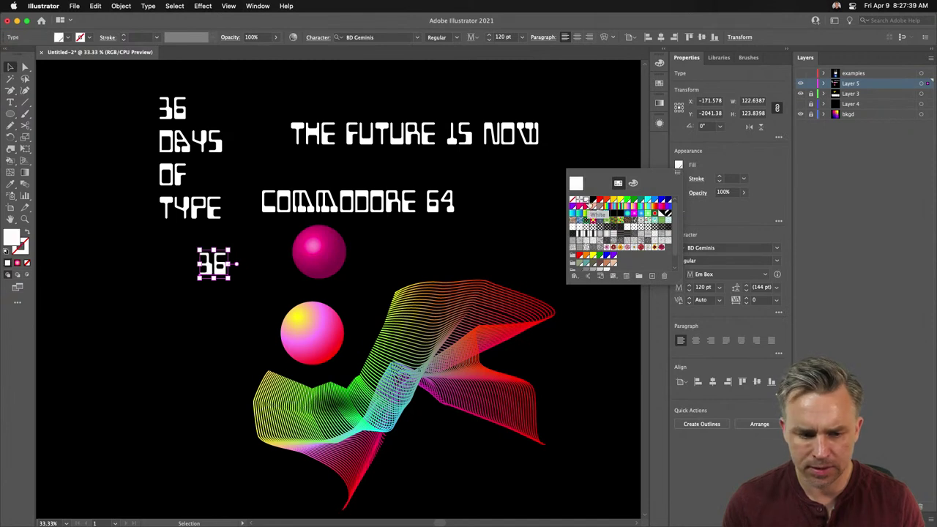
pyautogui.click(627, 204)
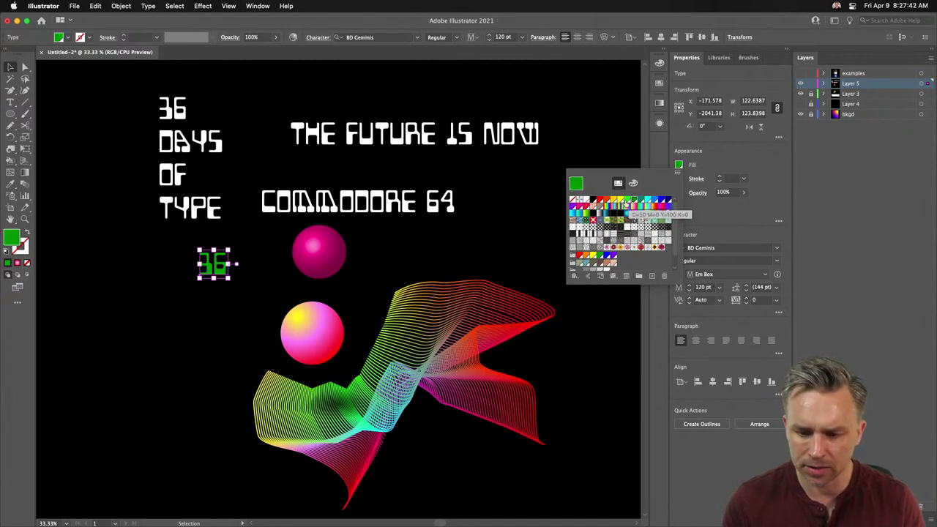
pyautogui.click(647, 202)
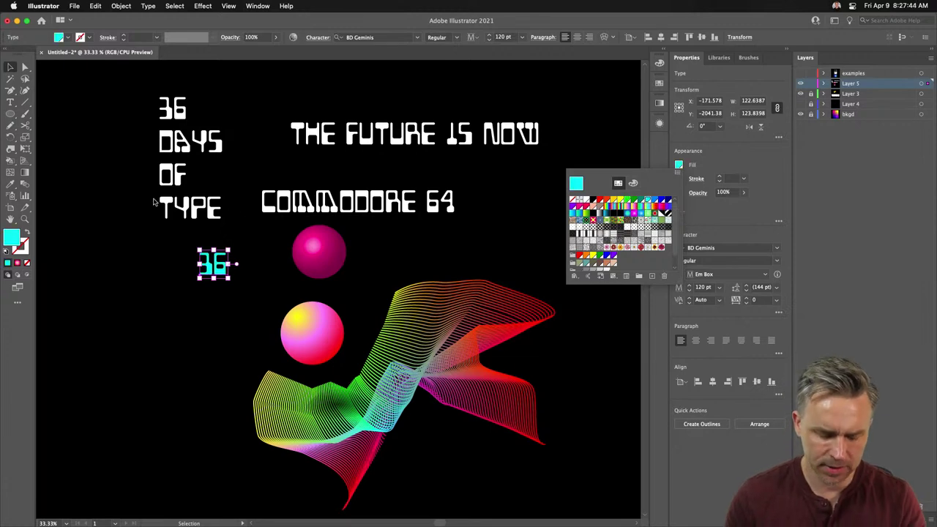
pyautogui.press('super+equal')
pyautogui.press('super+equal')
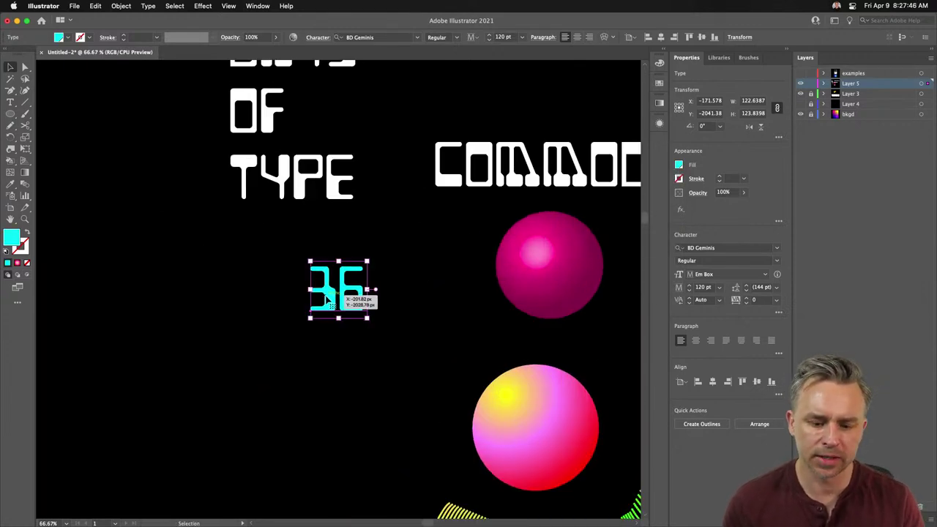
pyautogui.click(524, 266)
pyautogui.moveTo(526, 265); pyautogui.dragTo(370, 192)
pyautogui.click(251, 217)
# Apply 3D Extrude & Bevel to the cyan 36 with a 400 pt extrusion depth.
pyautogui.click(199, 6)
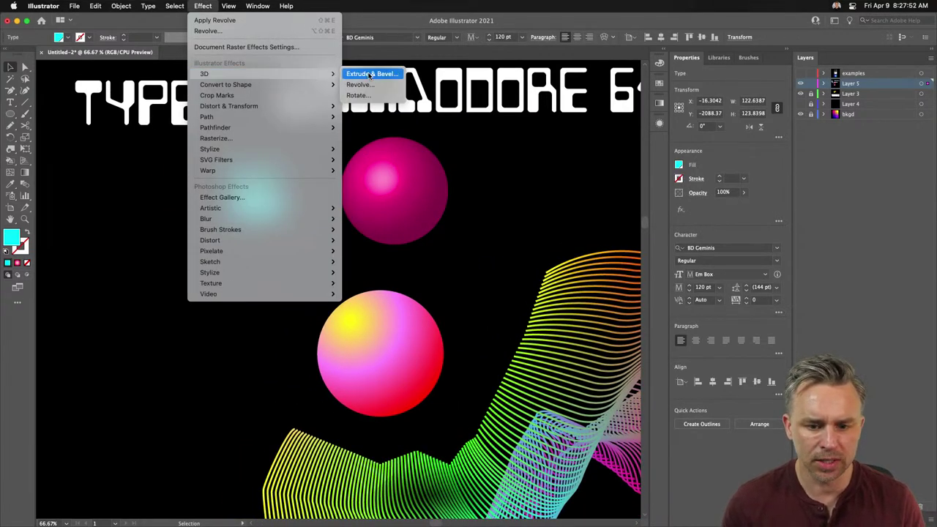
pyautogui.click(371, 75)
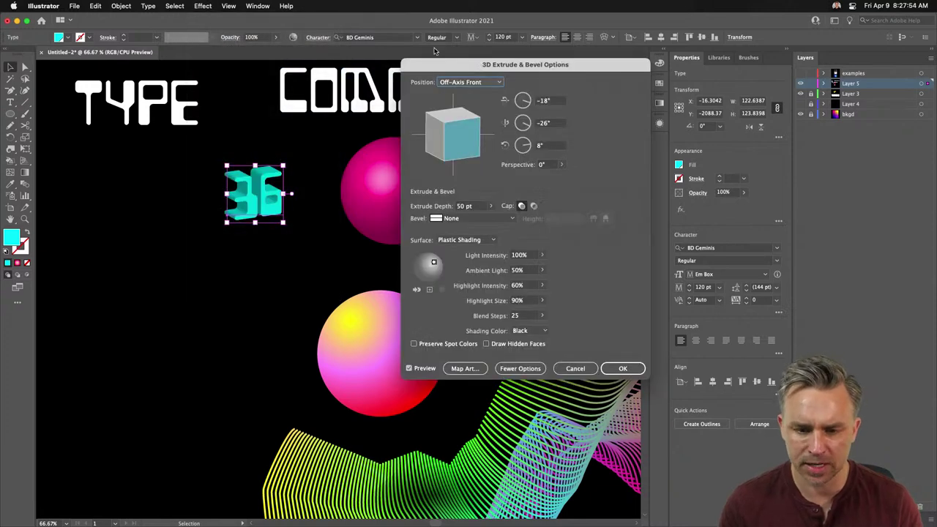
pyautogui.moveTo(443, 63); pyautogui.dragTo(541, 77)
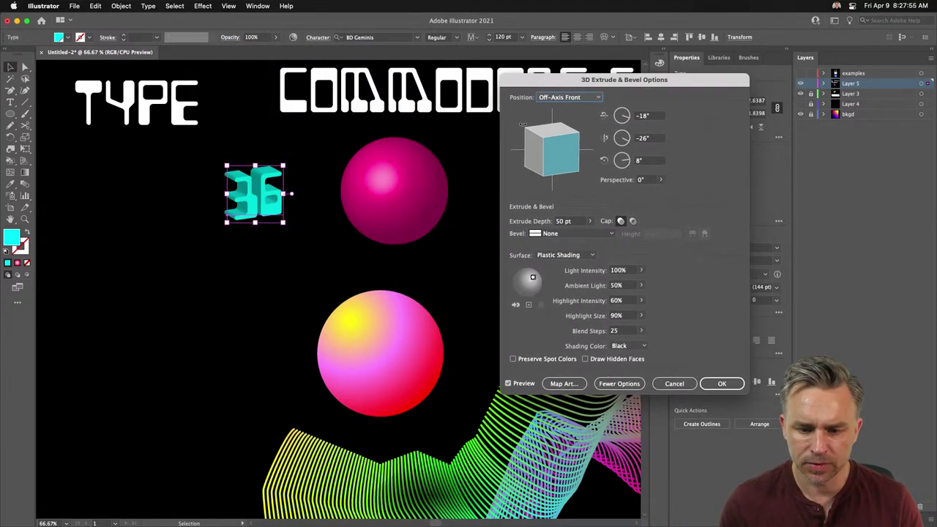
pyautogui.click(571, 222)
pyautogui.write('400')
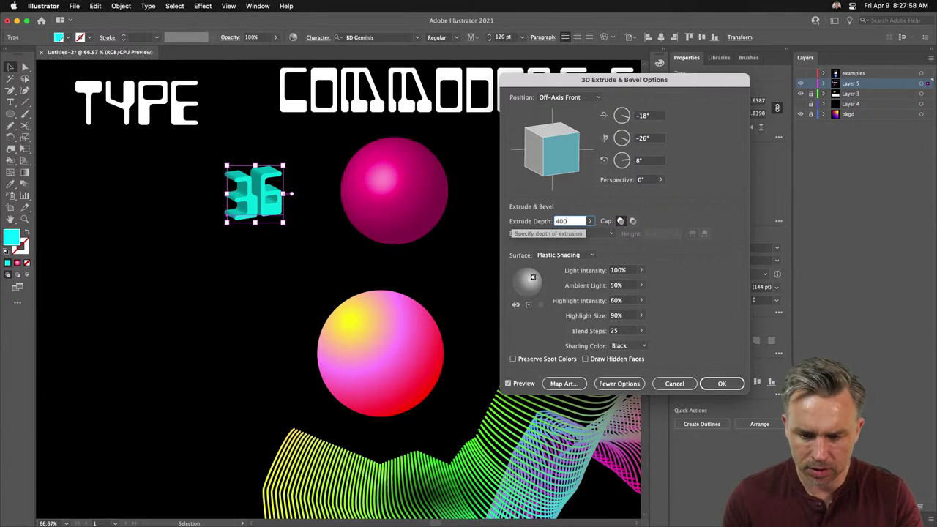
pyautogui.press('Tab')
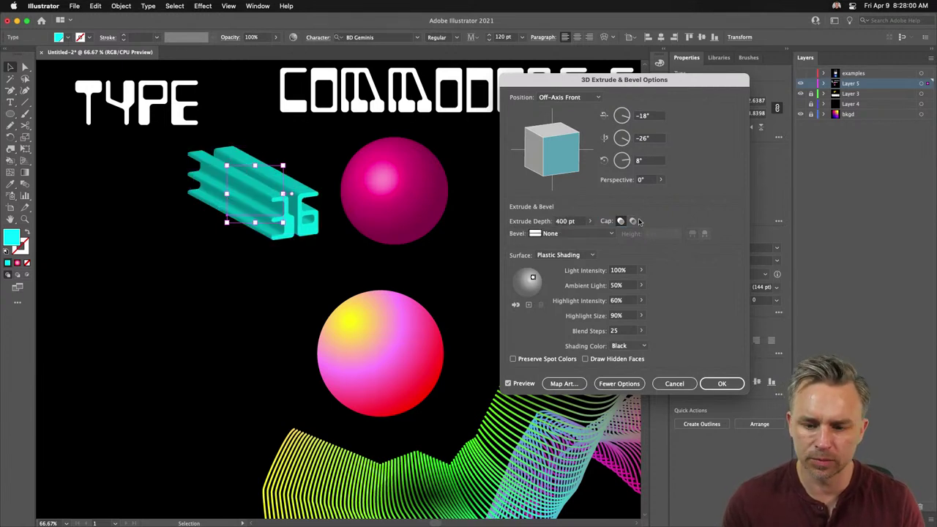
# Compare Isometric Left and Right, settle on Isometric Top, and relight to brighten the top faces.
pyautogui.click(566, 97)
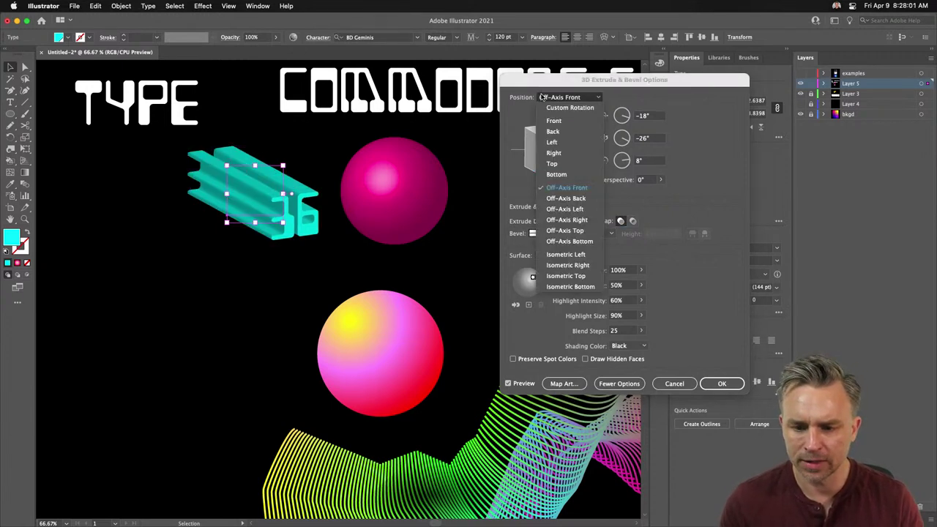
pyautogui.click(564, 276)
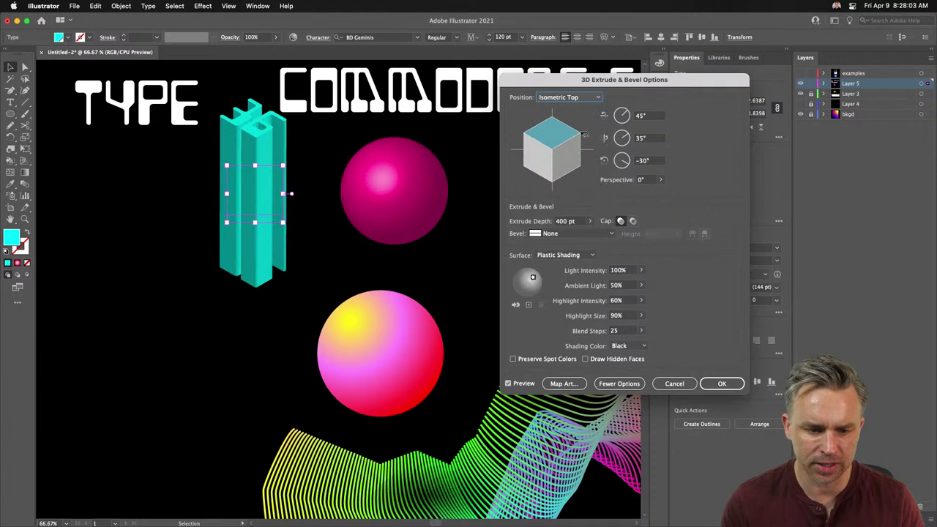
pyautogui.click(554, 97)
pyautogui.click(558, 260)
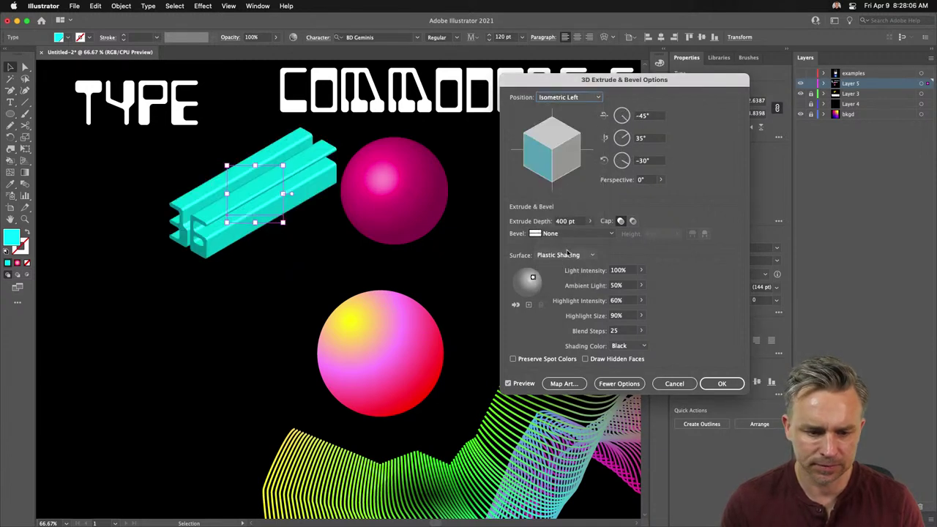
pyautogui.click(575, 97)
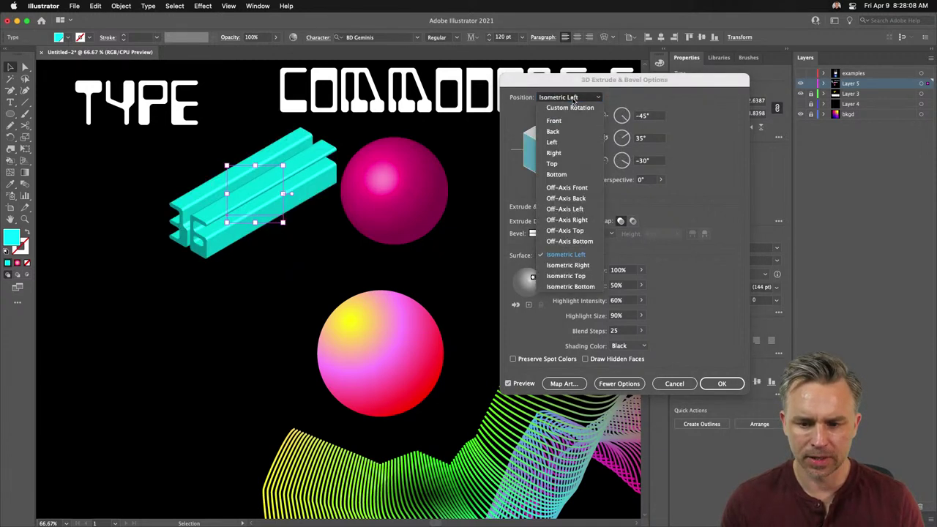
pyautogui.click(569, 268)
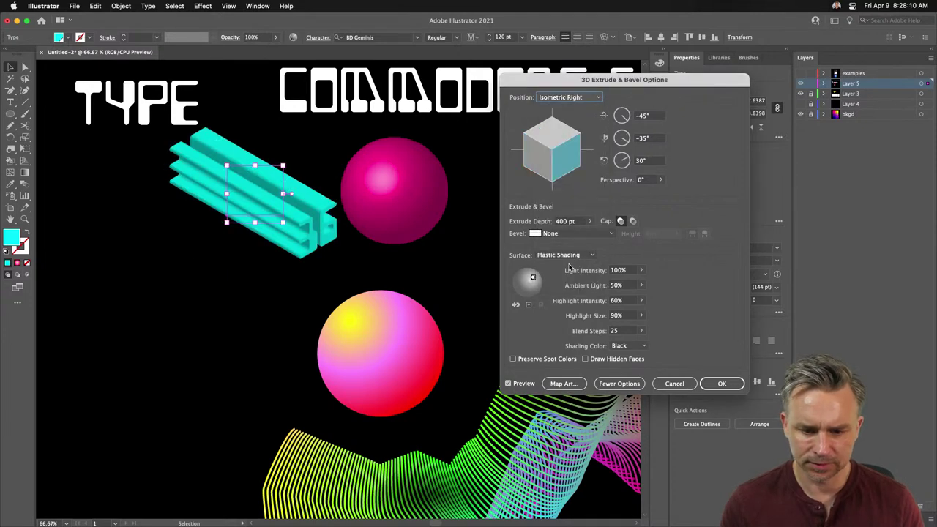
pyautogui.click(563, 100)
pyautogui.click(554, 277)
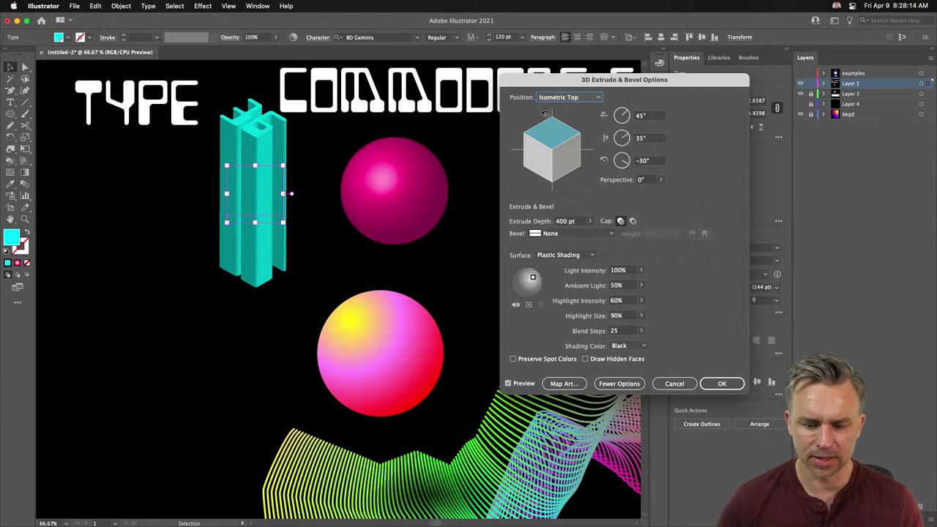
pyautogui.moveTo(532, 276); pyautogui.dragTo(524, 273)
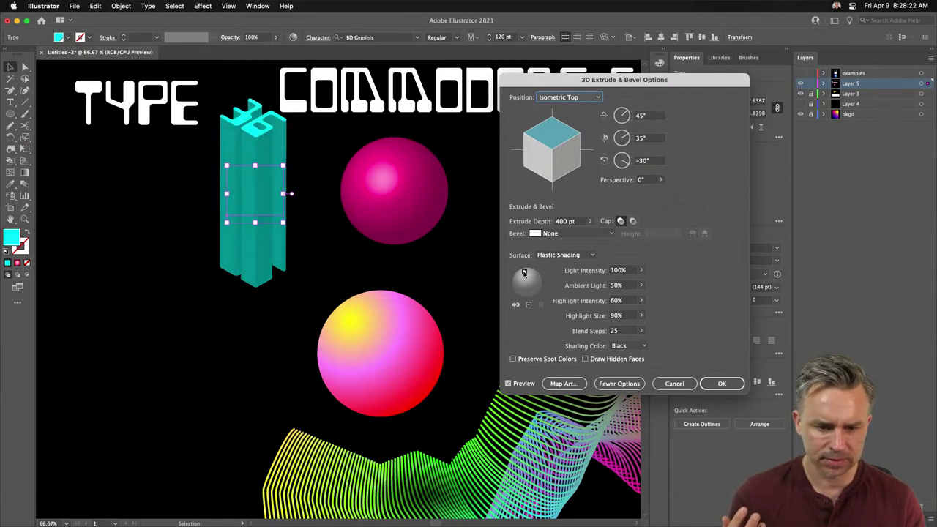
pyautogui.click(722, 384)
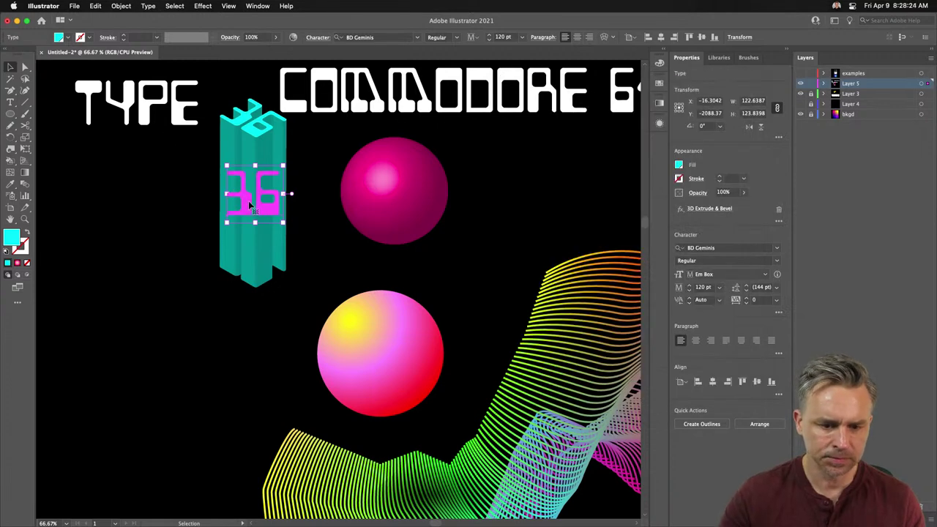
# Retype the cyan 36 block as THE.
pyautogui.doubleClick(245, 196)
pyautogui.doubleClick(245, 197)
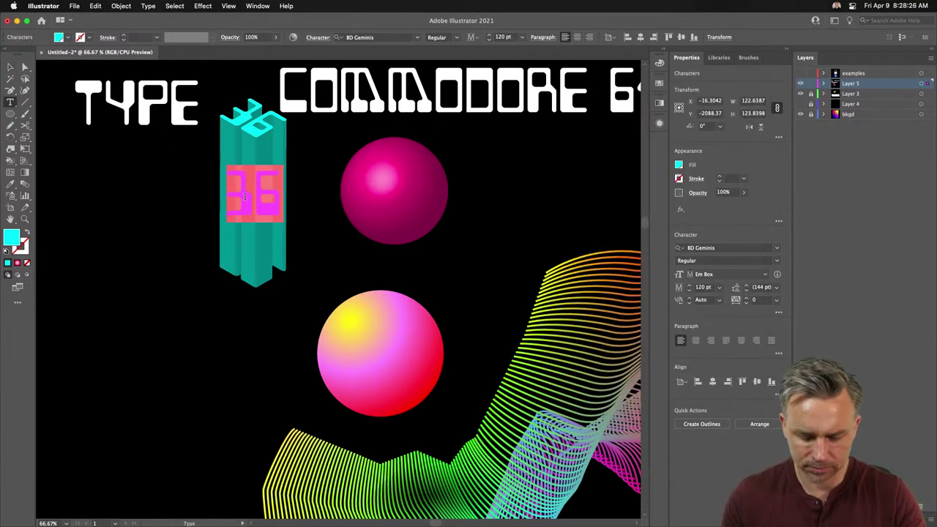
pyautogui.write('THE')
pyautogui.press('Escape')
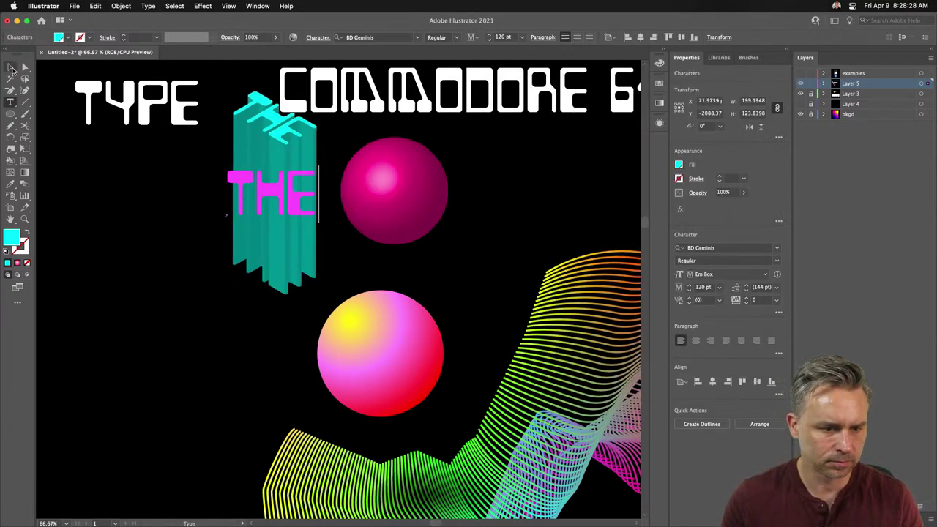
# Duplicate THE straight down and retype the copy as FUTURE.
pyautogui.moveTo(241, 189); pyautogui.dragTo(240, 262)
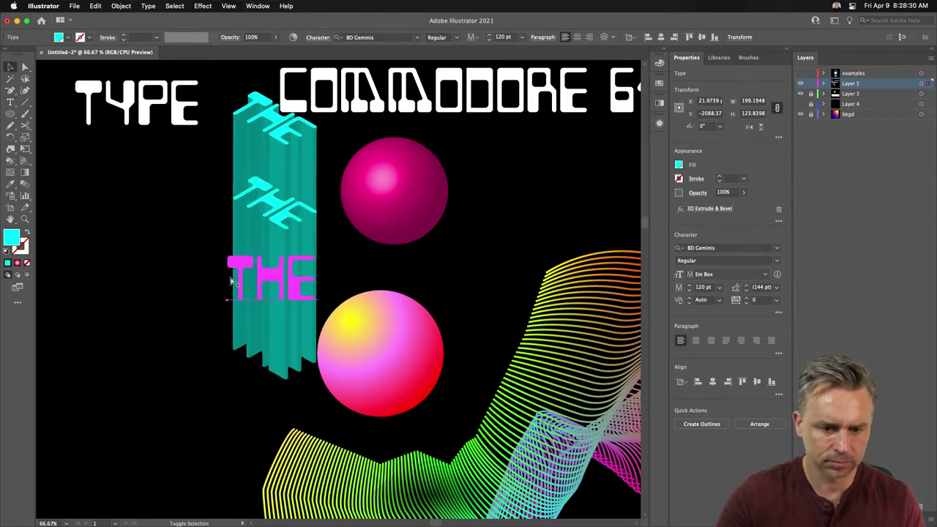
pyautogui.doubleClick(269, 271)
pyautogui.press('super+a')
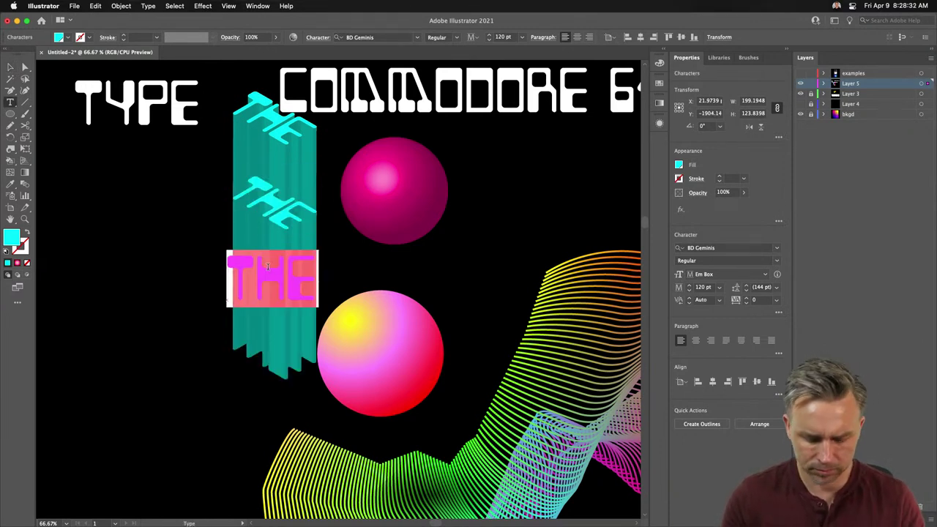
pyautogui.write('FUTURE')
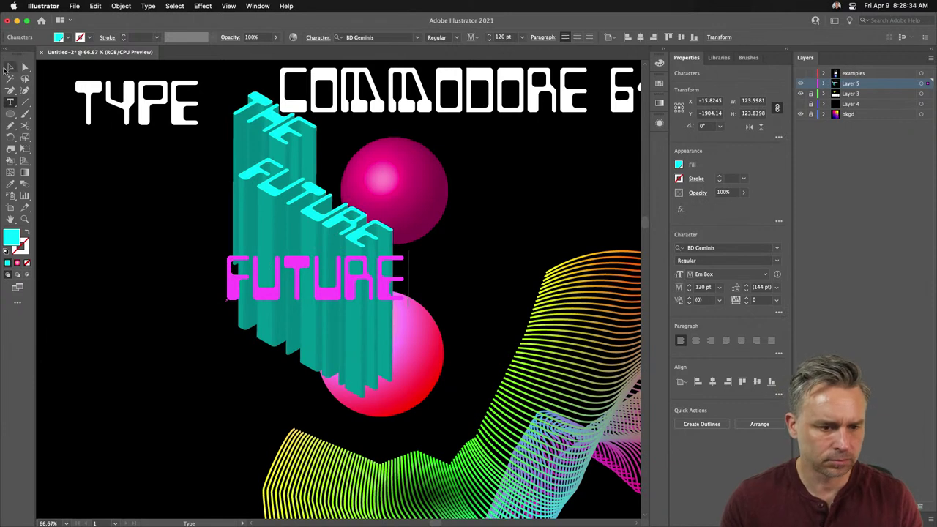
pyautogui.press('Escape')
# Fill the FUTURE block magenta from the swatches.
pyautogui.click(679, 166)
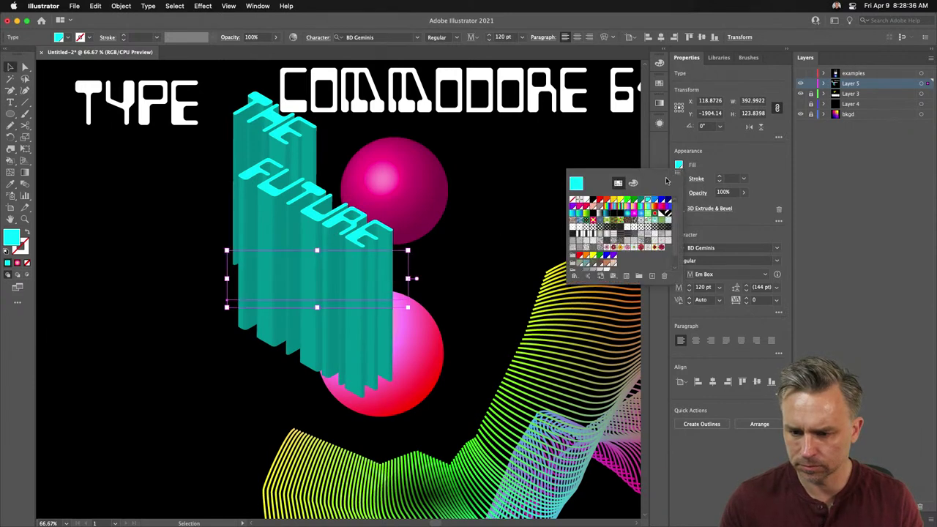
pyautogui.click(579, 209)
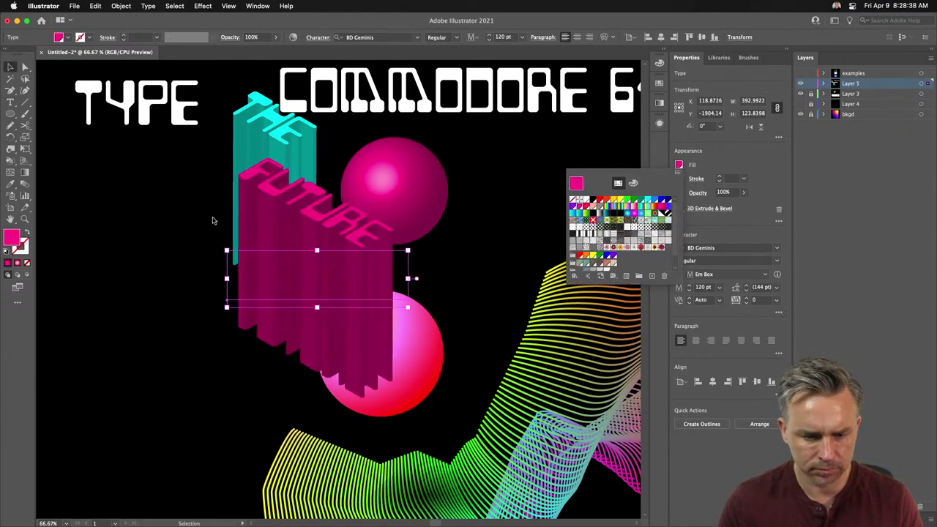
pyautogui.click(311, 231)
pyautogui.click(130, 211)
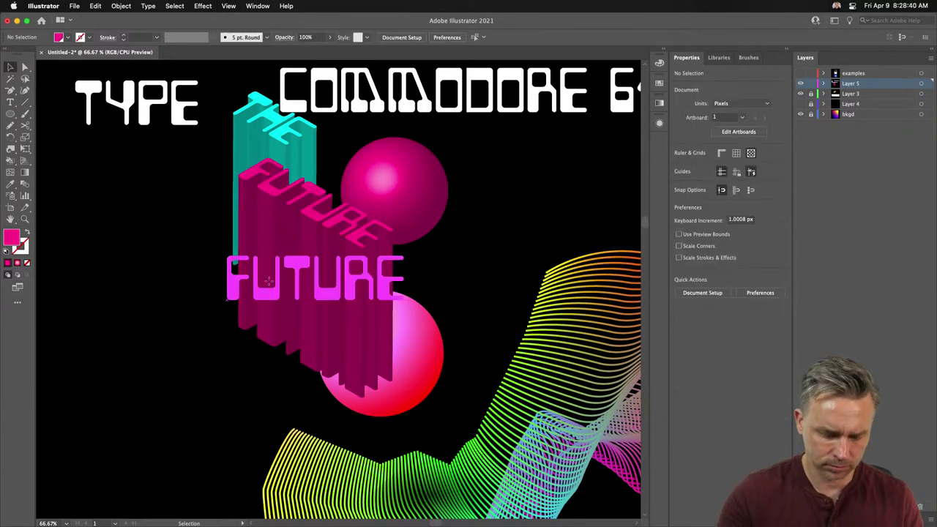
# Duplicate FUTURE further down and retype the copy as 15.
pyautogui.moveTo(269, 280); pyautogui.dragTo(268, 381)
pyautogui.doubleClick(286, 370)
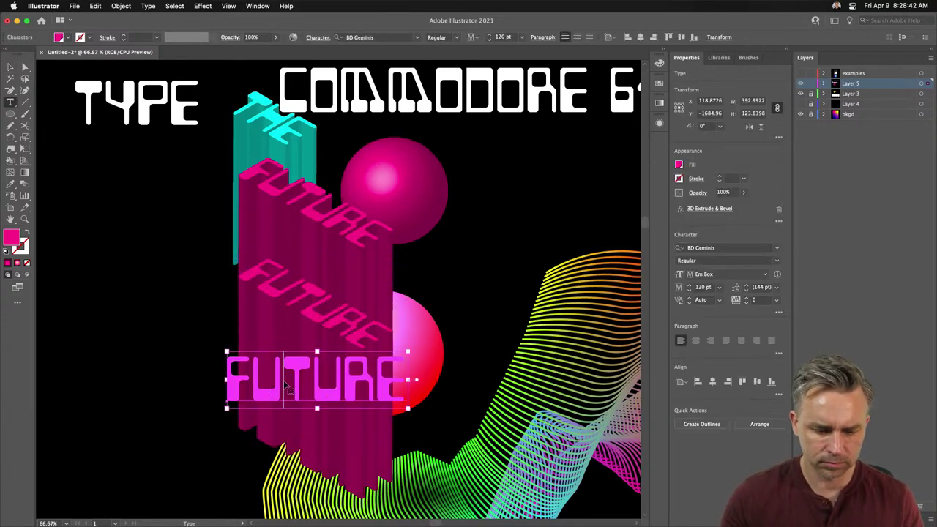
pyautogui.doubleClick(284, 380)
pyautogui.write('15')
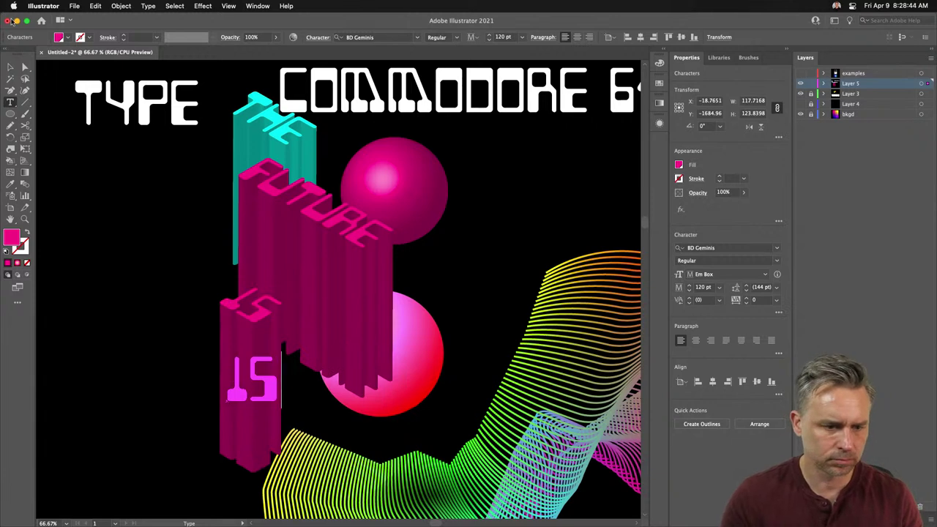
pyautogui.press('Escape')
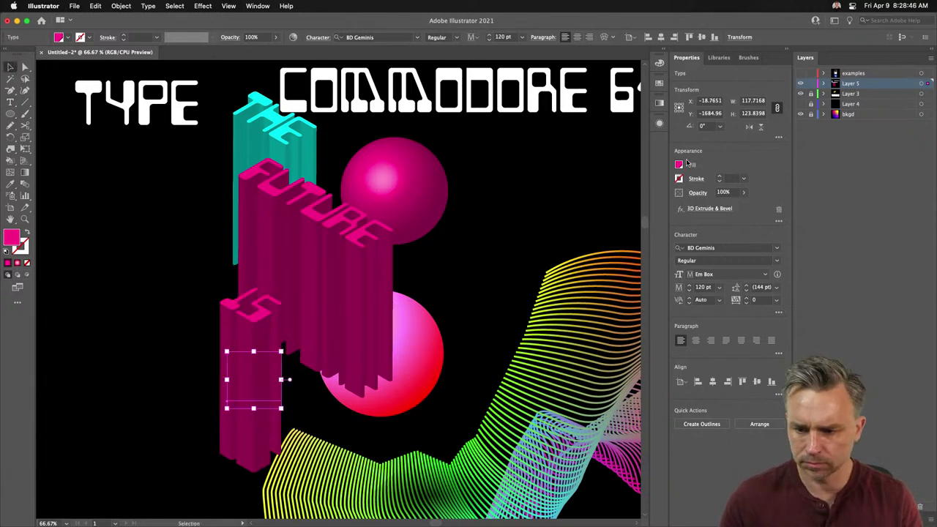
# Fill the 15 block CMYK Yellow and place a duplicate to its right.
pyautogui.click(679, 165)
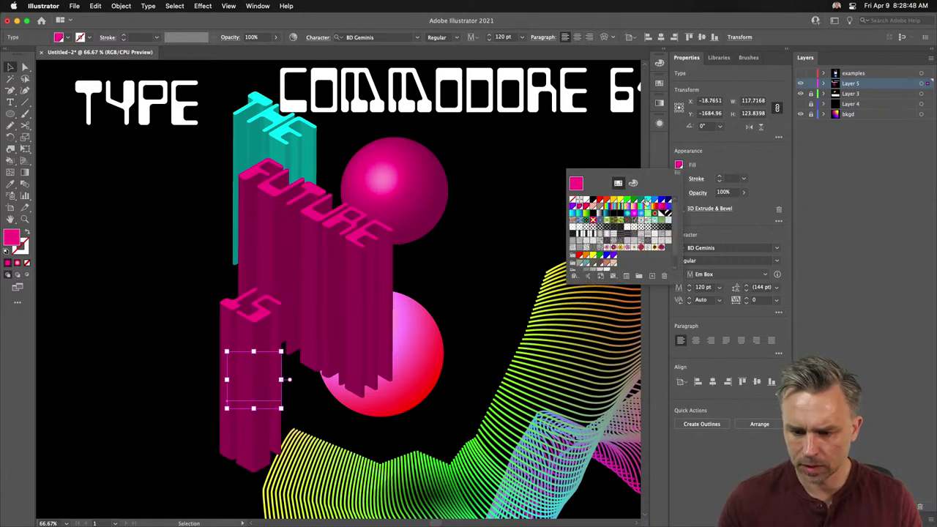
pyautogui.click(620, 200)
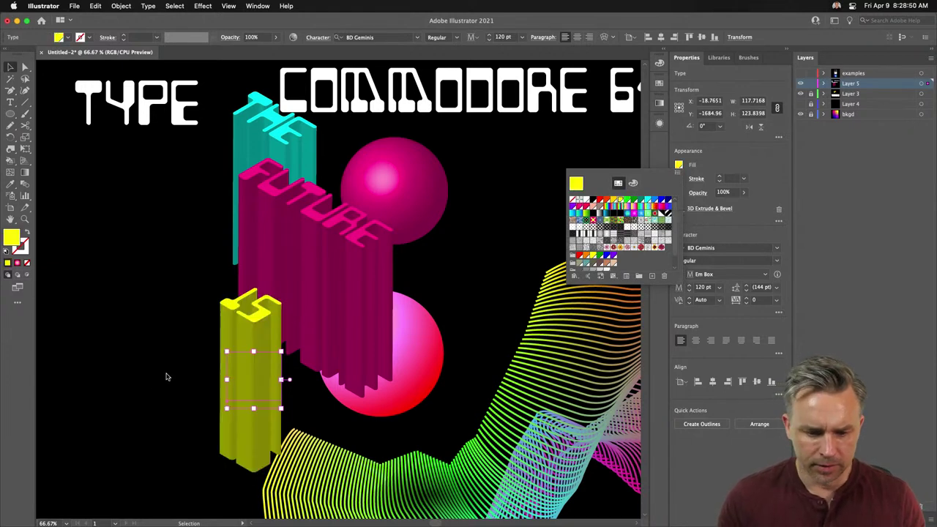
pyautogui.click(239, 337)
pyautogui.moveTo(248, 401); pyautogui.dragTo(352, 411)
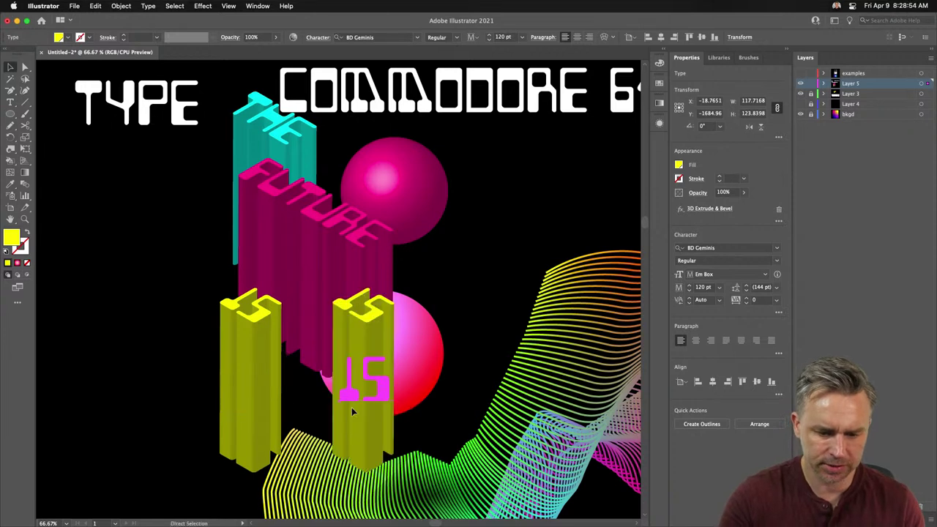
# Retype the copied 15 block as NOW.
pyautogui.doubleClick(362, 376)
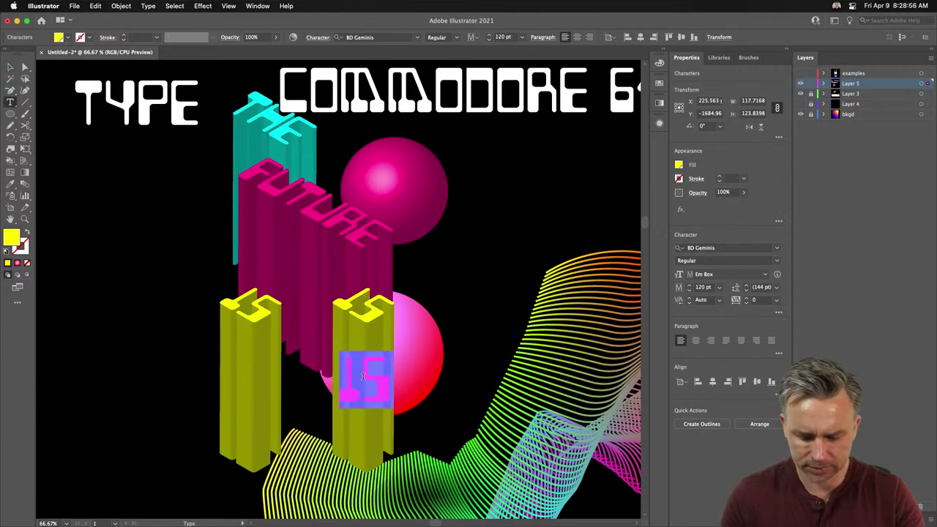
pyautogui.write('NOW')
pyautogui.press('Escape')
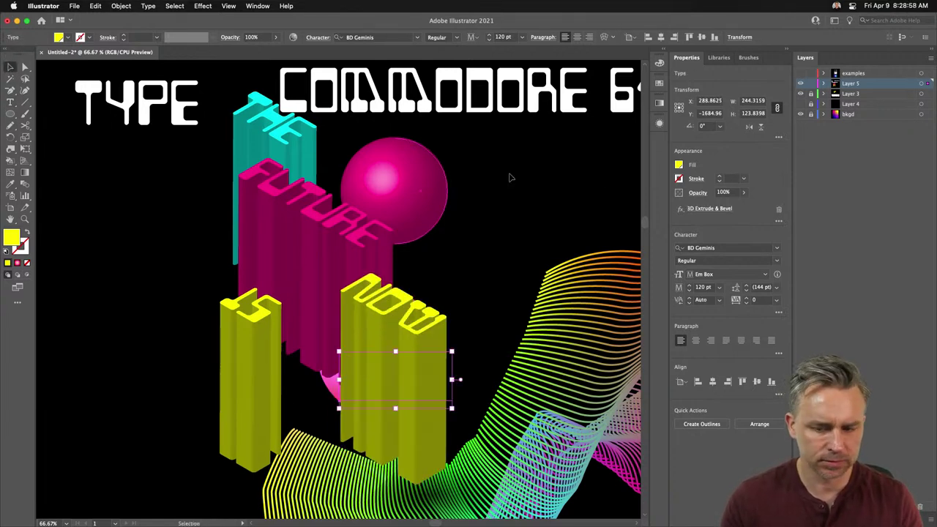
# After trying red, blue, navy and yellow swatches, fill the NOW block bright green.
pyautogui.click(678, 165)
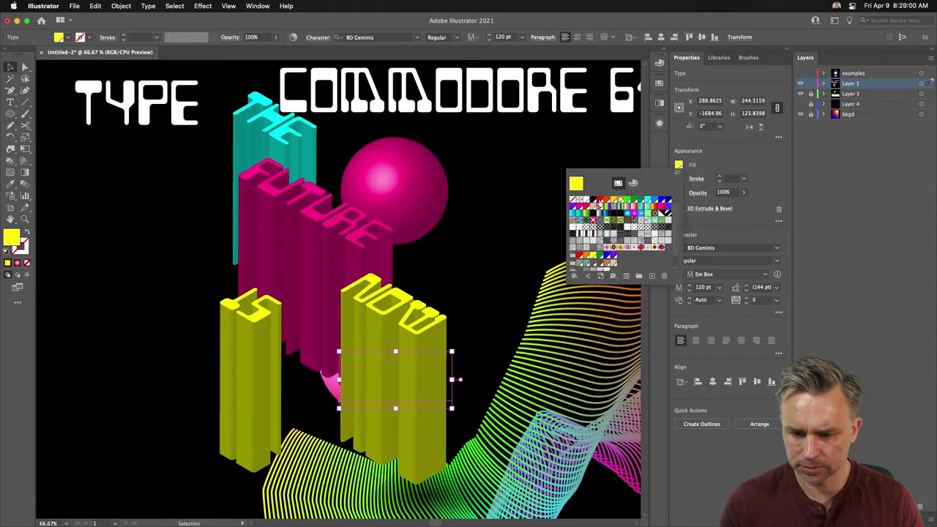
pyautogui.click(600, 202)
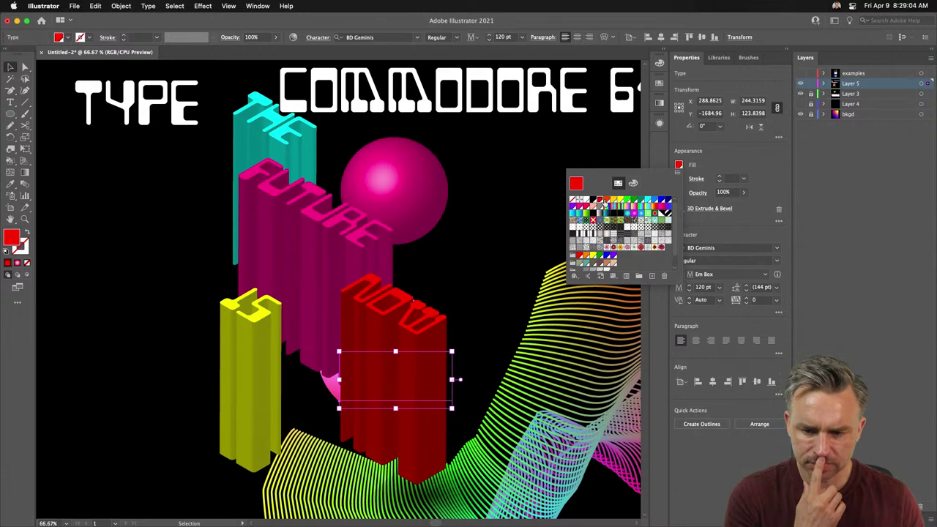
pyautogui.click(620, 202)
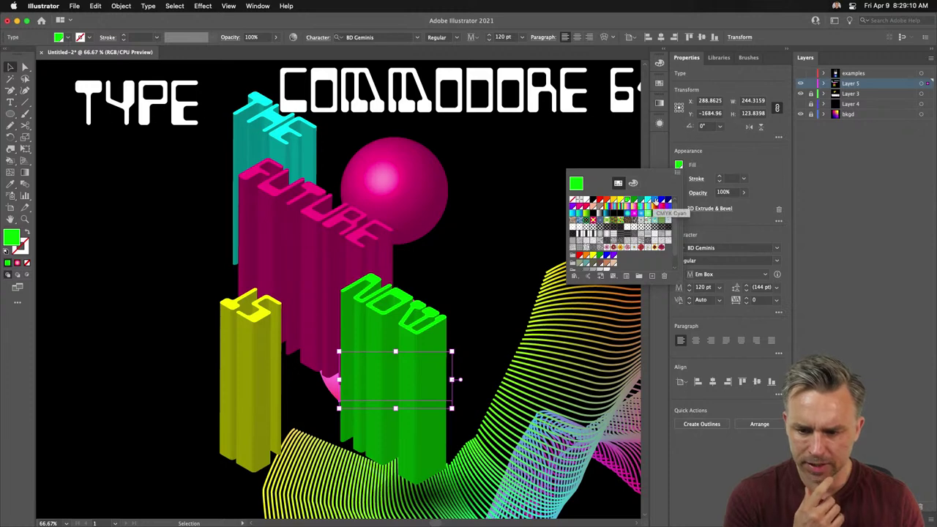
pyautogui.click(655, 200)
pyautogui.click(667, 200)
pyautogui.click(621, 201)
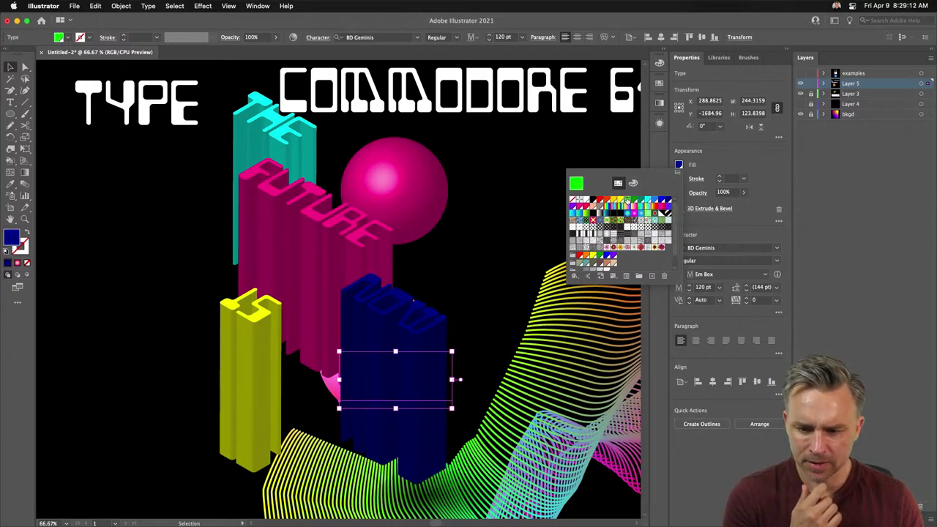
pyautogui.click(616, 200)
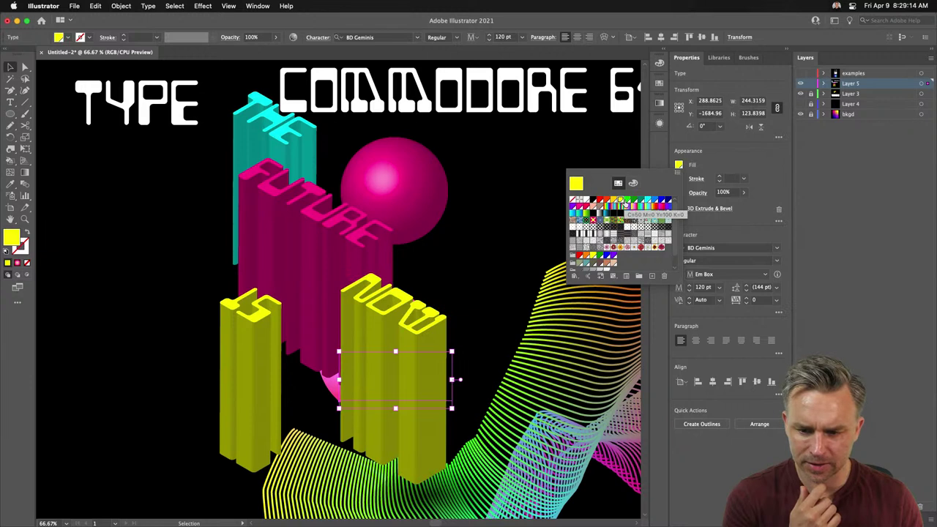
pyautogui.click(628, 205)
pyautogui.click(192, 271)
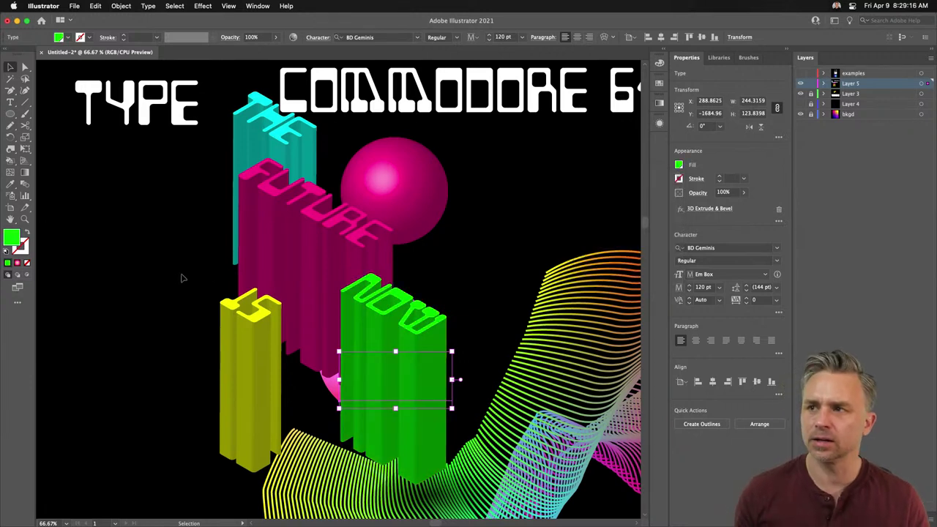
pyautogui.click(527, 256)
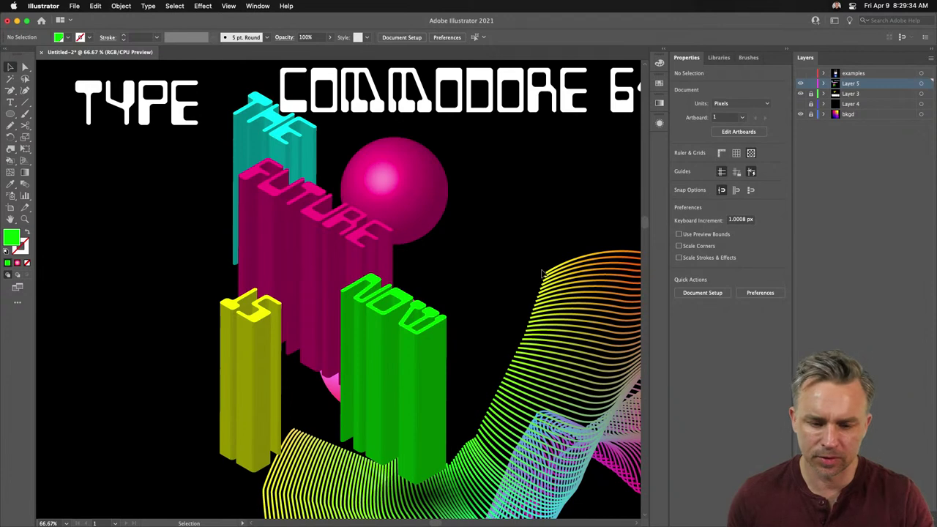
# Move the 3D word blocks together to the left of the wave.
pyautogui.press('super+minus')
pyautogui.press('super+minus')
pyautogui.press('v')
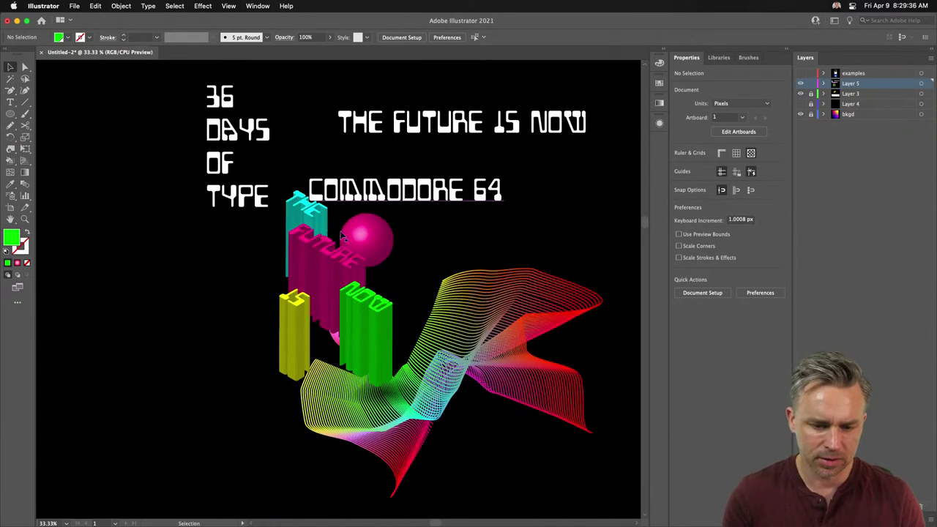
pyautogui.moveTo(225, 235); pyautogui.dragTo(276, 293)
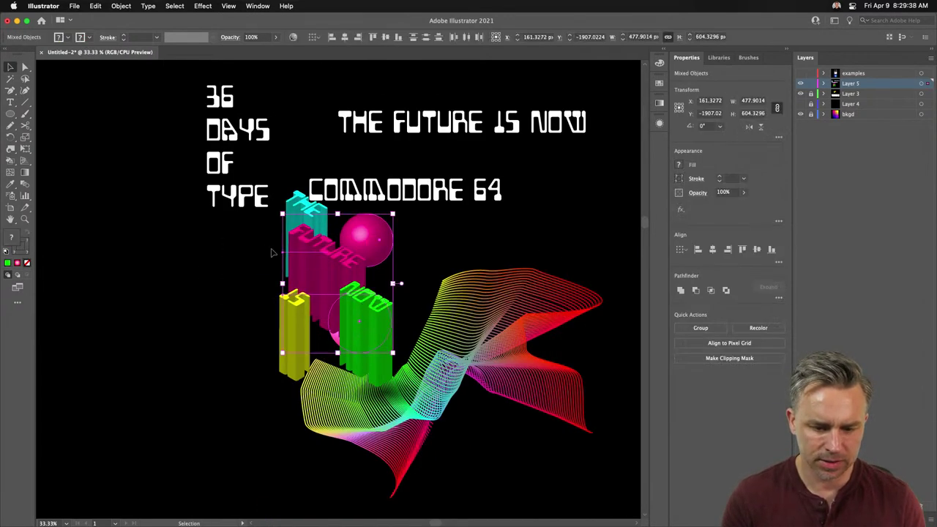
pyautogui.click(249, 241)
pyautogui.moveTo(230, 227)
pyautogui.mouseDown()
pyautogui.moveTo(287, 274)
pyautogui.moveTo(290, 290)
pyautogui.moveTo(160, 311)
pyautogui.mouseUp()
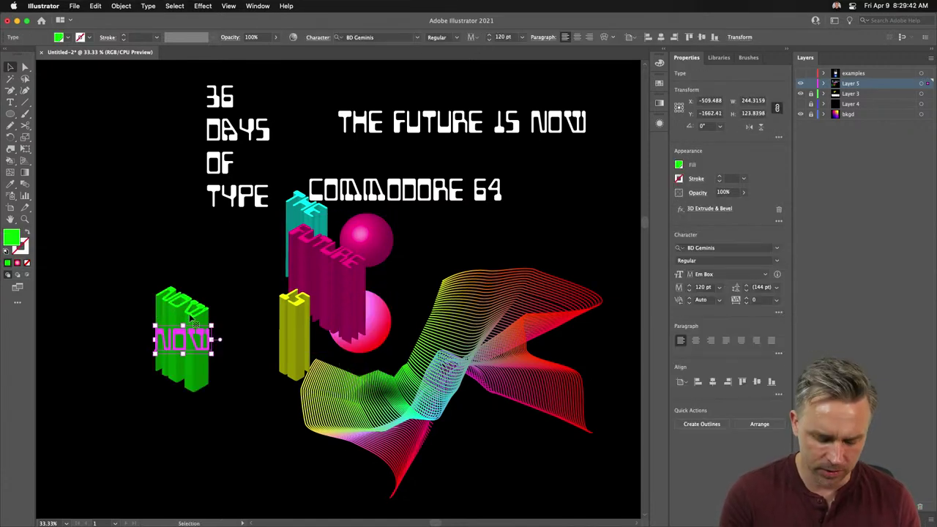
pyautogui.press('super+z')
pyautogui.keyDown('shift'); pyautogui.click(305, 224); pyautogui.keyUp('shift')
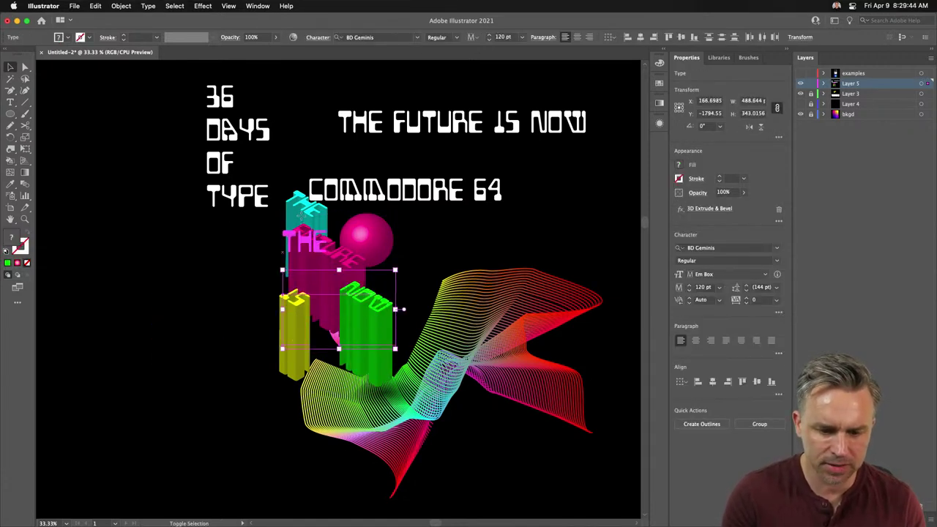
pyautogui.moveTo(306, 222); pyautogui.dragTo(117, 249)
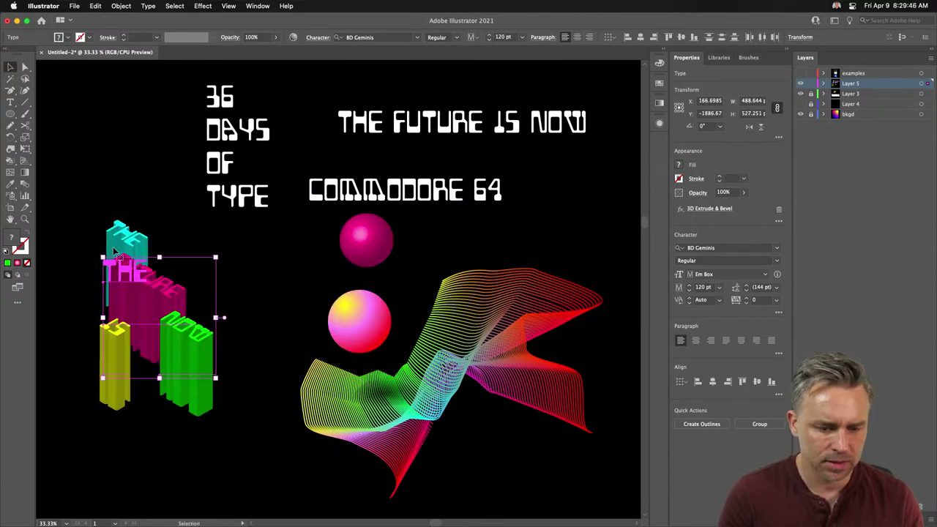
pyautogui.click(268, 300)
# Move the pink sphere left and place a duplicate of it beside the word blocks.
pyautogui.moveTo(360, 235); pyautogui.dragTo(206, 261)
pyautogui.click(151, 186)
pyautogui.moveTo(151, 186); pyautogui.dragTo(237, 182)
pyautogui.moveTo(267, 230); pyautogui.dragTo(265, 431)
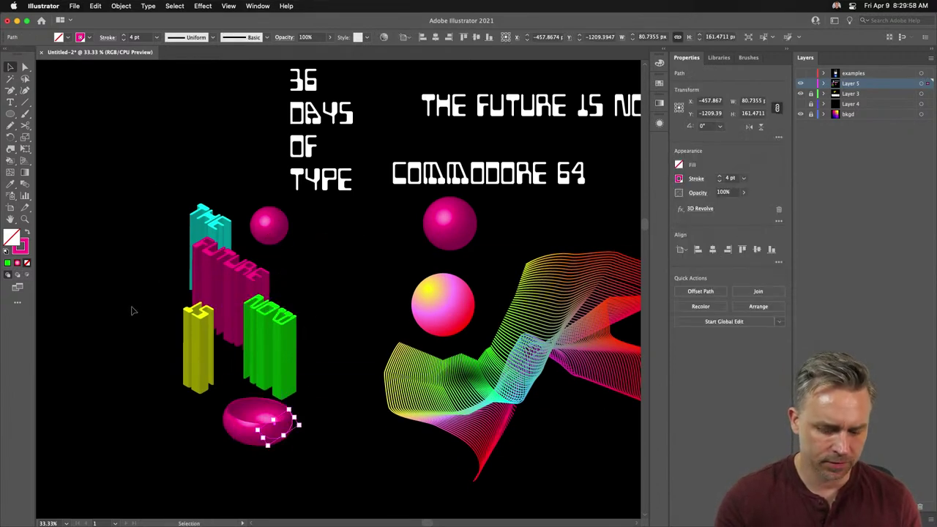
pyautogui.click(123, 340)
pyautogui.moveTo(260, 437); pyautogui.dragTo(140, 293)
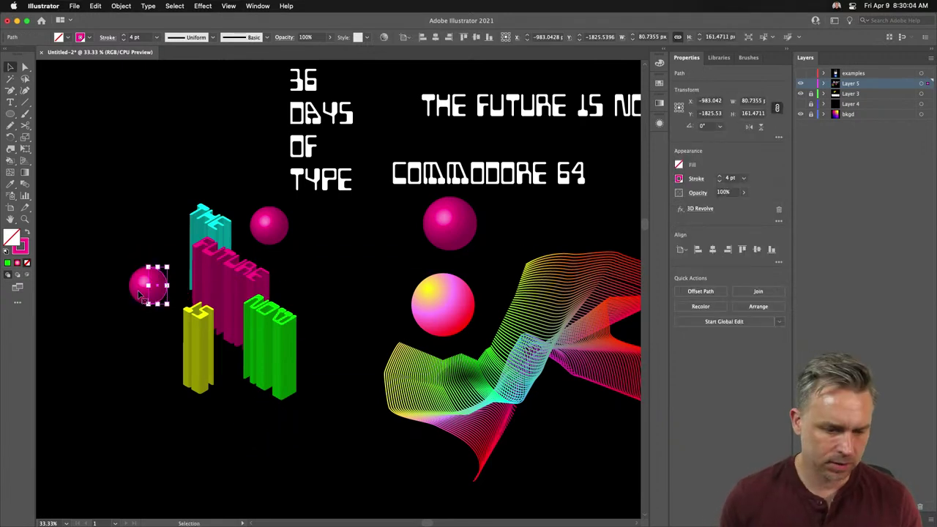
# Give the sphere copy a green stroke swatch, scale it up, and zoom to 66.67%.
pyautogui.click(24, 250)
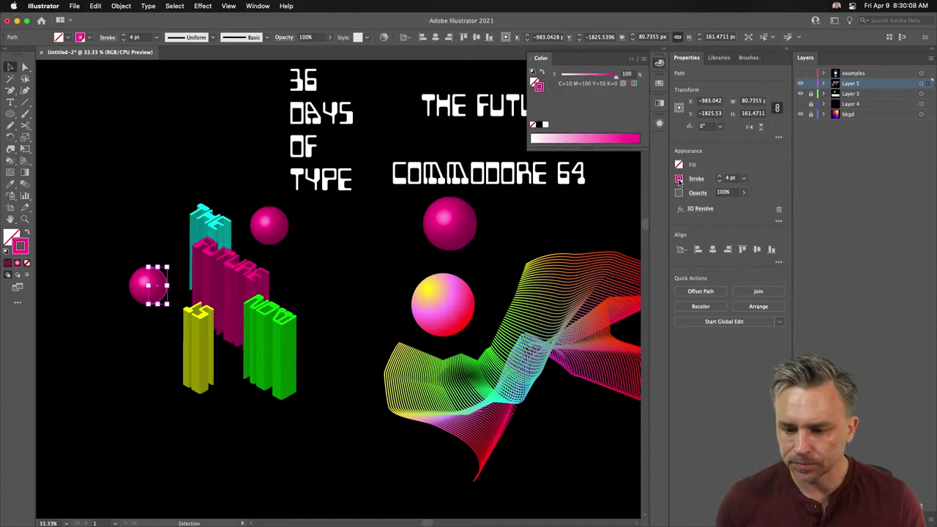
pyautogui.click(679, 179)
pyautogui.click(627, 214)
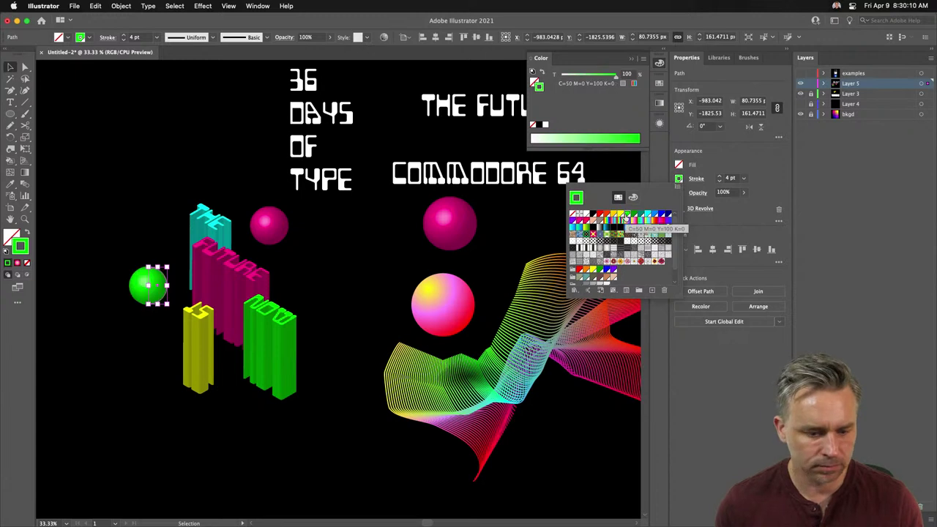
pyautogui.click(166, 267)
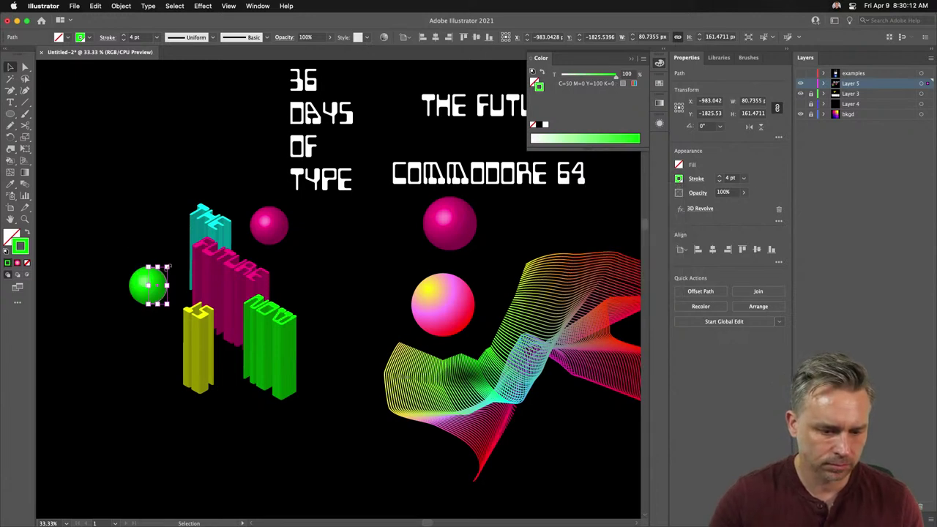
pyautogui.moveTo(166, 267); pyautogui.dragTo(177, 249)
pyautogui.click(126, 203)
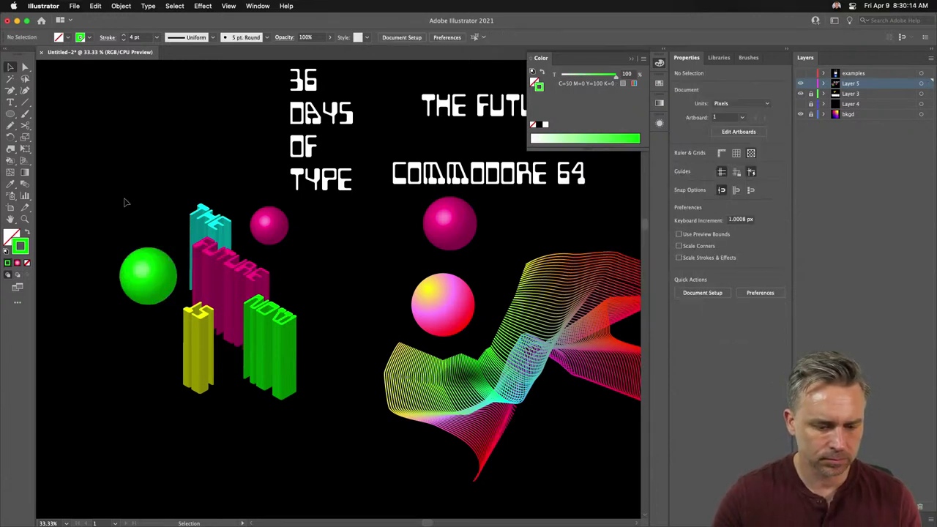
pyautogui.press('super+equal')
pyautogui.hscroll(-5, 197, 192)
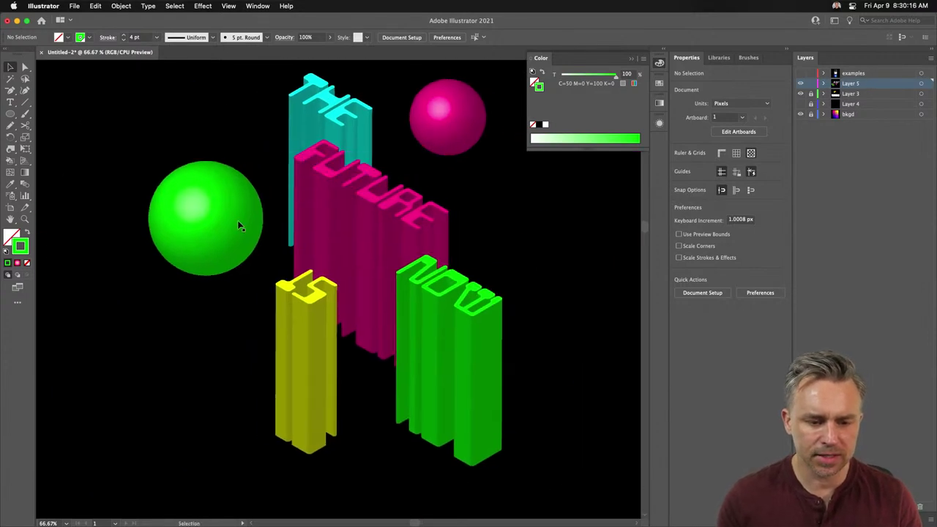
pyautogui.click(177, 246)
pyautogui.moveTo(214, 248); pyautogui.dragTo(194, 402)
pyautogui.moveTo(227, 349); pyautogui.dragTo(247, 417)
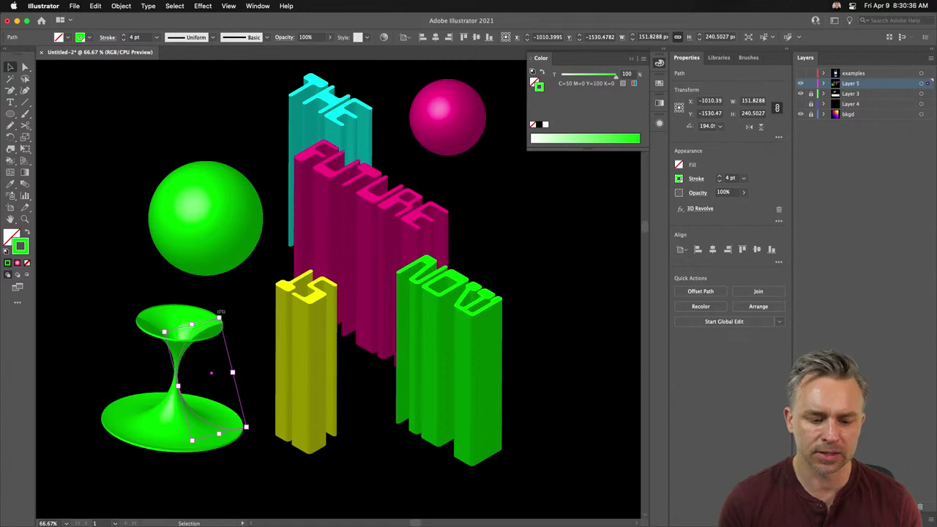
pyautogui.moveTo(224, 313); pyautogui.dragTo(252, 336)
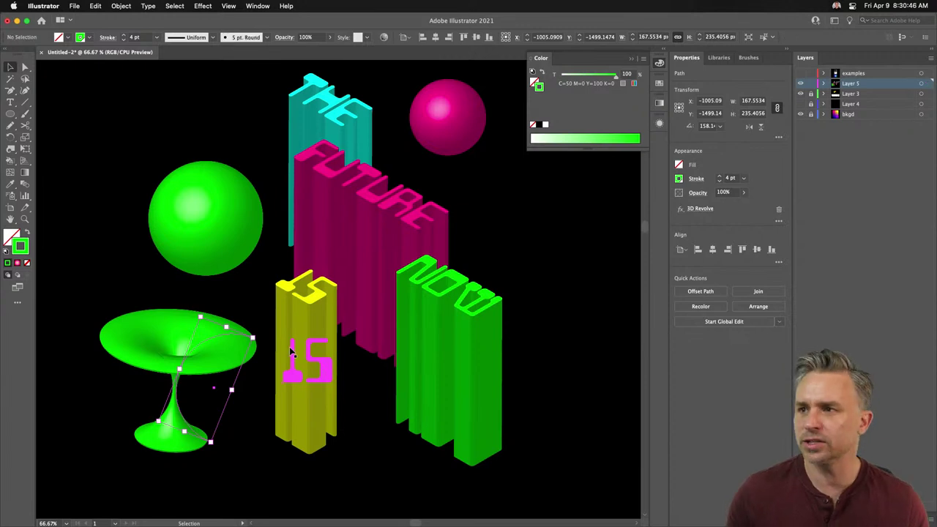
pyautogui.press('Delete')
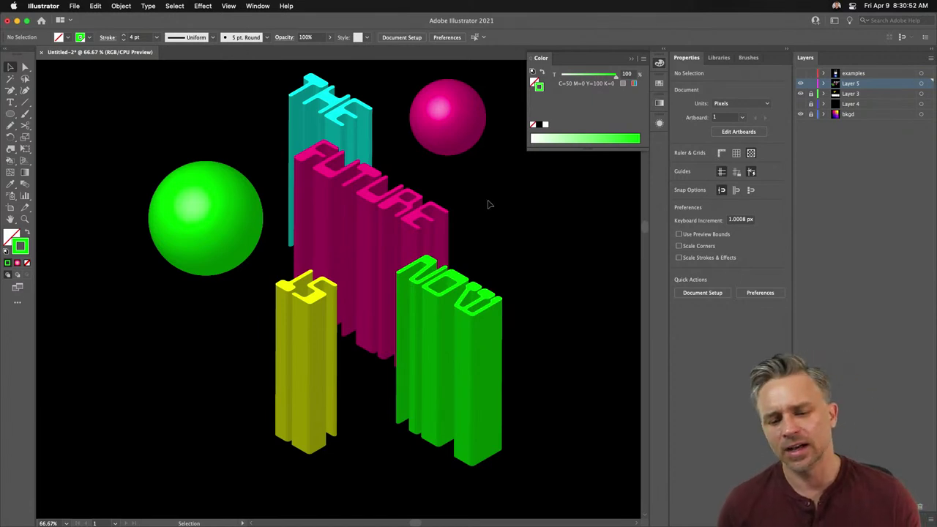
pyautogui.scroll(2, 489, 204)
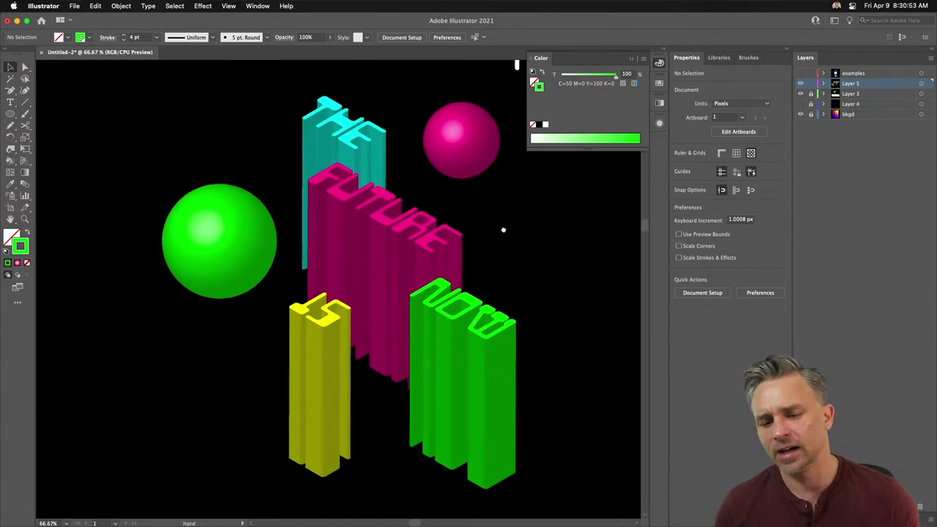
# Close the Color panel and search Google for GUNSHIP in a new Chrome tab.
pyautogui.click(628, 61)
pyautogui.click(468, 517)
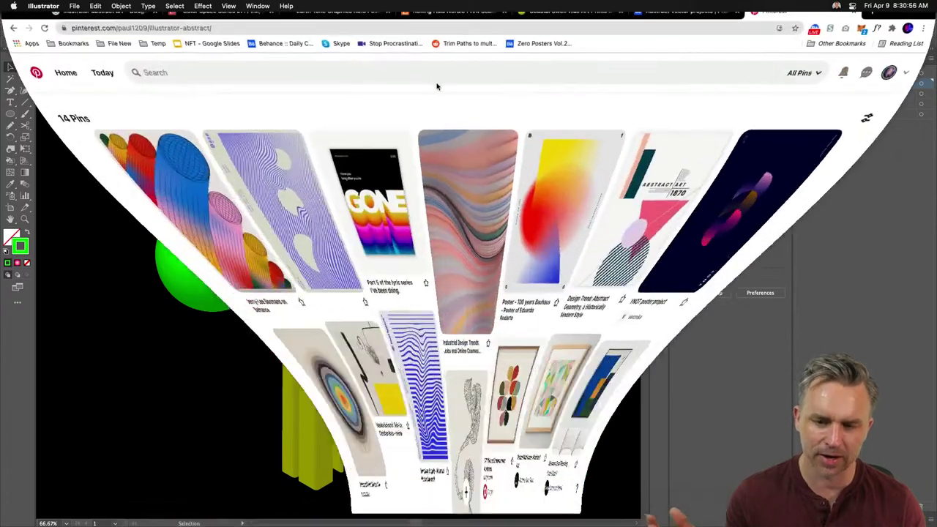
pyautogui.click(871, 25)
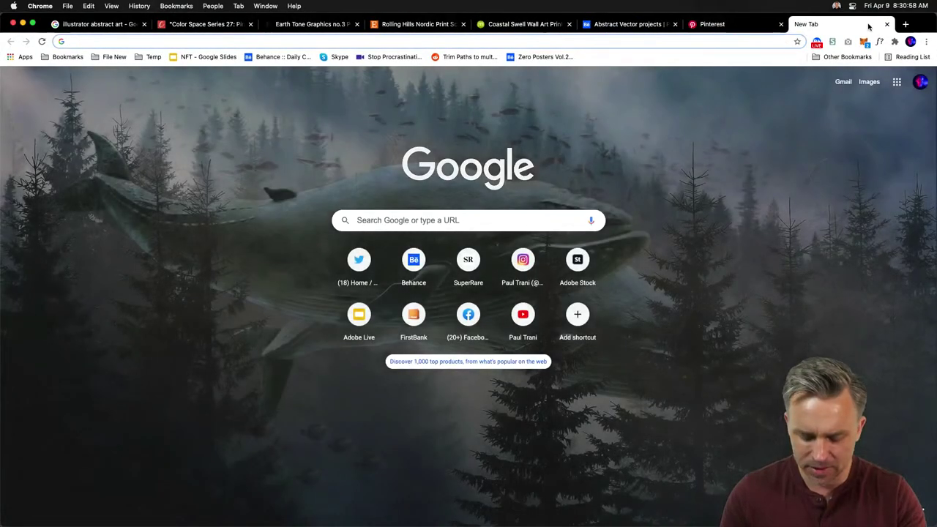
pyautogui.write('GUN')
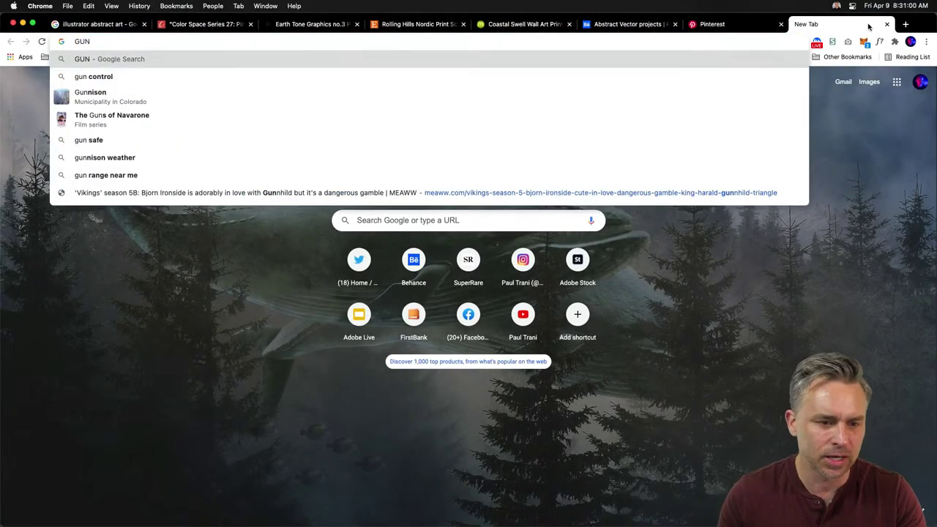
pyautogui.write('SHIP')
pyautogui.press('Return')
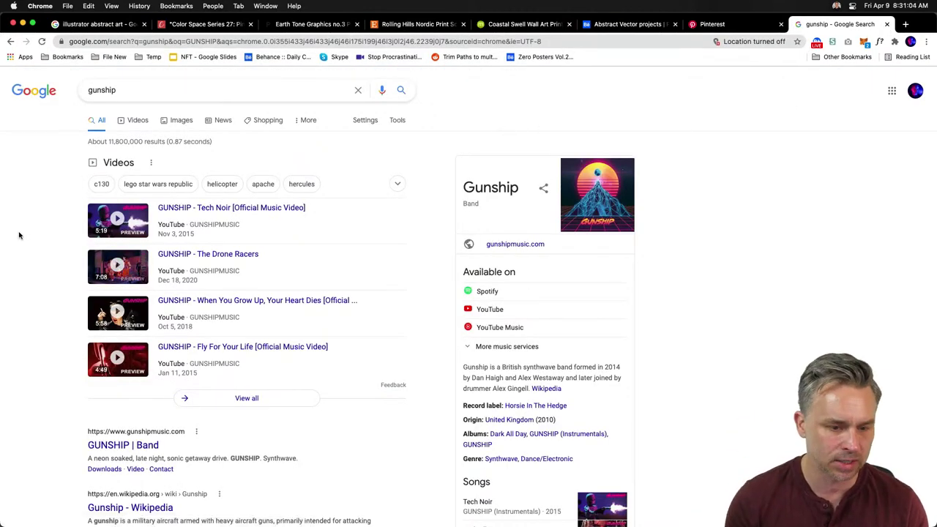
pyautogui.click(181, 122)
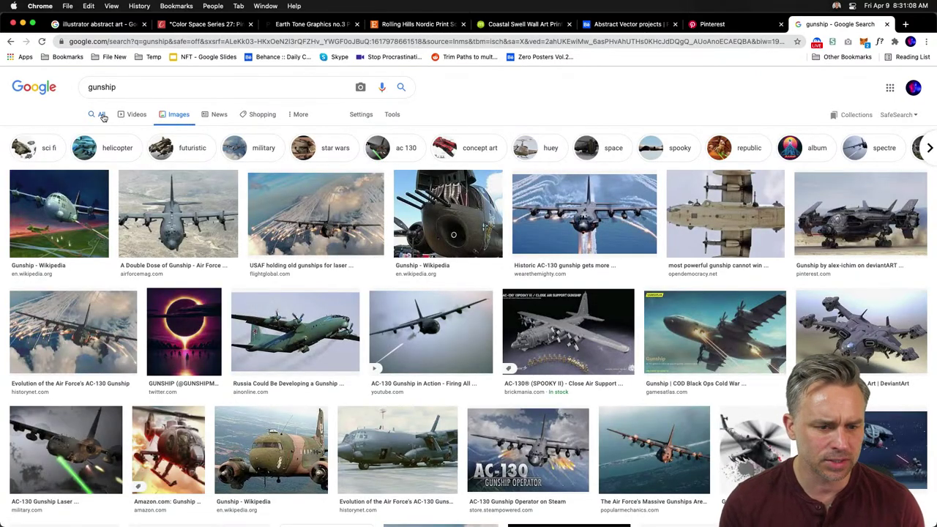
pyautogui.click(102, 115)
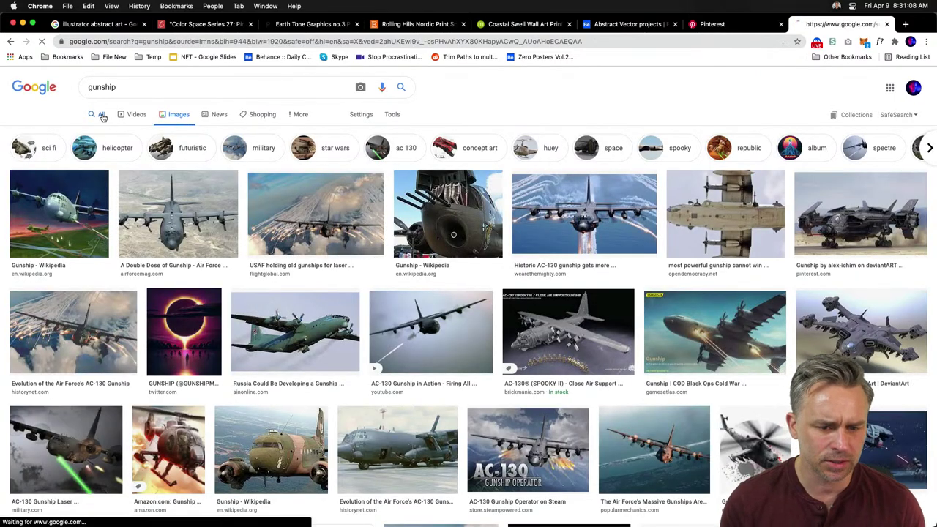
# Refine the search to gunship MUSIC, show Images, and preview the GUNSHIP | Band logo.
pyautogui.click(153, 90)
pyautogui.write('IC')
pyautogui.press('Return')
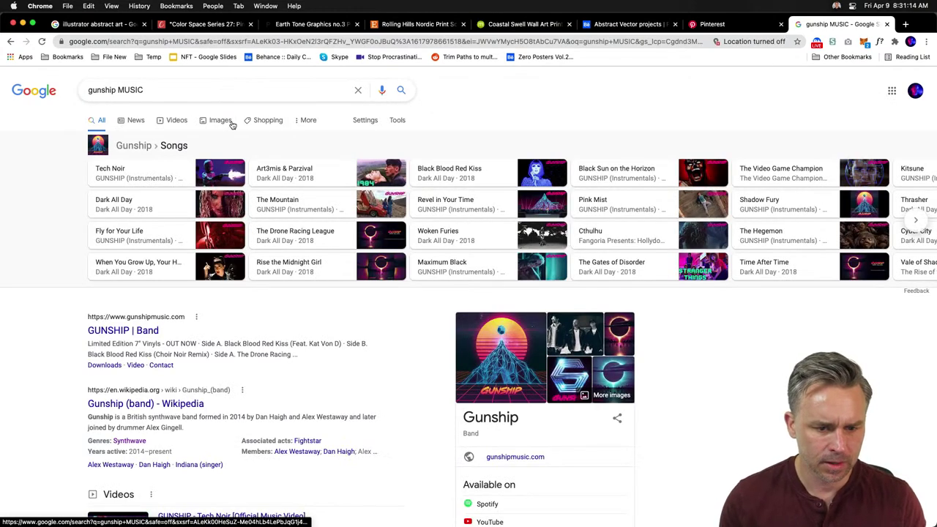
pyautogui.click(208, 124)
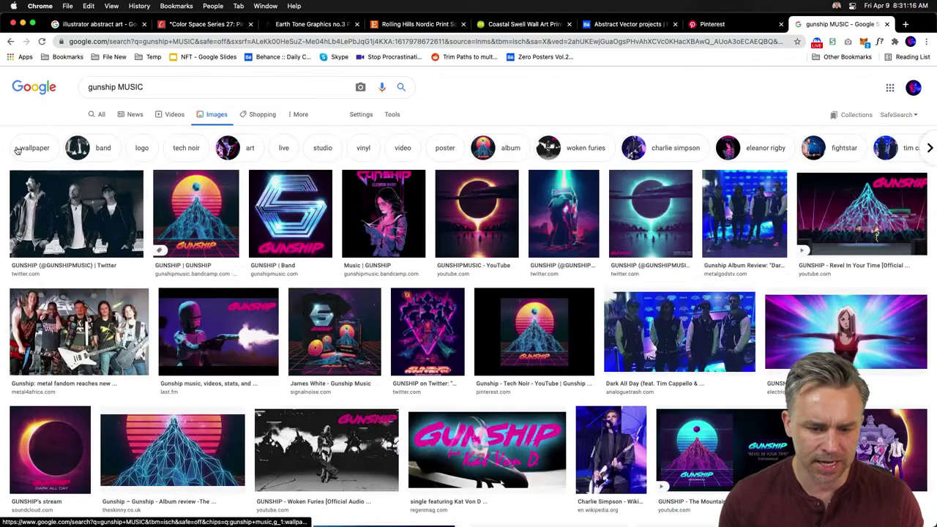
pyautogui.click(274, 200)
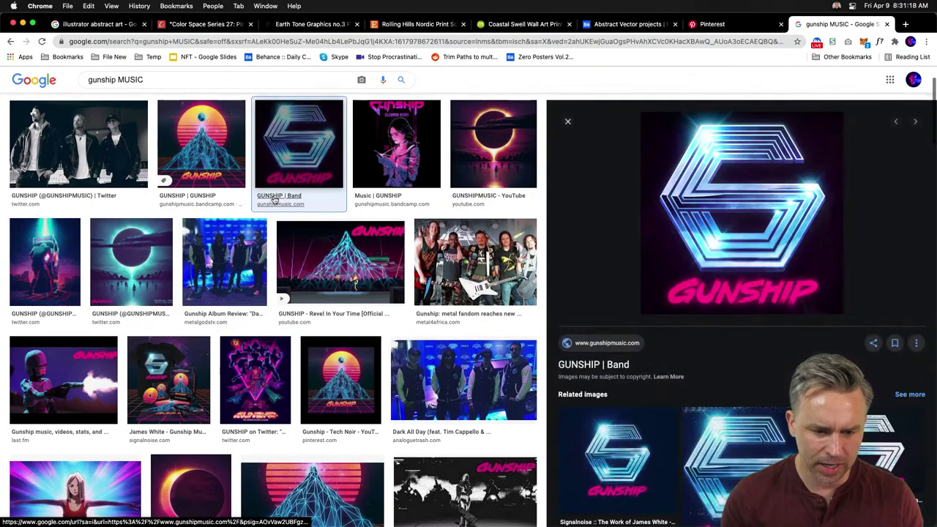
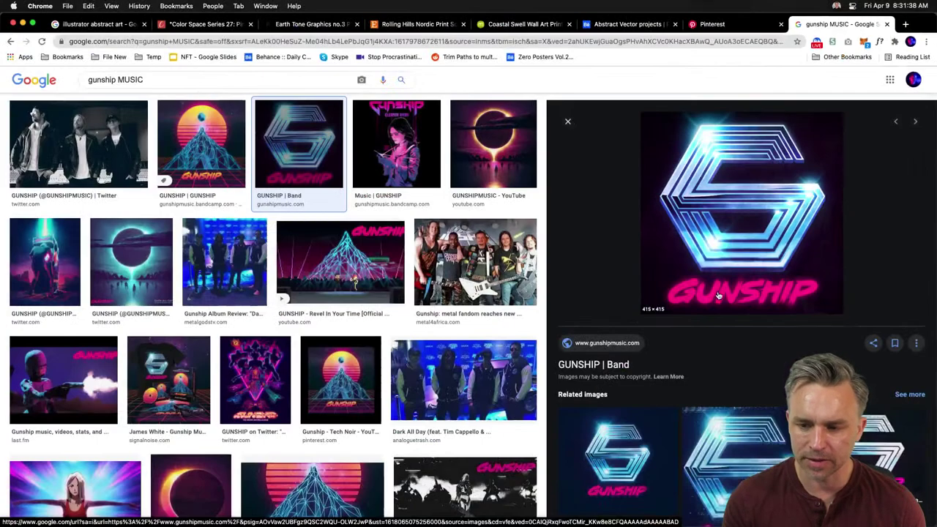
# Copy the GUNSHIP band logo image from the Google Images preview.
pyautogui.rightClick(551, 318)
pyautogui.click(750, 341)
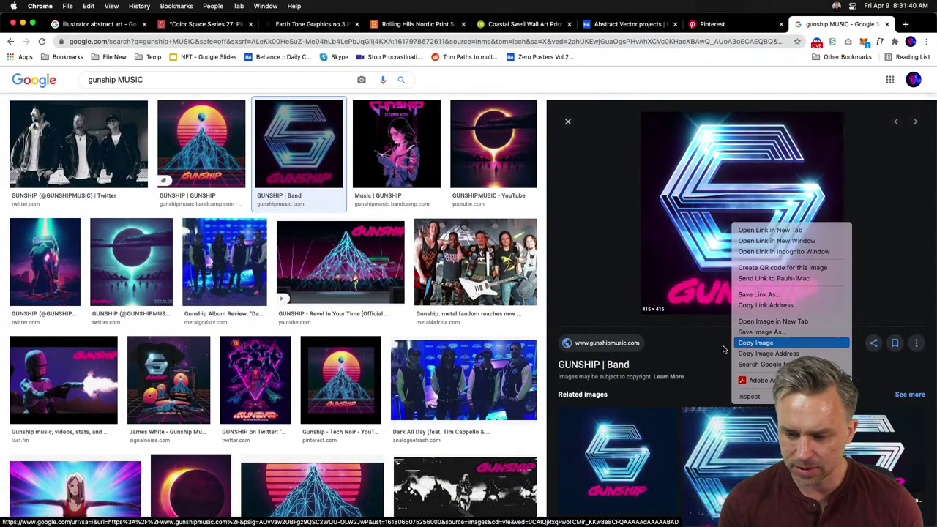
# In Photoshop, paste the GUNSHIP logo into a new 415×415 px clipboard-sized document.
pyautogui.click(199, 516)
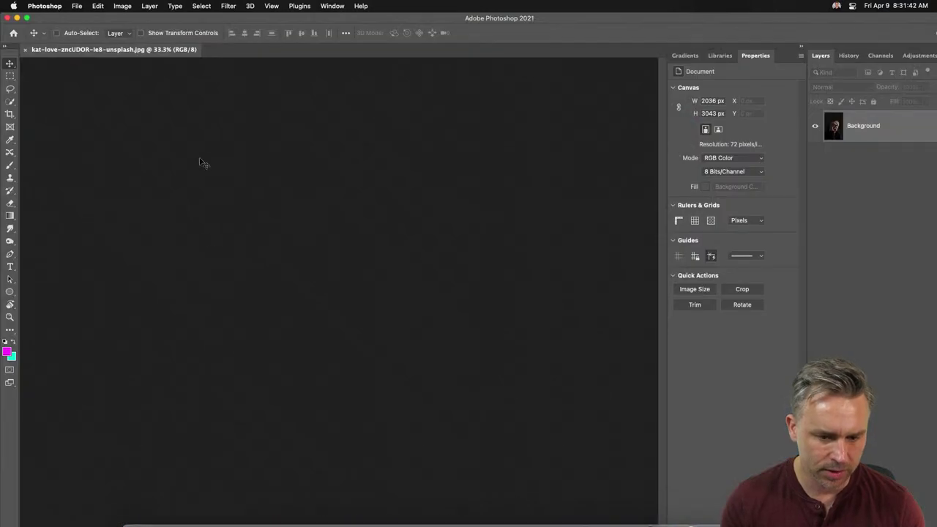
pyautogui.press('super+n')
pyautogui.press('Return')
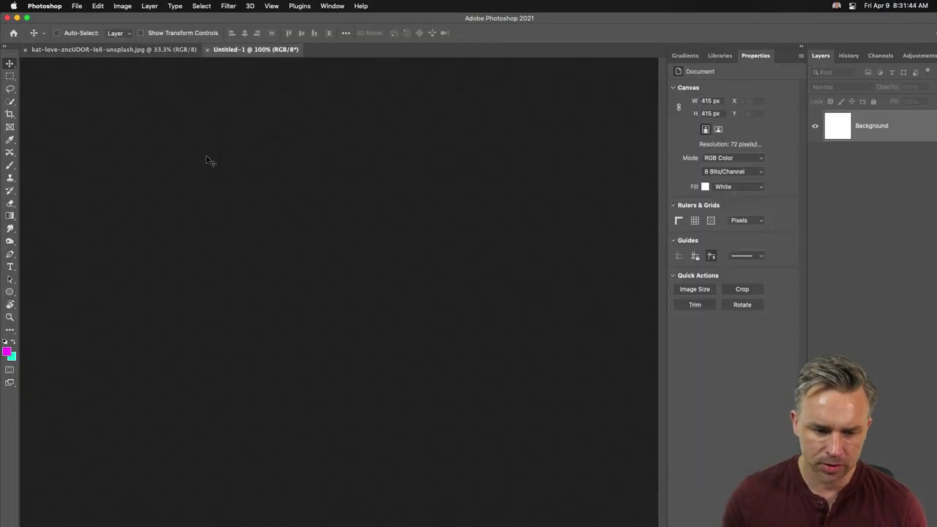
pyautogui.press('super+v')
# Float and enlarge the document window, then marquee-select the GUNSHIP lettering.
pyautogui.moveTo(229, 49); pyautogui.dragTo(318, 129)
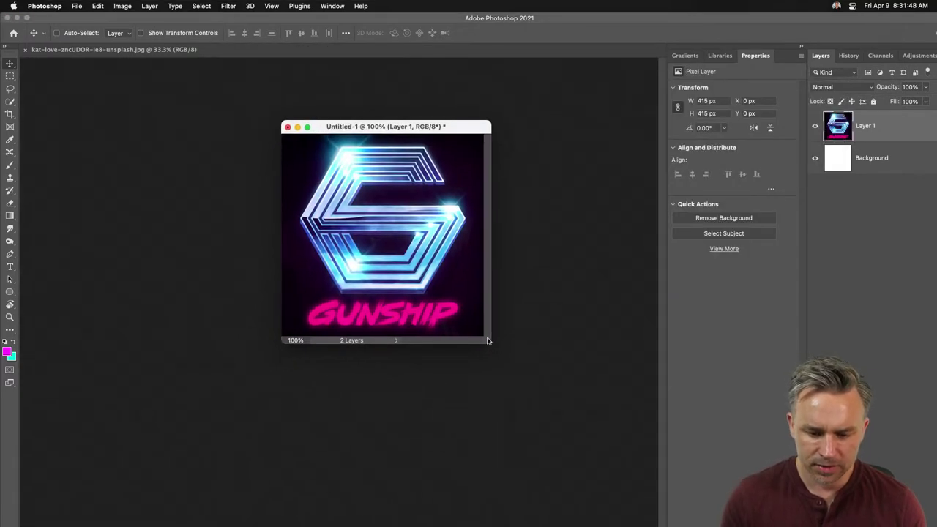
pyautogui.moveTo(490, 343); pyautogui.dragTo(641, 451)
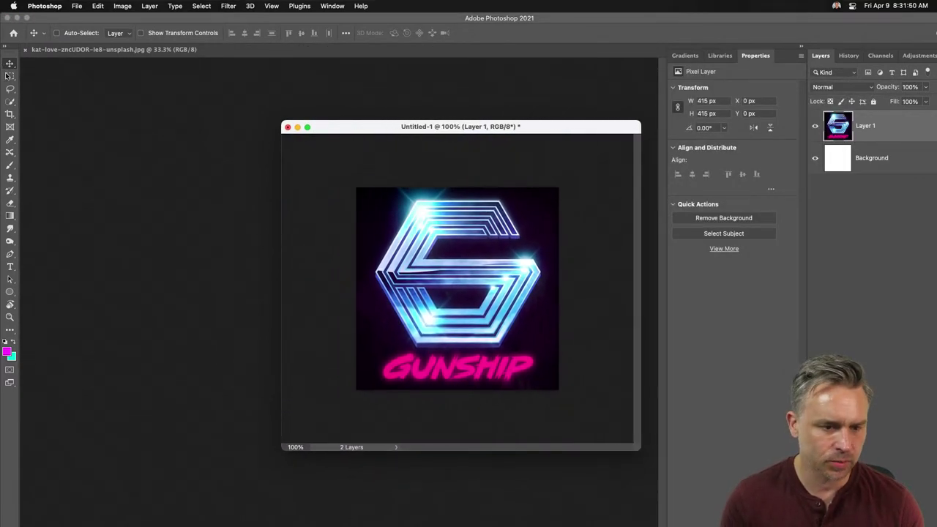
pyautogui.click(9, 75)
pyautogui.moveTo(370, 348); pyautogui.dragTo(545, 390)
pyautogui.click(119, 6)
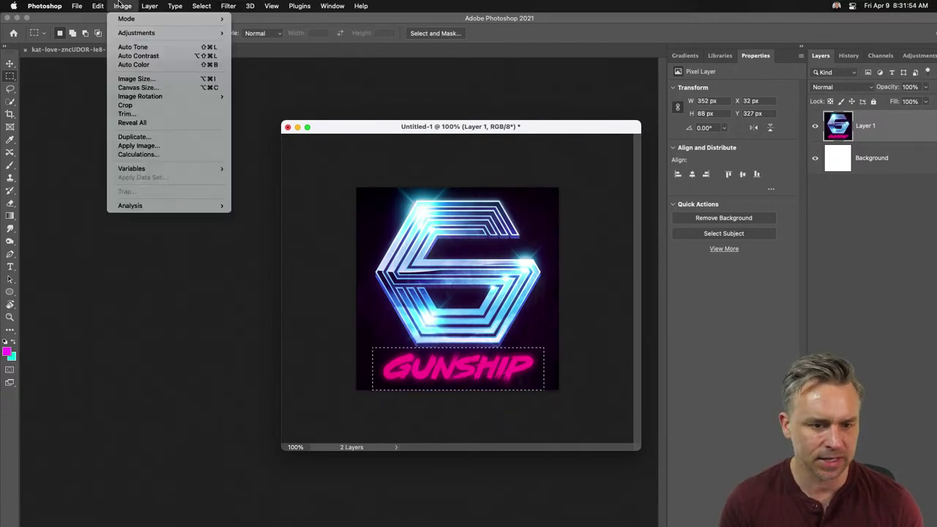
pyautogui.moveTo(168, 5)
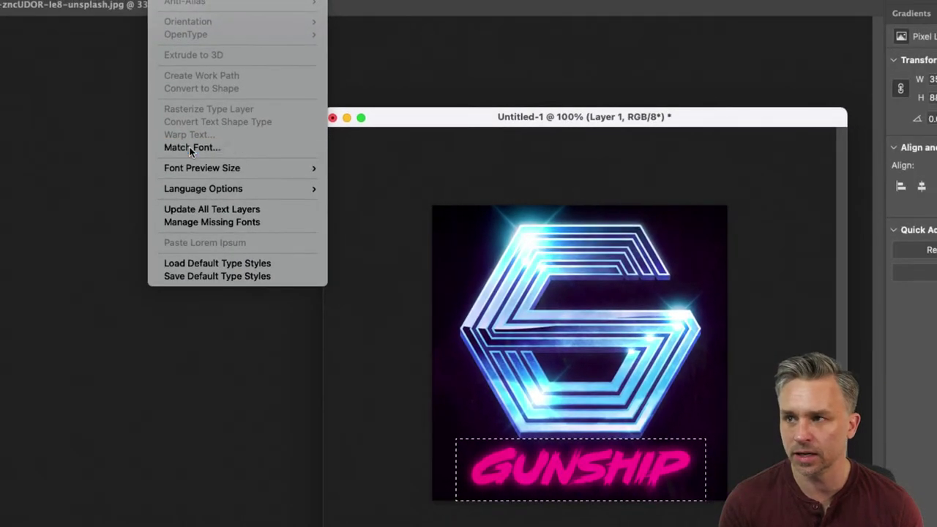
# Match Font on the lettering and activate Avalanche Regular and Flood Std Regular from Adobe Fonts.
pyautogui.click(189, 148)
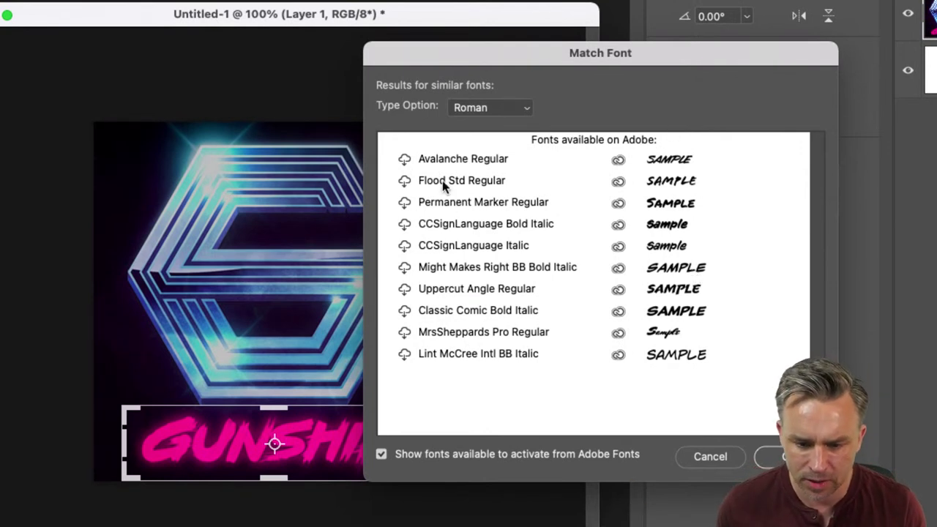
pyautogui.click(455, 179)
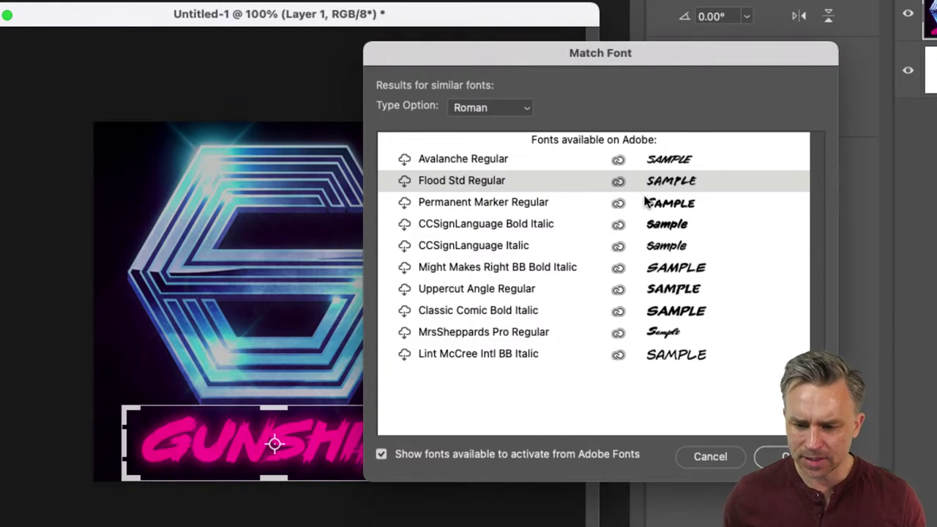
pyautogui.click(513, 208)
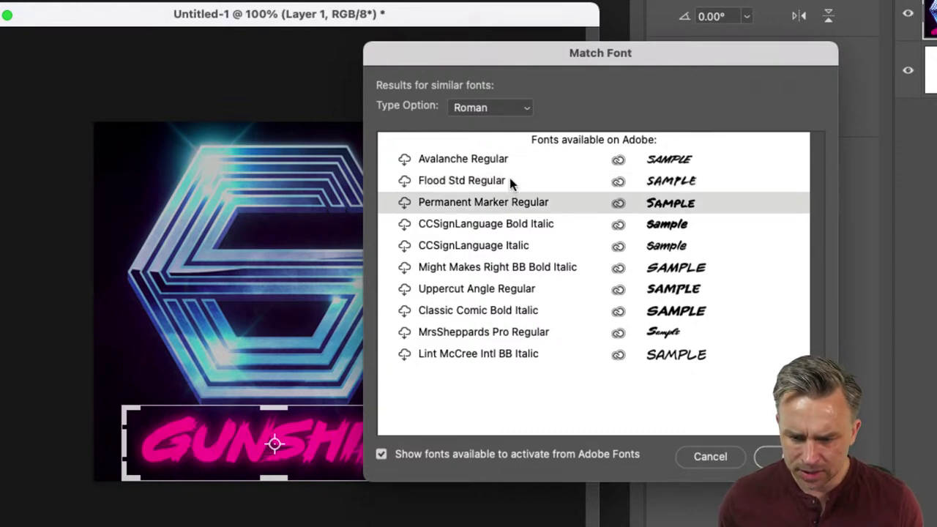
pyautogui.click(509, 177)
pyautogui.click(410, 161)
pyautogui.click(405, 159)
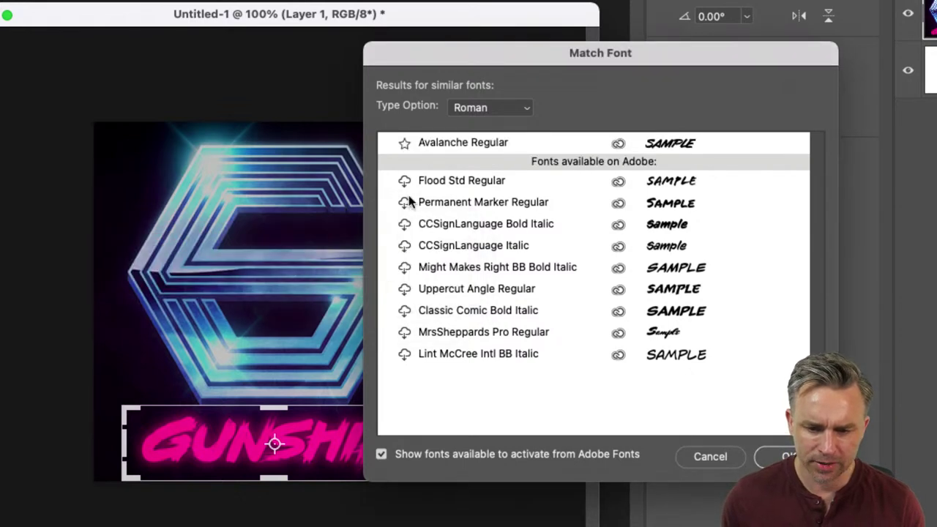
pyautogui.click(405, 183)
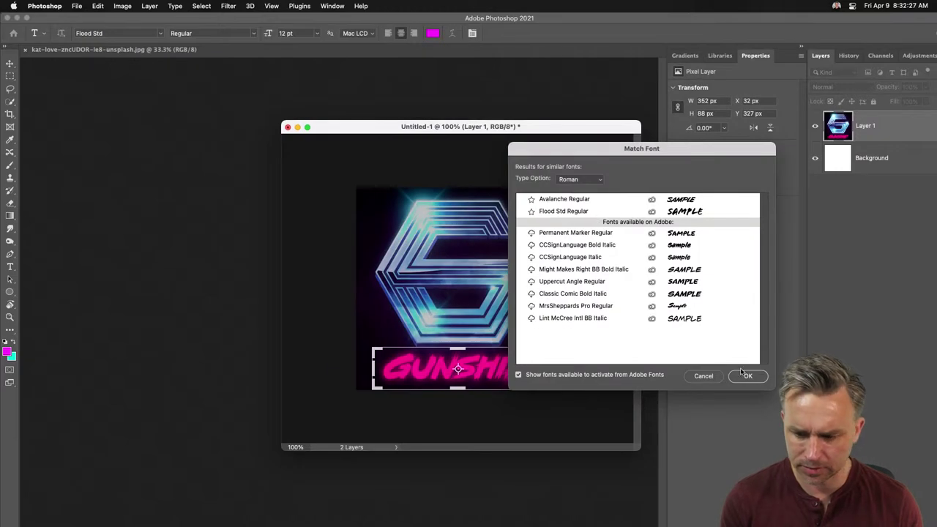
pyautogui.click(777, 456)
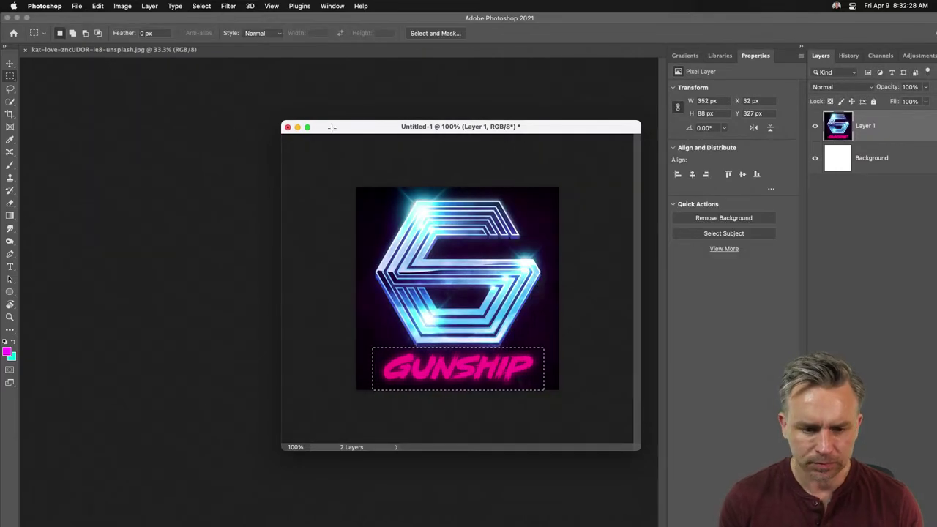
# Dock the Photoshop document, hide Photoshop, and return to Illustrator zoomed out on the artboard.
pyautogui.moveTo(332, 128); pyautogui.dragTo(256, 50)
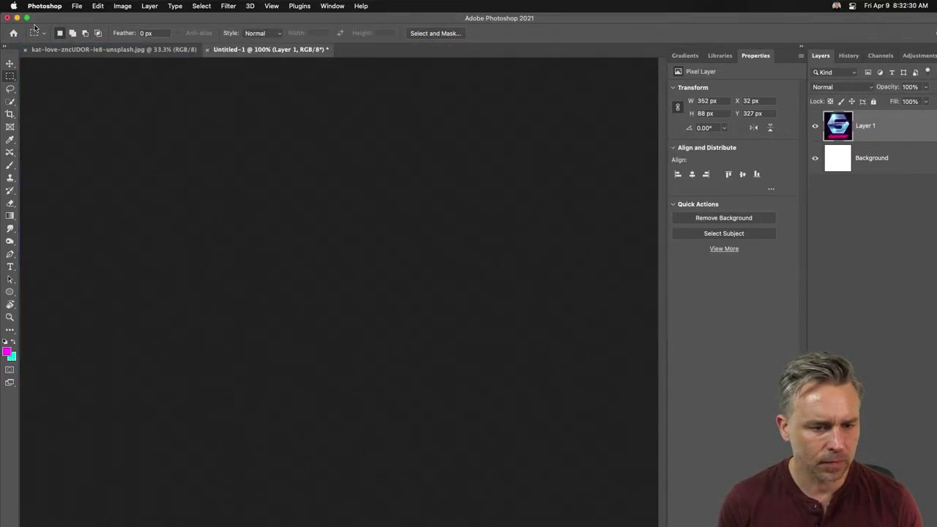
pyautogui.click(17, 18)
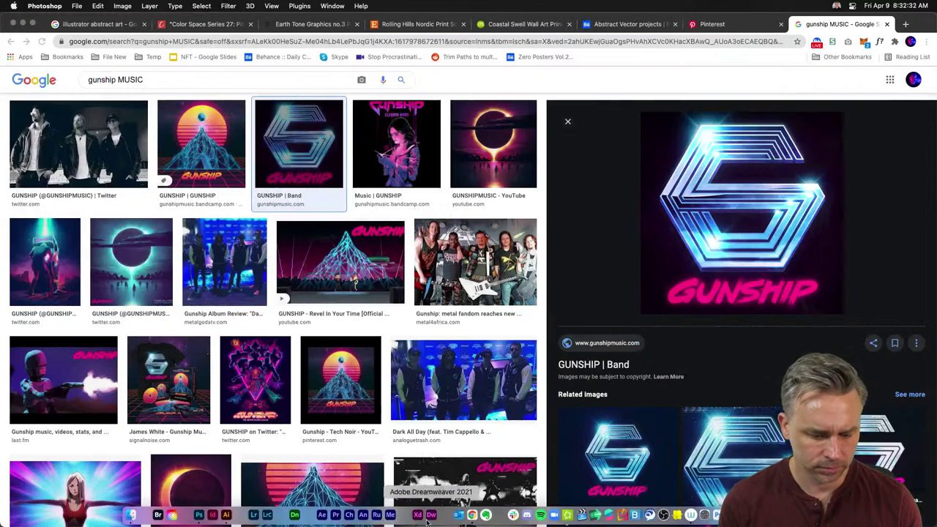
pyautogui.click(226, 515)
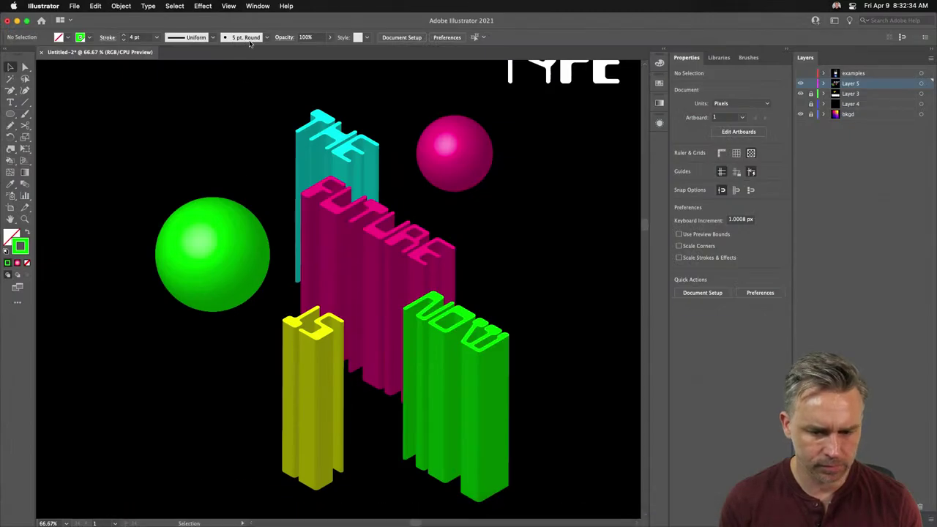
pyautogui.press('super+minus')
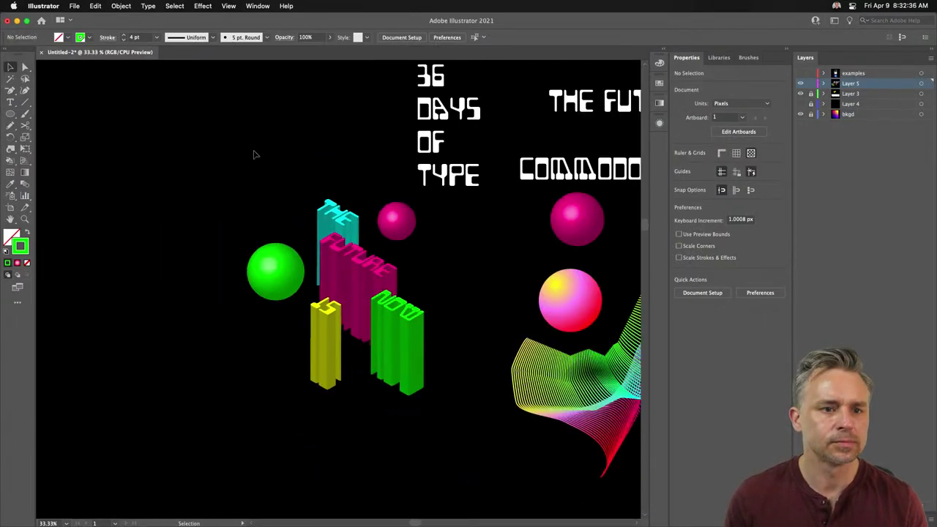
pyautogui.hscroll(-5, 253, 155)
pyautogui.scroll(1, 253, 155)
# Add a new text object on the black area and fill it bright green 17FFB1.
pyautogui.press('t')
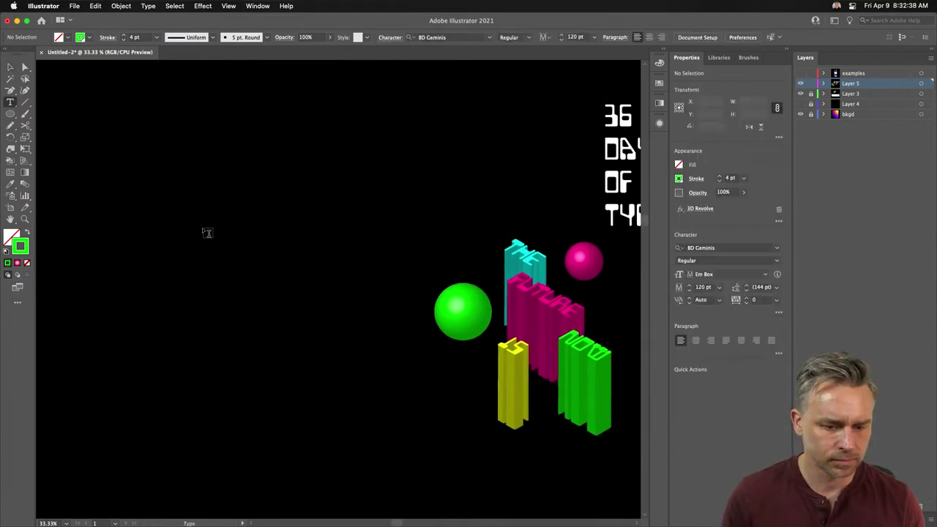
pyautogui.click(207, 233)
pyautogui.write('36 days')
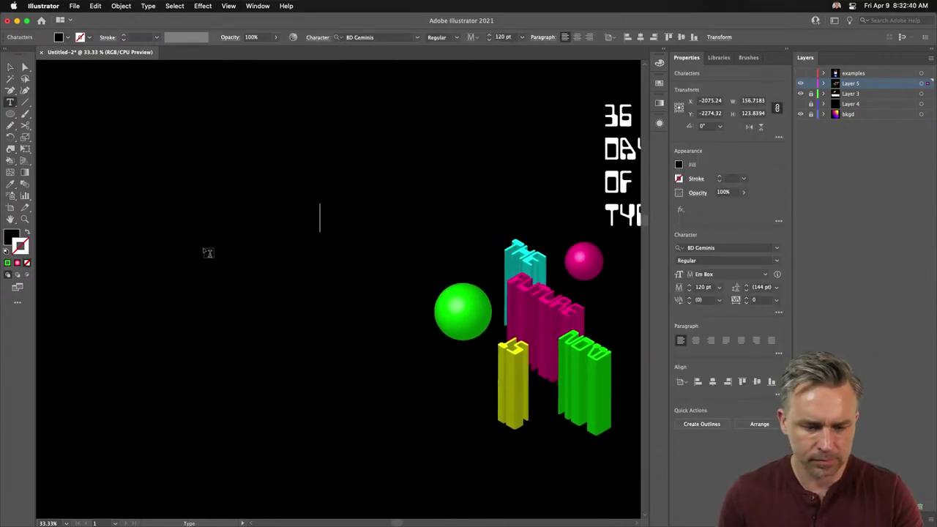
pyautogui.press('Escape')
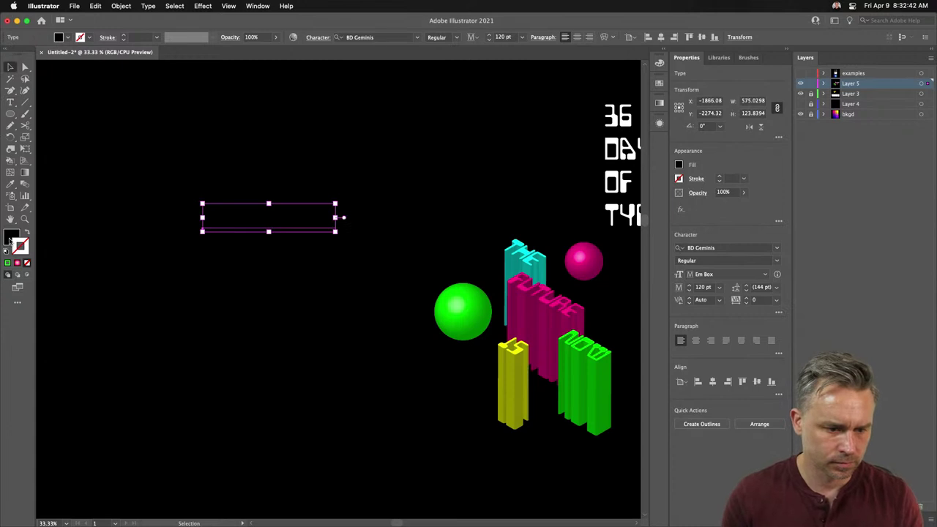
pyautogui.press('F6')
pyautogui.click(583, 136)
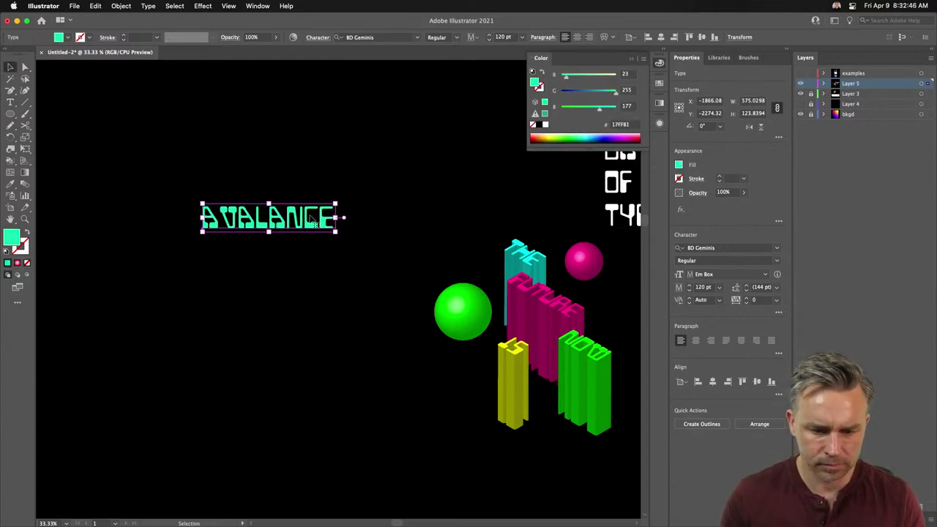
# Replace the text with WE OWN THE SKY.
pyautogui.doubleClick(284, 223)
pyautogui.press('super+a')
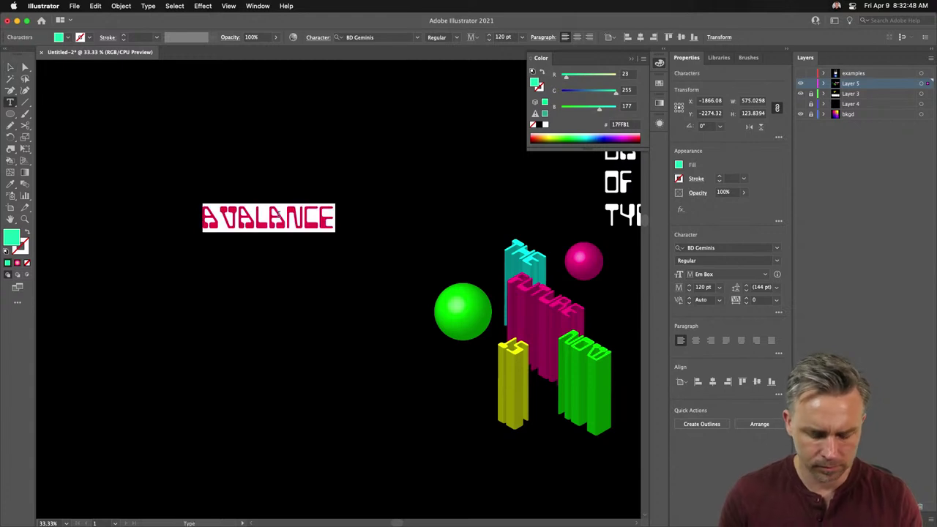
pyautogui.write('WE OWN THE SKY')
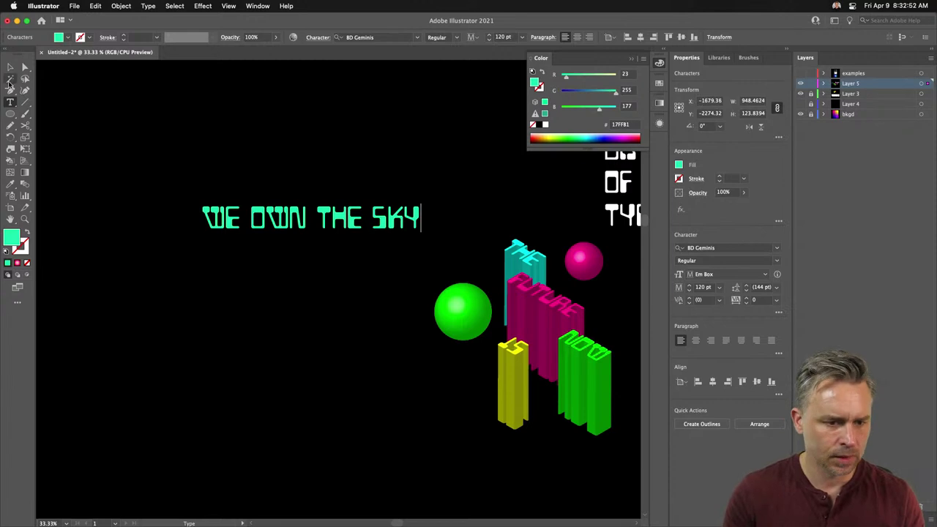
pyautogui.click(10, 66)
pyautogui.click(746, 249)
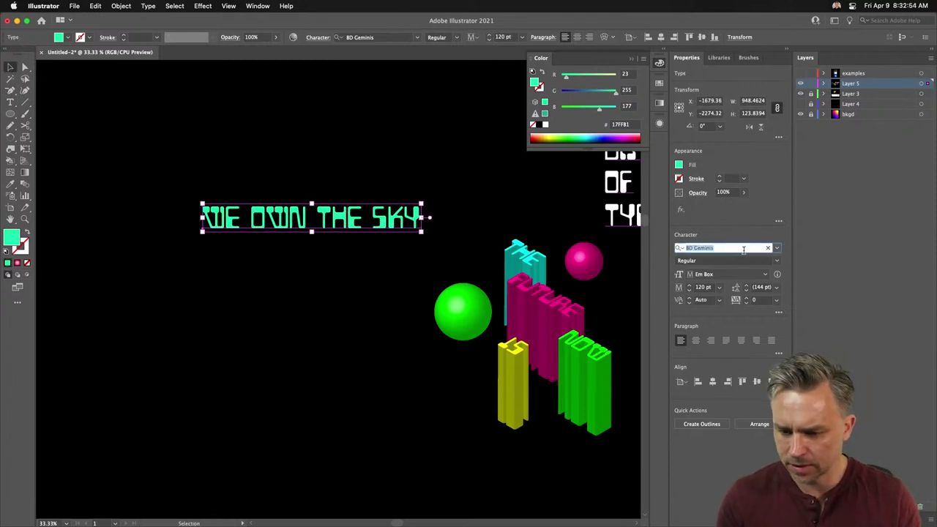
# Search the font list for 'AVA', clear the Decorative filter, and go to Adobe Fonts via Find More.
pyautogui.write('AVA')
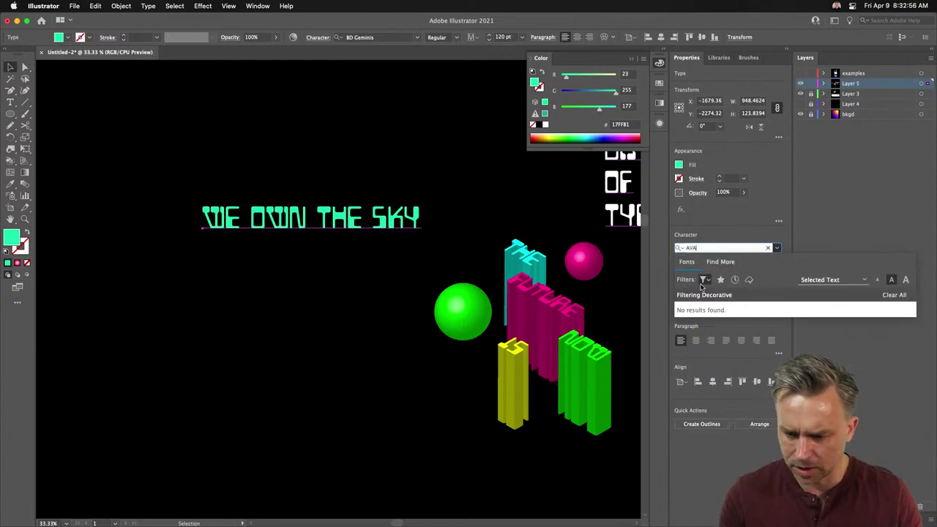
pyautogui.click(703, 282)
pyautogui.click(688, 300)
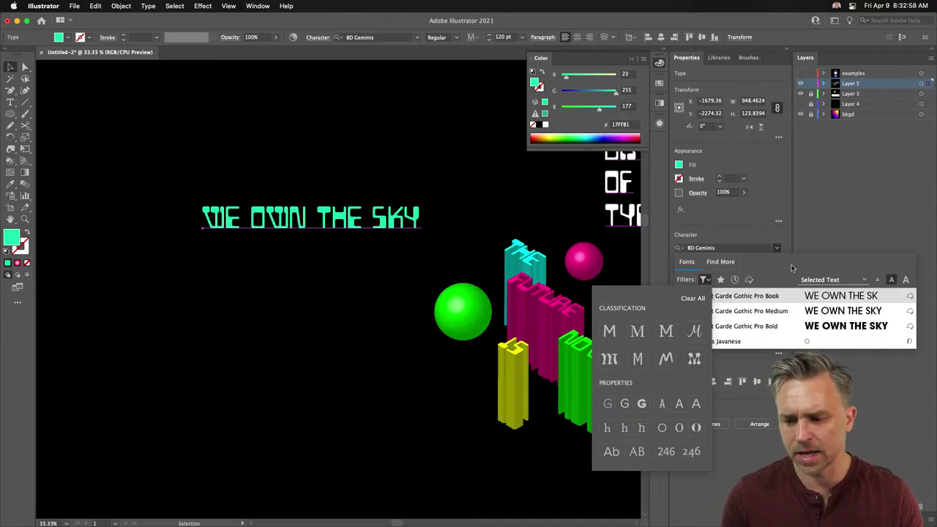
pyautogui.click(789, 266)
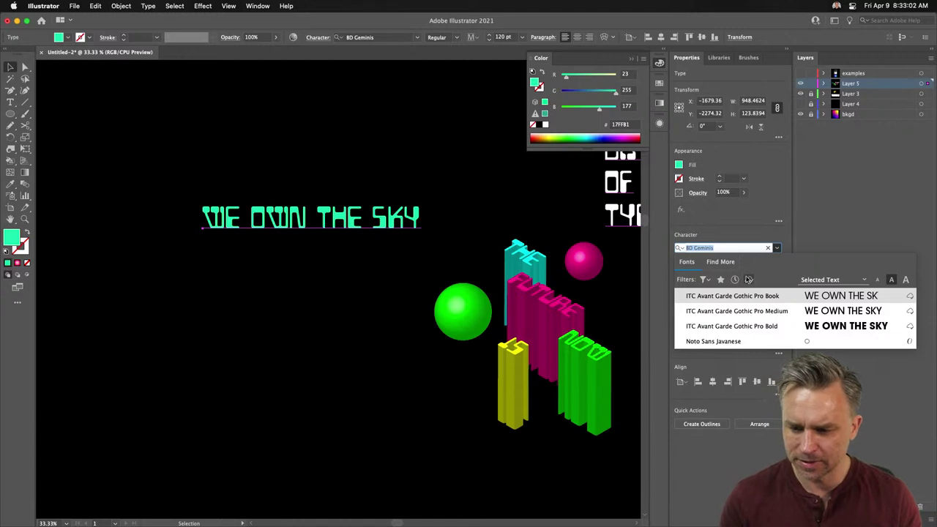
pyautogui.click(722, 263)
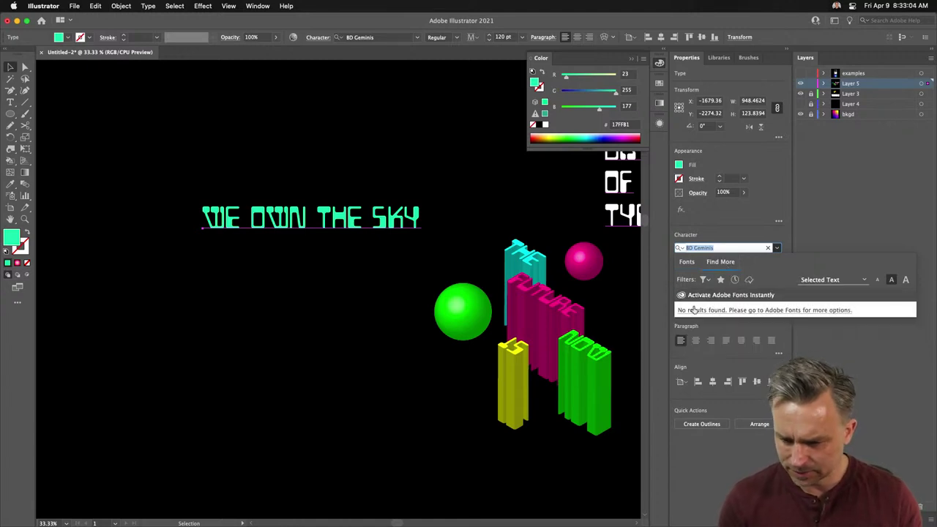
pyautogui.click(732, 310)
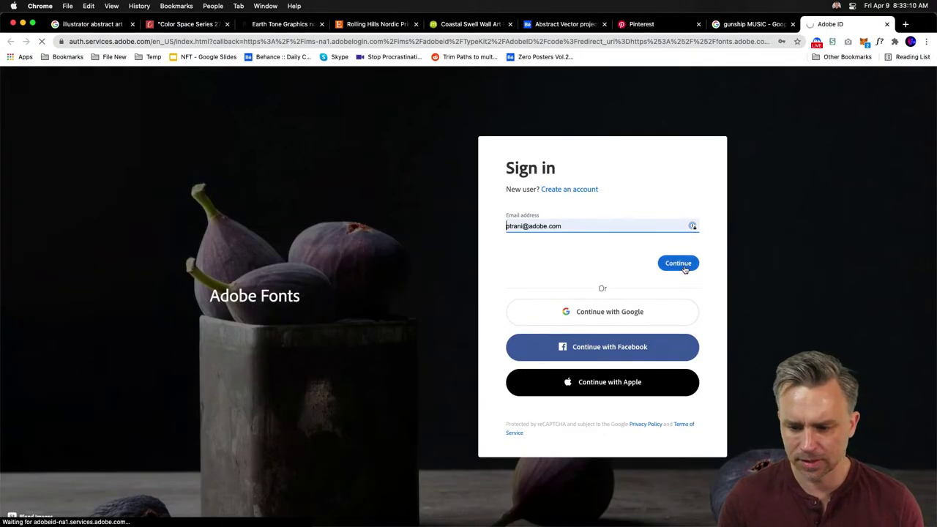
# Sign in to Adobe Fonts with the personal account and dismiss the welcome message.
pyautogui.click(683, 266)
pyautogui.click(665, 253)
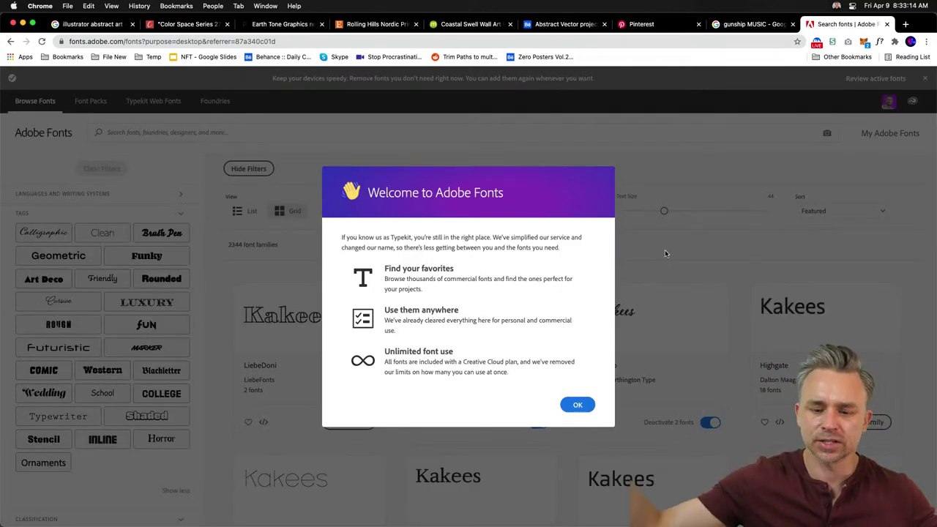
pyautogui.click(577, 405)
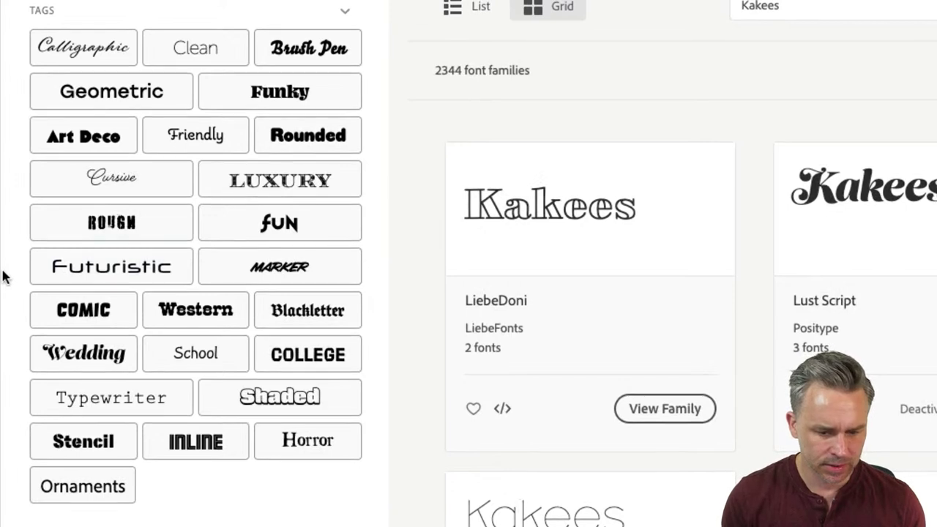
# Filter Adobe Fonts to the Marker tag and show page 2 of the results.
pyautogui.click(278, 273)
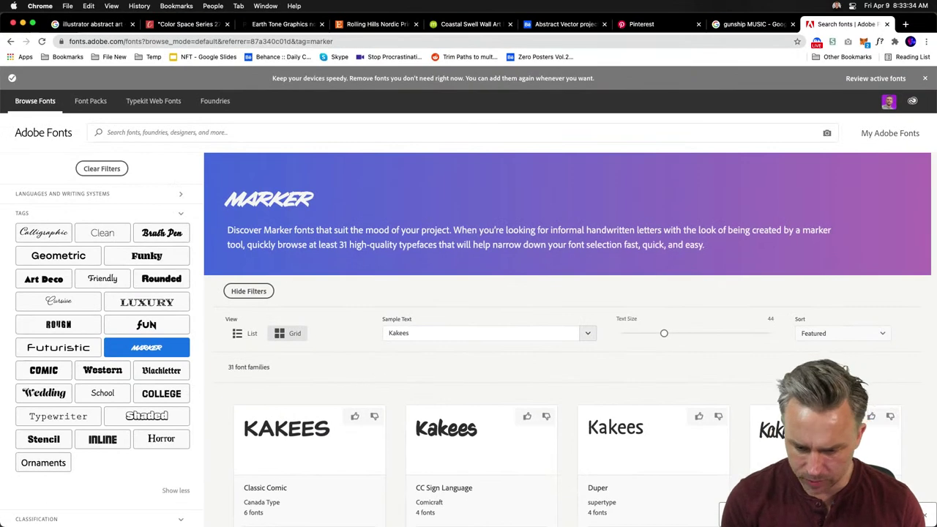
pyautogui.scroll(-10, 826, 322)
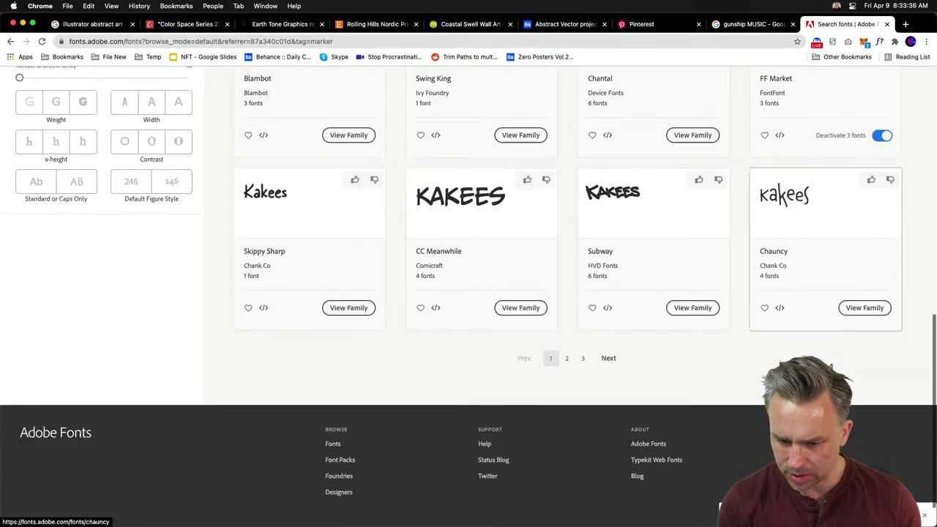
pyautogui.click(608, 317)
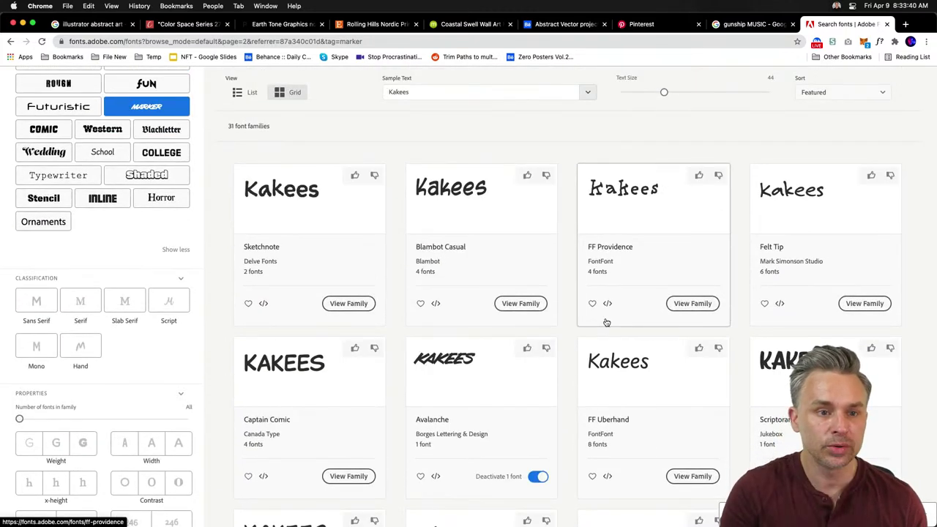
pyautogui.click(906, 25)
# Search the web for a font named after a celebrity, then minimize Chrome.
pyautogui.write('BRUCE ')
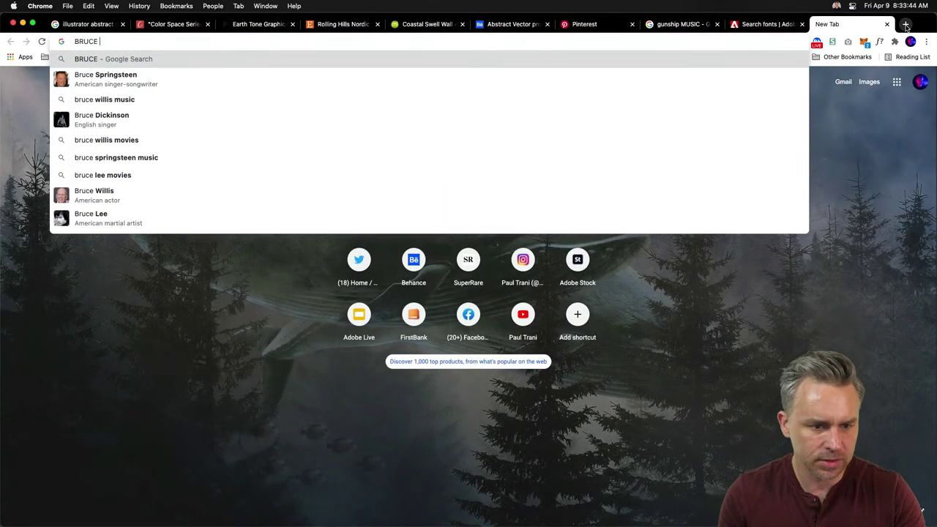
pyautogui.write('VIL')
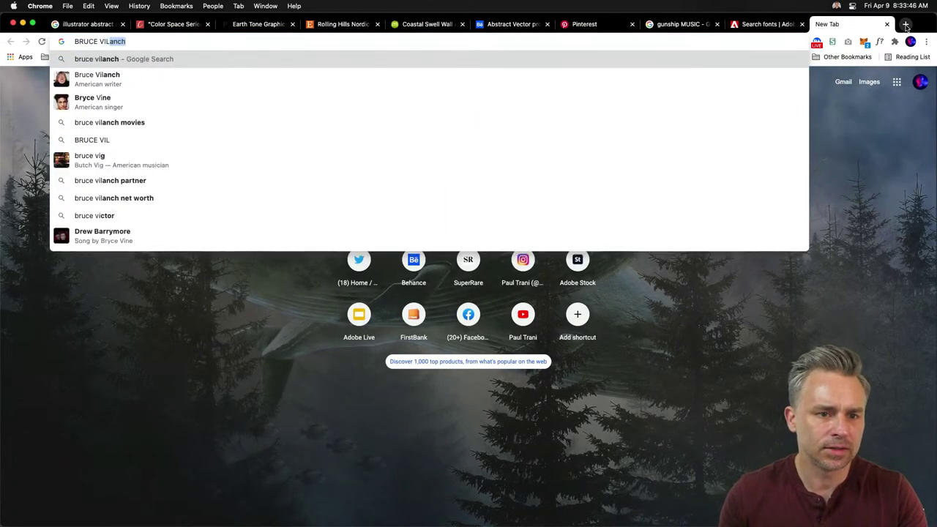
pyautogui.write('ANCH F')
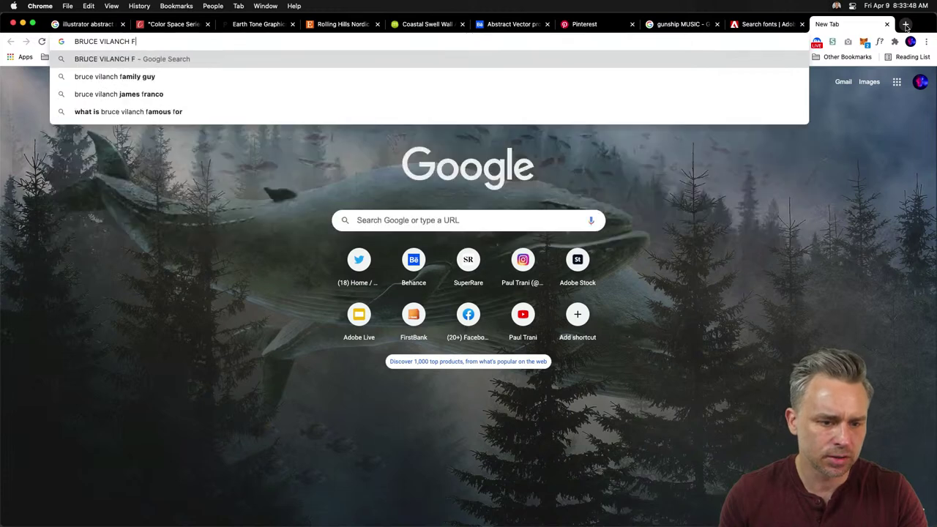
pyautogui.write('ONT')
pyautogui.press('Return')
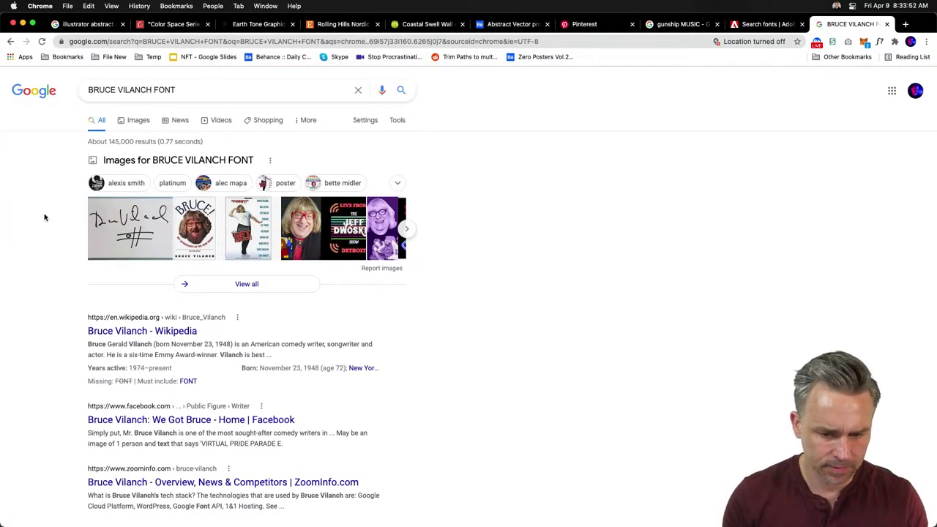
pyautogui.click(23, 24)
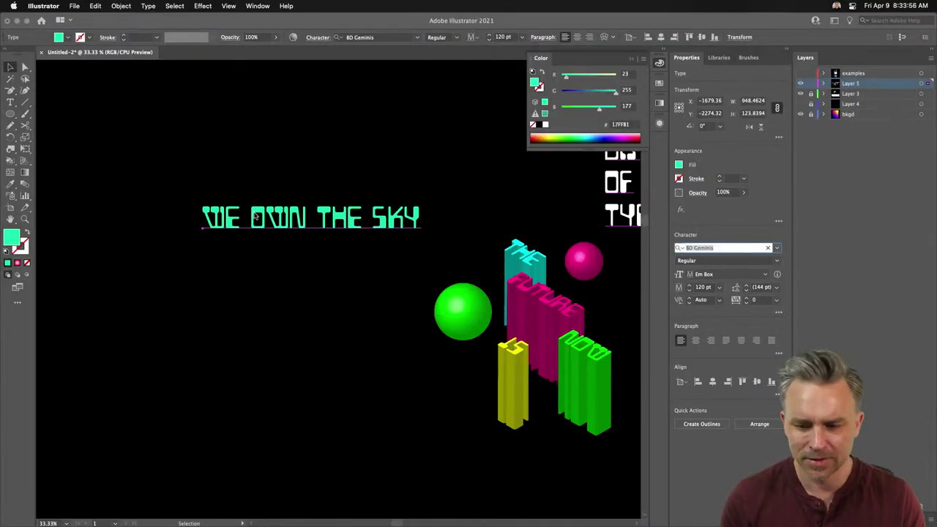
# Set WE OWN THE SKY in Avalanche Regular and move it up and to the left.
pyautogui.click(254, 217)
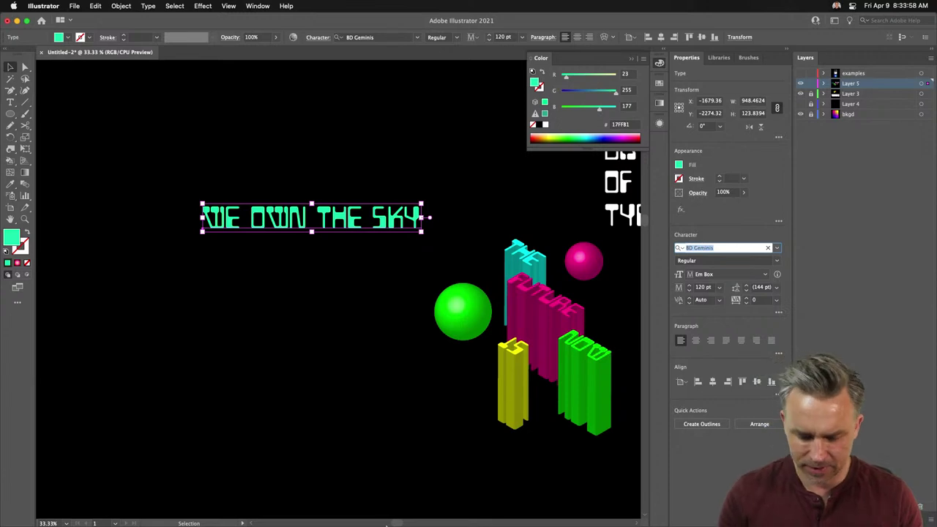
pyautogui.moveTo(360, 516)
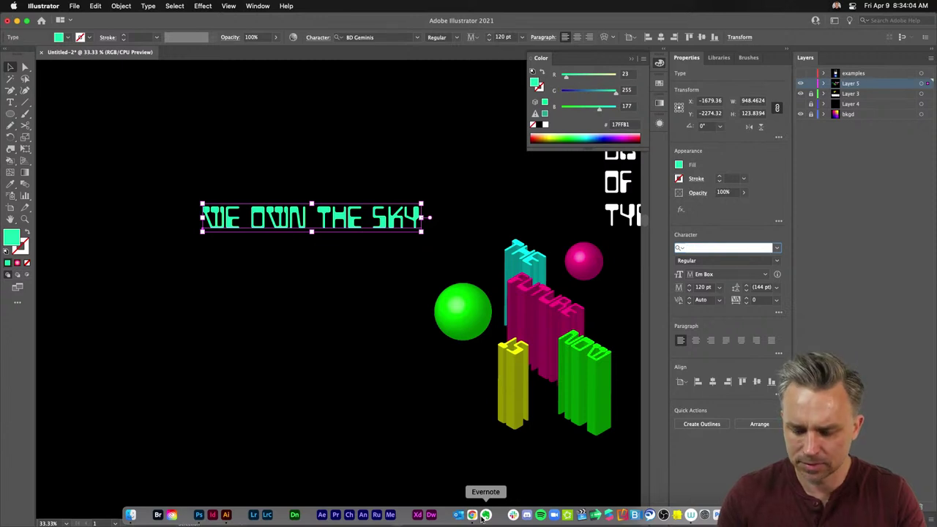
pyautogui.write('av')
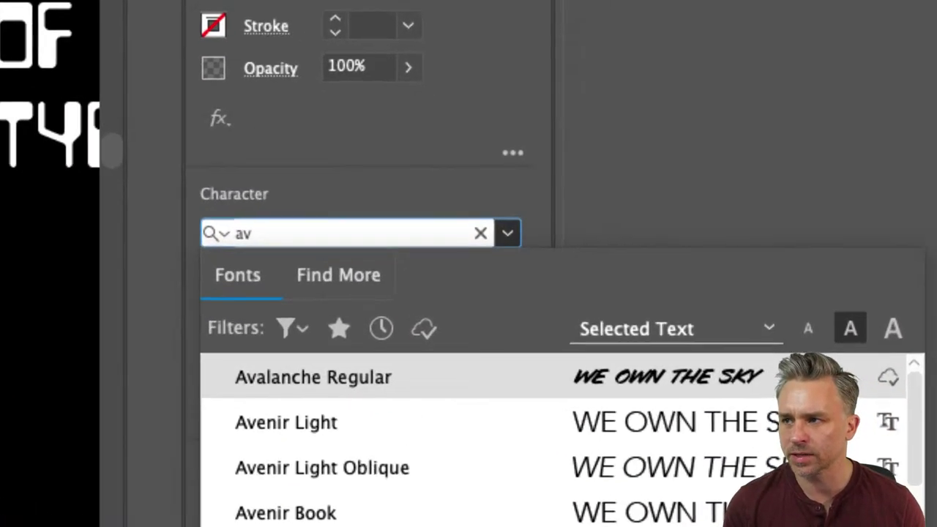
pyautogui.click(440, 376)
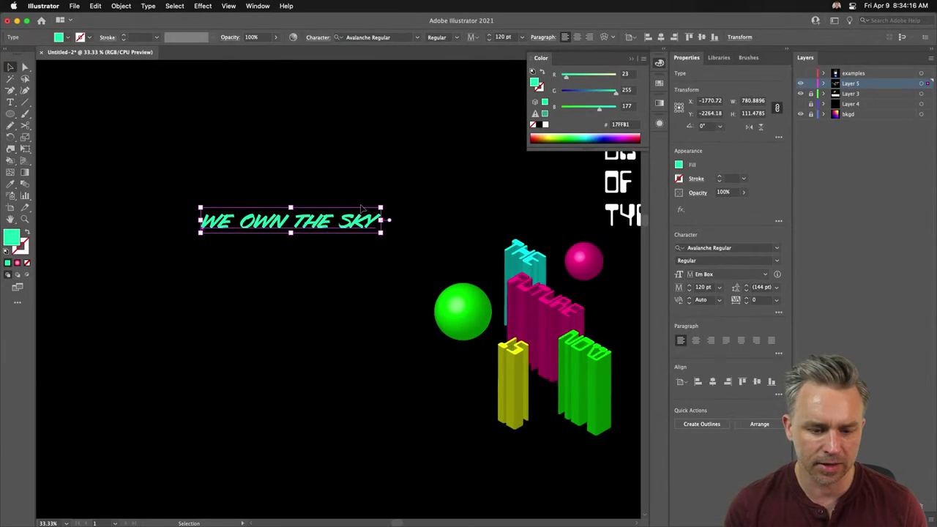
pyautogui.moveTo(259, 229); pyautogui.dragTo(240, 192)
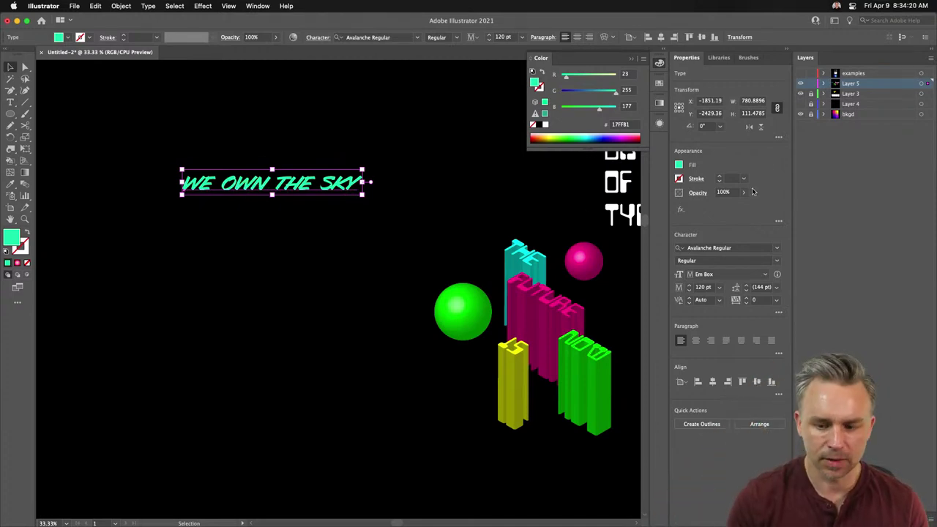
# Fill the headline magenta, nudge it down, and scale it up to about 187 pt.
pyautogui.click(665, 56)
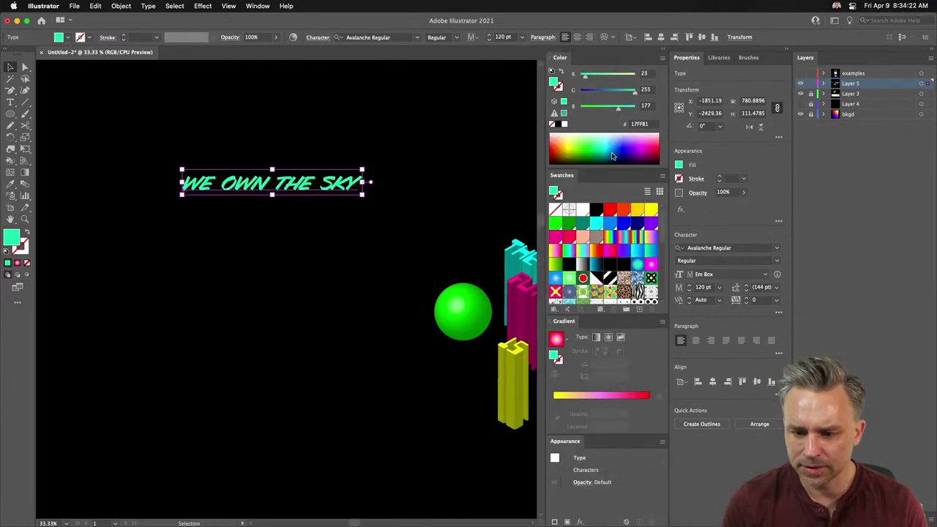
pyautogui.click(555, 237)
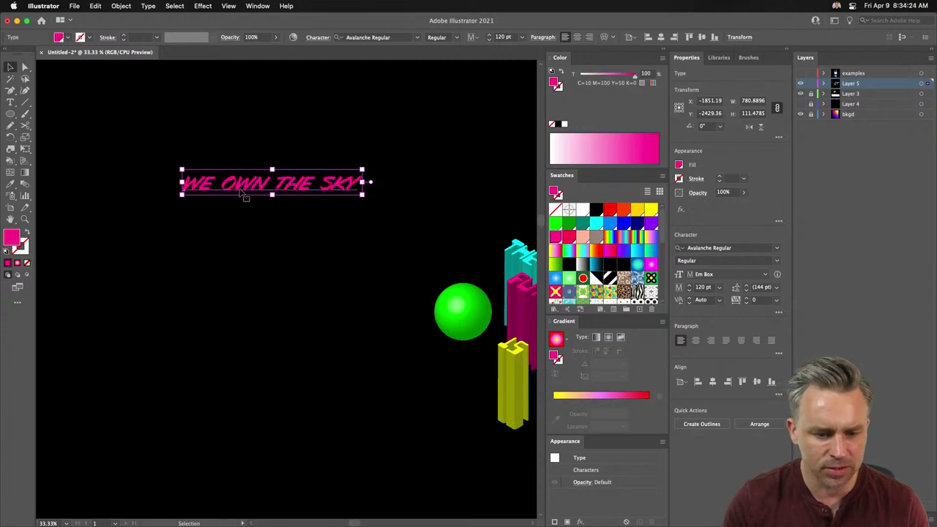
pyautogui.moveTo(244, 193); pyautogui.dragTo(214, 212)
pyautogui.moveTo(344, 226); pyautogui.dragTo(440, 236)
# Add a purple-pink E600FF Outer Glow with 20 px blur to the headline.
pyautogui.click(203, 6)
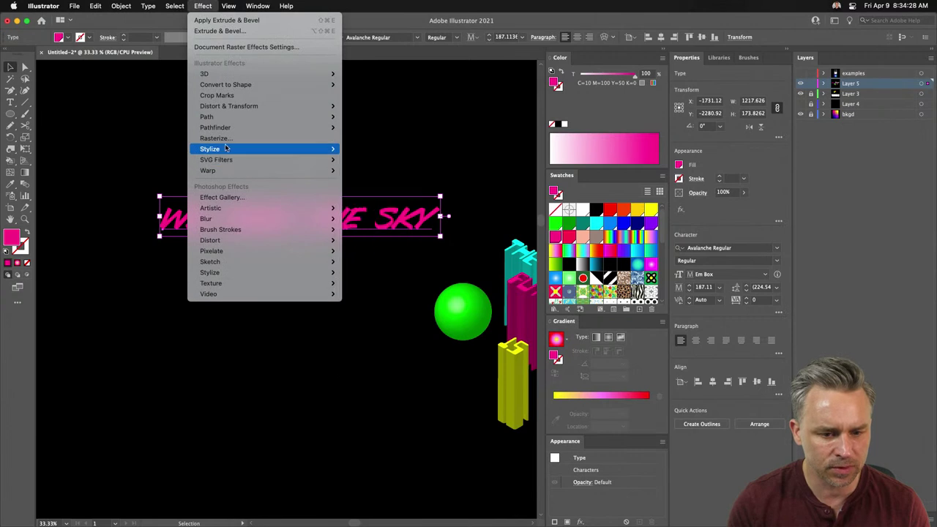
pyautogui.moveTo(307, 148)
pyautogui.click(377, 180)
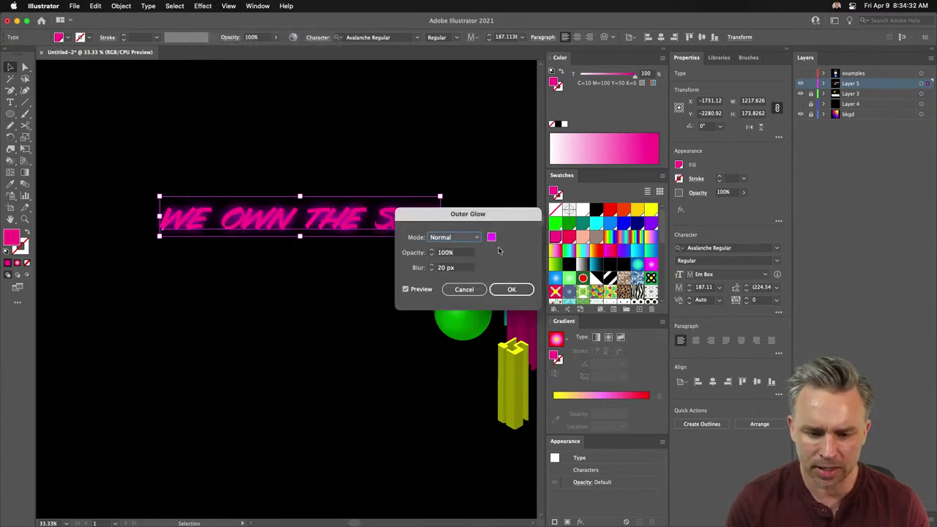
pyautogui.click(492, 238)
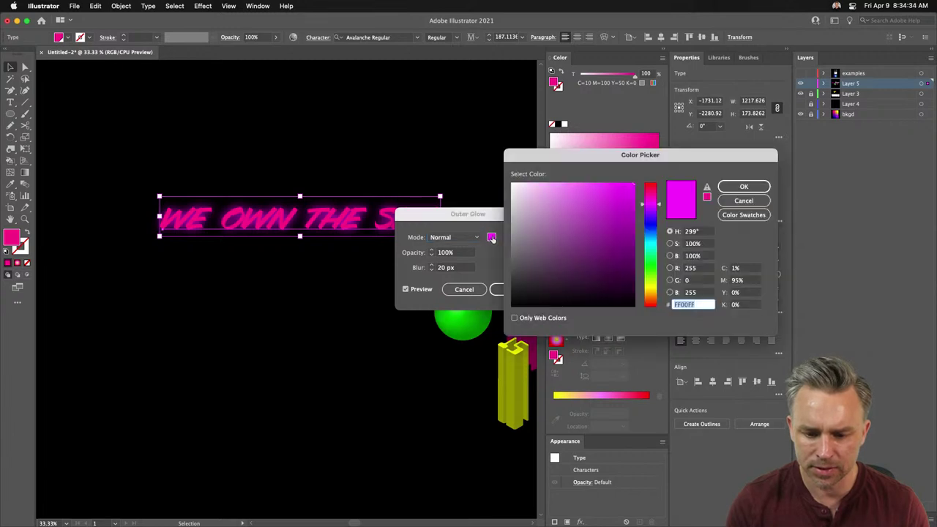
pyautogui.click(641, 205)
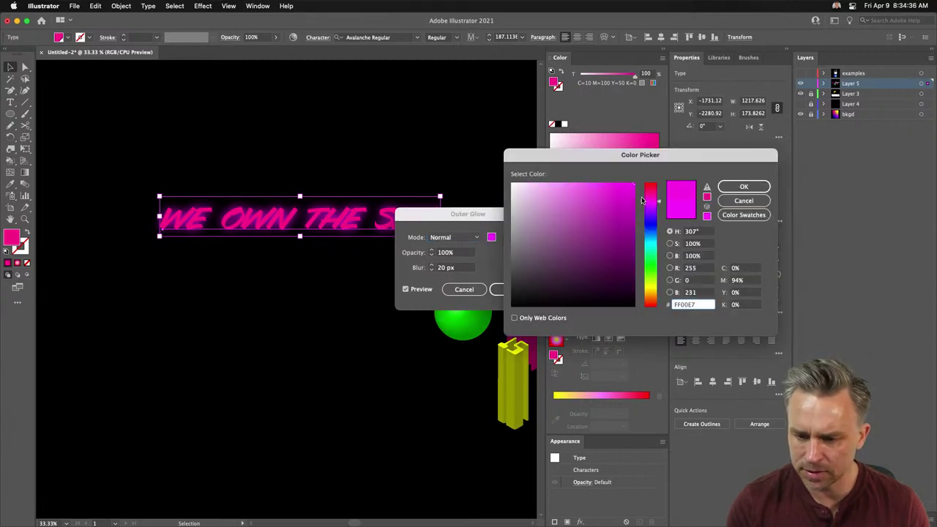
pyautogui.press('Return')
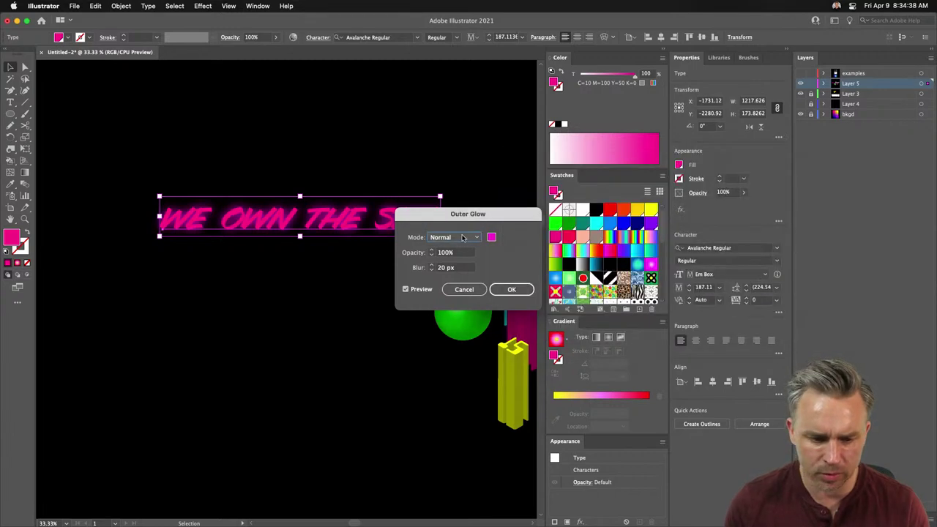
pyautogui.click(501, 289)
pyautogui.click(273, 285)
pyautogui.click(257, 209)
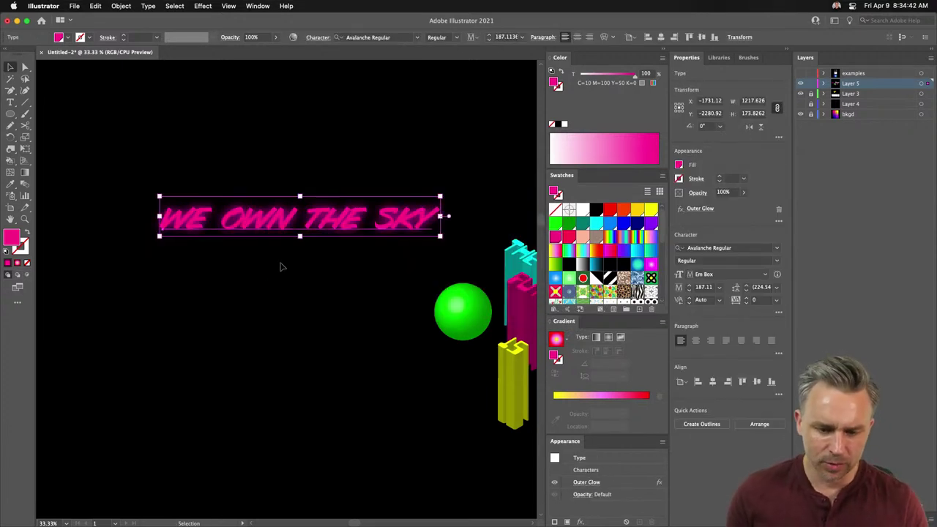
pyautogui.click(399, 358)
# Open the Symbols panel, move it aside, and zoom out to an empty stretch of artboard.
pyautogui.moveTo(400, 359); pyautogui.dragTo(73, 237)
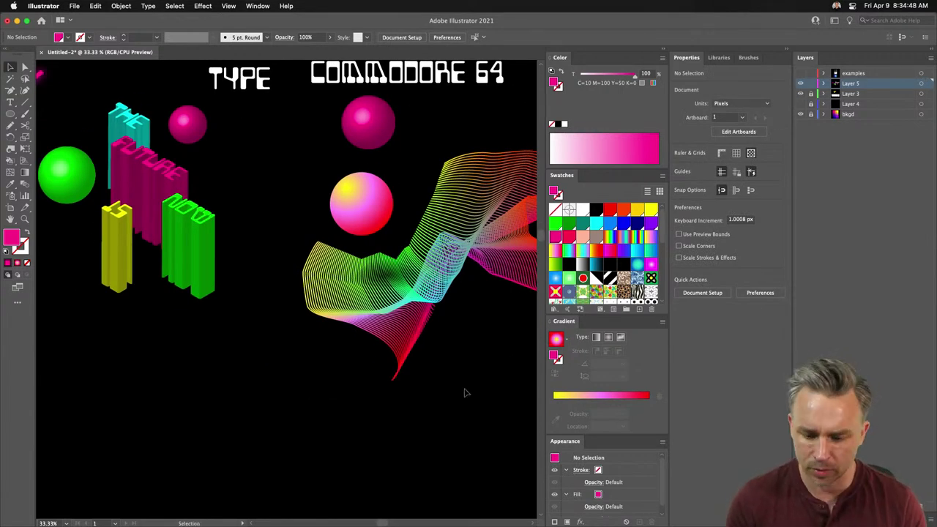
pyautogui.click(258, 6)
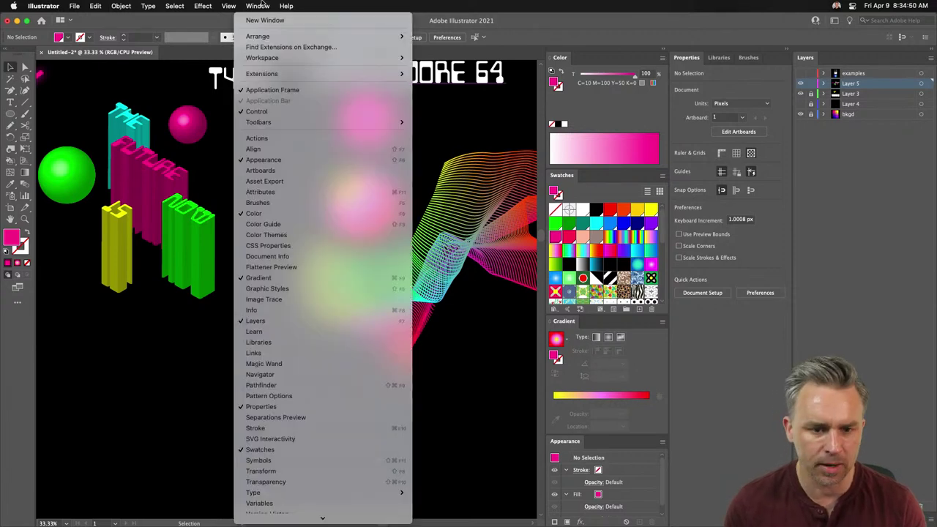
pyautogui.scroll(-3, 334, 505)
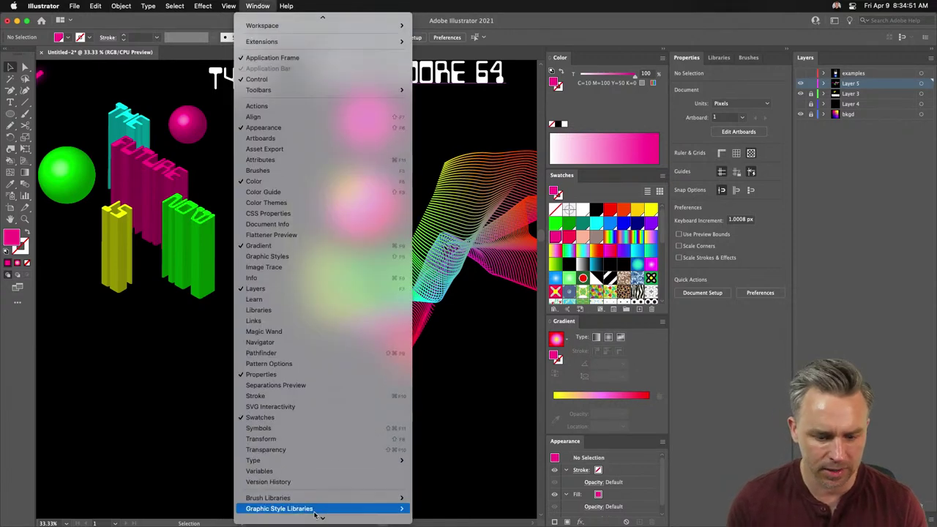
pyautogui.click(320, 427)
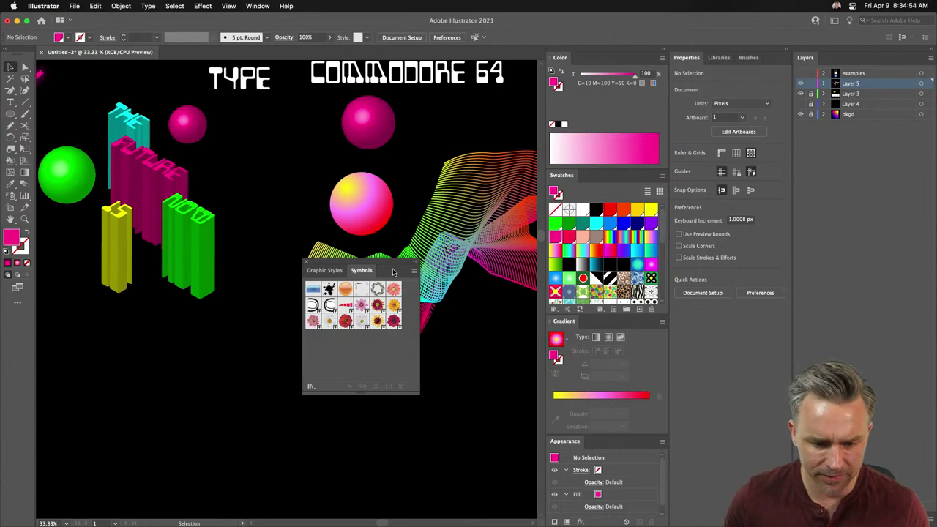
pyautogui.moveTo(395, 271); pyautogui.dragTo(572, 243)
pyautogui.press('super+minus')
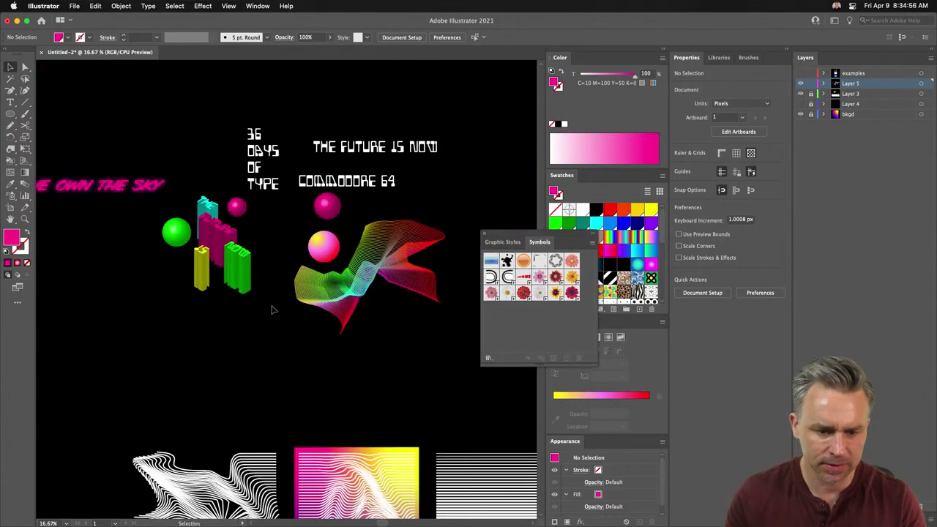
pyautogui.scroll(10, 260, 290)
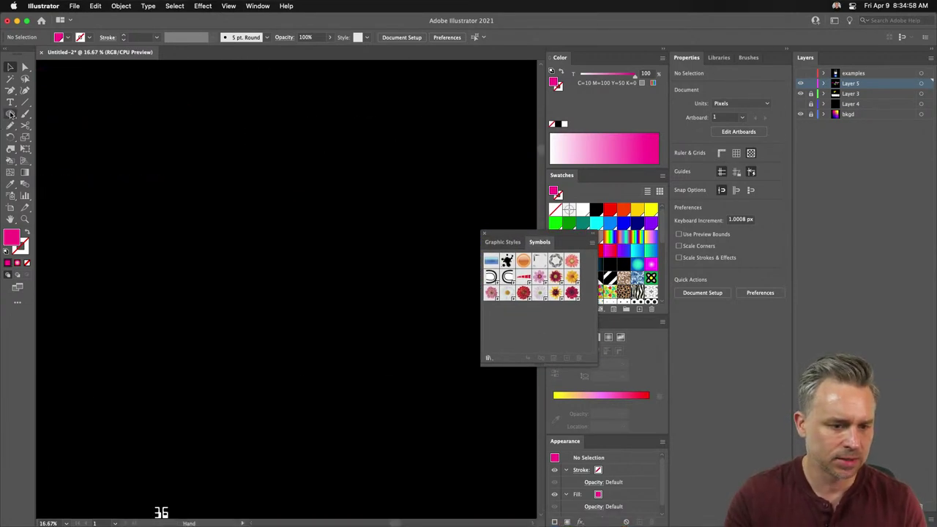
# Draw a small square, fill it white, and place a black-filled copy right beside it.
pyautogui.moveTo(10, 114); pyautogui.dragTo(51, 111)
pyautogui.moveTo(140, 140); pyautogui.dragTo(177, 175)
pyautogui.click(10, 68)
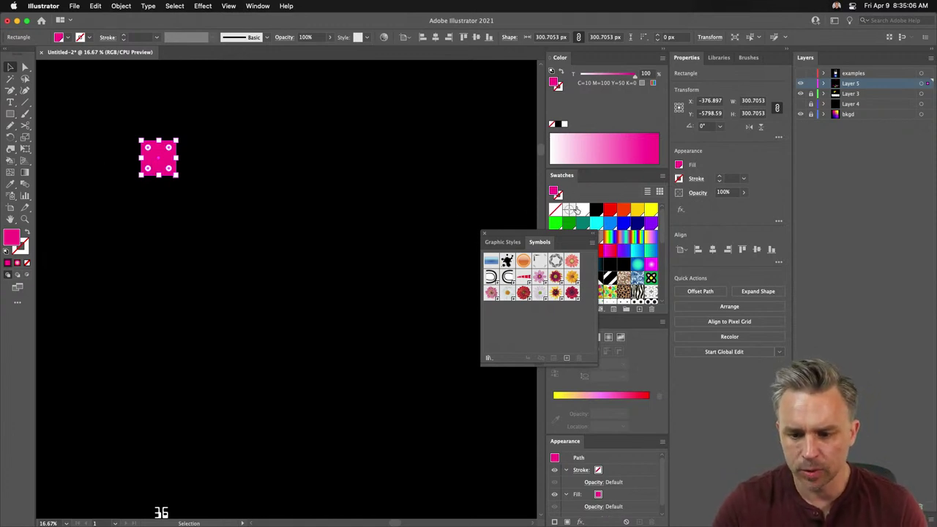
pyautogui.click(582, 211)
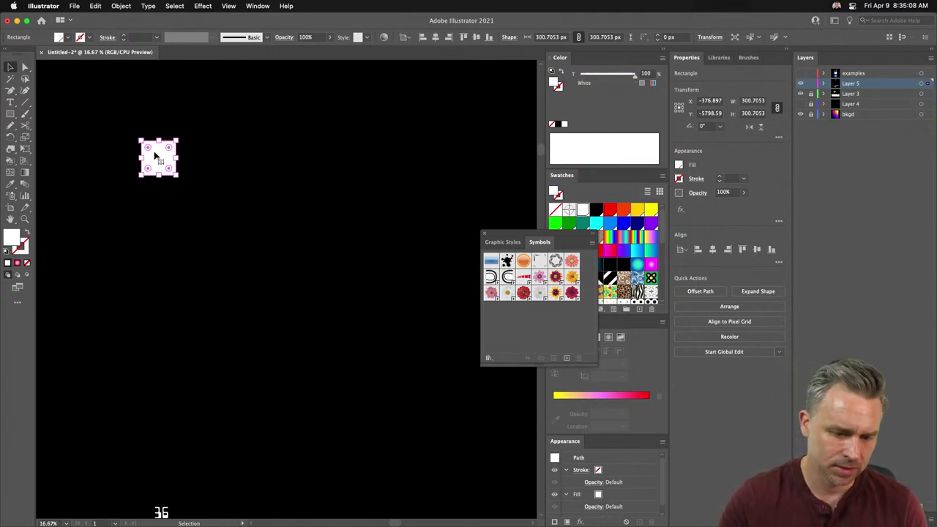
pyautogui.moveTo(156, 156); pyautogui.dragTo(189, 162)
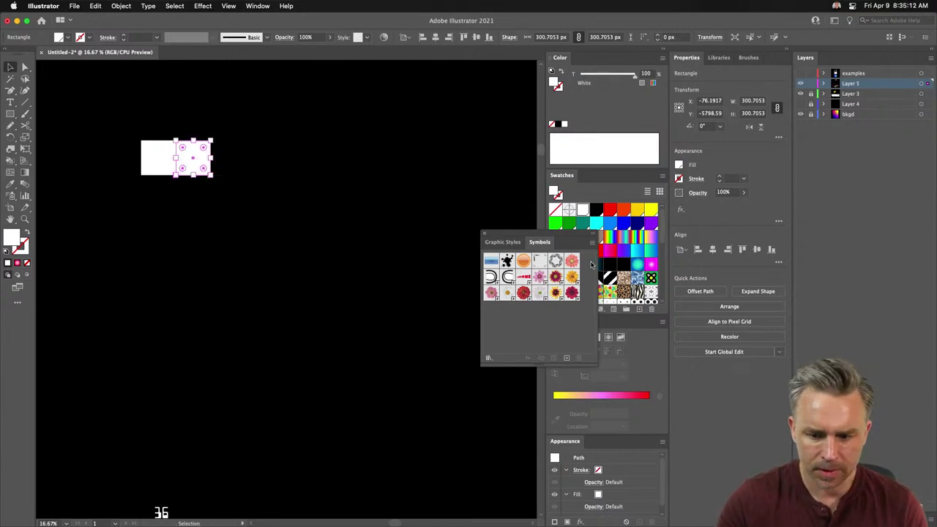
pyautogui.click(596, 213)
# Duplicate the white-black pair to the right and repeat with Cmd+D to extend the row.
pyautogui.keyDown('shift'); pyautogui.click(153, 154); pyautogui.keyUp('shift')
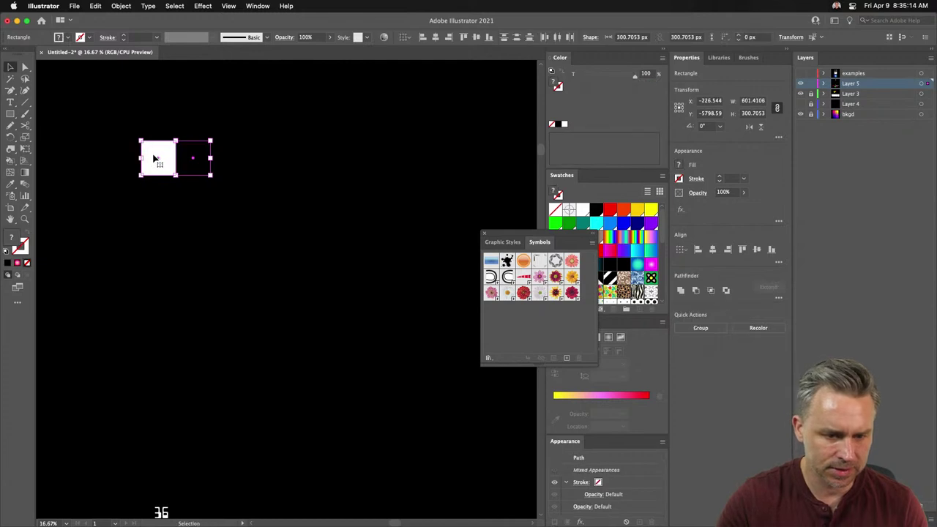
pyautogui.moveTo(153, 154); pyautogui.dragTo(225, 157)
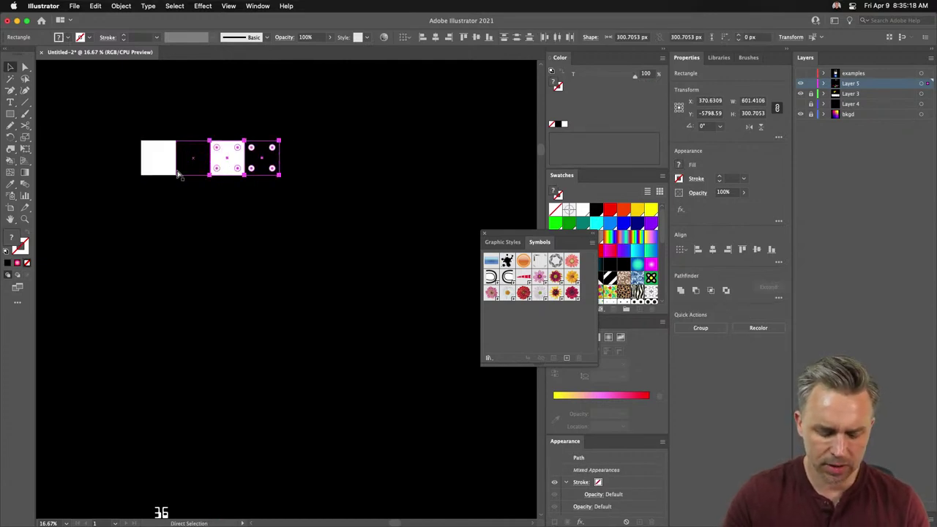
pyautogui.press('super+d')
pyautogui.press('super+d')
pyautogui.press('super+d')
pyautogui.press('super+d')
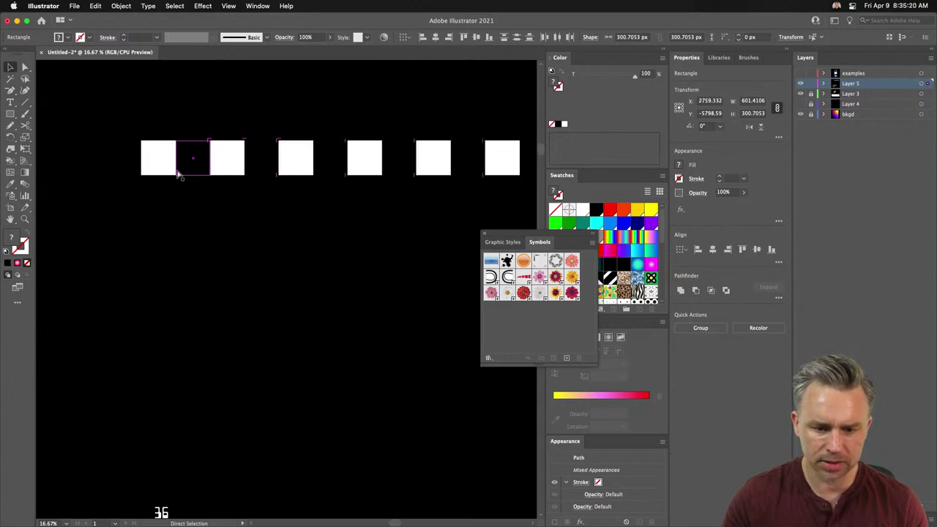
pyautogui.press('super+minus')
pyautogui.press('super+minus')
pyautogui.press('super+minus')
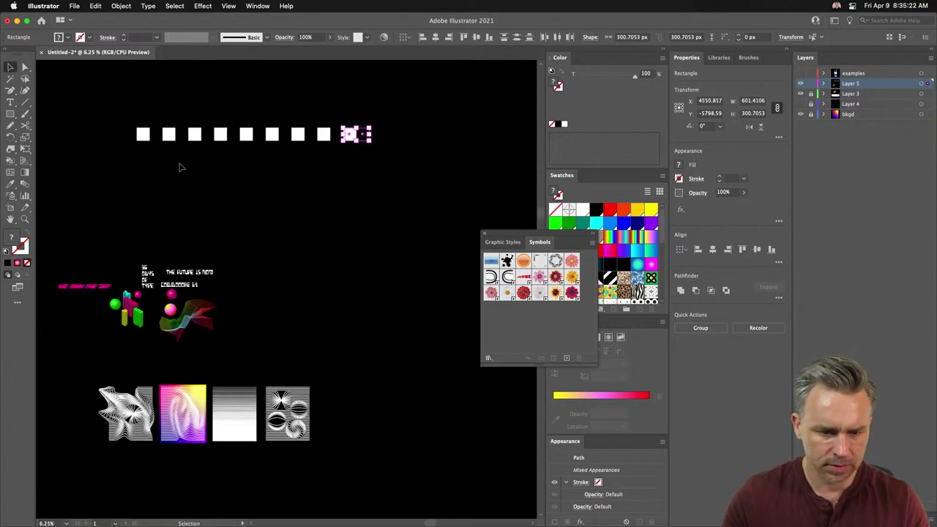
# Select the whole row of squares and move a copy up above it.
pyautogui.moveTo(88, 99); pyautogui.dragTo(404, 180)
pyautogui.moveTo(209, 115); pyautogui.dragTo(218, 217)
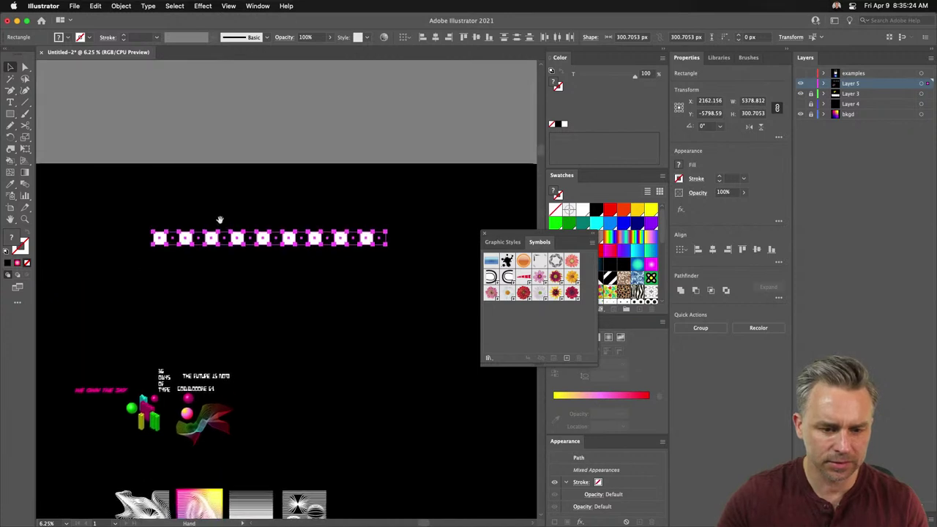
pyautogui.moveTo(167, 232); pyautogui.dragTo(166, 204)
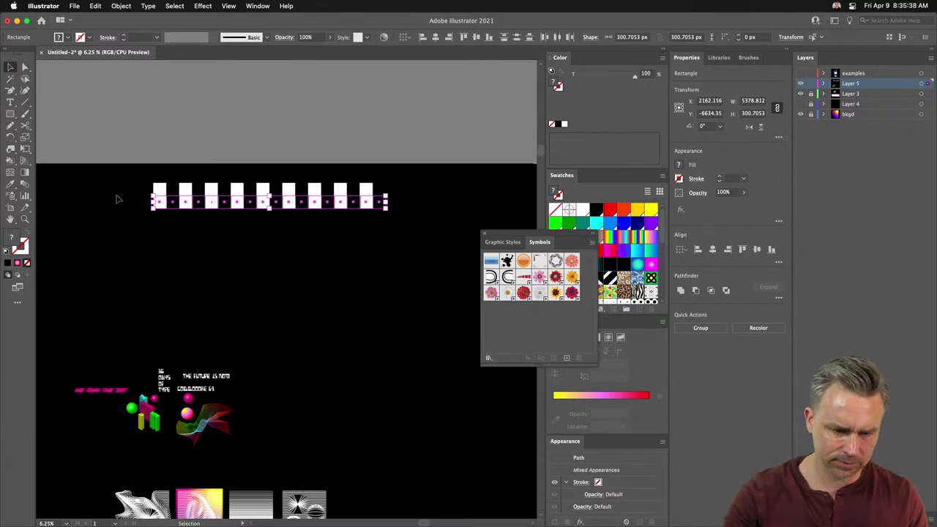
# Rotate the upper row 180° and stack copies of both rows downward with Ctrl+D.
pyautogui.moveTo(151, 194); pyautogui.dragTo(423, 227)
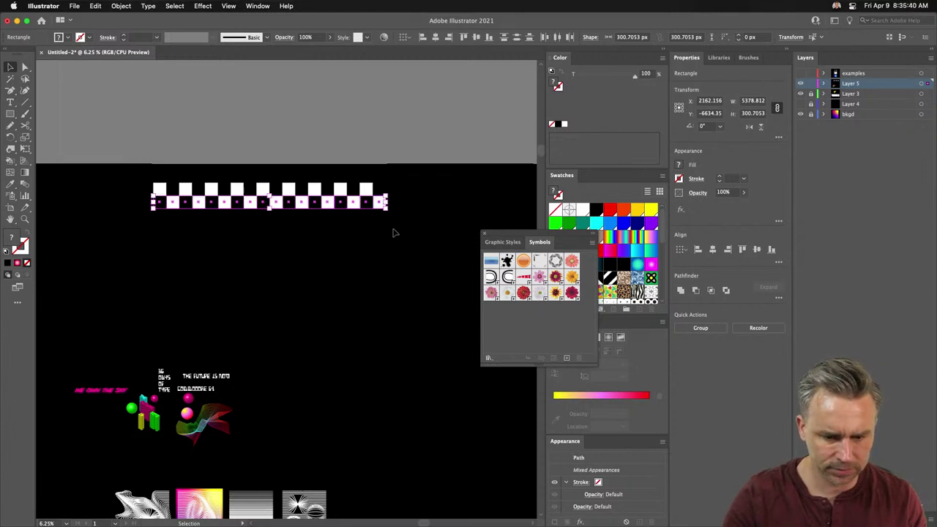
pyautogui.moveTo(125, 173); pyautogui.dragTo(414, 253)
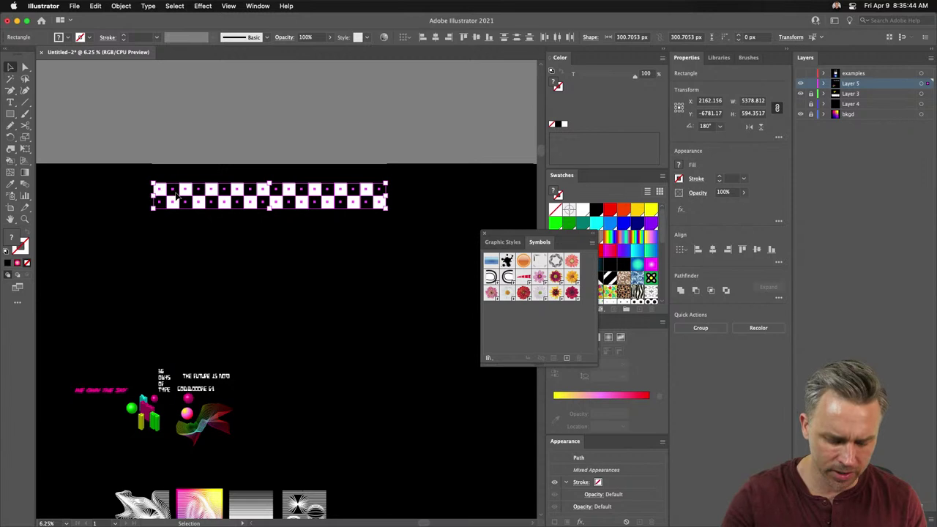
pyautogui.moveTo(176, 196); pyautogui.dragTo(178, 221)
pyautogui.hotkey('ctrl', 'd')
pyautogui.hotkey('ctrl', 'd')
pyautogui.hotkey('ctrl', 'd')
pyautogui.hotkey('ctrl', 'd')
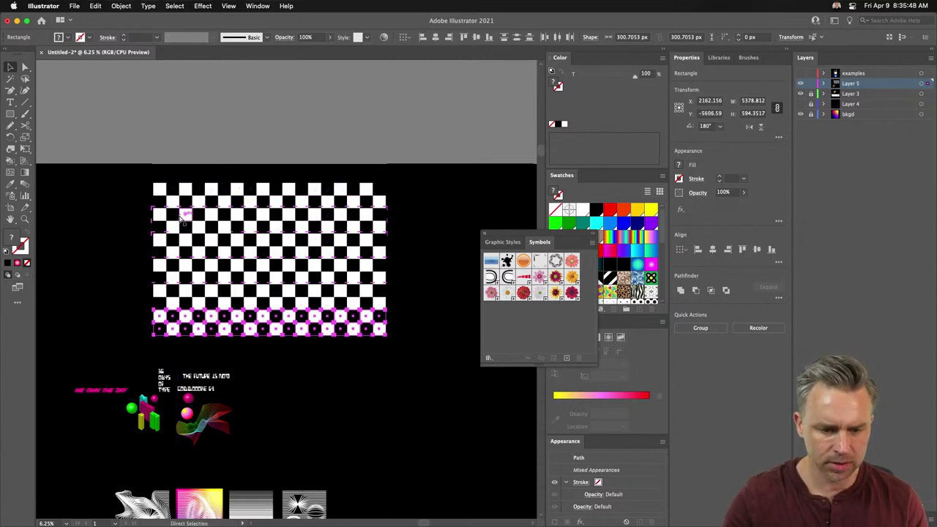
pyautogui.hotkey('ctrl', 'd')
pyautogui.hotkey('ctrl', 'd')
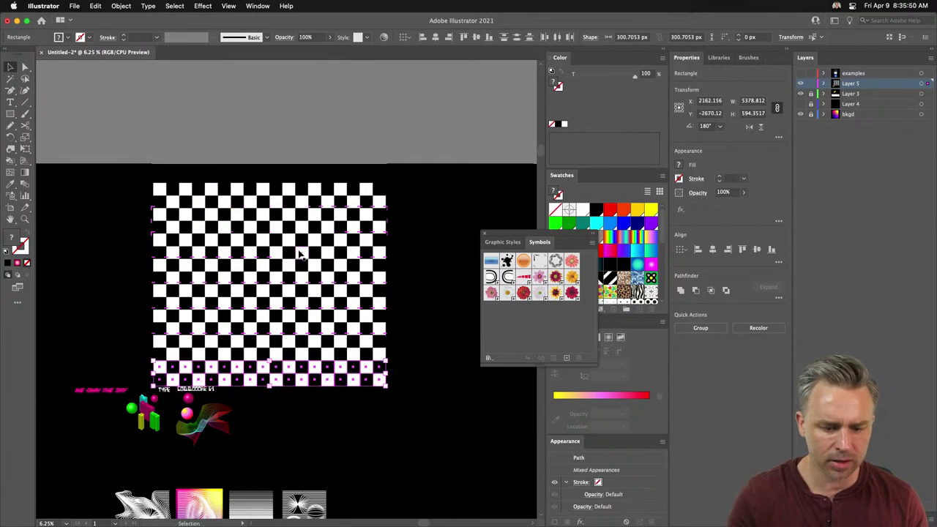
# Try repositioning the checker pattern and DAYS OF TYPE text, then undo those moves.
pyautogui.moveTo(100, 165); pyautogui.dragTo(442, 384)
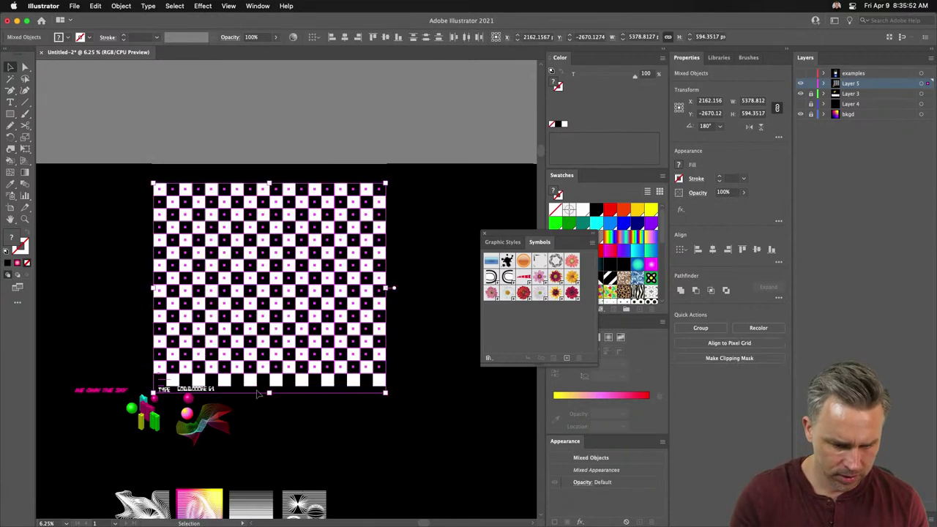
pyautogui.moveTo(216, 348); pyautogui.dragTo(213, 327)
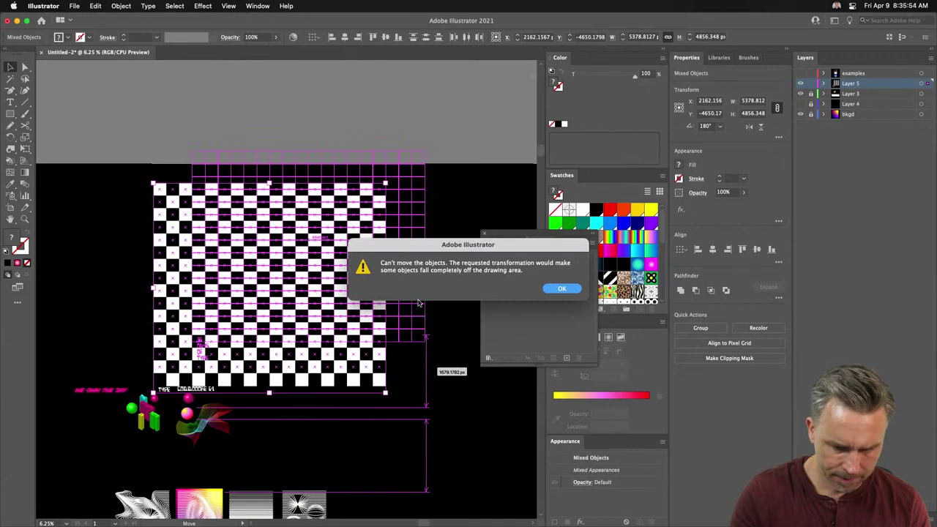
pyautogui.click(561, 289)
pyautogui.moveTo(254, 191); pyautogui.dragTo(357, 216)
pyautogui.click(264, 405)
pyautogui.moveTo(265, 408); pyautogui.dragTo(154, 322)
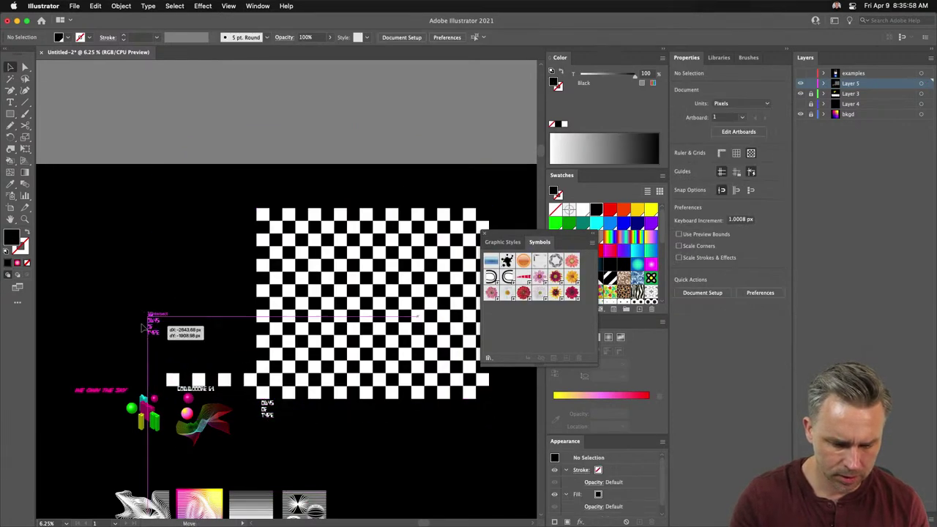
pyautogui.press('super+z')
pyautogui.press('super+z')
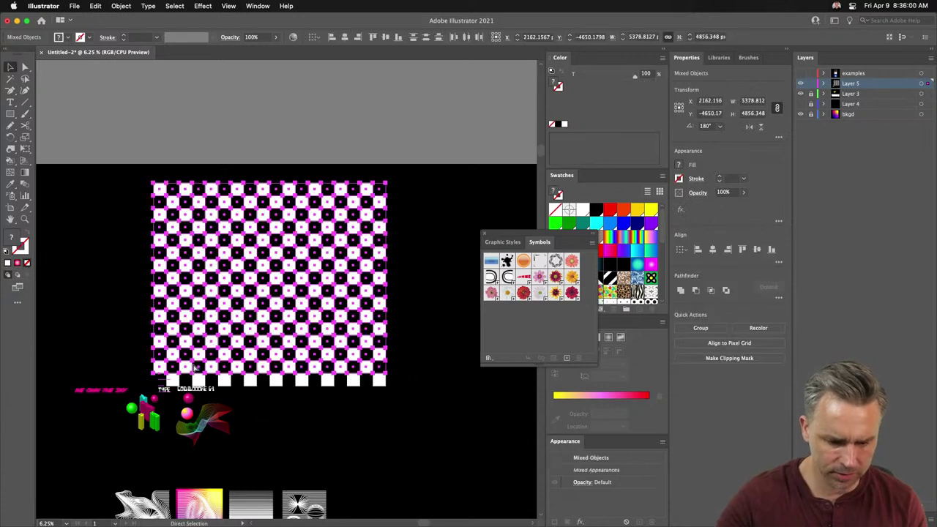
pyautogui.press('super+z')
pyautogui.press('v')
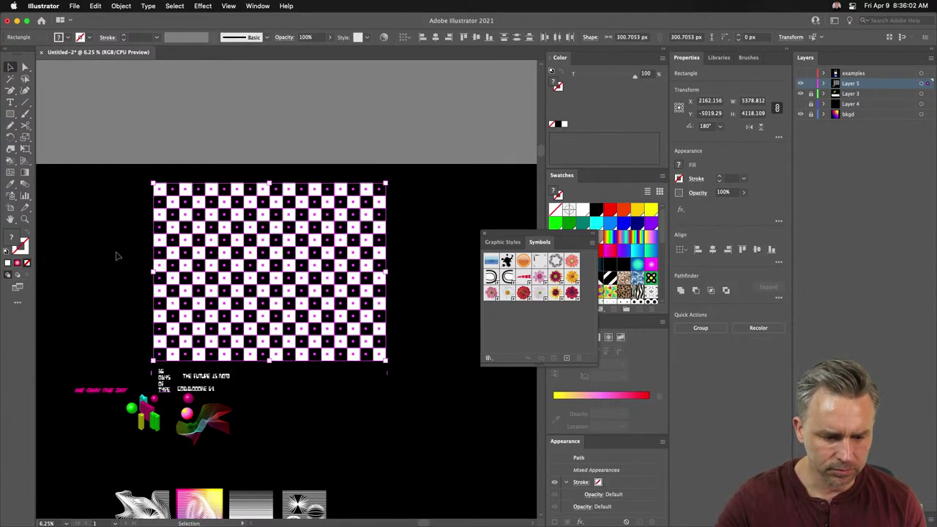
# Move the 36 DAYS OF TYPE and THE FUTURE IS NOW text lower, then drag the checkerboard into Symbols.
pyautogui.moveTo(163, 381)
pyautogui.mouseDown()
pyautogui.moveTo(183, 487)
pyautogui.moveTo(253, 415)
pyautogui.moveTo(319, 468)
pyautogui.mouseUp()
pyautogui.moveTo(122, 179); pyautogui.dragTo(446, 363)
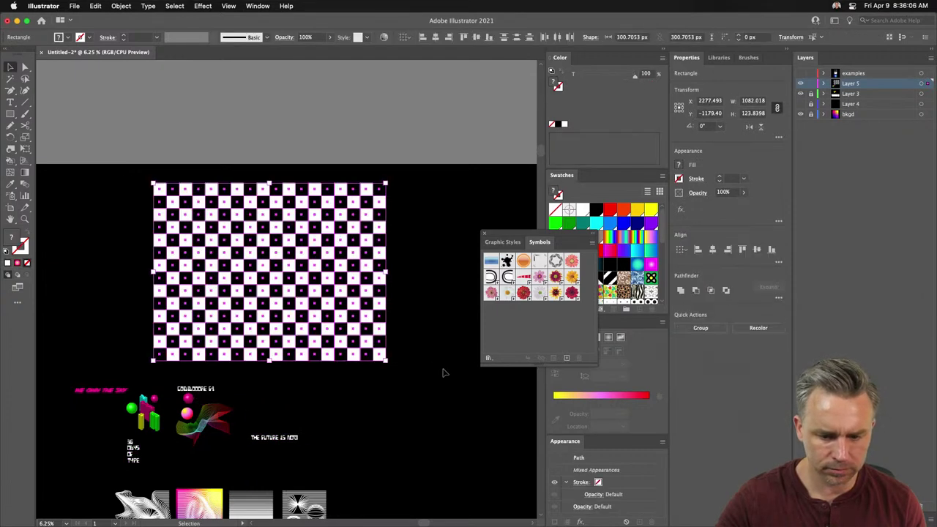
pyautogui.moveTo(314, 198); pyautogui.dragTo(519, 324)
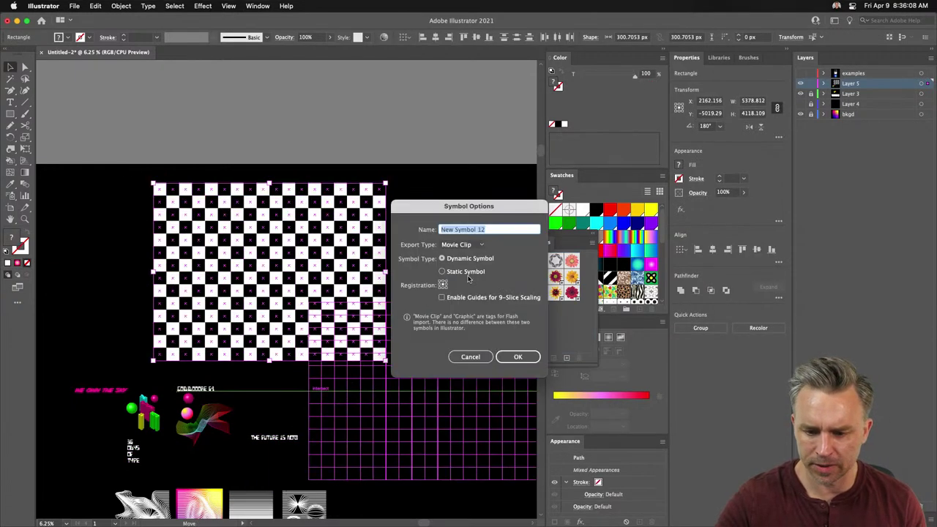
# Name the new symbol 'checker', confirm it, and deselect the checkerboard.
pyautogui.write('checker')
pyautogui.press('Return')
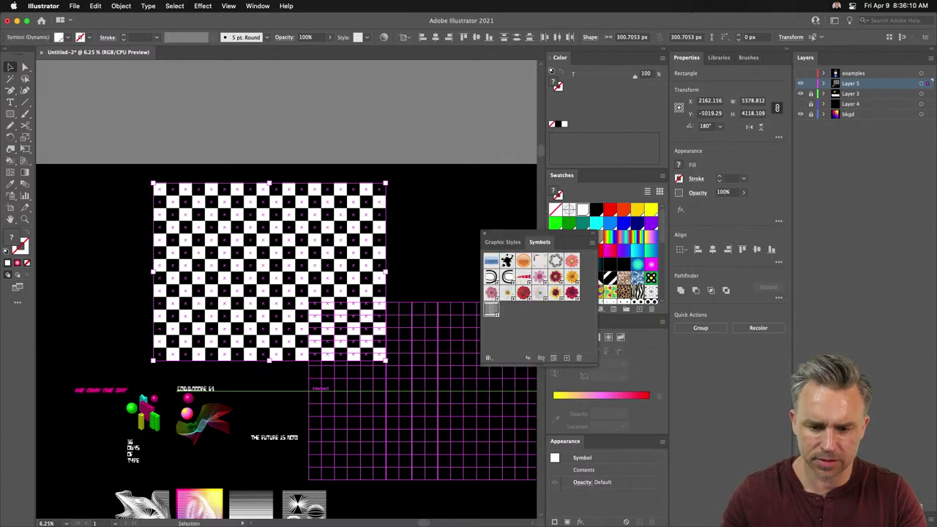
pyautogui.press('super+shift+a')
# Zoom to 50% on the green sphere and duplicate it to the left.
pyautogui.moveTo(159, 354); pyautogui.dragTo(256, 177)
pyautogui.press('super+equal')
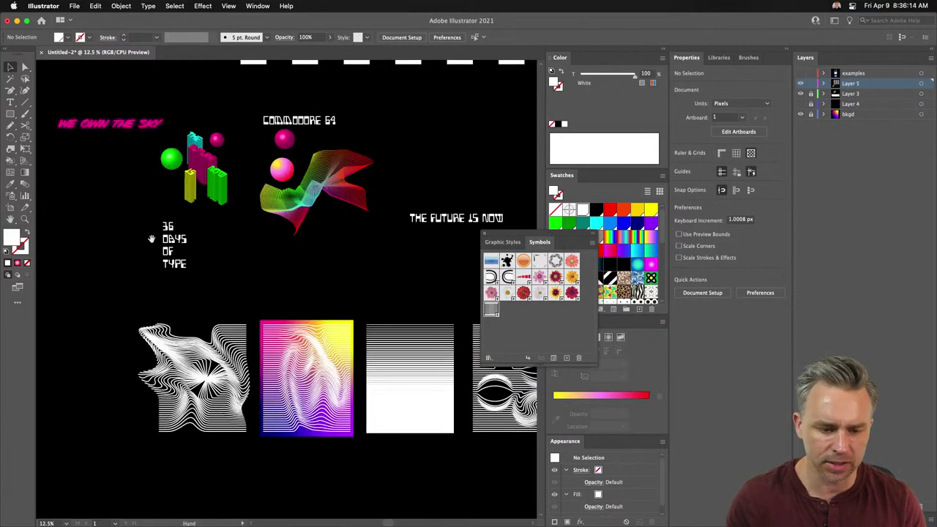
pyautogui.press('super+equal')
pyautogui.scroll(3, 224, 356)
pyautogui.press('super+equal')
pyautogui.press('super+equal')
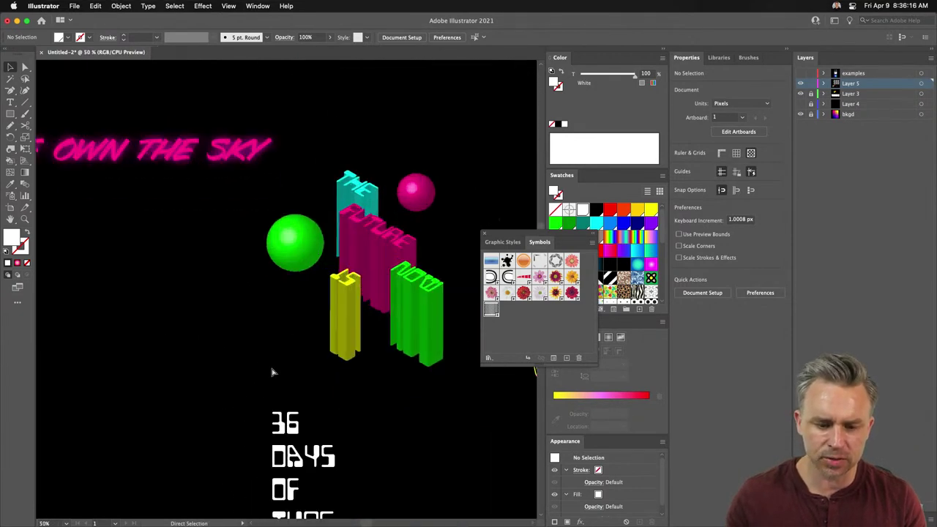
pyautogui.press('super+equal')
pyautogui.moveTo(118, 287); pyautogui.dragTo(194, 311)
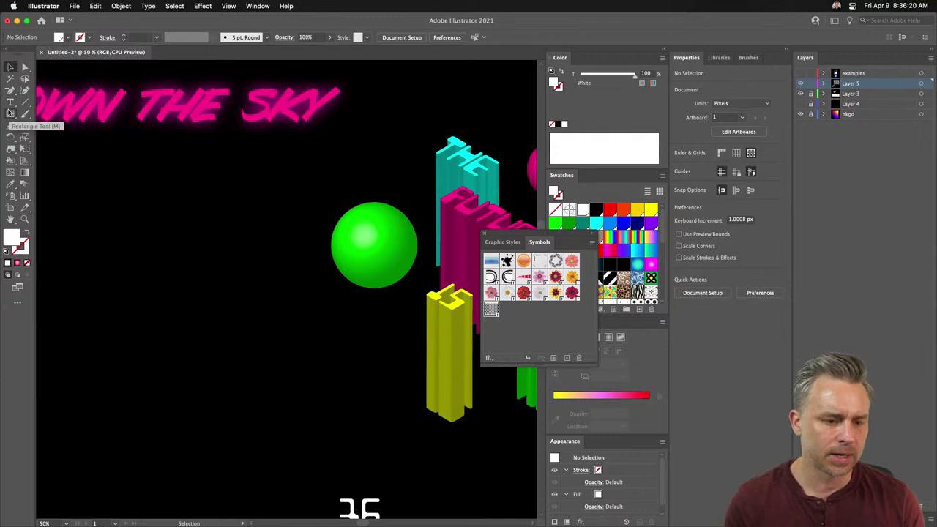
pyautogui.click(366, 257)
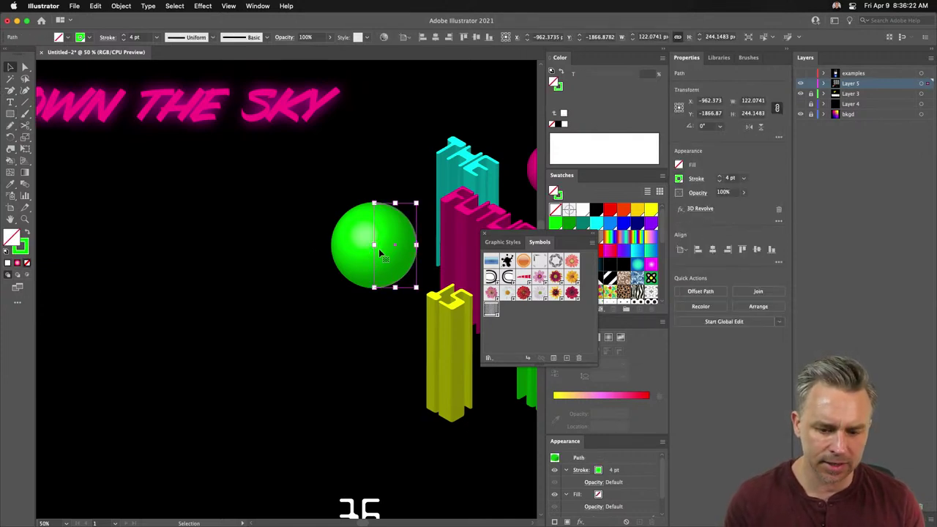
pyautogui.moveTo(396, 268); pyautogui.dragTo(197, 260)
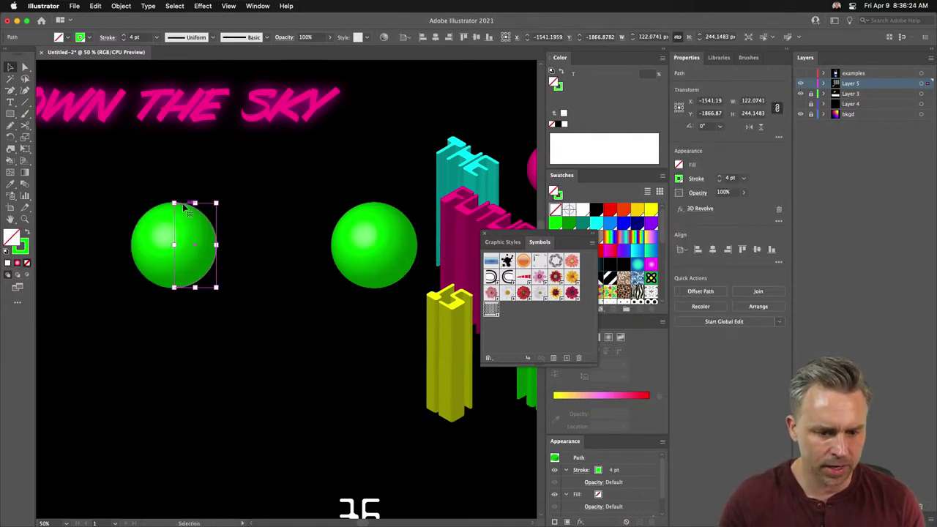
# Rotate the copied profile to try bowl and hourglass shapes, then return it to a sphere.
pyautogui.moveTo(170, 197); pyautogui.dragTo(252, 236)
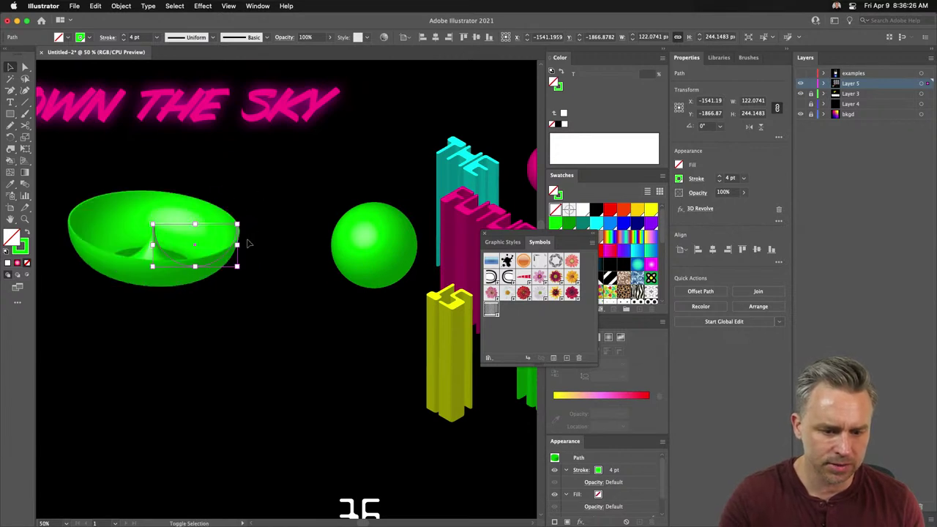
pyautogui.moveTo(166, 251); pyautogui.dragTo(189, 284)
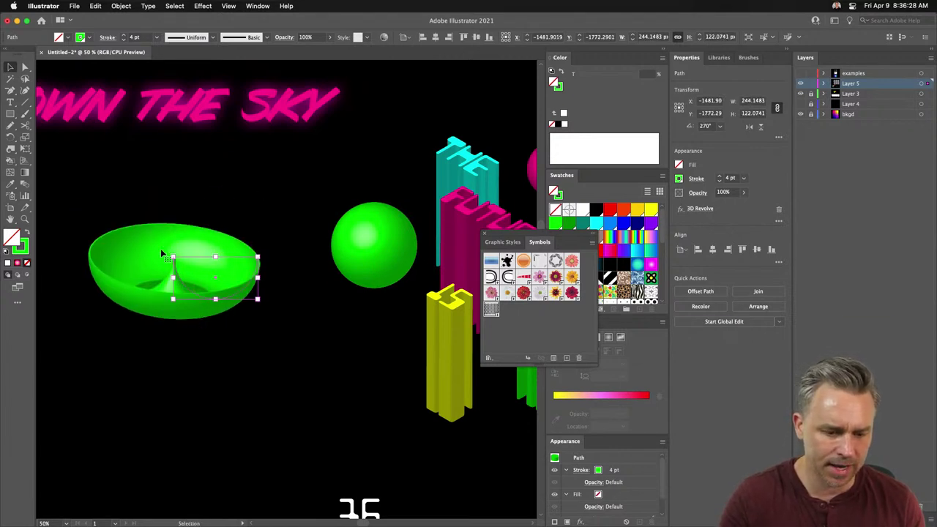
pyautogui.moveTo(168, 253); pyautogui.dragTo(258, 228)
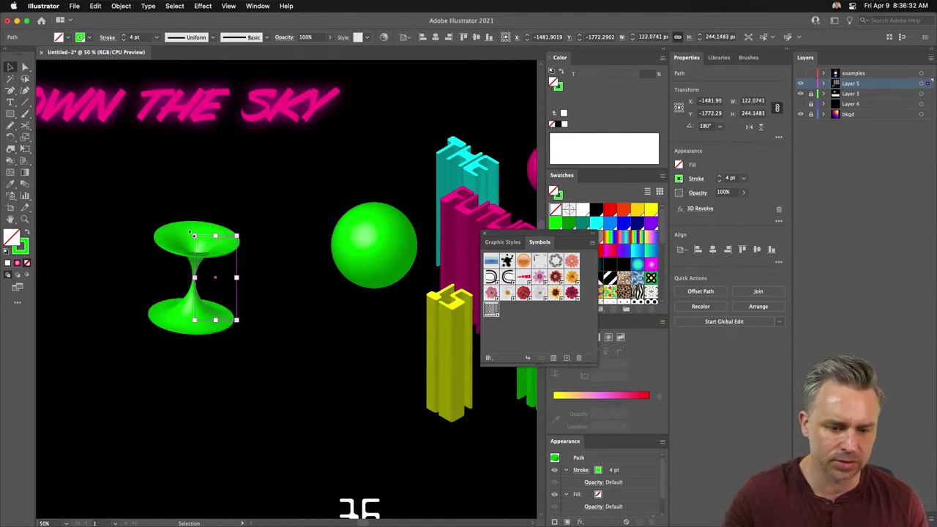
pyautogui.moveTo(188, 233); pyautogui.dragTo(264, 381)
# Delete the profile's top anchor to open it into a bowl, then scale the bowl up greatly.
pyautogui.click(25, 67)
pyautogui.moveTo(137, 212); pyautogui.dragTo(230, 246)
pyautogui.press('Delete')
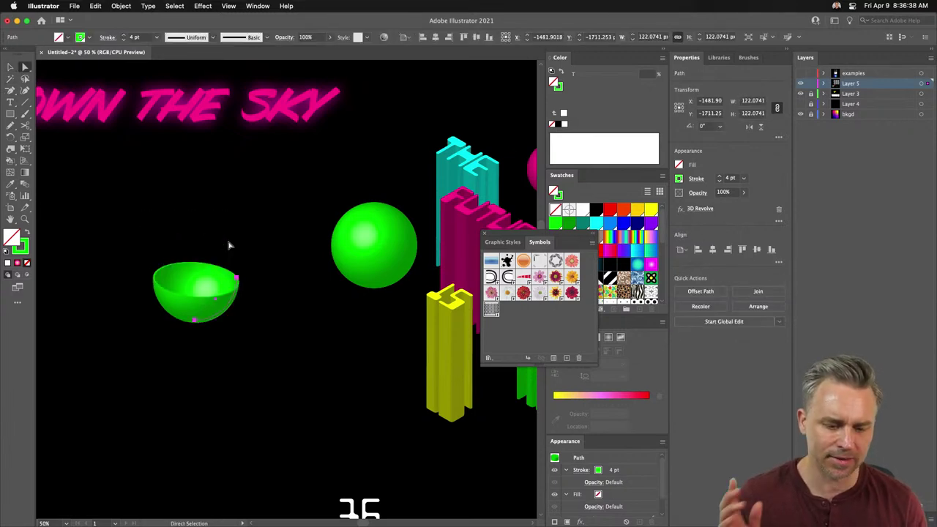
pyautogui.click(12, 66)
pyautogui.click(216, 306)
pyautogui.moveTo(237, 277); pyautogui.dragTo(218, 375)
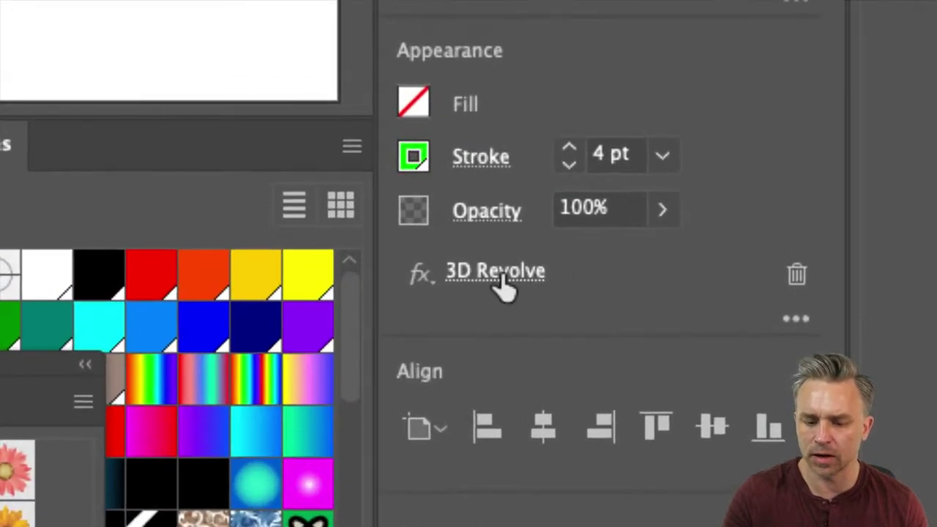
# In the bowl's 3D Revolve options, open Map Art and step through the surfaces back to the first.
pyautogui.click(500, 281)
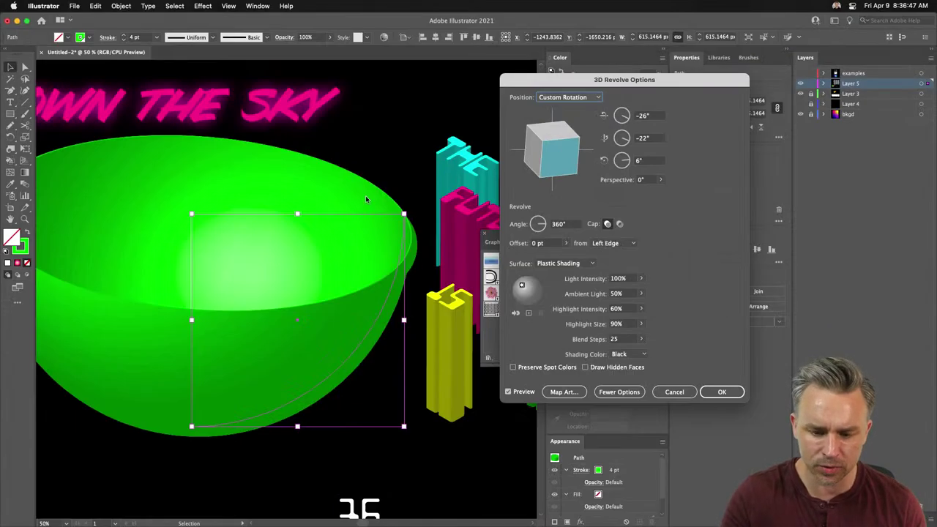
pyautogui.moveTo(542, 156)
pyautogui.mouseDown()
pyautogui.moveTo(553, 146)
pyautogui.moveTo(548, 153)
pyautogui.mouseUp()
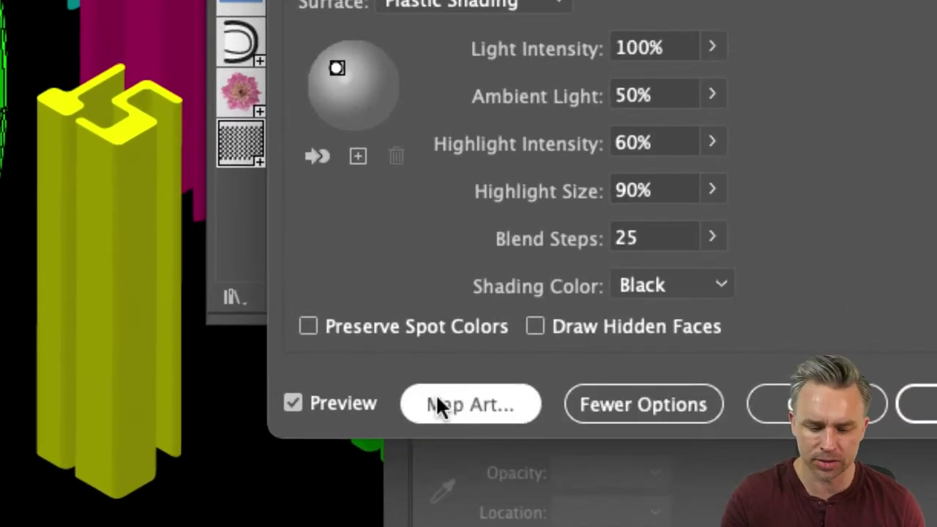
pyautogui.click(435, 399)
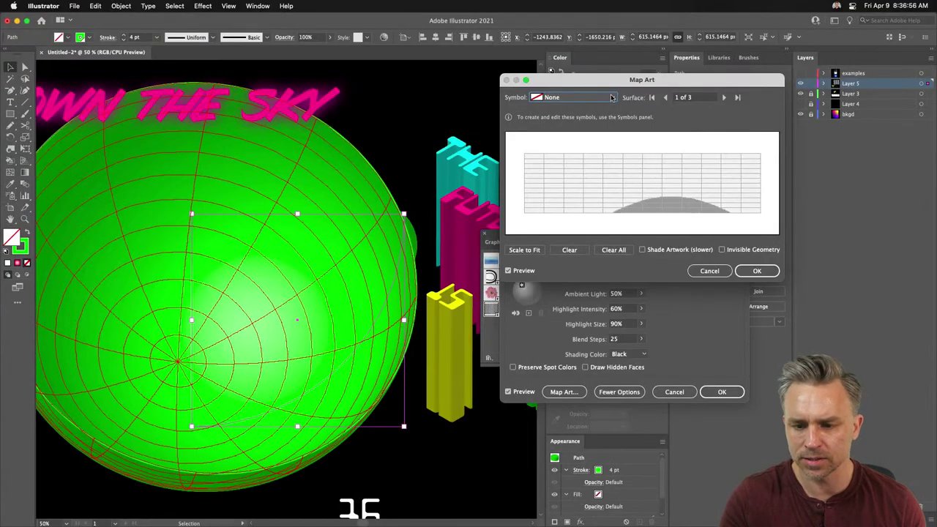
pyautogui.click(724, 98)
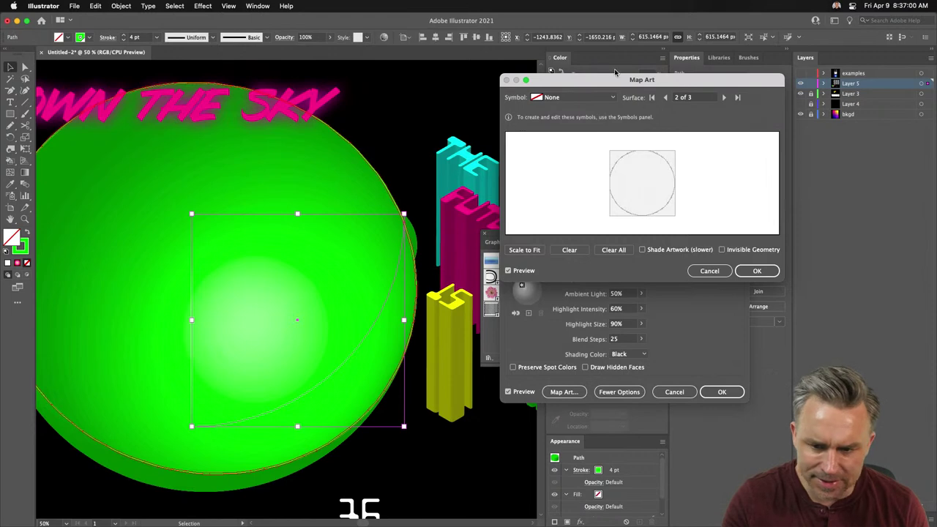
pyautogui.moveTo(597, 83); pyautogui.dragTo(502, 117)
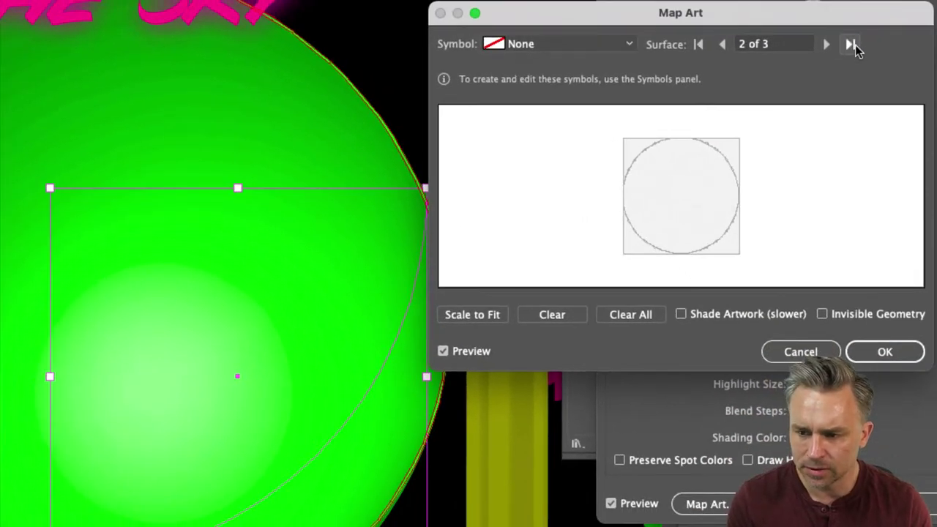
pyautogui.click(851, 45)
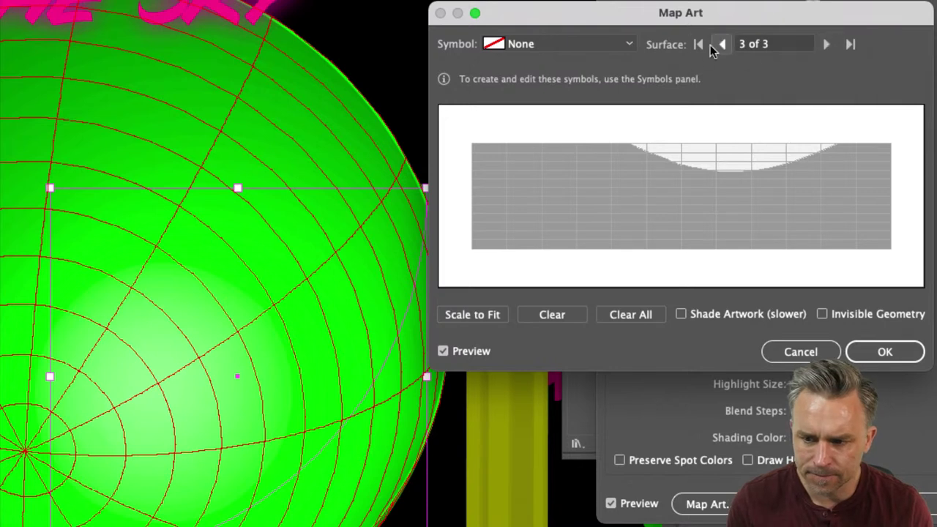
pyautogui.click(827, 46)
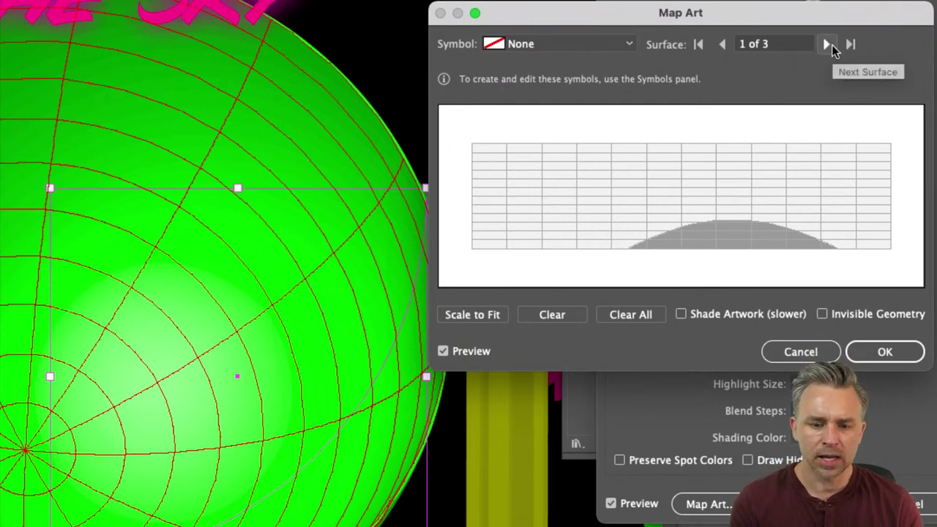
pyautogui.click(832, 44)
pyautogui.click(832, 45)
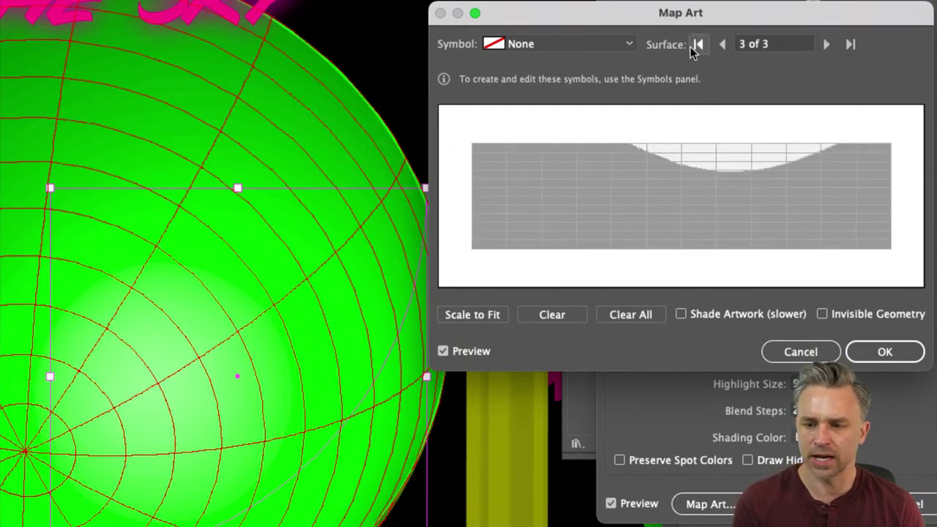
pyautogui.click(716, 45)
pyautogui.click(716, 45)
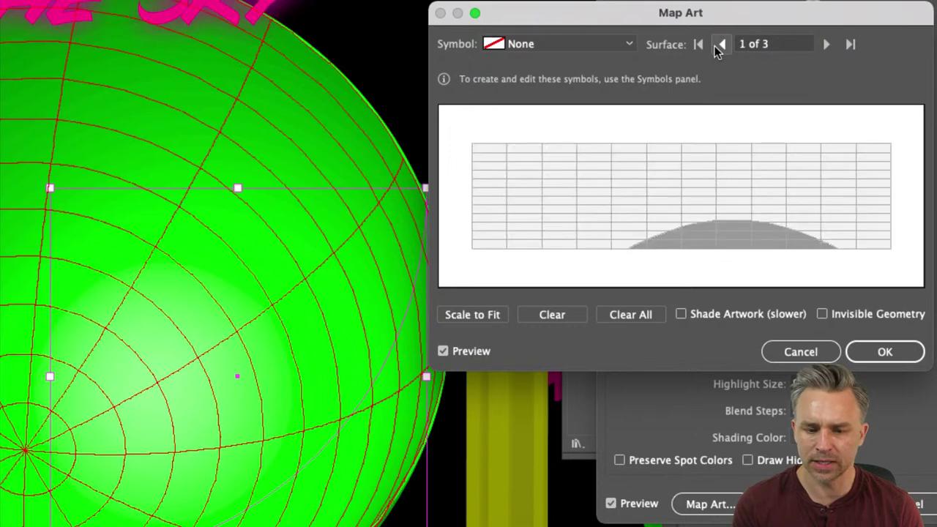
# Map the checkers symbol onto the surface with Scale to Fit and apply the 3D Revolve.
pyautogui.click(518, 46)
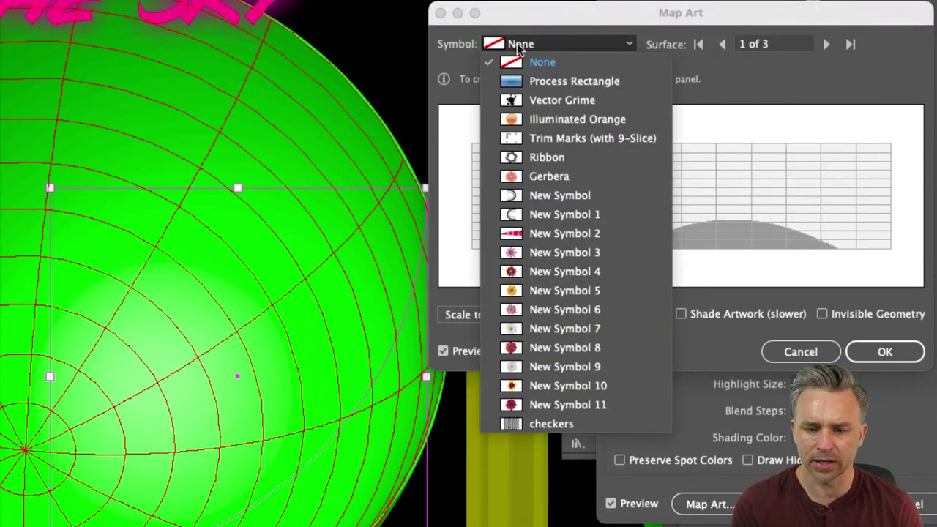
pyautogui.click(542, 427)
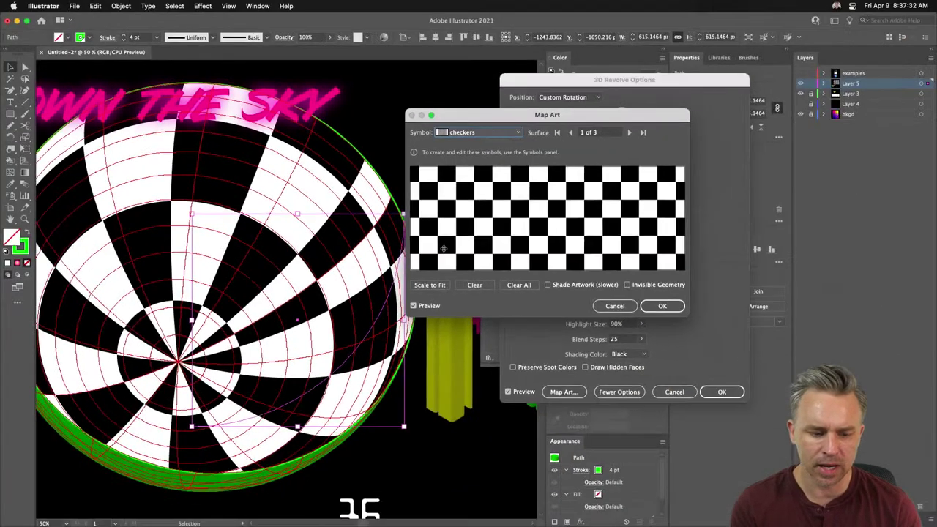
pyautogui.click(421, 286)
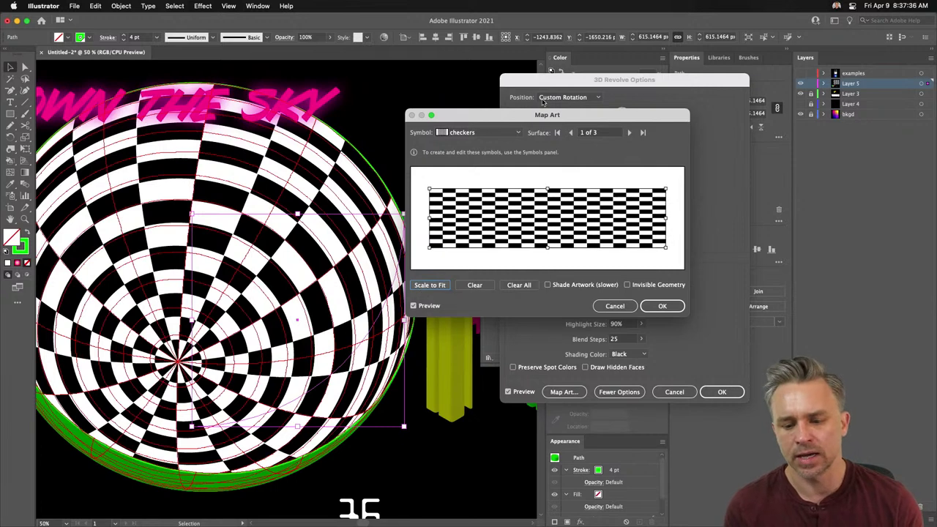
pyautogui.click(655, 307)
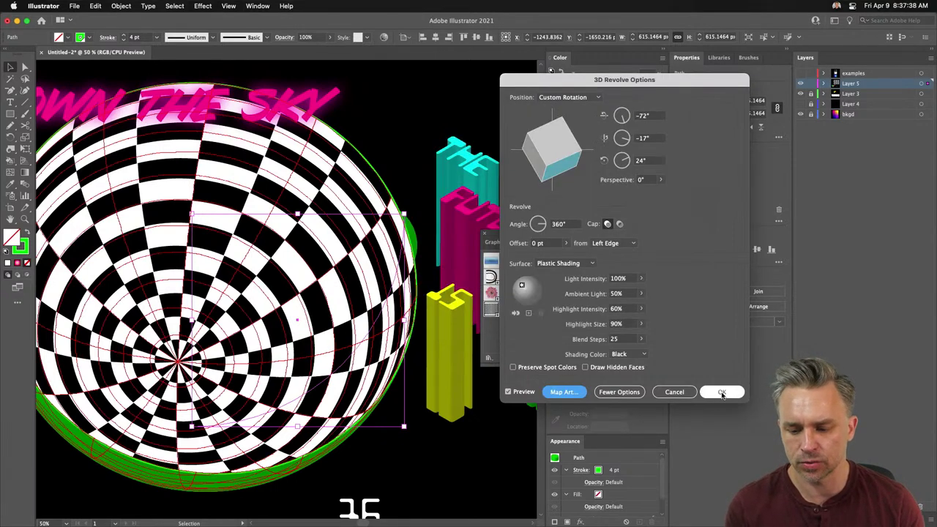
pyautogui.click(721, 393)
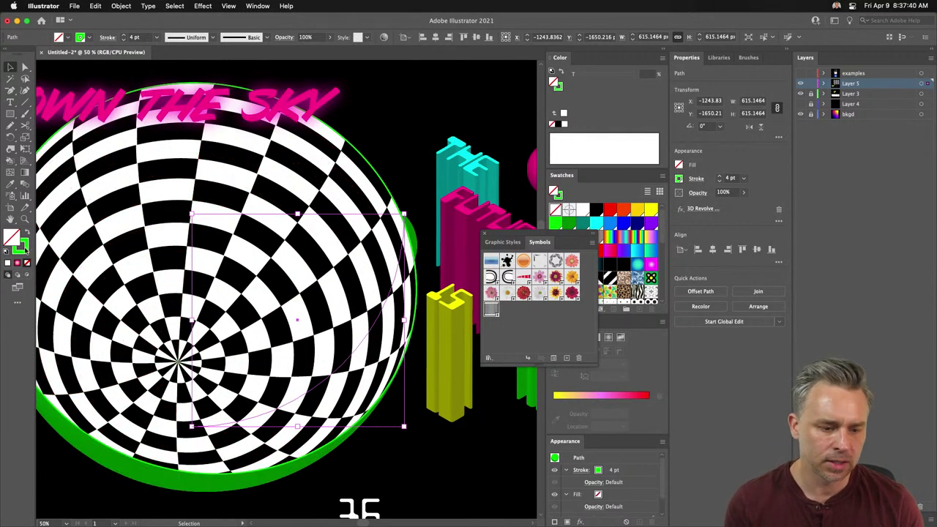
# Make the sphere's stroke White and raise the 3D Revolve perspective to 57°.
pyautogui.click(678, 179)
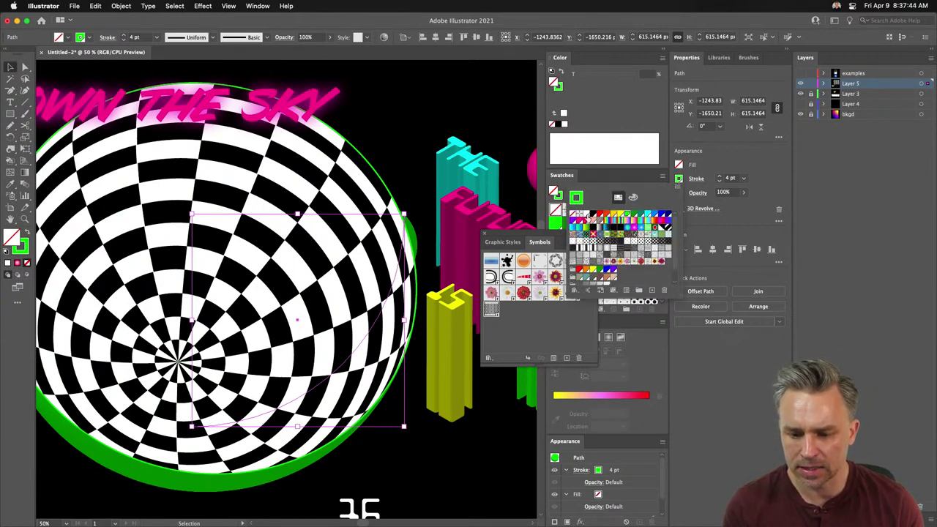
pyautogui.click(586, 215)
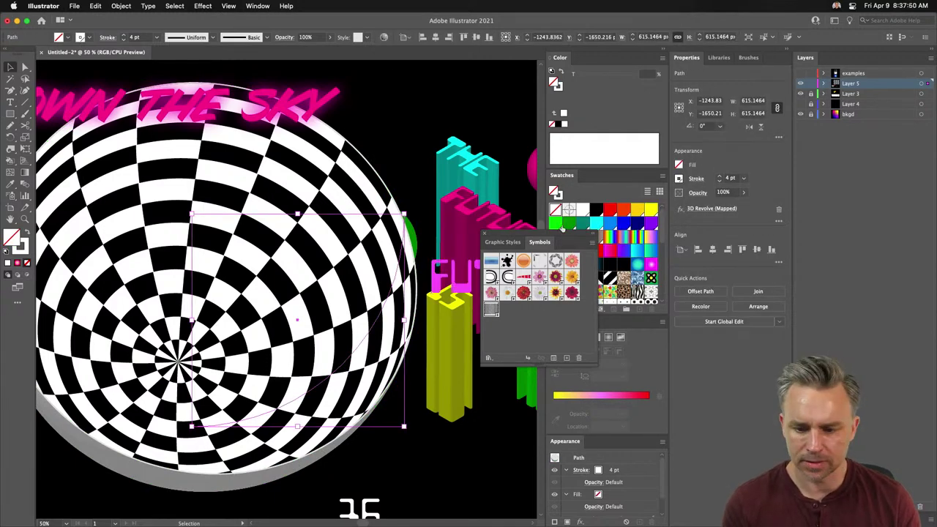
pyautogui.click(708, 209)
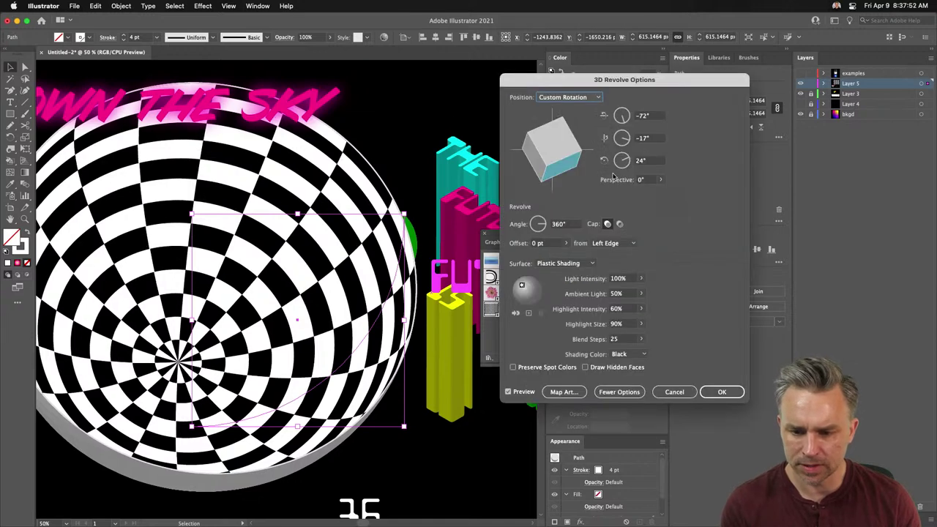
pyautogui.click(660, 179)
pyautogui.moveTo(638, 193); pyautogui.dragTo(638, 194)
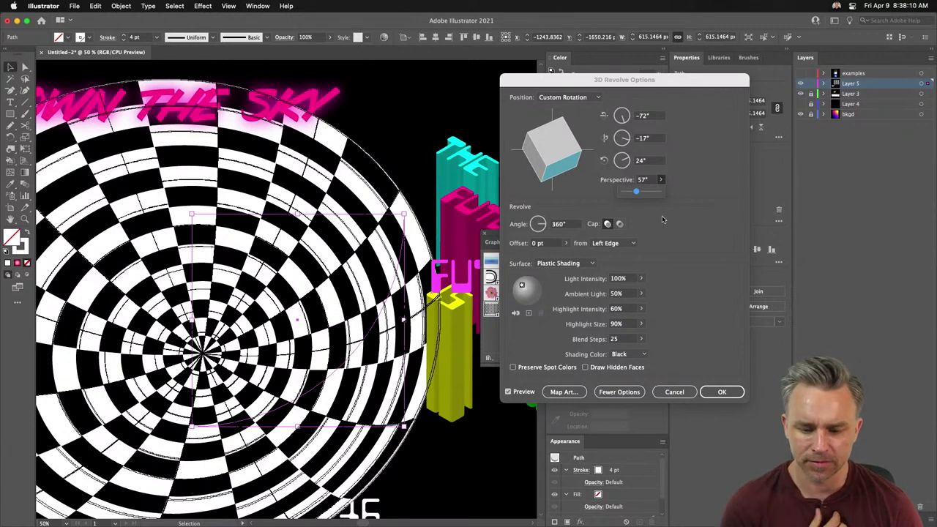
pyautogui.click(703, 393)
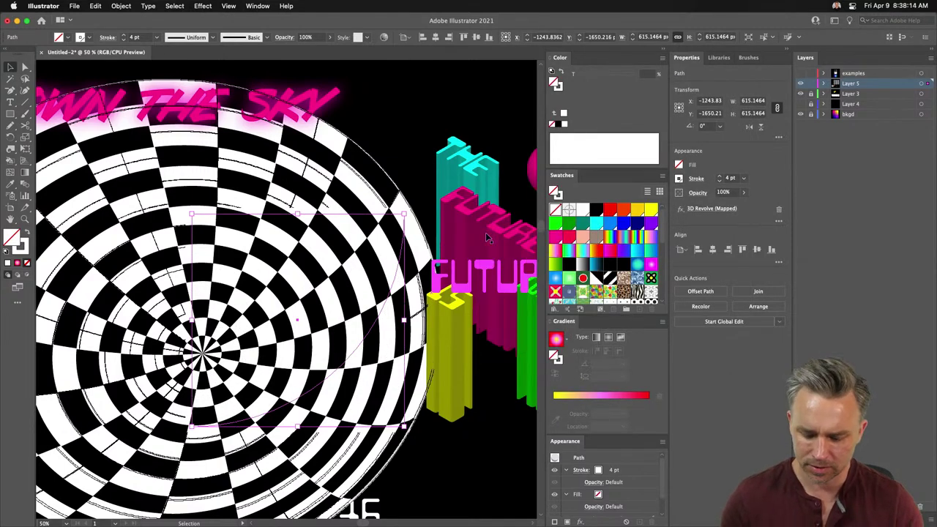
pyautogui.press('super+minus')
pyautogui.press('super+minus')
pyautogui.press('super+minus')
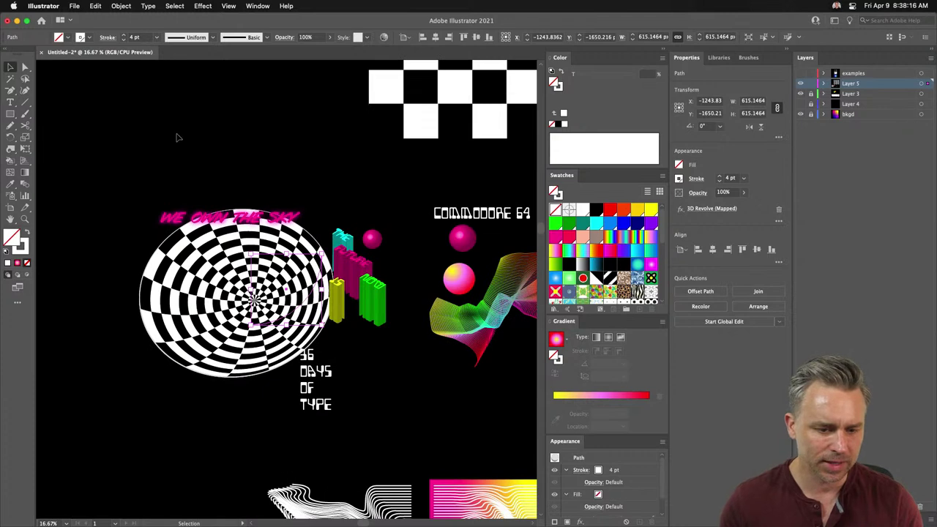
# Move WE OWN THE SKY onto the checkered disc, break it into two lines, and enlarge it.
pyautogui.click(179, 137)
pyautogui.moveTo(231, 315); pyautogui.dragTo(166, 319)
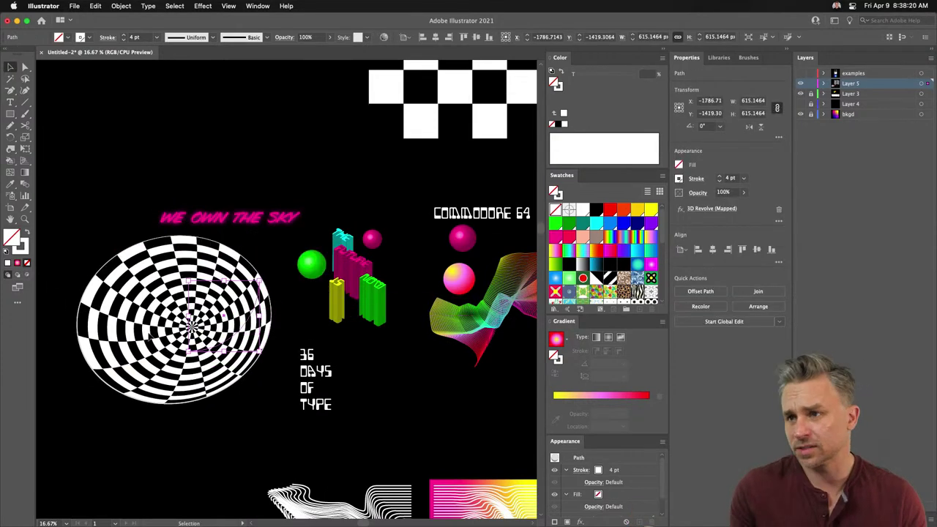
pyautogui.moveTo(181, 221); pyautogui.dragTo(85, 284)
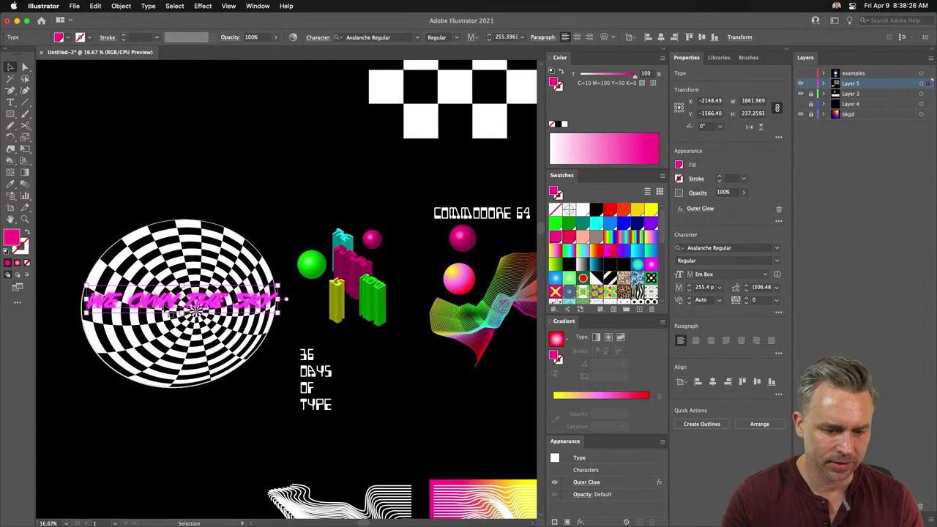
pyautogui.doubleClick(169, 308)
pyautogui.press('Return')
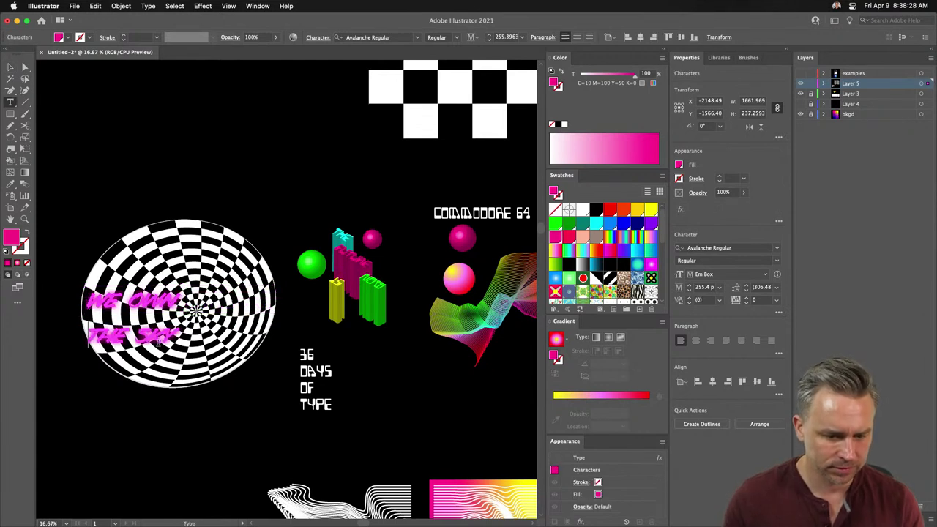
pyautogui.press('Escape')
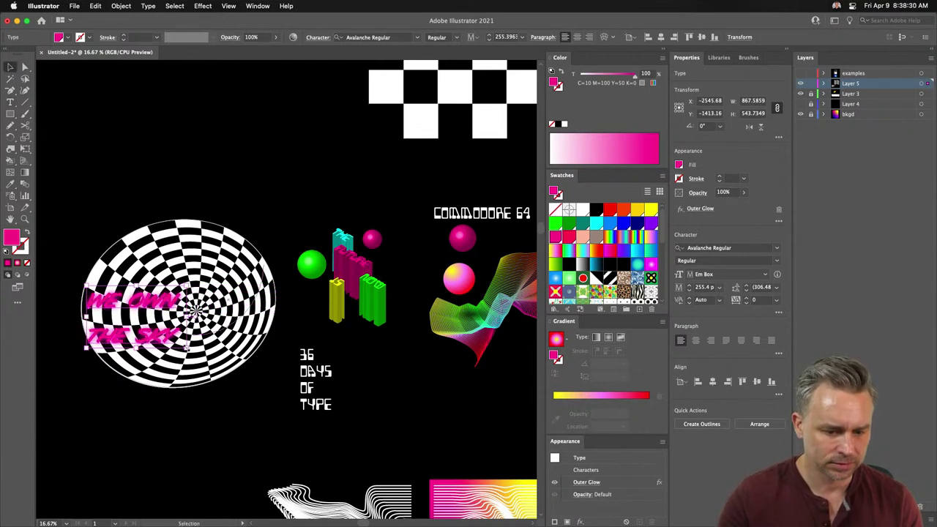
pyautogui.moveTo(182, 349); pyautogui.dragTo(237, 380)
pyautogui.moveTo(175, 322); pyautogui.dragTo(190, 299)
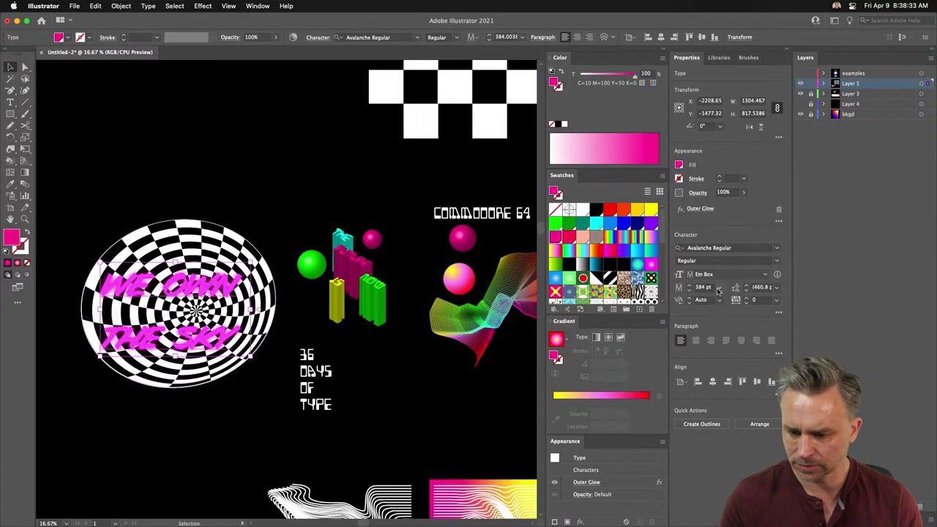
# Set the title's leading to 300 pt, then tighten it to 200 pt.
pyautogui.click(761, 288)
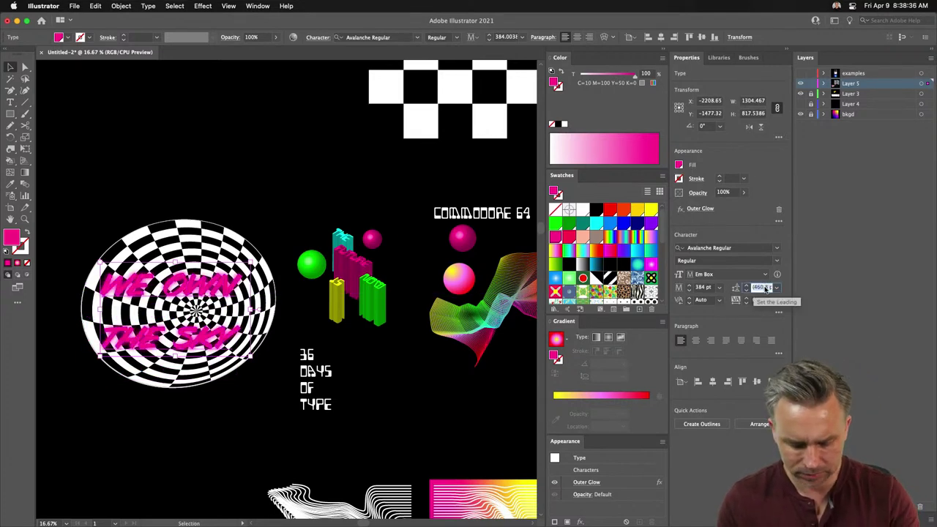
pyautogui.write('300')
pyautogui.press('Return')
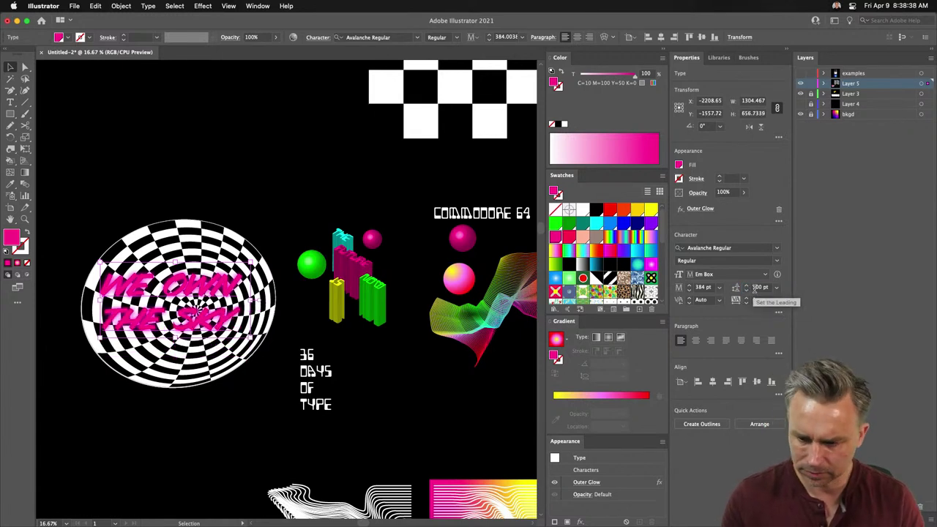
pyautogui.click(754, 288)
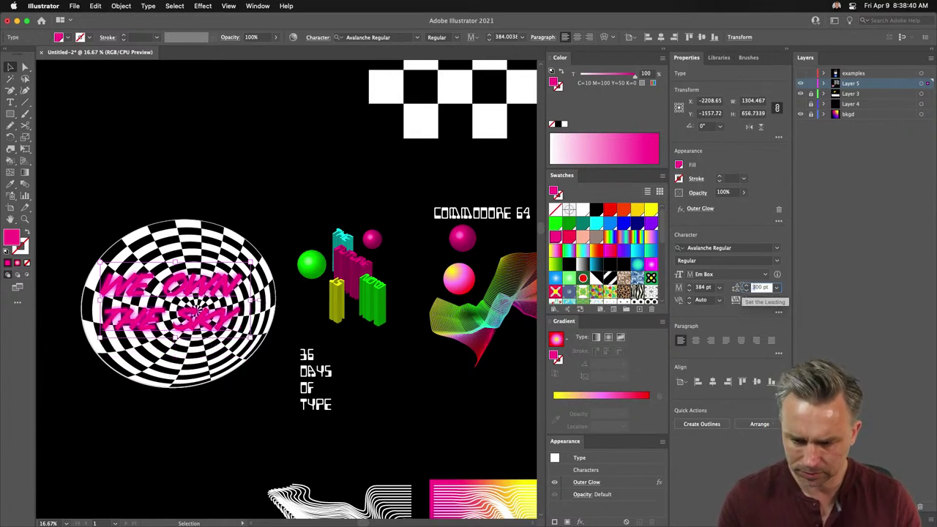
pyautogui.write('200')
pyautogui.press('Return')
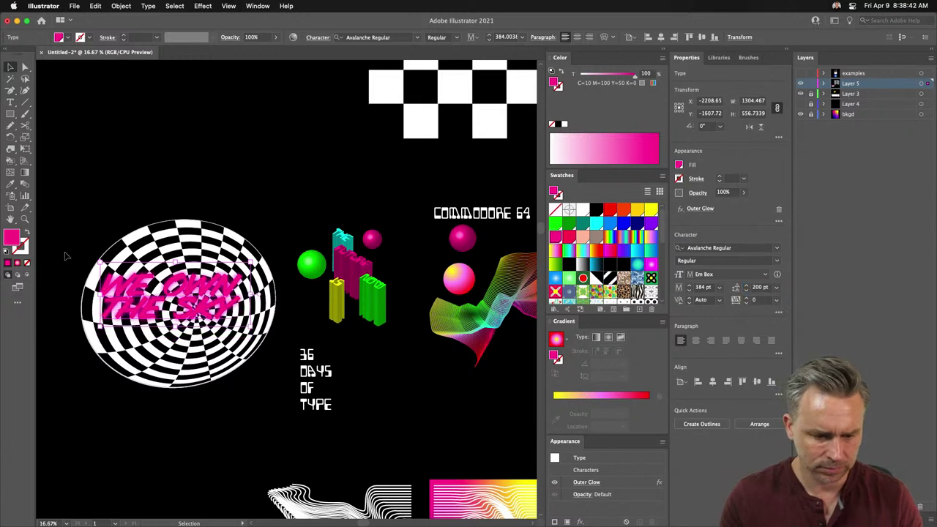
# Shift the two-line title left onto the disc and deselect it.
pyautogui.doubleClick(130, 296)
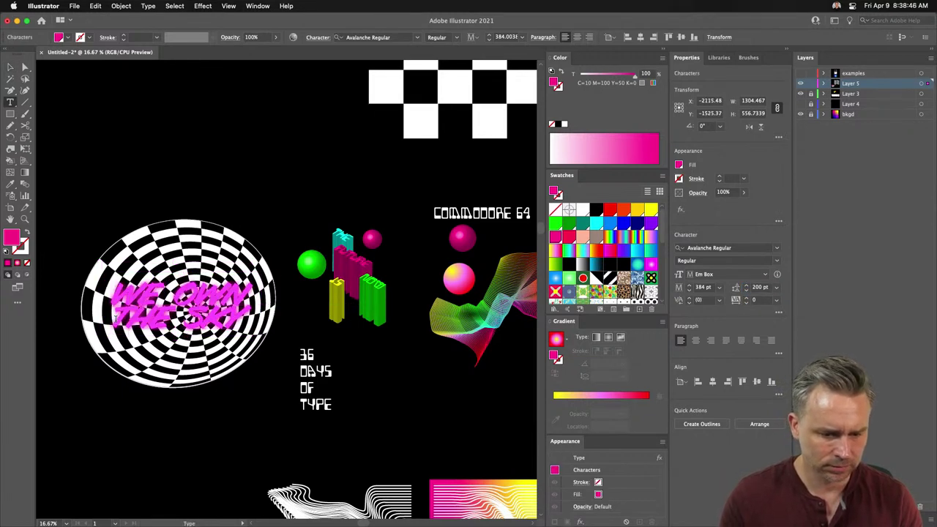
pyautogui.click(11, 67)
pyautogui.moveTo(176, 302); pyautogui.dragTo(148, 299)
pyautogui.click(143, 161)
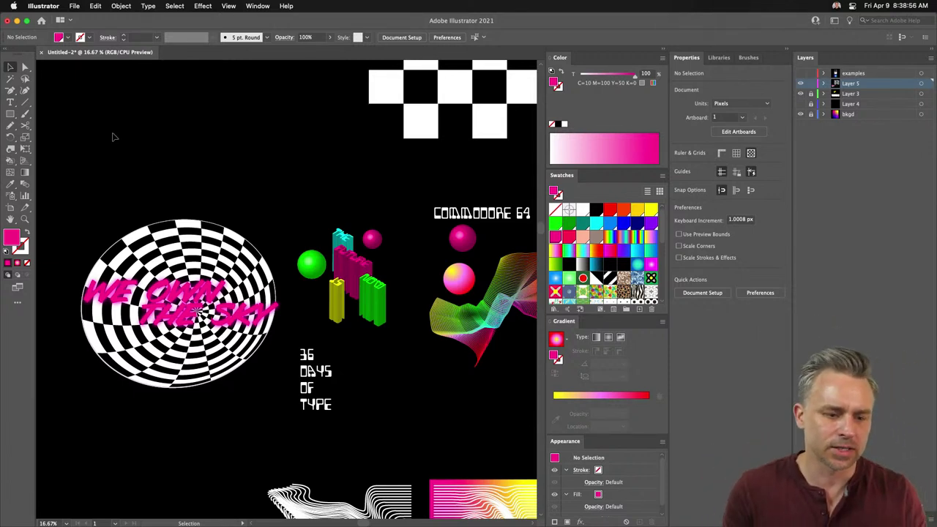
pyautogui.press('n')
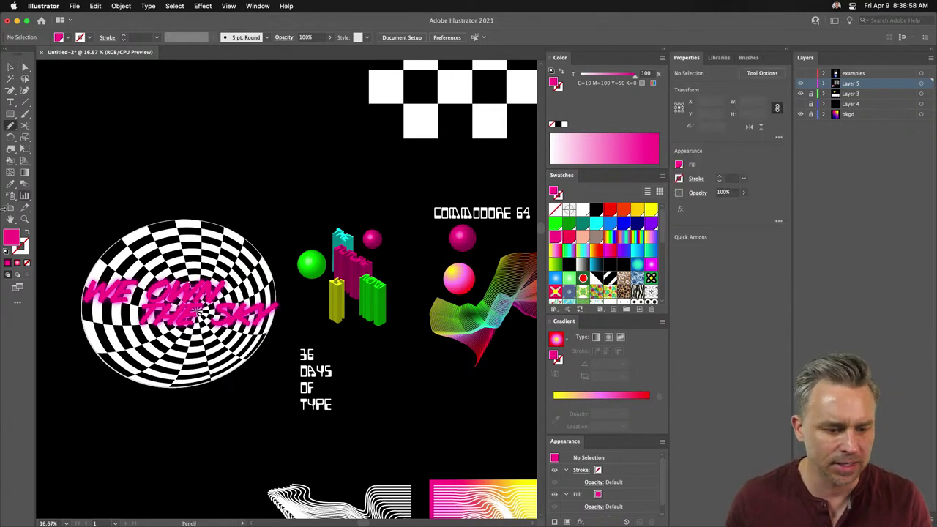
pyautogui.hotkey('shift', 'x')
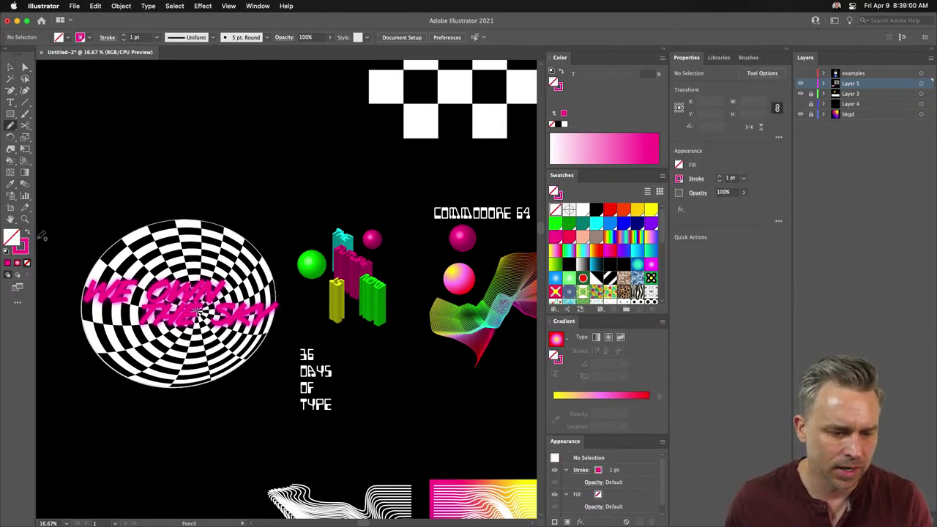
pyautogui.moveTo(245, 112)
pyautogui.mouseDown()
pyautogui.moveTo(242, 149)
pyautogui.moveTo(288, 185)
pyautogui.mouseUp()
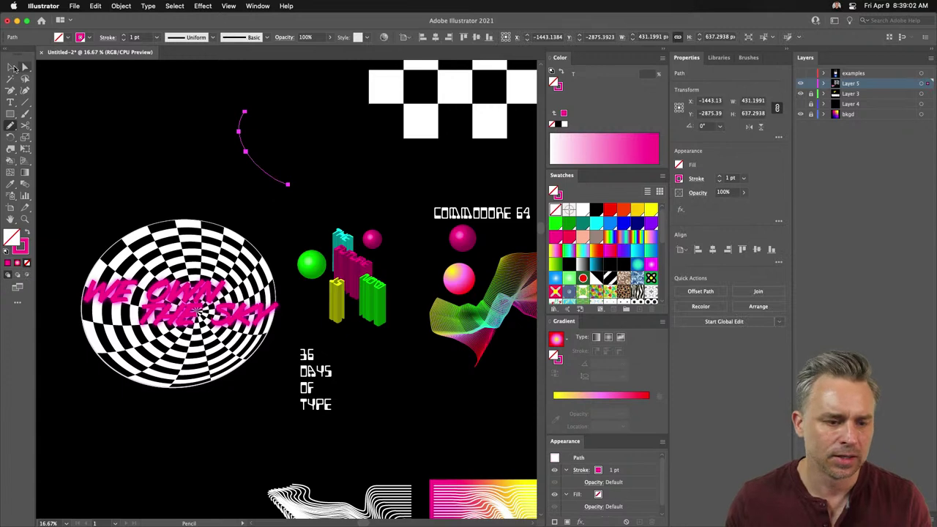
pyautogui.click(12, 67)
pyautogui.press('super+equal')
pyautogui.press('super+equal')
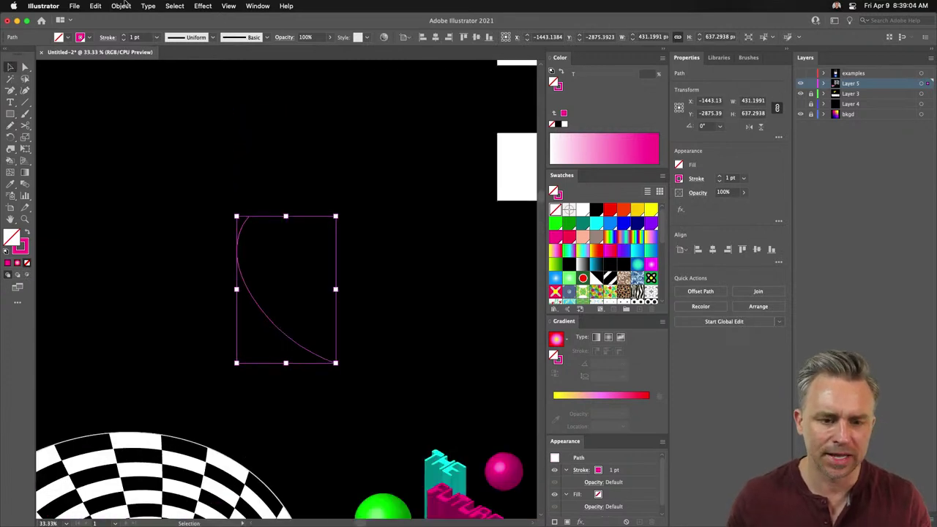
pyautogui.click(202, 5)
pyautogui.moveTo(212, 74)
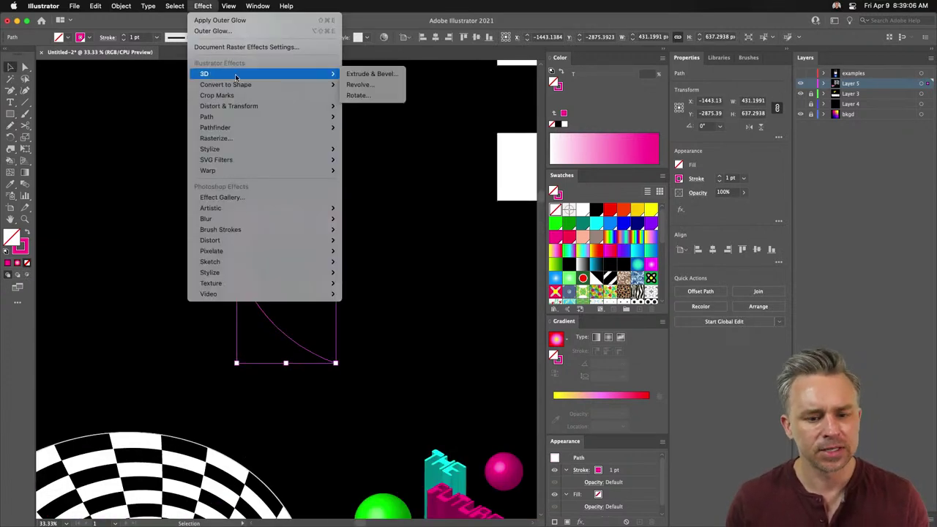
pyautogui.click(360, 84)
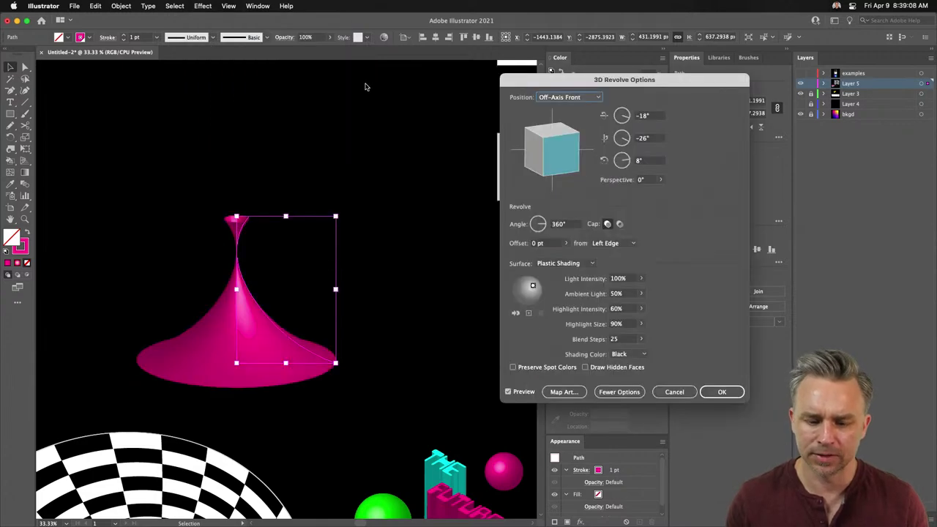
pyautogui.click(613, 243)
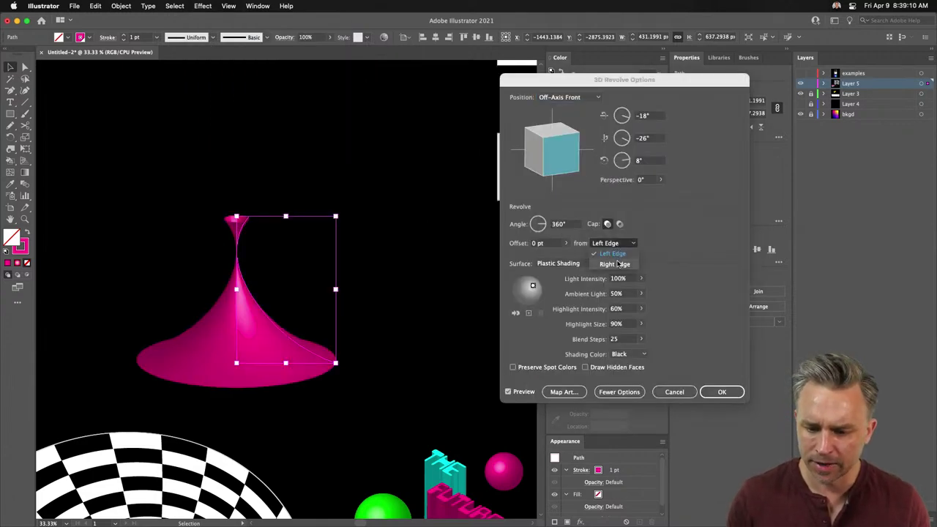
pyautogui.click(615, 264)
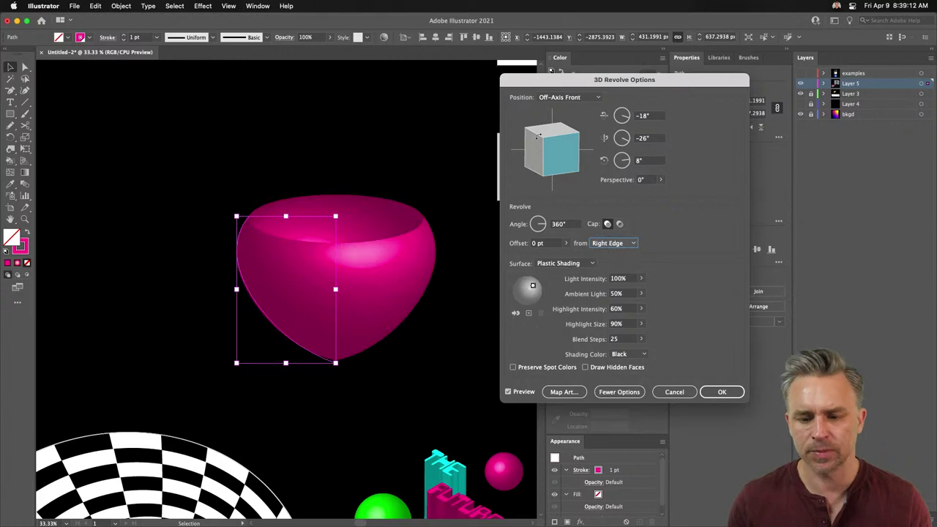
pyautogui.moveTo(550, 133); pyautogui.dragTo(534, 155)
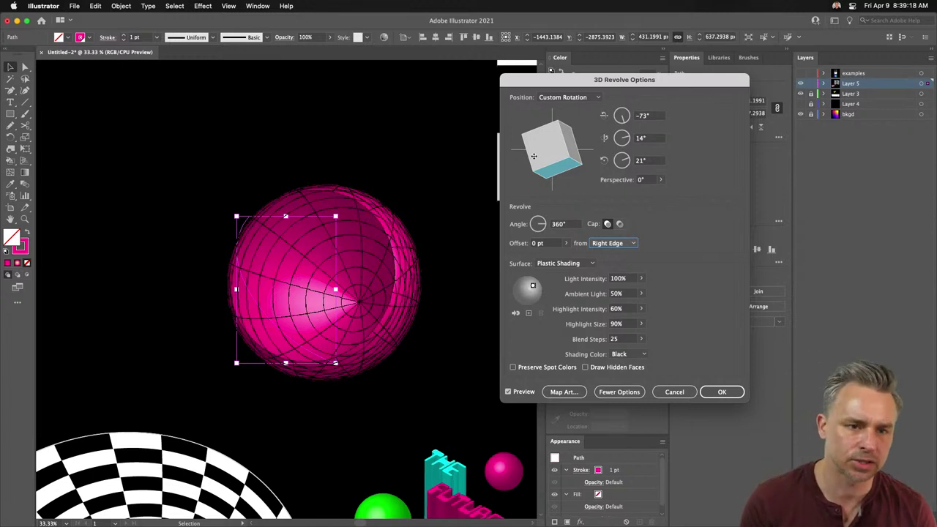
# Cancel the revolve, open the Symbols panel via Window, and draw a rectangle on the left of the canvas.
pyautogui.click(665, 395)
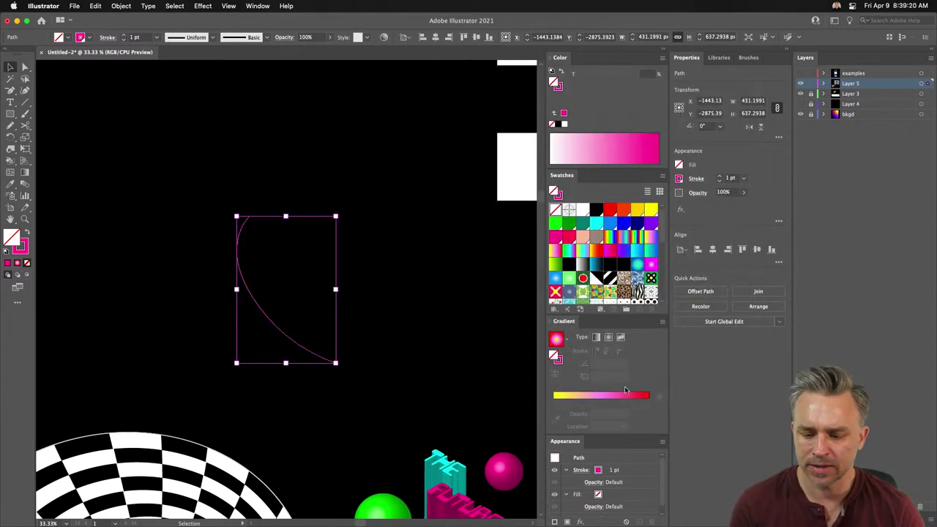
pyautogui.click(447, 173)
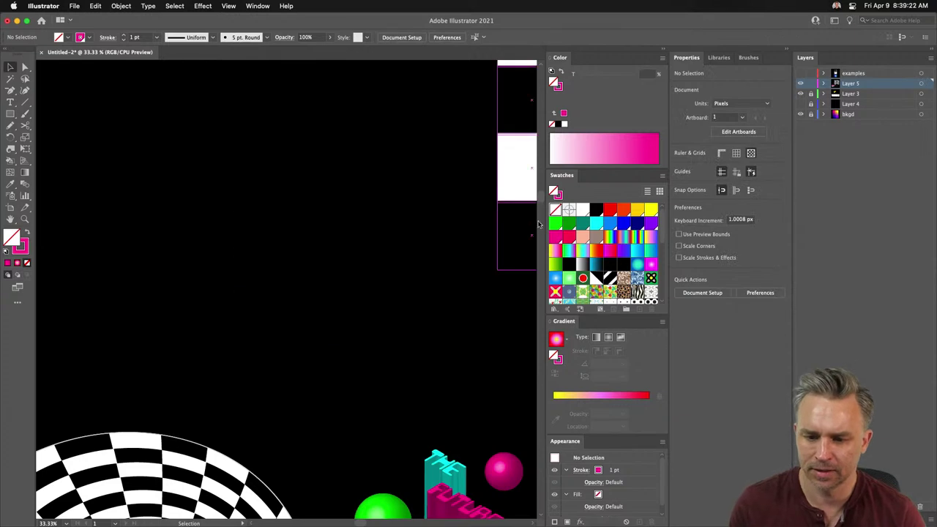
pyautogui.click(256, 6)
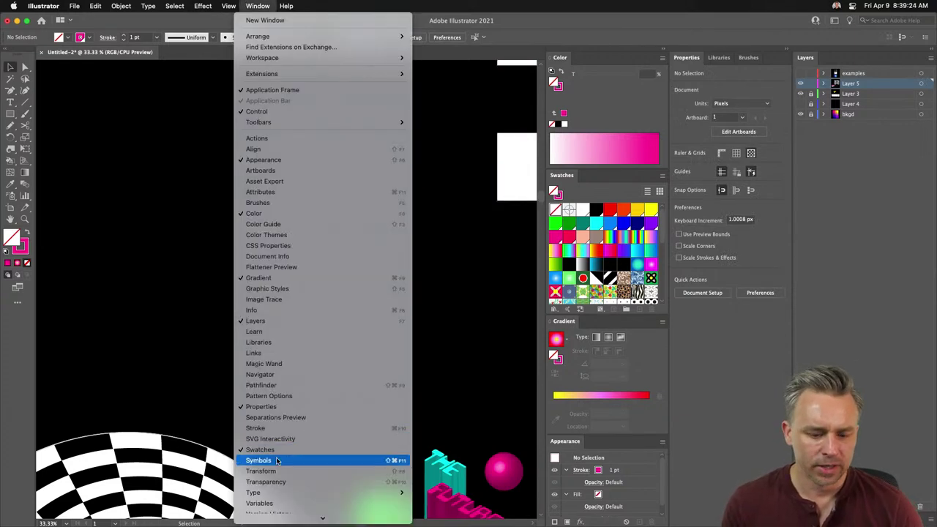
pyautogui.click(284, 461)
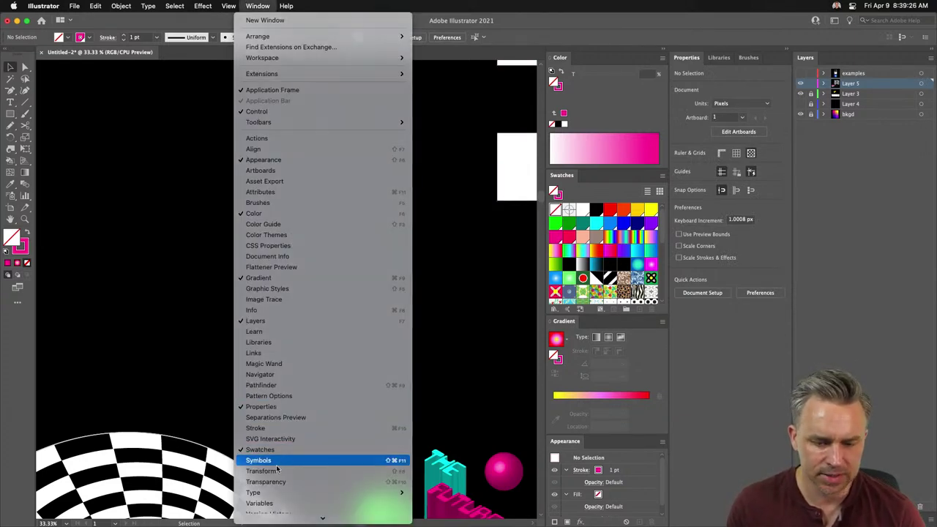
pyautogui.moveTo(555, 245); pyautogui.dragTo(441, 200)
pyautogui.press('m')
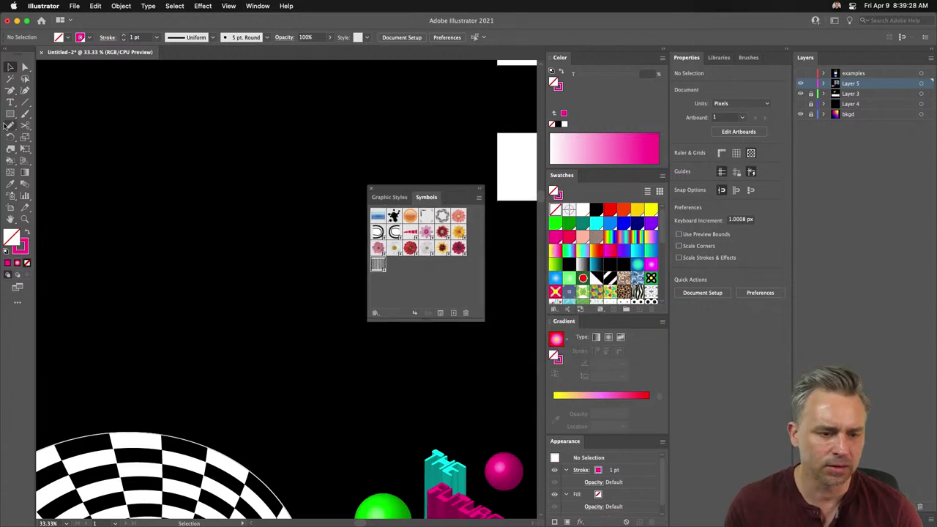
pyautogui.moveTo(156, 243); pyautogui.dragTo(276, 327)
# Make the rectangle solid magenta and save it as a new symbol.
pyautogui.press('v')
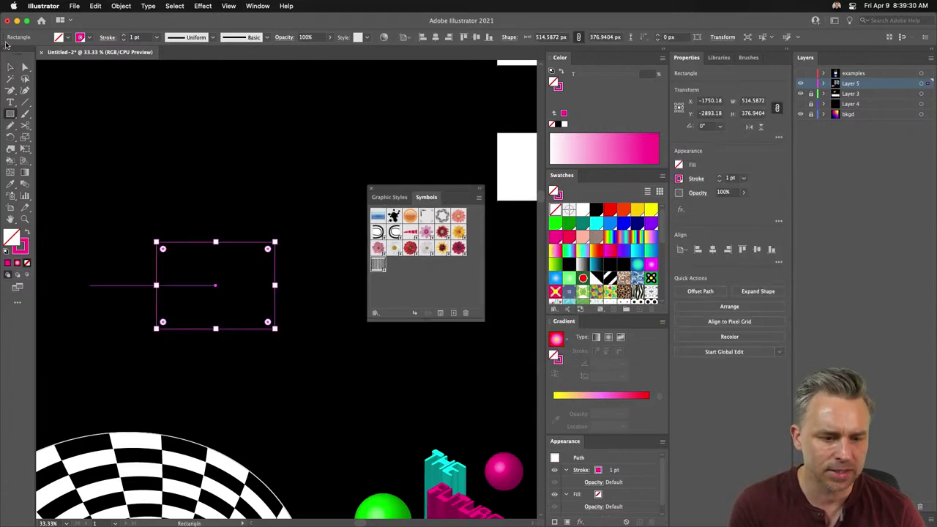
pyautogui.click(25, 233)
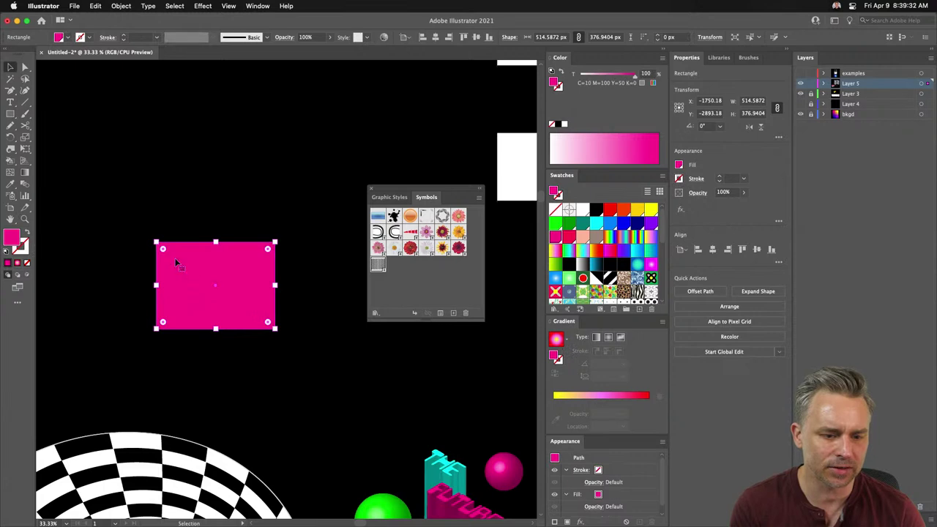
pyautogui.moveTo(174, 257)
pyautogui.mouseDown()
pyautogui.moveTo(439, 283)
pyautogui.moveTo(411, 286)
pyautogui.mouseUp()
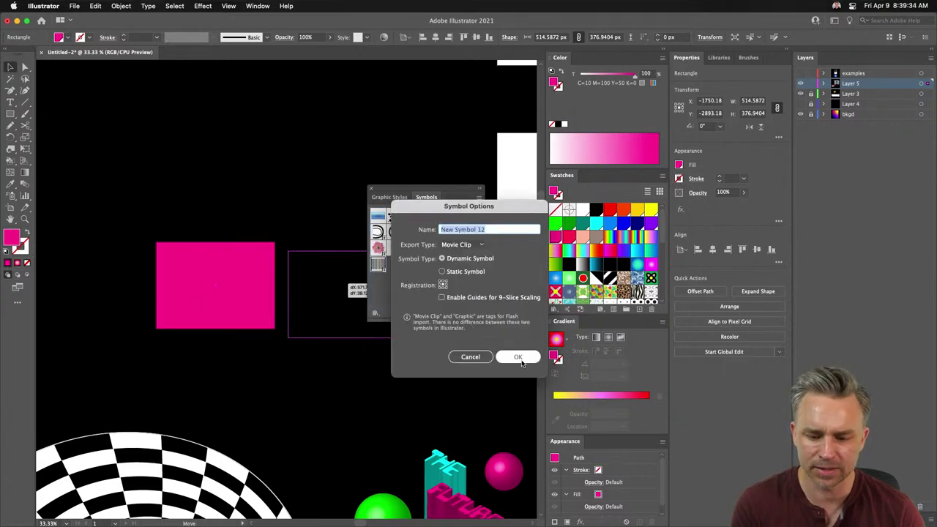
pyautogui.click(518, 357)
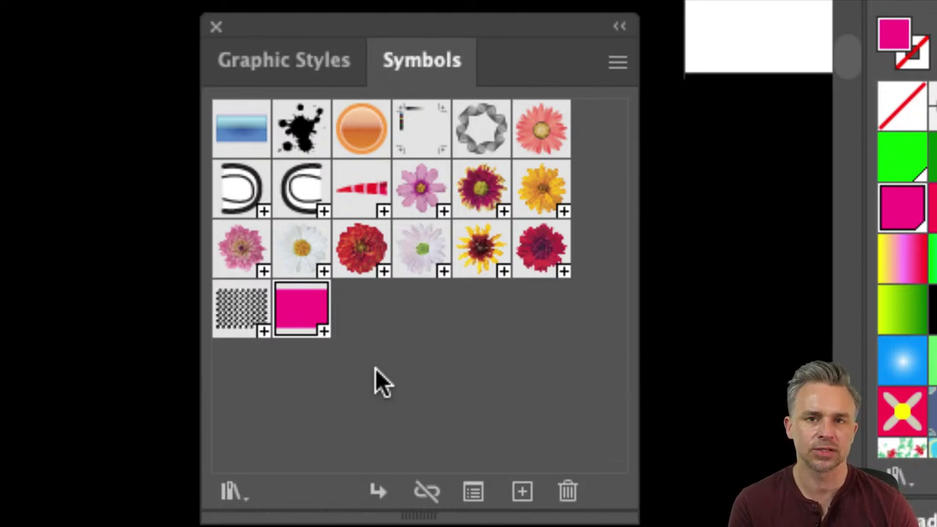
# Place a test instance of the pink symbol, delete it, and close the Symbols panel.
pyautogui.moveTo(303, 317); pyautogui.dragTo(110, 162)
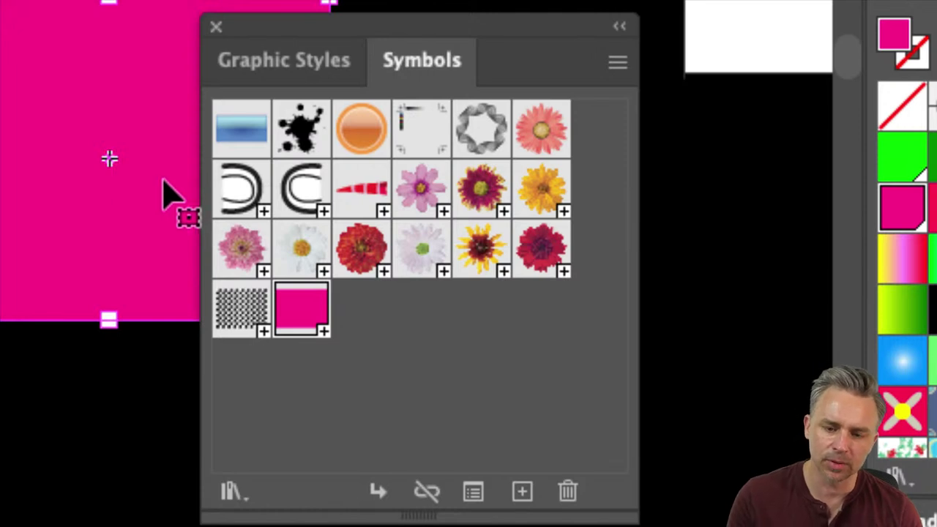
pyautogui.press('Delete')
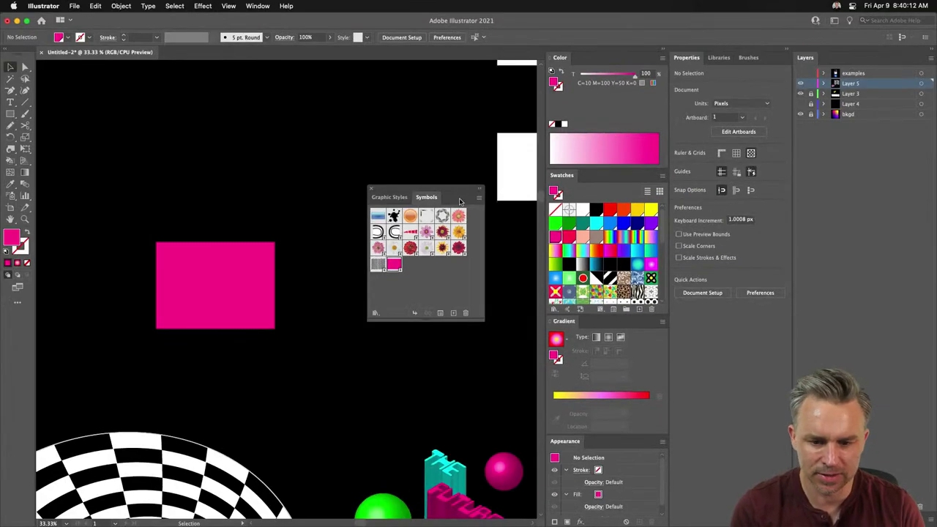
pyautogui.moveTo(460, 201); pyautogui.dragTo(457, 164)
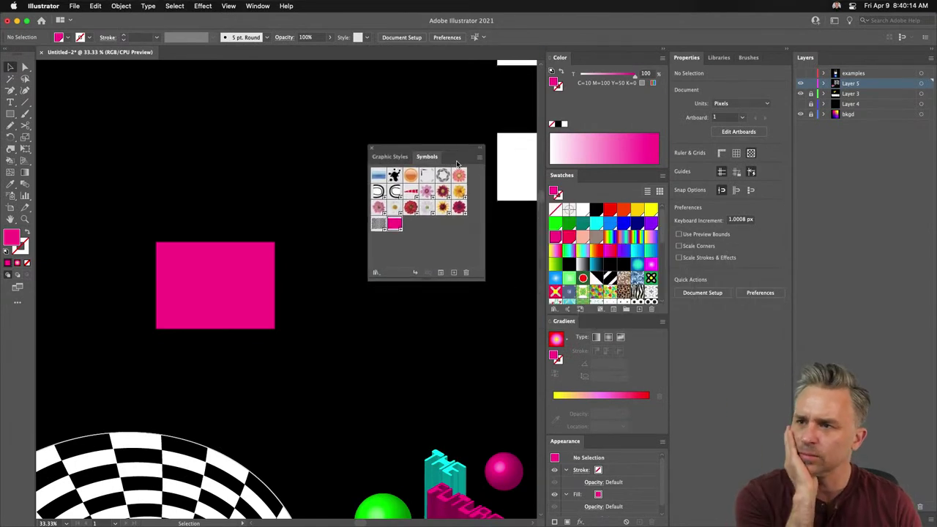
pyautogui.click(372, 149)
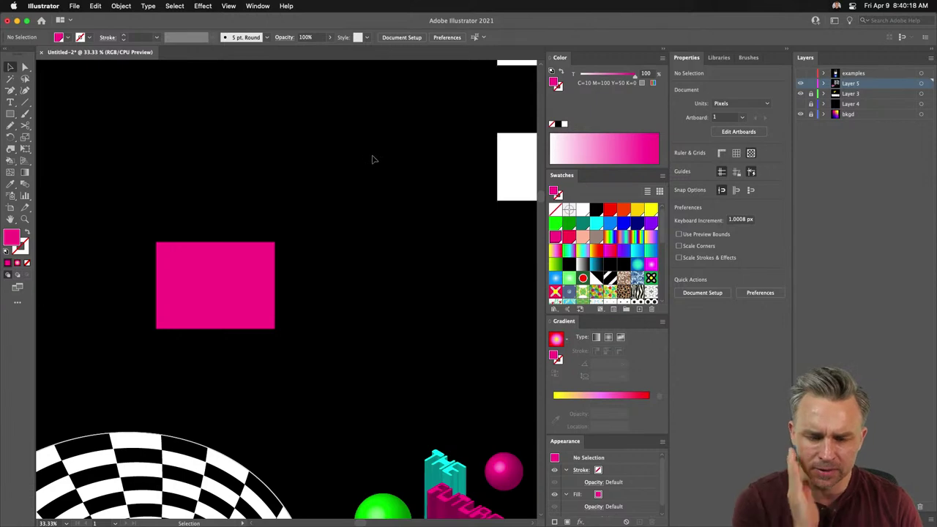
# Zoom out, pan across the line-art examples, zoom in, then pan to an empty black area.
pyautogui.press('super+minus')
pyautogui.press('super+minus')
pyautogui.press('super+minus')
pyautogui.press('super+minus')
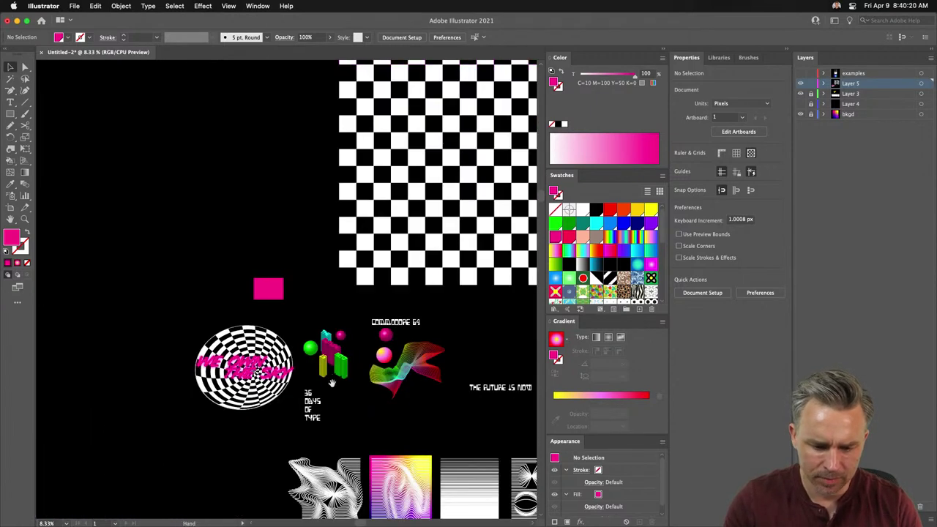
pyautogui.moveTo(333, 384); pyautogui.dragTo(246, 220)
pyautogui.press('super+equal')
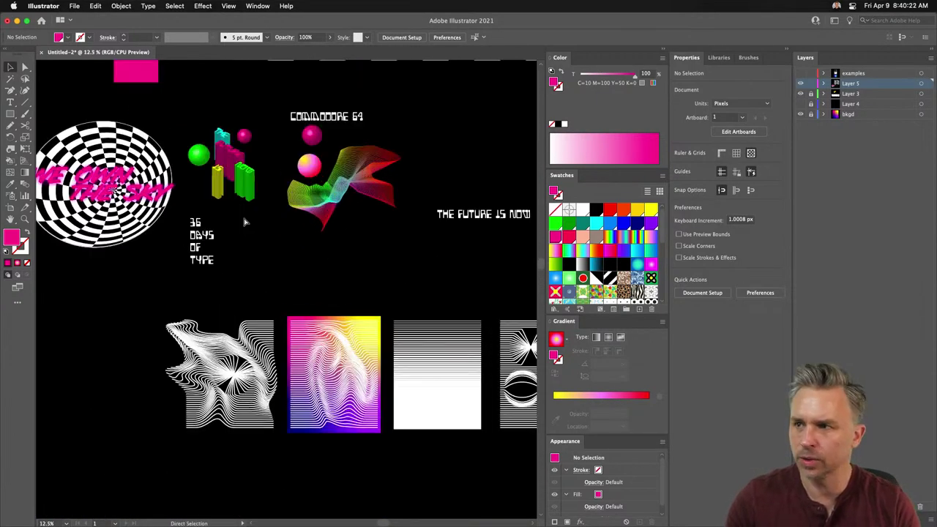
pyautogui.moveTo(117, 256); pyautogui.dragTo(69, 131)
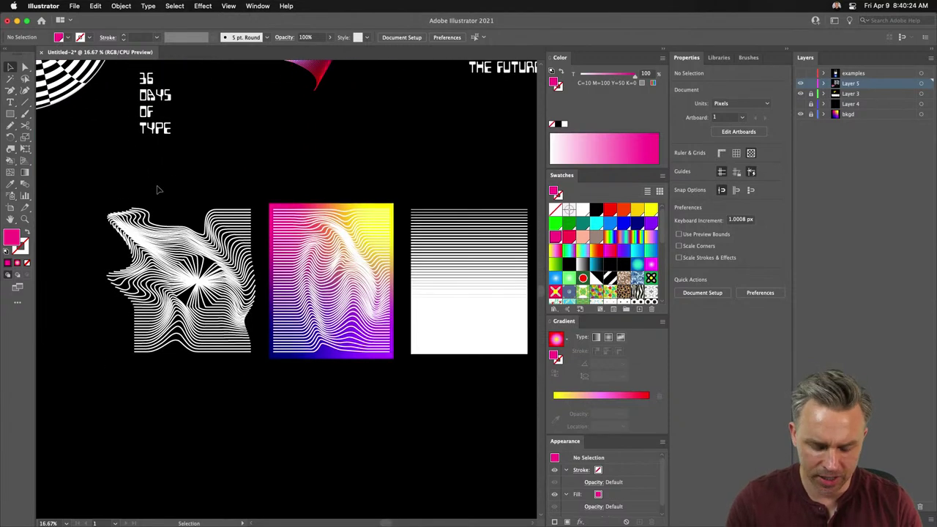
pyautogui.press('super+equal')
pyautogui.press('super+equal')
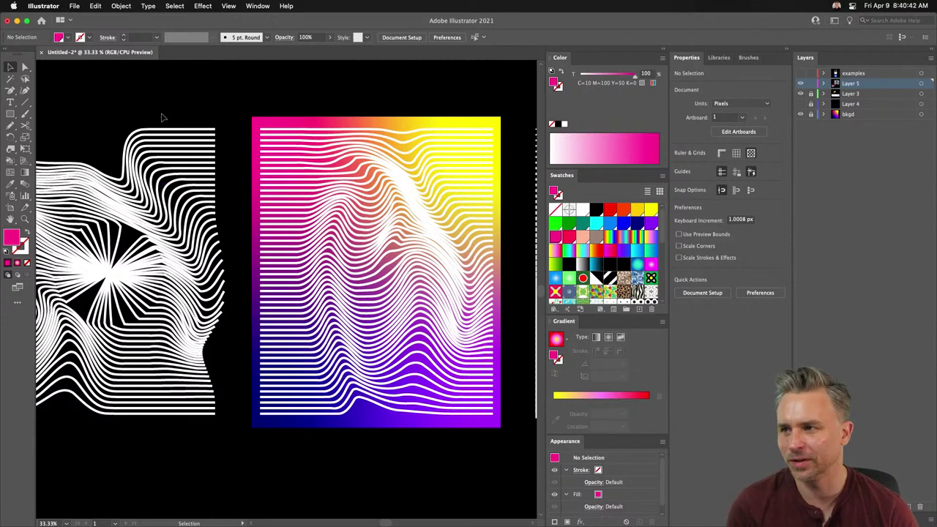
pyautogui.moveTo(93, 129); pyautogui.dragTo(543, 144)
pyautogui.moveTo(92, 155); pyautogui.dragTo(288, 169)
# Look through the Rectangle and Line tool flyouts to see the other drawing tools.
pyautogui.click(15, 115)
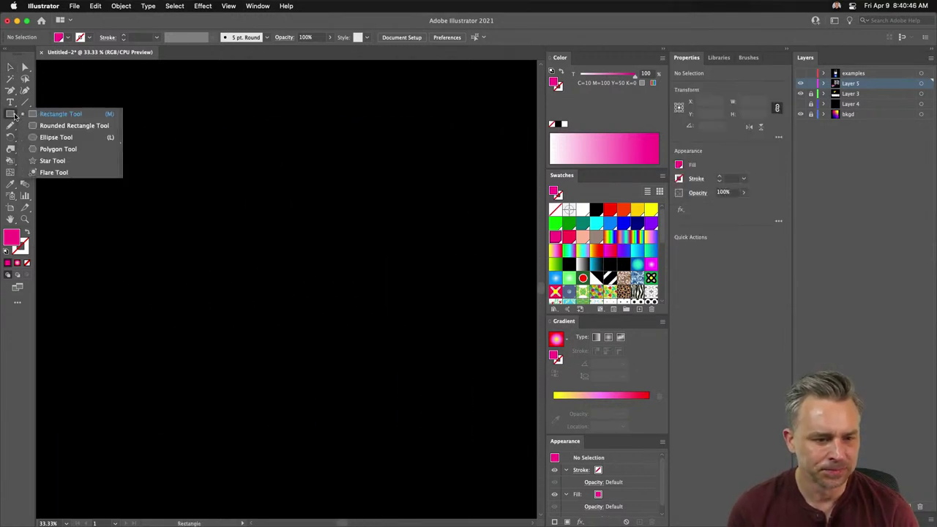
pyautogui.click(23, 105)
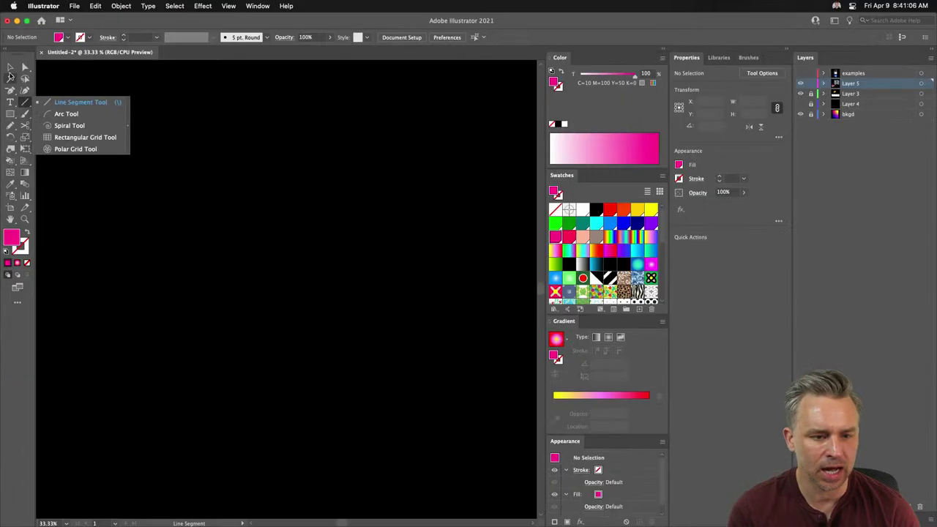
pyautogui.click(10, 67)
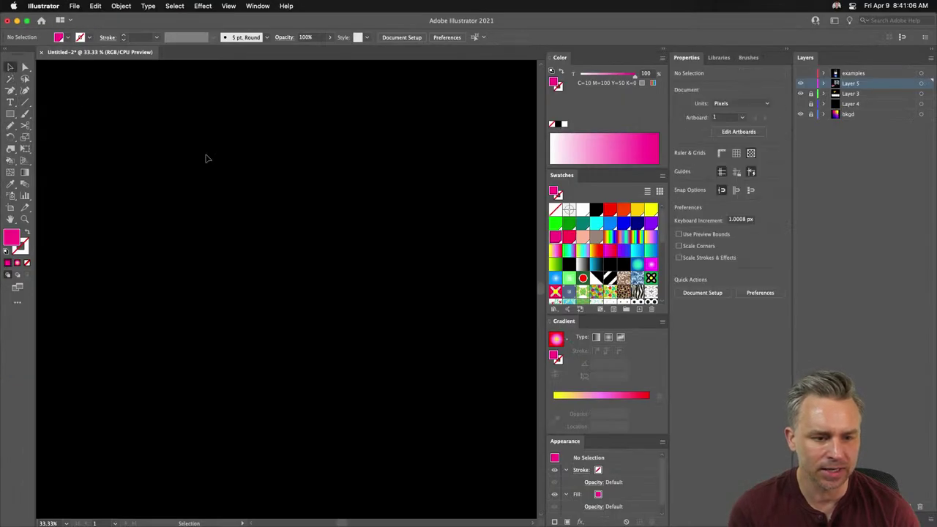
# Move the checkered circle down and nudge the WE OWN THE SKY title up-left above it.
pyautogui.moveTo(176, 178); pyautogui.dragTo(217, 439)
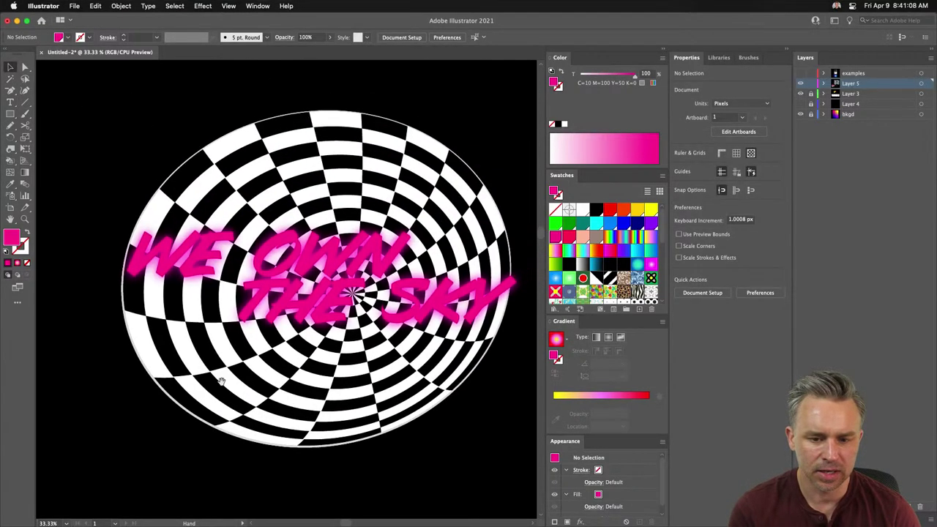
pyautogui.click(317, 298)
pyautogui.click(168, 156)
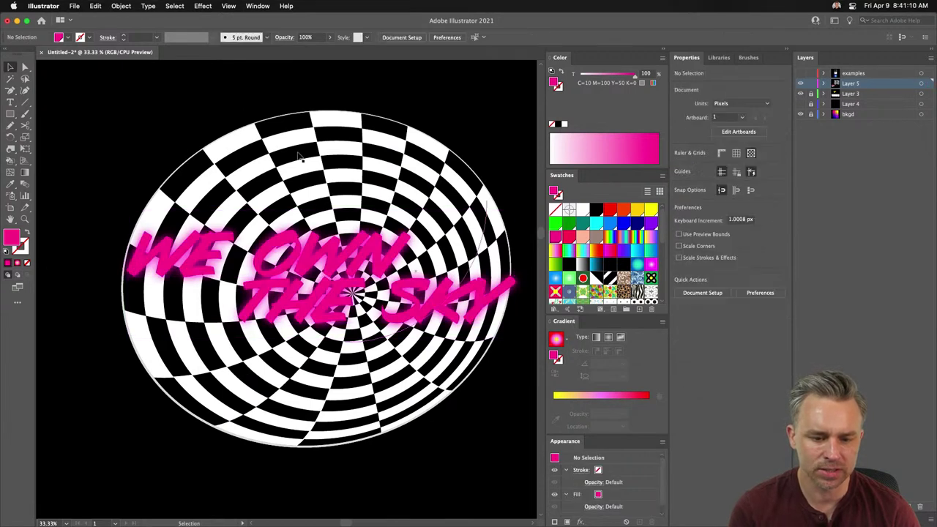
pyautogui.moveTo(271, 296); pyautogui.dragTo(239, 457)
pyautogui.moveTo(309, 285); pyautogui.dragTo(293, 244)
pyautogui.click(139, 153)
# Check the gunship image search results in the browser, then return to the poster.
pyautogui.moveTo(576, 511)
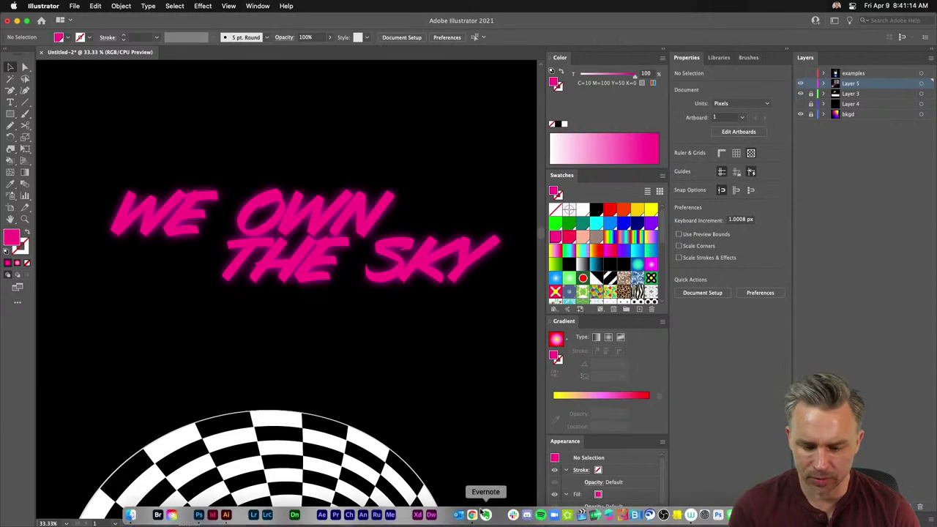
pyautogui.click(474, 516)
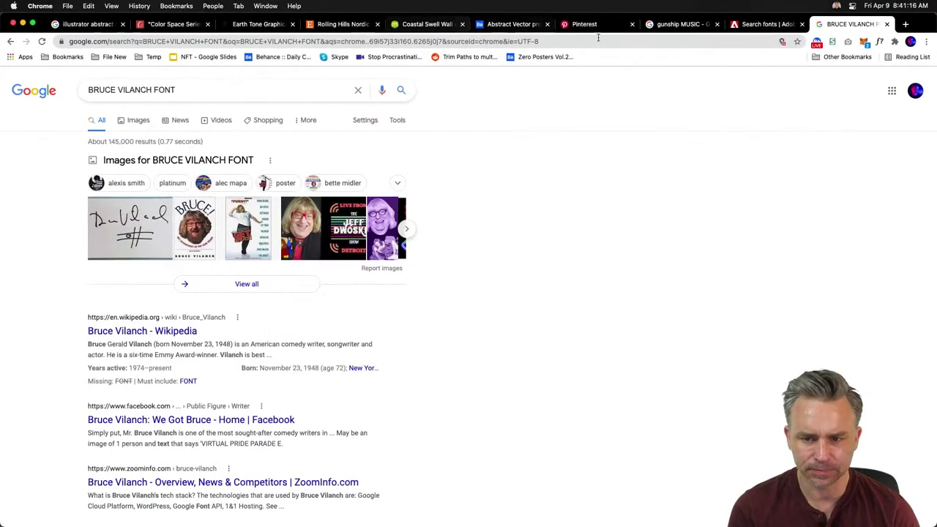
pyautogui.click(681, 25)
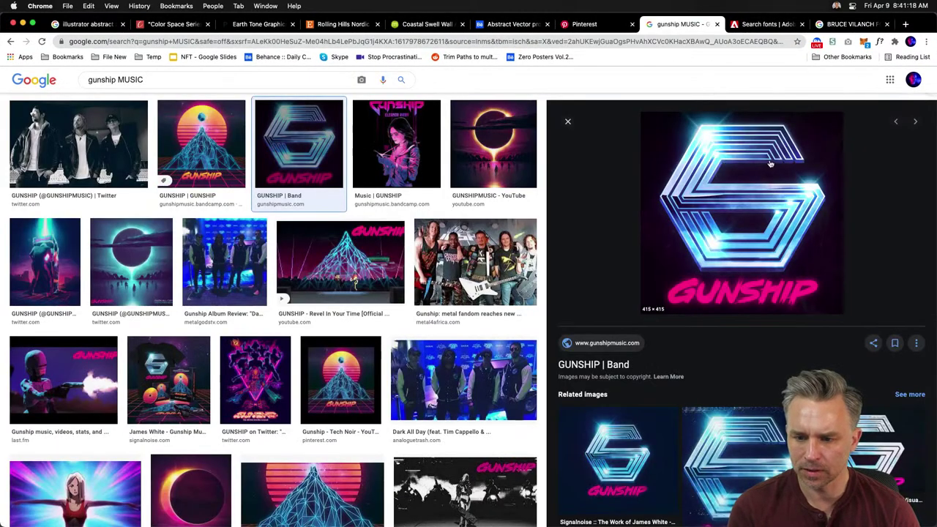
pyautogui.click(23, 25)
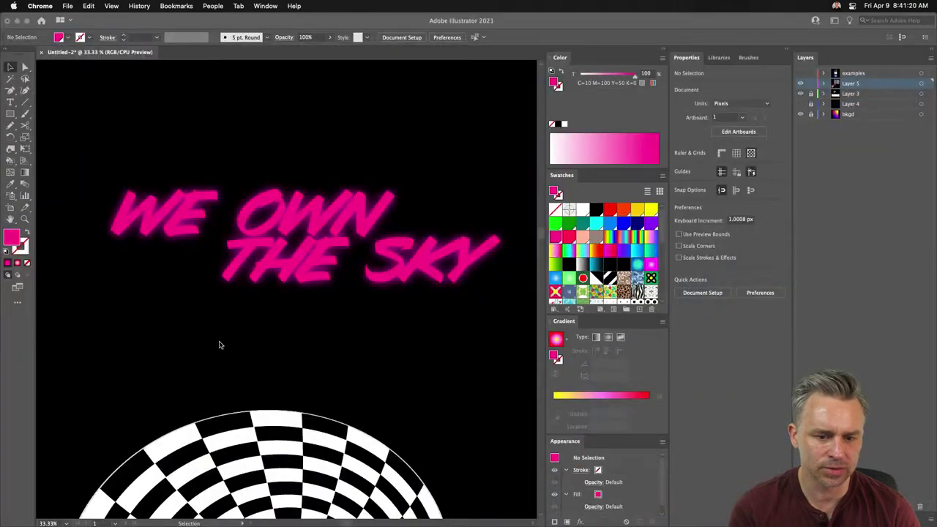
# Pick the Flare Tool and drag a small lens flare above the O of OWN.
pyautogui.click(11, 148)
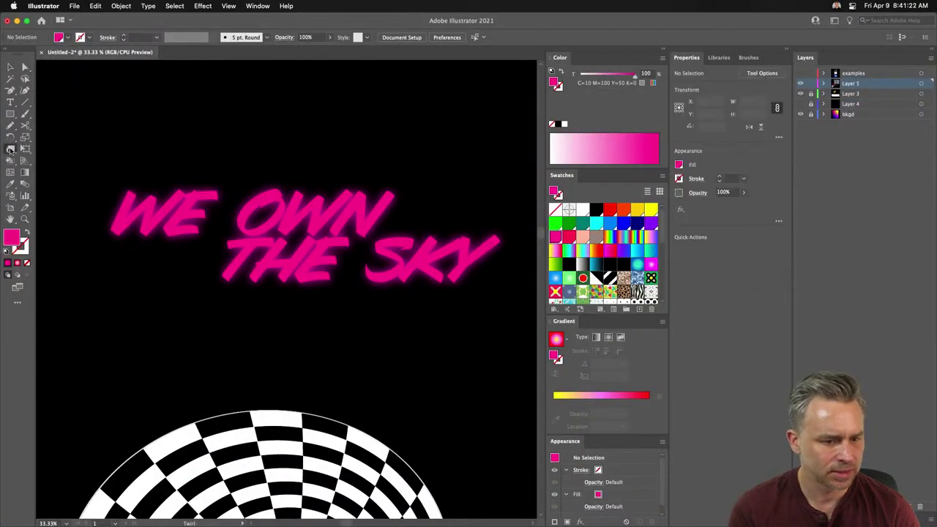
pyautogui.click(10, 113)
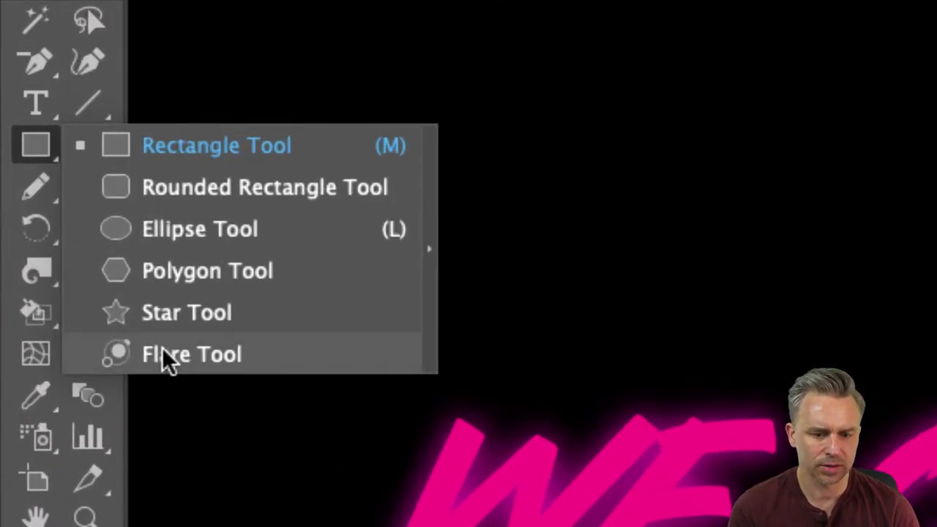
pyautogui.click(162, 351)
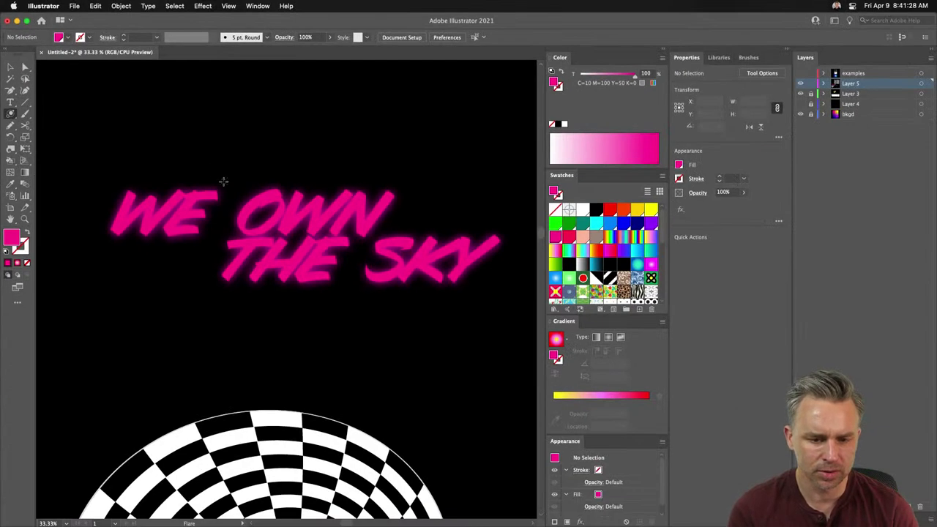
pyautogui.moveTo(273, 187); pyautogui.dragTo(300, 206)
pyautogui.click(197, 109)
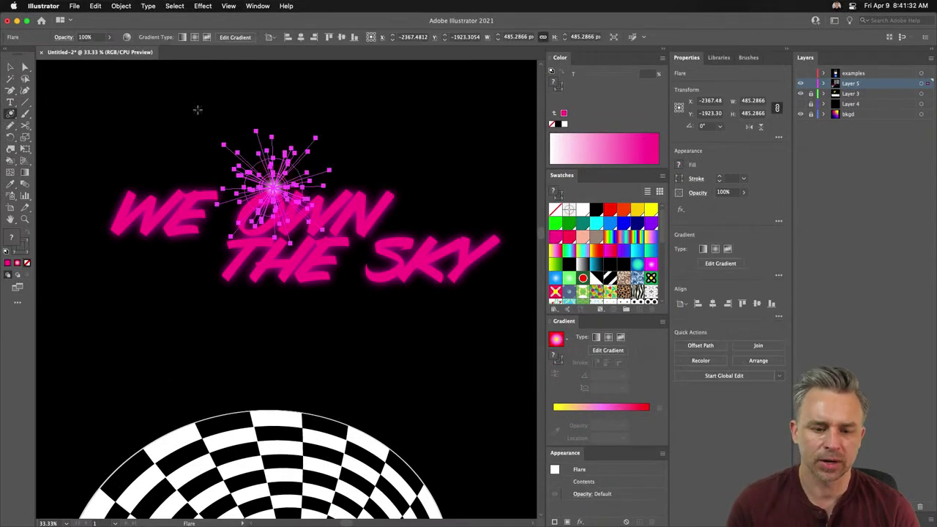
# Draw a second, larger rayed lens flare centred over SKY.
pyautogui.click(11, 67)
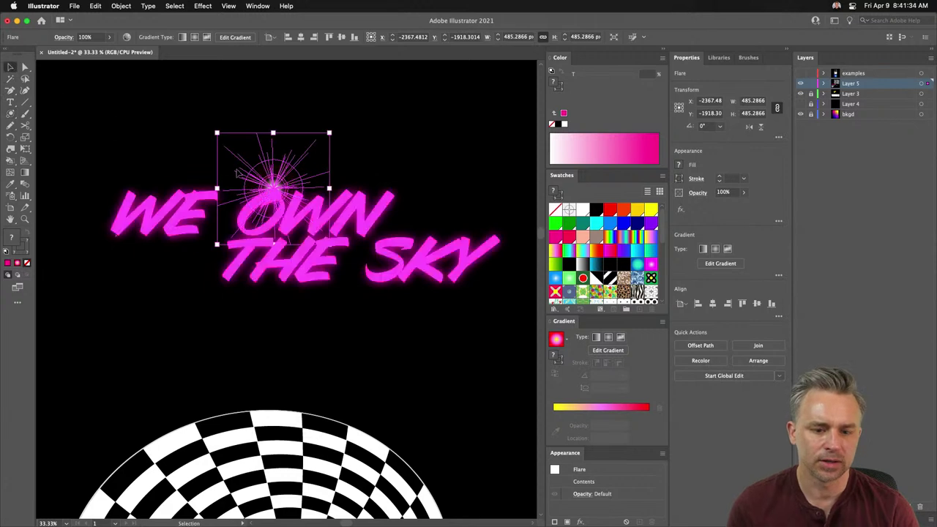
pyautogui.click(192, 140)
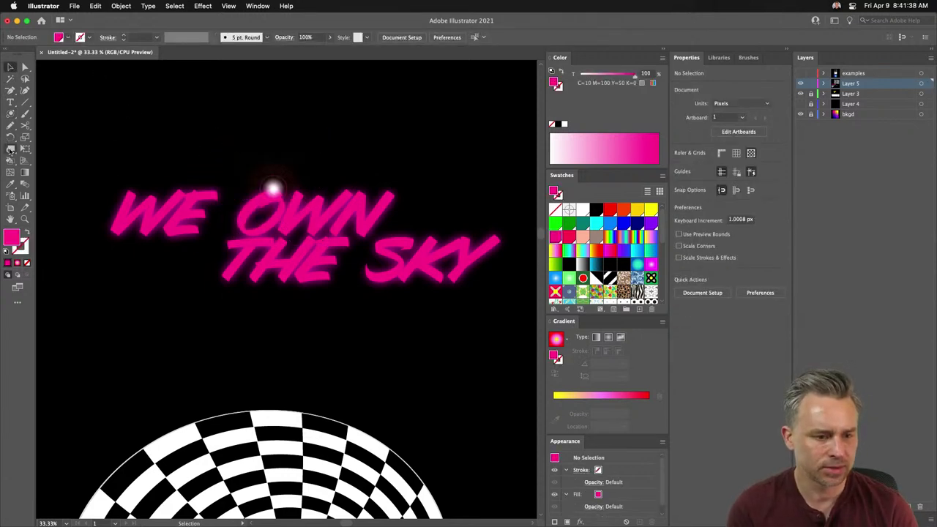
pyautogui.click(10, 115)
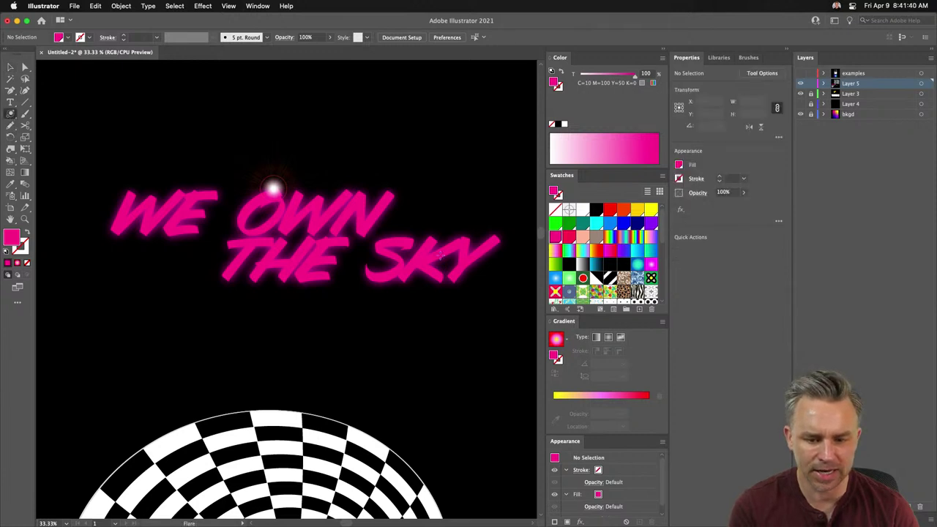
pyautogui.moveTo(407, 242); pyautogui.dragTo(448, 217)
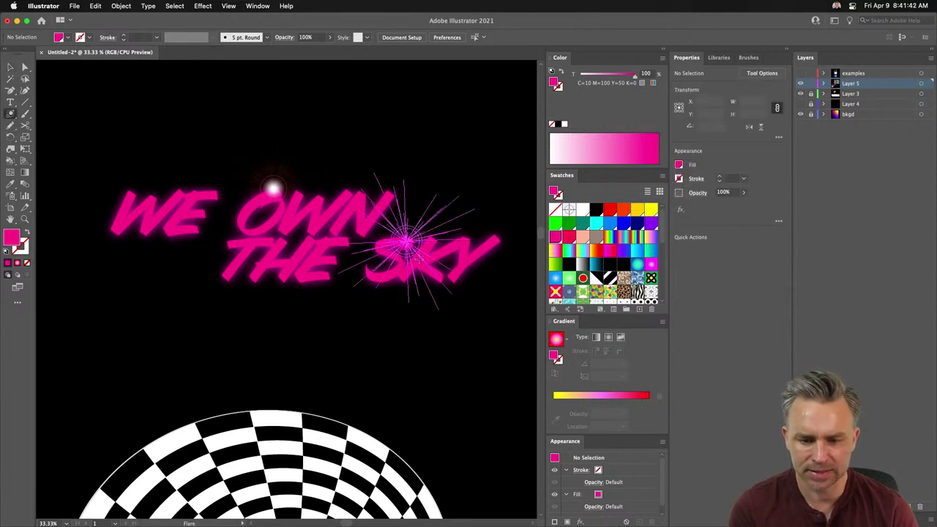
pyautogui.moveTo(419, 258); pyautogui.dragTo(421, 256)
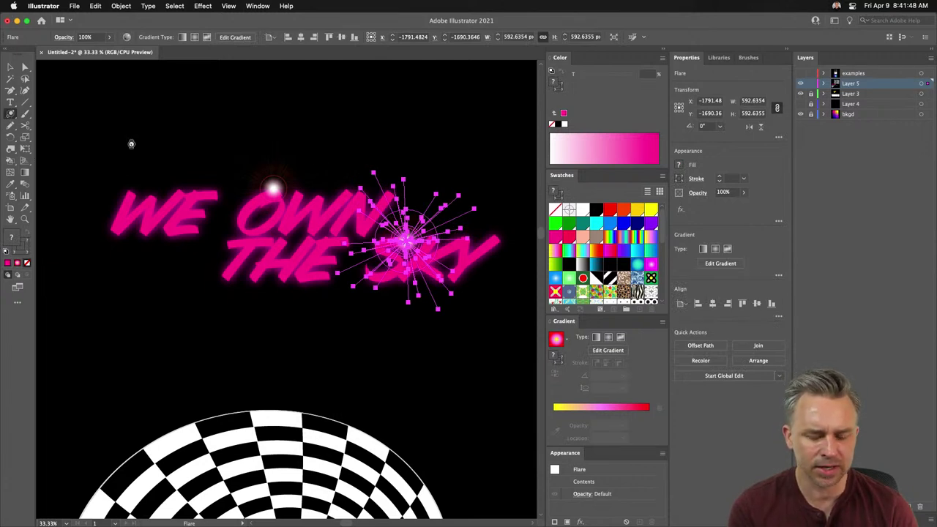
# Set the SKY flare to 5 rays and a 100% largest ring in Flare Tool Options.
pyautogui.click(361, 158)
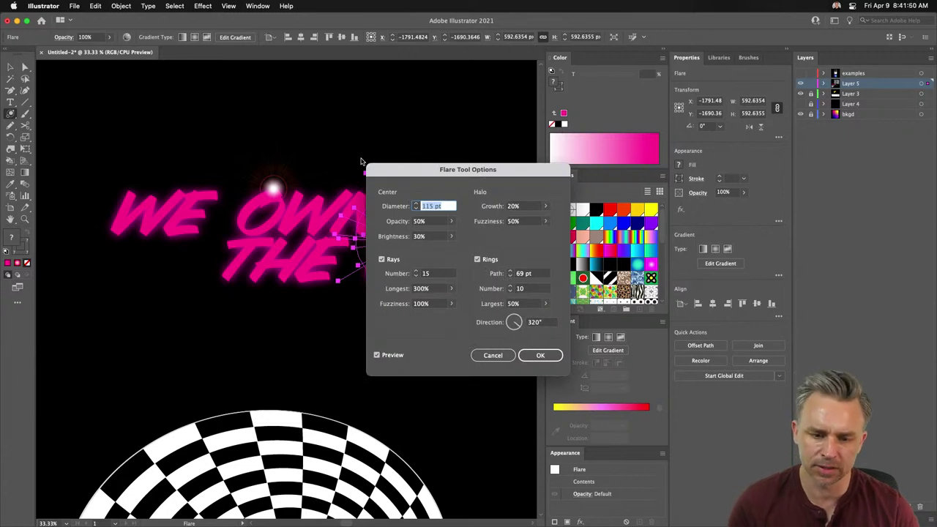
pyautogui.moveTo(406, 210); pyautogui.dragTo(480, 205)
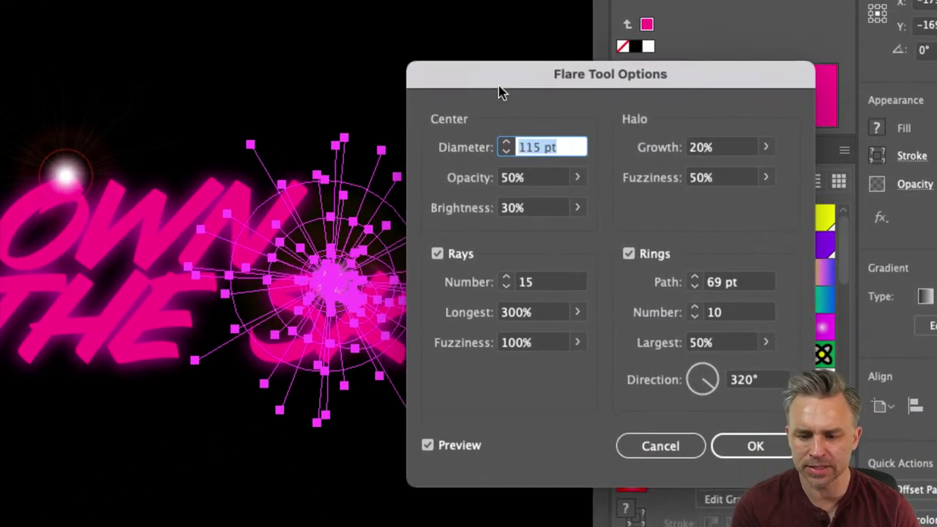
pyautogui.moveTo(499, 86); pyautogui.dragTo(499, 71)
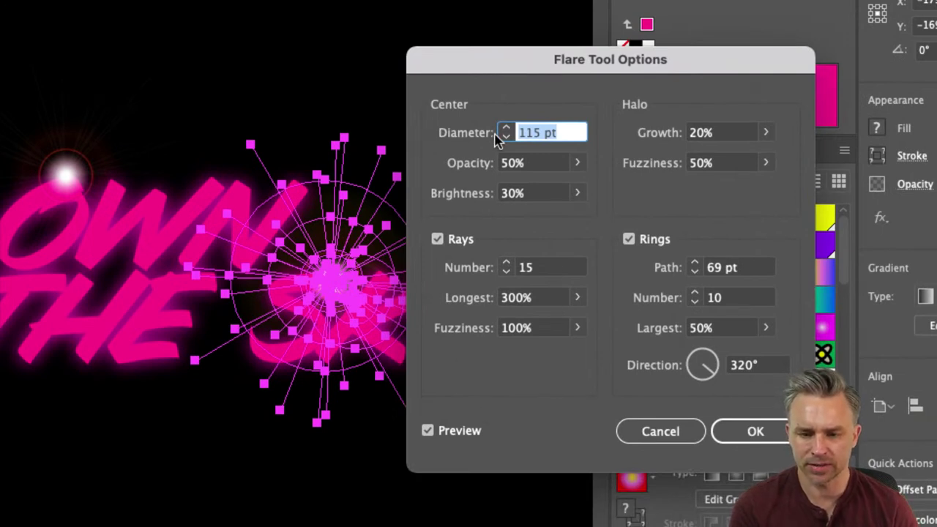
pyautogui.click(577, 162)
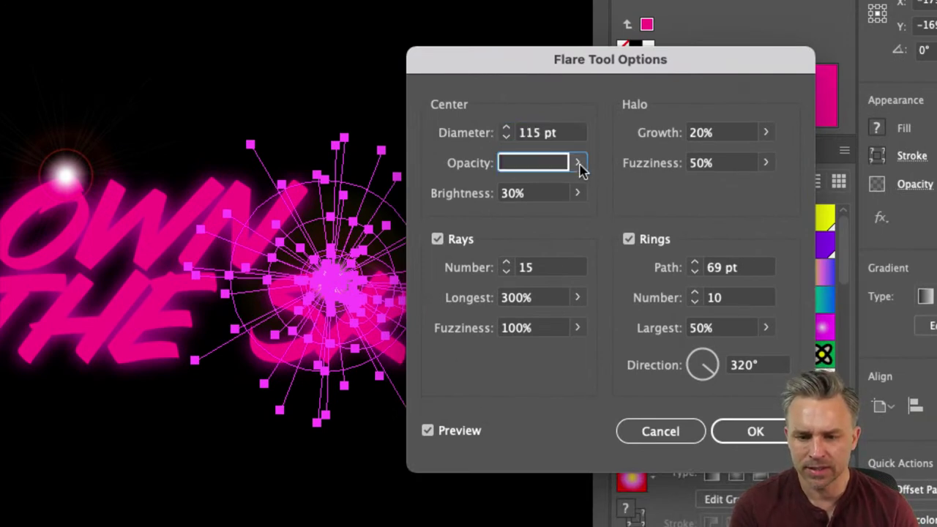
pyautogui.click(607, 203)
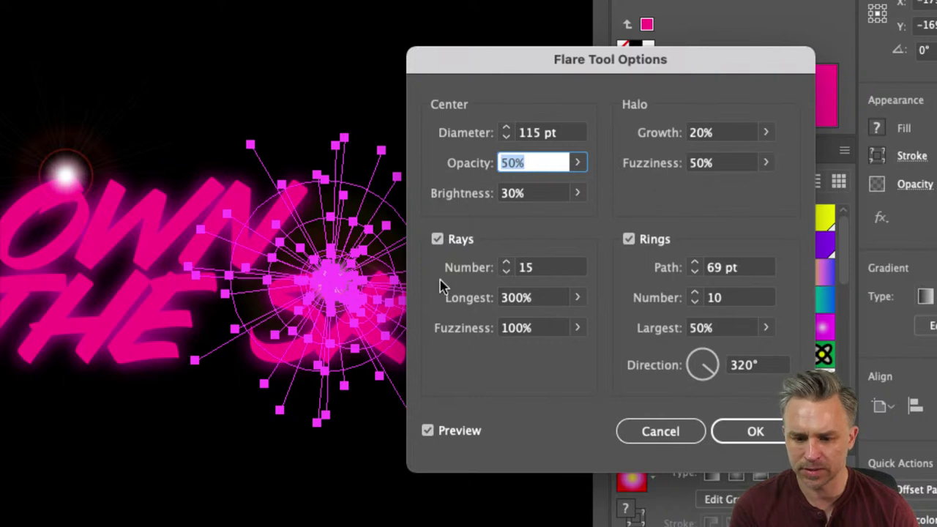
pyautogui.click(513, 269)
pyautogui.doubleClick(513, 269)
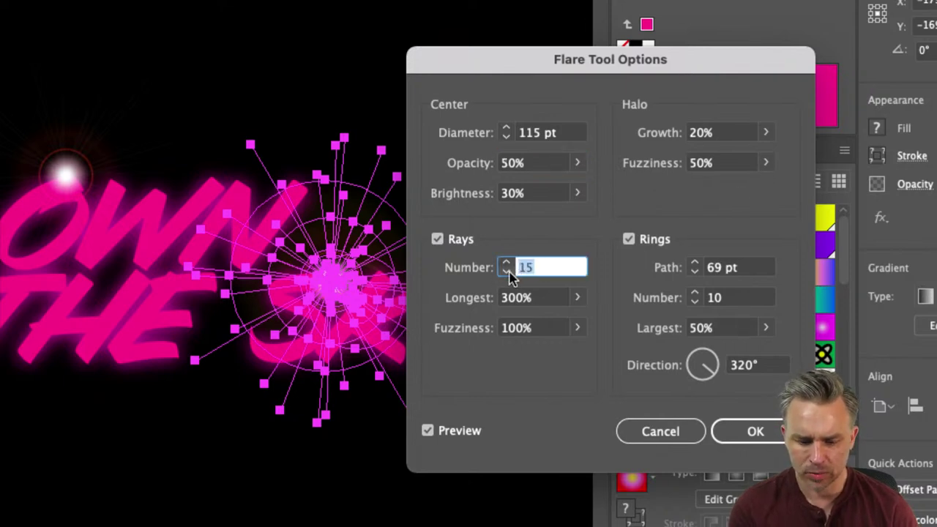
pyautogui.write('5')
pyautogui.press('Tab')
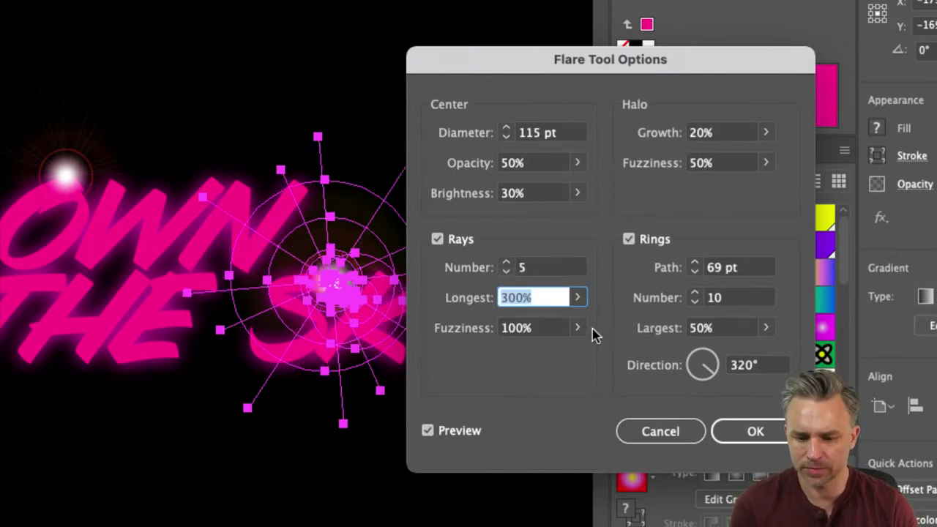
pyautogui.doubleClick(727, 331)
pyautogui.write('100')
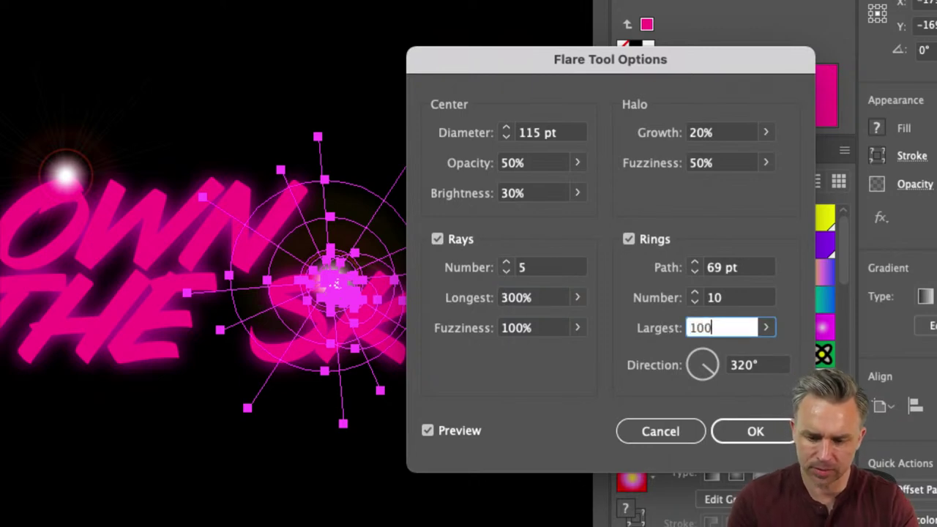
pyautogui.press('Tab')
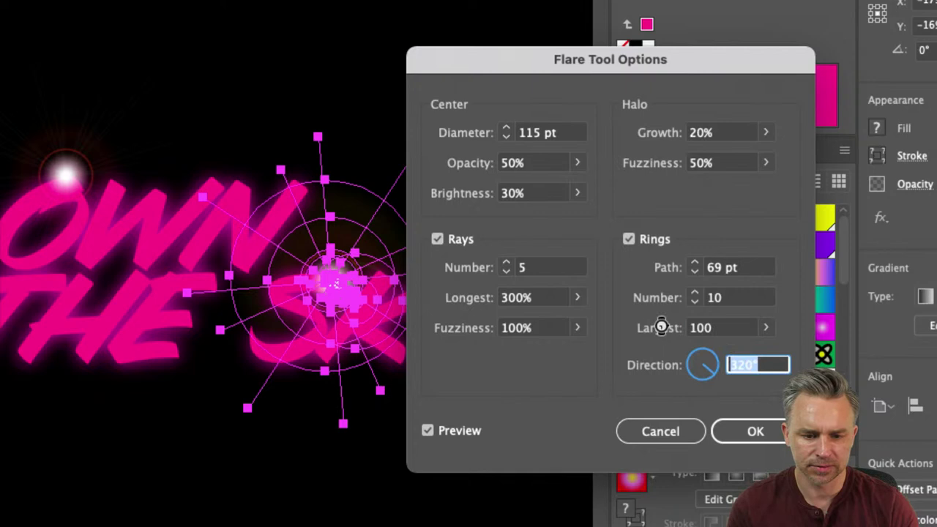
pyautogui.click(748, 431)
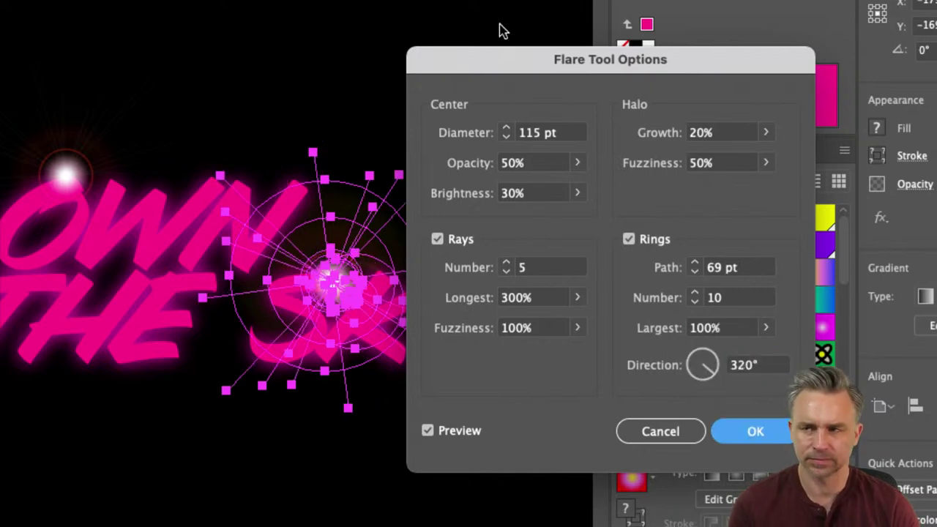
pyautogui.press('Return')
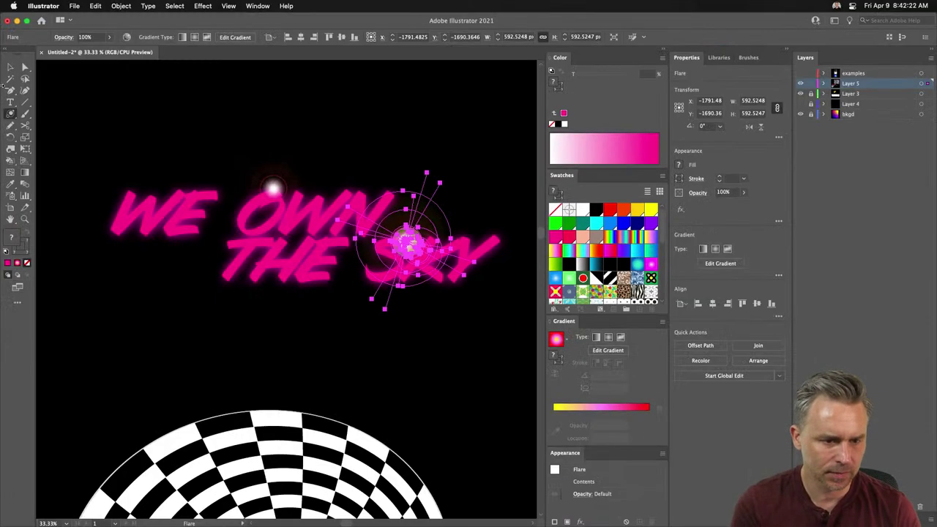
# Select the second flare, nudge it up, and show its colour wheel in Recolor Artwork.
pyautogui.click(11, 66)
pyautogui.click(299, 205)
pyautogui.moveTo(413, 247); pyautogui.dragTo(405, 231)
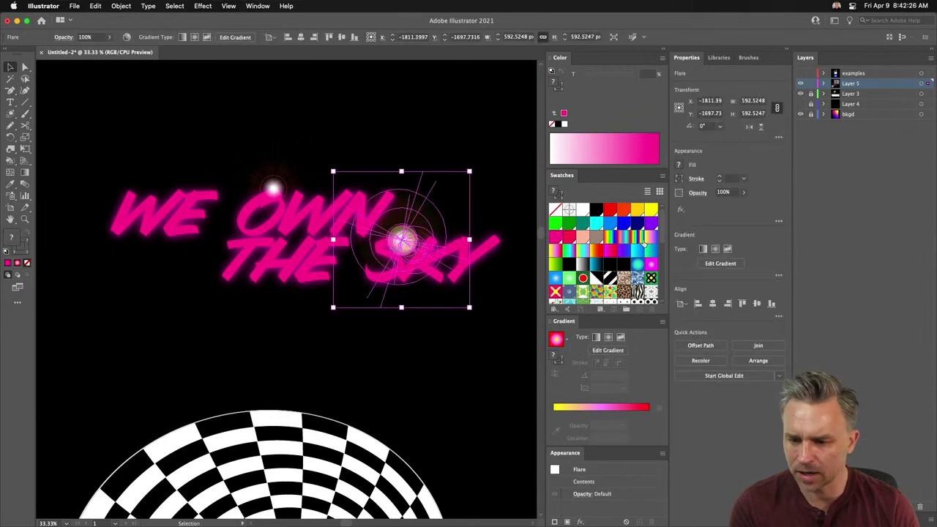
pyautogui.click(94, 5)
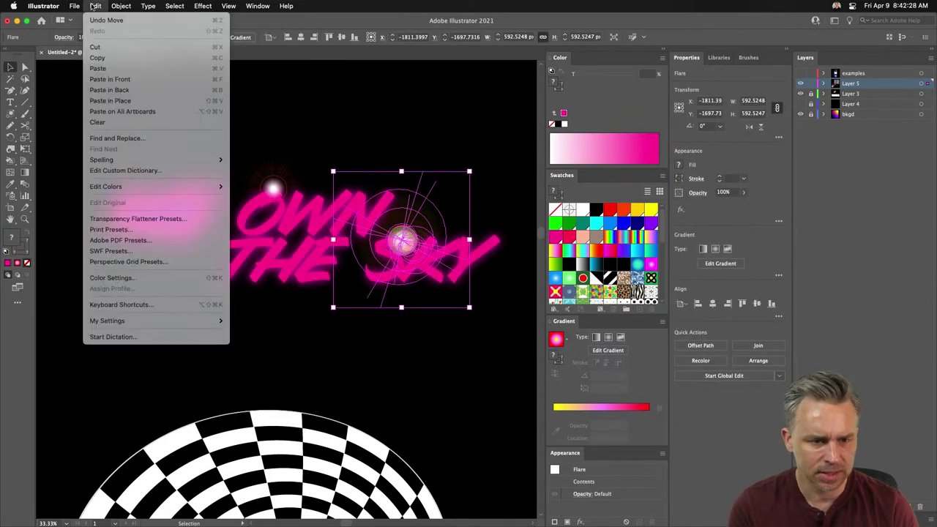
pyautogui.moveTo(100, 188)
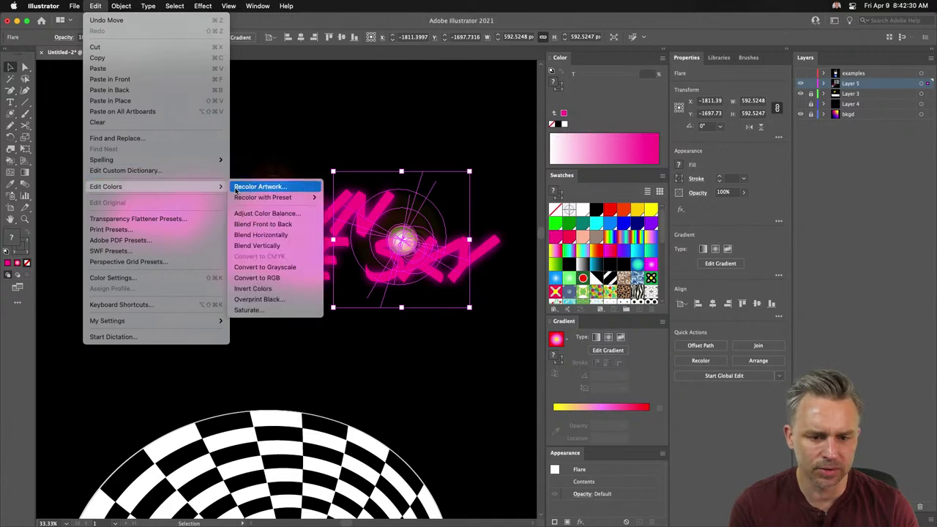
pyautogui.click(240, 188)
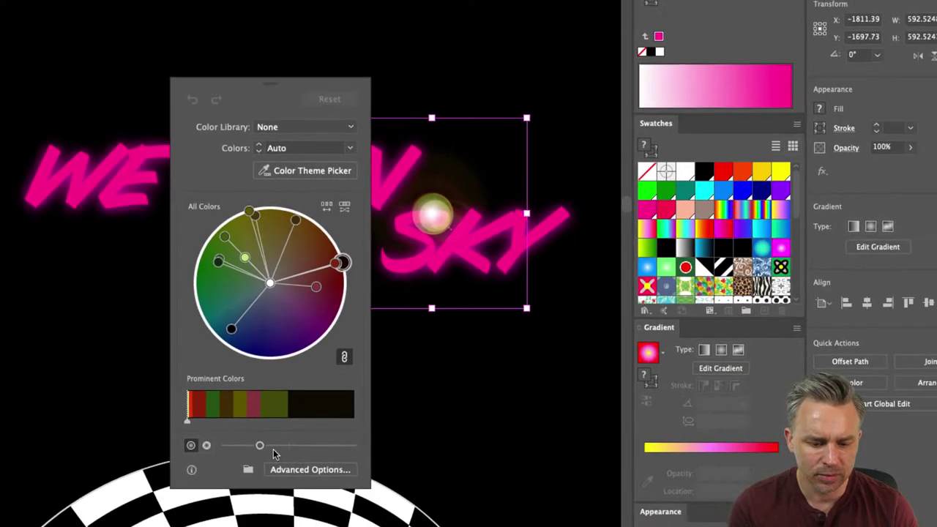
pyautogui.click(291, 470)
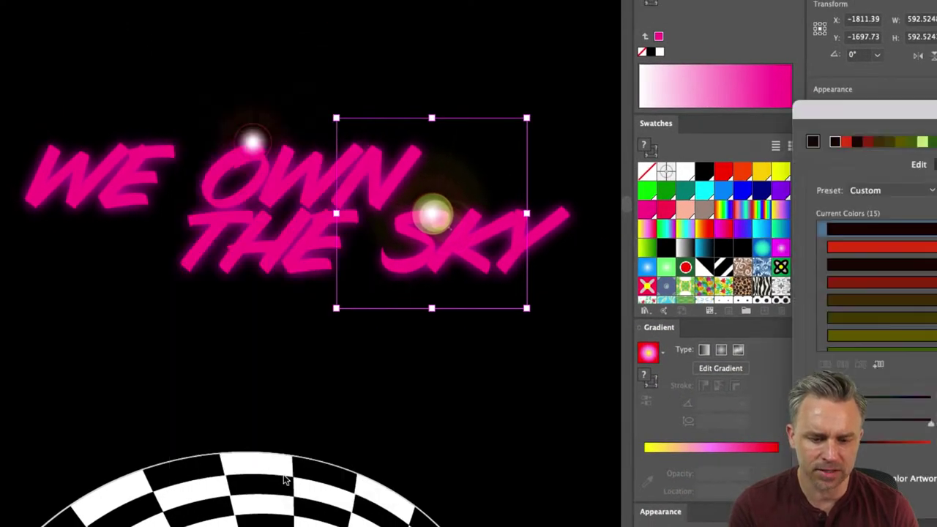
pyautogui.moveTo(870, 109); pyautogui.dragTo(576, 29)
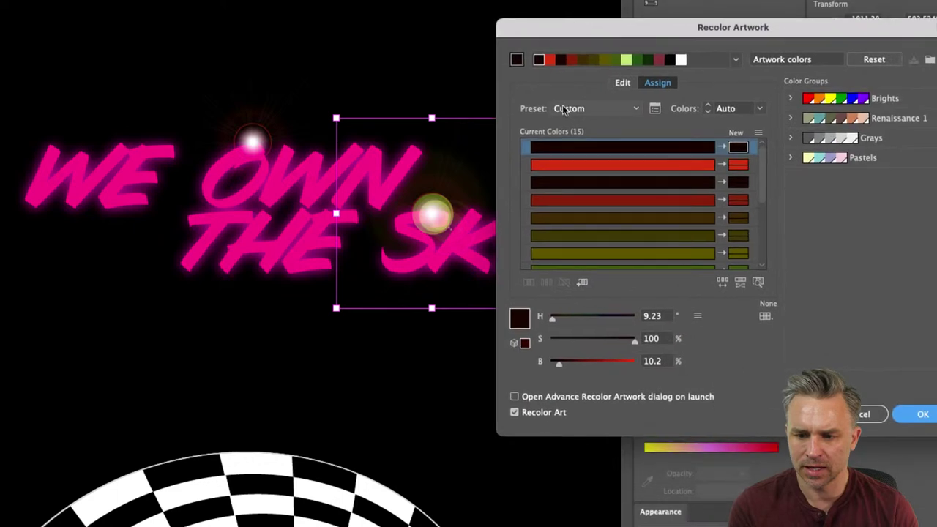
pyautogui.click(622, 84)
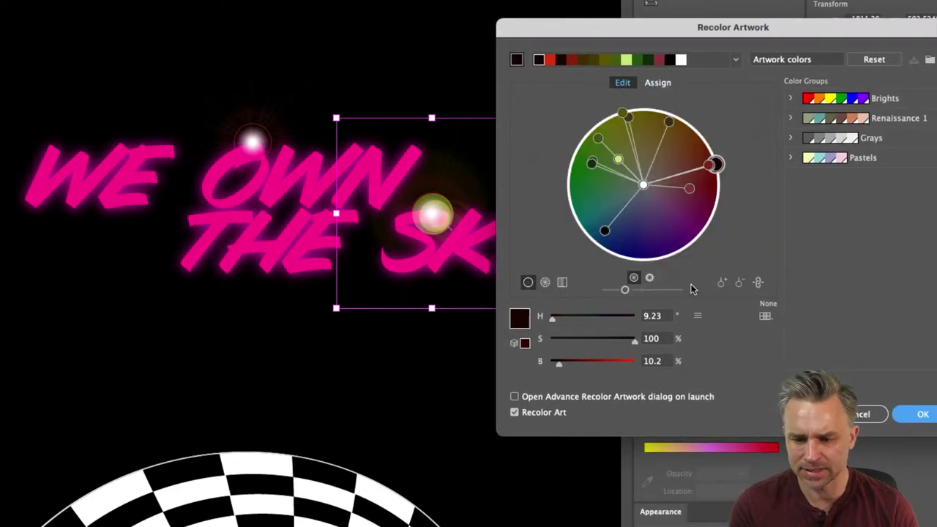
# Rotate the flare's harmony colours to a new hue and move it down-left onto SKY.
pyautogui.click(758, 284)
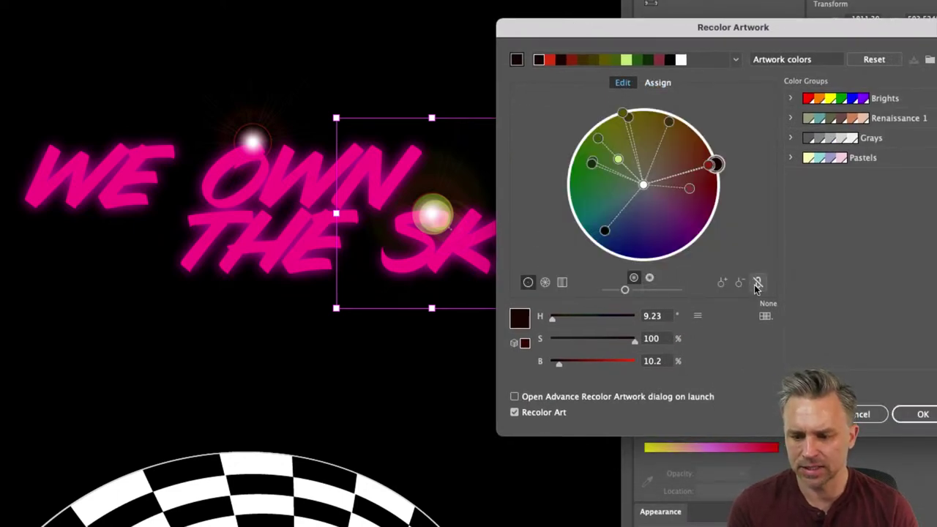
pyautogui.click(758, 284)
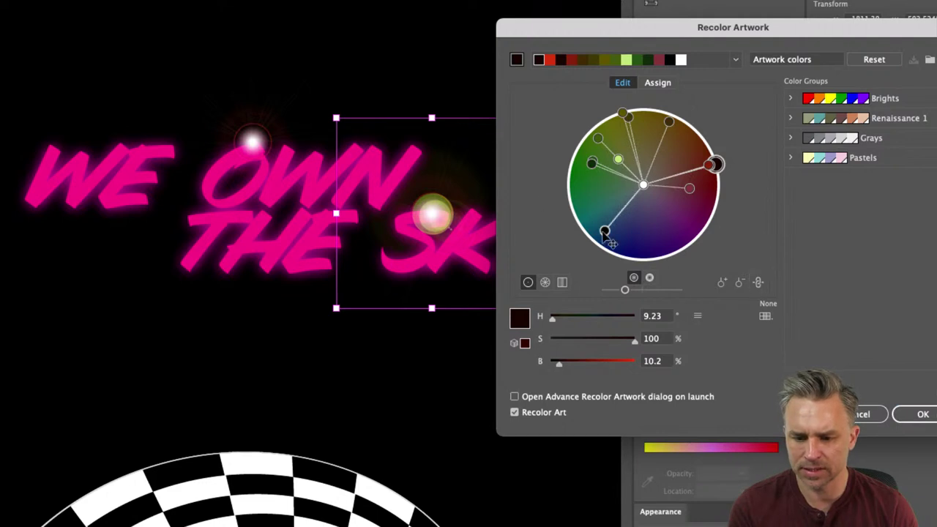
pyautogui.moveTo(605, 233); pyautogui.dragTo(612, 122)
pyautogui.moveTo(641, 35); pyautogui.dragTo(527, 39)
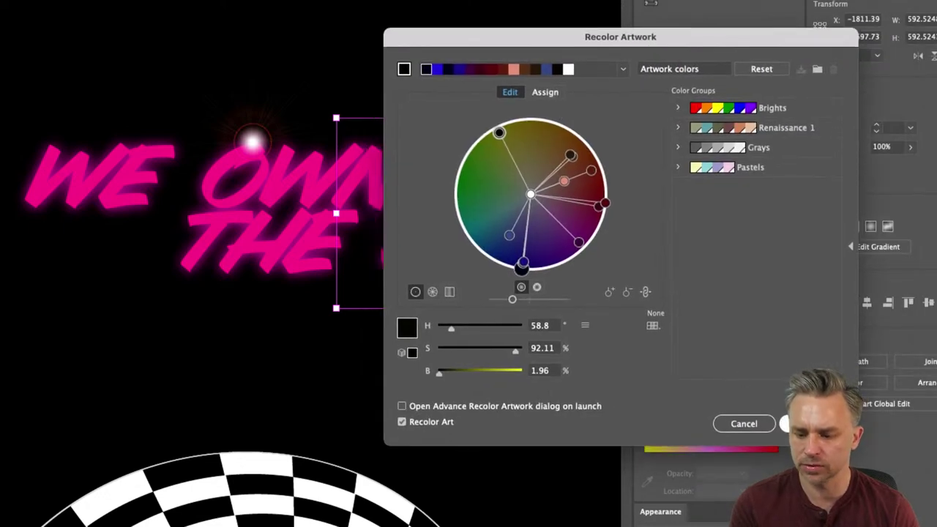
pyautogui.click(794, 423)
pyautogui.click(136, 88)
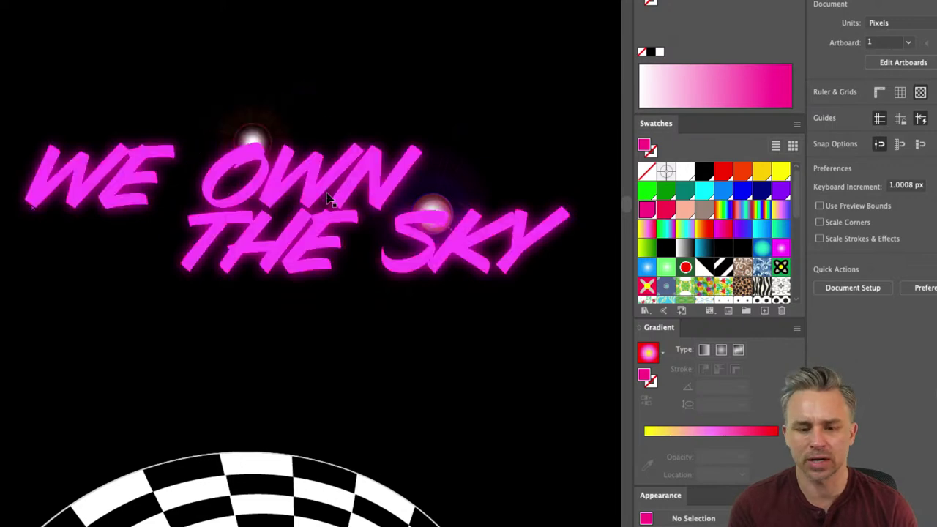
pyautogui.moveTo(431, 214); pyautogui.dragTo(408, 224)
# Drop the flare on the S of SKY and zoom out to empty canvas beside THE FUTURE IS NOW.
pyautogui.click(251, 72)
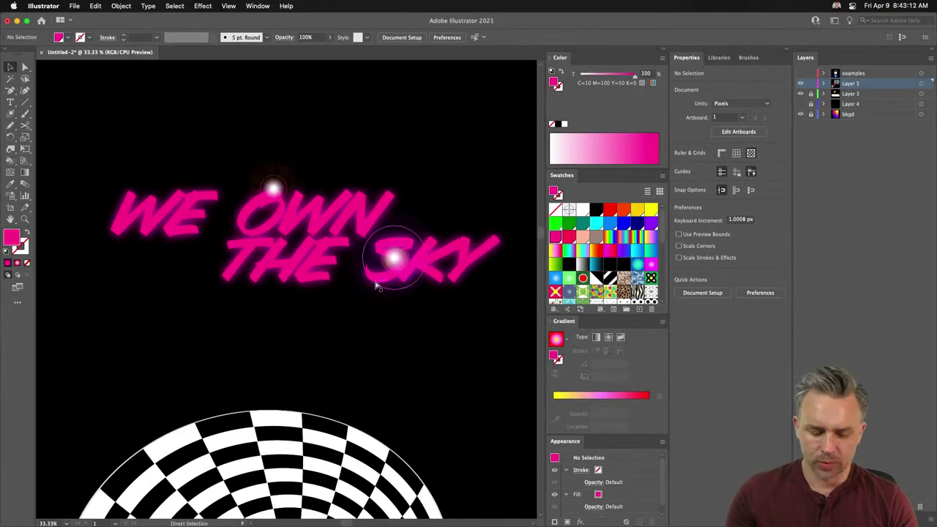
pyautogui.press('super+minus')
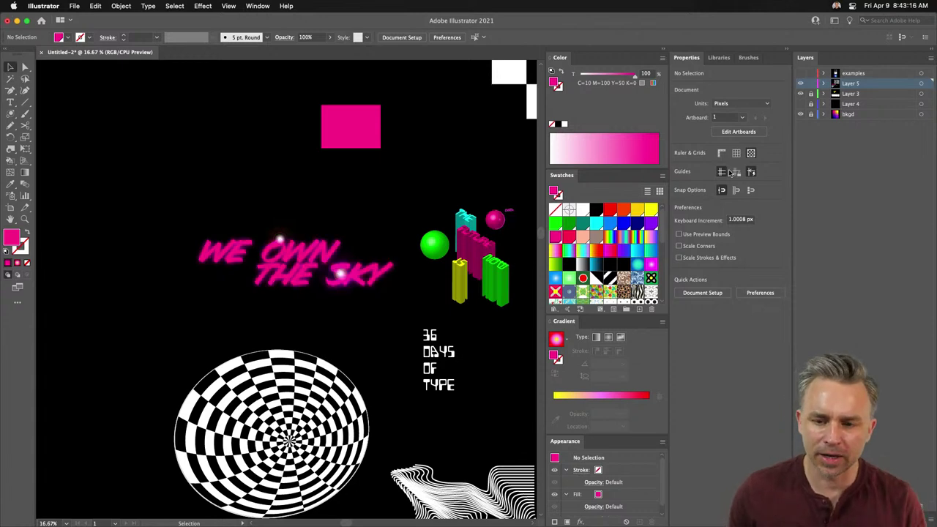
pyautogui.click(663, 50)
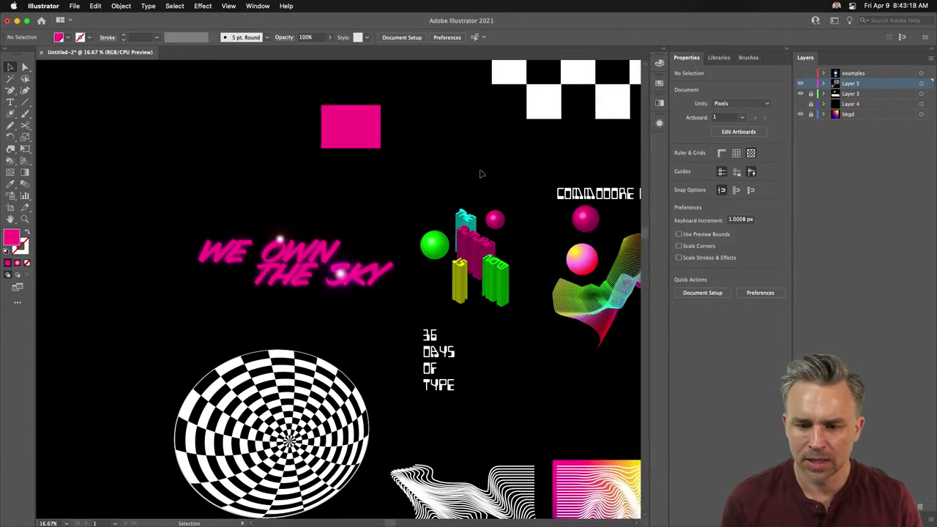
pyautogui.moveTo(214, 147); pyautogui.dragTo(200, 249)
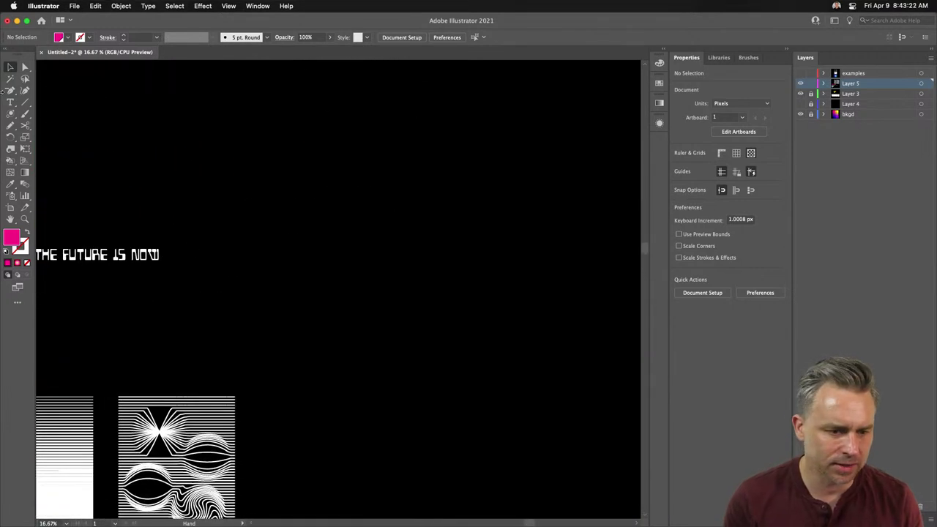
# Draw a first rectangular grid with the Rectangular Grid Tool, then delete it.
pyautogui.click(24, 103)
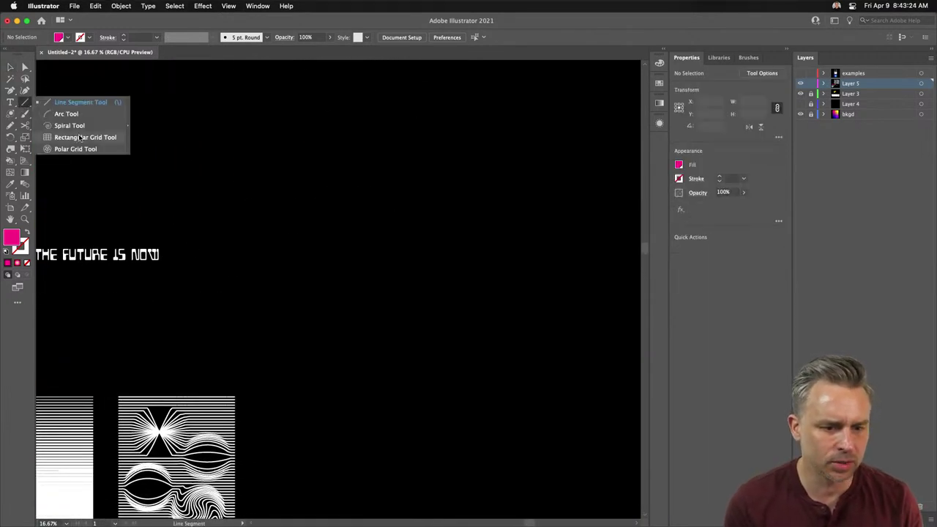
pyautogui.click(80, 137)
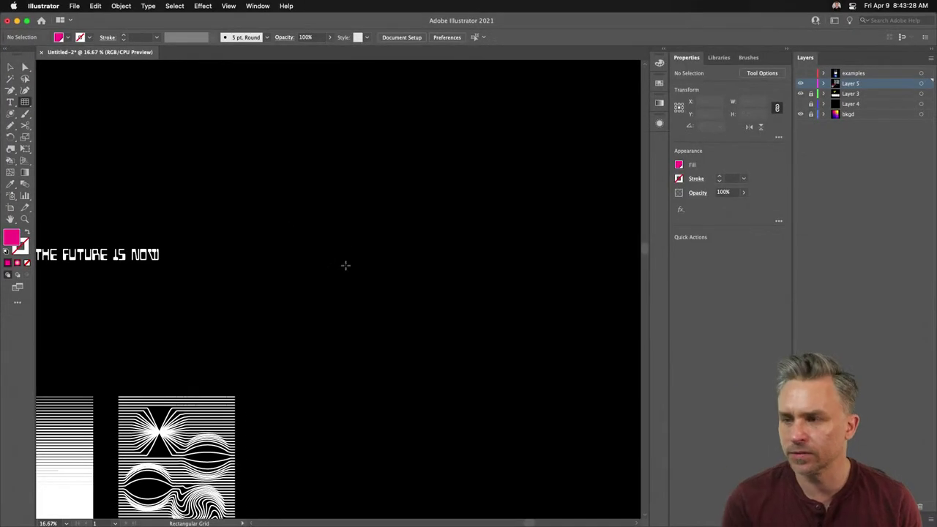
pyautogui.moveTo(251, 101); pyautogui.dragTo(602, 454)
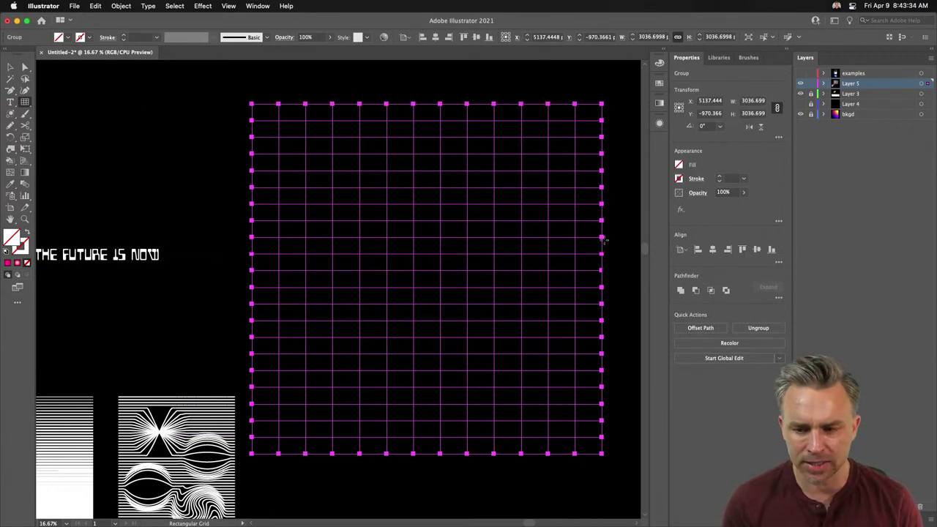
pyautogui.press('Delete')
# Redraw a large rectangular grid, using arrow keys to set about 16 rows and more columns.
pyautogui.moveTo(231, 92); pyautogui.dragTo(574, 390)
pyautogui.press('Down')
pyautogui.press('Down')
pyautogui.press('Down')
pyautogui.press('Down')
pyautogui.press('Down')
pyautogui.press('Down')
pyautogui.press('Down')
pyautogui.press('Down')
pyautogui.press('Down')
pyautogui.press('Down')
pyautogui.press('Down')
pyautogui.press('Down')
pyautogui.press('Down')
pyautogui.press('Down')
pyautogui.press('Down')
pyautogui.press('Down')
pyautogui.press('Down')
pyautogui.press('Down')
pyautogui.press('Down')
pyautogui.press('Down')
pyautogui.press('Down')
pyautogui.press('Down')
pyautogui.press('Down')
pyautogui.press('Up')
pyautogui.press('Up')
pyautogui.press('Down')
pyautogui.press('Up')
pyautogui.press('Up')
pyautogui.press('Up')
pyautogui.press('Up')
pyautogui.press('Up')
pyautogui.press('Up')
pyautogui.press('Up')
pyautogui.press('Up')
pyautogui.press('Up')
pyautogui.press('Up')
pyautogui.press('Right')
pyautogui.press('Right')
pyautogui.press('Right')
pyautogui.press('Right')
pyautogui.press('Right')
pyautogui.press('Left')
pyautogui.press('Left')
pyautogui.press('Left')
pyautogui.press('Left')
pyautogui.press('Left')
pyautogui.press('Right')
pyautogui.press('Right')
pyautogui.press('Right')
pyautogui.press('Right')
pyautogui.press('Right')
pyautogui.press('Right')
pyautogui.press('Up')
pyautogui.press('Up')
pyautogui.press('shift')
pyautogui.press('Down')
pyautogui.press('Down')
pyautogui.press('Down')
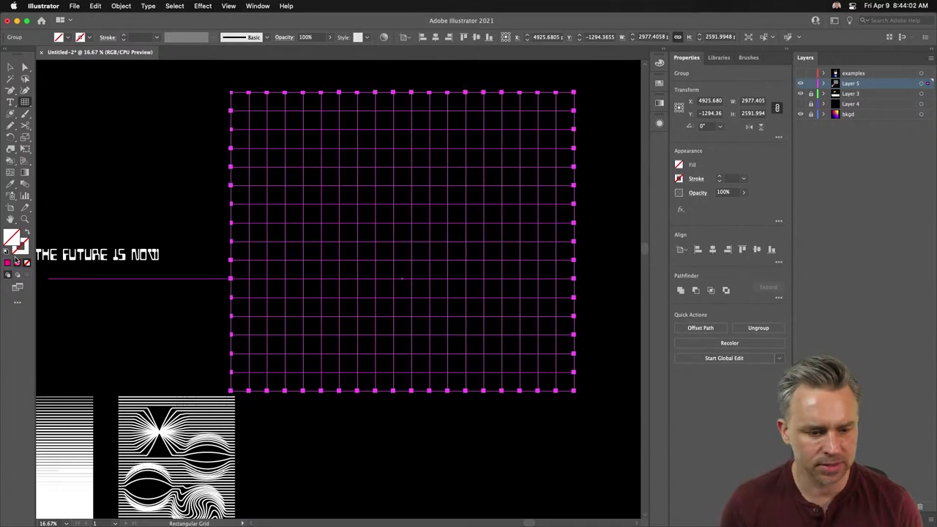
# Give the grid lines a pink stroke colour from the swatches.
pyautogui.click(7, 262)
pyautogui.click(637, 136)
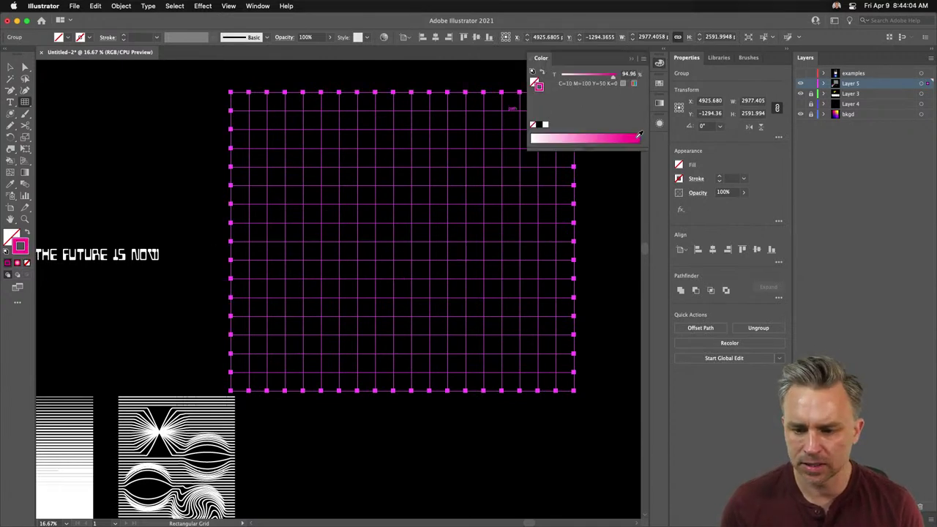
pyautogui.click(666, 53)
pyautogui.click(611, 211)
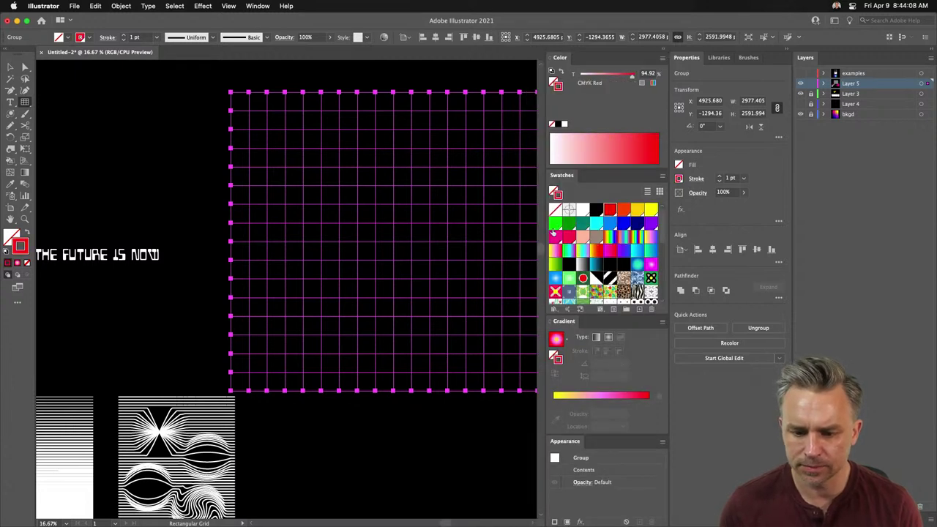
pyautogui.click(270, 143)
pyautogui.click(267, 150)
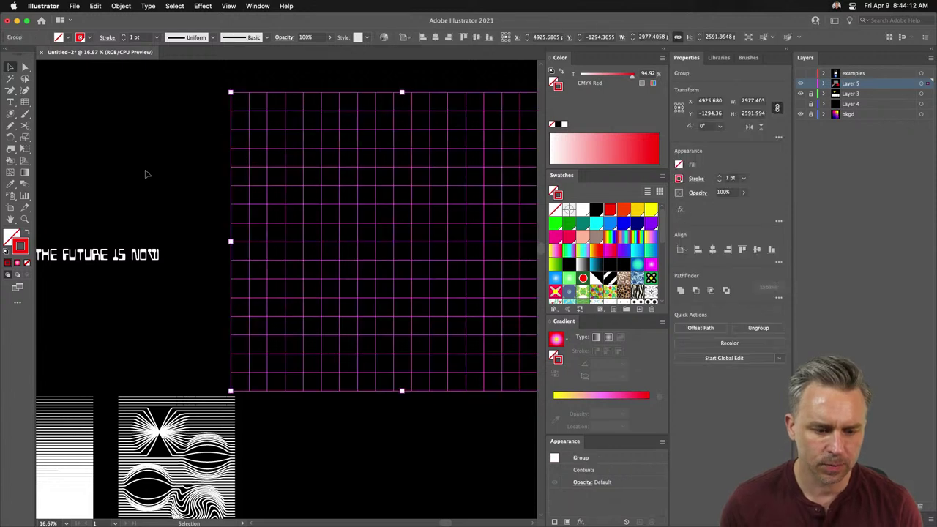
# Raise the grid's stroke weight to 6 pt.
pyautogui.click(124, 35)
pyautogui.click(123, 35)
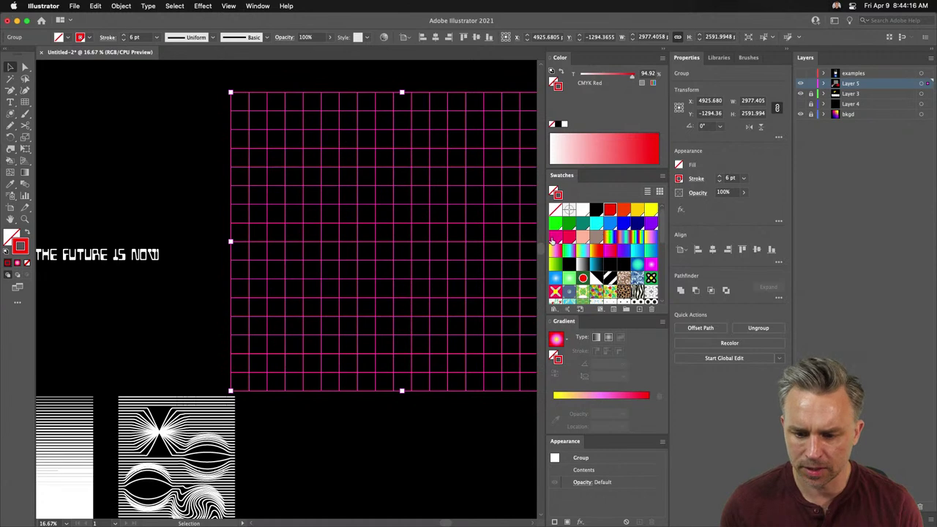
pyautogui.click(152, 94)
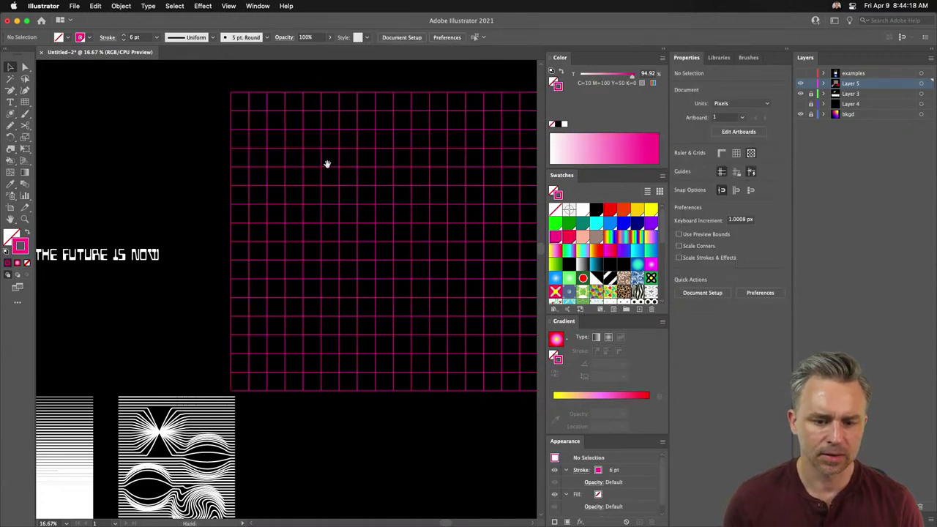
pyautogui.moveTo(325, 161); pyautogui.dragTo(241, 184)
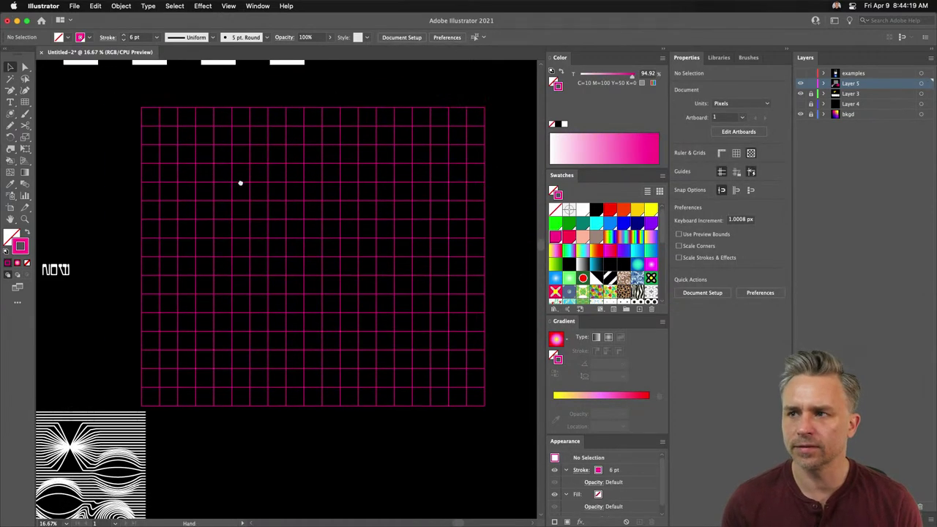
pyautogui.click(296, 184)
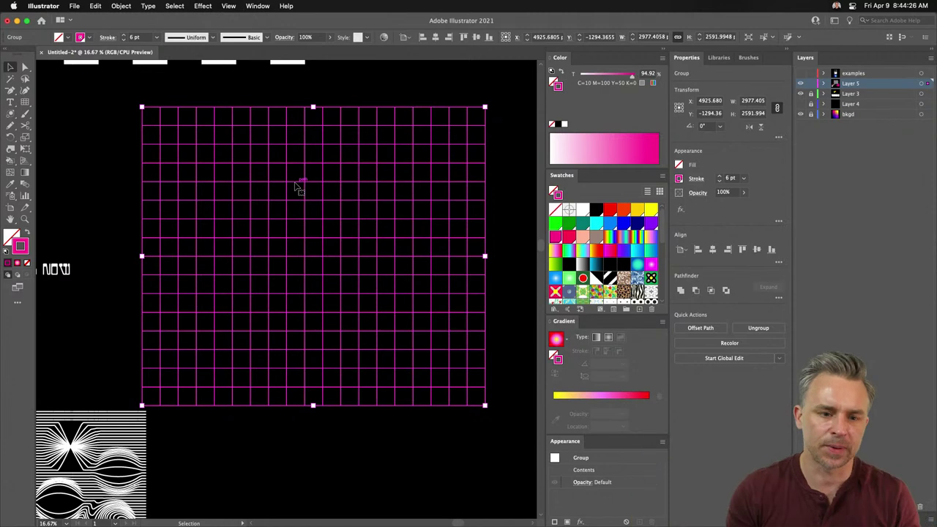
# Apply a 3D Rotate effect to the grid, tilting it freely.
pyautogui.click(202, 6)
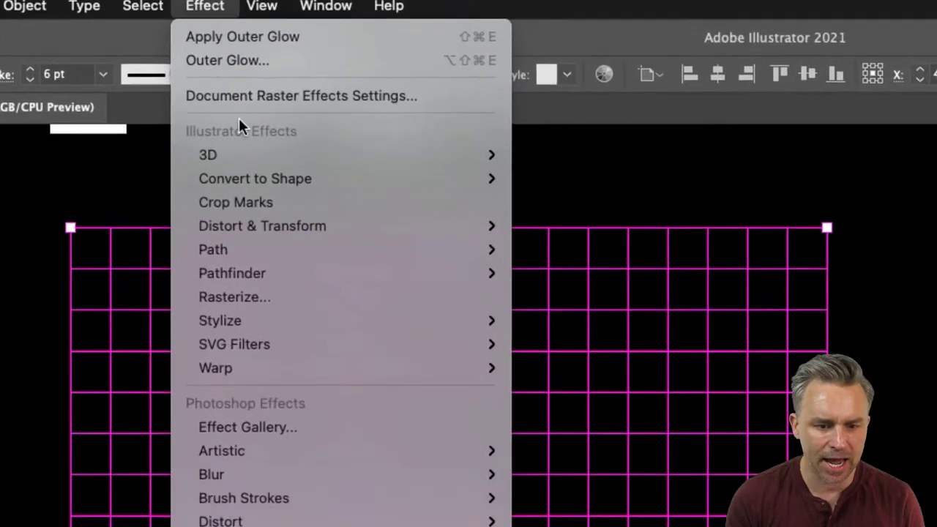
pyautogui.moveTo(213, 76)
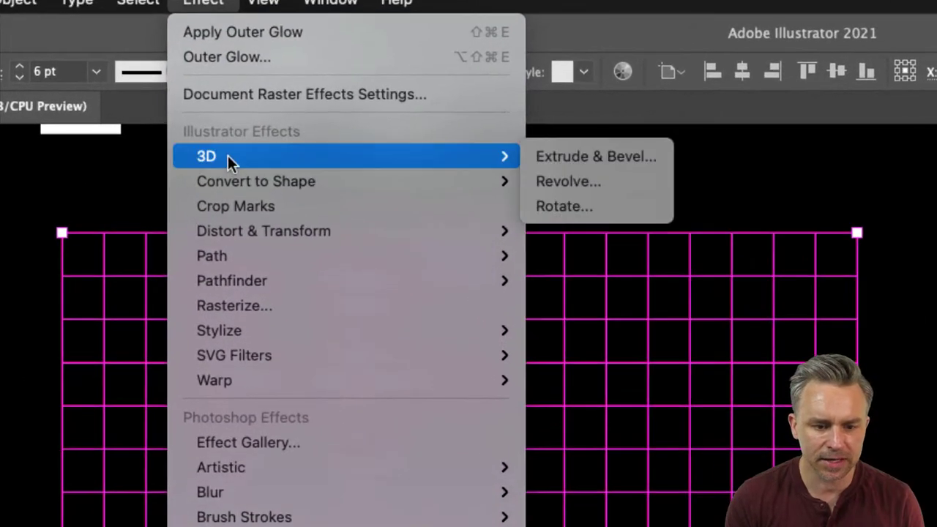
pyautogui.click(637, 207)
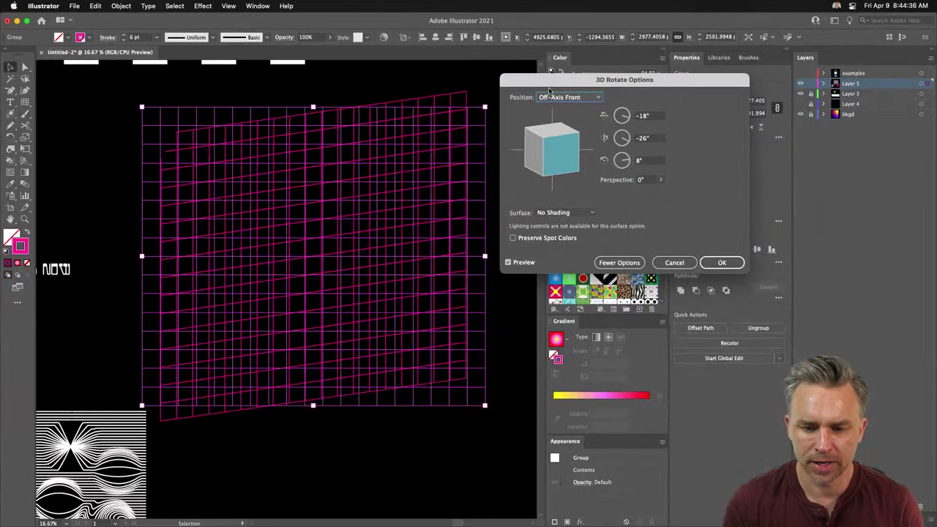
pyautogui.moveTo(549, 89); pyautogui.dragTo(577, 101)
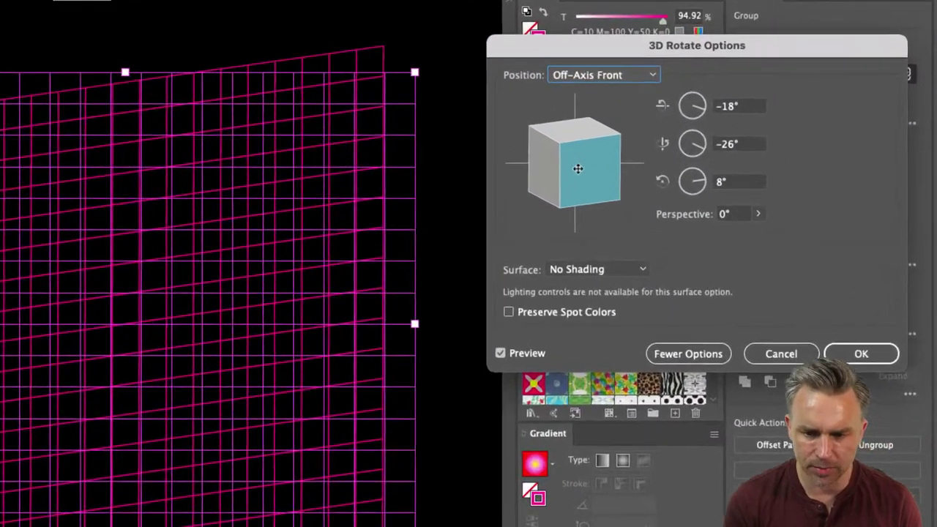
pyautogui.moveTo(586, 154); pyautogui.dragTo(567, 153)
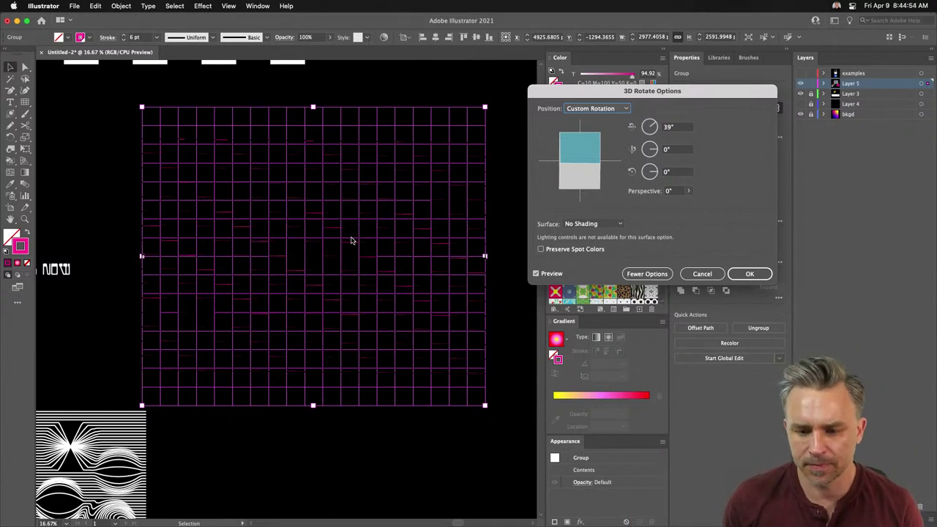
pyautogui.click(749, 277)
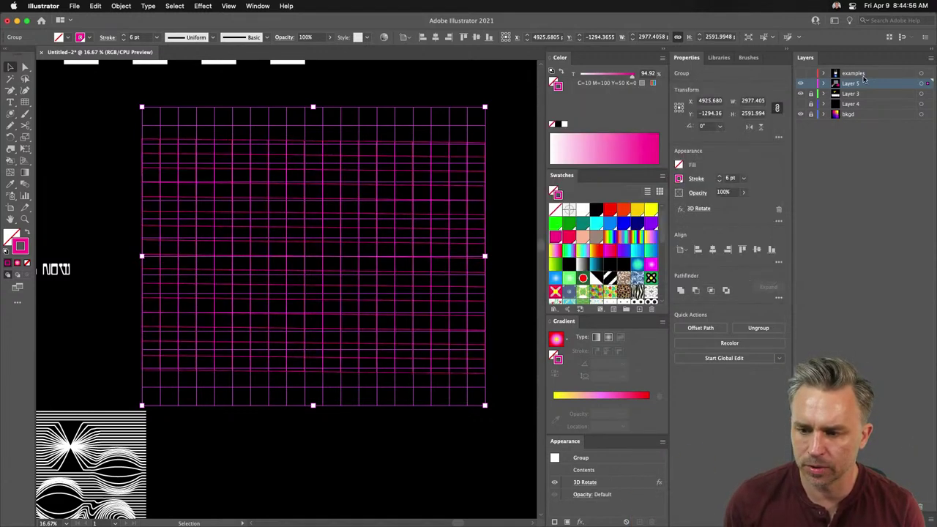
# Change Layer 5's layer colour to Green.
pyautogui.doubleClick(893, 86)
pyautogui.click(395, 209)
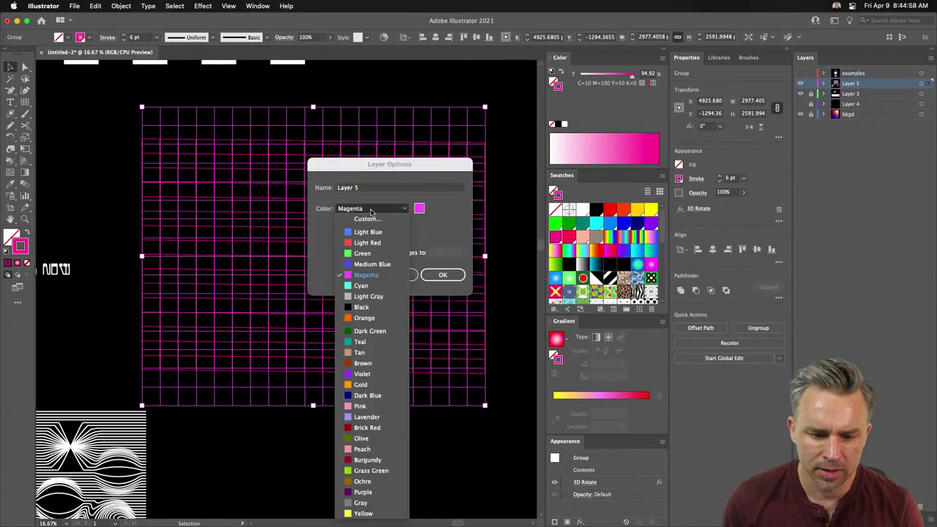
pyautogui.click(370, 253)
pyautogui.click(438, 277)
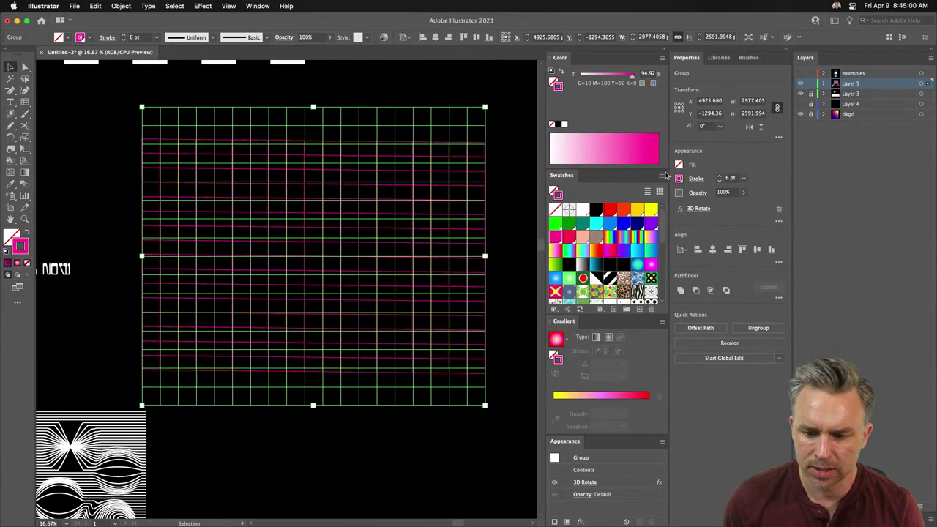
# Reopen 3D Rotate, tilt the grid back like a floor, and set perspective to 45°.
pyautogui.click(697, 209)
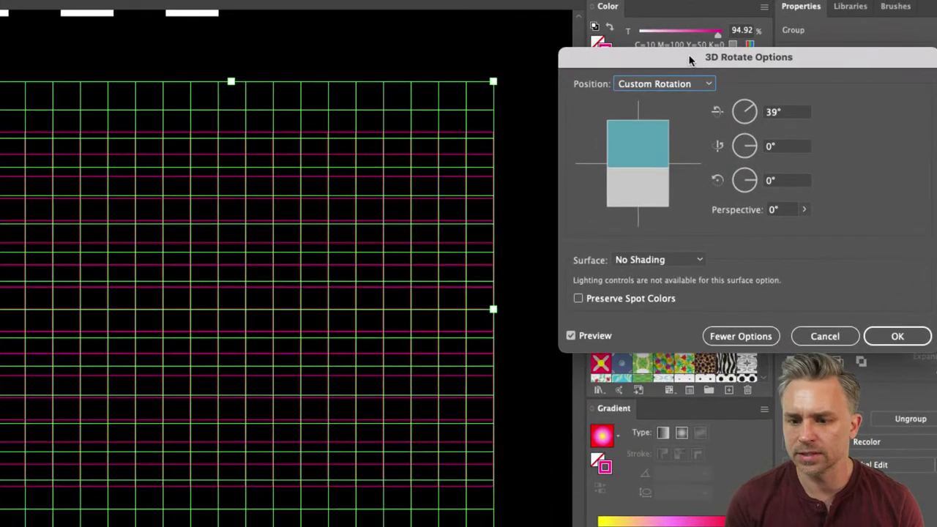
pyautogui.moveTo(689, 60); pyautogui.dragTo(595, 82)
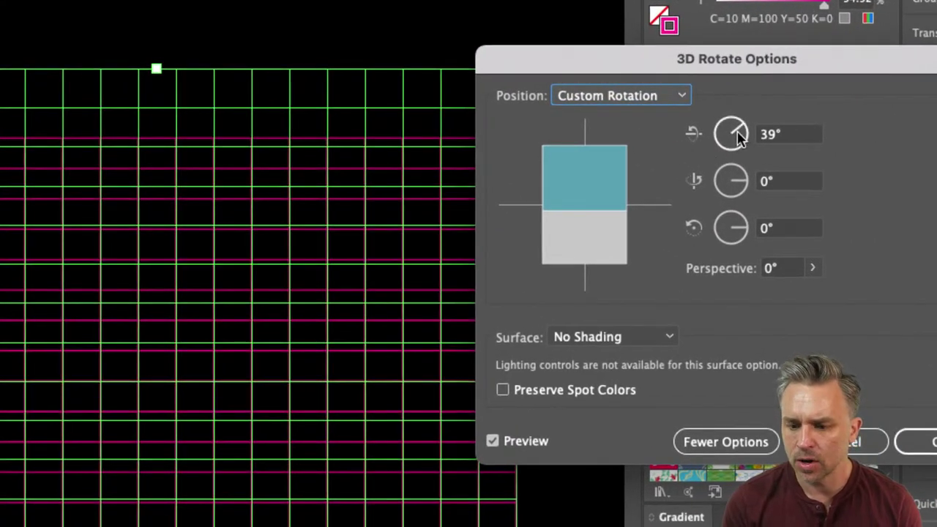
pyautogui.moveTo(590, 227); pyautogui.dragTo(552, 219)
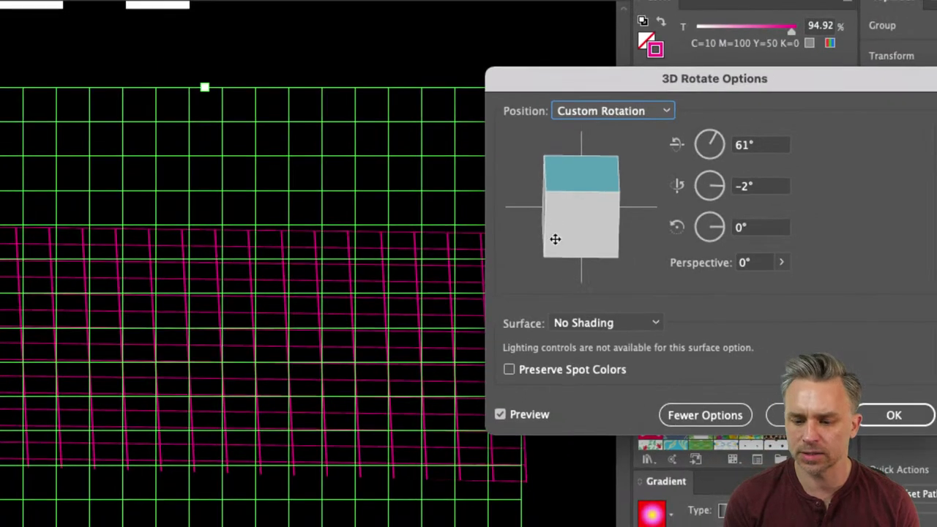
pyautogui.click(789, 268)
pyautogui.write('60')
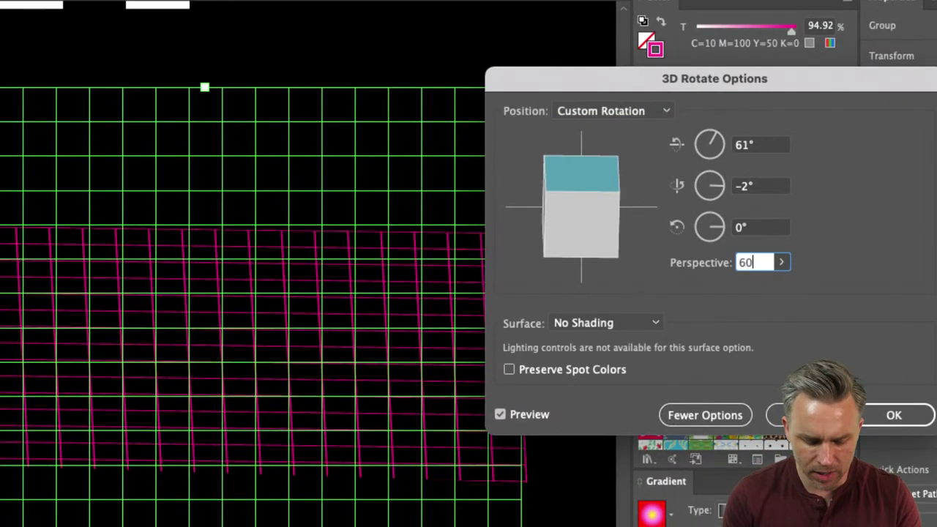
pyautogui.press('Tab')
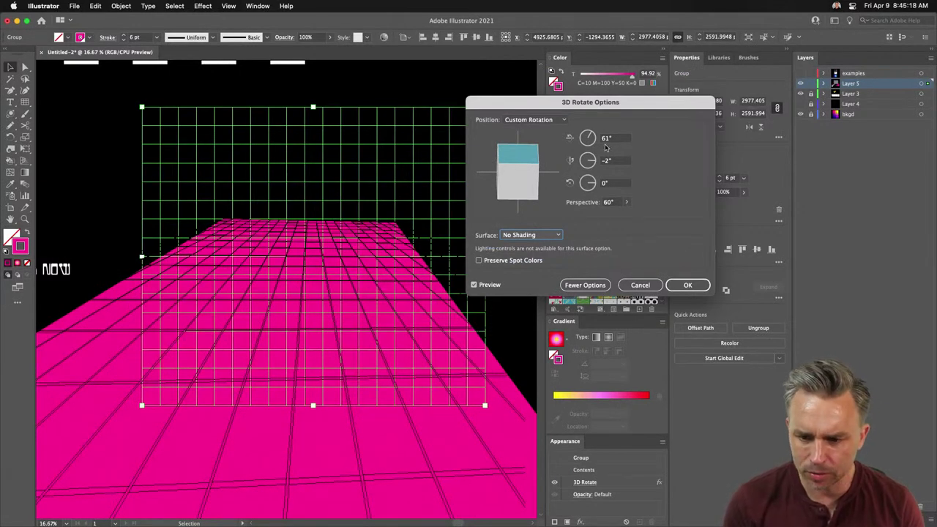
pyautogui.click(626, 202)
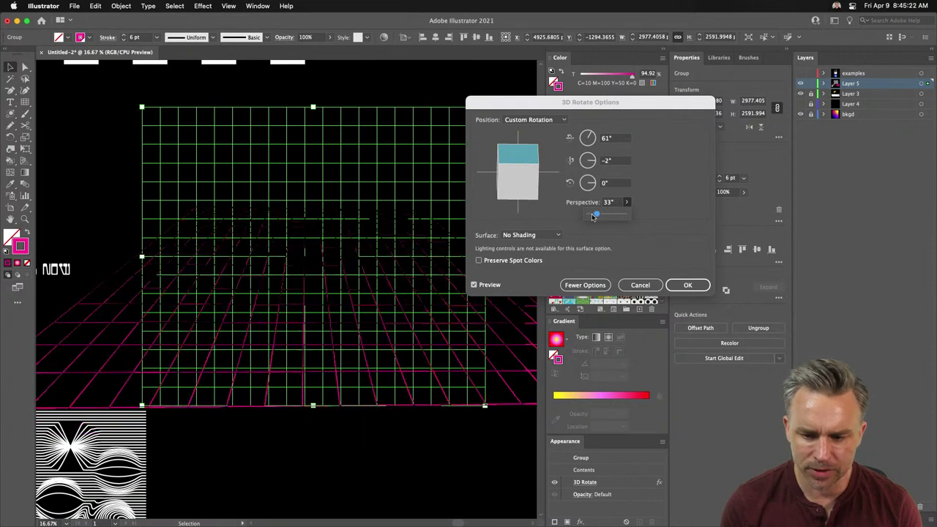
pyautogui.moveTo(597, 216); pyautogui.dragTo(599, 217)
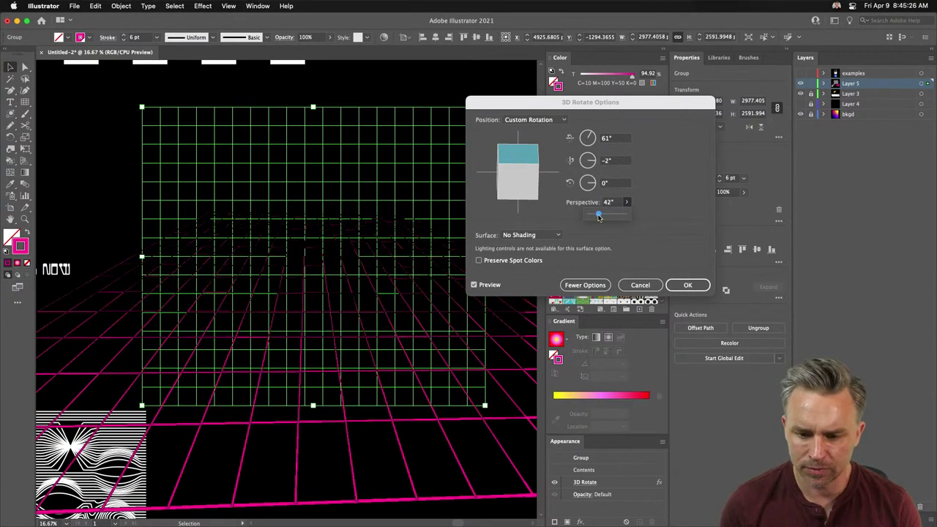
pyautogui.click(607, 202)
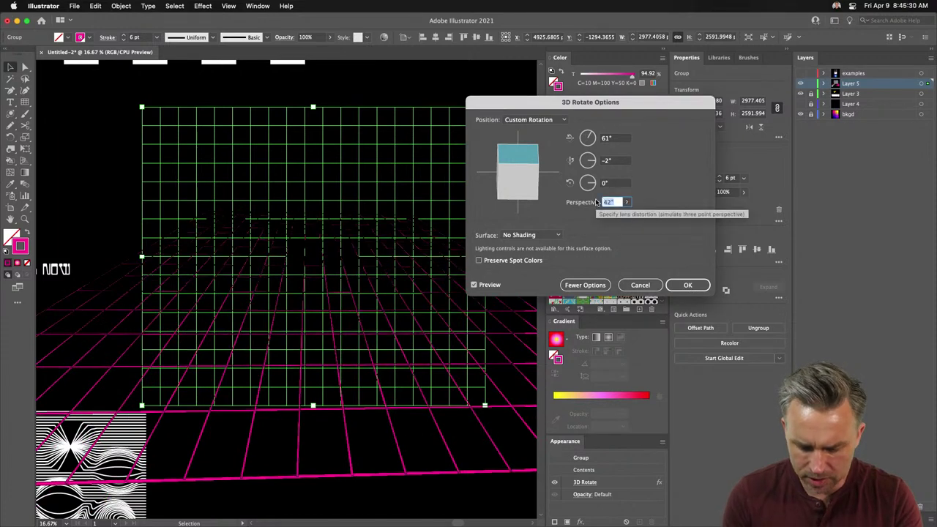
pyautogui.write('45')
pyautogui.press('Tab')
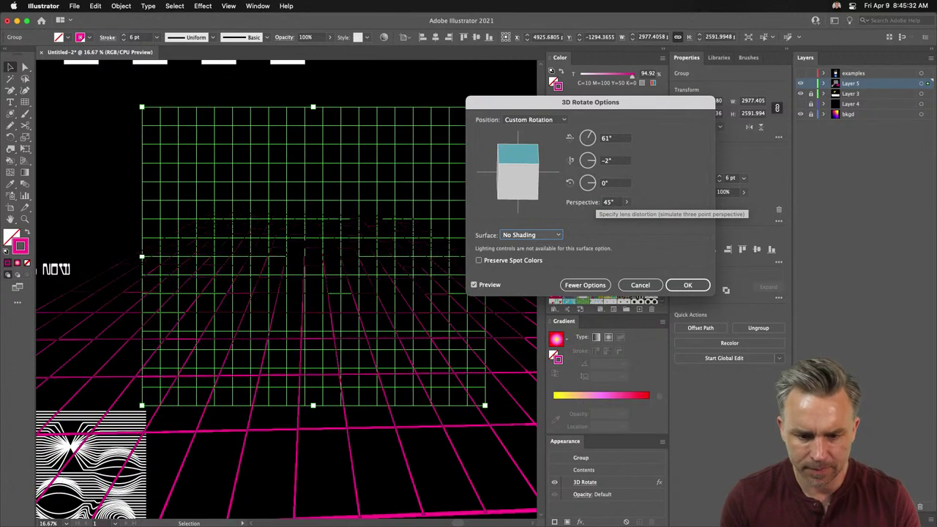
# Set the second rotation angle to 0° and apply the 61°, 0°, 0° rotation.
pyautogui.click(615, 161)
pyautogui.write('0')
pyautogui.press('Tab')
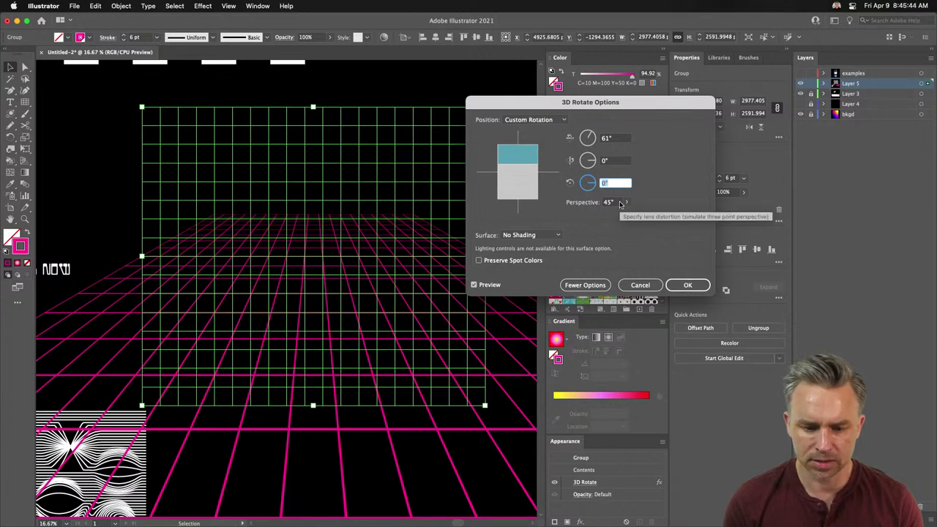
pyautogui.click(674, 285)
pyautogui.click(123, 157)
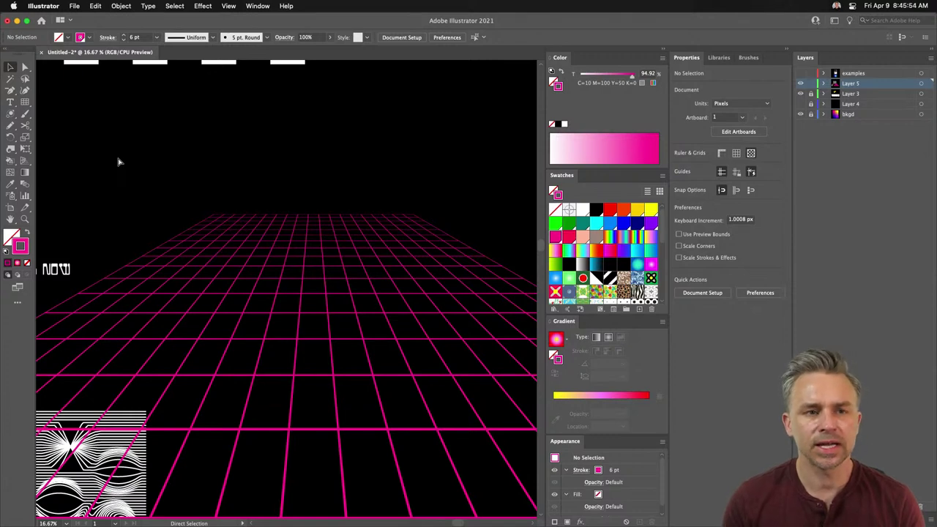
# Zoom out and drag the perspective grid down to the bottom of the artwork.
pyautogui.press('super+minus')
pyautogui.press('super+minus')
pyautogui.press('super+minus')
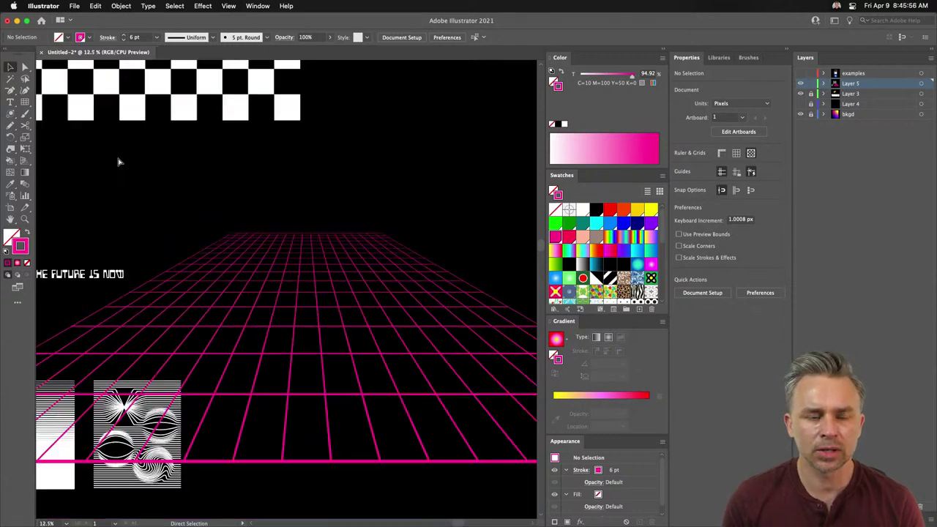
pyautogui.moveTo(99, 192); pyautogui.dragTo(252, 237)
pyautogui.click(234, 309)
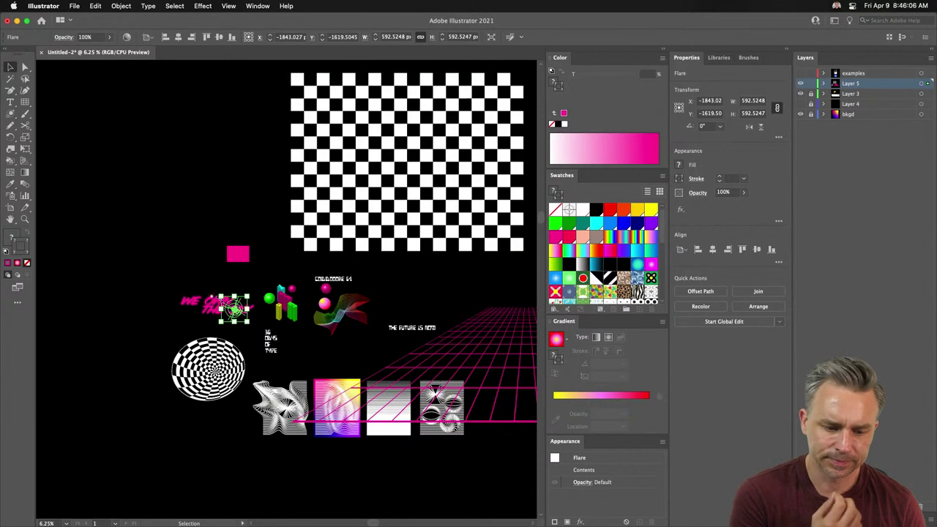
pyautogui.click(191, 255)
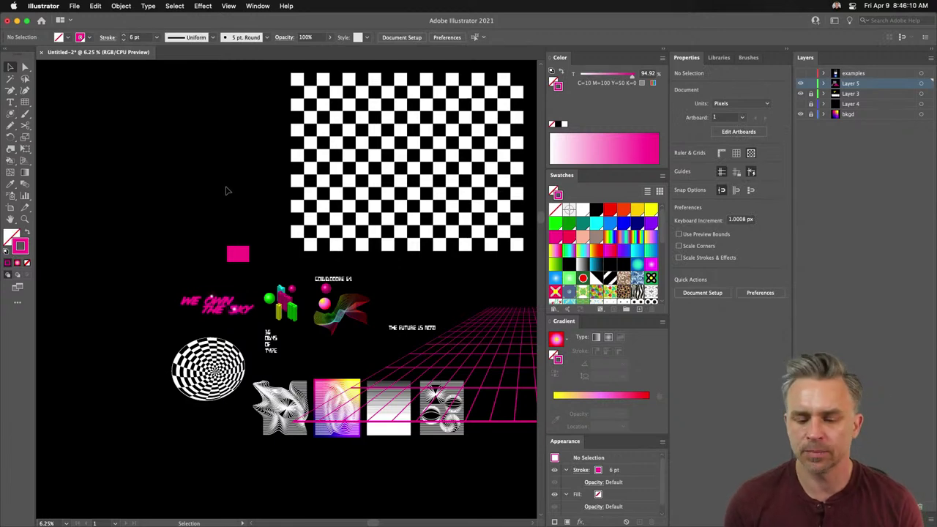
pyautogui.moveTo(454, 271); pyautogui.dragTo(306, 119)
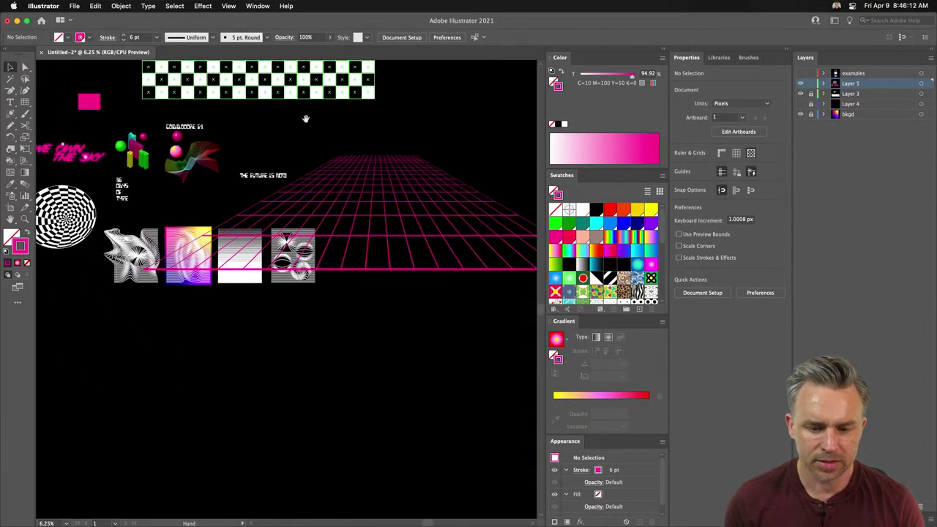
pyautogui.moveTo(366, 207); pyautogui.dragTo(268, 453)
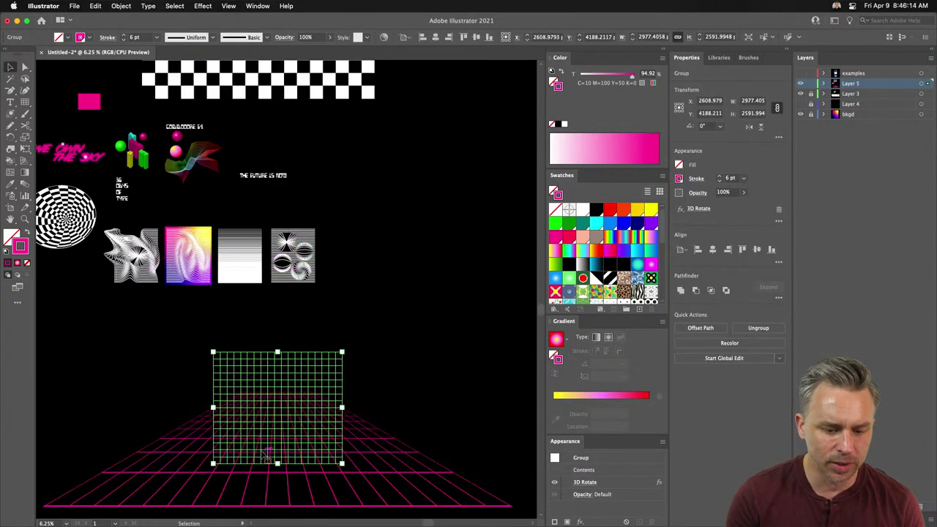
# Move the small pink sphere down beside the grid.
pyautogui.hscroll(-3, 136, 314)
pyautogui.scroll(-2, 137, 313)
pyautogui.click(136, 314)
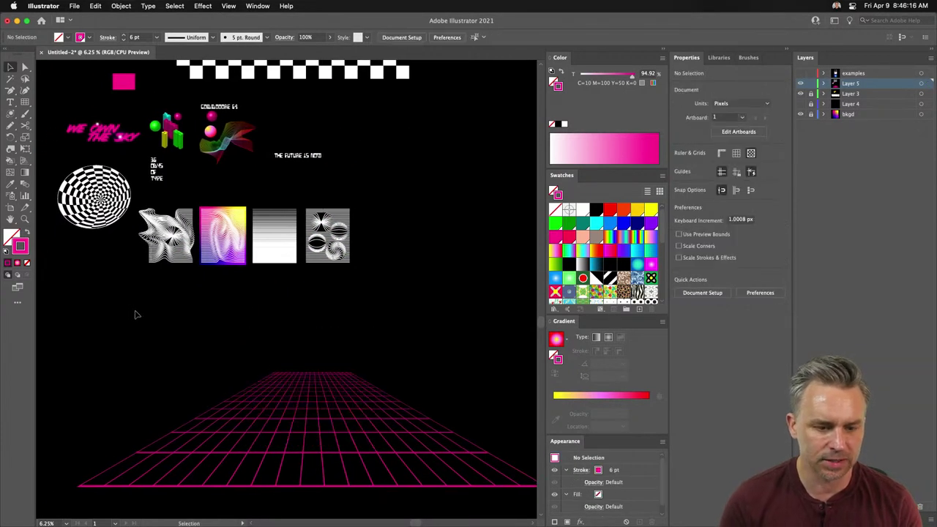
pyautogui.click(193, 141)
pyautogui.click(208, 115)
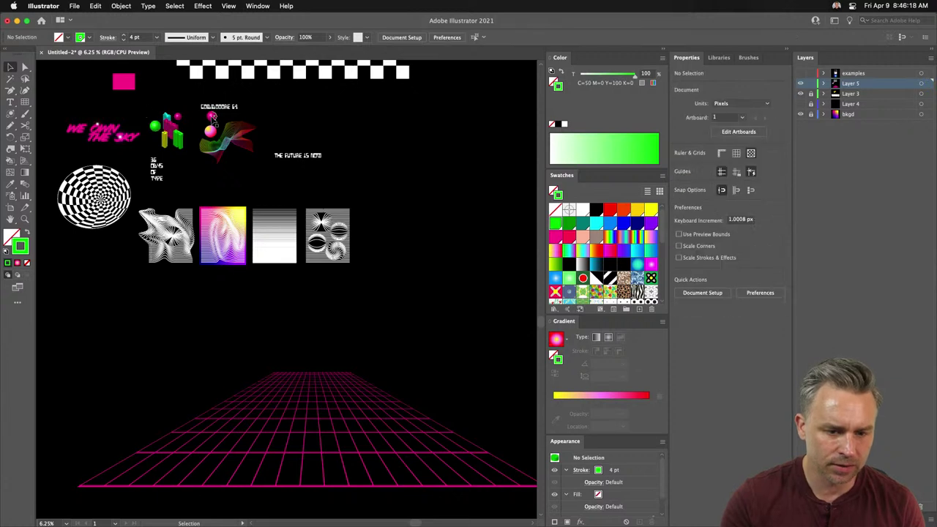
pyautogui.moveTo(211, 116); pyautogui.dragTo(222, 372)
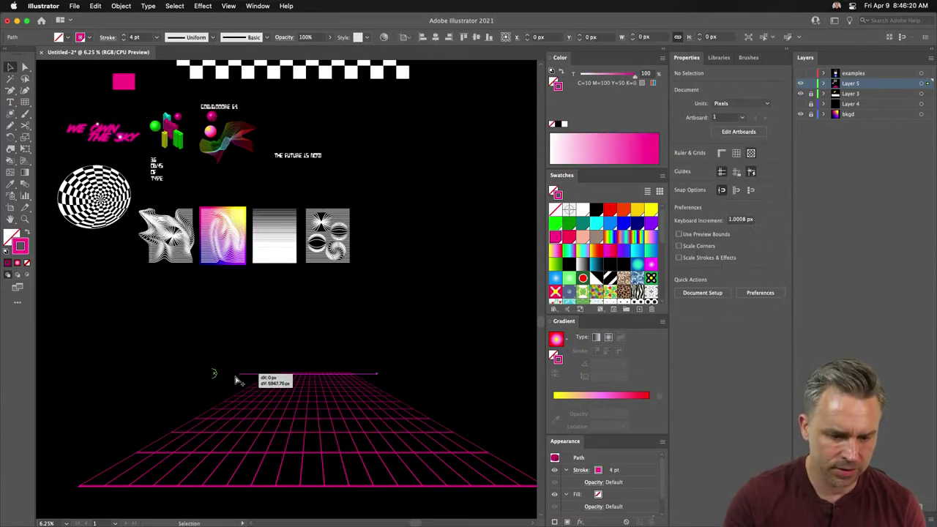
# Shrink the perspective grid by its corner handle and shift it upward.
pyautogui.click(305, 421)
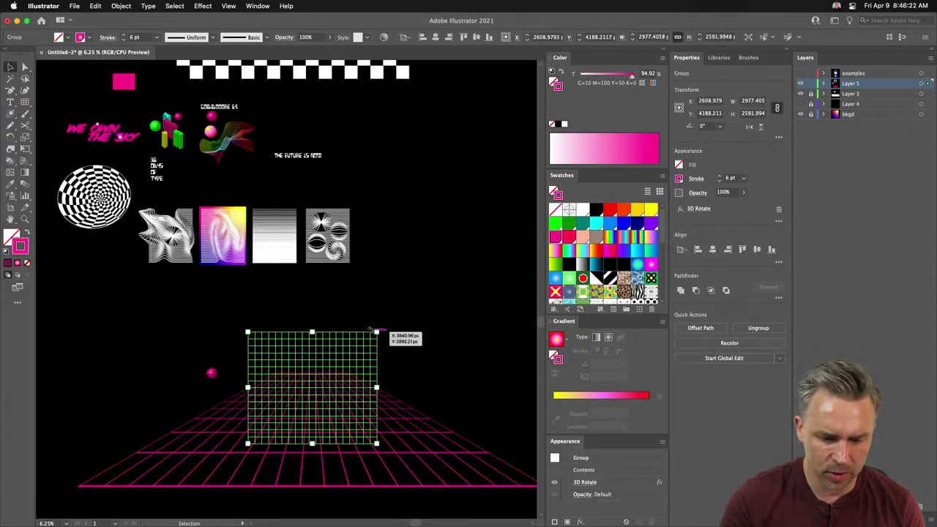
pyautogui.moveTo(375, 332); pyautogui.dragTo(323, 379)
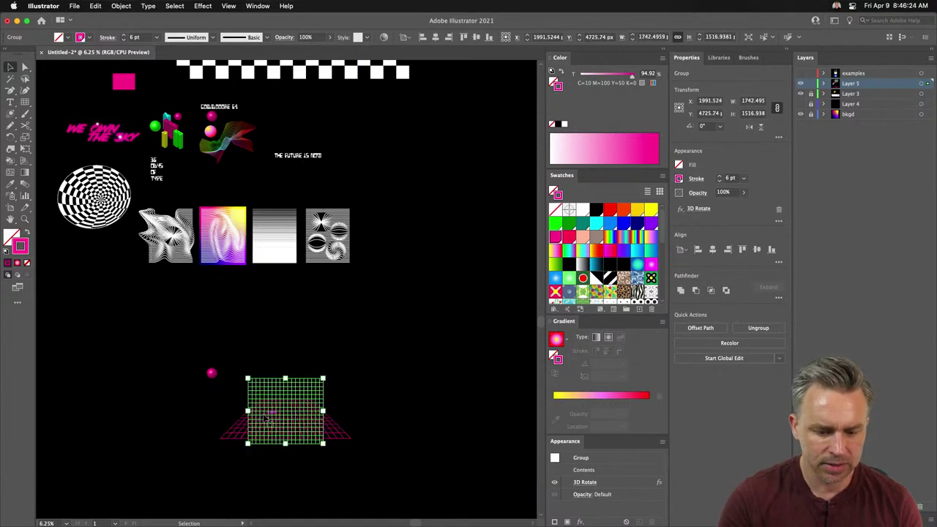
pyautogui.moveTo(268, 419); pyautogui.dragTo(272, 341)
pyautogui.click(188, 342)
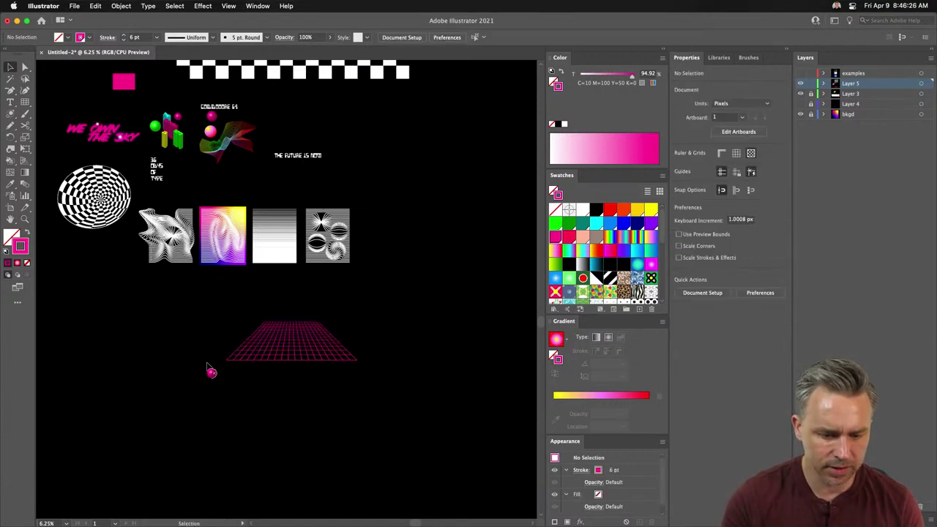
# Cut the WE OWN THE SKY text and paste it above the perspective grid.
pyautogui.scroll(5, 211, 355)
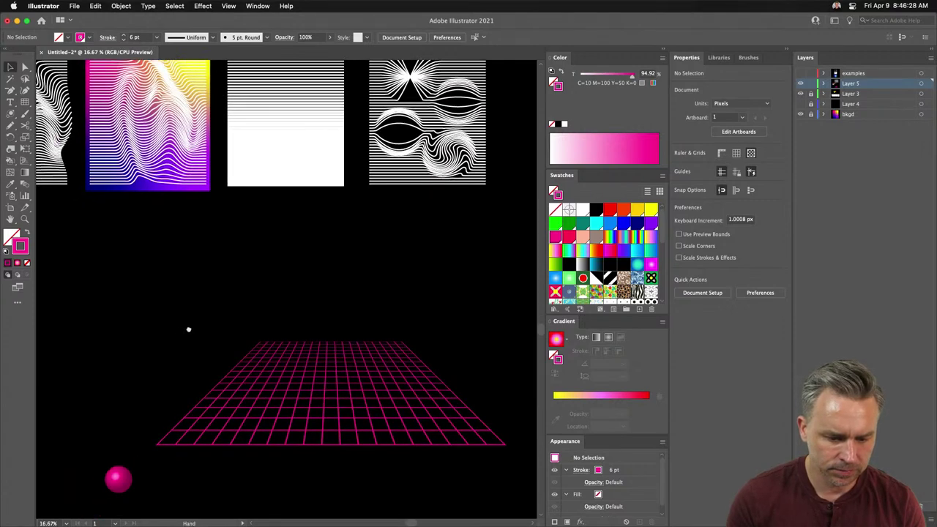
pyautogui.scroll(10, 183, 269)
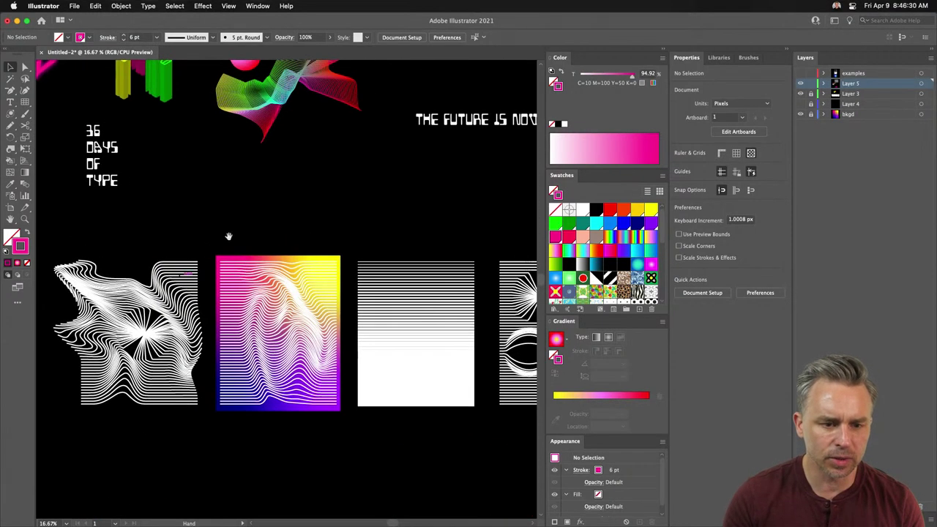
pyautogui.moveTo(124, 185); pyautogui.dragTo(359, 304)
pyautogui.press('Delete')
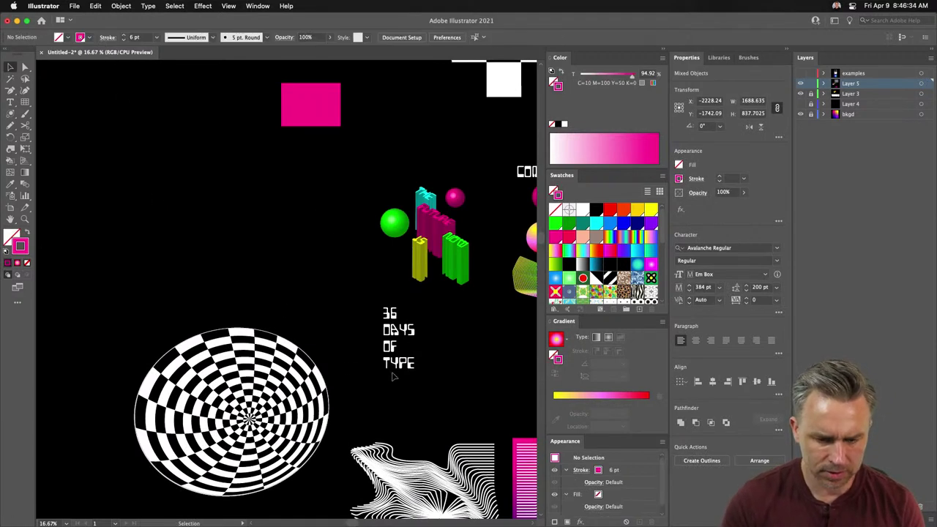
pyautogui.press('space')
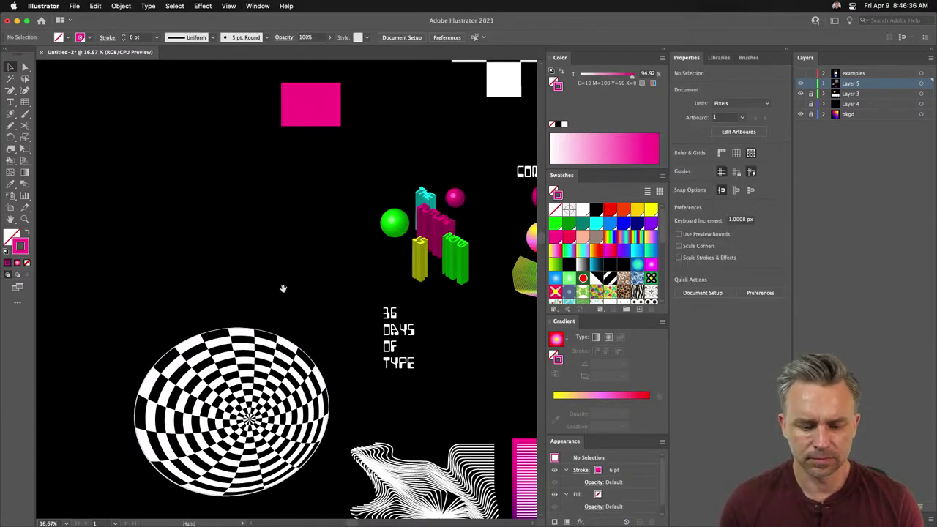
pyautogui.click(395, 350)
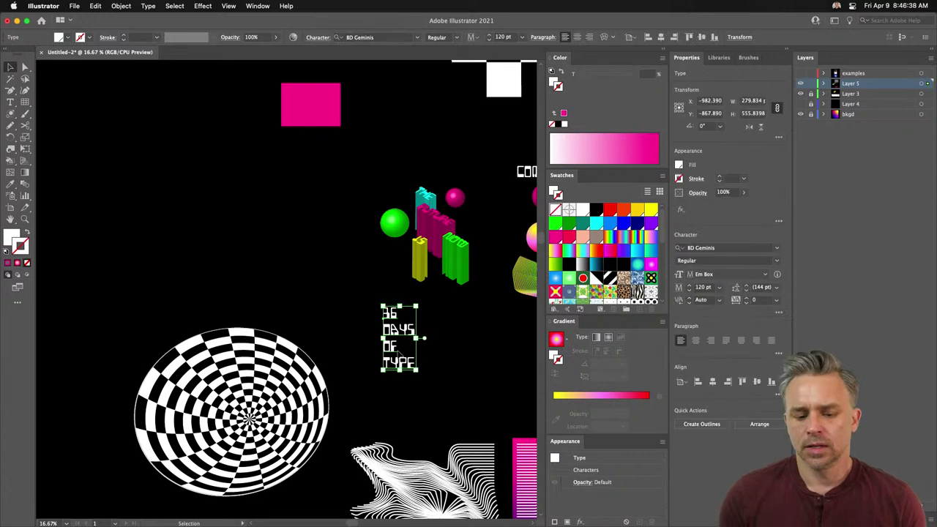
pyautogui.moveTo(471, 412); pyautogui.dragTo(172, 116)
pyautogui.scroll(-5, 241, 224)
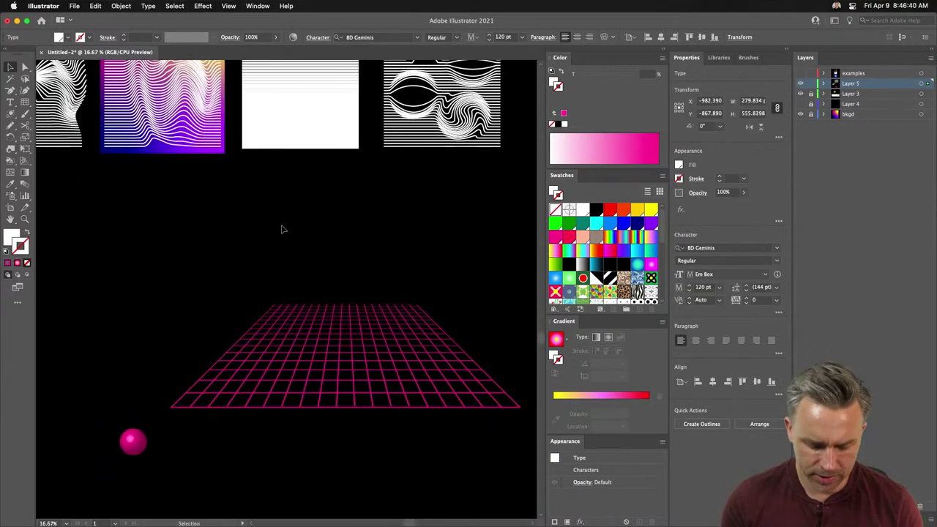
pyautogui.press('super+v')
# Place the WE OWN THE SKY text just above the grid, and nudge the grid down slightly.
pyautogui.moveTo(275, 283); pyautogui.dragTo(353, 291)
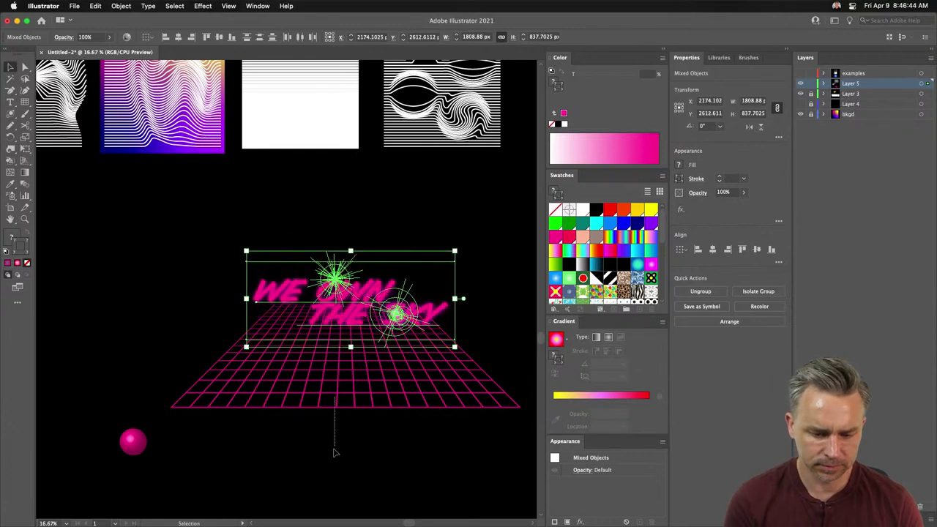
pyautogui.click(335, 402)
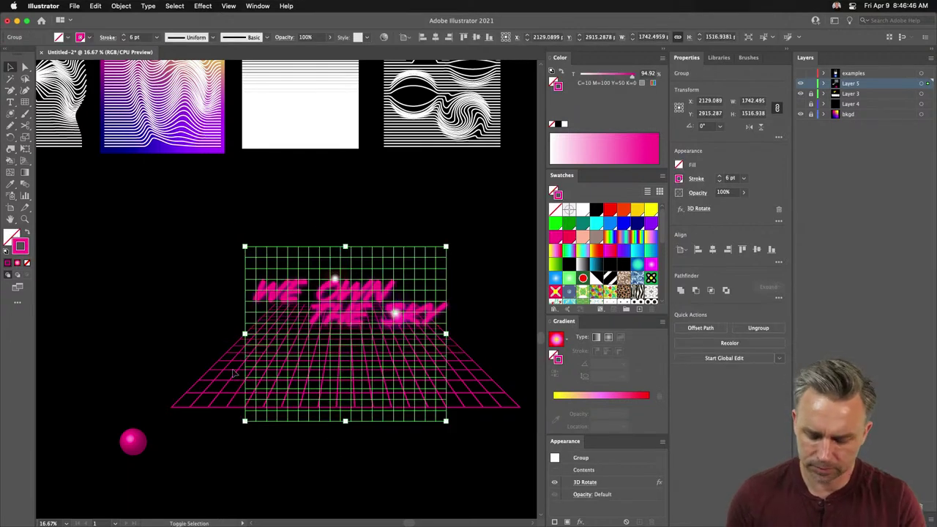
pyautogui.hotkey('shift', 'Down')
pyautogui.hotkey('shift', 'Down')
pyautogui.hotkey('shift', 'Down')
pyautogui.hotkey('shift', 'Down')
pyautogui.hotkey('shift', 'Down')
pyautogui.hotkey('shift', 'Down')
pyautogui.hotkey('shift', 'Down')
pyautogui.hotkey('shift', 'Down')
pyautogui.hotkey('shift', 'Down')
pyautogui.hotkey('shift', 'Down')
pyautogui.hotkey('shift', 'Down')
pyautogui.hotkey('shift', 'Down')
pyautogui.hotkey('shift', 'Down')
pyautogui.hotkey('shift', 'Down')
pyautogui.hotkey('shift', 'Down')
pyautogui.hotkey('shift', 'Down')
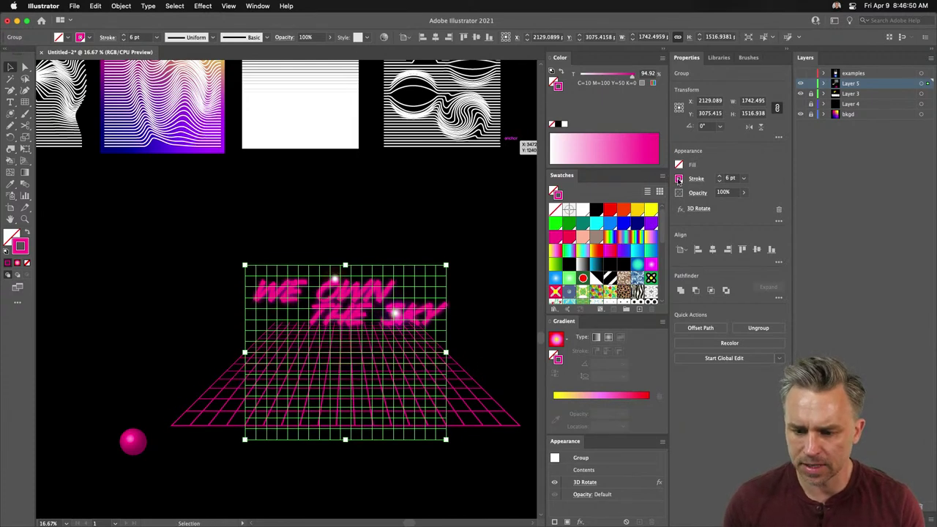
# Change the perspective grid's stroke colour to a cyan swatch, then reselect the grid.
pyautogui.click(679, 180)
pyautogui.click(644, 217)
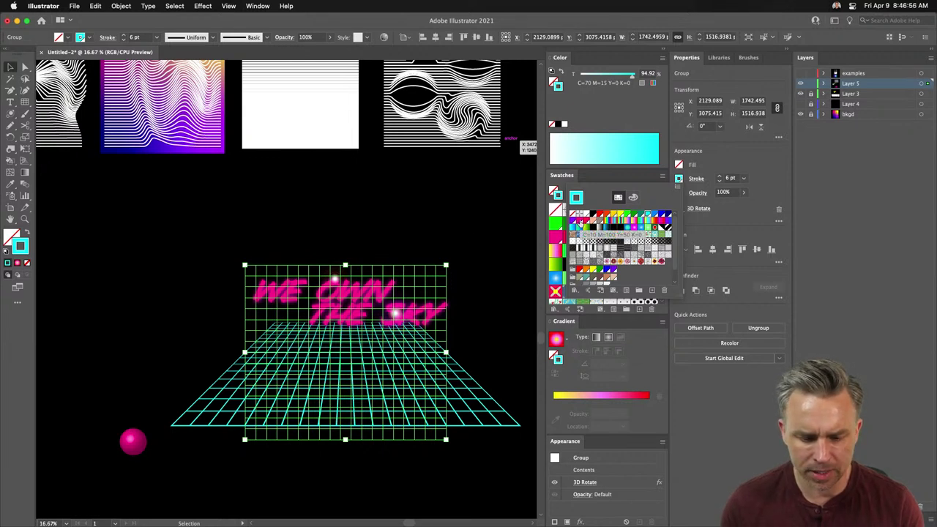
pyautogui.press('Escape')
pyautogui.click(144, 344)
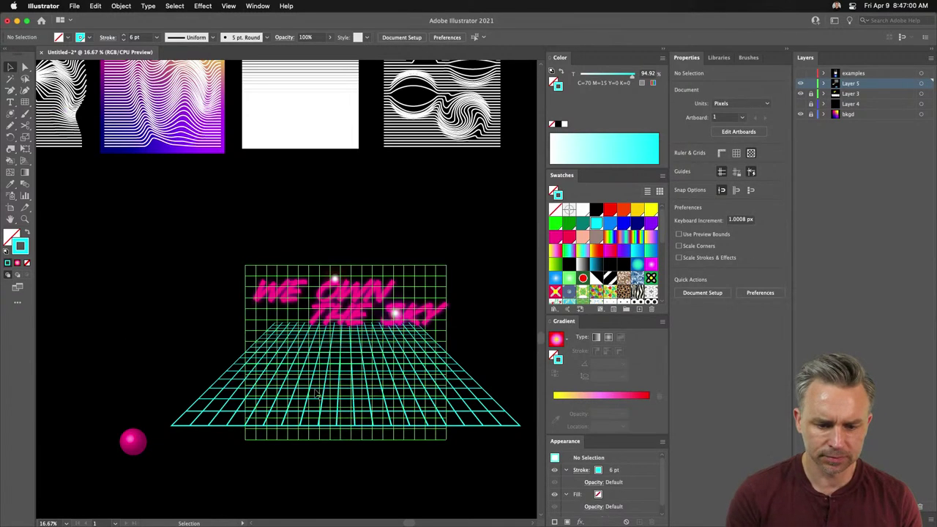
pyautogui.click(333, 415)
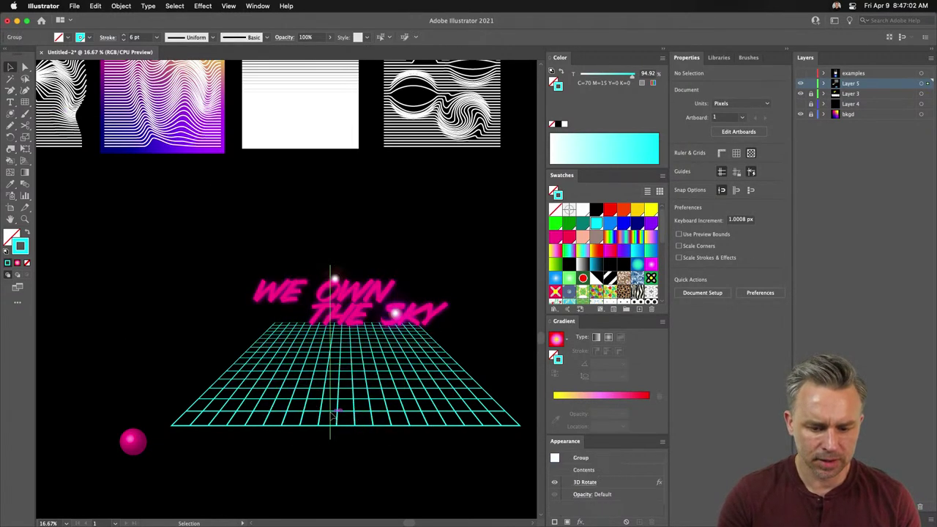
pyautogui.click(175, 6)
# Apply an Outer Glow to the grid and set its colour to cyan 00CFFF, with 100% opacity and 20 px blur.
pyautogui.moveTo(224, 150)
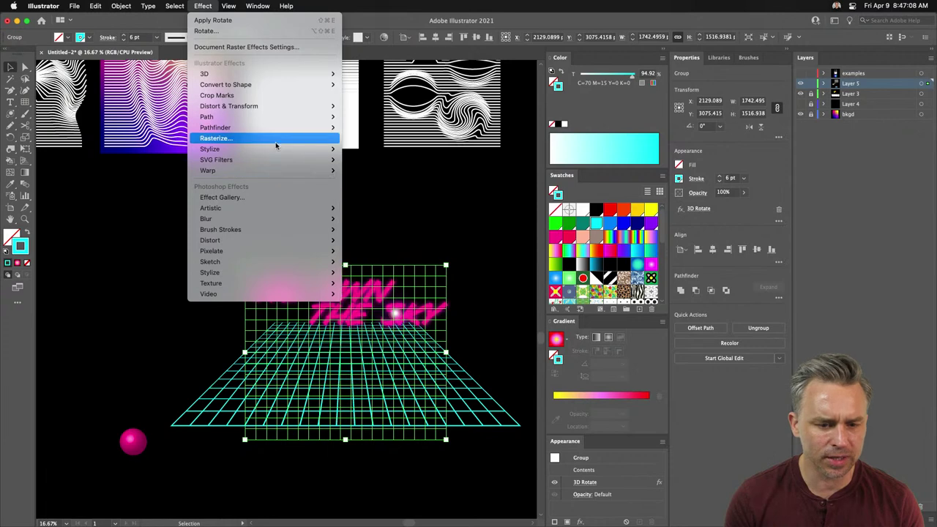
pyautogui.moveTo(278, 149)
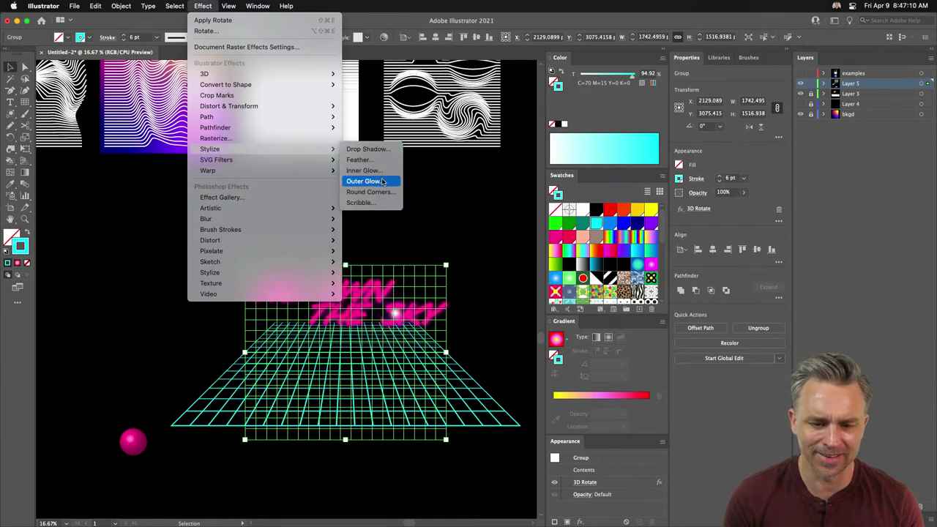
pyautogui.click(382, 182)
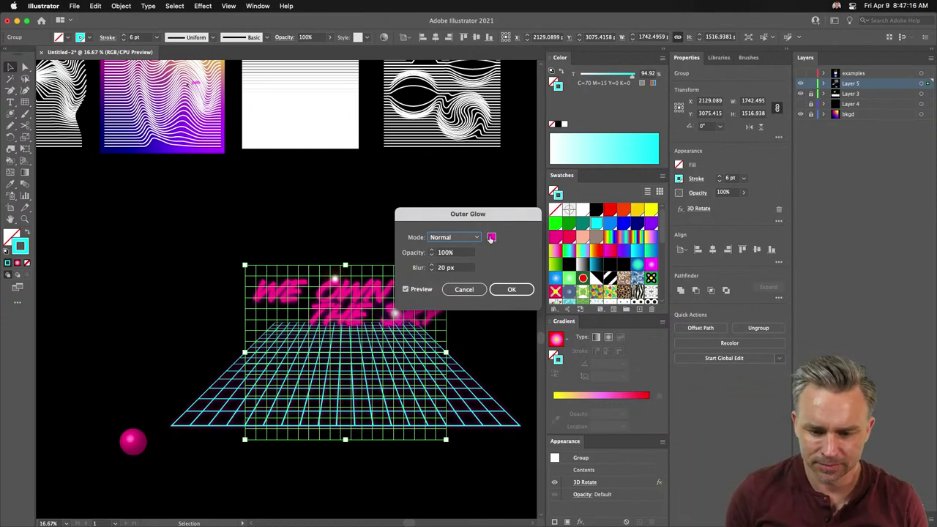
pyautogui.click(492, 238)
pyautogui.moveTo(650, 217); pyautogui.dragTo(652, 244)
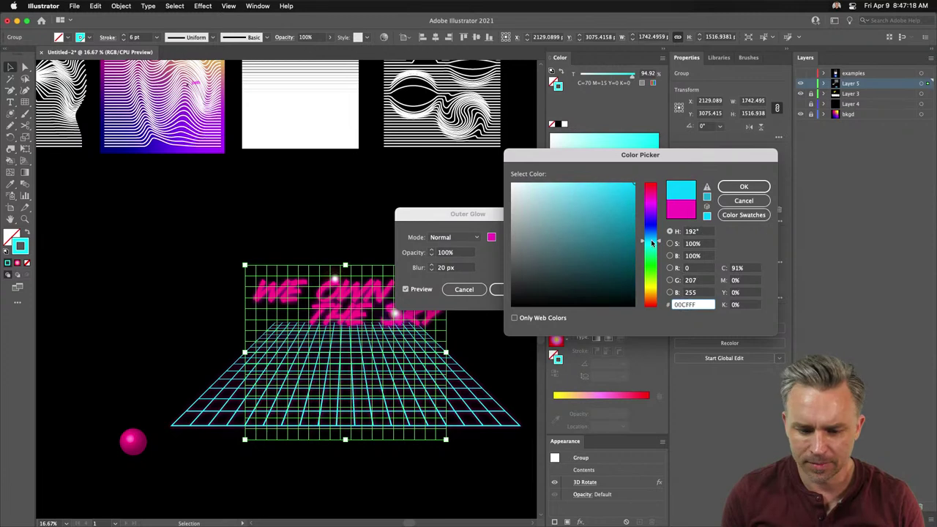
pyautogui.click(727, 191)
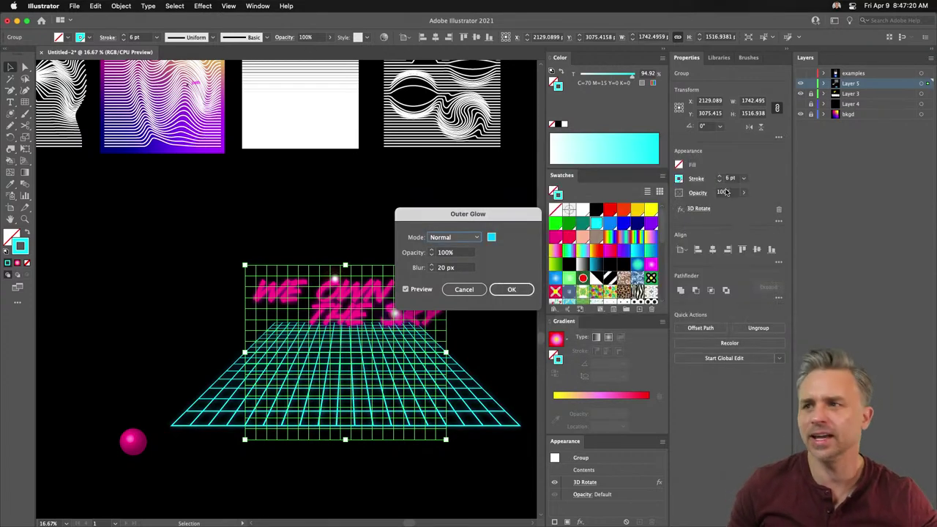
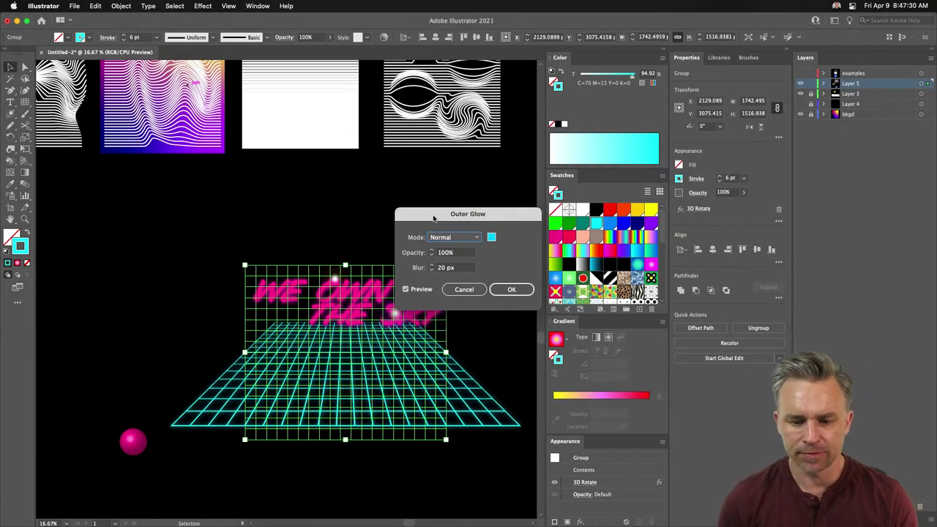
# Raise the cyan Outer Glow blur from 20 px to 40 px, apply it, and deselect.
pyautogui.moveTo(434, 219); pyautogui.dragTo(484, 251)
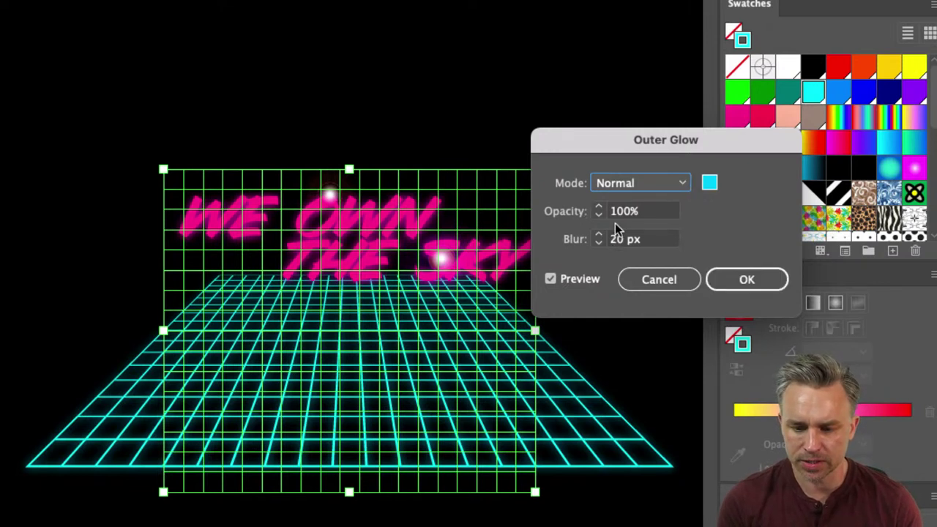
pyautogui.moveTo(617, 246); pyautogui.dragTo(607, 244)
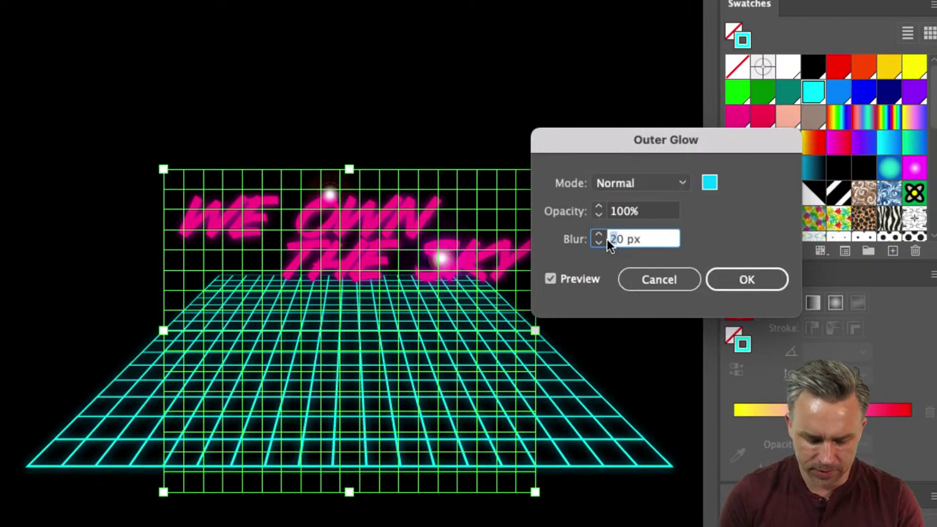
pyautogui.write('4')
pyautogui.press('Tab')
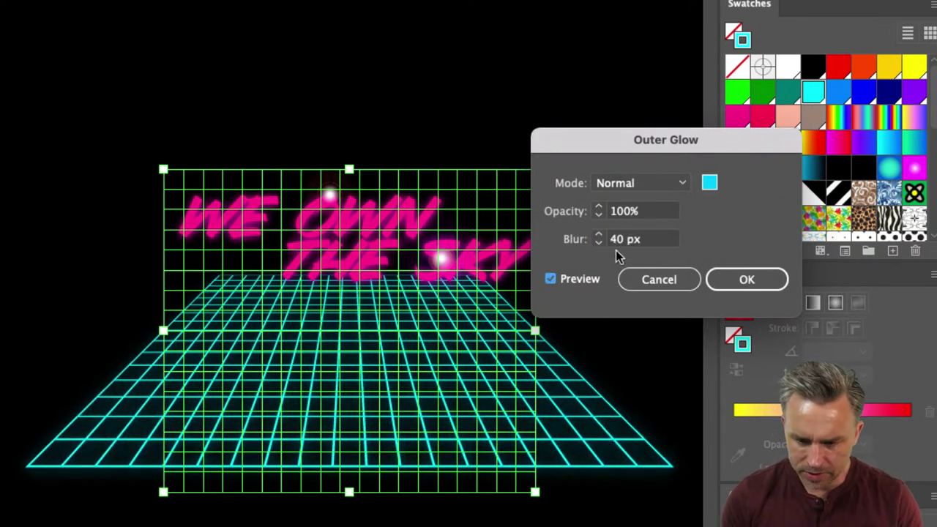
pyautogui.click(721, 280)
pyautogui.click(613, 359)
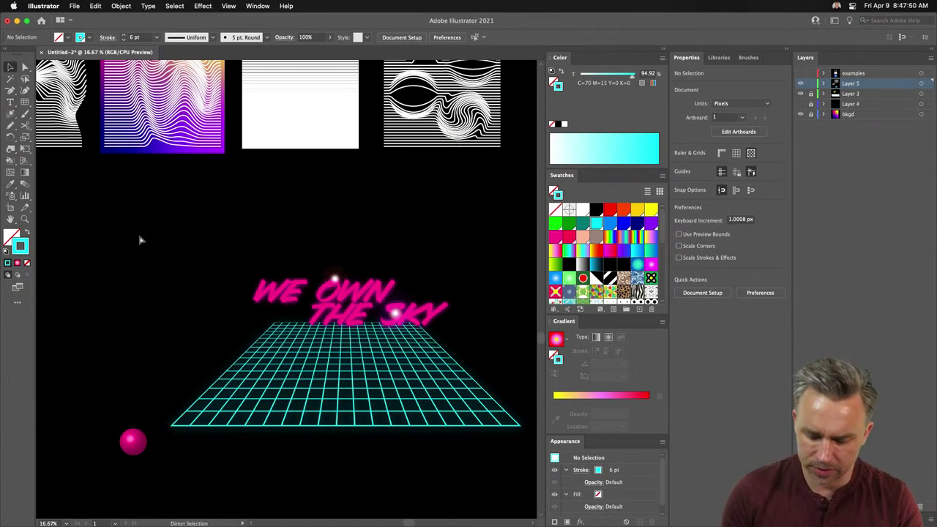
# Draw a circle left of the grid and fill it with a radial cyan-to-0%-opacity gradient.
pyautogui.moveTo(14, 119); pyautogui.dragTo(40, 136)
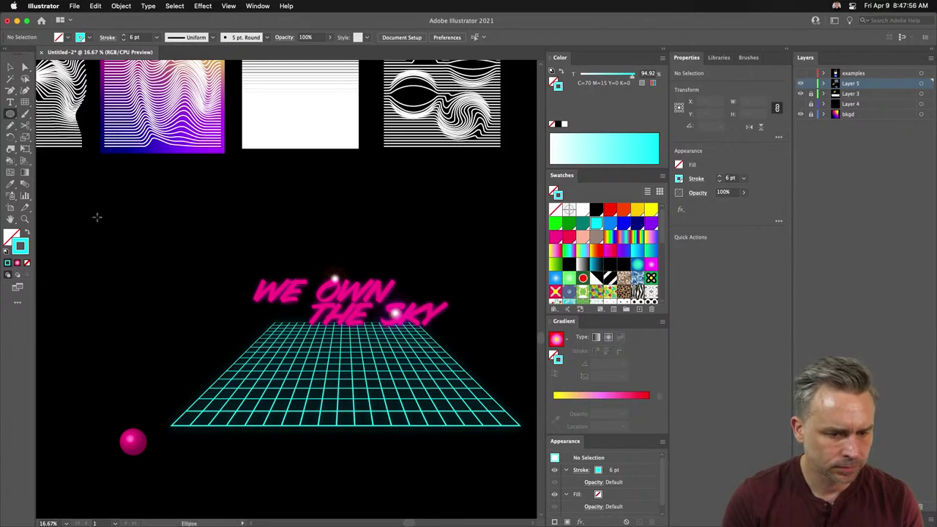
pyautogui.moveTo(100, 221); pyautogui.dragTo(243, 365)
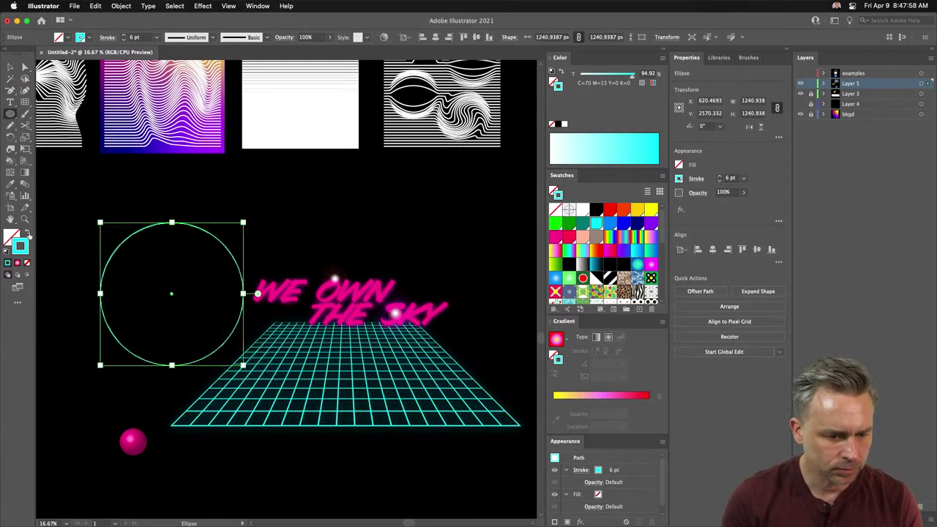
pyautogui.click(28, 232)
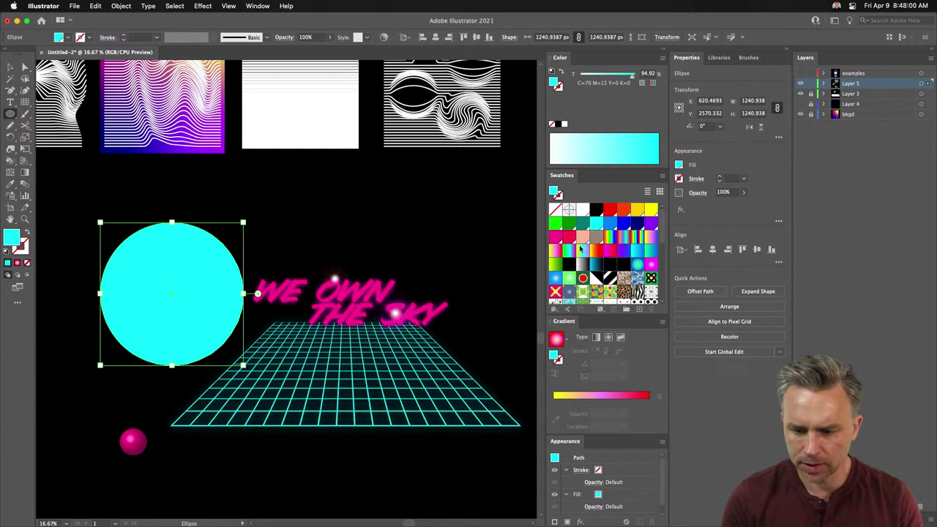
pyautogui.click(580, 268)
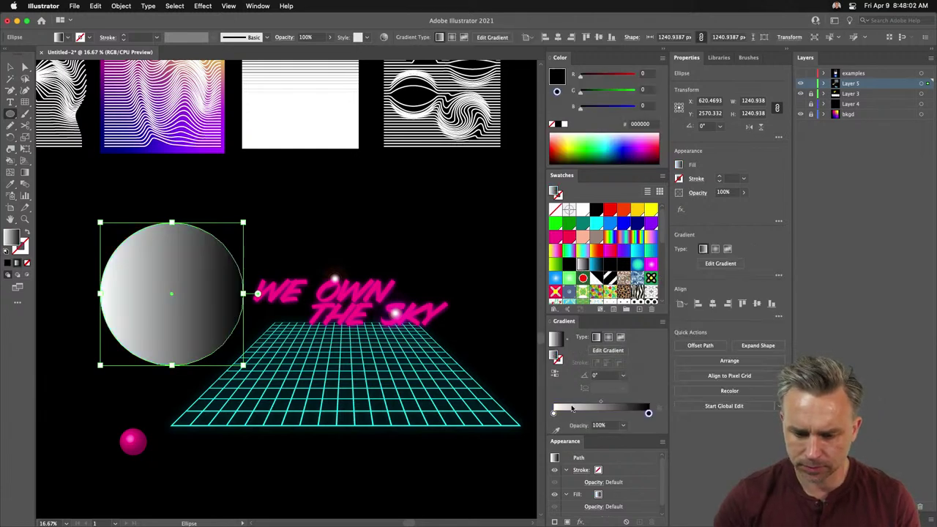
pyautogui.doubleClick(555, 415)
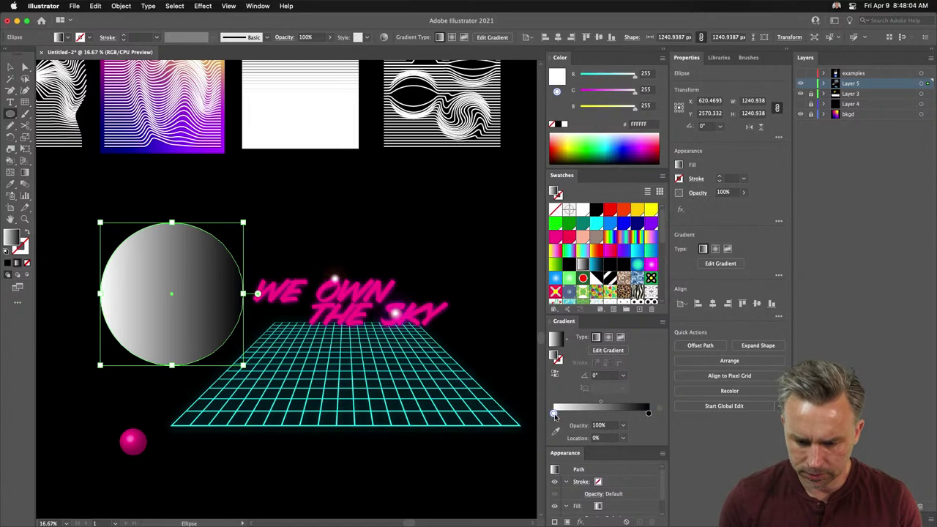
pyautogui.click(597, 307)
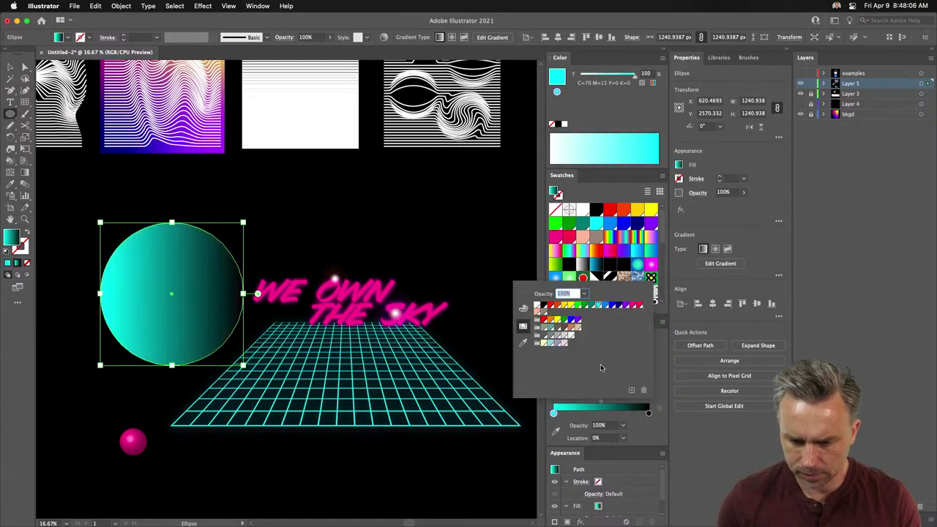
pyautogui.doubleClick(649, 415)
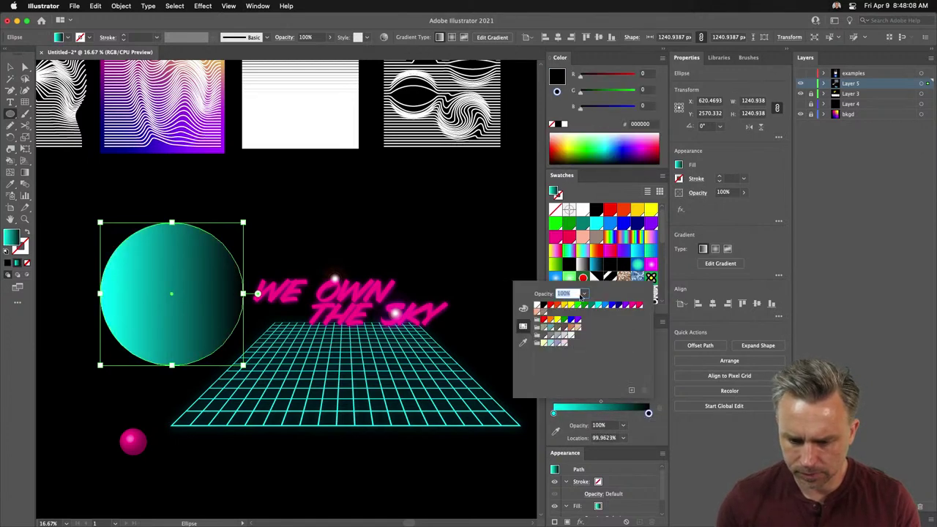
pyautogui.click(599, 307)
pyautogui.moveTo(650, 414); pyautogui.dragTo(650, 414)
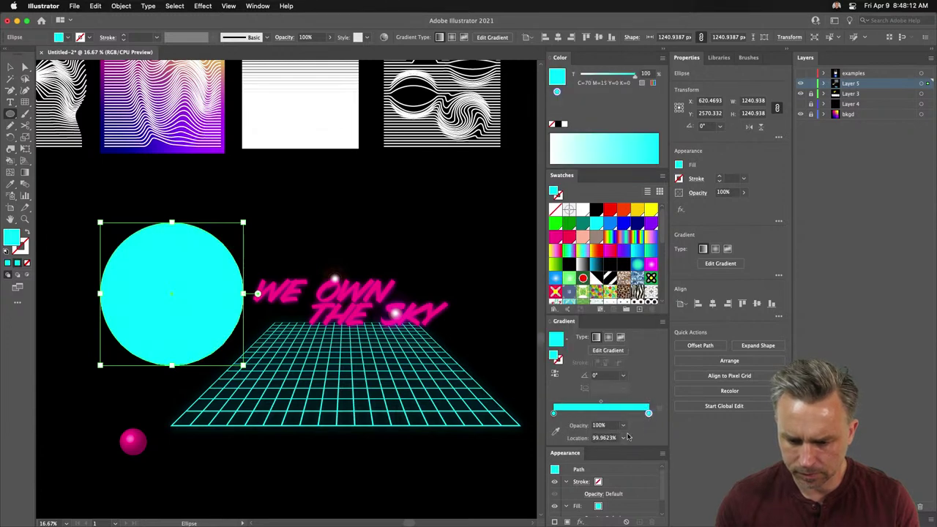
pyautogui.click(622, 425)
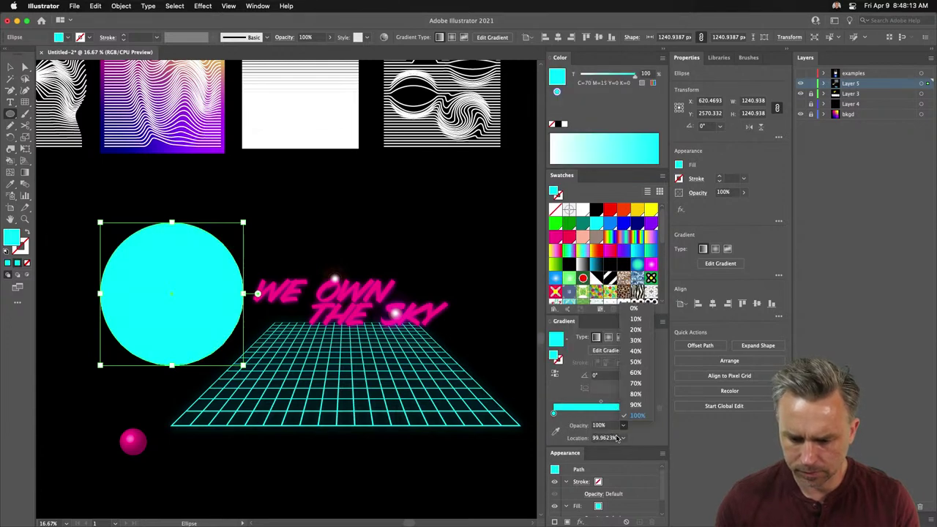
pyautogui.click(634, 309)
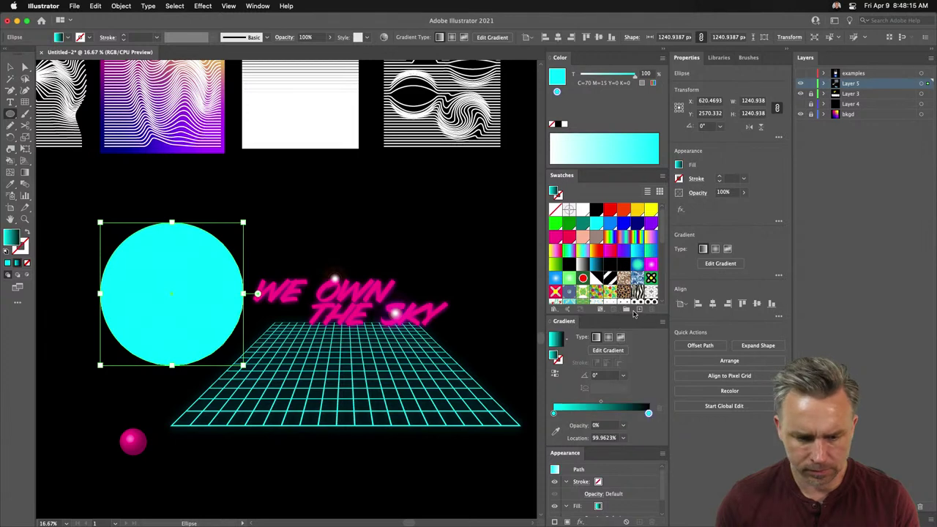
pyautogui.click(608, 337)
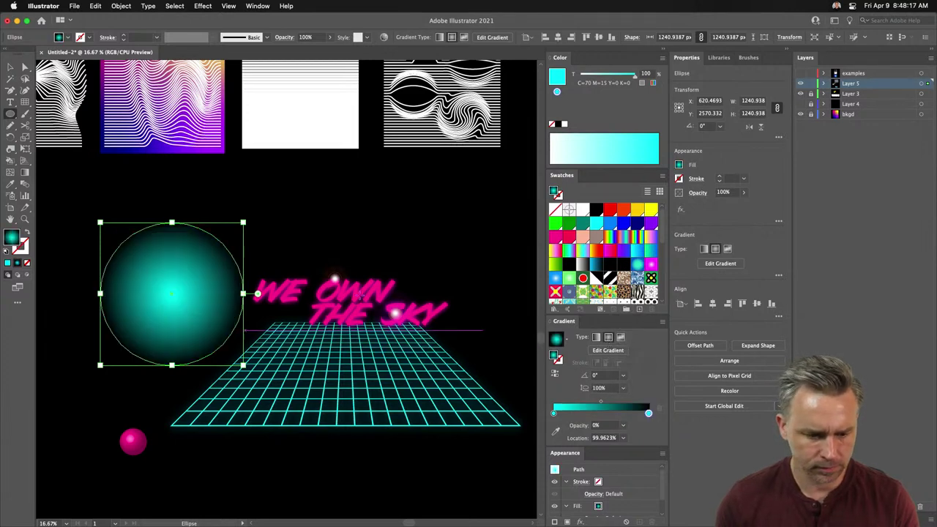
# Squash the glow circle into a flat ellipse and place it on the horizon under the text.
pyautogui.click(10, 66)
pyautogui.moveTo(172, 222); pyautogui.dragTo(171, 326)
pyautogui.moveTo(129, 352)
pyautogui.mouseDown()
pyautogui.moveTo(351, 324)
pyautogui.moveTo(274, 338)
pyautogui.moveTo(281, 345)
pyautogui.moveTo(308, 330)
pyautogui.moveTo(333, 334)
pyautogui.moveTo(285, 348)
pyautogui.mouseUp()
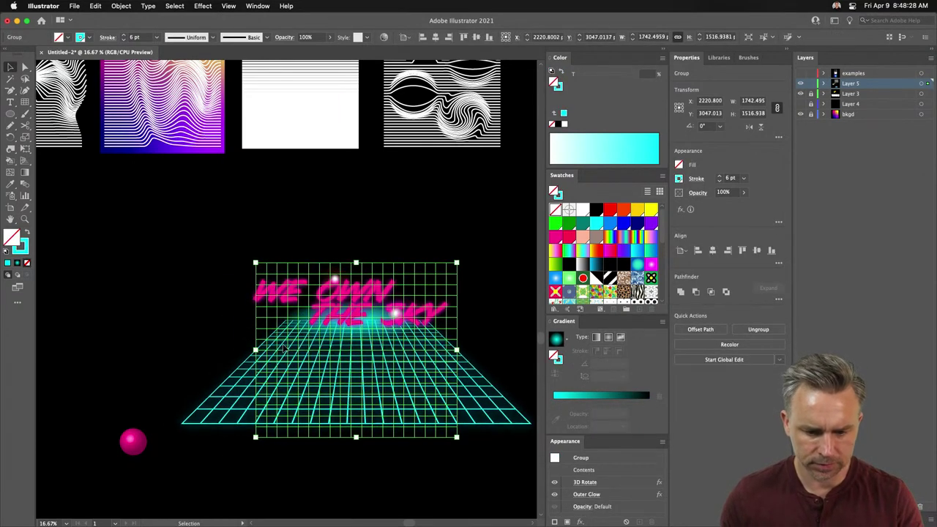
# Duplicate the grid and text group upward and Expand Appearance on the copy.
pyautogui.click(176, 298)
pyautogui.click(241, 394)
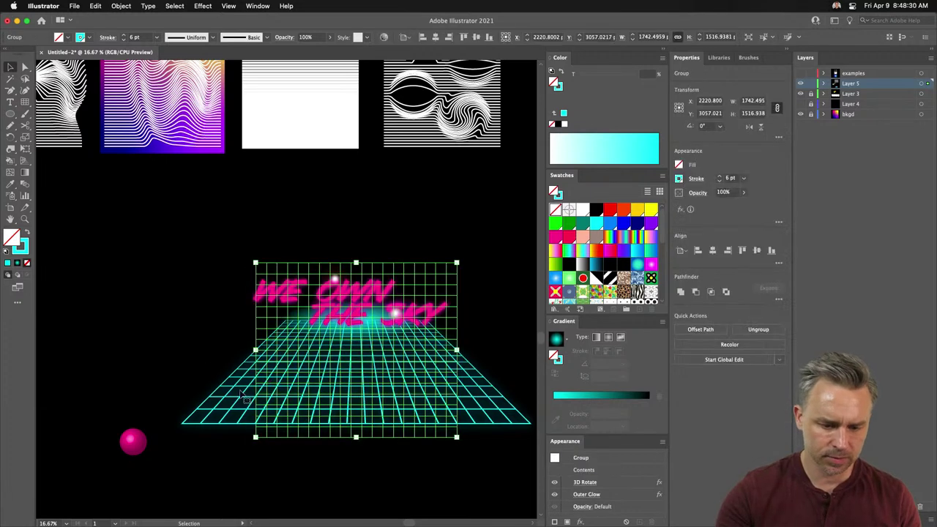
pyautogui.moveTo(238, 404); pyautogui.dragTo(252, 300)
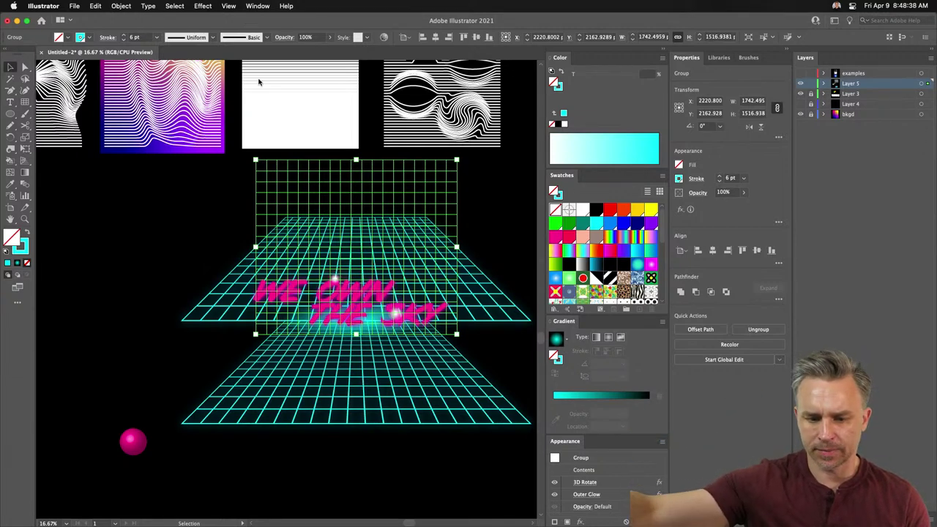
pyautogui.click(120, 6)
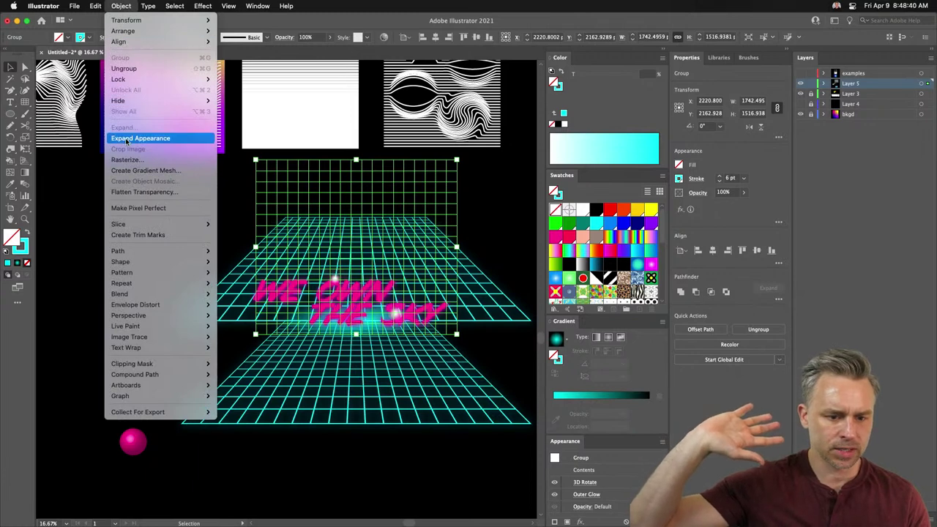
pyautogui.click(126, 139)
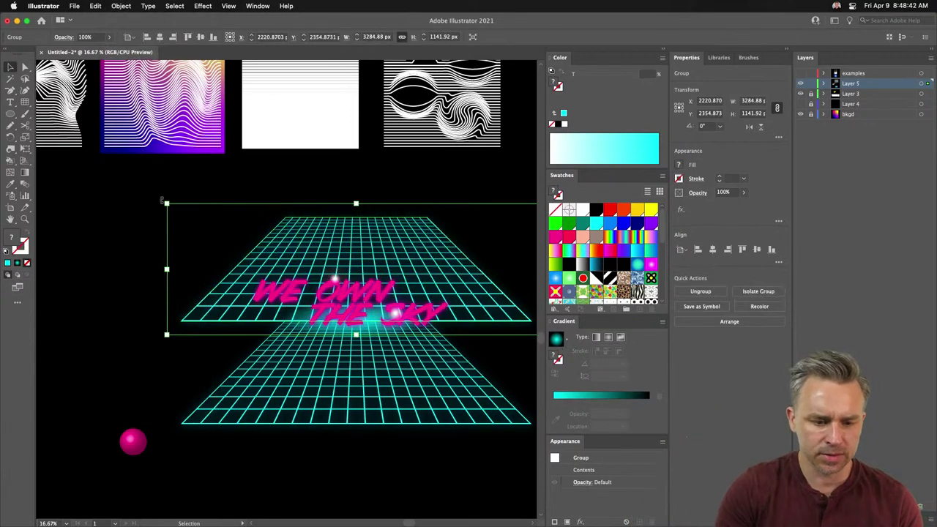
# Flip the grid copy 180° and nudge it upward to form a ceiling.
pyautogui.moveTo(162, 198); pyautogui.dragTo(438, 334)
pyautogui.hscroll(-3, 226, 227)
pyautogui.scroll(-1, 225, 228)
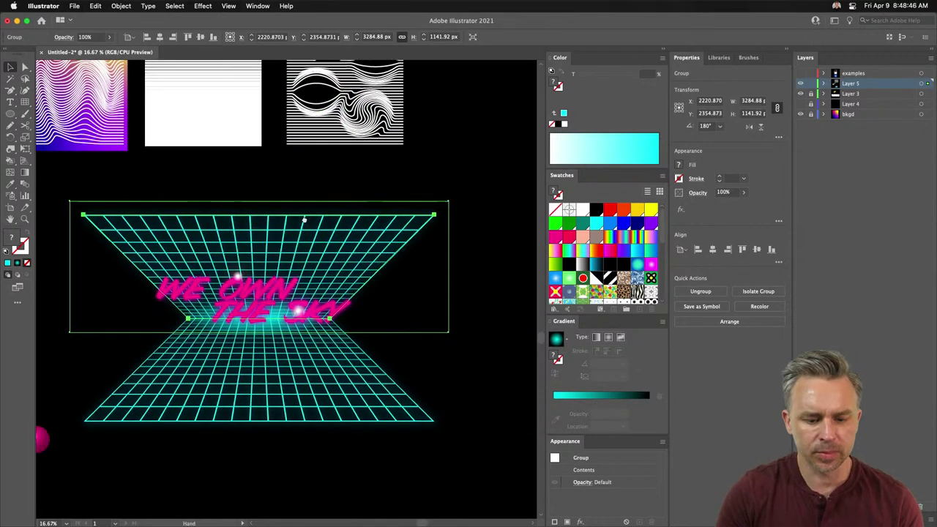
pyautogui.hotkey('shift', 'Up')
pyautogui.hotkey('shift', 'Up')
pyautogui.hotkey('shift', 'Up')
pyautogui.hotkey('shift', 'Up')
pyautogui.hotkey('shift', 'Up')
pyautogui.hotkey('shift', 'Up')
pyautogui.hotkey('shift', 'Up')
pyautogui.hotkey('shift', 'Up')
pyautogui.hotkey('shift', 'Up')
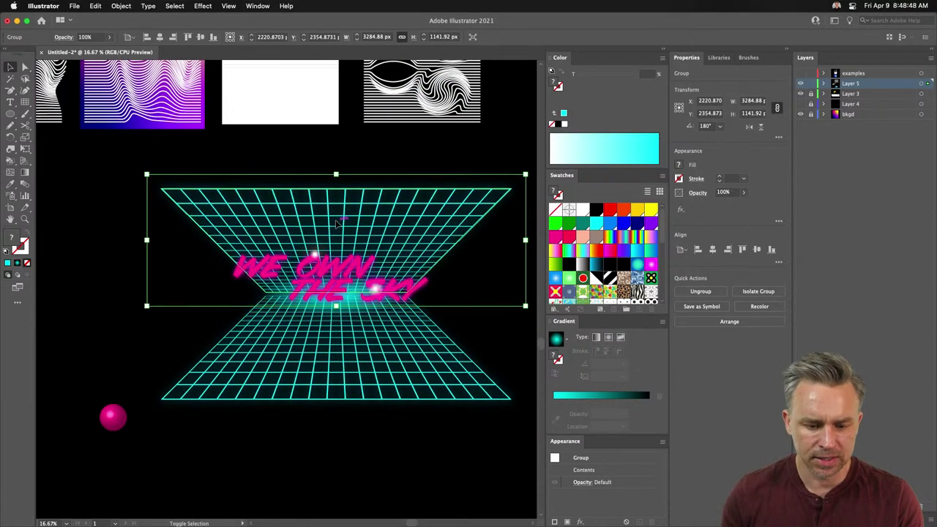
pyautogui.hotkey('shift', 'Up')
pyautogui.hotkey('shift', 'Up')
pyautogui.hotkey('shift', 'Up')
pyautogui.hotkey('shift', 'Up')
pyautogui.hotkey('shift', 'Up')
pyautogui.hotkey('shift', 'Up')
pyautogui.hotkey('shift', 'Up')
pyautogui.hotkey('shift', 'Up')
pyautogui.hotkey('shift', 'Up')
pyautogui.hotkey('shift', 'Up')
pyautogui.hotkey('shift', 'Up')
pyautogui.hotkey('shift', 'Up')
pyautogui.hotkey('shift', 'Up')
pyautogui.hotkey('shift', 'Up')
pyautogui.hotkey('shift', 'Up')
pyautogui.hotkey('shift', 'Up')
pyautogui.hotkey('shift', 'Up')
pyautogui.hotkey('shift', 'Up')
pyautogui.hotkey('shift', 'Up')
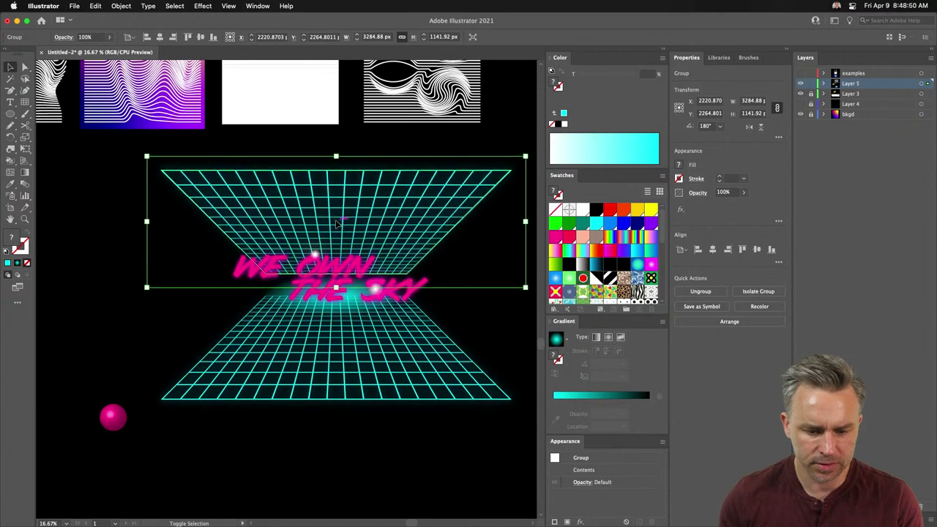
# Expand Appearance on the original lower grid group.
pyautogui.click(227, 410)
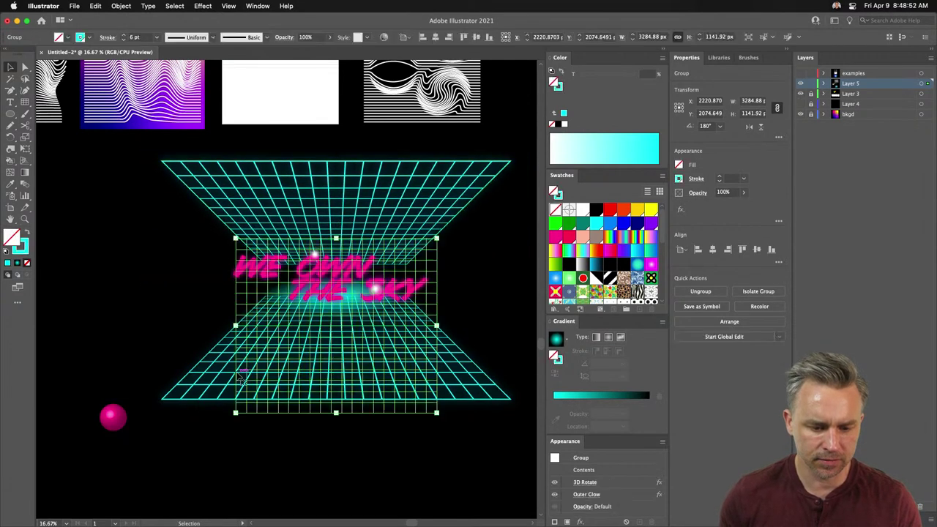
pyautogui.click(148, 5)
pyautogui.moveTo(121, 5)
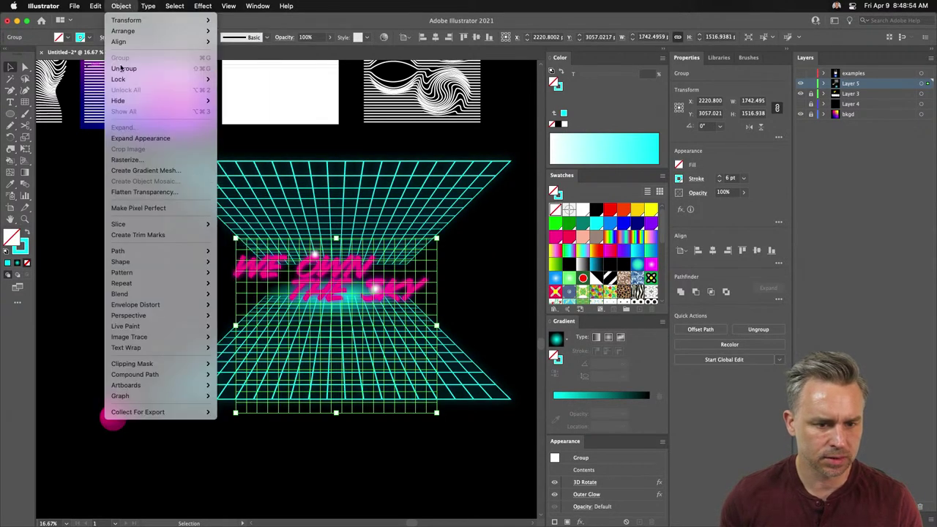
pyautogui.click(125, 138)
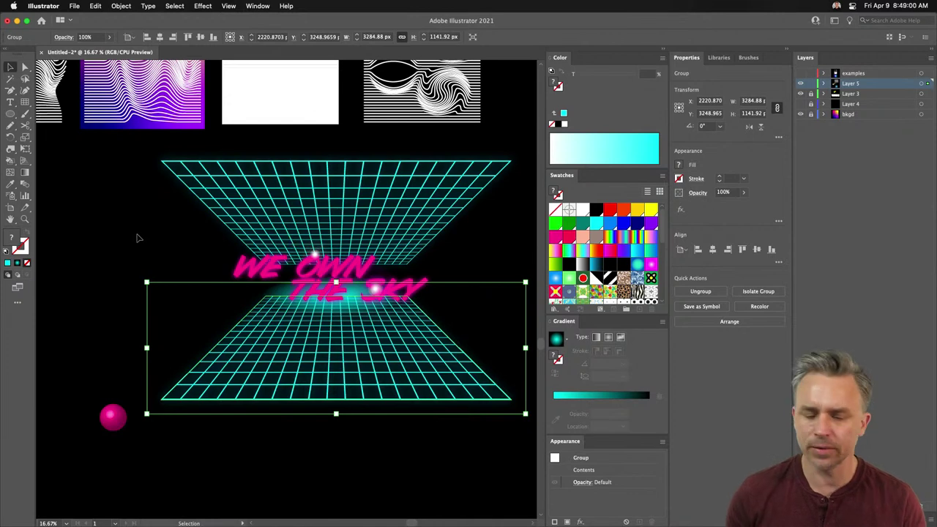
# Cut the pink sphere and paste it into the centre of the view.
pyautogui.click(139, 241)
pyautogui.moveTo(106, 426); pyautogui.dragTo(240, 352)
pyautogui.click(190, 324)
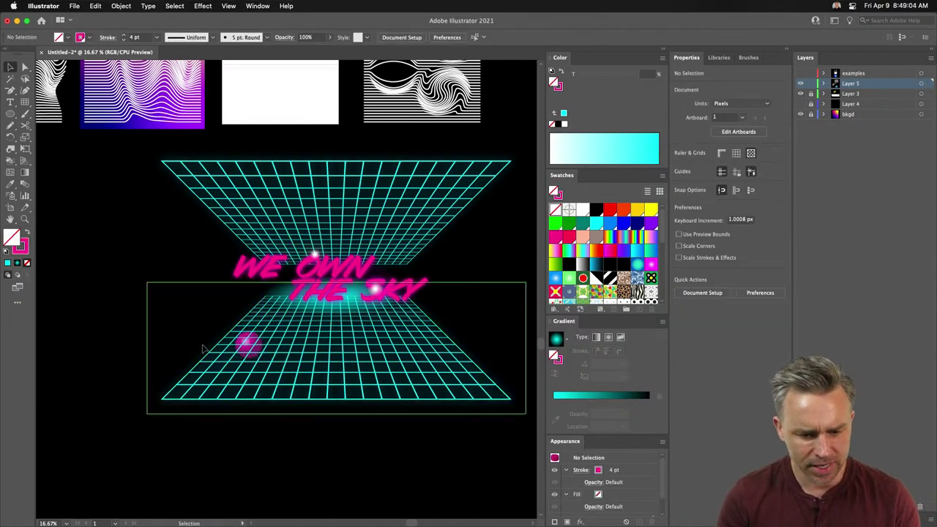
pyautogui.hotkey('ctrl', 'z')
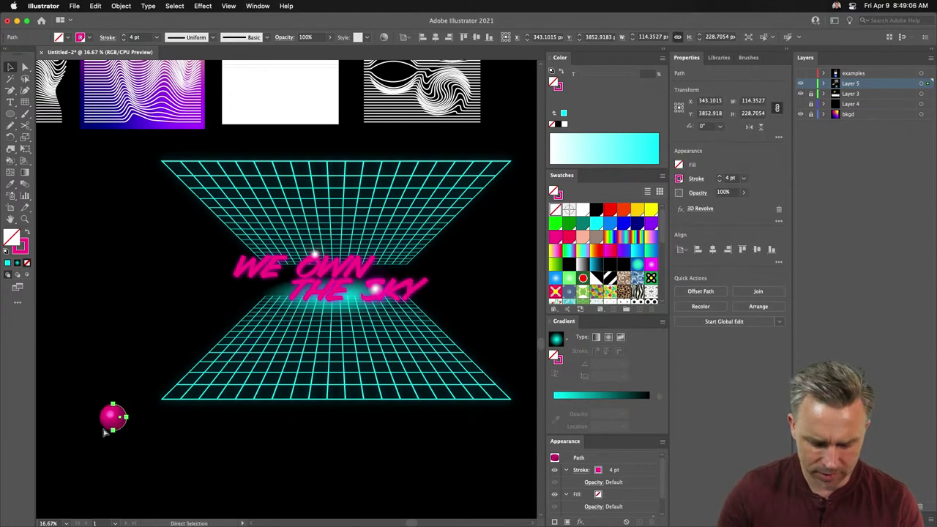
pyautogui.hotkey('ctrl', 'x')
pyautogui.hotkey('ctrl', 'v')
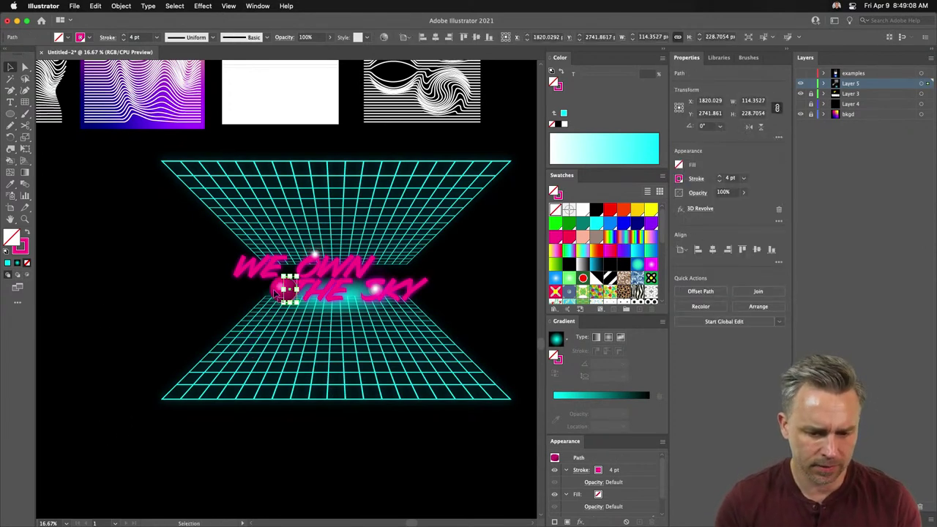
# Recolour the sphere green and move it down-left onto the lower grid.
pyautogui.click(20, 247)
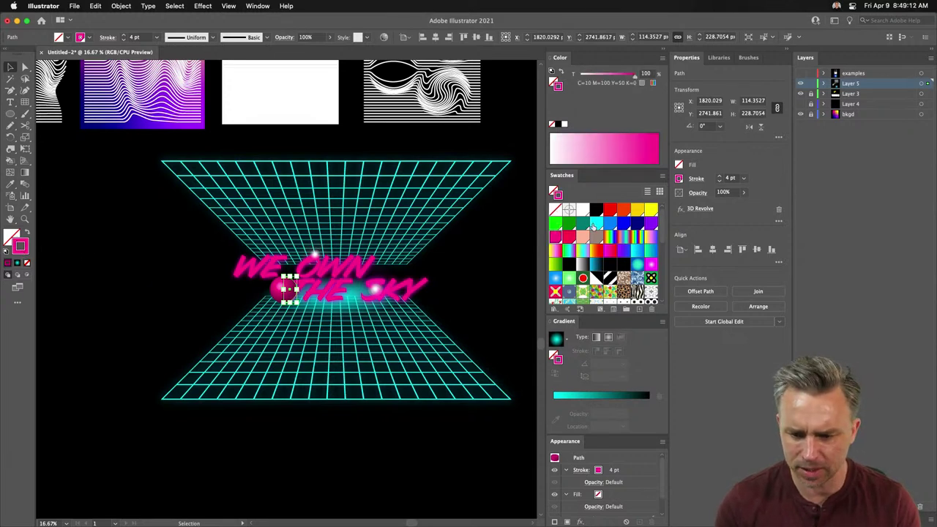
pyautogui.click(555, 228)
pyautogui.click(90, 262)
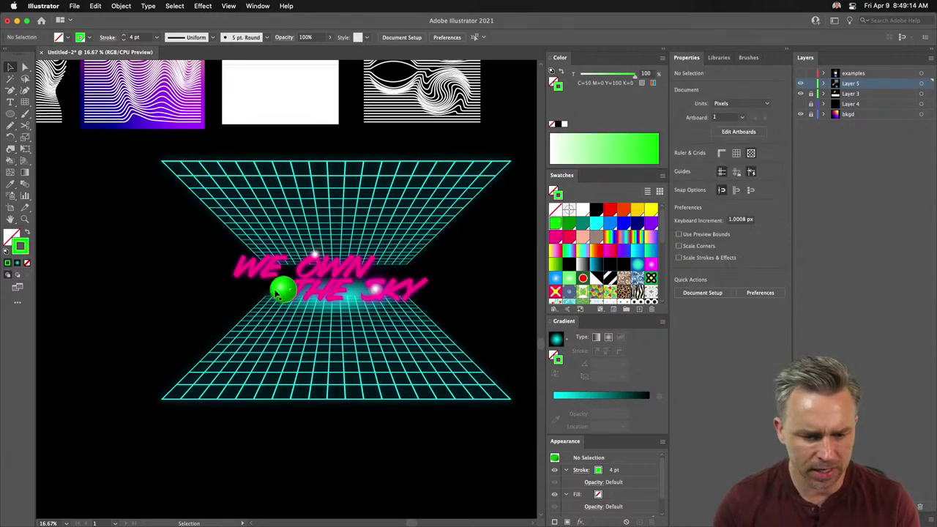
pyautogui.moveTo(285, 289); pyautogui.dragTo(260, 350)
pyautogui.click(134, 297)
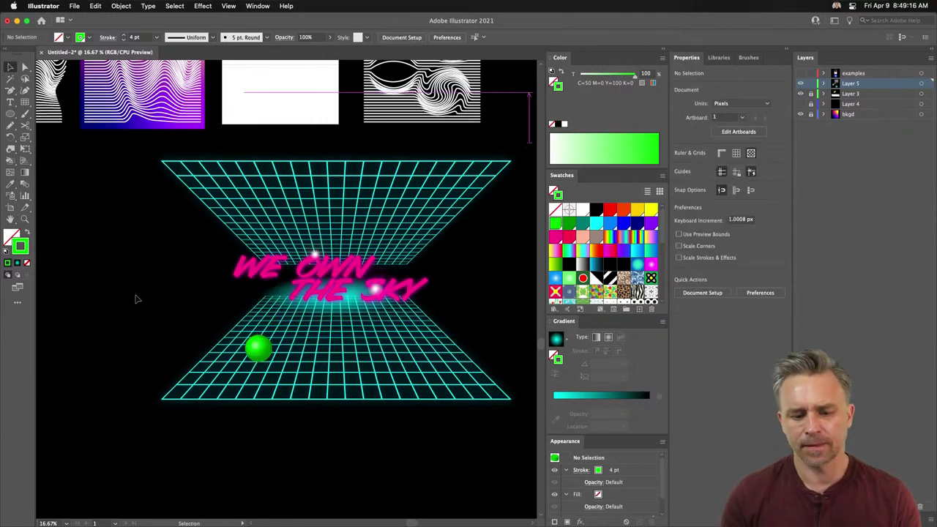
# Shorten the upper and lower grids and move both toward the text.
pyautogui.click(336, 275)
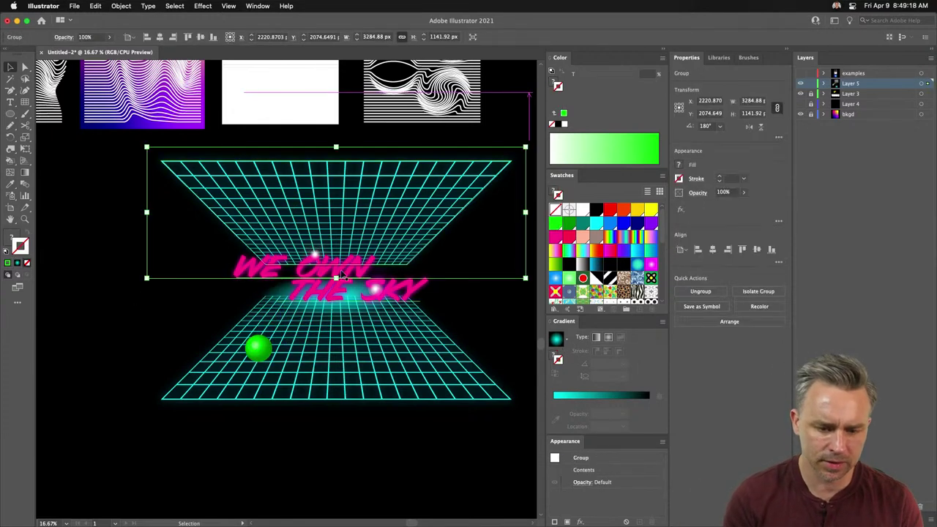
pyautogui.moveTo(336, 276); pyautogui.dragTo(337, 225)
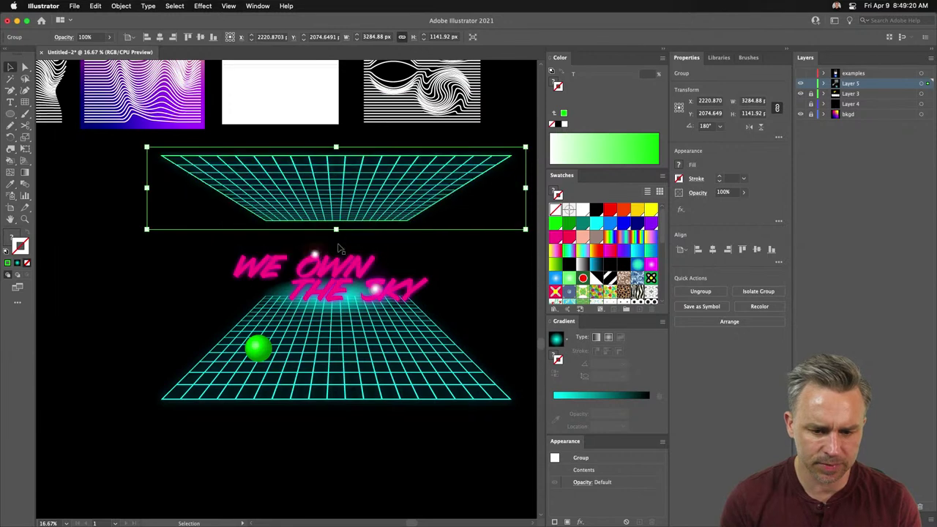
pyautogui.click(320, 293)
pyautogui.moveTo(336, 282); pyautogui.dragTo(336, 326)
pyautogui.moveTo(326, 381); pyautogui.dragTo(326, 342)
pyautogui.moveTo(289, 185); pyautogui.dragTo(288, 214)
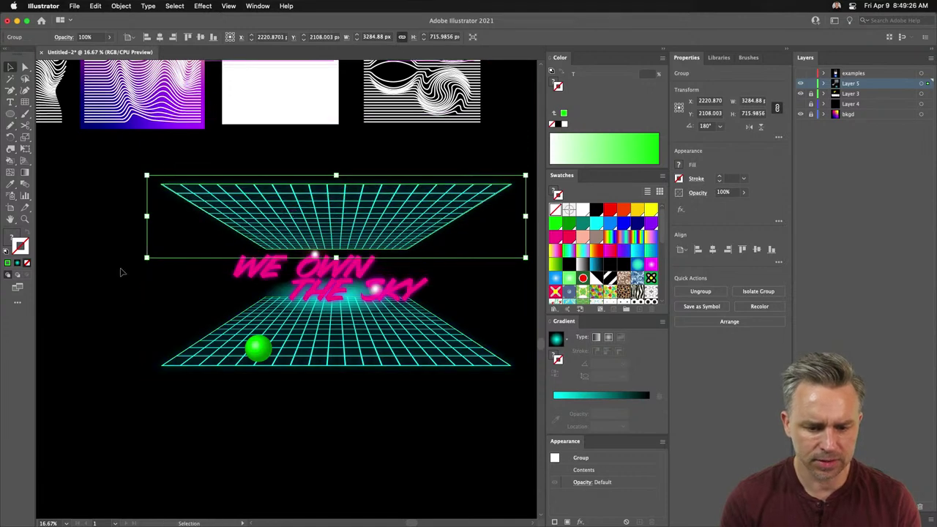
# Move the green sphere to the left and fine-tune both grids closer to the text.
pyautogui.click(120, 311)
pyautogui.moveTo(259, 355); pyautogui.dragTo(133, 298)
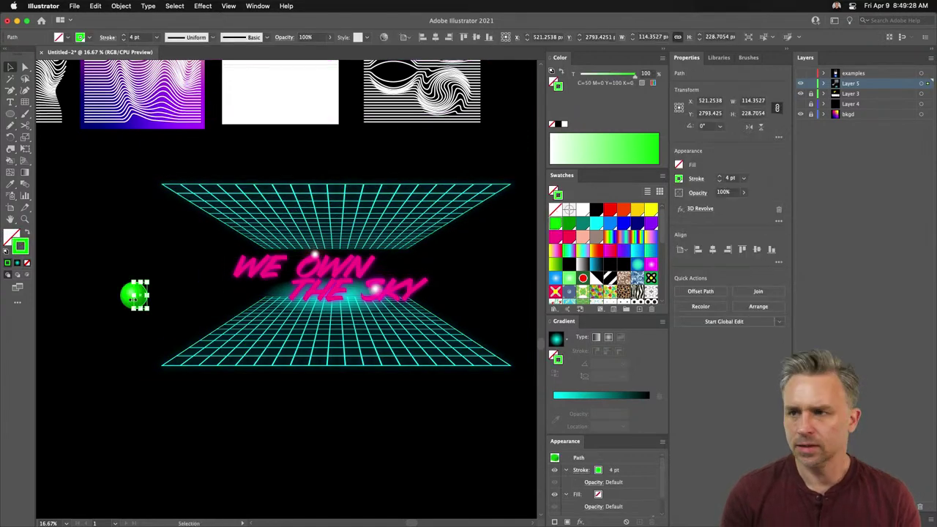
pyautogui.moveTo(315, 342); pyautogui.dragTo(315, 358)
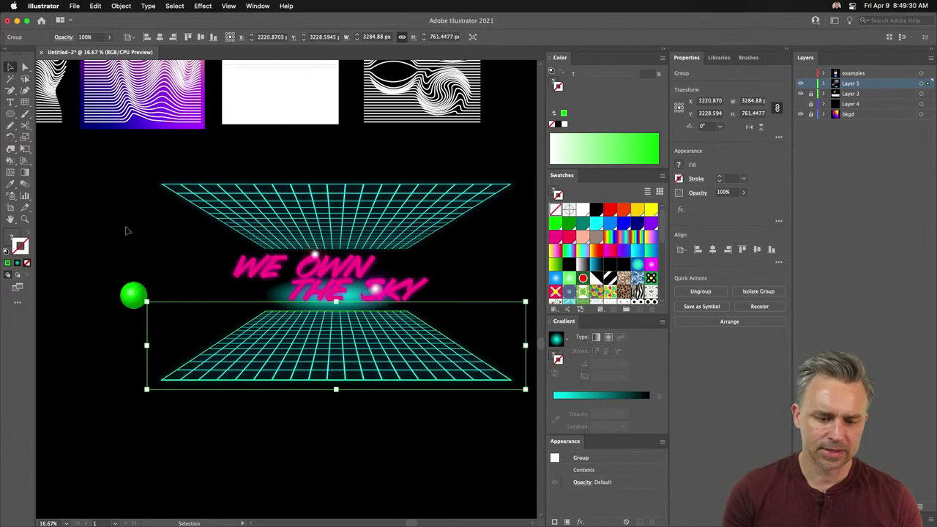
pyautogui.moveTo(297, 220); pyautogui.dragTo(297, 238)
pyautogui.moveTo(296, 363); pyautogui.dragTo(295, 347)
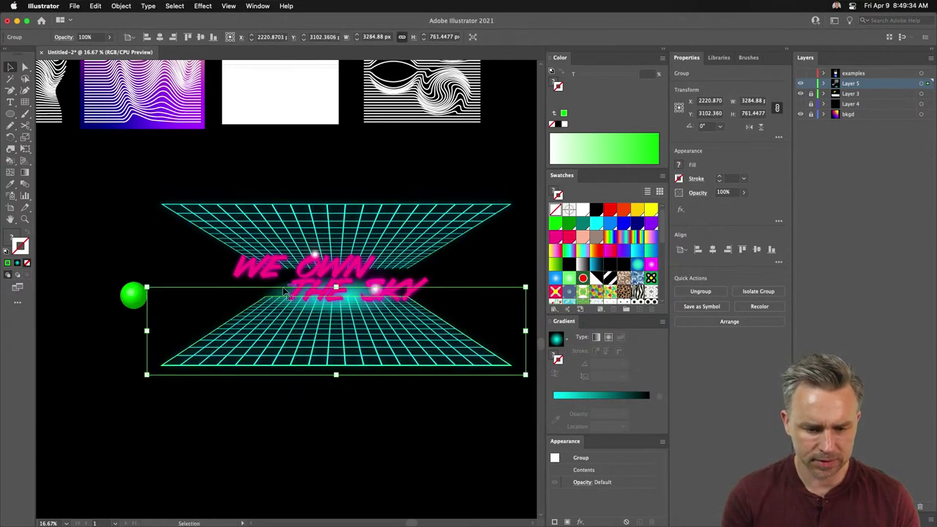
# Select the WE OWN THE SKY text group and expand Layer 5 in the Layers panel.
pyautogui.click(274, 296)
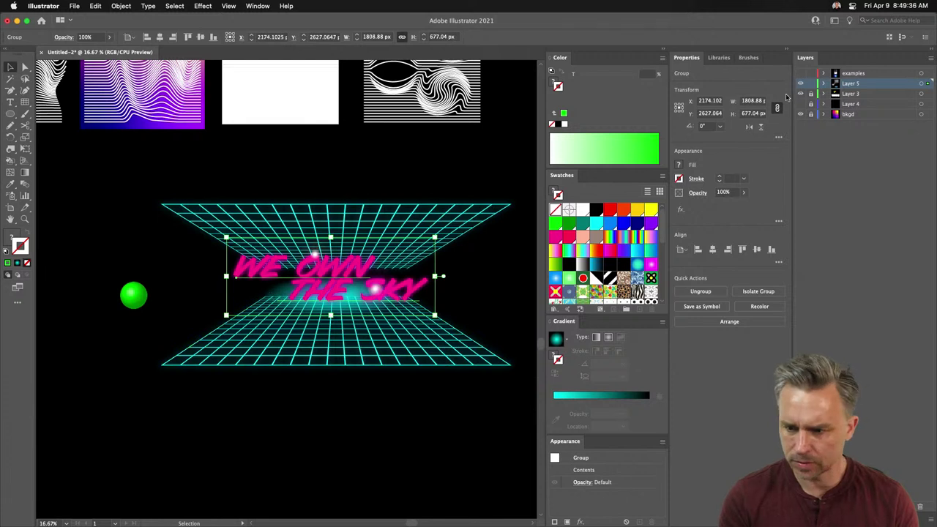
pyautogui.click(823, 84)
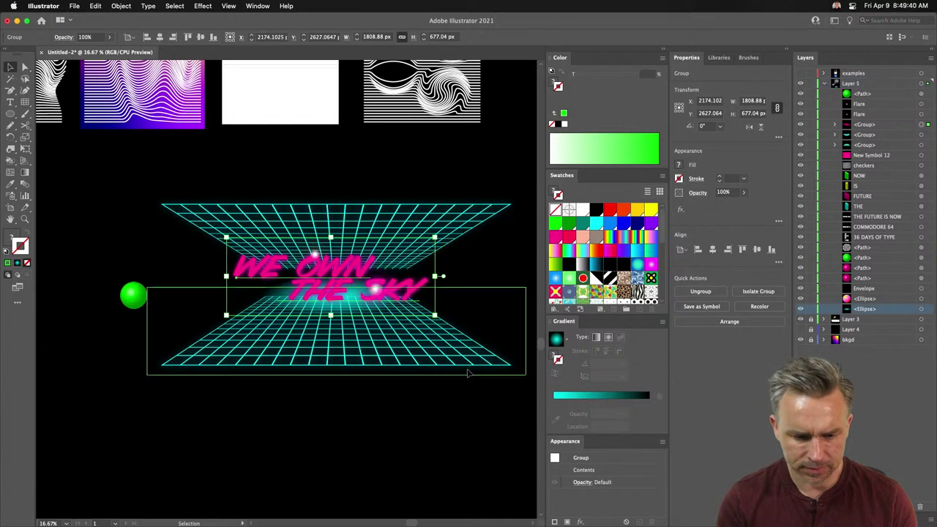
pyautogui.click(372, 458)
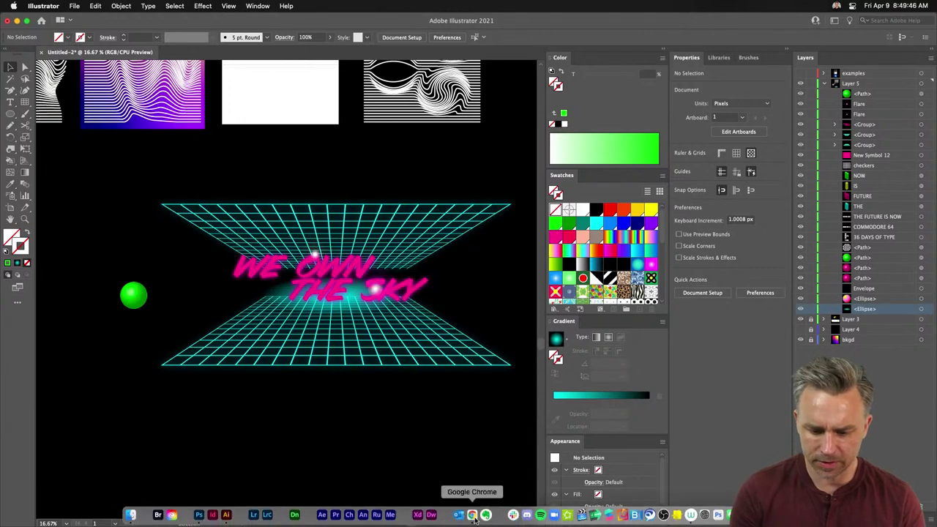
pyautogui.click(475, 517)
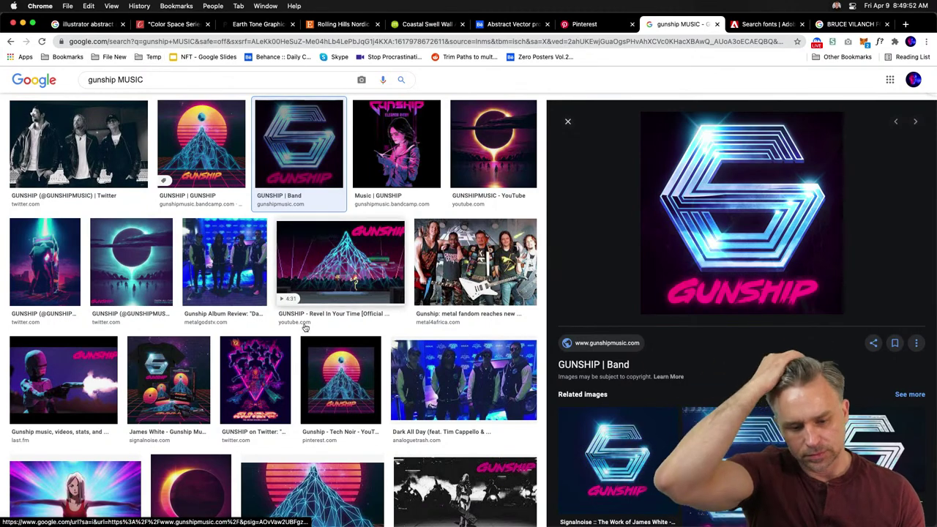
pyautogui.click(322, 406)
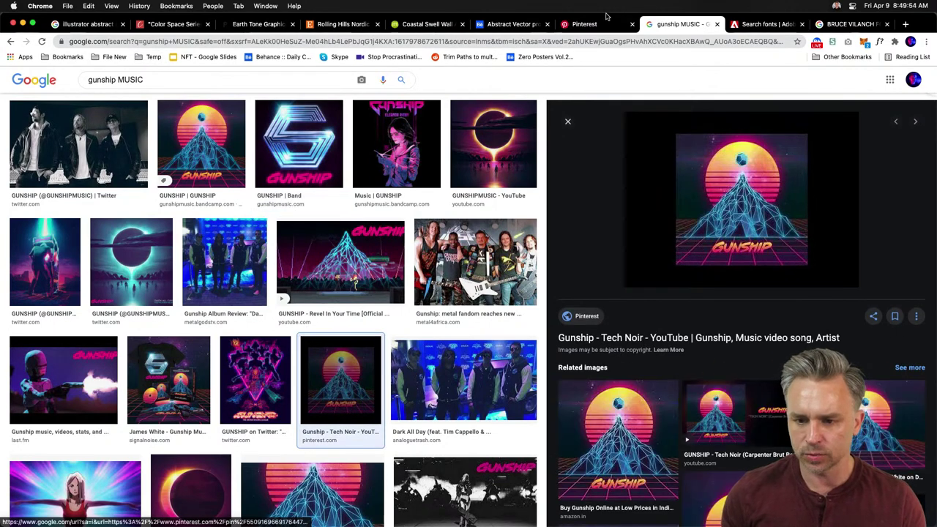
pyautogui.click(579, 25)
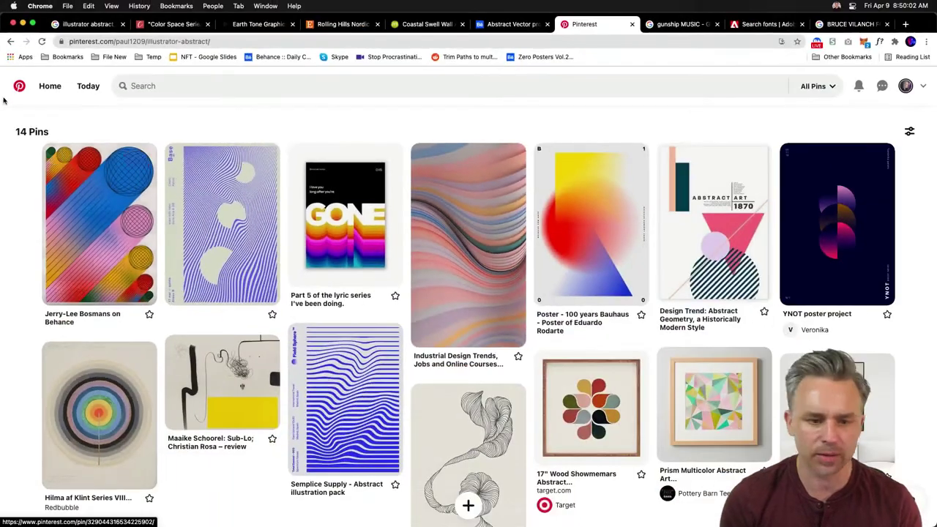
pyautogui.click(22, 24)
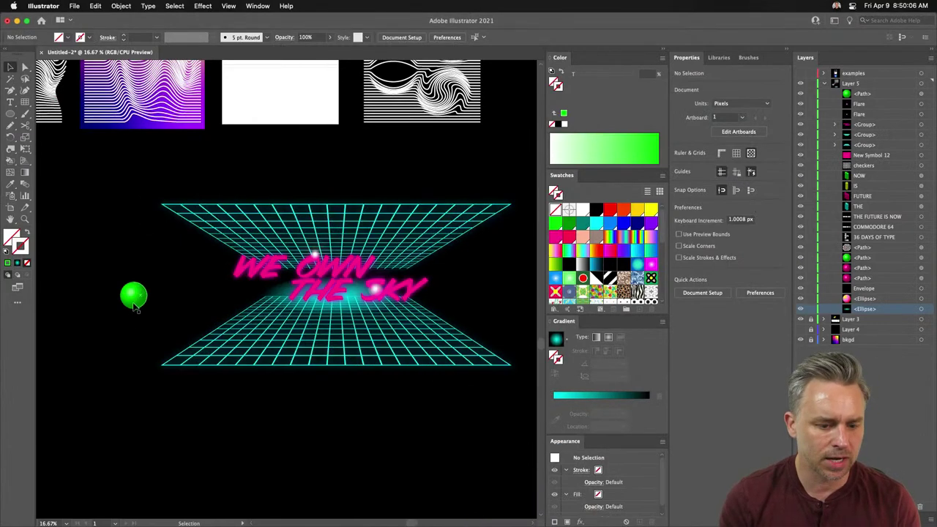
# Change the green sphere's 3D Revolve surface from Plastic Shading to Wireframe.
pyautogui.click(134, 308)
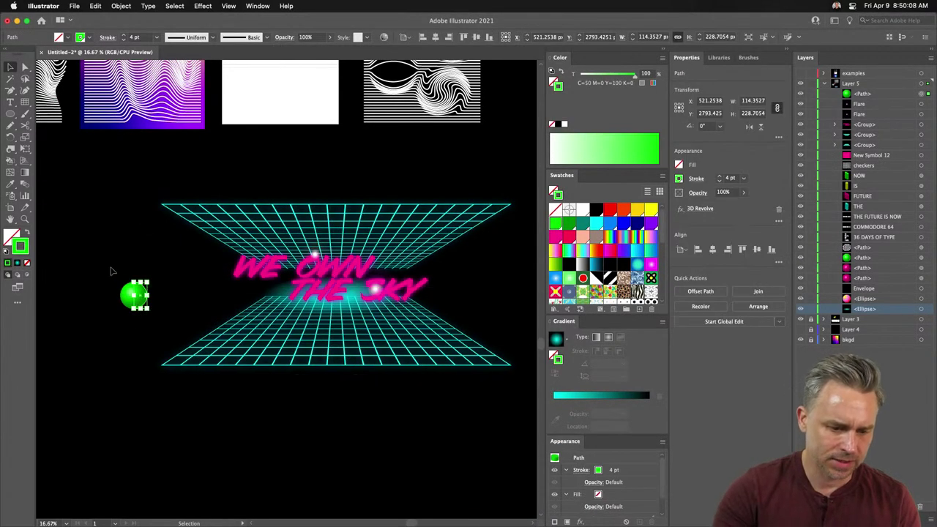
pyautogui.press('a')
pyautogui.press('super+equal')
pyautogui.press('super+equal')
pyautogui.press('super+equal')
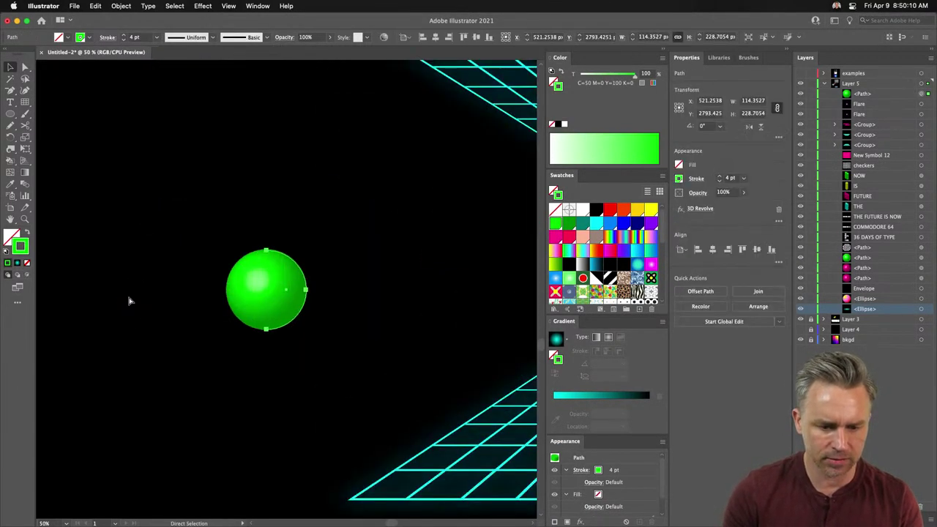
pyautogui.press('super+equal')
pyautogui.press('super+equal')
pyautogui.press('super+equal')
pyautogui.hscroll(-5, 220, 279)
pyautogui.press('v')
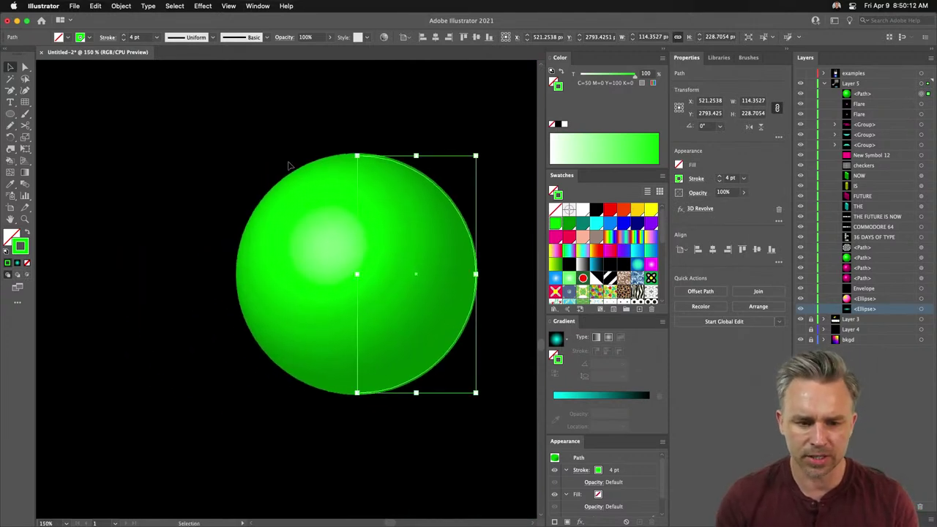
pyautogui.click(701, 210)
pyautogui.moveTo(576, 105); pyautogui.dragTo(648, 108)
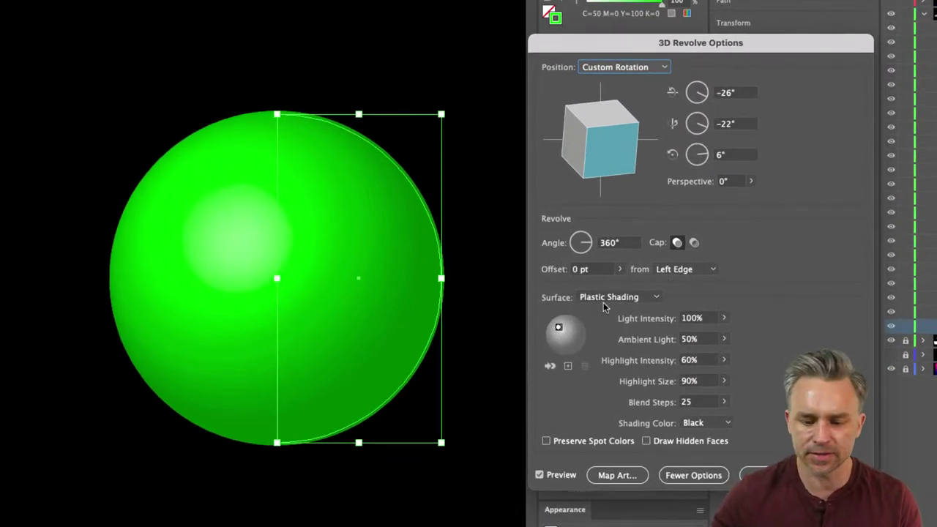
pyautogui.click(599, 296)
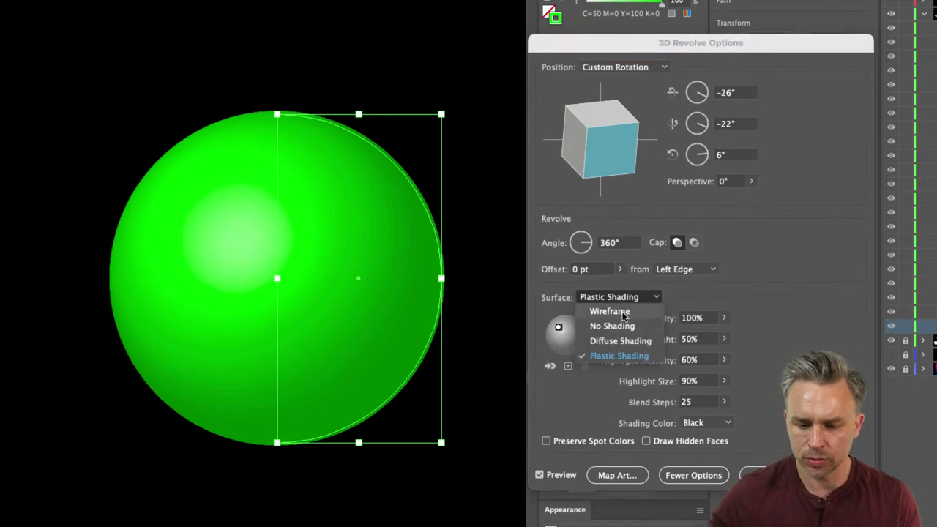
pyautogui.click(623, 312)
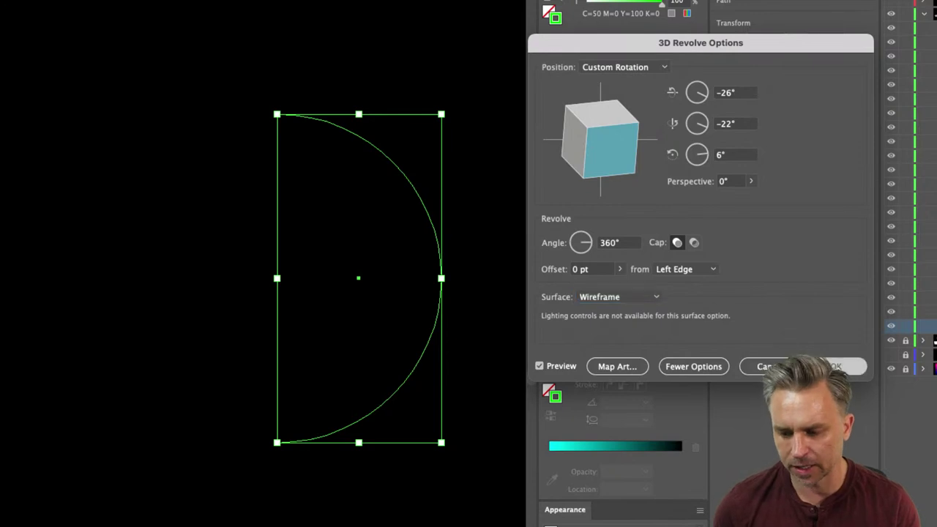
pyautogui.click(849, 366)
pyautogui.hotkey('ctrl', '-')
pyautogui.hotkey('ctrl', '-')
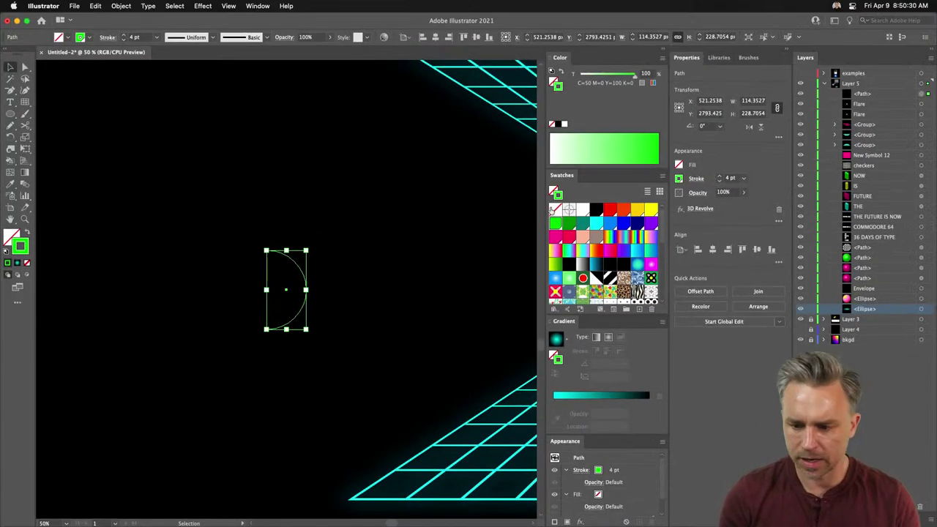
# Fill the black background rectangle white.
pyautogui.click(856, 340)
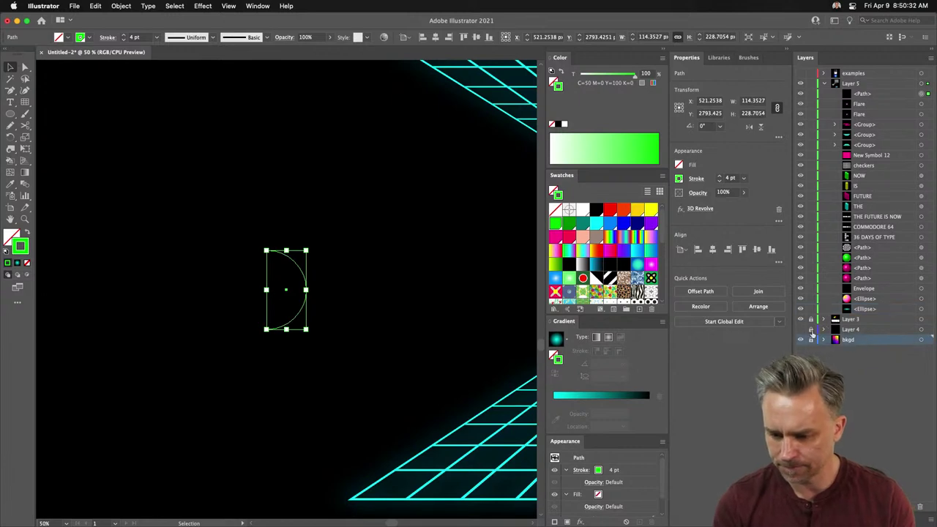
pyautogui.click(878, 331)
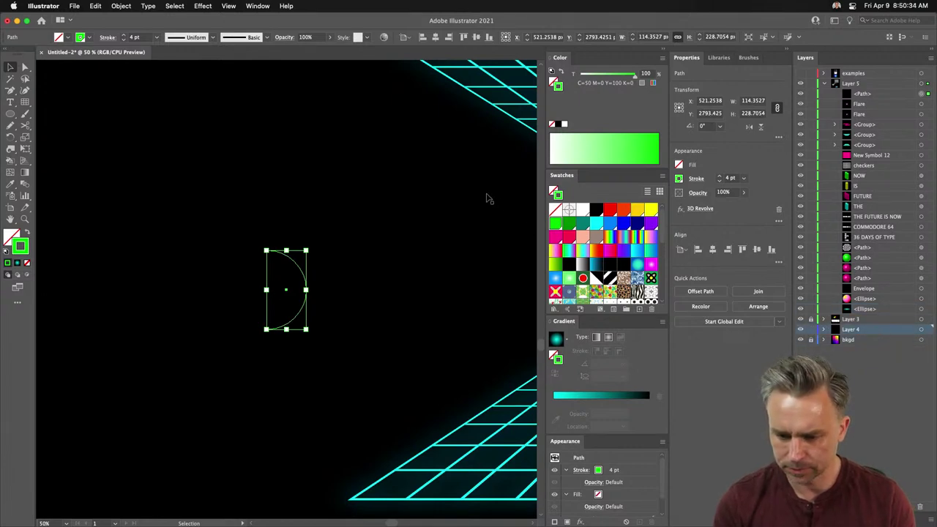
pyautogui.press('super+minus')
pyautogui.press('super+minus')
pyautogui.press('super+minus')
pyautogui.press('super+minus')
pyautogui.press('super+minus')
pyautogui.press('super+minus')
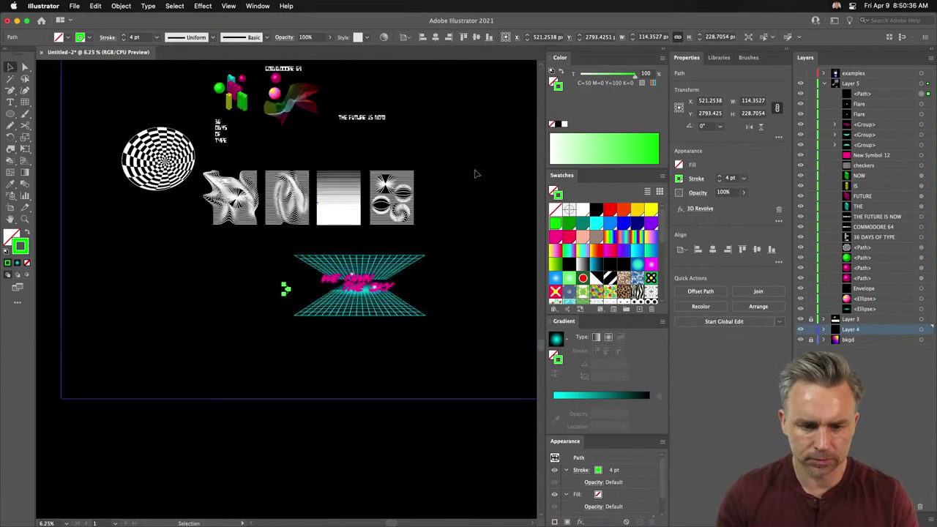
pyautogui.click(201, 299)
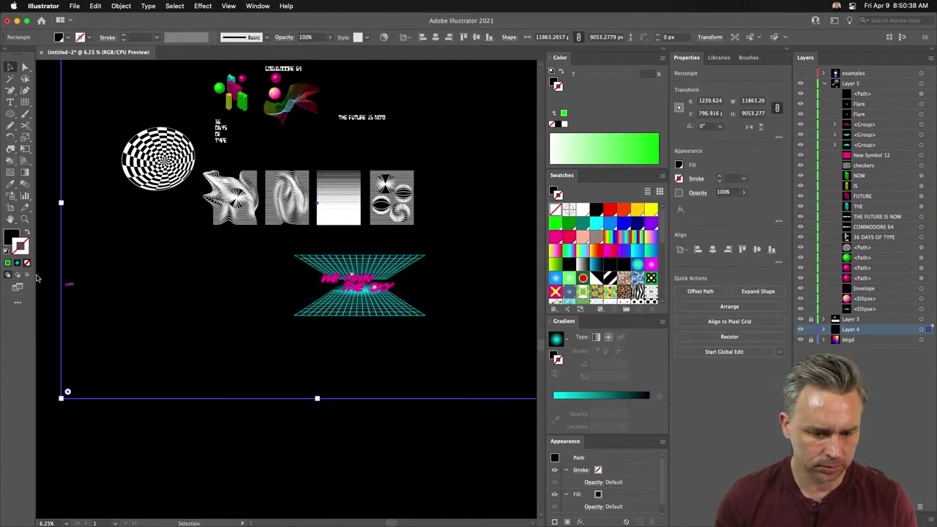
pyautogui.click(12, 236)
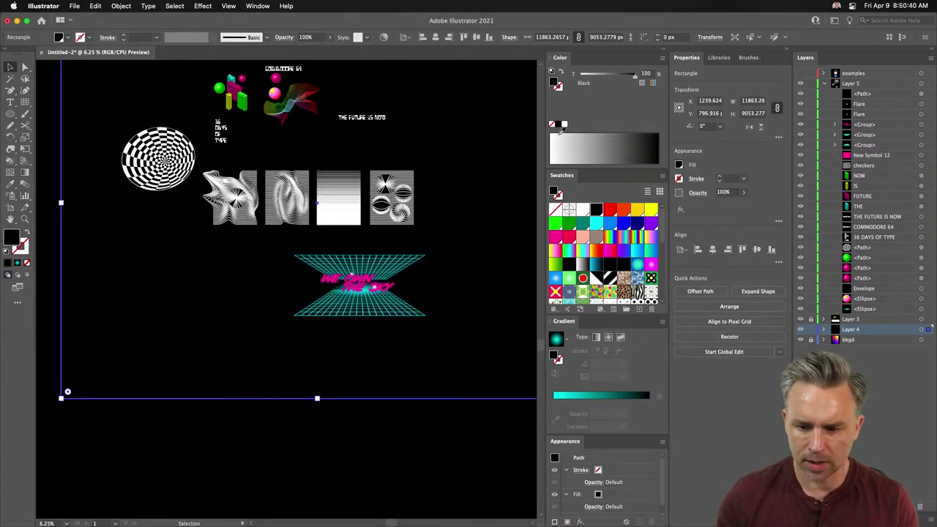
pyautogui.click(563, 126)
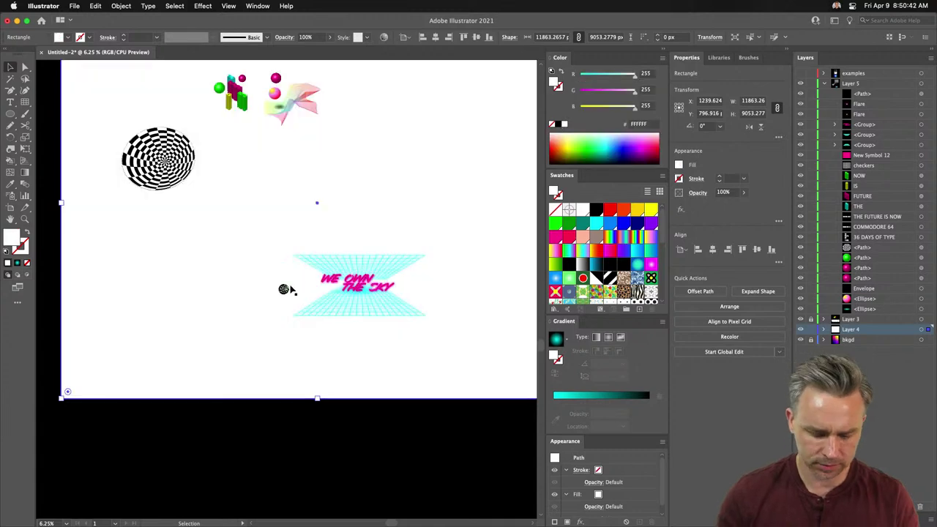
# Zoom to 50% and pan until the wireframe sphere is in view.
pyautogui.press('super+equal')
pyautogui.press('super+equal')
pyautogui.press('super+equal')
pyautogui.scroll(-5, 289, 288)
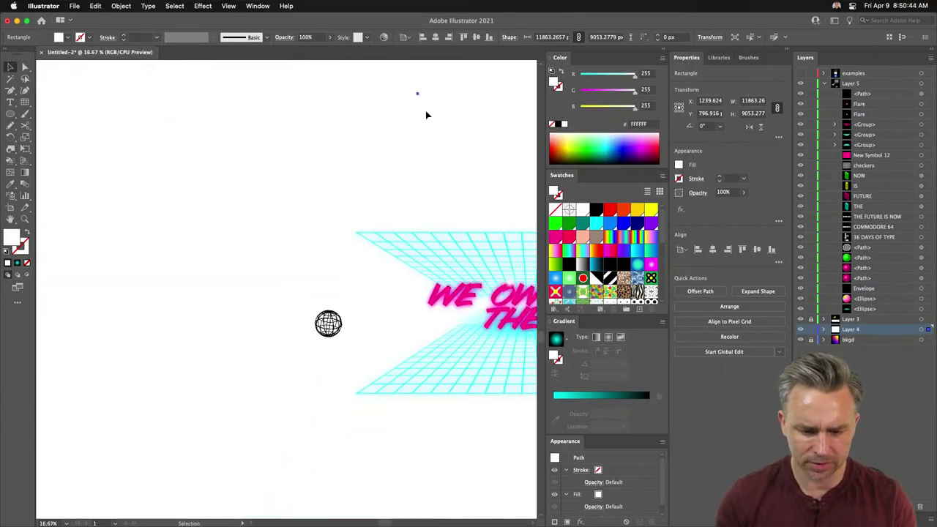
pyautogui.press('super+equal')
pyautogui.press('super+equal')
pyautogui.press('super+equal')
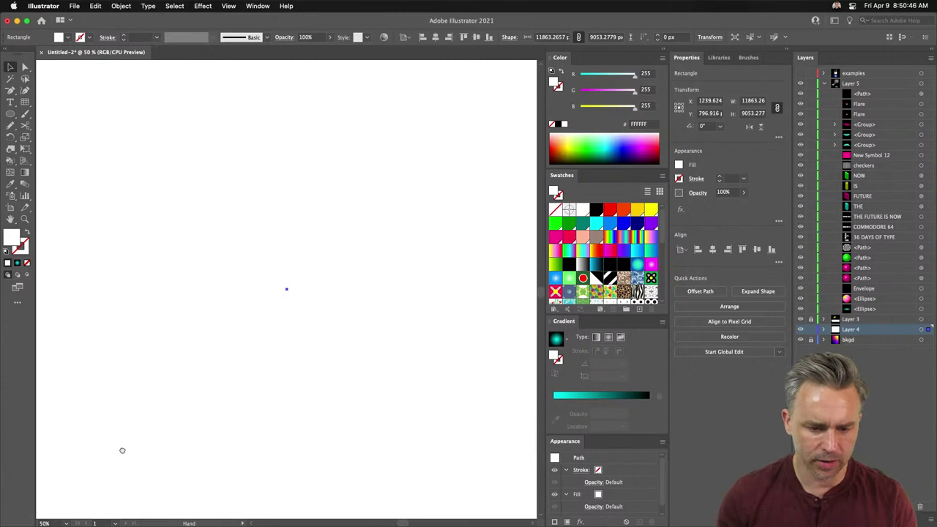
pyautogui.moveTo(122, 450); pyautogui.dragTo(302, 155)
# Zoom in on the sphere and set its 3D Revolve position to Isometric Left.
pyautogui.click(340, 287)
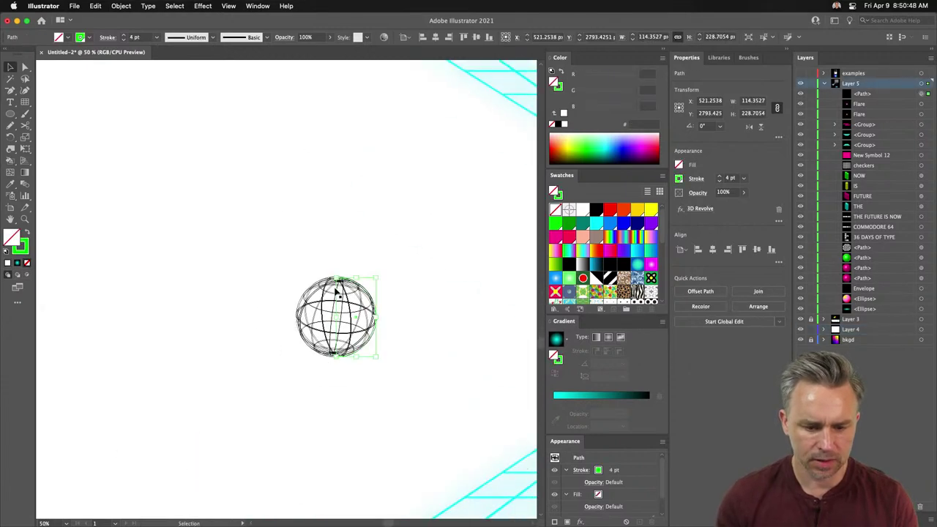
pyautogui.press('super+equal')
pyautogui.press('a')
pyautogui.press('super+equal')
pyautogui.press('super+equal')
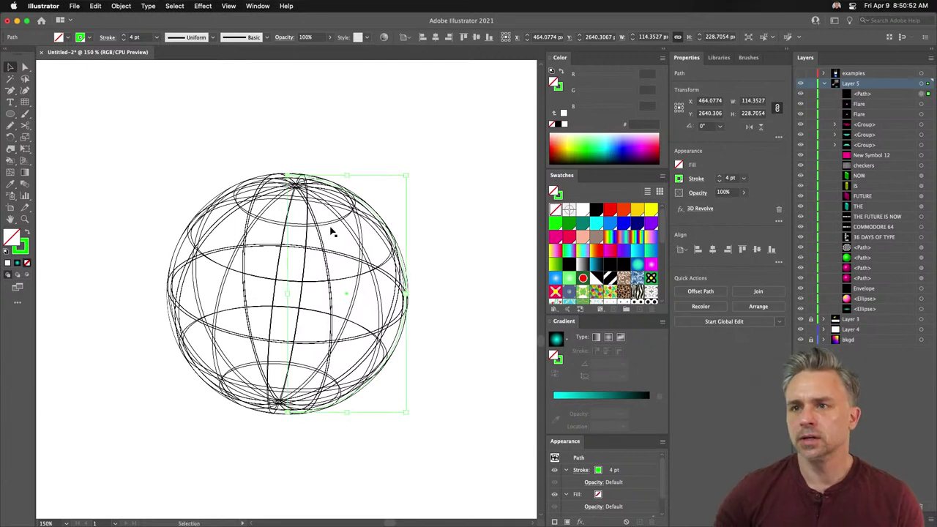
pyautogui.click(697, 211)
pyautogui.moveTo(653, 104); pyautogui.dragTo(562, 129)
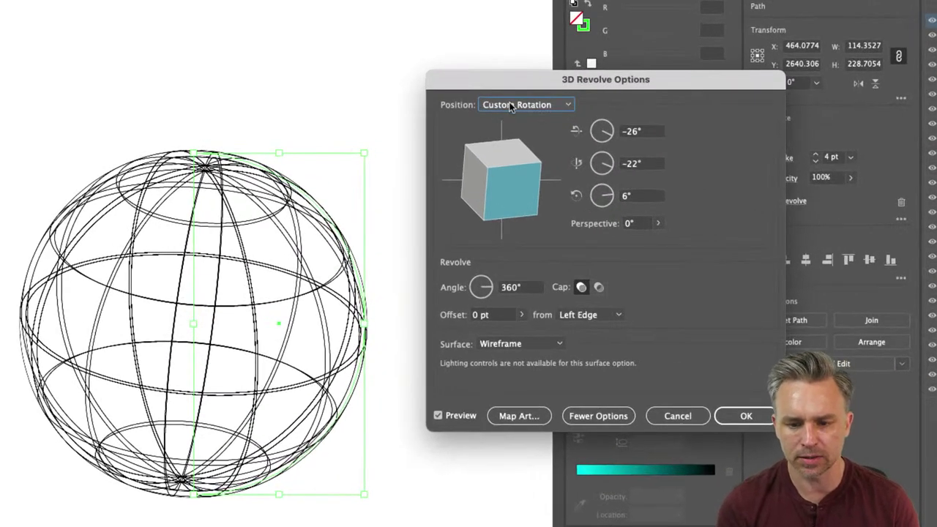
pyautogui.click(512, 107)
pyautogui.click(512, 332)
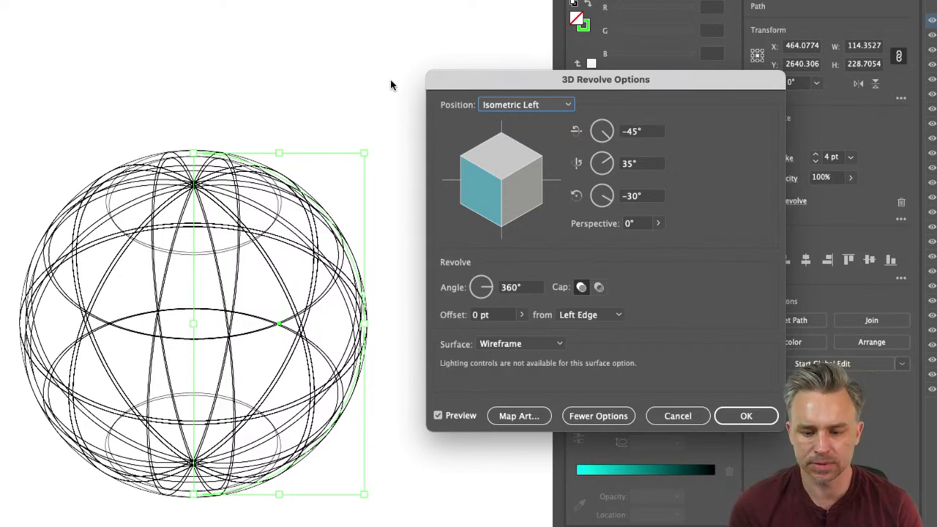
pyautogui.click(741, 416)
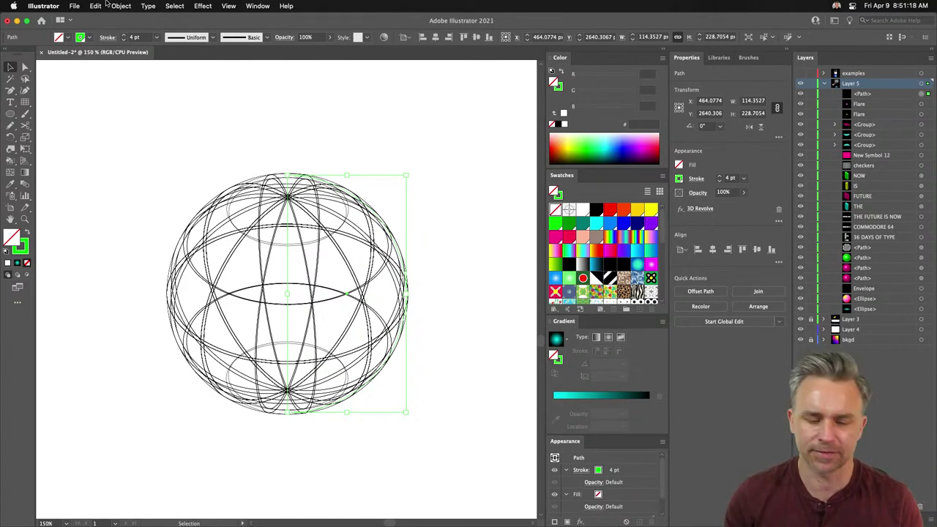
# Expand the revolved sphere's appearance into outlines and ungroup it.
pyautogui.hscroll(2, 161, 209)
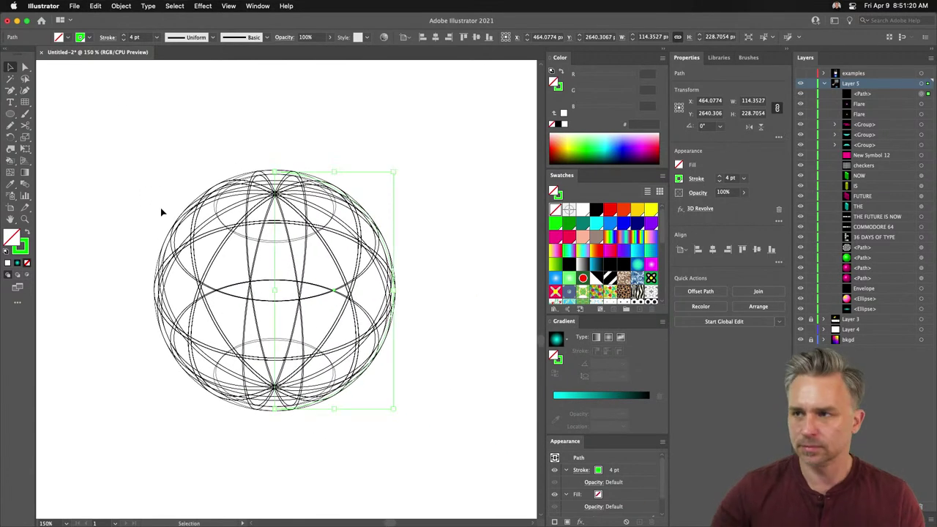
pyautogui.click(273, 228)
pyautogui.scroll(3, 273, 224)
pyautogui.hscroll(-4, 273, 224)
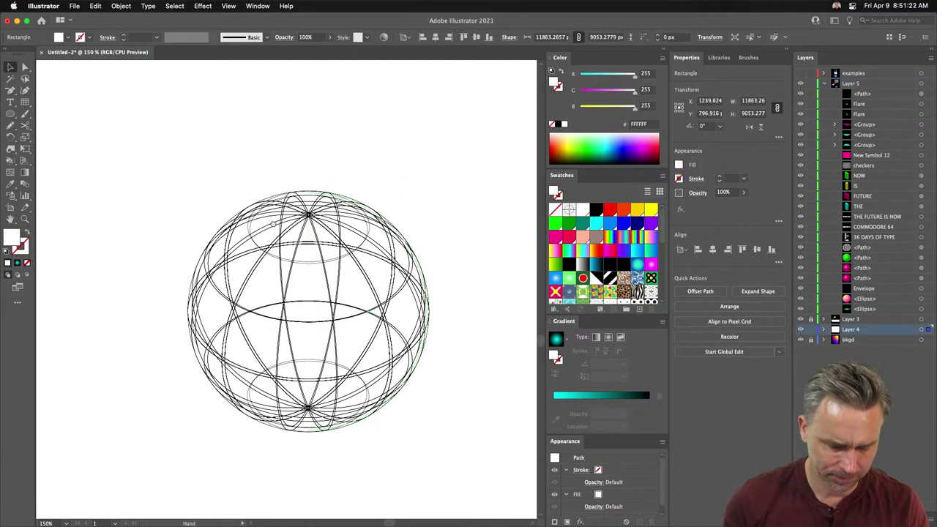
pyautogui.click(313, 217)
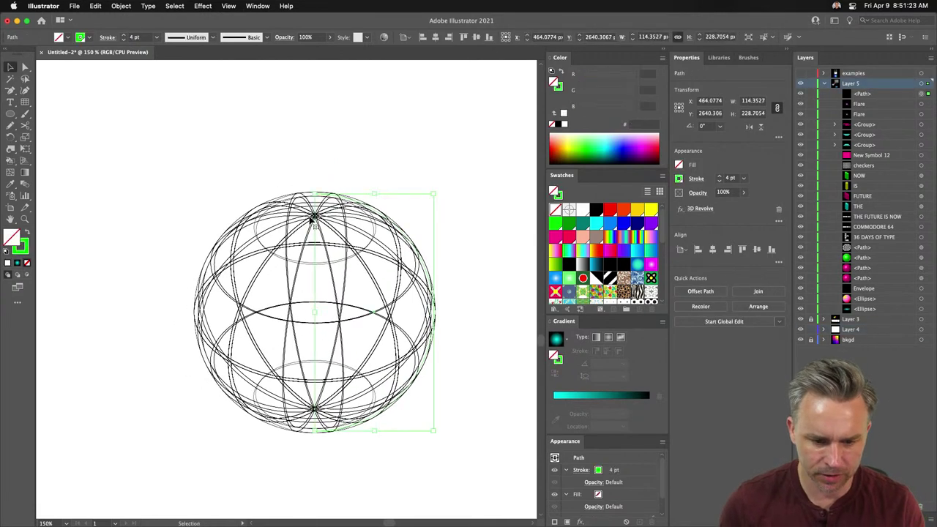
pyautogui.click(117, 5)
pyautogui.click(139, 137)
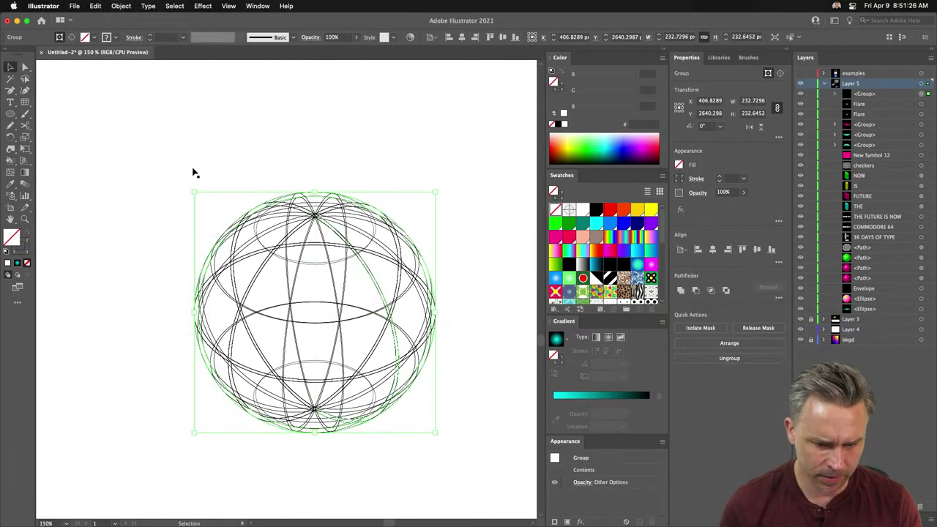
pyautogui.click(257, 205)
pyautogui.click(272, 209)
pyautogui.rightClick(273, 213)
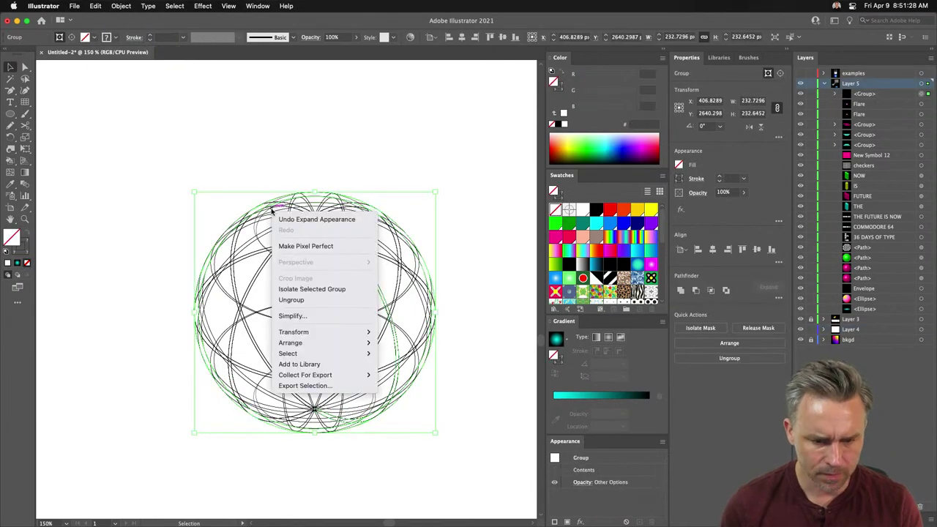
pyautogui.click(296, 303)
# Give the whole sphere magenta strokes and select all of its parts.
pyautogui.moveTo(150, 158); pyautogui.dragTo(472, 451)
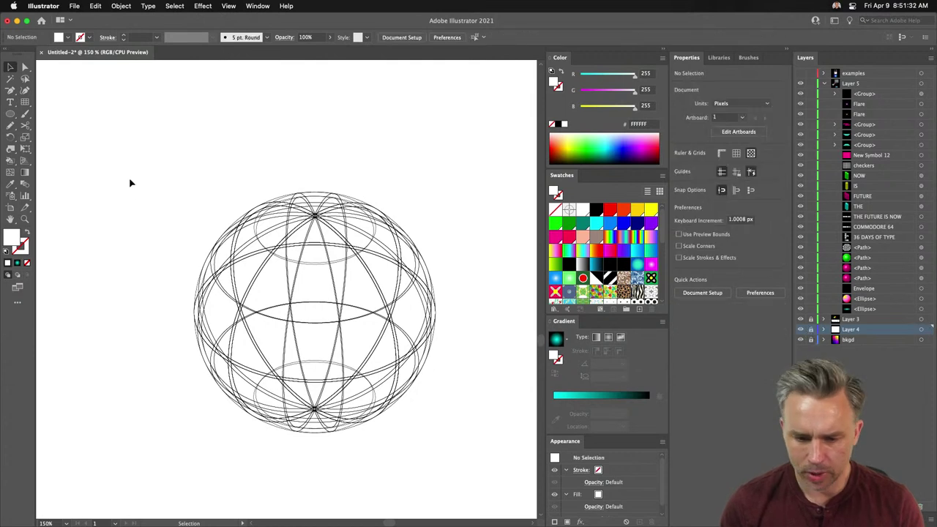
pyautogui.moveTo(129, 182); pyautogui.dragTo(450, 480)
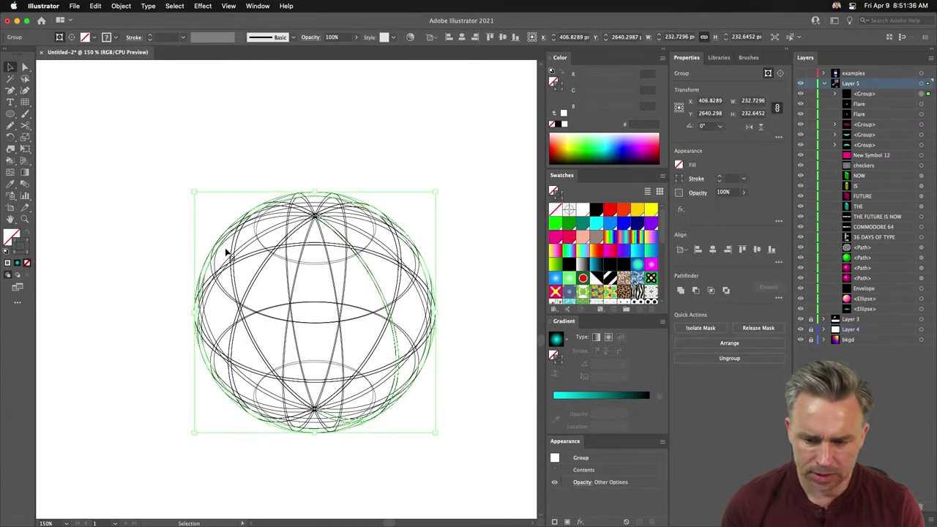
pyautogui.click(560, 239)
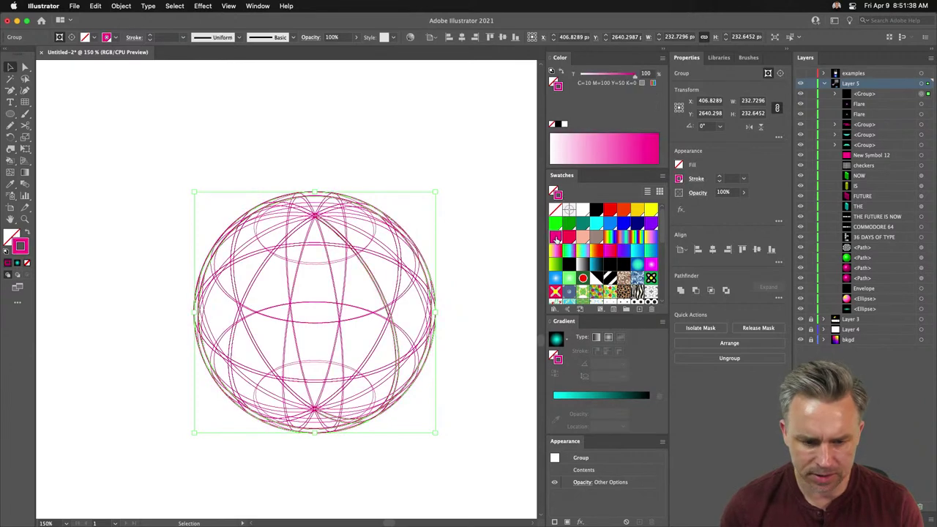
pyautogui.click(153, 194)
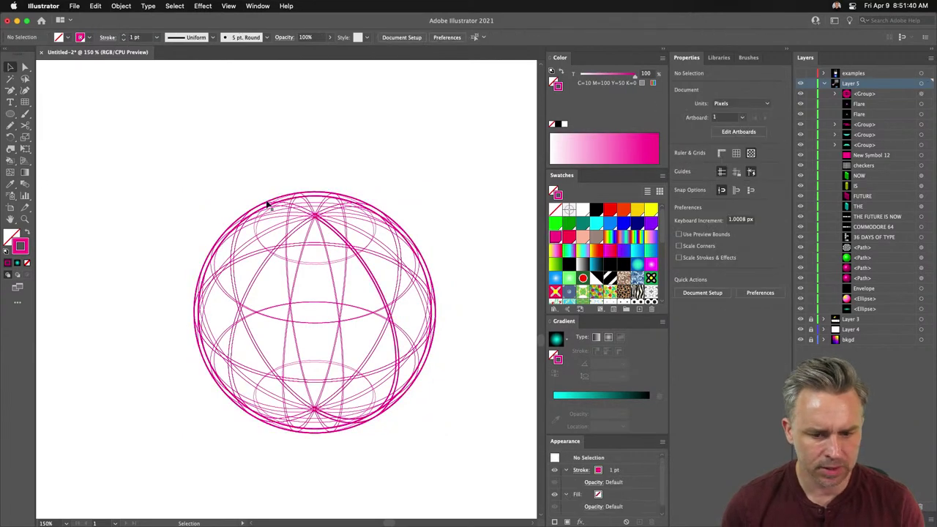
pyautogui.click(291, 243)
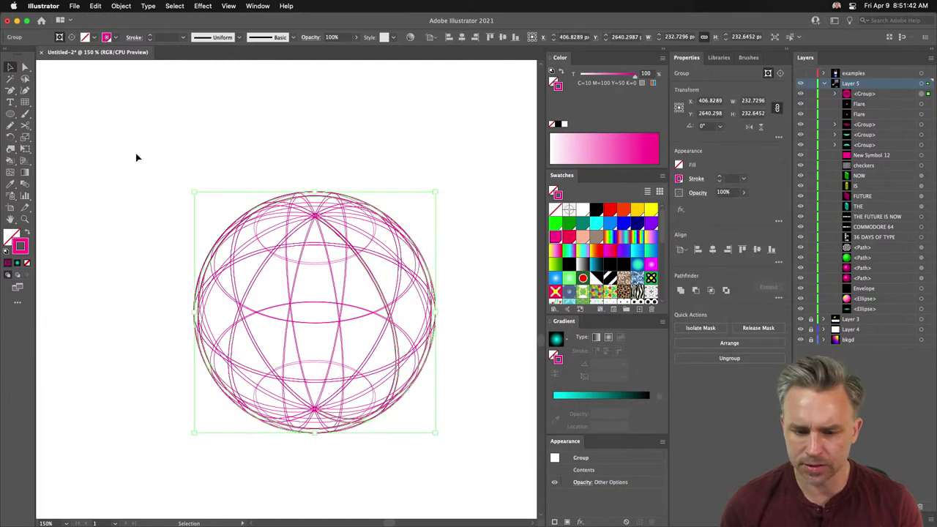
pyautogui.moveTo(152, 157); pyautogui.dragTo(477, 481)
# Cut the sphere and paste it in place on a new Layer 6.
pyautogui.press('a')
pyautogui.press('Delete')
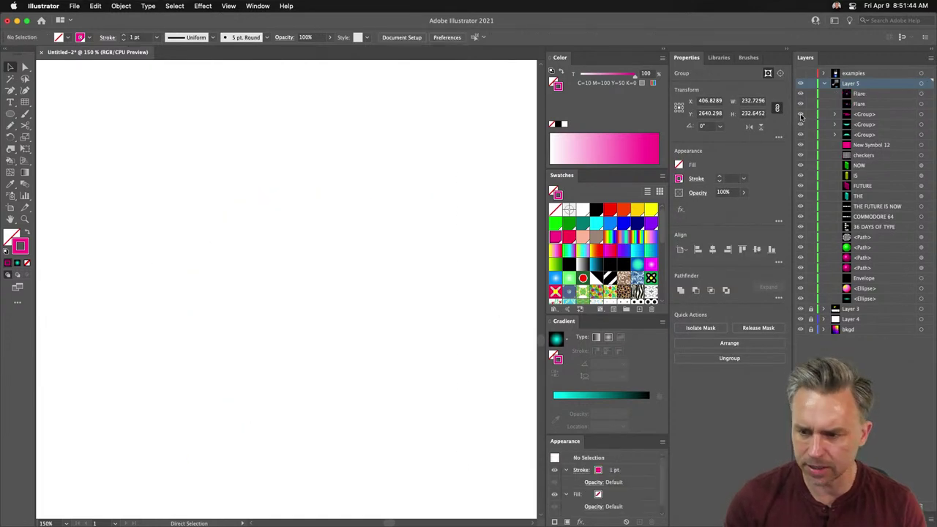
pyautogui.press('super+l')
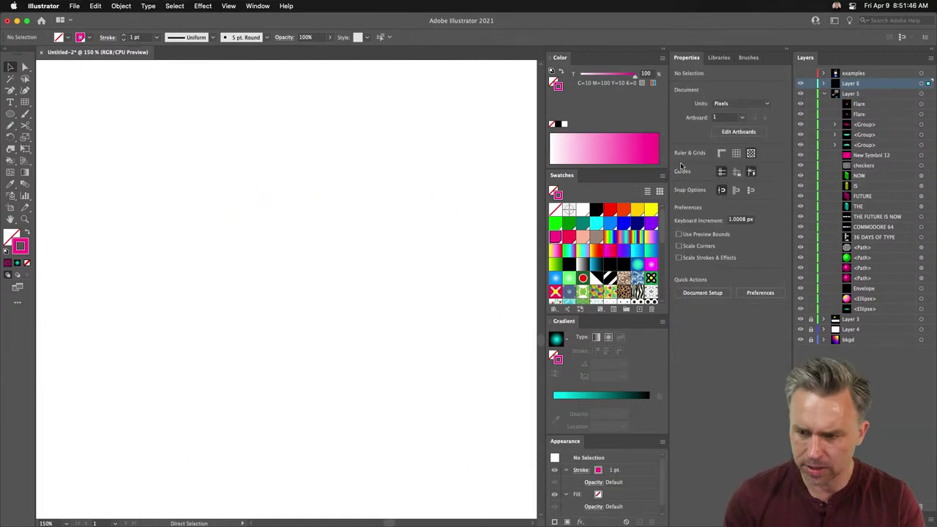
pyautogui.press('super+f')
# Inspect Layer 6's group and clip groups, then make the black bkgd layer visible.
pyautogui.click(825, 94)
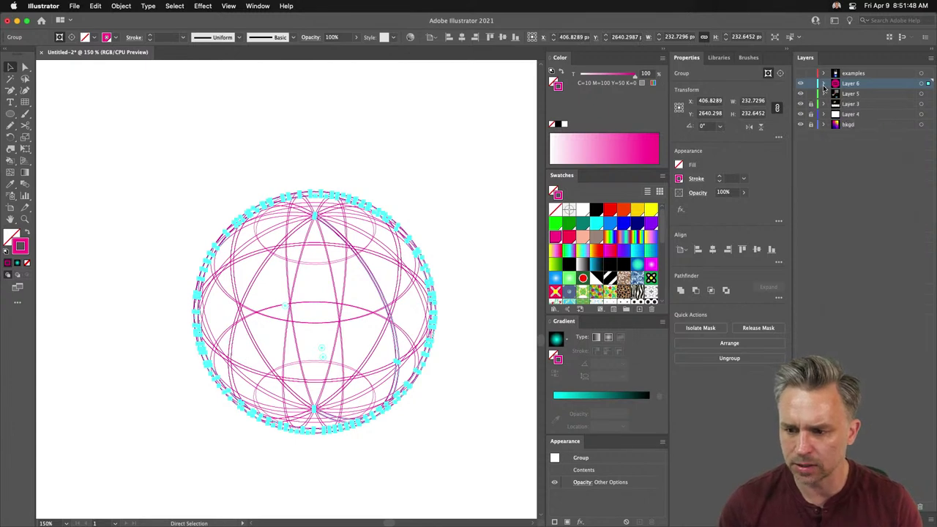
pyautogui.click(824, 84)
pyautogui.press('v')
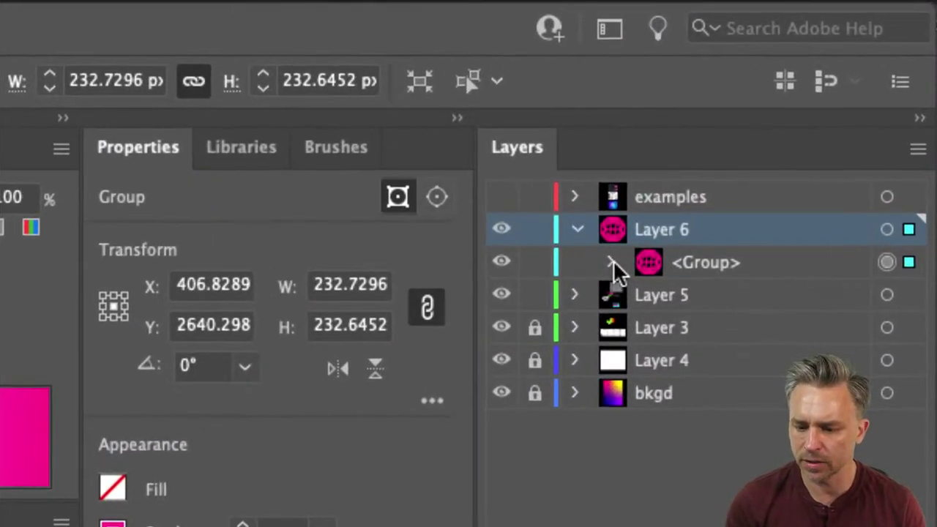
pyautogui.click(612, 262)
pyautogui.click(727, 262)
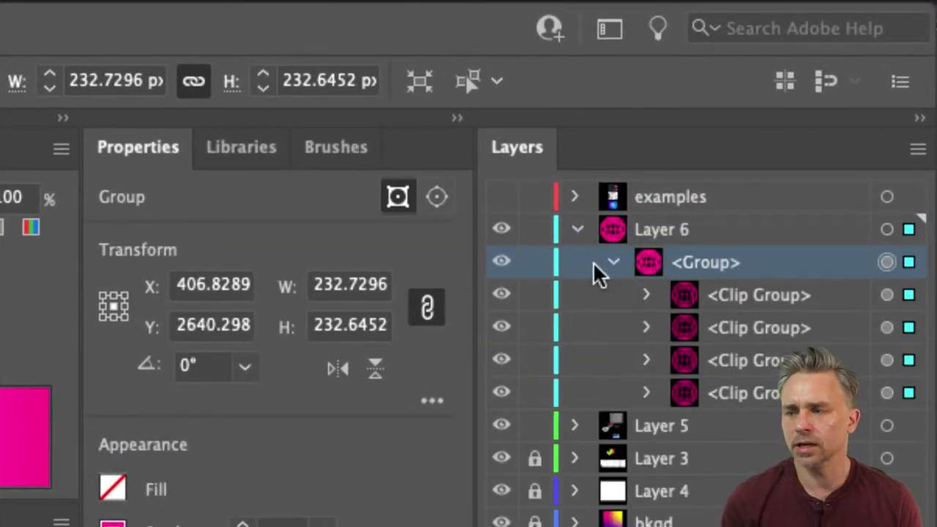
pyautogui.click(656, 231)
pyautogui.click(711, 270)
pyautogui.click(725, 294)
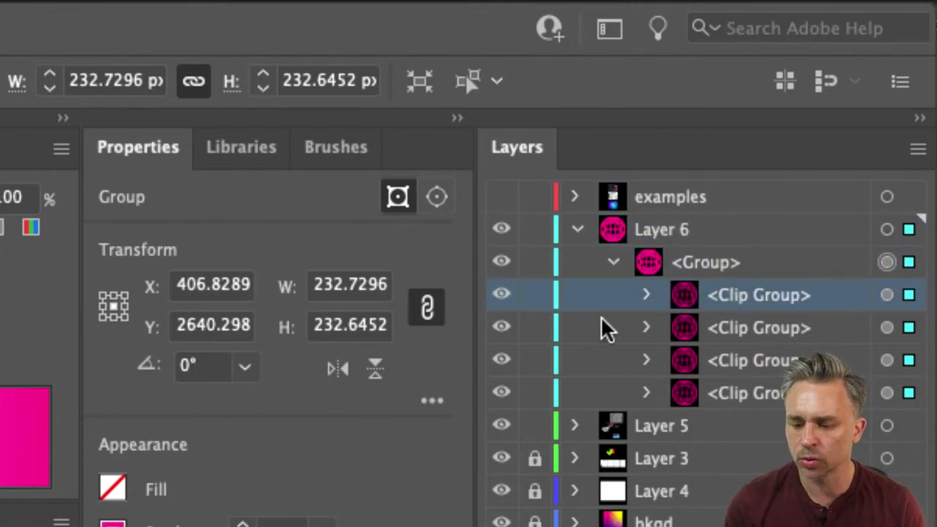
pyautogui.click(643, 294)
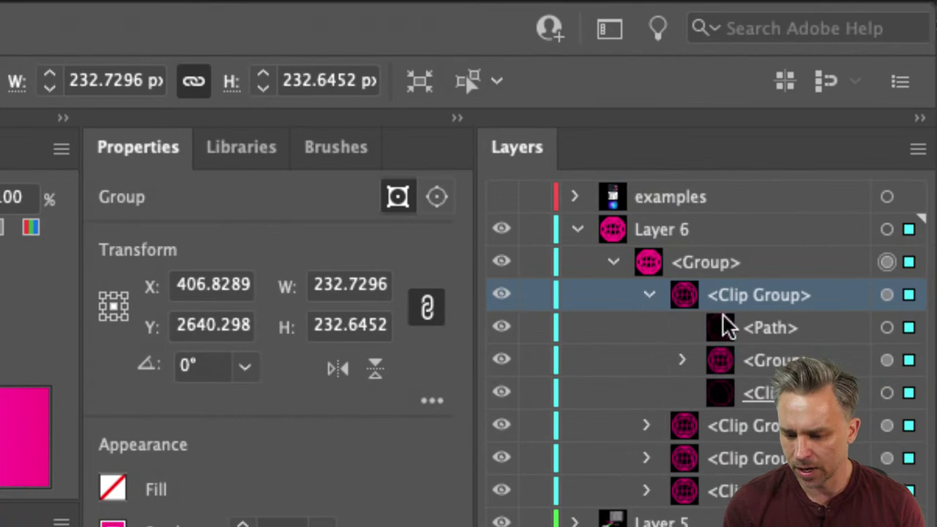
pyautogui.click(651, 300)
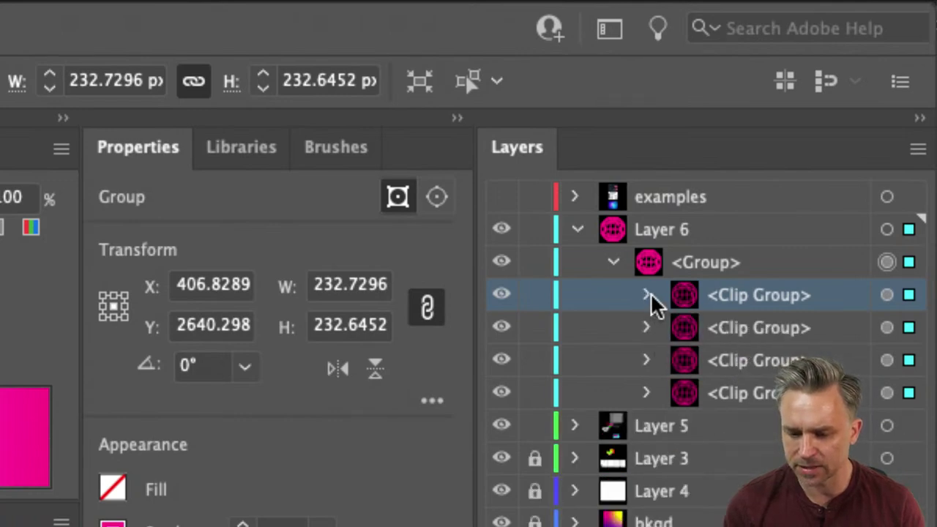
pyautogui.click(333, 123)
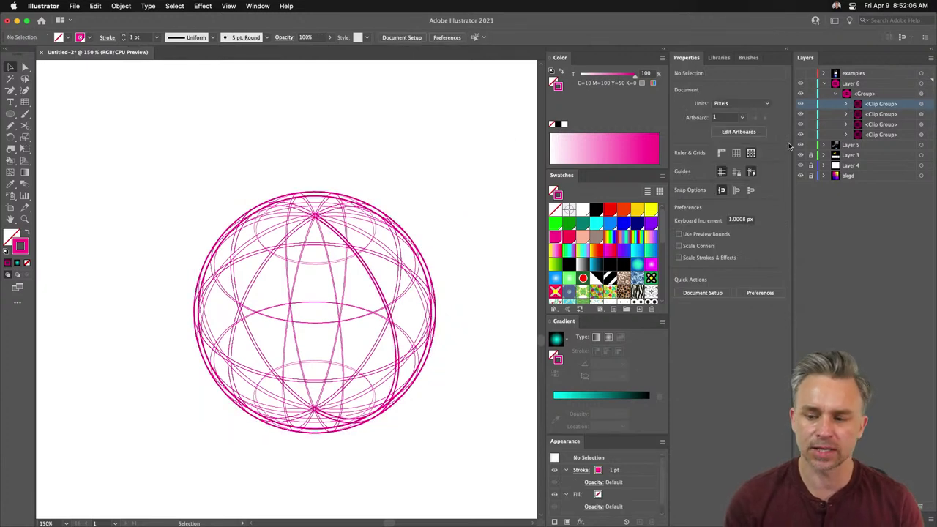
pyautogui.click(800, 175)
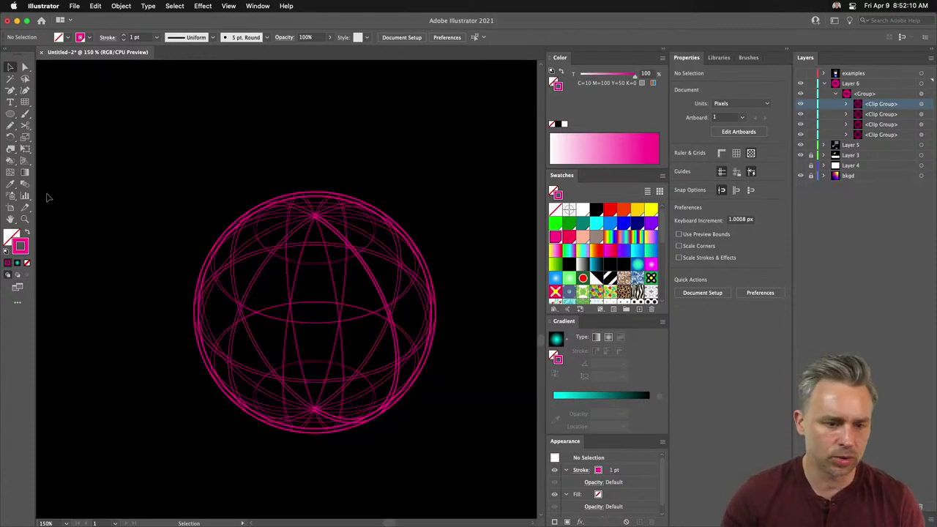
# Draw a circle and fill it with a blue-cyan radial gradient.
pyautogui.click(11, 114)
pyautogui.moveTo(100, 126)
pyautogui.mouseDown()
pyautogui.moveTo(213, 265)
pyautogui.moveTo(252, 278)
pyautogui.mouseUp()
pyautogui.click(27, 232)
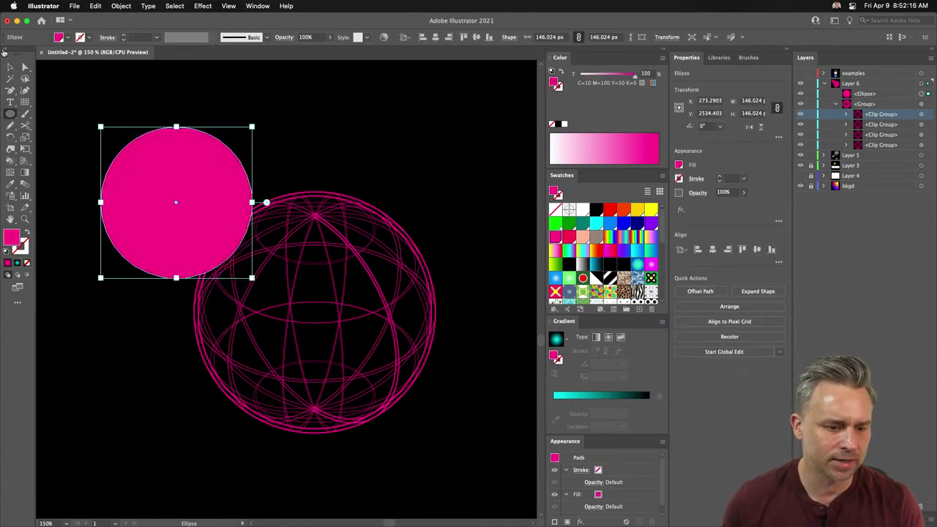
pyautogui.click(10, 66)
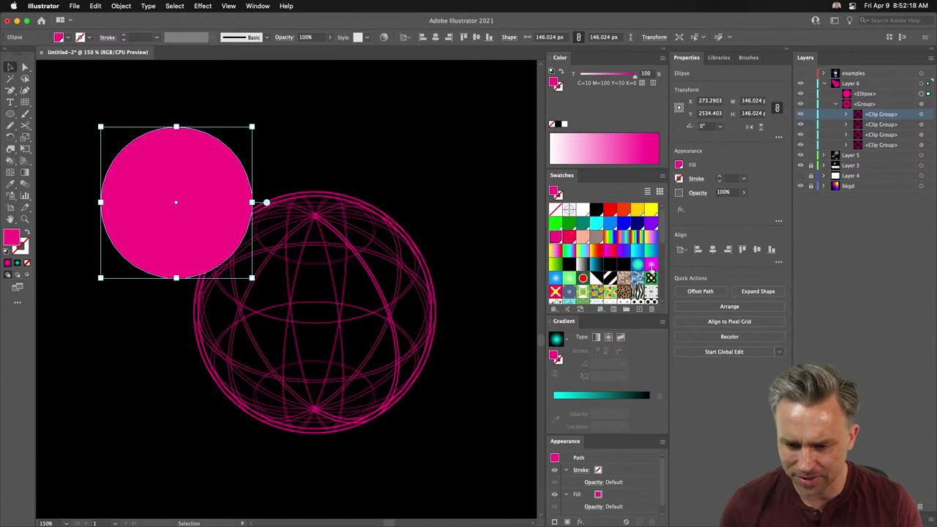
pyautogui.click(651, 265)
pyautogui.click(637, 265)
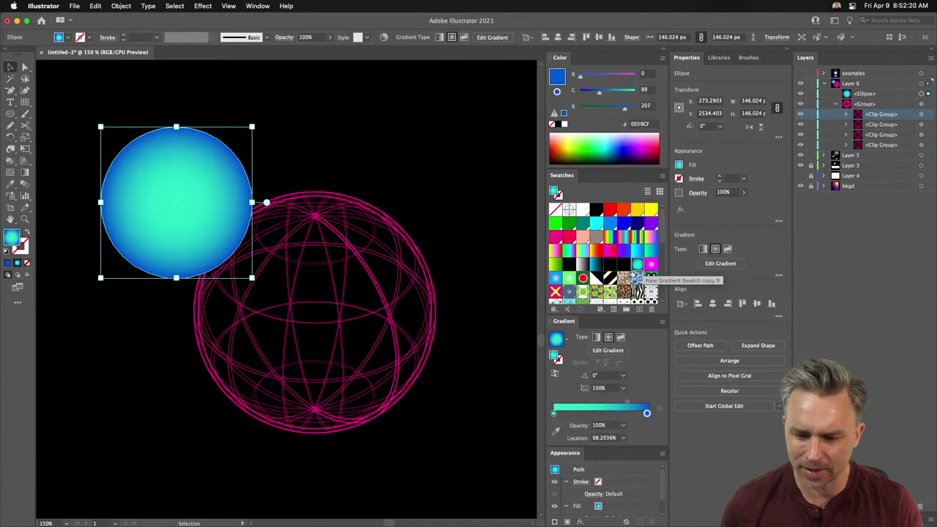
# Set the gradient's outer stop to 0% opacity, shift the midpoint inward, and centre the glow in the sphere.
pyautogui.doubleClick(646, 412)
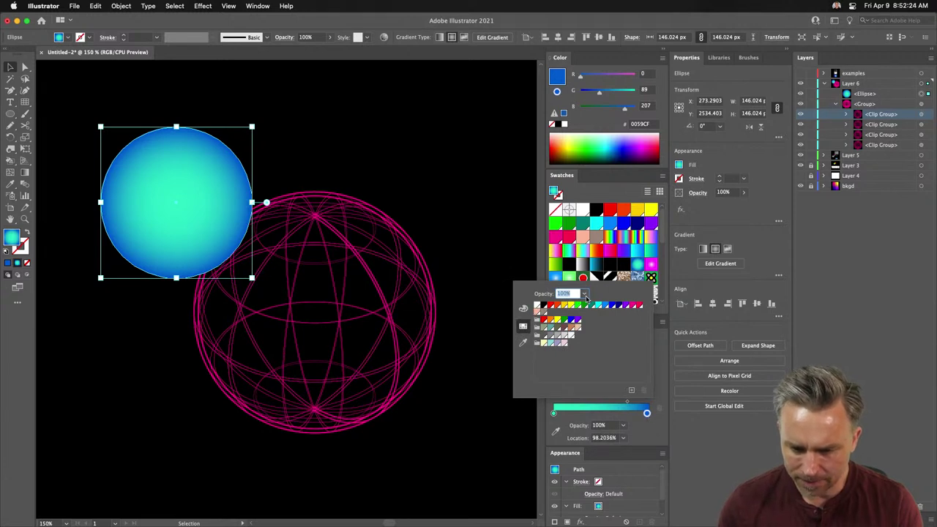
pyautogui.write('0')
pyautogui.press('Return')
pyautogui.click(641, 422)
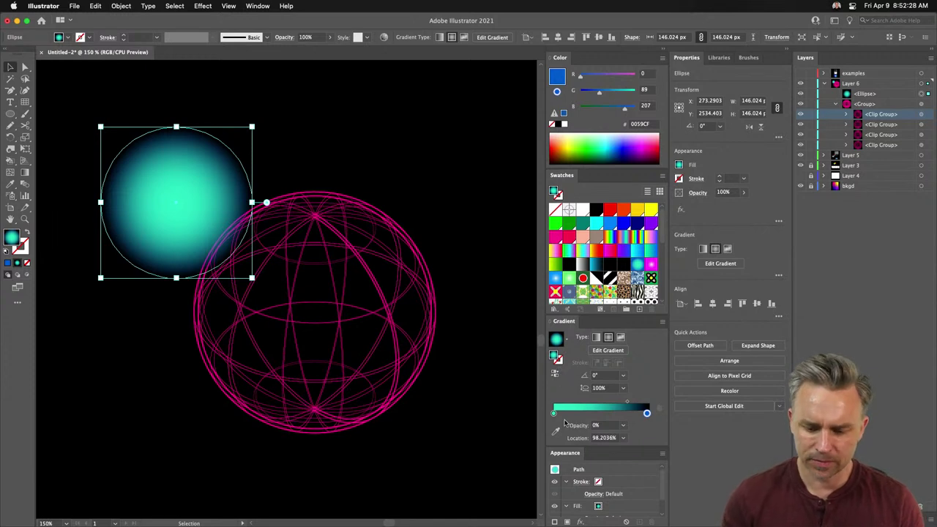
pyautogui.moveTo(628, 405); pyautogui.dragTo(558, 414)
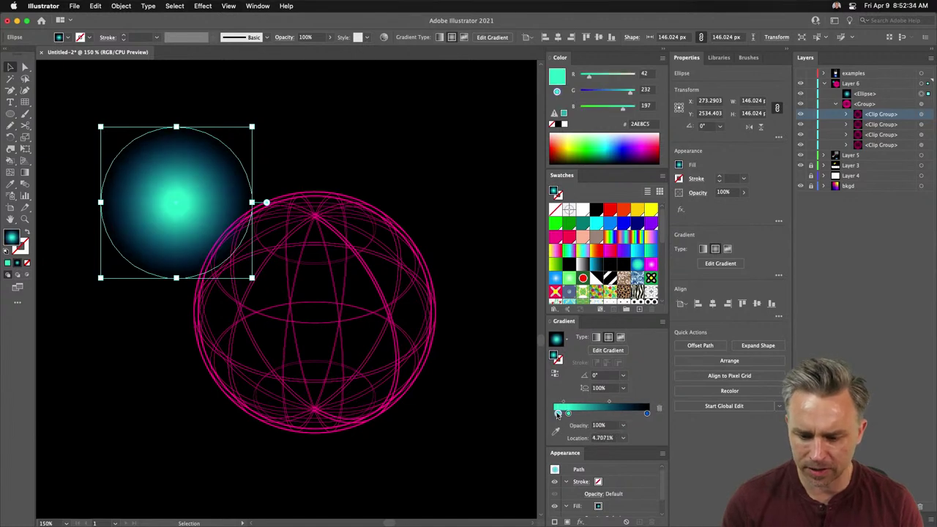
pyautogui.doubleClick(553, 411)
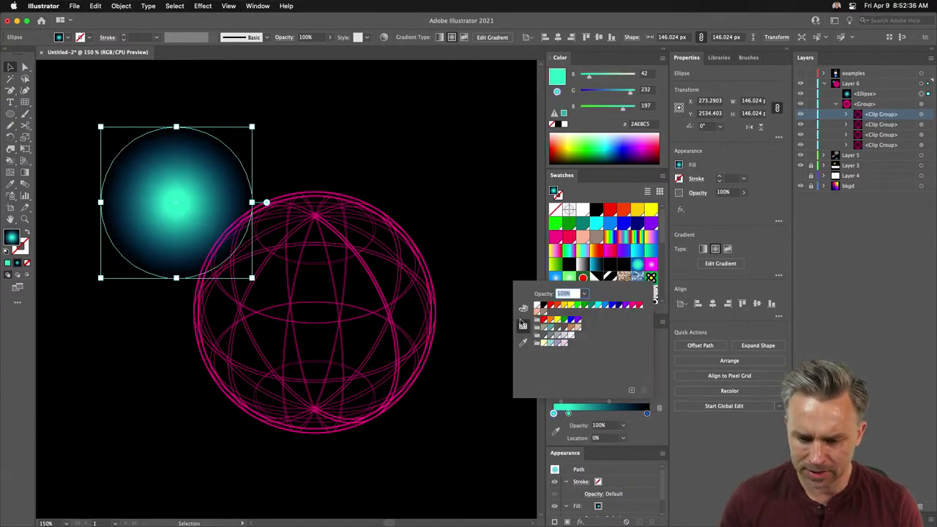
pyautogui.press('Escape')
pyautogui.moveTo(139, 181); pyautogui.dragTo(292, 302)
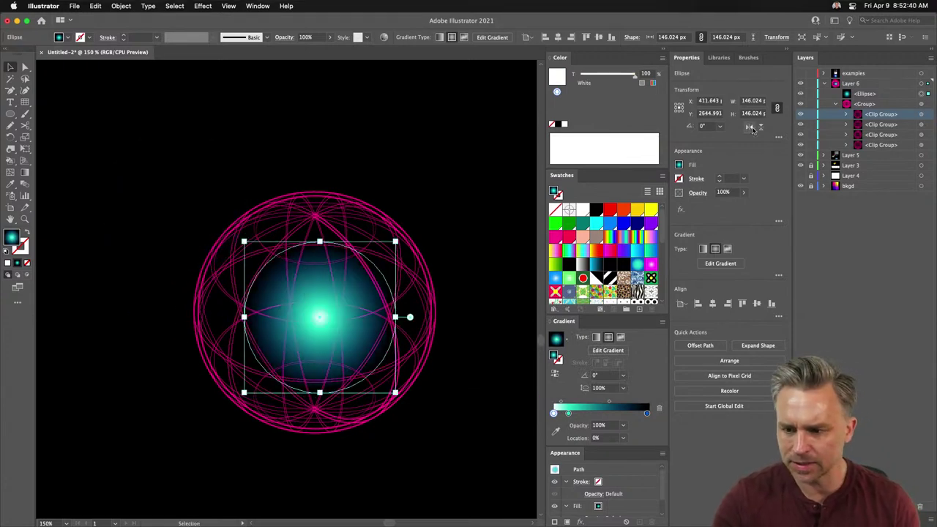
# Ungroup the sphere and move the glow ellipse below the first clip group in Layers.
pyautogui.click(295, 218)
pyautogui.rightClick(295, 217)
pyautogui.click(327, 307)
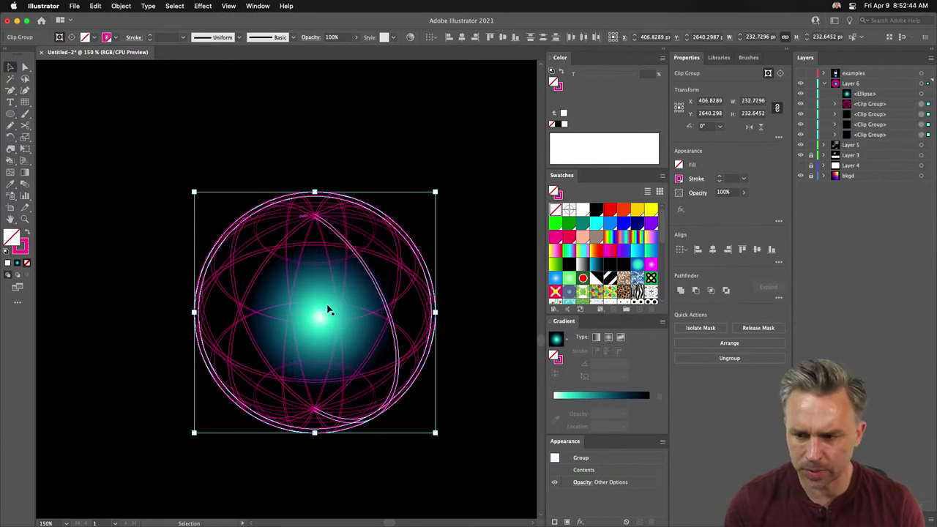
pyautogui.click(857, 96)
pyautogui.click(361, 192)
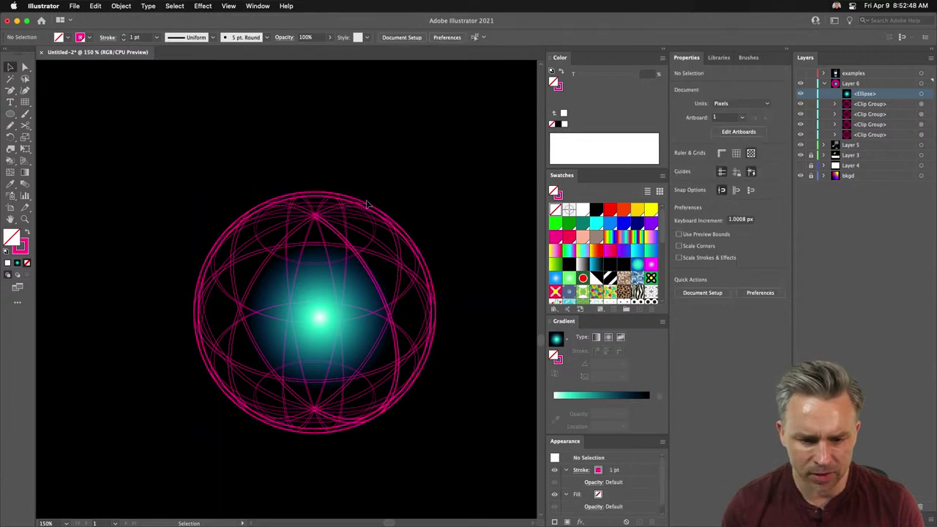
pyautogui.click(372, 202)
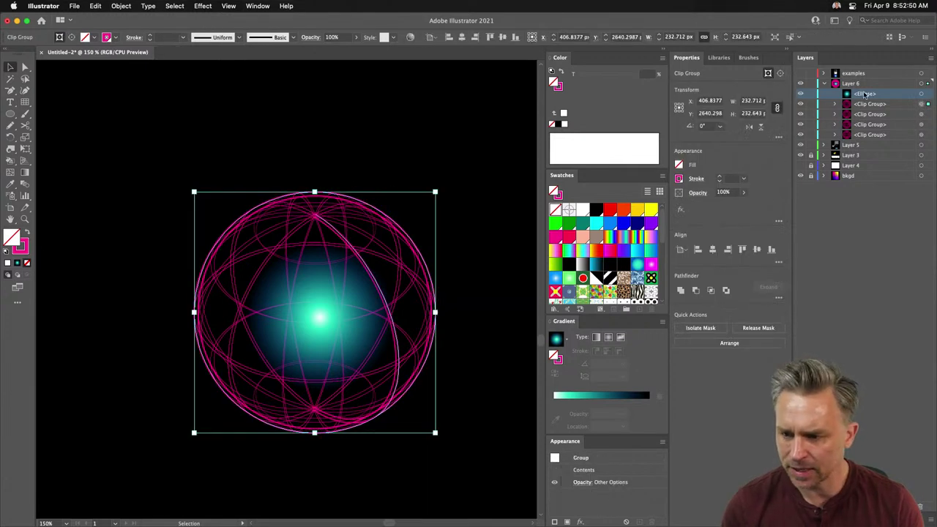
pyautogui.moveTo(895, 94); pyautogui.dragTo(895, 108)
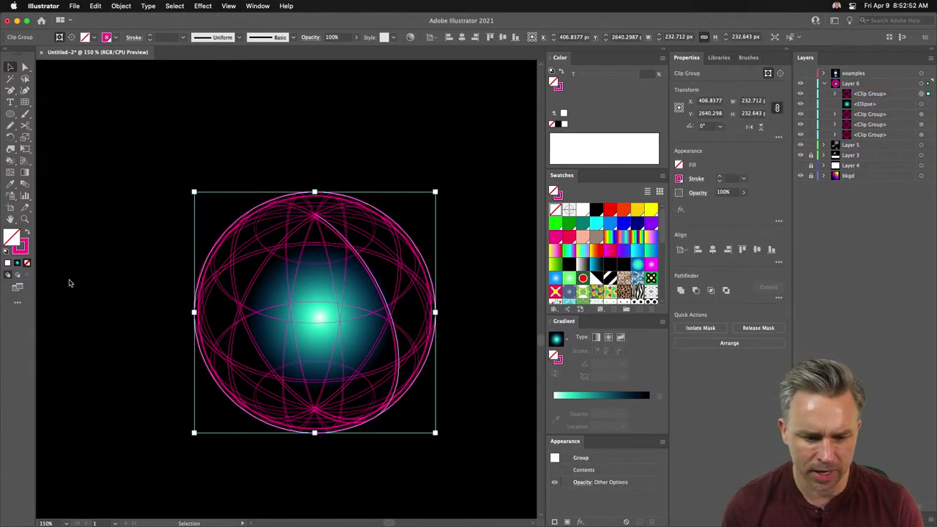
pyautogui.click(99, 295)
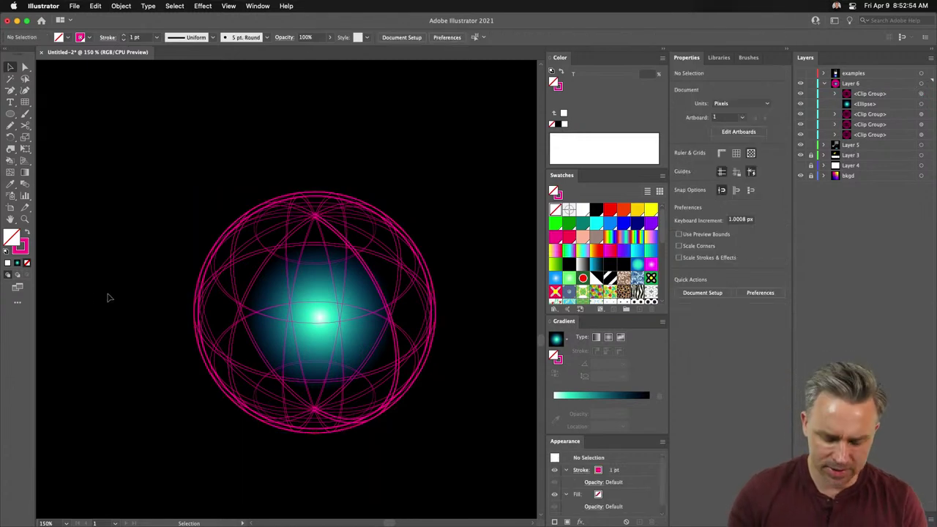
# Zoom to 300%, toggle the first clip group's visibility to compare, then return to 100%.
pyautogui.press('super+equal')
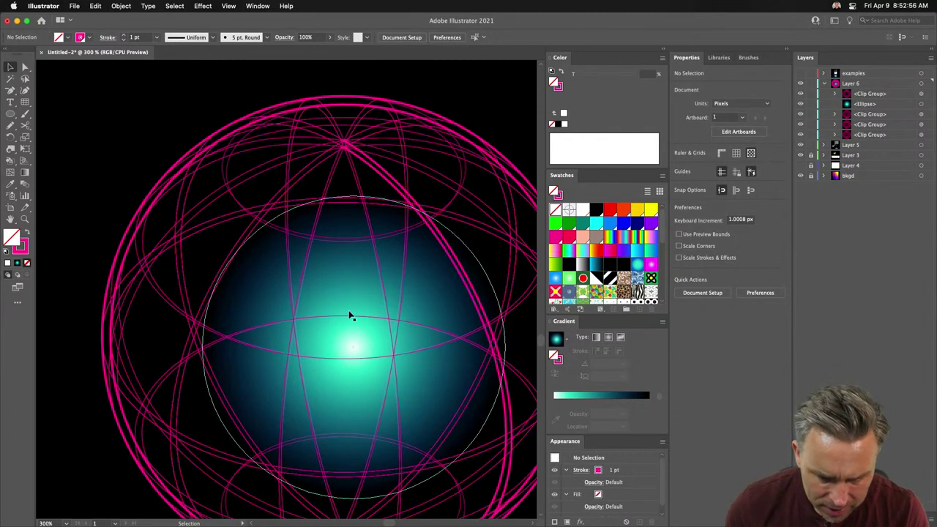
pyautogui.click(800, 94)
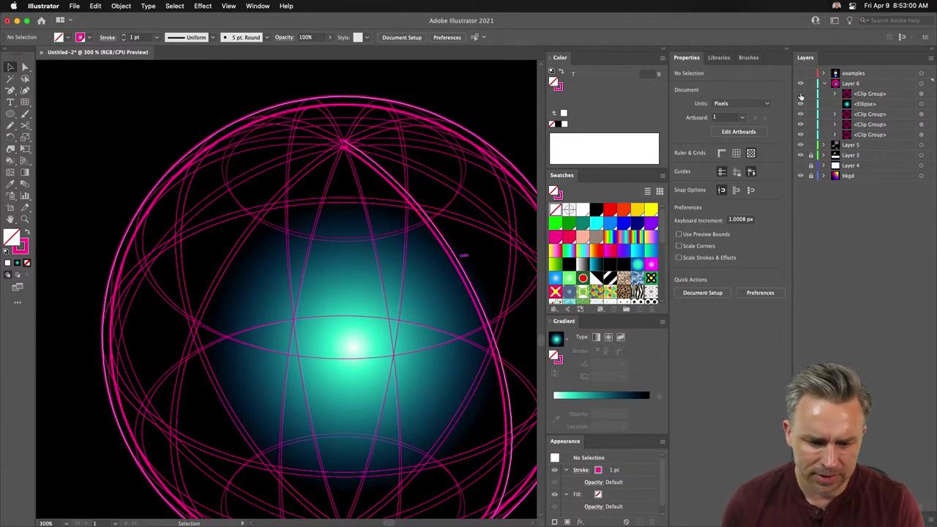
pyautogui.click(801, 94)
pyautogui.click(801, 95)
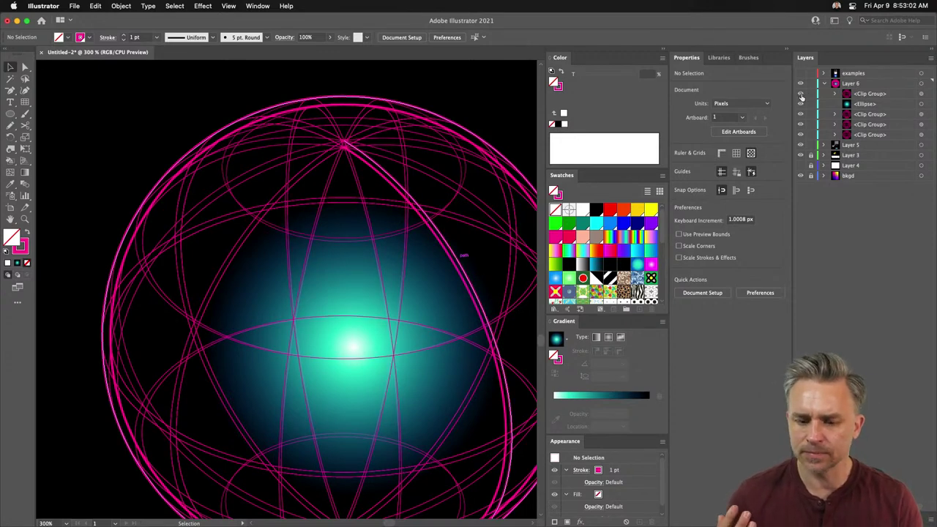
pyautogui.click(801, 96)
pyautogui.click(801, 95)
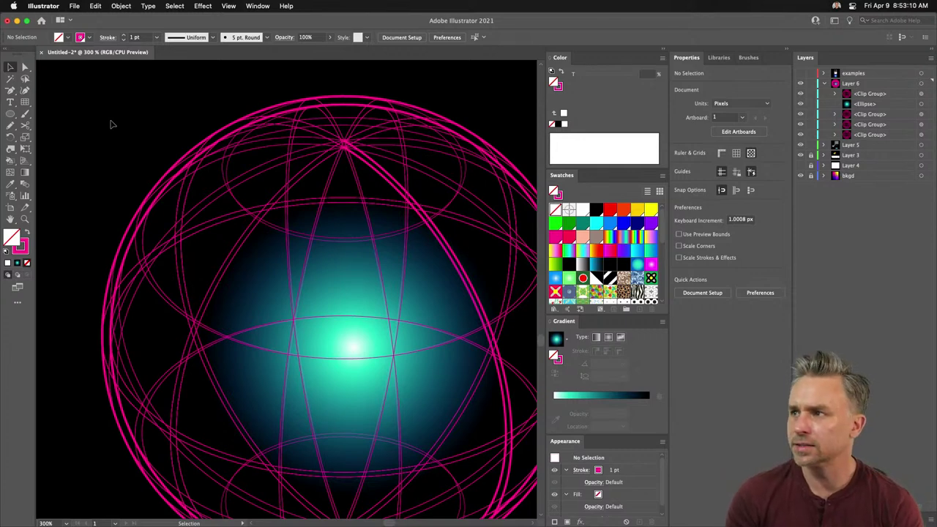
pyautogui.press('super+1')
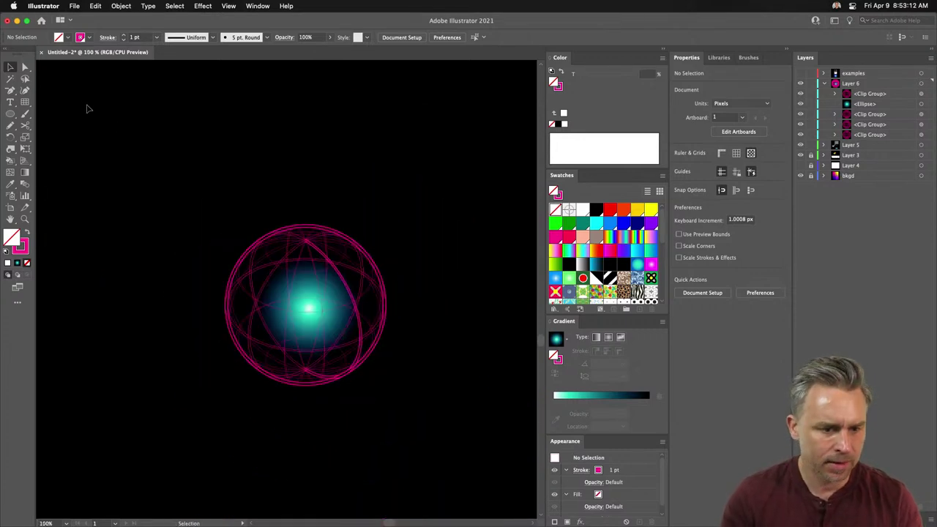
# Duplicate the glow ellipse and try a Color Halftone effect at 30 px radius, then undo it.
pyautogui.click(295, 318)
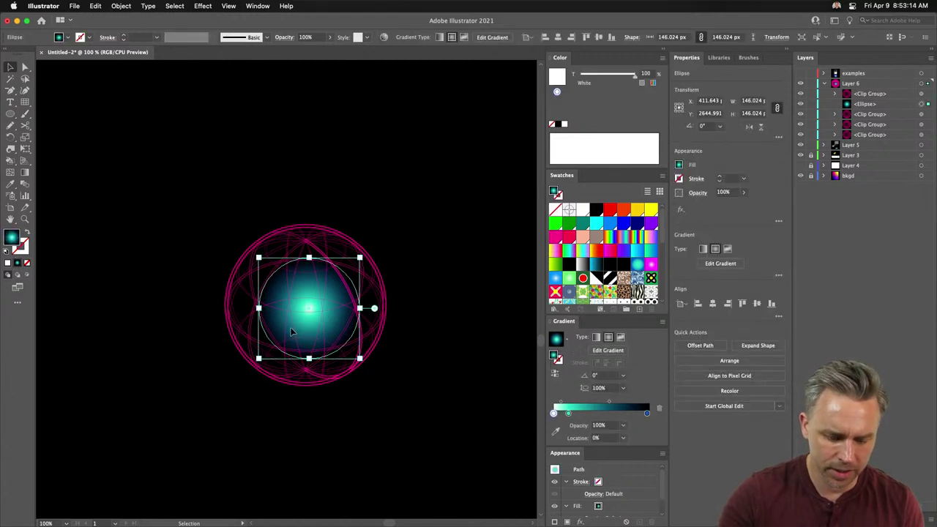
pyautogui.moveTo(291, 331); pyautogui.dragTo(310, 129)
pyautogui.moveTo(195, 151); pyautogui.dragTo(209, 312)
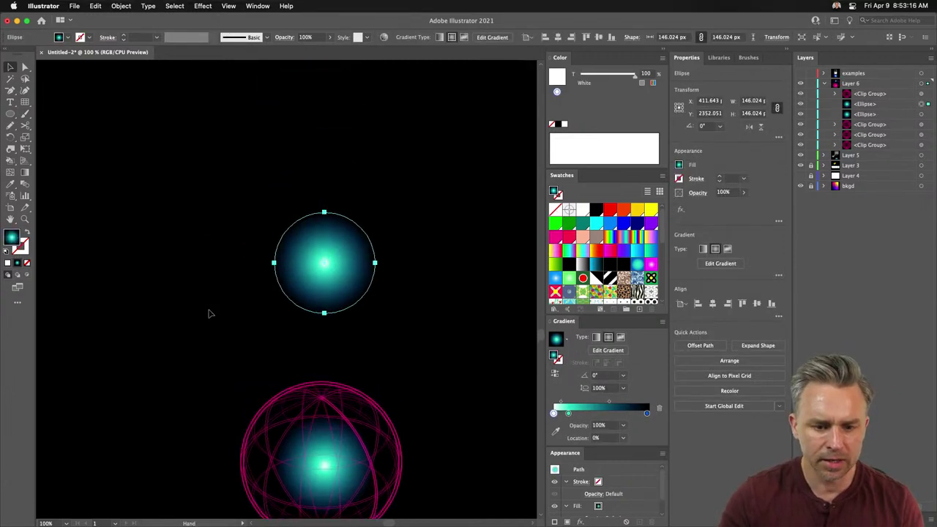
pyautogui.click(193, 4)
pyautogui.moveTo(213, 148)
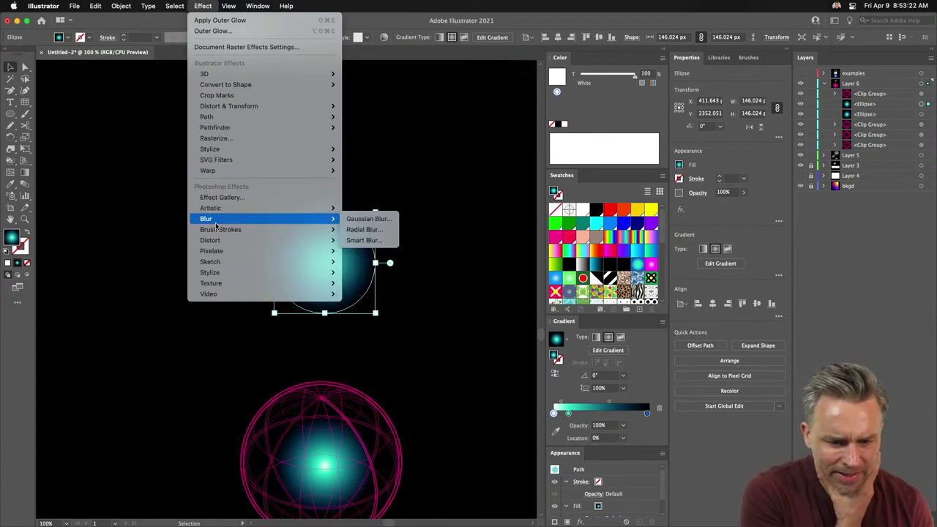
pyautogui.moveTo(212, 256)
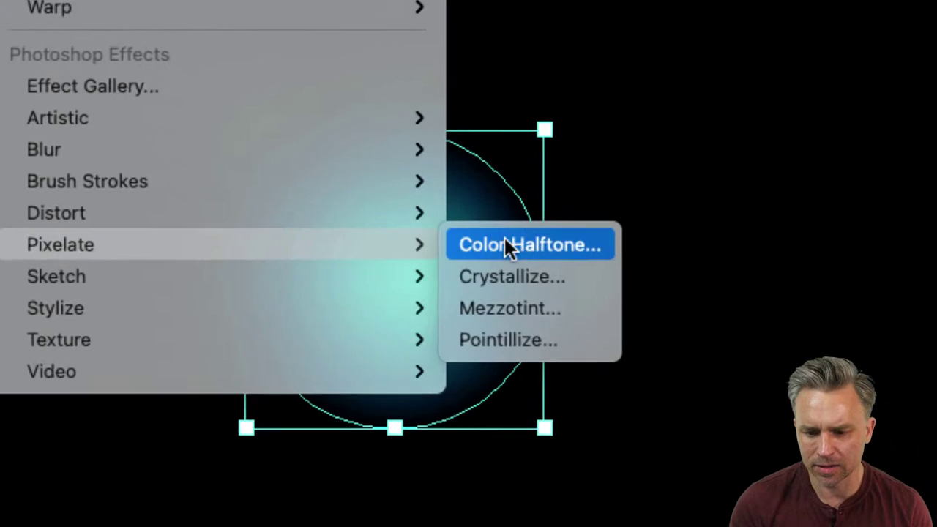
pyautogui.click(507, 247)
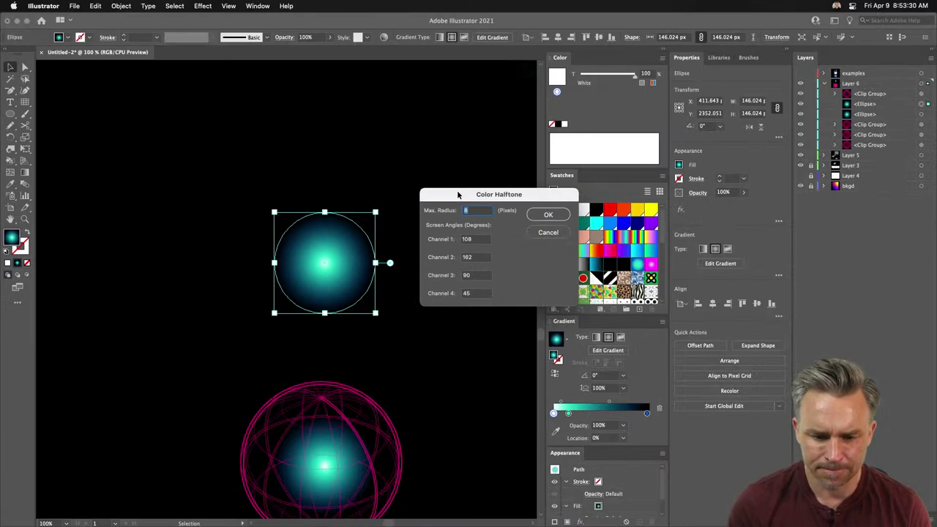
pyautogui.moveTo(458, 194); pyautogui.dragTo(453, 183)
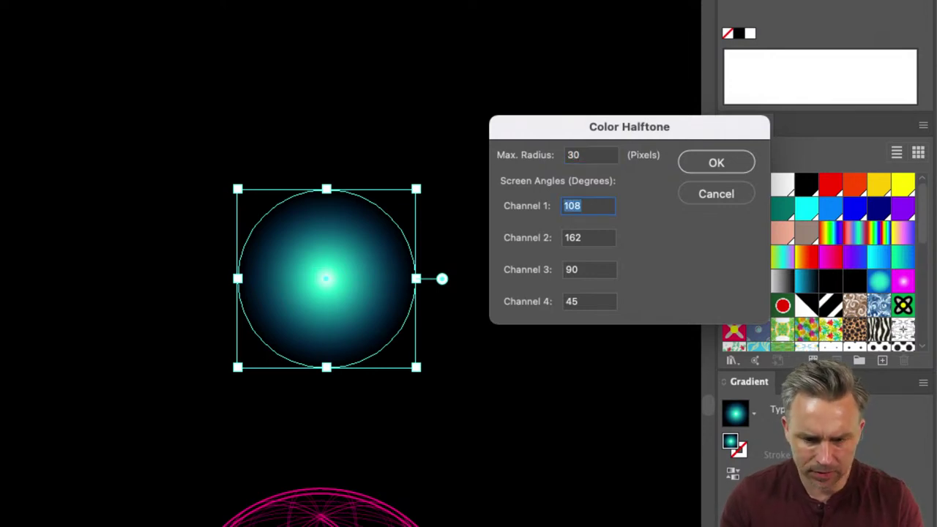
pyautogui.click(716, 162)
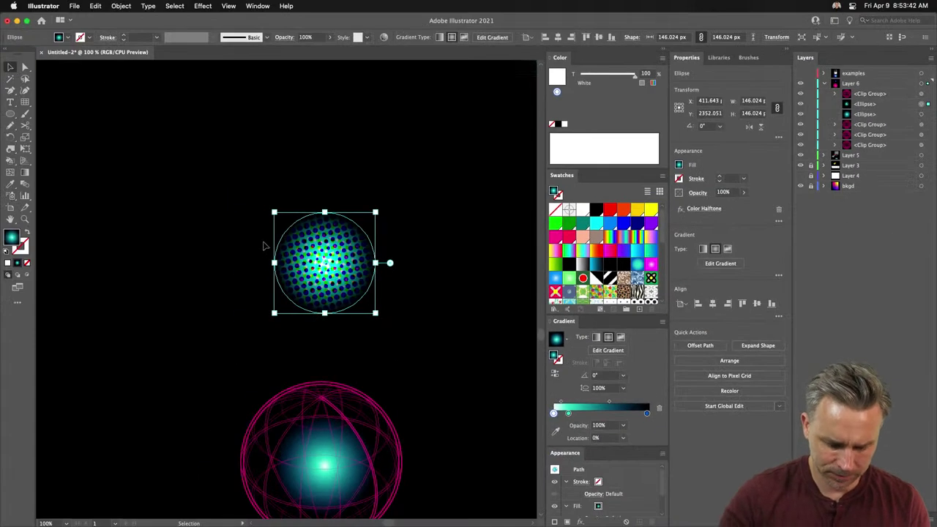
pyautogui.press('super+z')
# Reapply Color Halftone with channel angles set to 0, then delete the halftone circle.
pyautogui.click(203, 6)
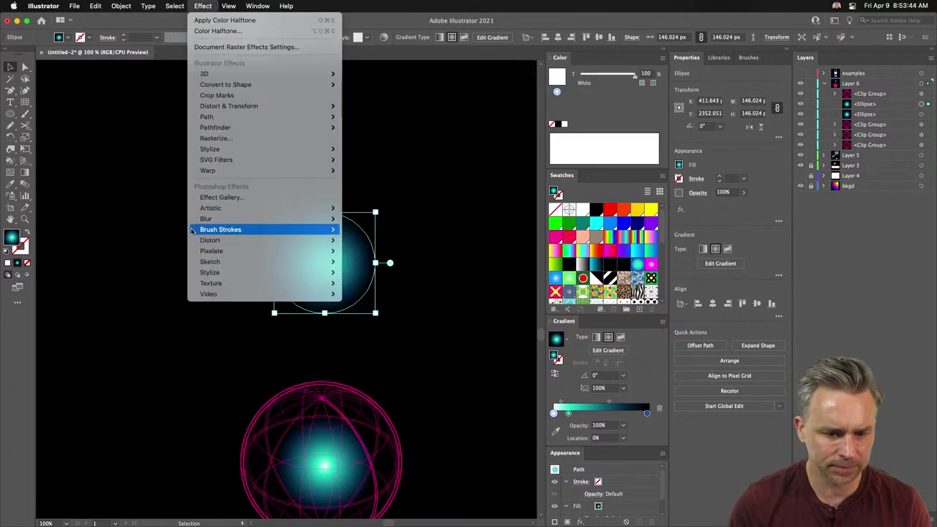
pyautogui.moveTo(210, 252)
pyautogui.click(369, 251)
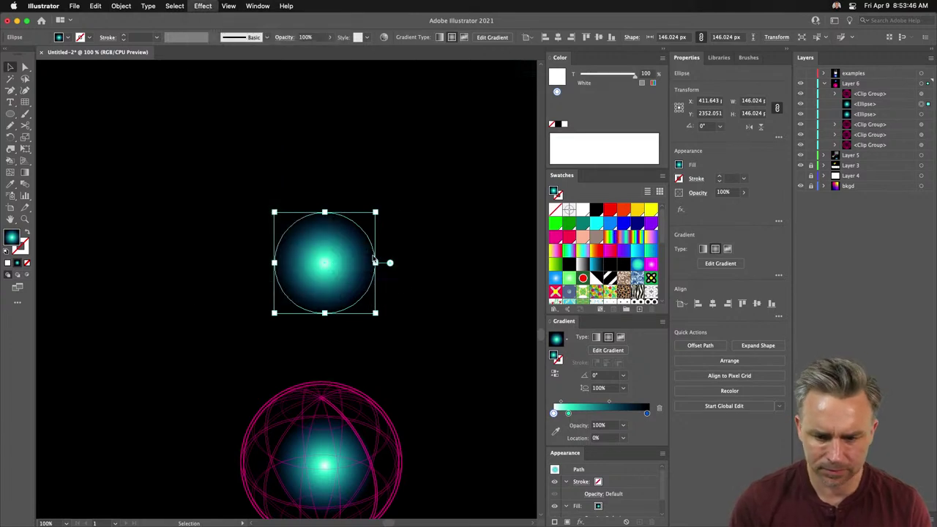
pyautogui.write('0')
pyautogui.press('Tab')
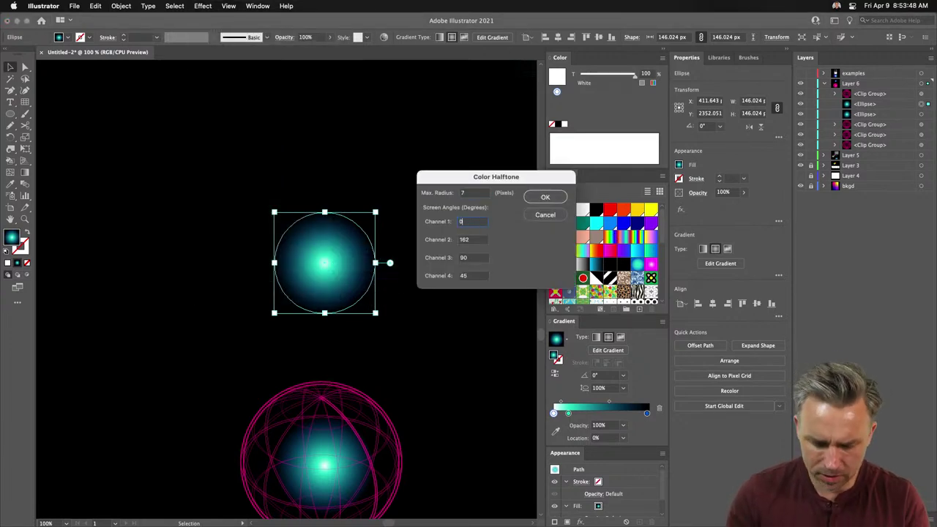
pyautogui.write('0')
pyautogui.press('Tab')
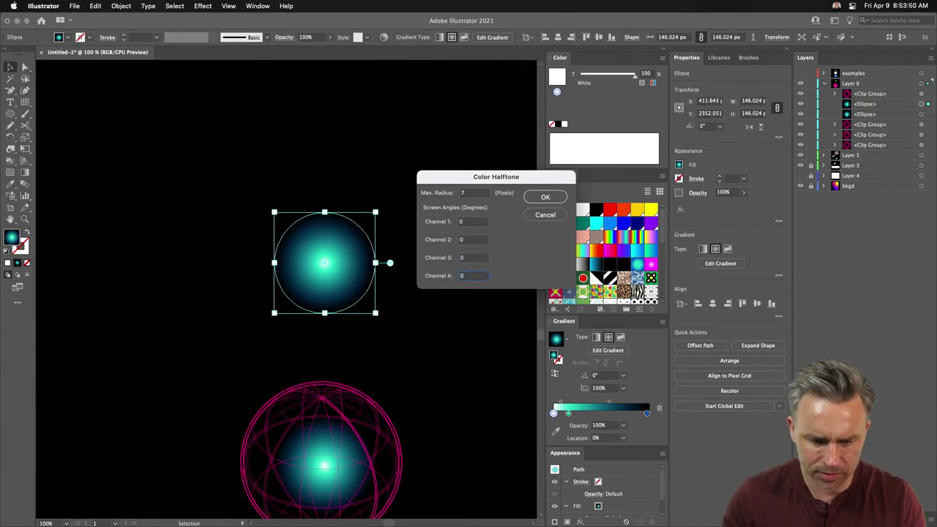
pyautogui.press('Return')
pyautogui.press('super+equal')
pyautogui.press('super+equal')
pyautogui.press('super+equal')
pyautogui.press('super+equal')
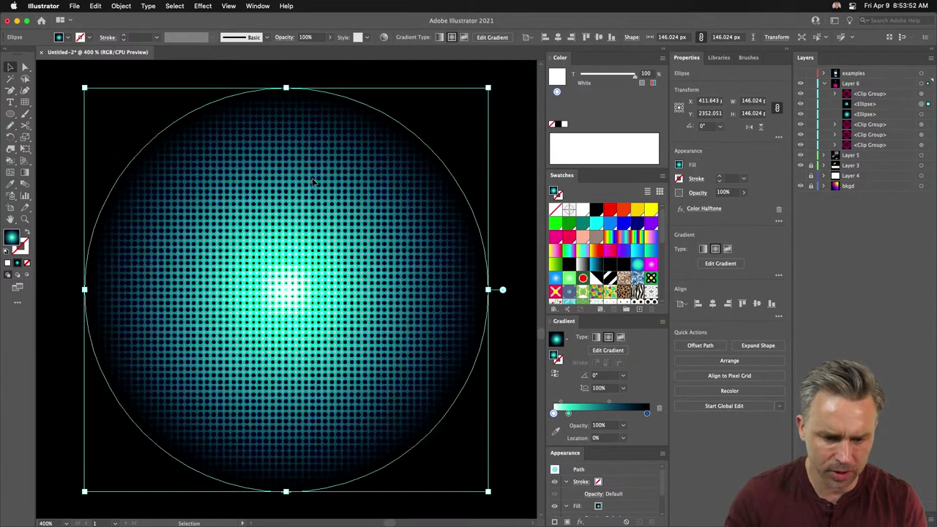
pyautogui.press('Delete')
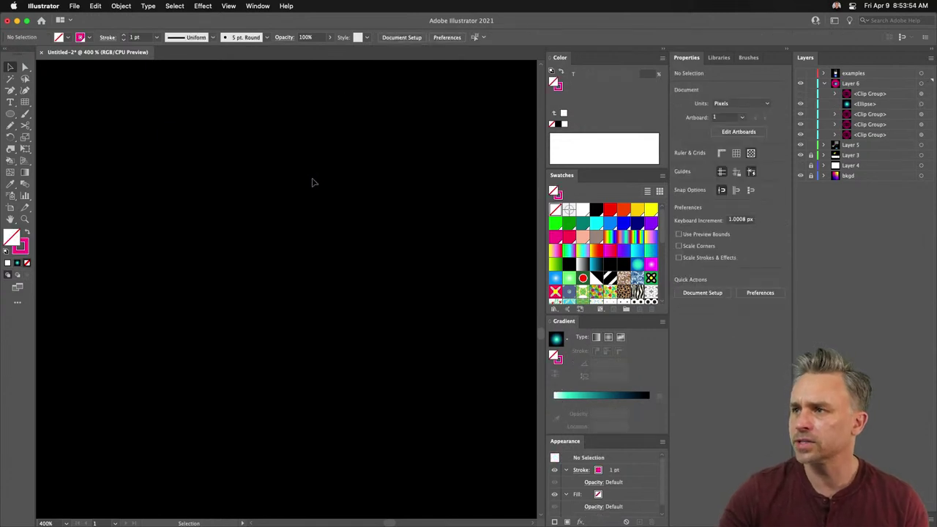
# Undo the deletion and redo the Color Halftone effect on the circle.
pyautogui.click(96, 6)
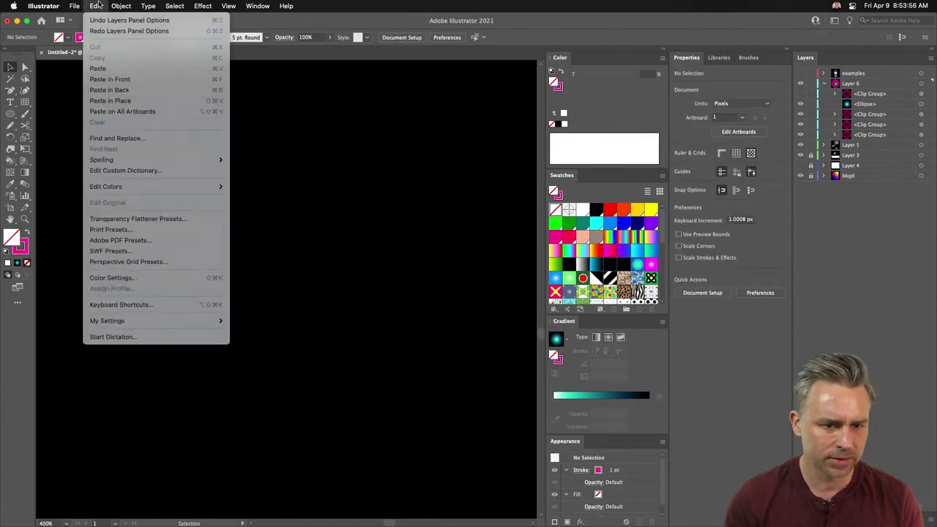
pyautogui.click(97, 4)
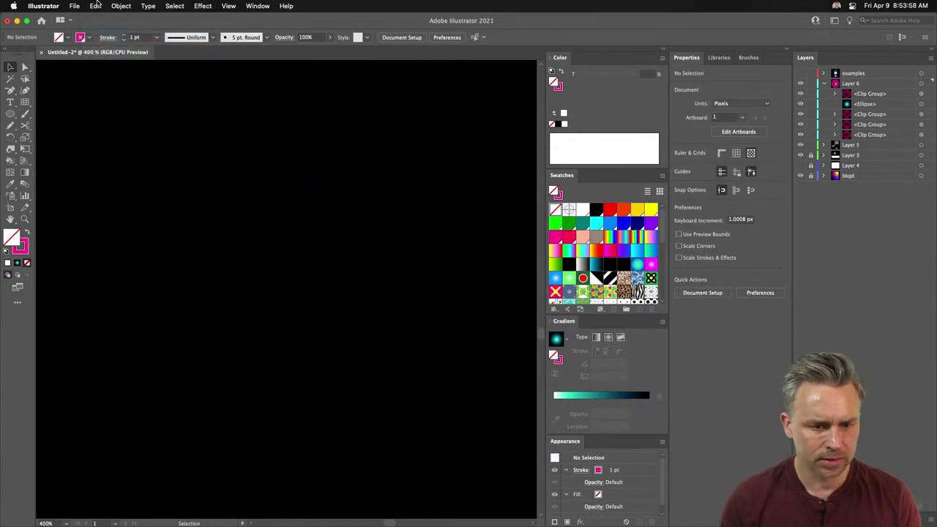
pyautogui.click(96, 4)
pyautogui.click(110, 29)
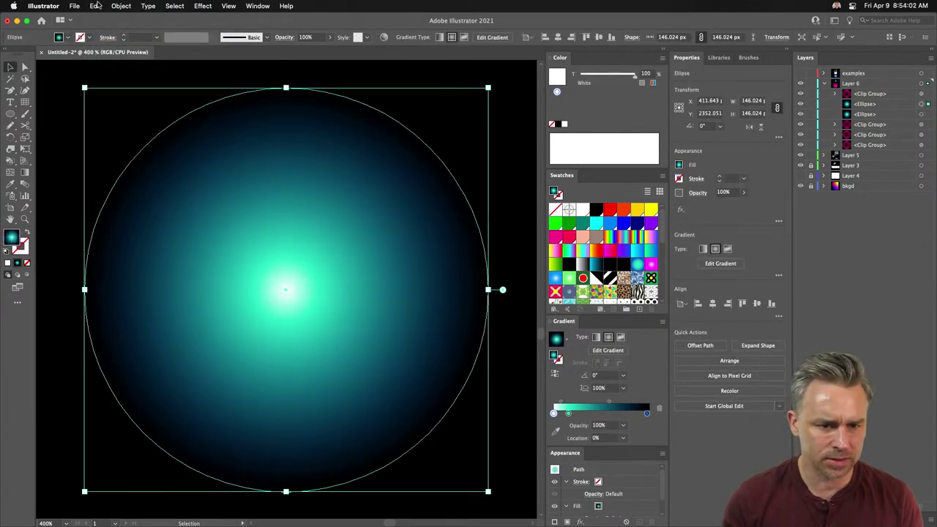
pyautogui.click(95, 5)
pyautogui.click(110, 29)
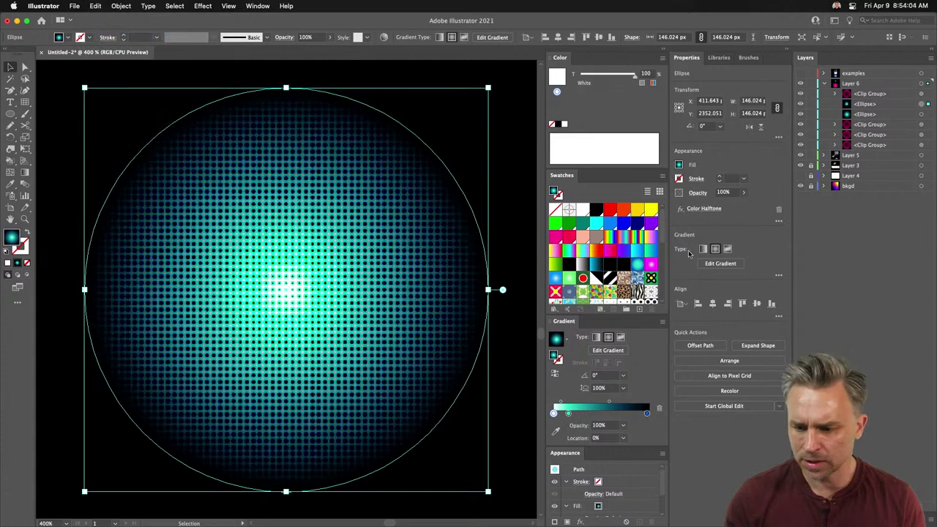
# Raise the halftone's max radius to 30 for coarser dots.
pyautogui.click(701, 209)
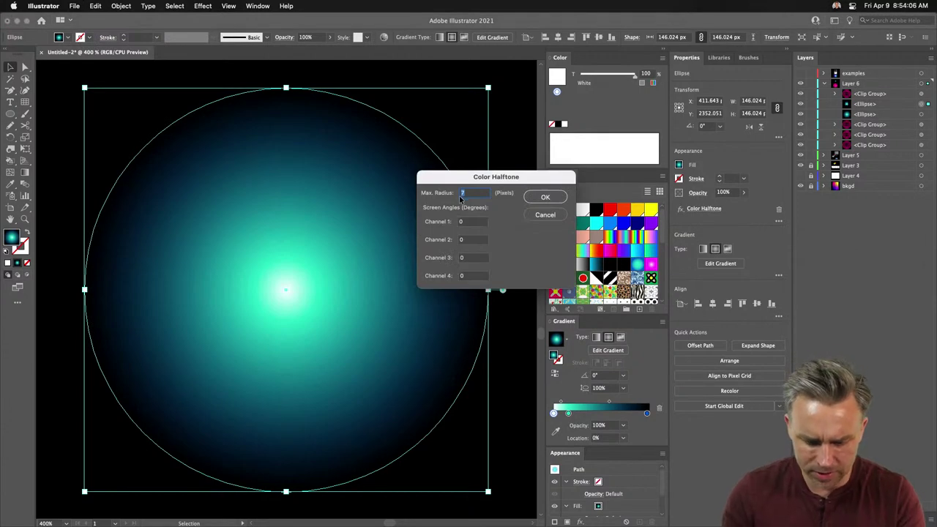
pyautogui.write('30')
pyautogui.press('Return')
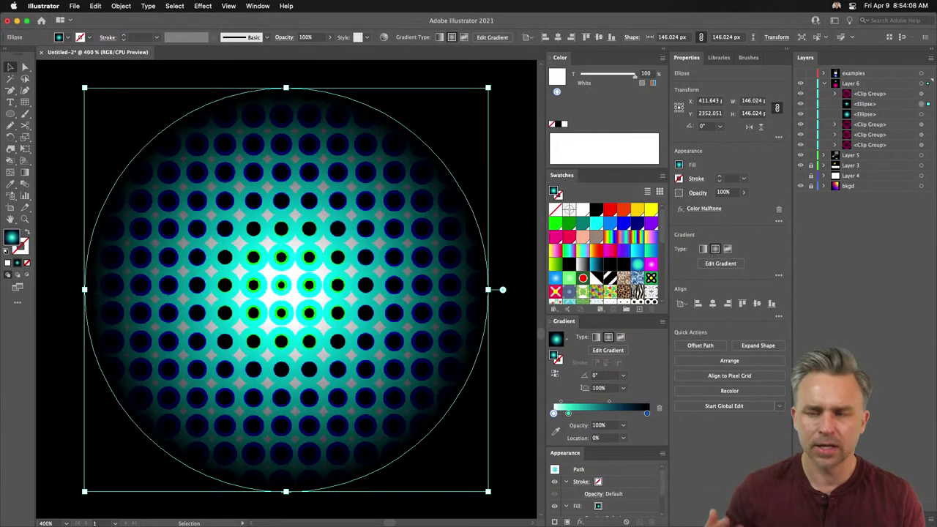
pyautogui.press('super+minus')
pyautogui.press('super+minus')
pyautogui.press('super+minus')
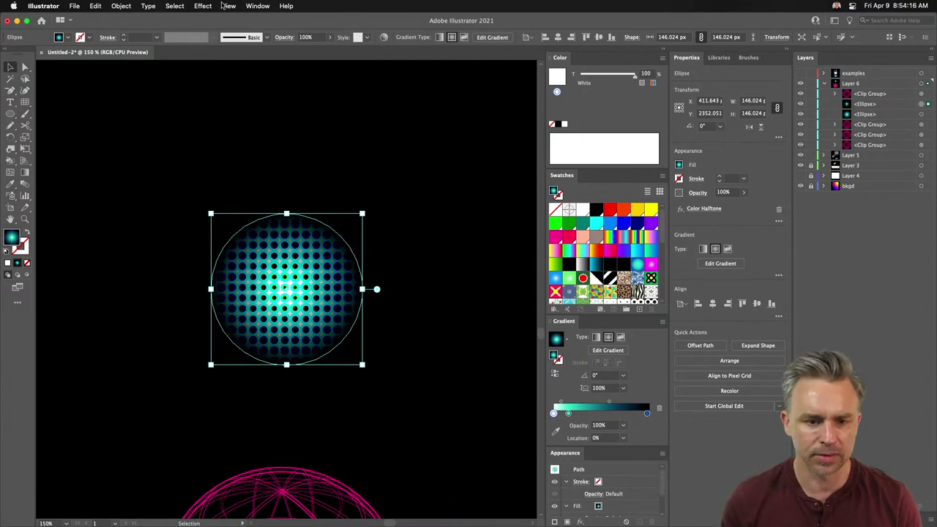
# Show the Symbols panel and save the halftone circle as New Symbol 13.
pyautogui.click(258, 6)
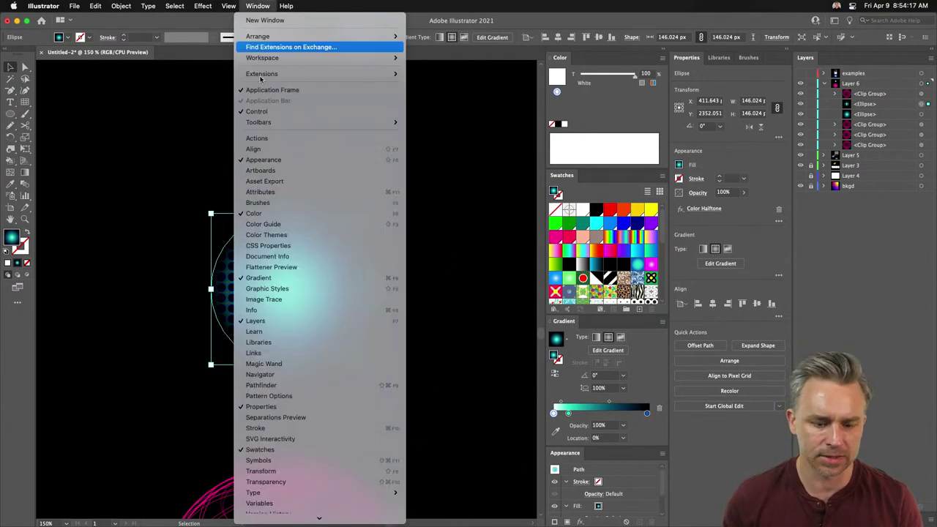
pyautogui.click(333, 460)
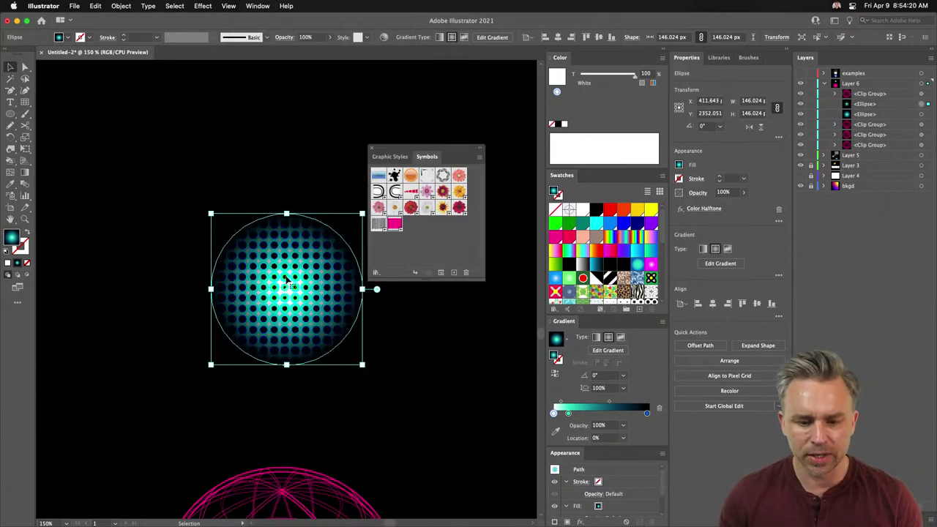
pyautogui.moveTo(280, 286); pyautogui.dragTo(407, 249)
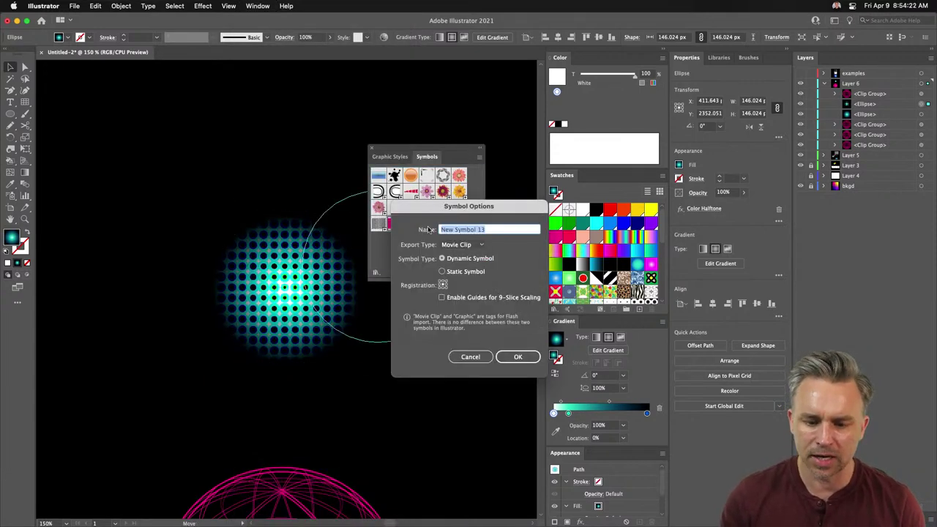
pyautogui.click(512, 356)
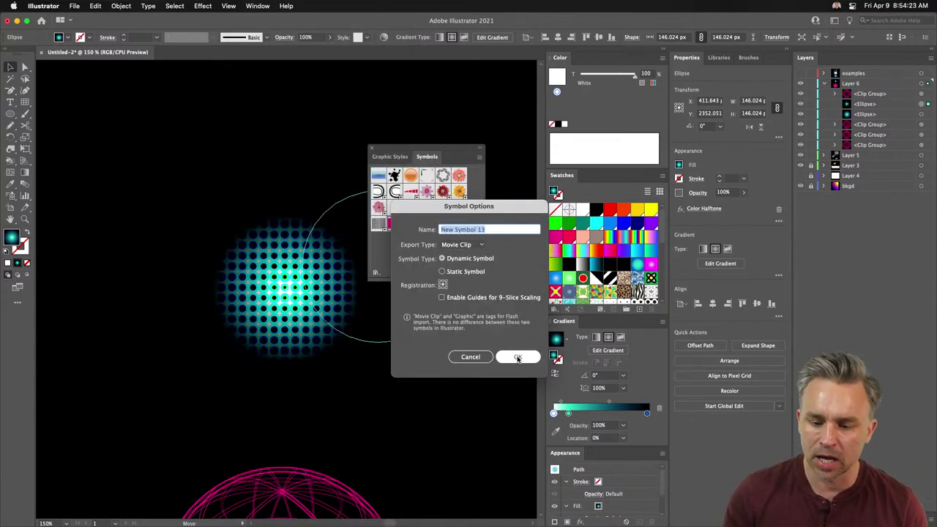
pyautogui.click(71, 117)
pyautogui.press('super+minus')
pyautogui.press('super+minus')
pyautogui.press('super+minus')
pyautogui.press('super+minus')
pyautogui.press('super+minus')
pyautogui.press('super+minus')
pyautogui.press('super+minus')
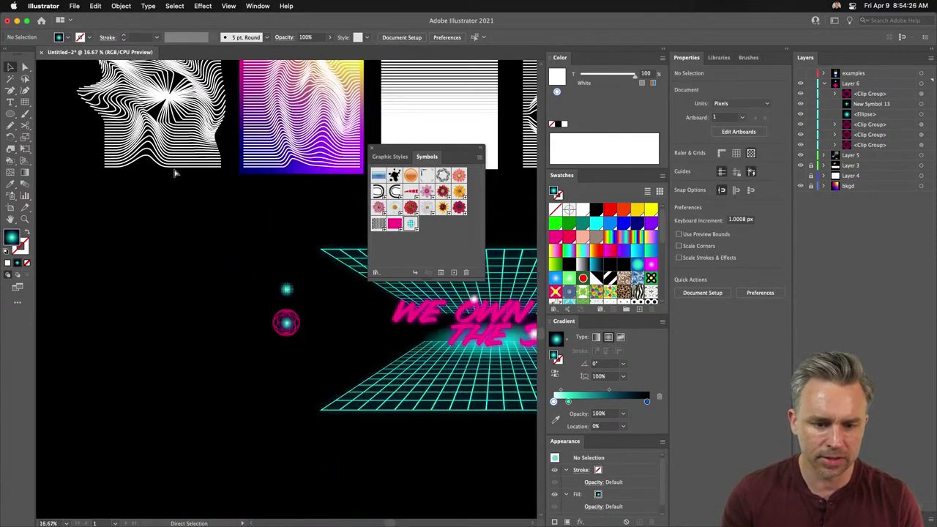
# Move the green 3D ball beside the magenta sphere and zoom in on it.
pyautogui.moveTo(185, 207); pyautogui.dragTo(243, 507)
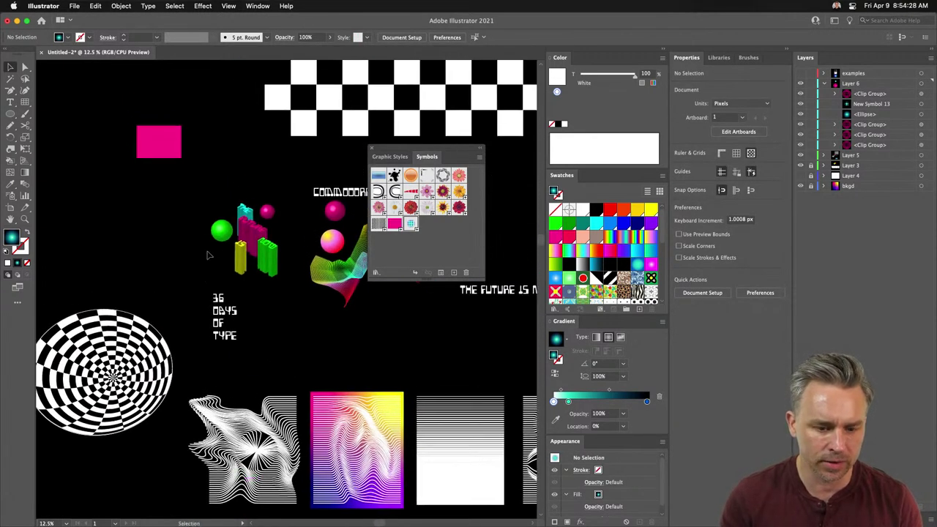
pyautogui.click(221, 231)
pyautogui.click(226, 242)
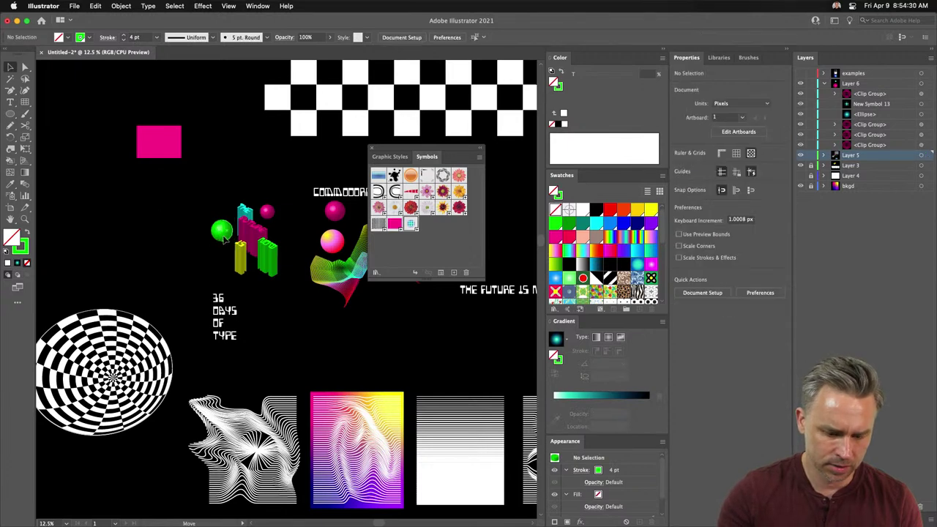
pyautogui.moveTo(226, 242); pyautogui.dragTo(145, 451)
pyautogui.moveTo(204, 355); pyautogui.dragTo(355, 364)
pyautogui.press('super+equal')
pyautogui.press('super+equal')
pyautogui.press('super+equal')
pyautogui.press('super+equal')
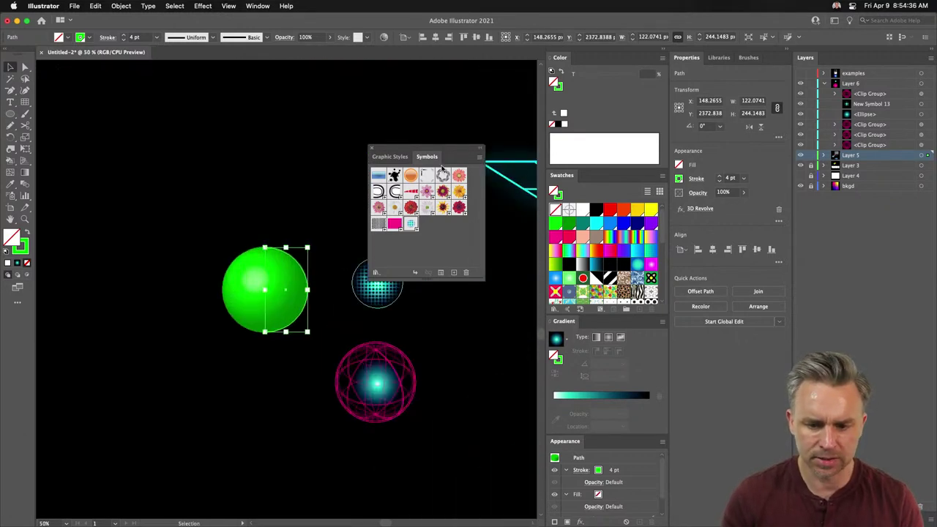
# Give the green ball a black stroke.
pyautogui.moveTo(454, 157); pyautogui.dragTo(483, 324)
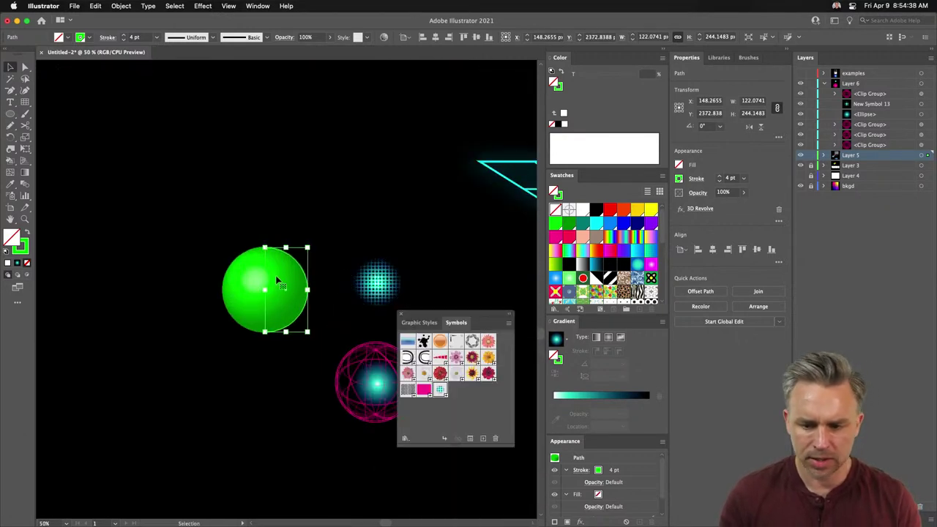
pyautogui.click(679, 180)
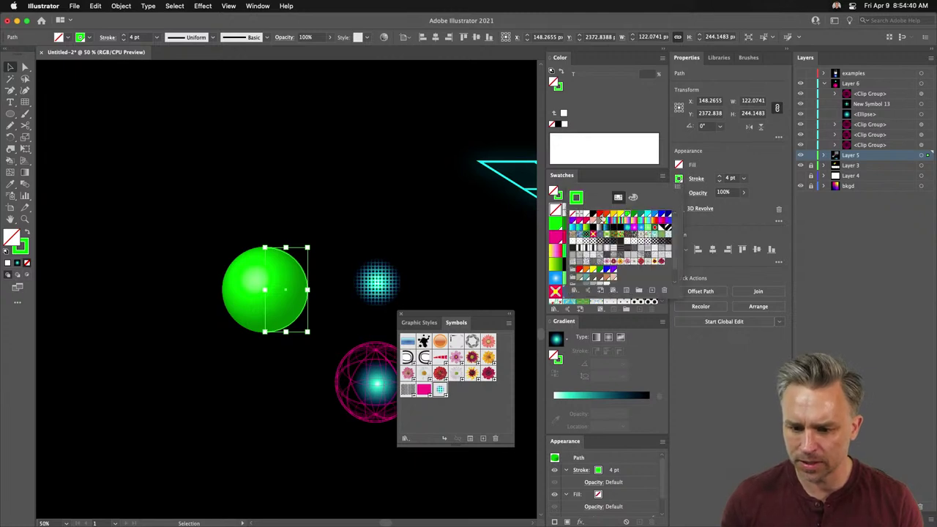
pyautogui.click(593, 215)
pyautogui.click(262, 286)
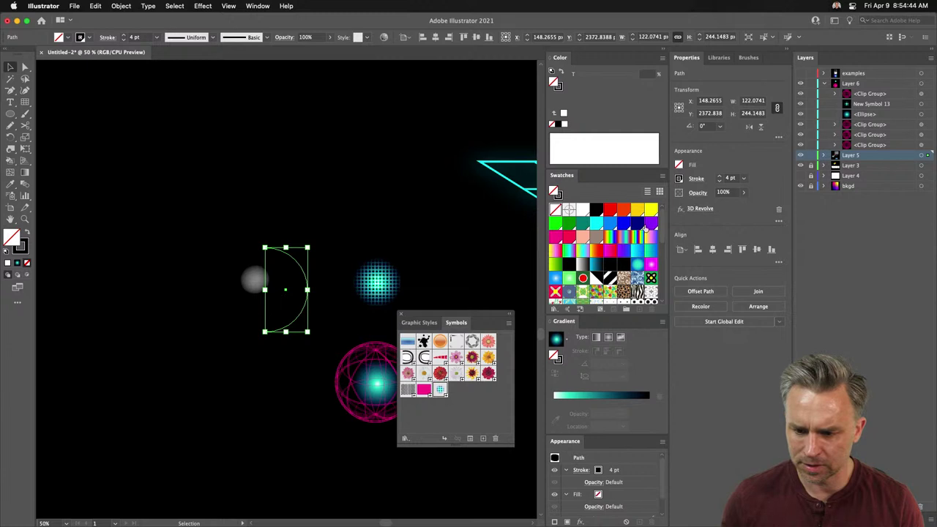
# Map New Symbol 13 onto the revolved ball's second surface, scaled to fit.
pyautogui.click(701, 210)
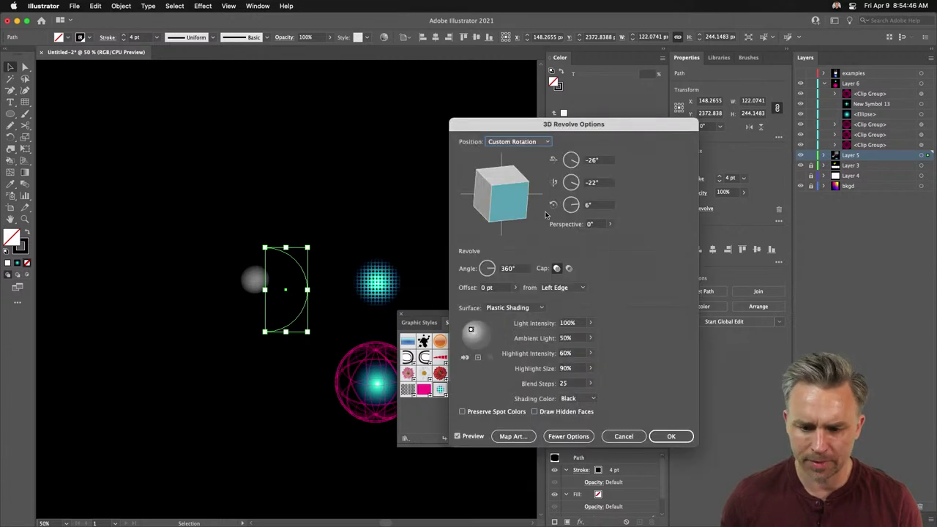
pyautogui.click(513, 437)
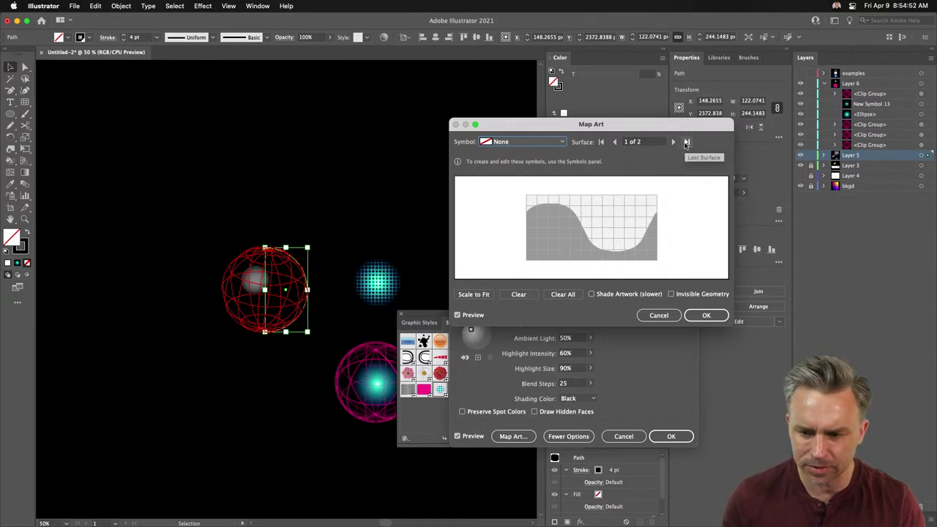
pyautogui.click(686, 143)
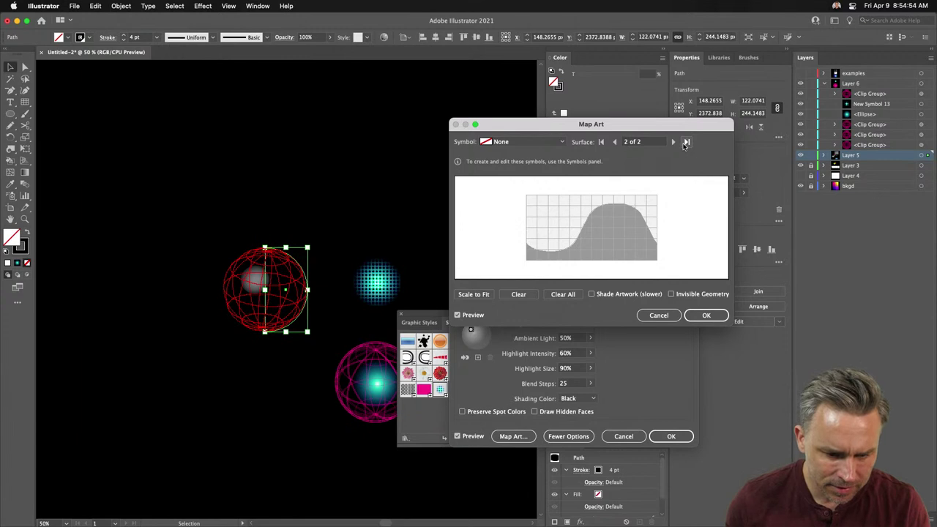
pyautogui.click(521, 142)
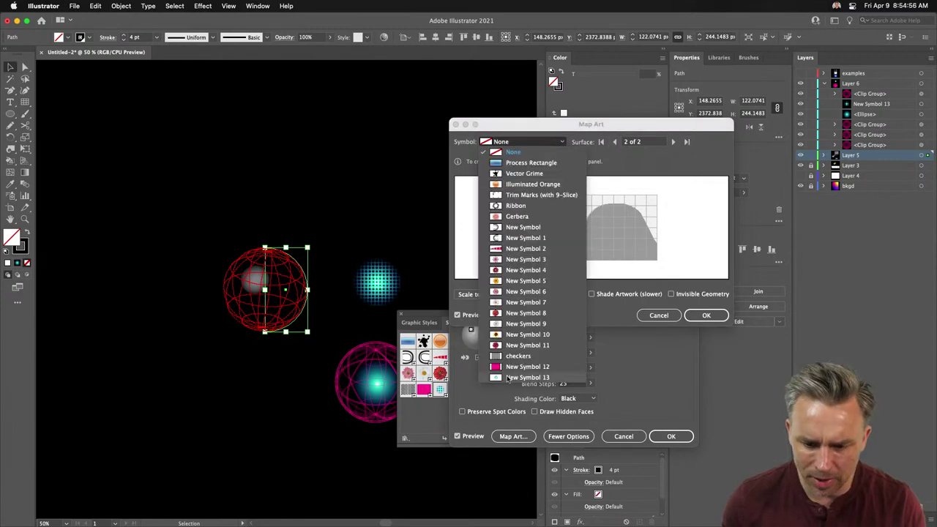
pyautogui.click(509, 378)
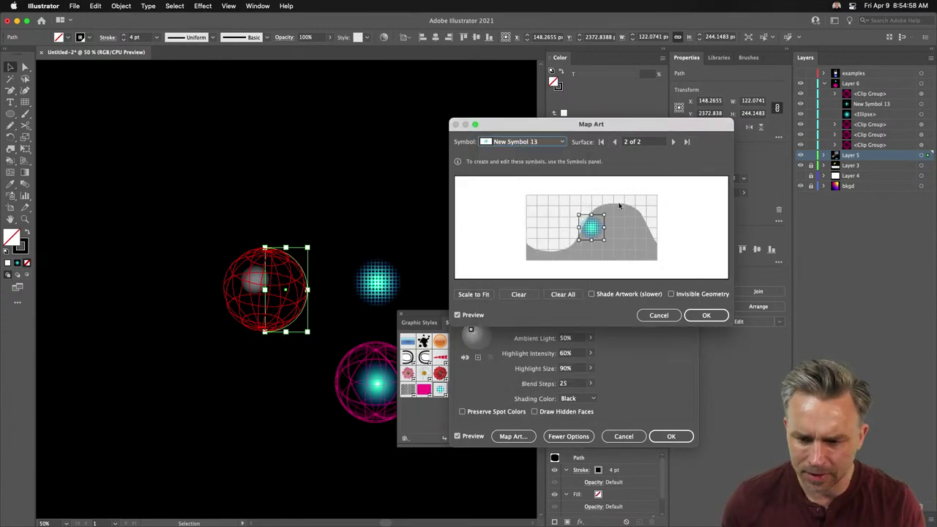
pyautogui.click(480, 294)
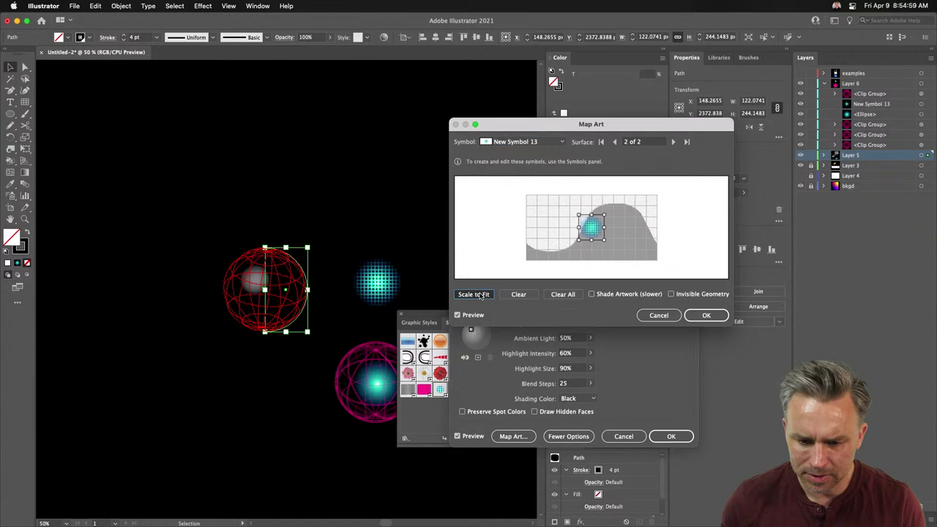
# Map New Symbol 13 onto the first surface with Scale to Fit and apply the 3D Revolve.
pyautogui.click(673, 143)
pyautogui.click(524, 142)
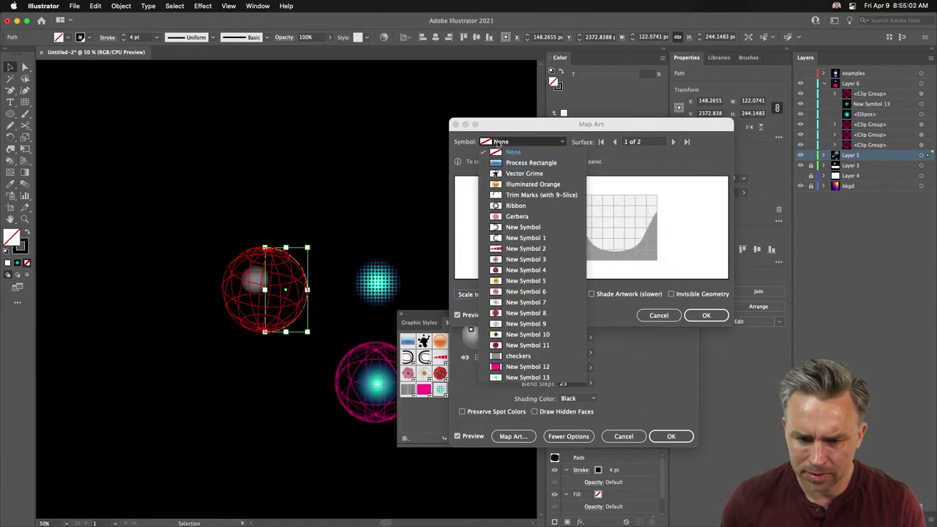
pyautogui.click(495, 377)
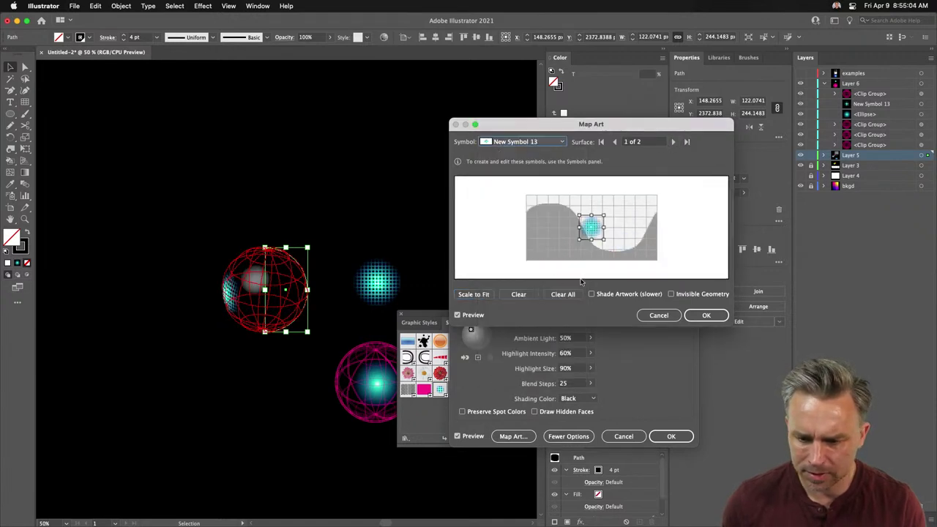
pyautogui.click(477, 294)
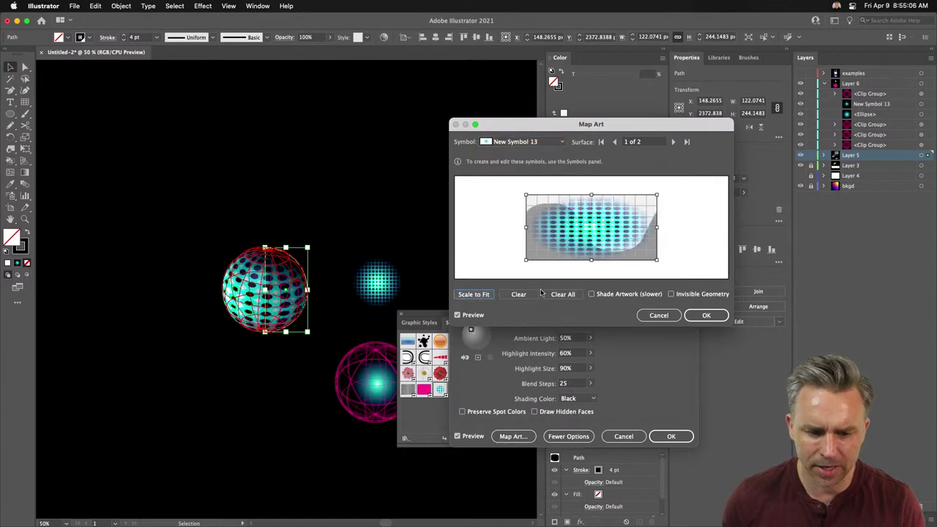
pyautogui.click(707, 315)
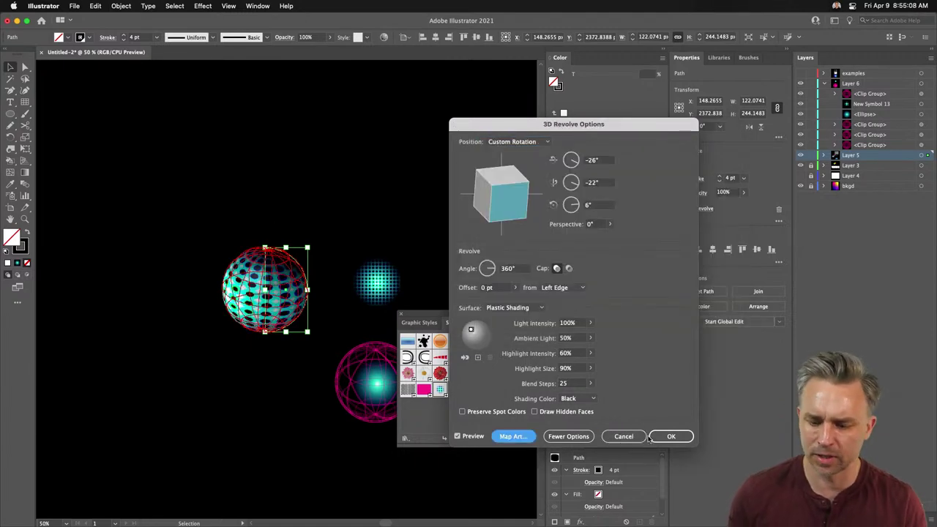
pyautogui.click(671, 437)
# Move the textured sphere higher and close the Symbols panel.
pyautogui.click(262, 199)
pyautogui.moveTo(259, 306); pyautogui.dragTo(284, 235)
pyautogui.click(210, 172)
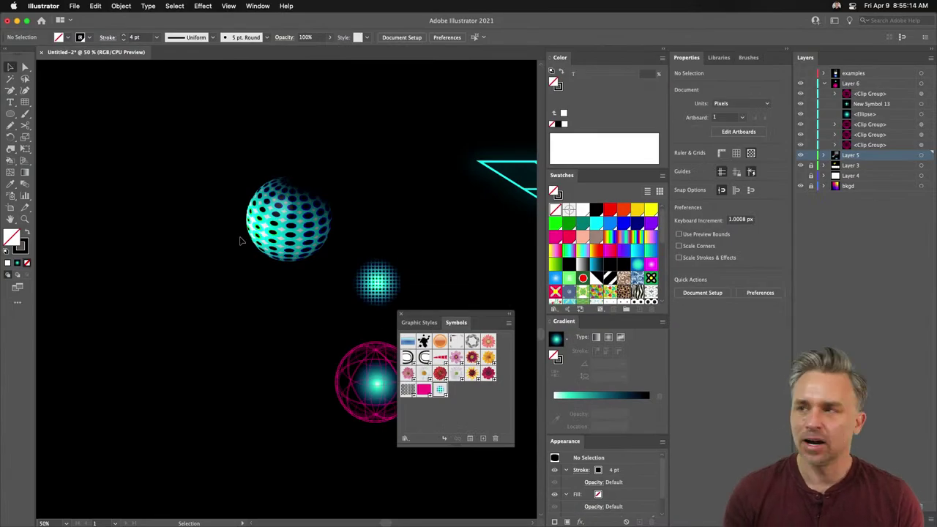
pyautogui.click(402, 315)
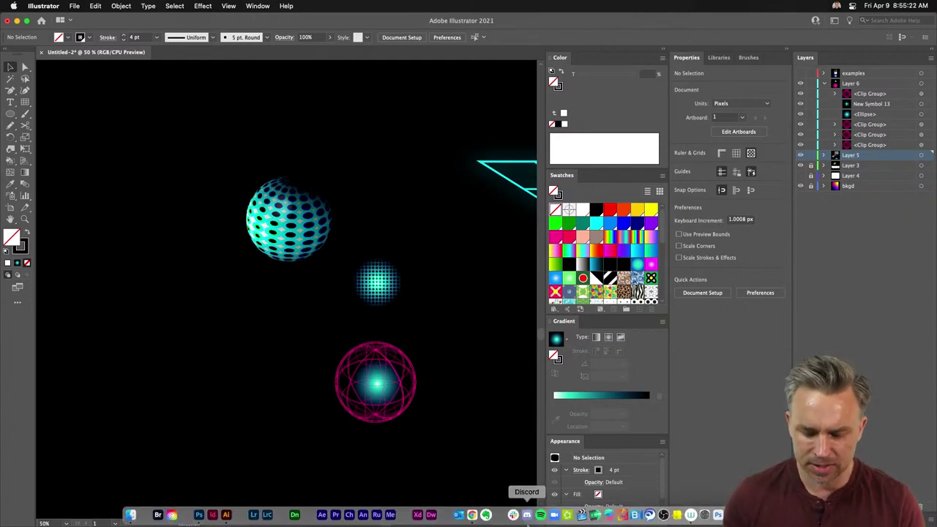
# Switch to Chrome and browse the Behance 'abstract vector' search results.
pyautogui.click(472, 512)
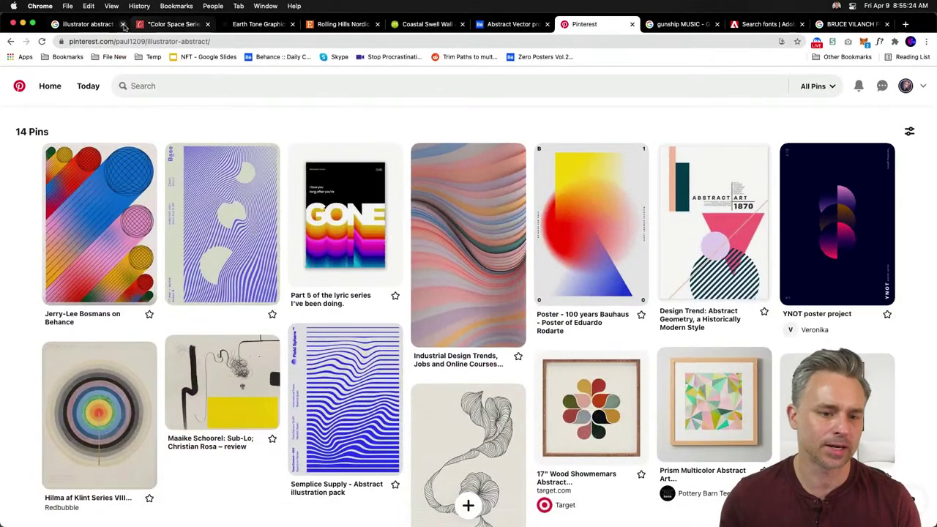
pyautogui.click(515, 30)
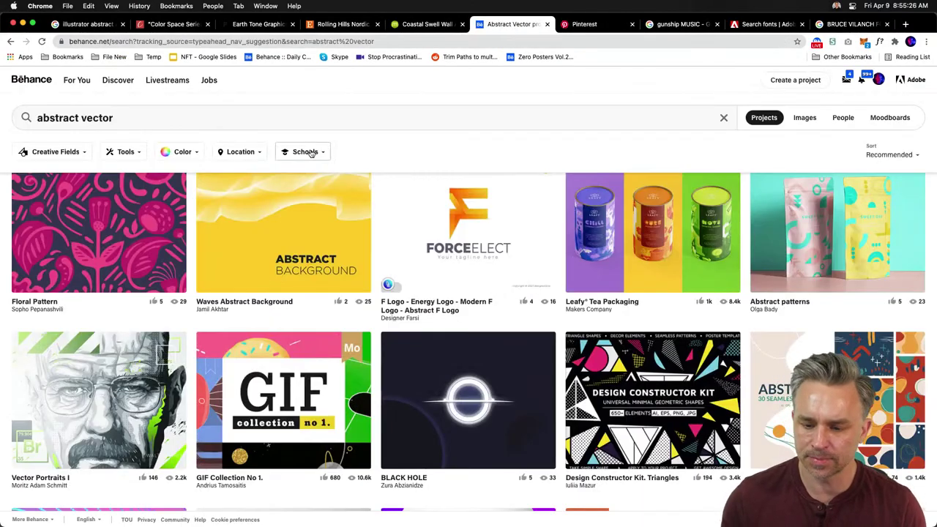
pyautogui.scroll(-5, 313, 154)
pyautogui.scroll(2, 313, 154)
pyautogui.scroll(3, 314, 154)
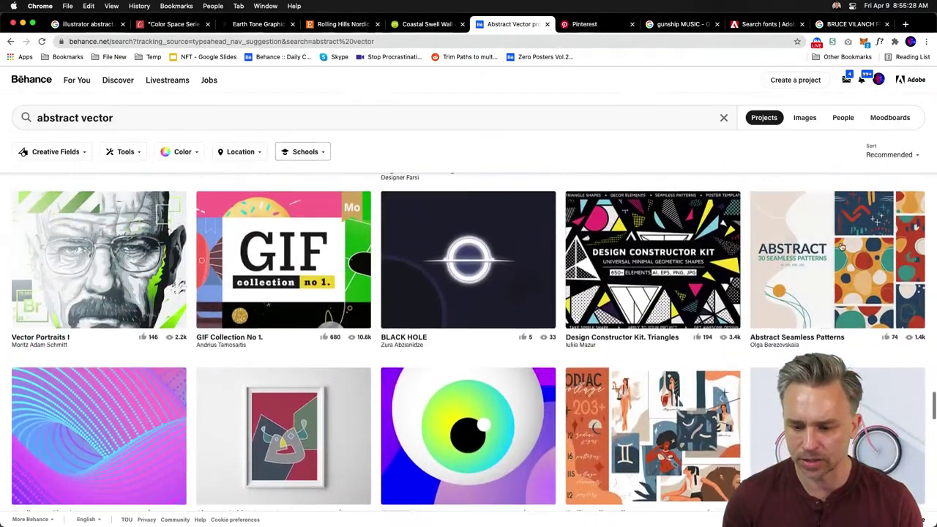